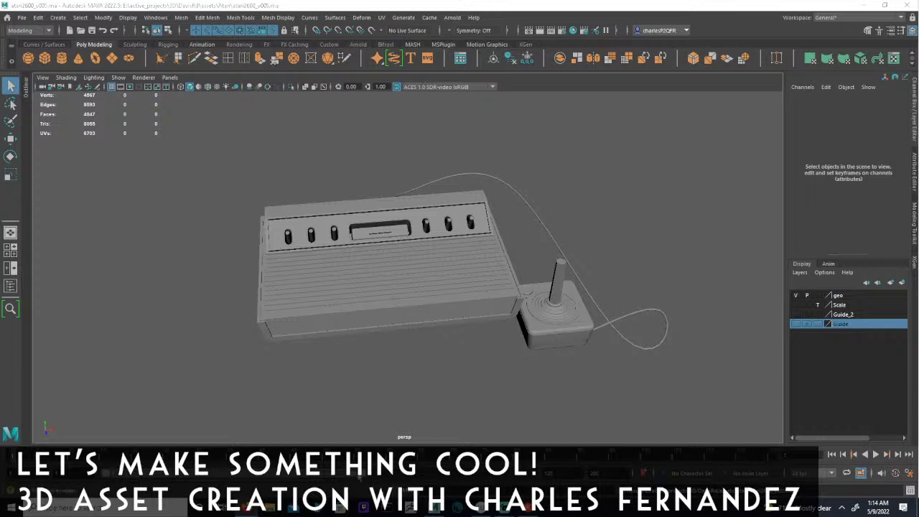
# - Examine the console's ribbed top, switch panel and recessed cartridge slot from several angles
pyautogui.click(390, 275)
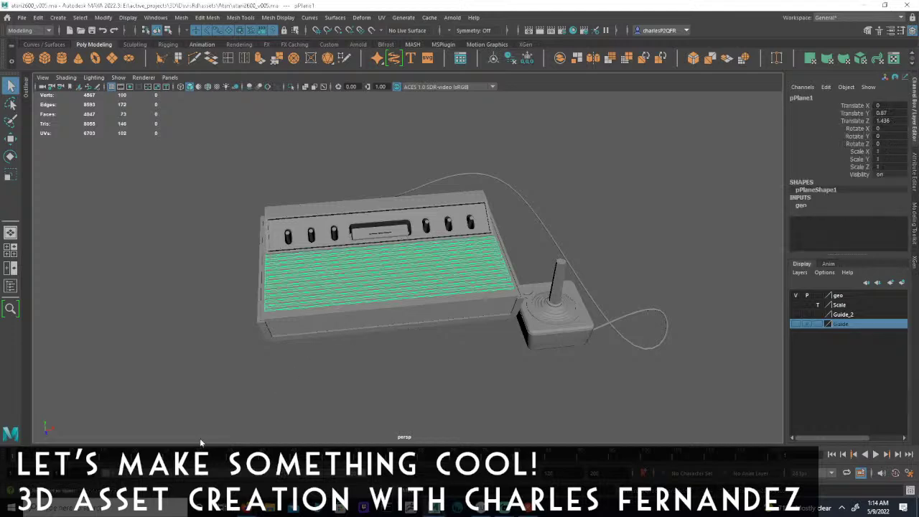
pyautogui.keyDown('alt'); pyautogui.moveTo(196, 443); pyautogui.dragTo(237, 404); pyautogui.keyUp('alt')
pyautogui.click(251, 287)
pyautogui.click(302, 244)
pyautogui.keyDown('alt'); pyautogui.moveTo(529, 302); pyautogui.dragTo(463, 310); pyautogui.keyUp('alt')
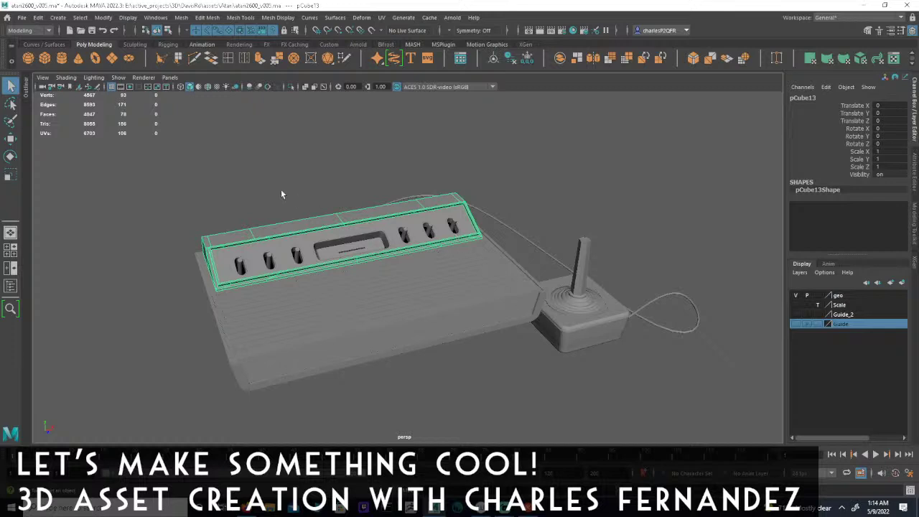
pyautogui.keyDown('alt'); pyautogui.moveTo(253, 184); pyautogui.dragTo(296, 201); pyautogui.keyUp('alt')
pyautogui.keyDown('alt'); pyautogui.moveTo(295, 201); pyautogui.dragTo(347, 248, button='middle'); pyautogui.keyUp('alt')
pyautogui.keyDown('alt'); pyautogui.moveTo(346, 248); pyautogui.dragTo(408, 252, button='right'); pyautogui.keyUp('alt')
pyautogui.keyDown('alt'); pyautogui.moveTo(407, 252); pyautogui.dragTo(439, 271); pyautogui.keyUp('alt')
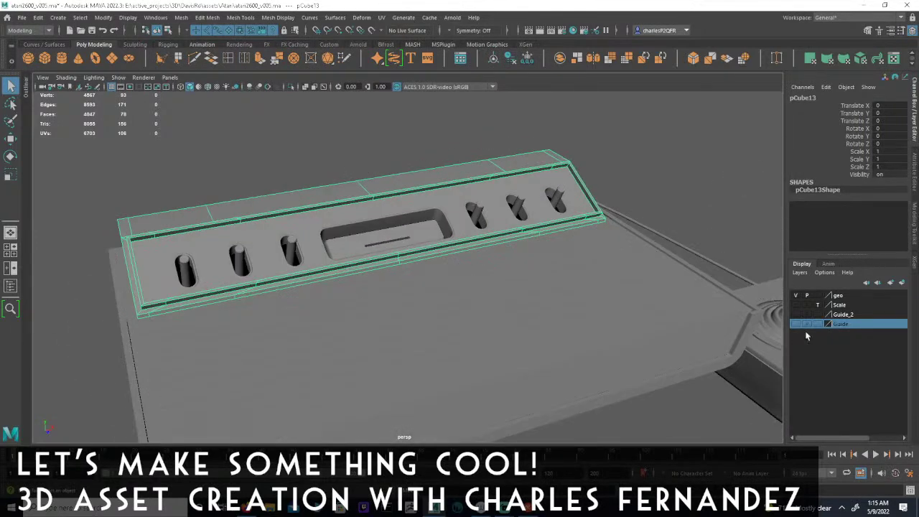
pyautogui.moveTo(432, 306)
pyautogui.keyDown('alt'); pyautogui.mouseDown()
pyautogui.moveTo(435, 287)
pyautogui.moveTo(484, 316)
pyautogui.moveTo(427, 324)
pyautogui.mouseUp(); pyautogui.keyUp('alt')
pyautogui.keyDown('alt'); pyautogui.moveTo(427, 324); pyautogui.dragTo(508, 343, button='right'); pyautogui.keyUp('alt')
pyautogui.keyDown('alt'); pyautogui.moveTo(508, 343); pyautogui.dragTo(494, 331); pyautogui.keyUp('alt')
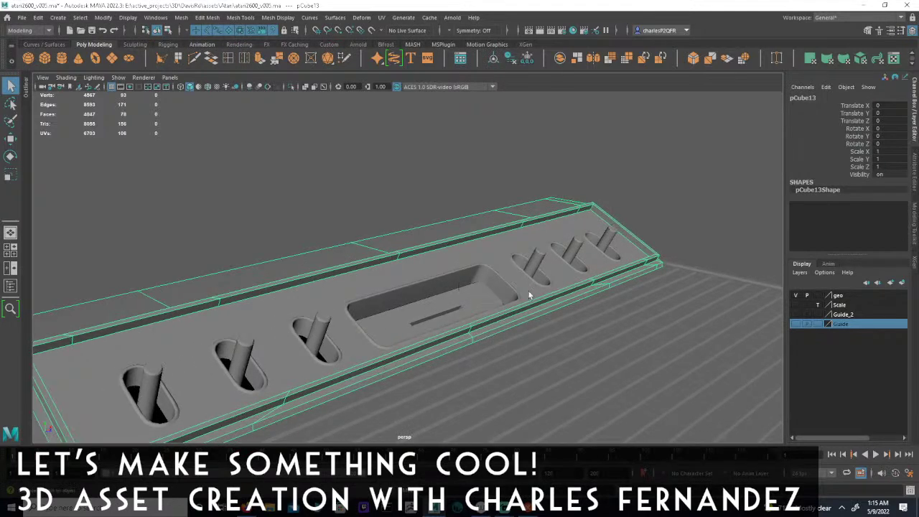
pyautogui.keyDown('alt'); pyautogui.moveTo(662, 315); pyautogui.dragTo(500, 323); pyautogui.keyUp('alt')
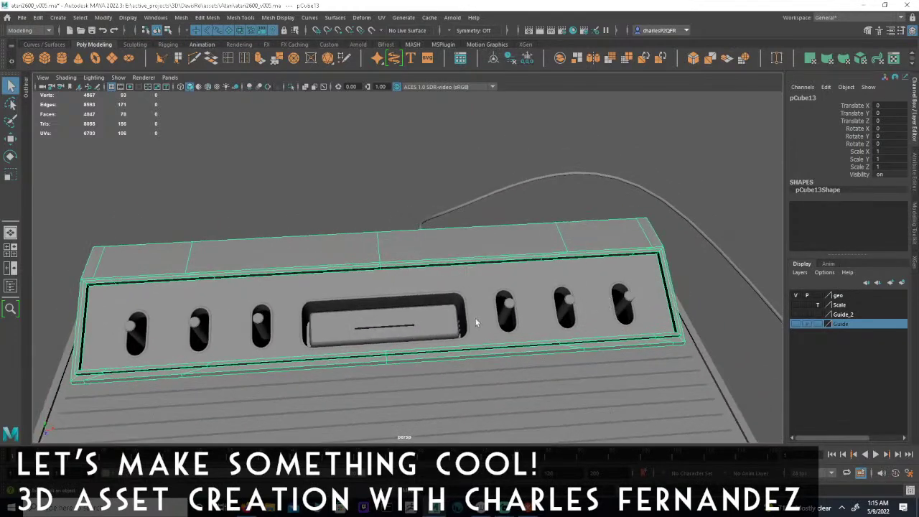
pyautogui.click(425, 328)
pyautogui.keyDown('alt'); pyautogui.moveTo(392, 349); pyautogui.dragTo(489, 357); pyautogui.keyUp('alt')
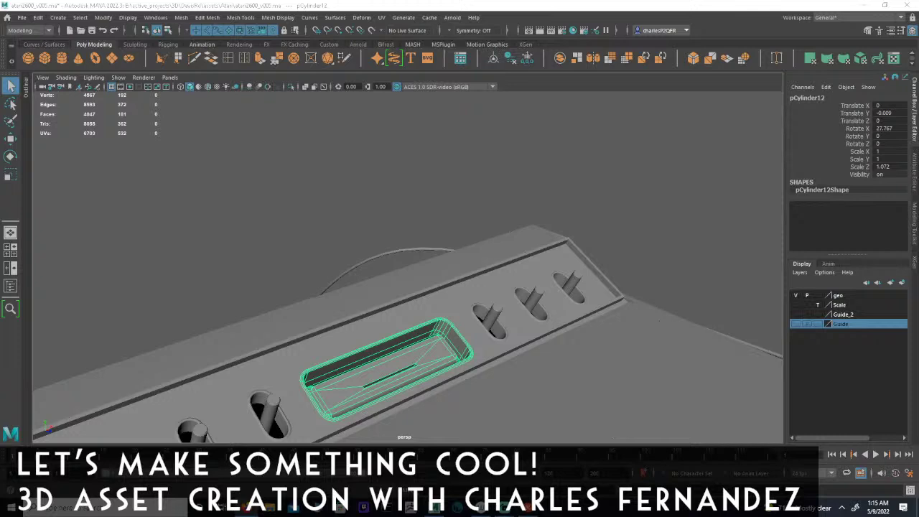
# - Set the linear working units to millimeter in the application preferences and save them
pyautogui.click(161, 19)
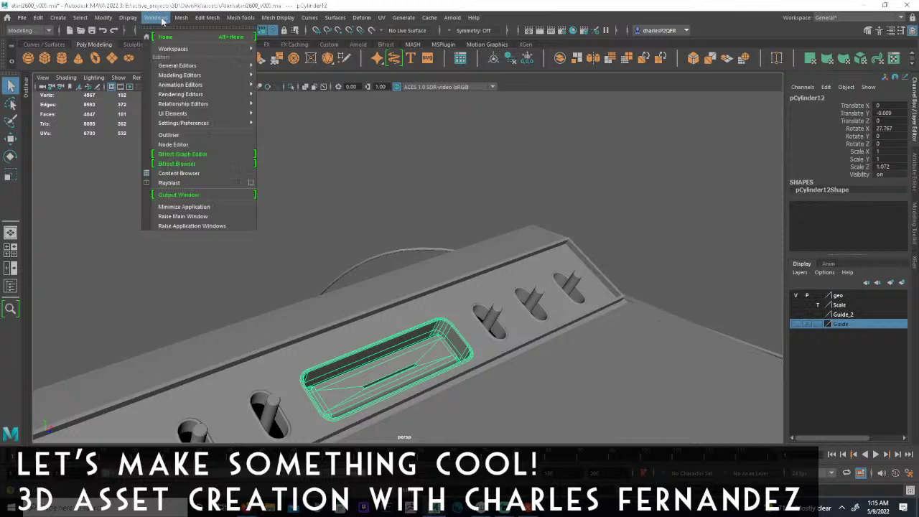
pyautogui.moveTo(237, 123)
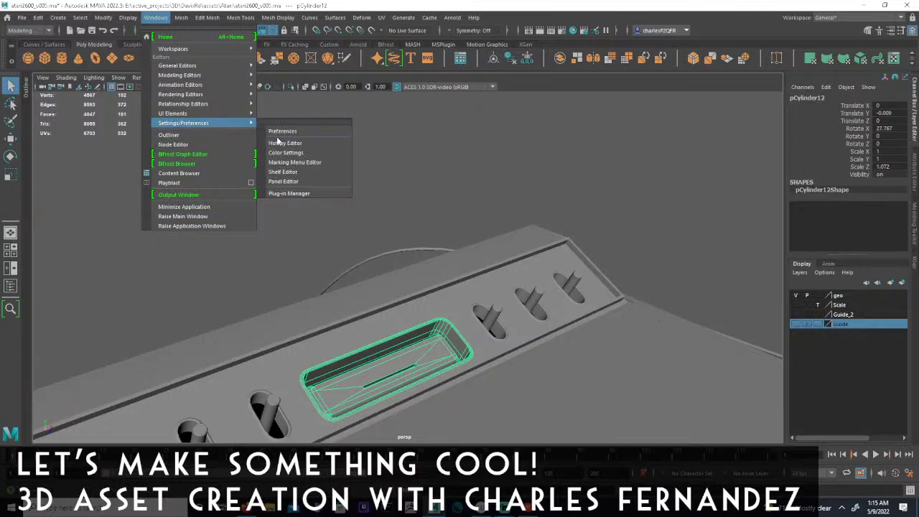
pyautogui.click(282, 131)
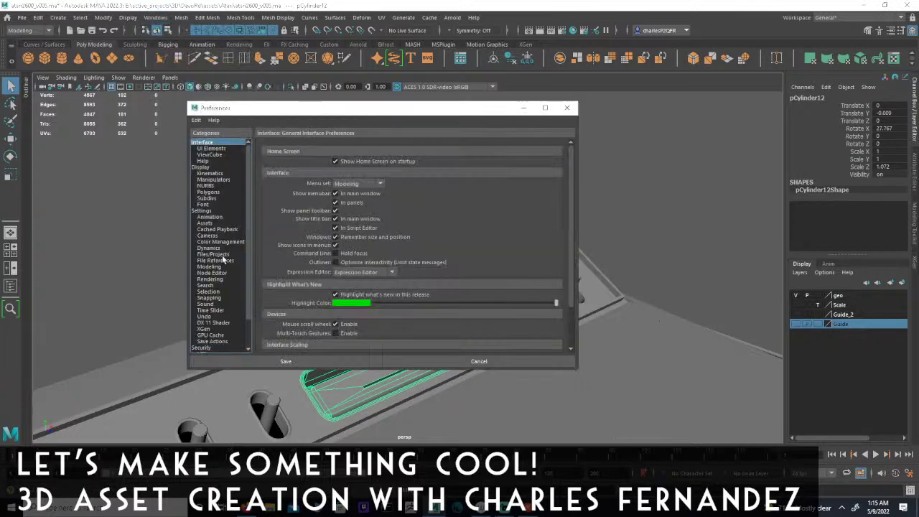
pyautogui.click(202, 210)
pyautogui.click(352, 186)
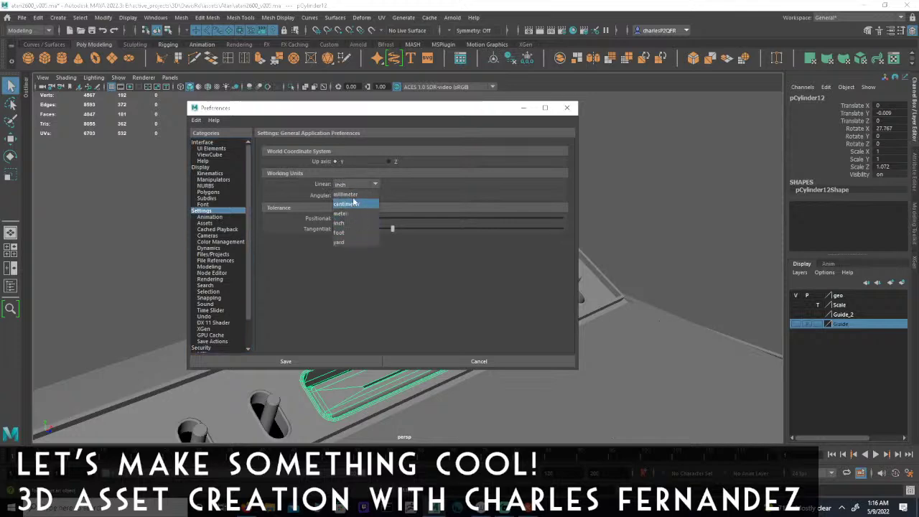
pyautogui.click(346, 195)
pyautogui.click(286, 361)
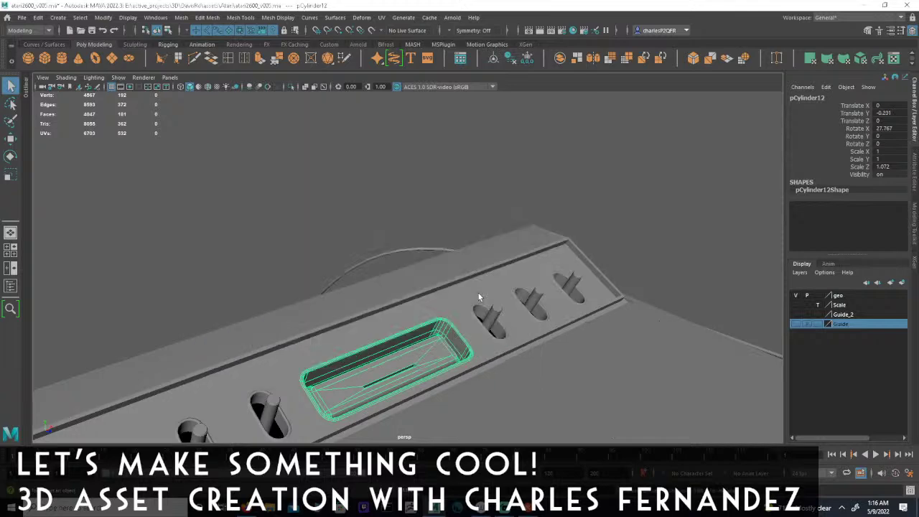
# - Create a polygon cube with width 81, height 87 and depth 19 mm as a cartridge size reference
pyautogui.keyDown('alt'); pyautogui.moveTo(430, 273); pyautogui.dragTo(396, 321); pyautogui.keyUp('alt')
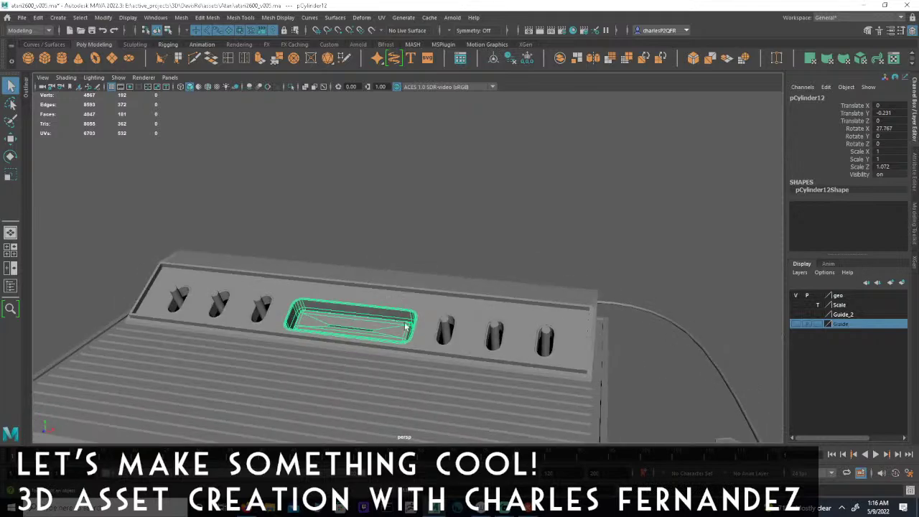
pyautogui.keyDown('alt'); pyautogui.moveTo(397, 321); pyautogui.dragTo(330, 302, button='right'); pyautogui.keyUp('alt')
pyautogui.click(44, 58)
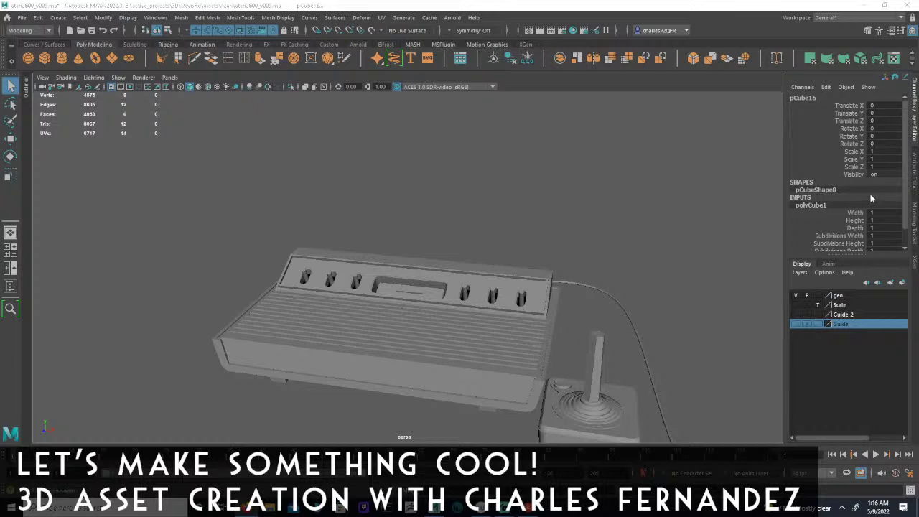
pyautogui.doubleClick(884, 213)
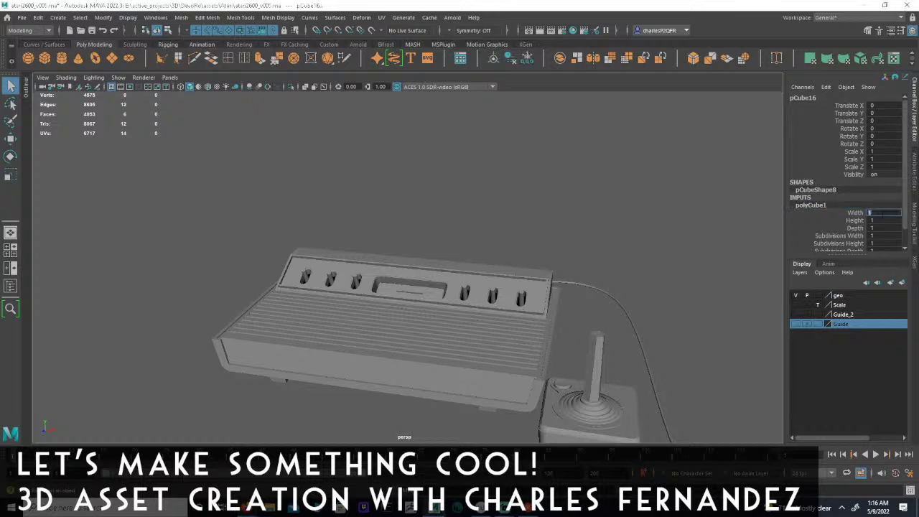
pyautogui.write('87')
pyautogui.press('Return')
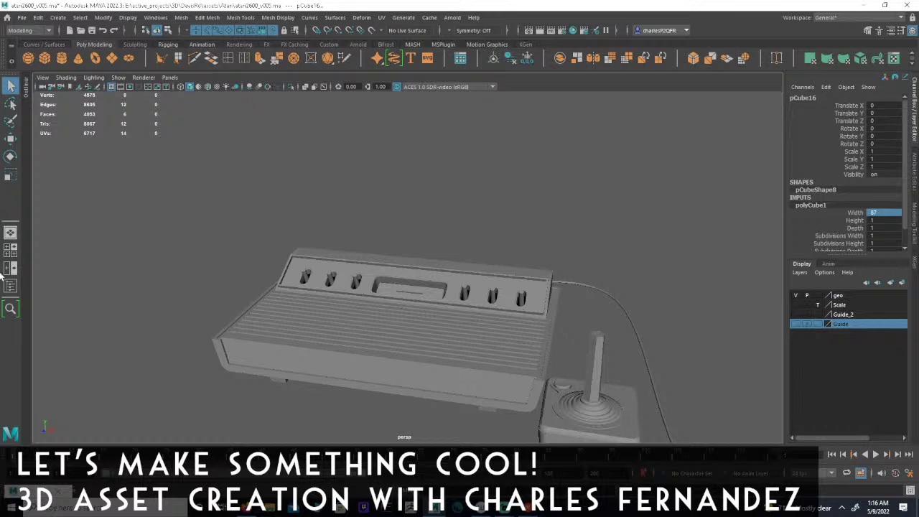
pyautogui.click(878, 212)
pyautogui.click(875, 222)
pyautogui.click(872, 229)
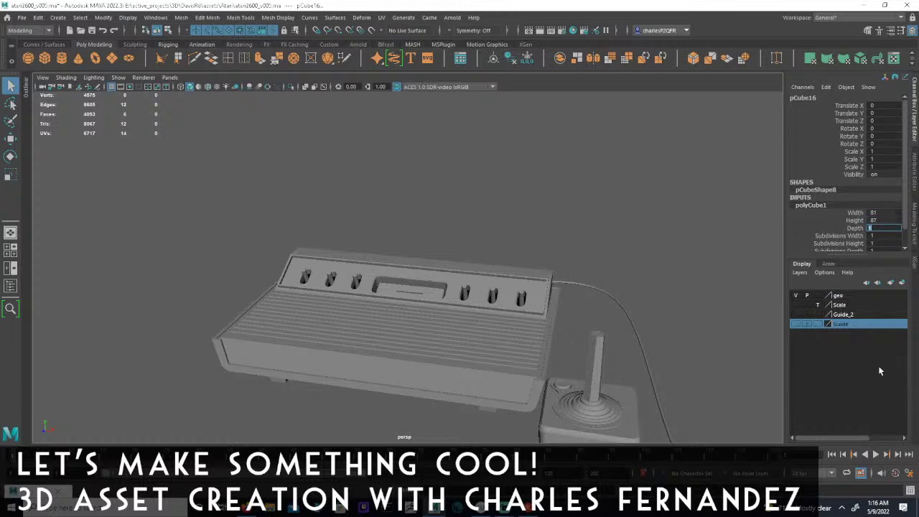
pyautogui.write('19')
pyautogui.press('Return')
# - Raise the reference cube above the console to about 205 mm in Y
pyautogui.press('w')
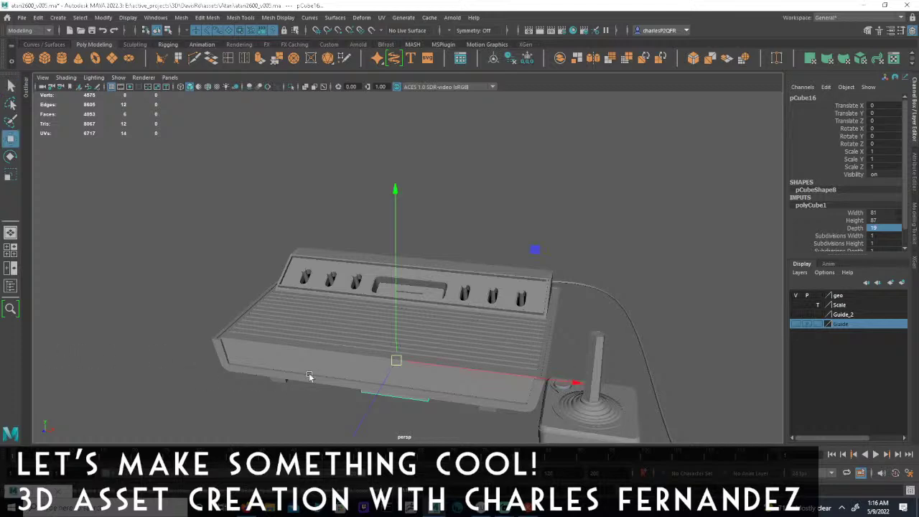
pyautogui.moveTo(398, 283); pyautogui.dragTo(405, 103)
pyautogui.keyDown('alt'); pyautogui.moveTo(423, 193); pyautogui.dragTo(425, 214); pyautogui.keyUp('alt')
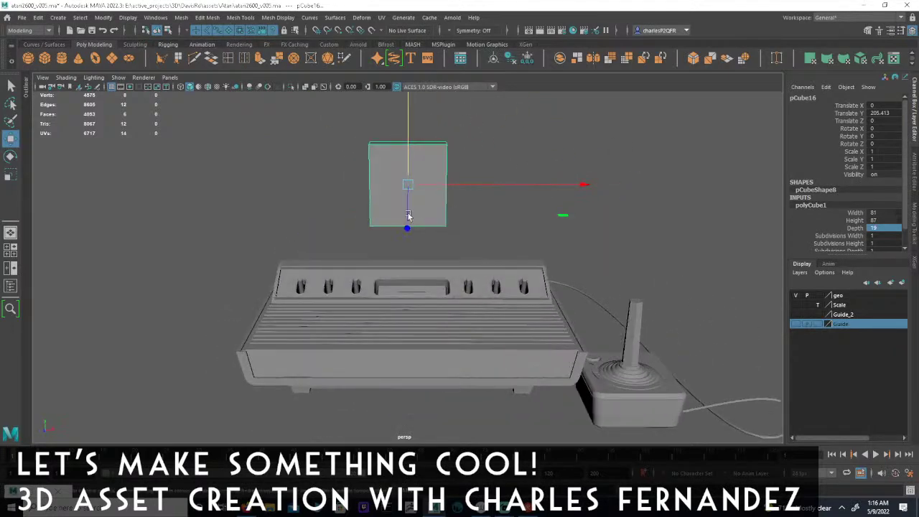
# - Position the reference cube over the cartridge slot in the side view, at about Y 118 and Z -42 mm
pyautogui.press('space')
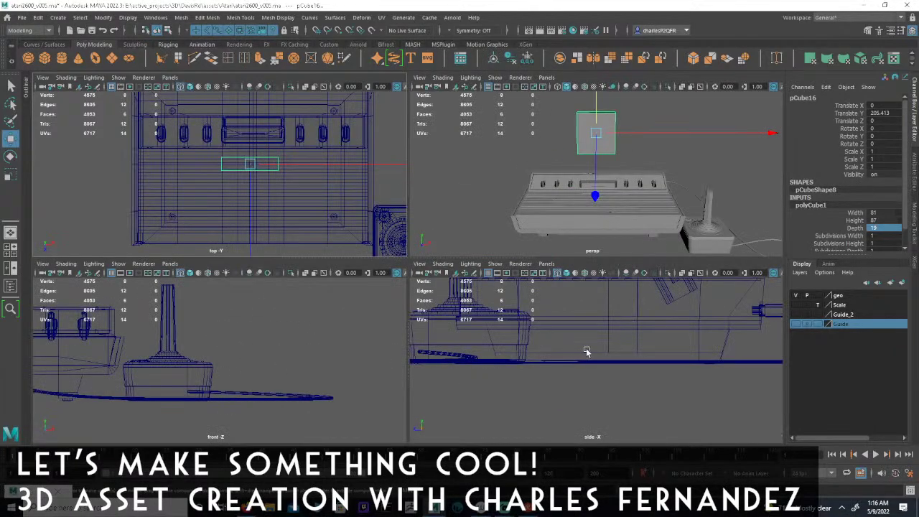
pyautogui.press('f')
pyautogui.press('space')
pyautogui.scroll(-2, 286, 294)
pyautogui.keyDown('alt'); pyautogui.moveTo(205, 307); pyautogui.dragTo(471, 256, button='middle'); pyautogui.keyUp('alt')
pyautogui.keyDown('alt'); pyautogui.moveTo(470, 257); pyautogui.dragTo(169, 273, button='right'); pyautogui.keyUp('alt')
pyautogui.keyDown('alt'); pyautogui.moveTo(421, 289); pyautogui.dragTo(365, 240, button='middle'); pyautogui.keyUp('alt')
pyautogui.keyDown('alt'); pyautogui.moveTo(365, 240); pyautogui.dragTo(247, 244, button='right'); pyautogui.keyUp('alt')
pyautogui.moveTo(479, 196); pyautogui.dragTo(531, 306)
pyautogui.press('space')
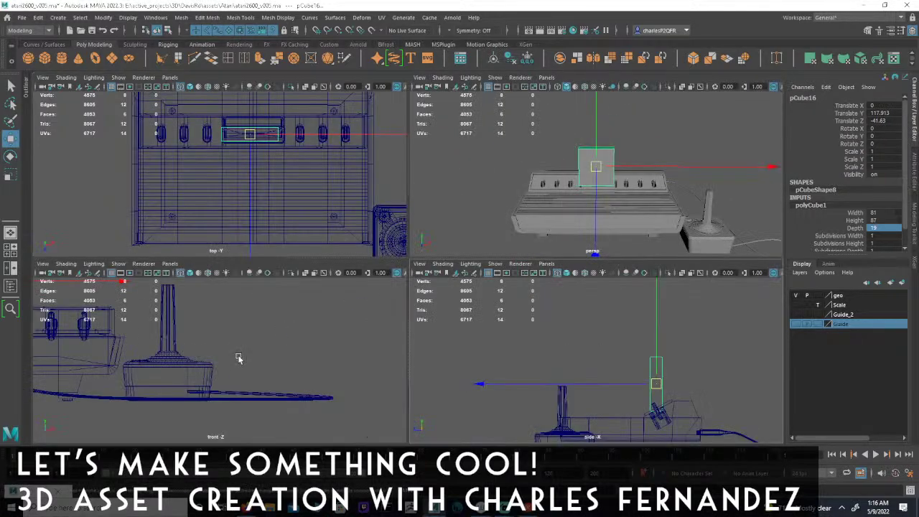
# - Shift the reference cube to about X 3.4 mm to centre it over the slot, and raise it to about Y 205 mm
pyautogui.press('f')
pyautogui.press('space')
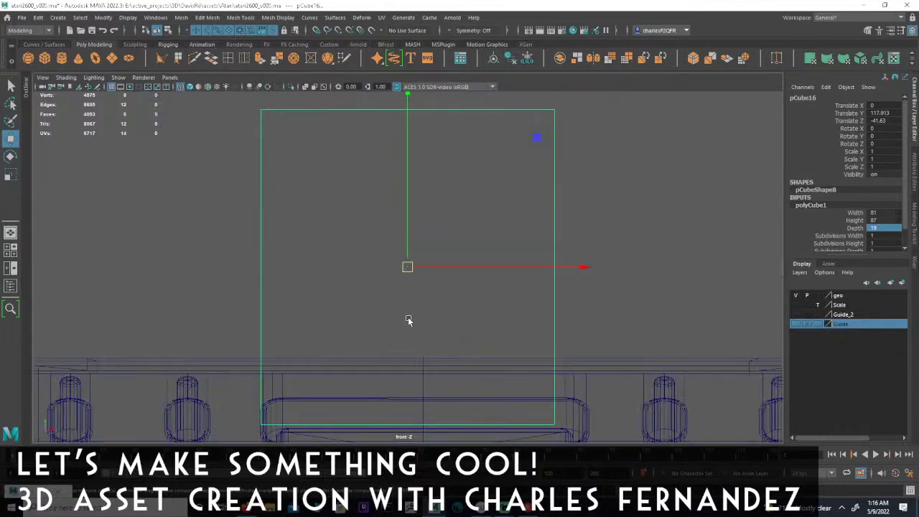
pyautogui.keyDown('alt'); pyautogui.moveTo(408, 312); pyautogui.dragTo(392, 237, button='middle'); pyautogui.keyUp('alt')
pyautogui.moveTo(566, 192); pyautogui.dragTo(580, 197)
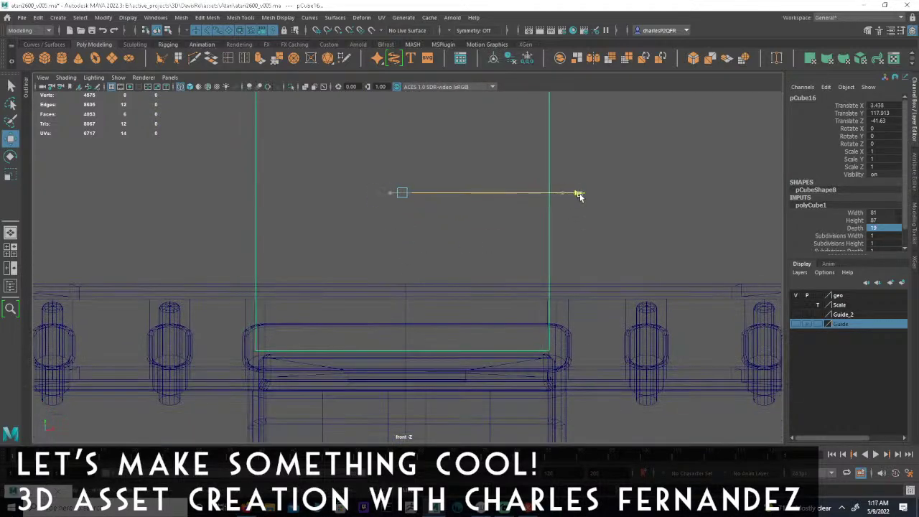
pyautogui.press('space')
pyautogui.keyDown('alt'); pyautogui.moveTo(627, 136); pyautogui.dragTo(634, 172); pyautogui.keyUp('alt')
pyautogui.keyDown('alt'); pyautogui.moveTo(669, 321); pyautogui.dragTo(658, 351, button='middle'); pyautogui.keyUp('alt')
pyautogui.moveTo(658, 352); pyautogui.dragTo(656, 296)
pyautogui.keyDown('alt'); pyautogui.moveTo(697, 320); pyautogui.dragTo(655, 333, button='middle'); pyautogui.keyUp('alt')
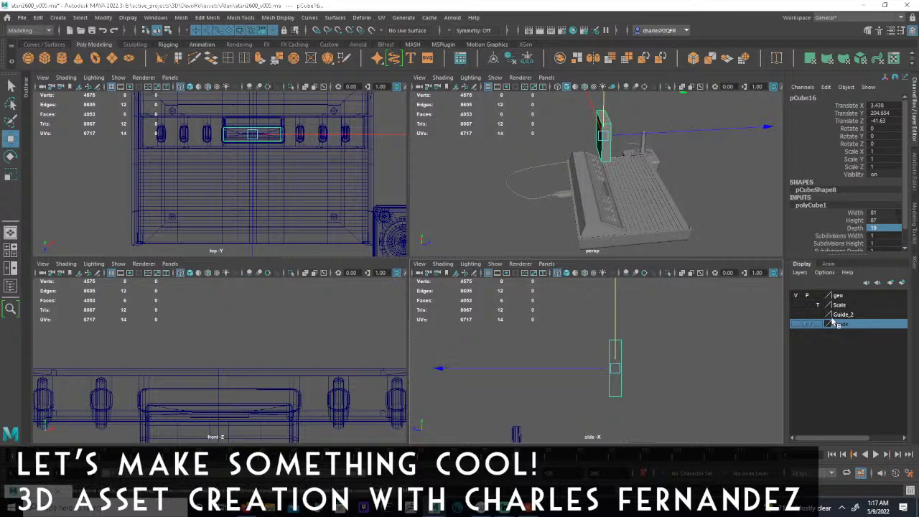
# - Add the reference cube to a new display layer and set that layer to template
pyautogui.click(902, 283)
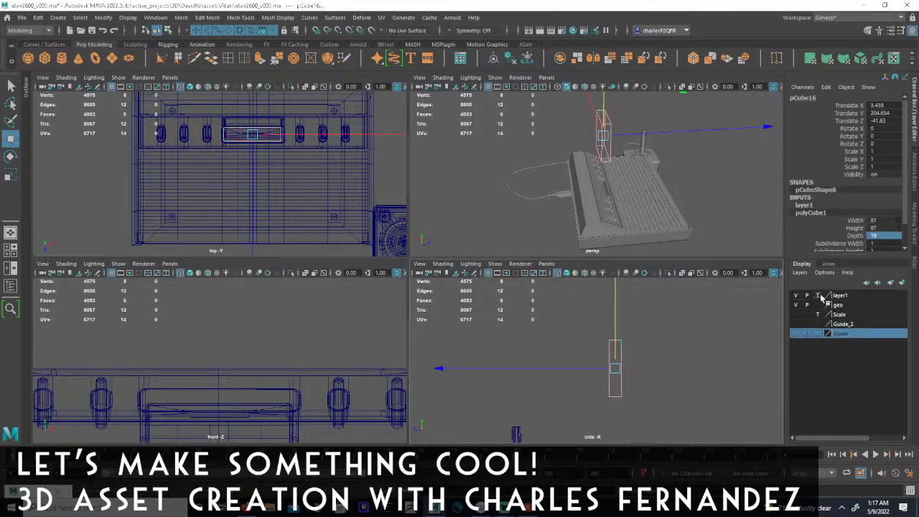
pyautogui.click(817, 295)
pyautogui.keyDown('alt'); pyautogui.moveTo(624, 157); pyautogui.dragTo(602, 192); pyautogui.keyUp('alt')
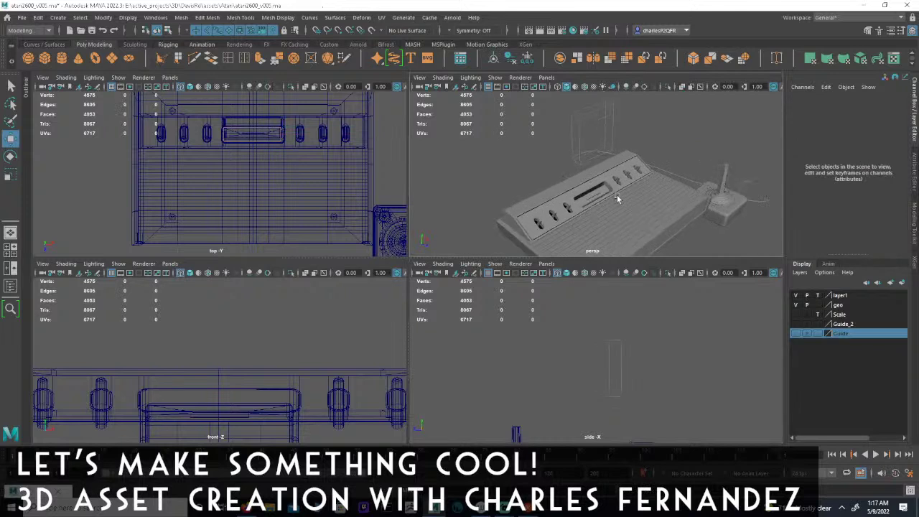
pyautogui.keyDown('alt'); pyautogui.moveTo(602, 191); pyautogui.dragTo(644, 202, button='right'); pyautogui.keyUp('alt')
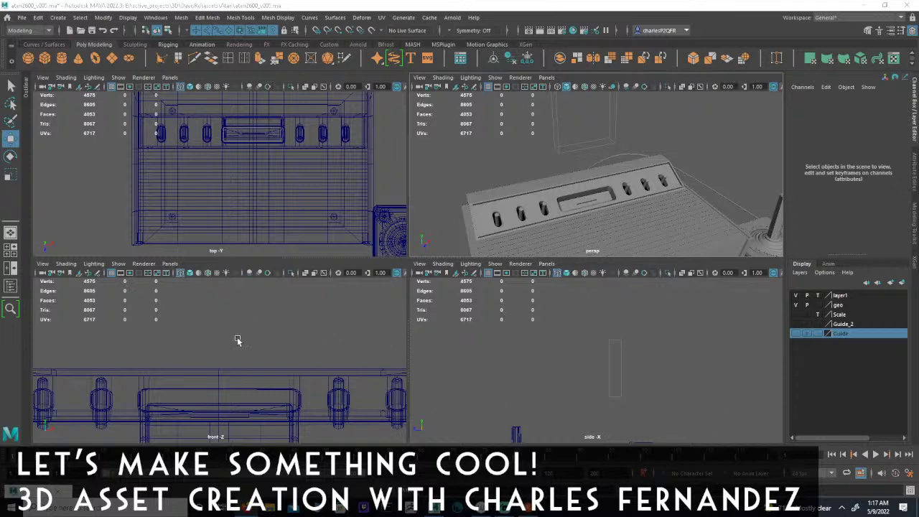
# - Duplicate the cartridge slot piece and raise the copy above the console to about Y 66.5 mm
pyautogui.click(580, 193)
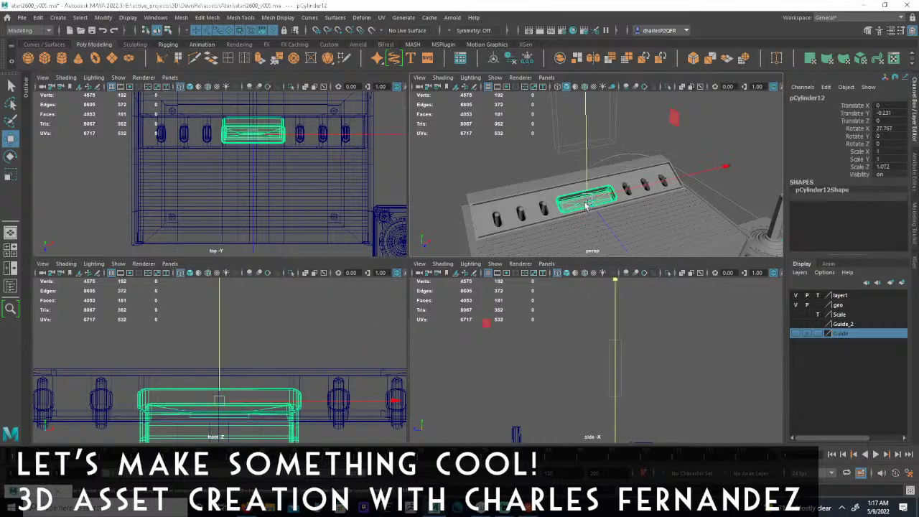
pyautogui.press('space')
pyautogui.hotkey('ctrl', 'd')
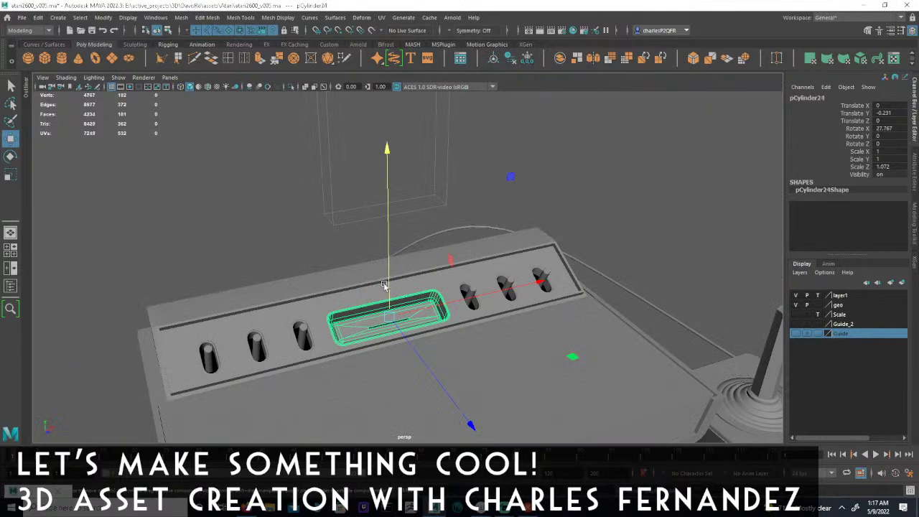
pyautogui.moveTo(391, 244); pyautogui.dragTo(404, 151)
# - Delete the ring of faces around the duplicate's inner block and its outer wall and rim faces, keeping the slotted block
pyautogui.keyDown('alt'); pyautogui.moveTo(362, 248); pyautogui.dragTo(384, 287); pyautogui.keyUp('alt')
pyautogui.keyDown('alt'); pyautogui.moveTo(423, 296); pyautogui.dragTo(566, 316, button='right'); pyautogui.keyUp('alt')
pyautogui.keyDown('alt'); pyautogui.moveTo(567, 316); pyautogui.dragTo(540, 318); pyautogui.keyUp('alt')
pyautogui.click(168, 30)
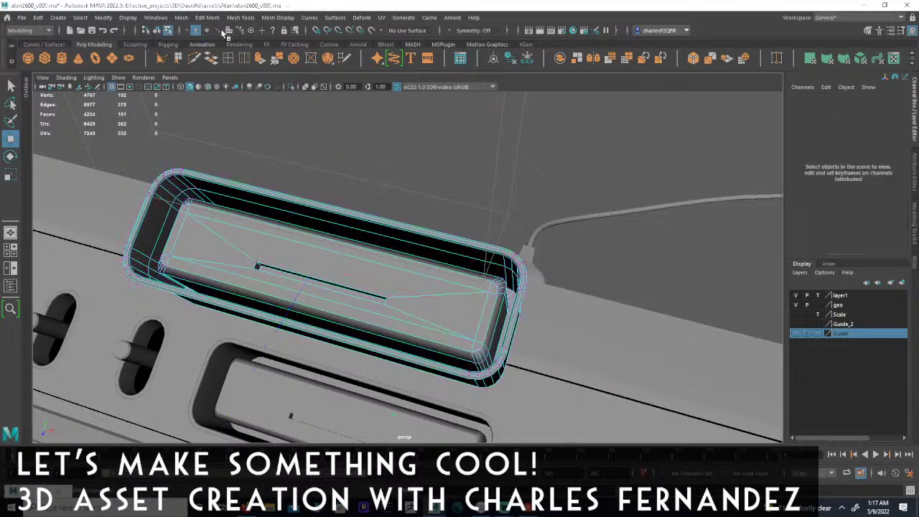
pyautogui.click(228, 30)
pyautogui.keyDown('alt'); pyautogui.moveTo(568, 372); pyautogui.dragTo(485, 277); pyautogui.keyUp('alt')
pyautogui.keyDown('alt'); pyautogui.moveTo(485, 277); pyautogui.dragTo(507, 304, button='right'); pyautogui.keyUp('alt')
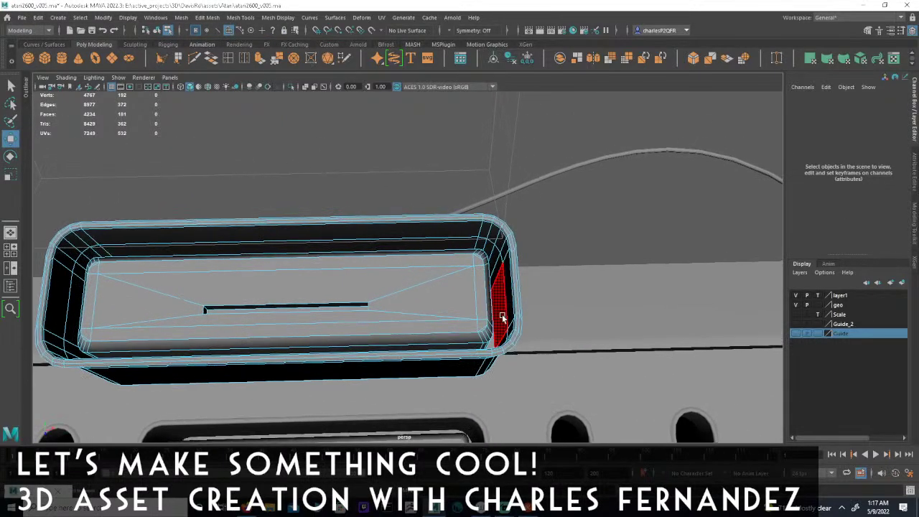
pyautogui.click(498, 297)
pyautogui.doubleClick(498, 271)
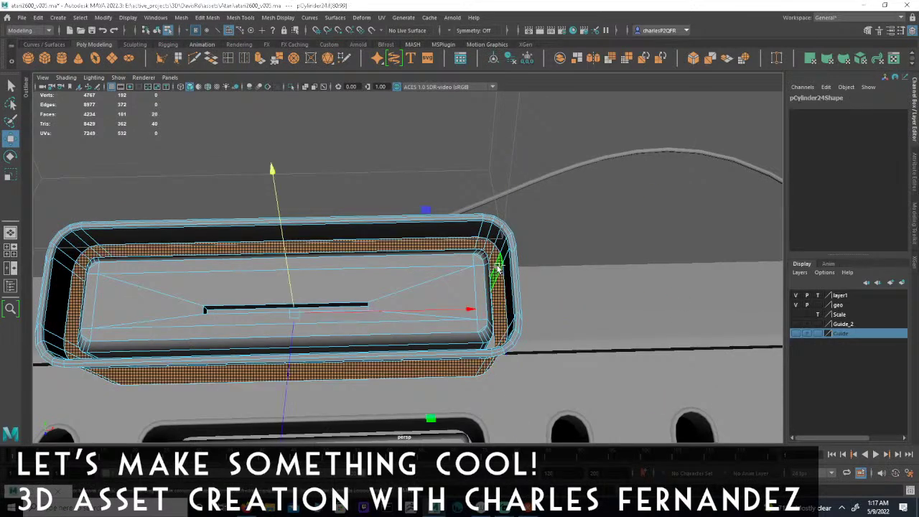
pyautogui.press('Delete')
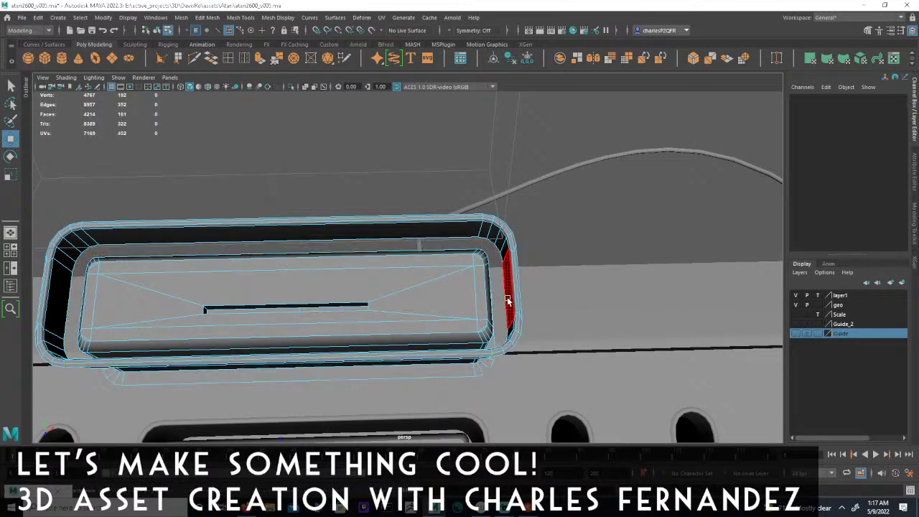
pyautogui.doubleClick(515, 286)
pyautogui.press('Delete')
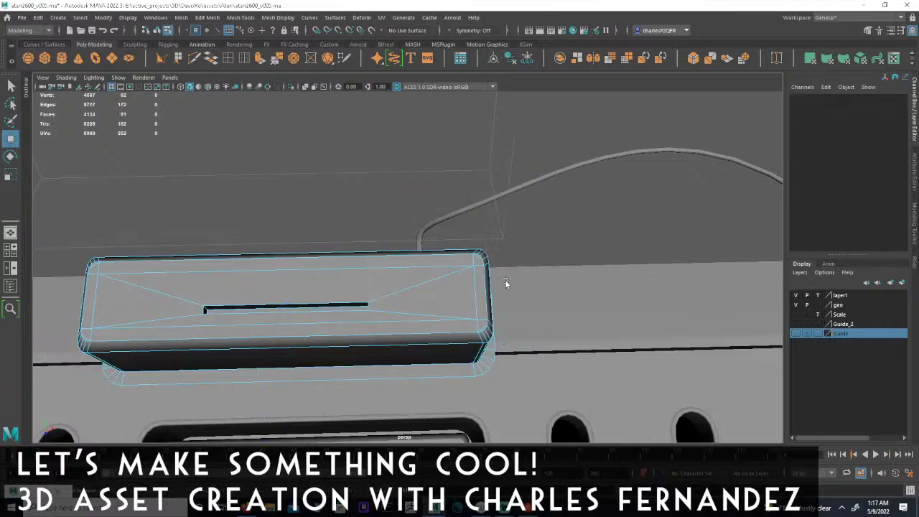
# - Rotate the slotted block about the X axis until it stands nearly upright in the side view
pyautogui.keyDown('alt'); pyautogui.moveTo(520, 318); pyautogui.dragTo(316, 309); pyautogui.keyUp('alt')
pyautogui.keyDown('alt'); pyautogui.moveTo(454, 269); pyautogui.dragTo(535, 279); pyautogui.keyUp('alt')
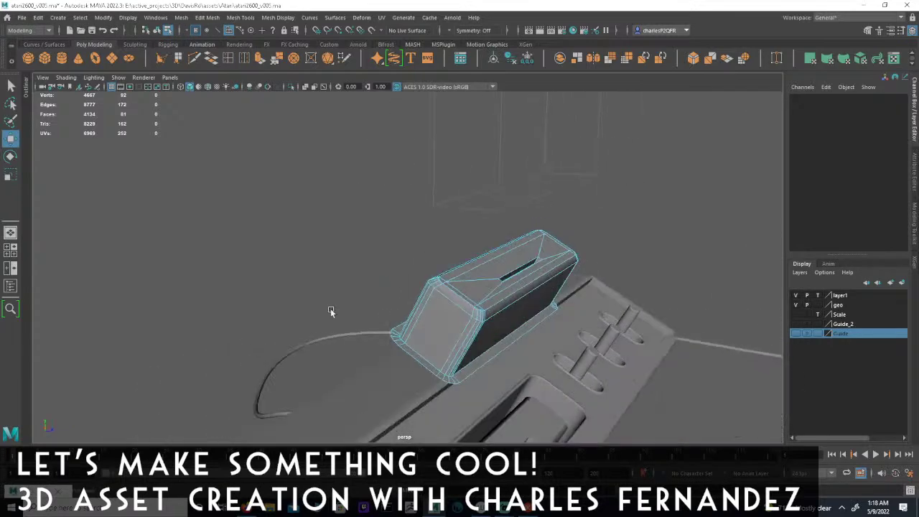
pyautogui.click(156, 30)
pyautogui.press('space')
pyautogui.press('space')
pyautogui.keyDown('alt'); pyautogui.moveTo(470, 314); pyautogui.dragTo(352, 310, button='middle'); pyautogui.keyUp('alt')
pyautogui.keyDown('alt'); pyautogui.moveTo(352, 310); pyautogui.dragTo(429, 351, button='right'); pyautogui.keyUp('alt')
pyautogui.keyDown('alt'); pyautogui.moveTo(429, 351); pyautogui.dragTo(436, 263, button='middle'); pyautogui.keyUp('alt')
pyautogui.keyDown('alt'); pyautogui.moveTo(436, 262); pyautogui.dragTo(517, 266, button='right'); pyautogui.keyUp('alt')
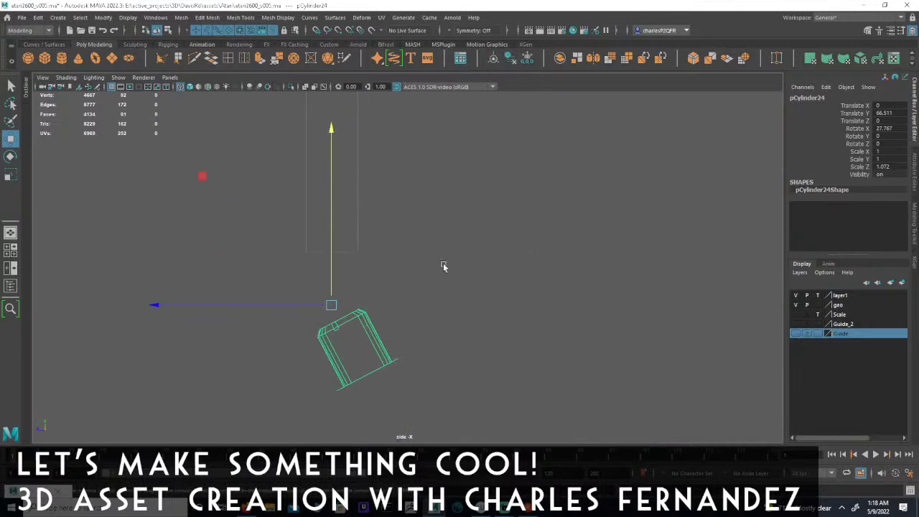
pyautogui.keyDown('alt'); pyautogui.moveTo(431, 274); pyautogui.dragTo(460, 255, button='middle'); pyautogui.keyUp('alt')
pyautogui.keyDown('alt'); pyautogui.moveTo(461, 254); pyautogui.dragTo(474, 255, button='right'); pyautogui.keyUp('alt')
pyautogui.press('e')
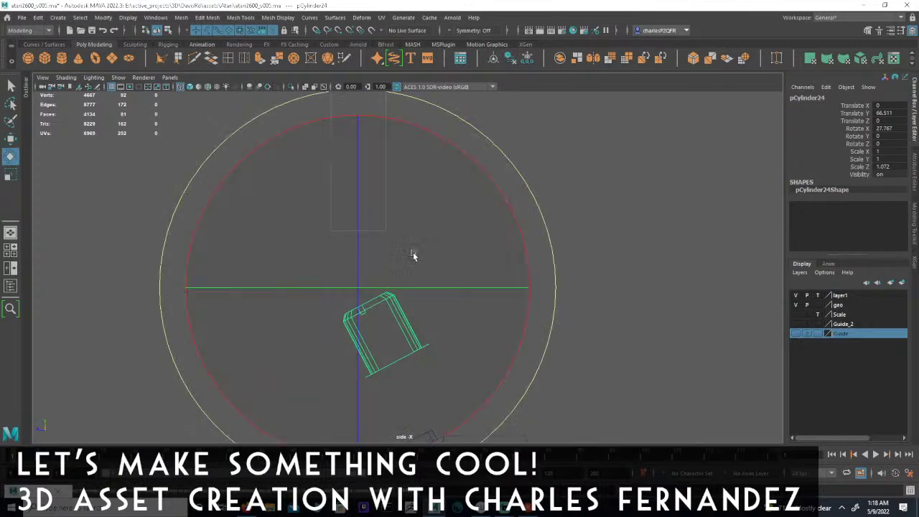
pyautogui.moveTo(506, 199); pyautogui.dragTo(530, 281)
# - Fine-tune the slotted block's tilt against the vertical and set its Rotate X to exactly 0
pyautogui.keyDown('alt'); pyautogui.moveTo(436, 309); pyautogui.dragTo(408, 240, button='middle'); pyautogui.keyUp('alt')
pyautogui.keyDown('alt'); pyautogui.moveTo(408, 240); pyautogui.dragTo(733, 252, button='right'); pyautogui.keyUp('alt')
pyautogui.keyDown('alt'); pyautogui.moveTo(383, 257); pyautogui.dragTo(490, 252, button='middle'); pyautogui.keyUp('alt')
pyautogui.keyDown('alt'); pyautogui.moveTo(490, 253); pyautogui.dragTo(747, 266, button='right'); pyautogui.keyUp('alt')
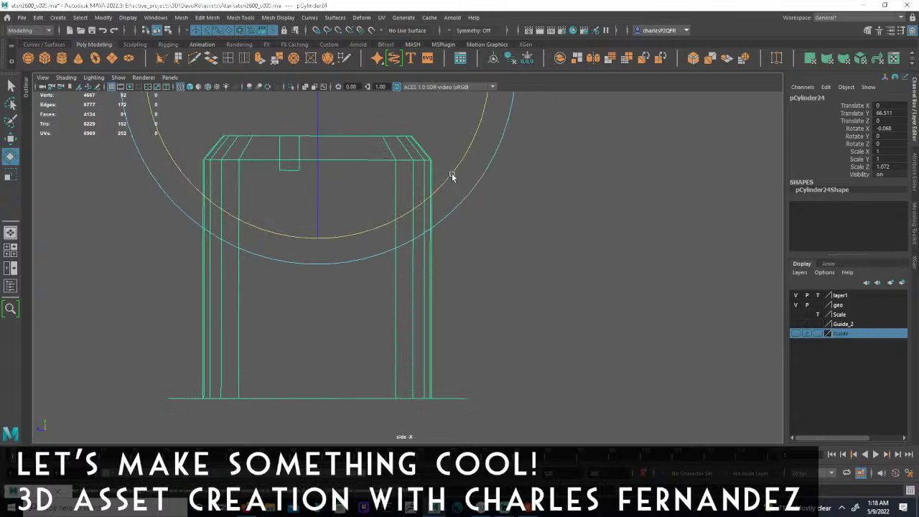
pyautogui.moveTo(452, 175); pyautogui.dragTo(454, 174)
pyautogui.press('=')
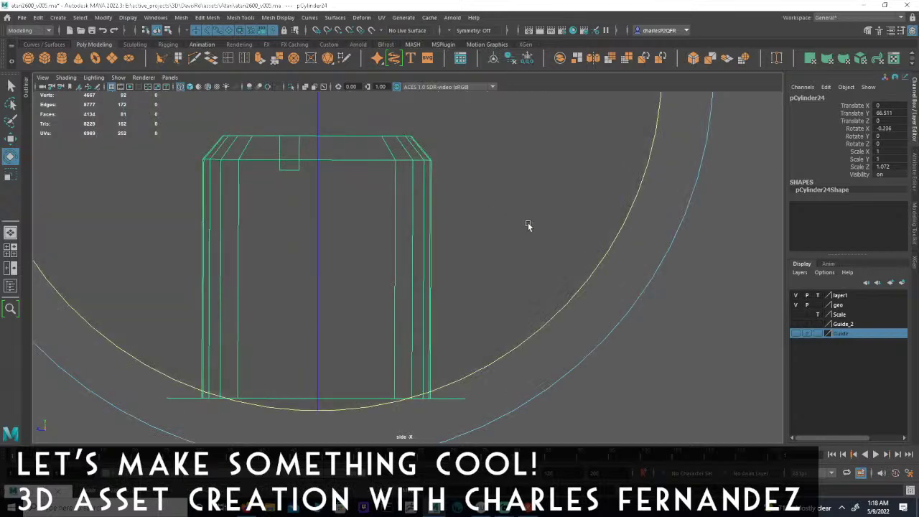
pyautogui.moveTo(613, 242); pyautogui.dragTo(614, 240)
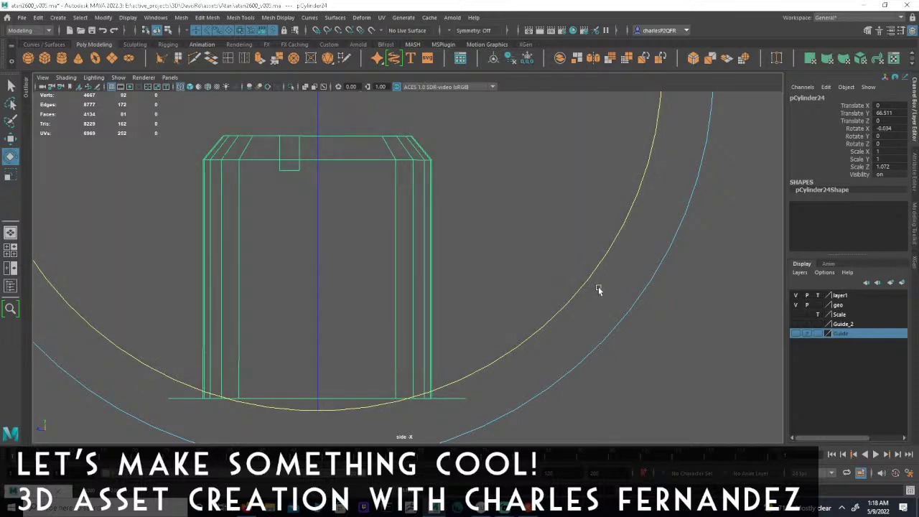
pyautogui.moveTo(597, 278); pyautogui.dragTo(602, 277)
pyautogui.moveTo(637, 201); pyautogui.dragTo(659, 202)
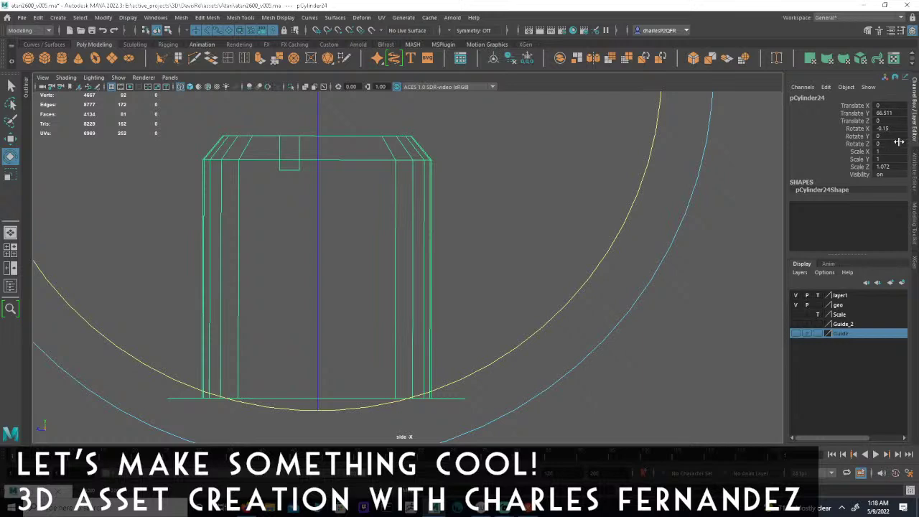
pyautogui.moveTo(636, 199); pyautogui.dragTo(646, 196, button='middle')
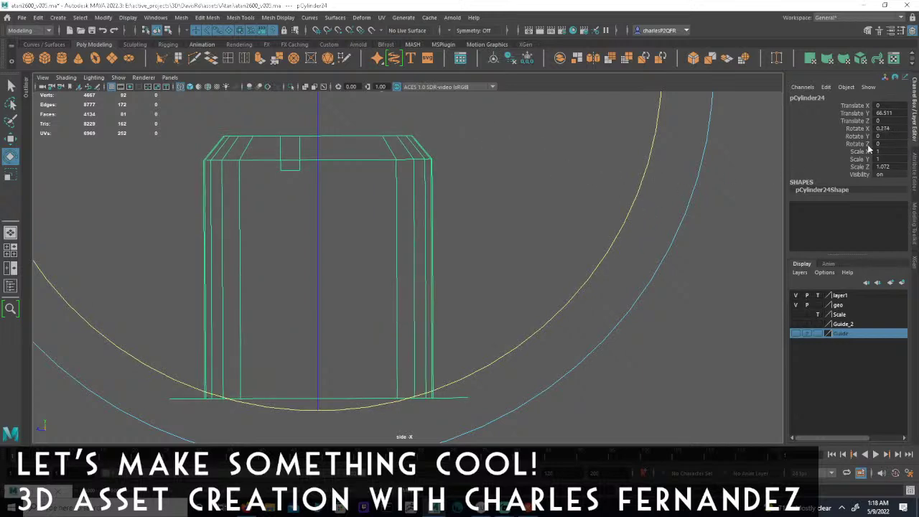
pyautogui.click(898, 129)
pyautogui.write('0')
pyautogui.press('Return')
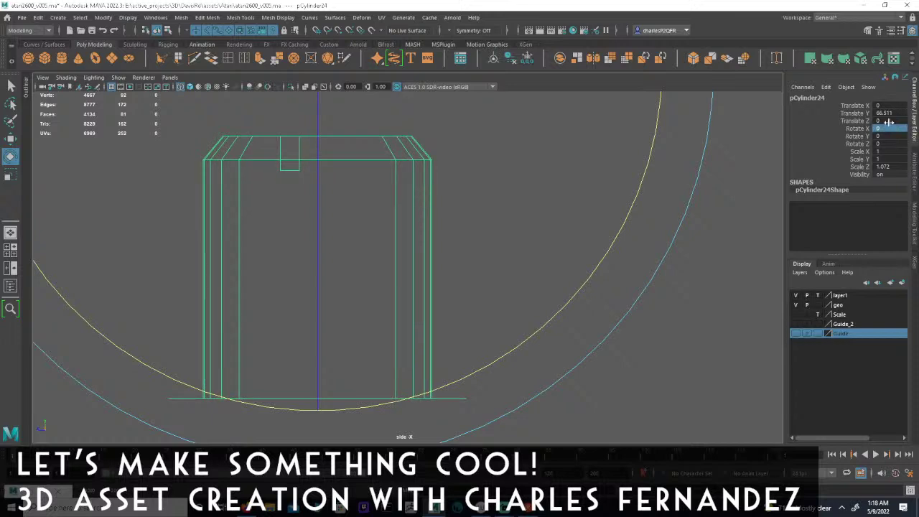
# - Raise the slotted block to the bottom of the reference box, at about Y 114.9 mm and Z -1.15 mm
pyautogui.scroll(-6, 489, 268)
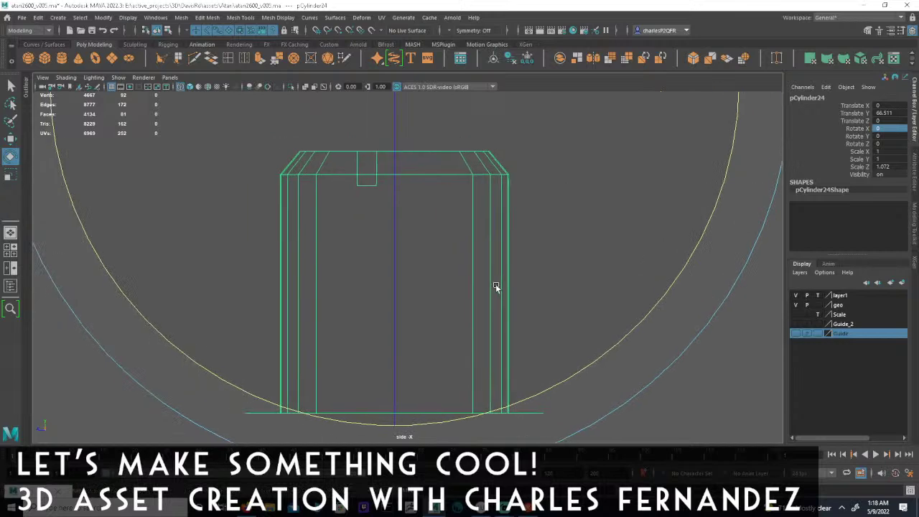
pyautogui.press('w')
pyautogui.scroll(3, 442, 237)
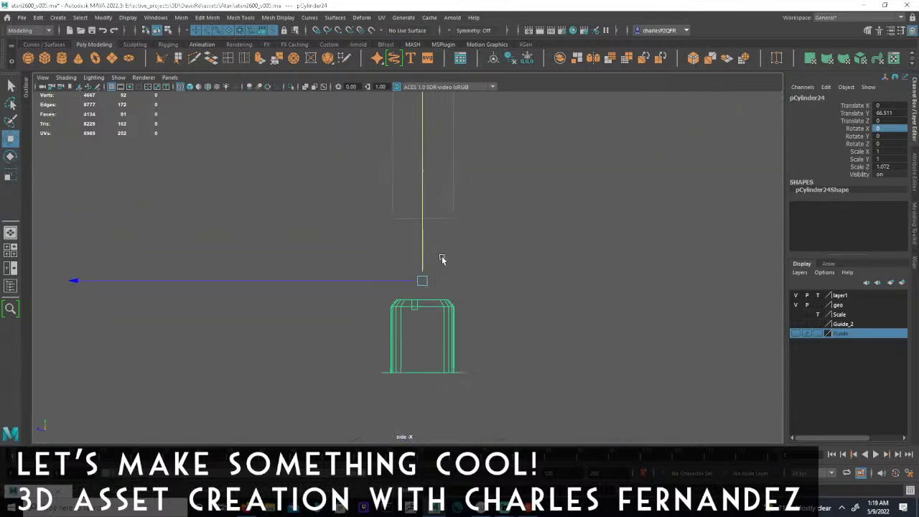
pyautogui.moveTo(427, 287); pyautogui.dragTo(436, 84)
pyautogui.press('space')
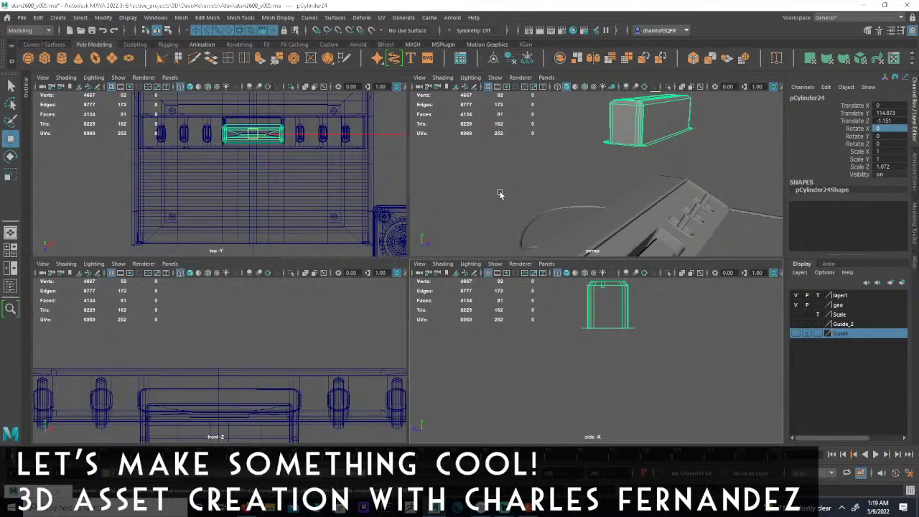
pyautogui.keyDown('alt'); pyautogui.moveTo(704, 135); pyautogui.dragTo(759, 158); pyautogui.keyUp('alt')
pyautogui.scroll(4, 709, 133)
pyautogui.keyDown('alt'); pyautogui.moveTo(709, 133); pyautogui.dragTo(606, 257); pyautogui.keyUp('alt')
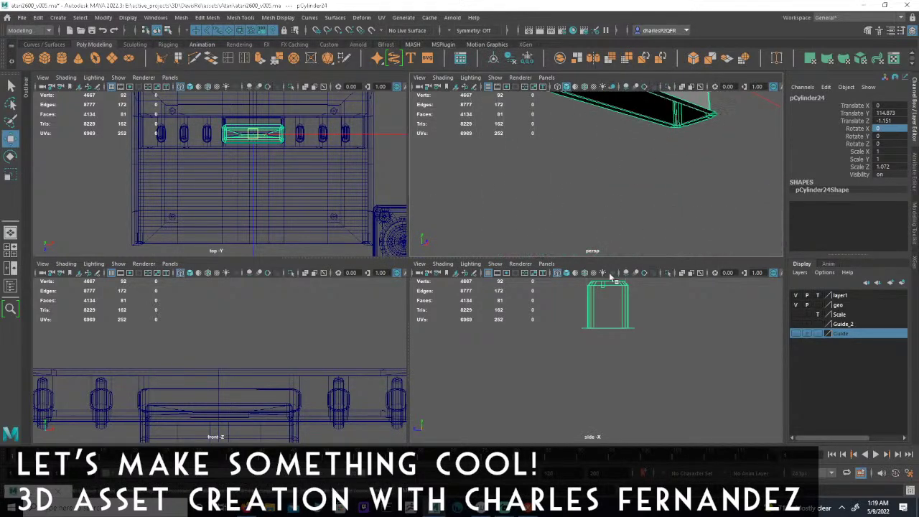
pyautogui.press('f')
# - Shift the slotted block sideways in the front view to about X -0.88 mm to centre it under the reference box
pyautogui.keyDown('alt'); pyautogui.moveTo(238, 342); pyautogui.dragTo(264, 401, button='middle'); pyautogui.keyUp('alt')
pyautogui.keyDown('alt'); pyautogui.moveTo(264, 401); pyautogui.dragTo(96, 396, button='right'); pyautogui.keyUp('alt')
pyautogui.keyDown('alt'); pyautogui.moveTo(261, 382); pyautogui.dragTo(357, 379, button='right'); pyautogui.keyUp('alt')
pyautogui.keyDown('alt'); pyautogui.moveTo(311, 354); pyautogui.dragTo(313, 344, button='middle'); pyautogui.keyUp('alt')
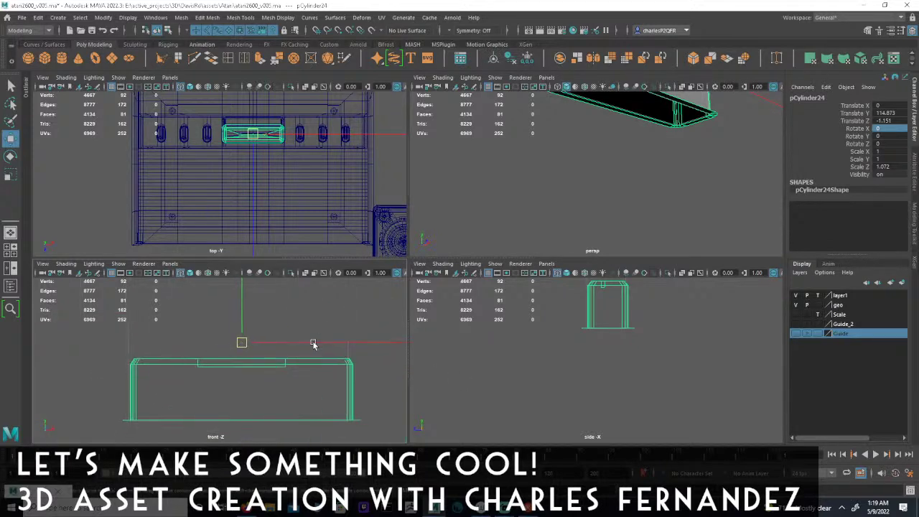
pyautogui.moveTo(328, 339); pyautogui.dragTo(326, 344)
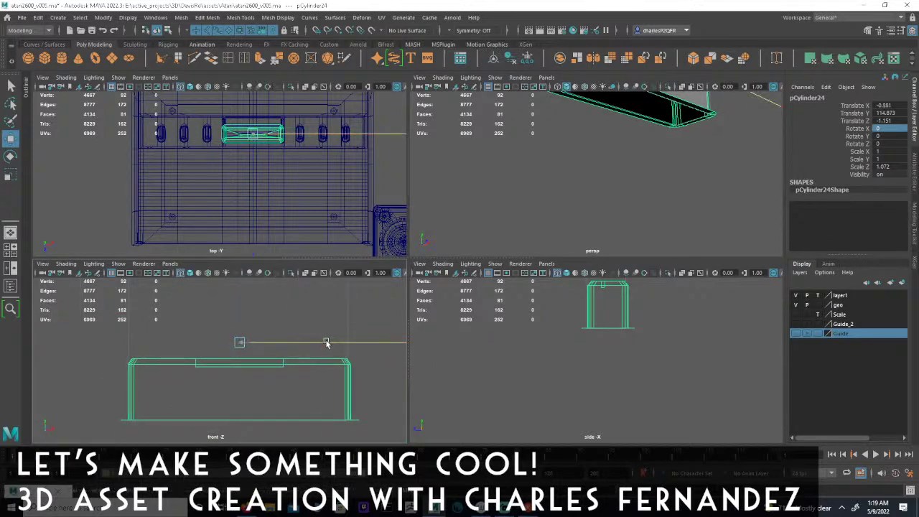
# - Scale the slotted block down uniformly to about 0.968 in X and Y and 1.037 in Z to fit the reference box
pyautogui.keyDown('alt'); pyautogui.moveTo(283, 381); pyautogui.dragTo(285, 352, button='middle'); pyautogui.keyUp('alt')
pyautogui.keyDown('alt'); pyautogui.moveTo(286, 352); pyautogui.dragTo(343, 347, button='right'); pyautogui.keyUp('alt')
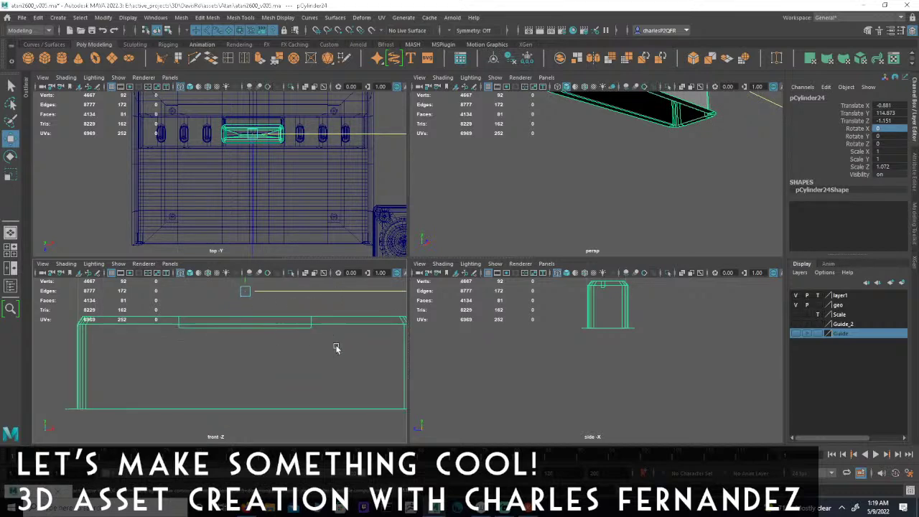
pyautogui.keyDown('alt'); pyautogui.moveTo(655, 133); pyautogui.dragTo(630, 96); pyautogui.keyUp('alt')
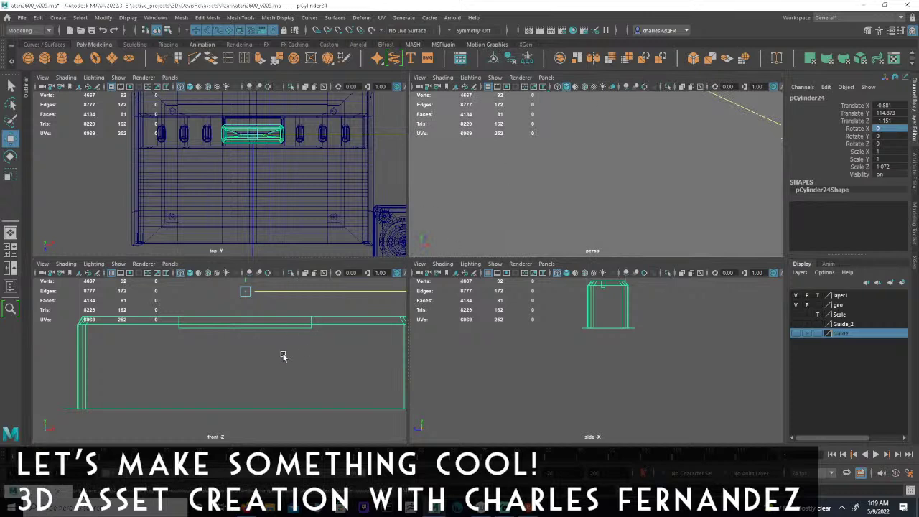
pyautogui.keyDown('alt'); pyautogui.moveTo(277, 352); pyautogui.dragTo(270, 389, button='middle'); pyautogui.keyUp('alt')
pyautogui.press('r')
pyautogui.moveTo(239, 329); pyautogui.dragTo(232, 328)
pyautogui.keyDown('alt'); pyautogui.moveTo(278, 352); pyautogui.dragTo(299, 350, button='middle'); pyautogui.keyUp('alt')
pyautogui.keyDown('alt'); pyautogui.moveTo(298, 350); pyautogui.dragTo(290, 347, button='right'); pyautogui.keyUp('alt')
pyautogui.keyDown('alt'); pyautogui.moveTo(267, 327); pyautogui.dragTo(265, 348, button='middle'); pyautogui.keyUp('alt')
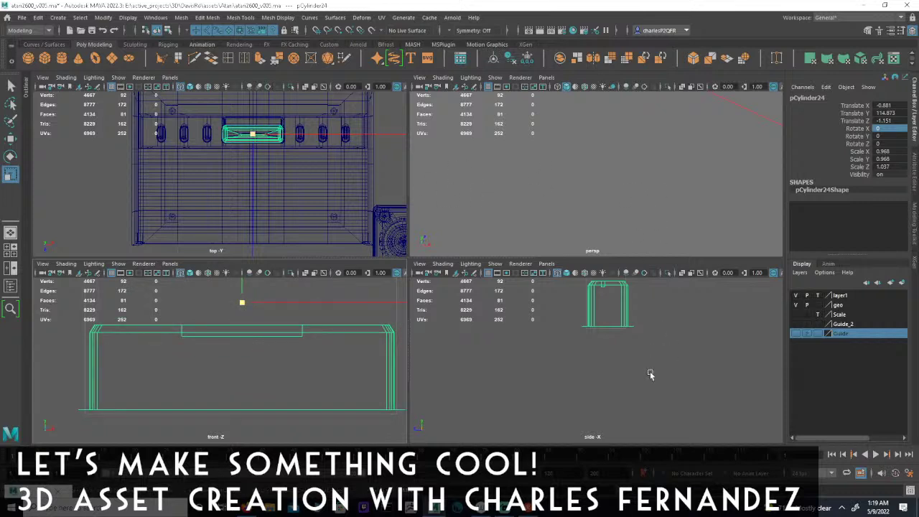
# - Move the slotted block in the side view to about Z -0.3 mm to line it up with the reference box's depth
pyautogui.scroll(4, 589, 330)
pyautogui.press('space')
pyautogui.scroll(2, 580, 247)
pyautogui.scroll(-5, 454, 237)
pyautogui.scroll(2, 606, 280)
pyautogui.press('w')
pyautogui.moveTo(401, 181); pyautogui.dragTo(396, 181)
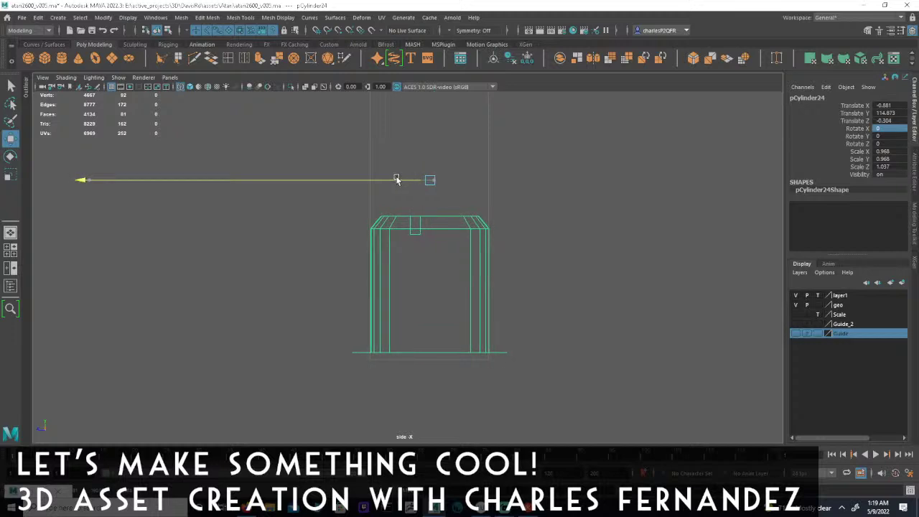
# - Scale the slotted block to about 0.947 in X and Y, and lower it to about Y 113.2 mm onto the reference box's bottom edge
pyautogui.keyDown('alt'); pyautogui.moveTo(388, 254); pyautogui.dragTo(634, 259, button='right'); pyautogui.keyUp('alt')
pyautogui.keyDown('alt'); pyautogui.moveTo(509, 252); pyautogui.dragTo(503, 245, button='middle'); pyautogui.keyUp('alt')
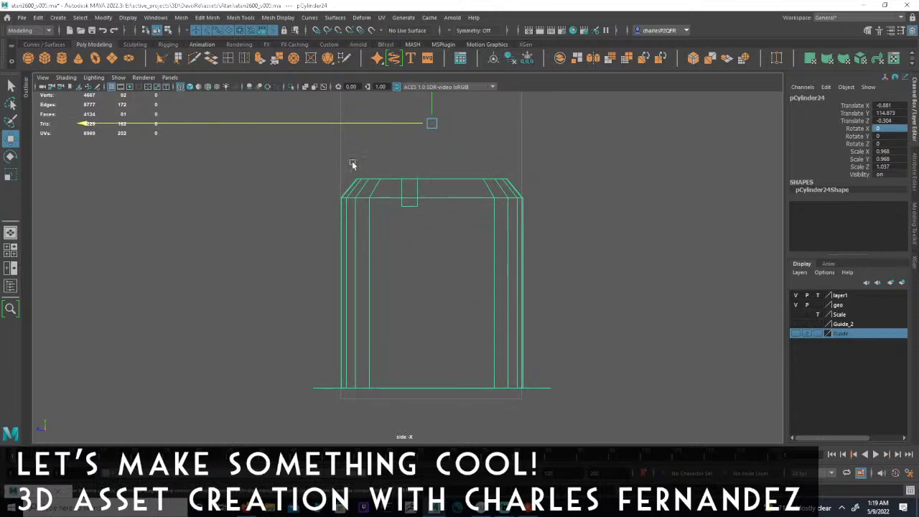
pyautogui.moveTo(431, 123)
pyautogui.mouseDown()
pyautogui.moveTo(409, 126)
pyautogui.moveTo(433, 103)
pyautogui.moveTo(436, 116)
pyautogui.mouseUp()
pyautogui.press('e')
pyautogui.press('w')
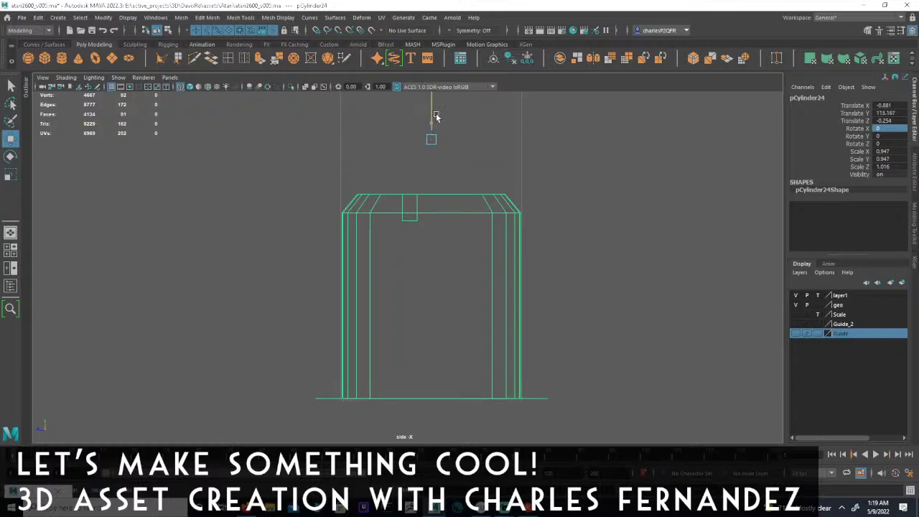
# - Compare the slotted block's width and depth with the reference box outline in the front and side views
pyautogui.press('space')
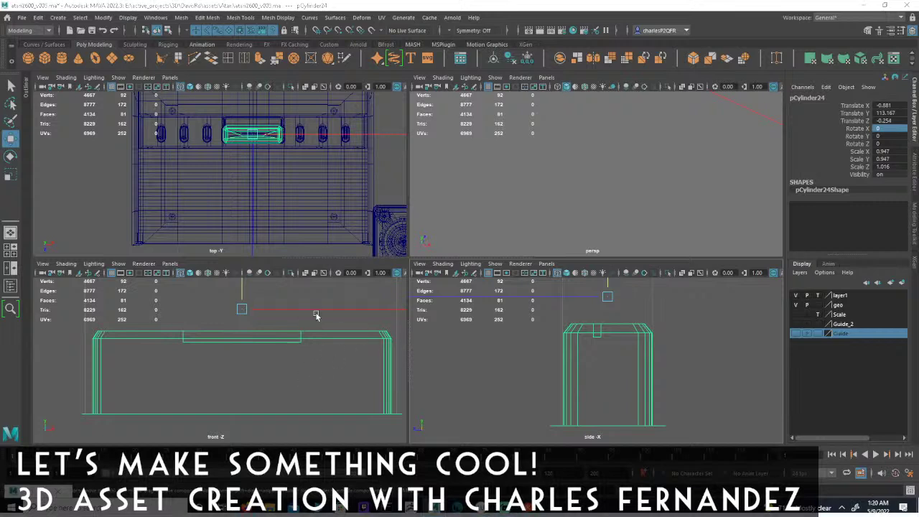
pyautogui.press('space')
pyautogui.keyDown('alt'); pyautogui.moveTo(562, 191); pyautogui.dragTo(541, 195, button='middle'); pyautogui.keyUp('alt')
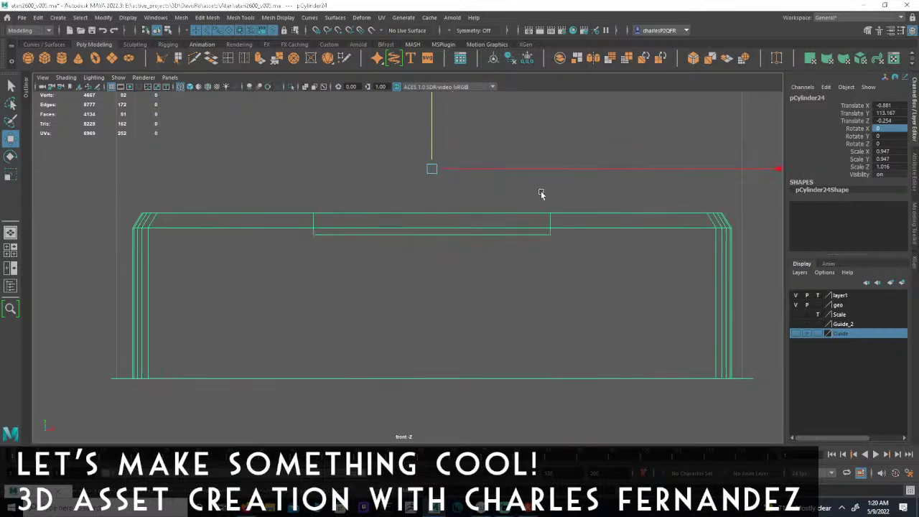
pyautogui.moveTo(642, 169); pyautogui.dragTo(643, 168)
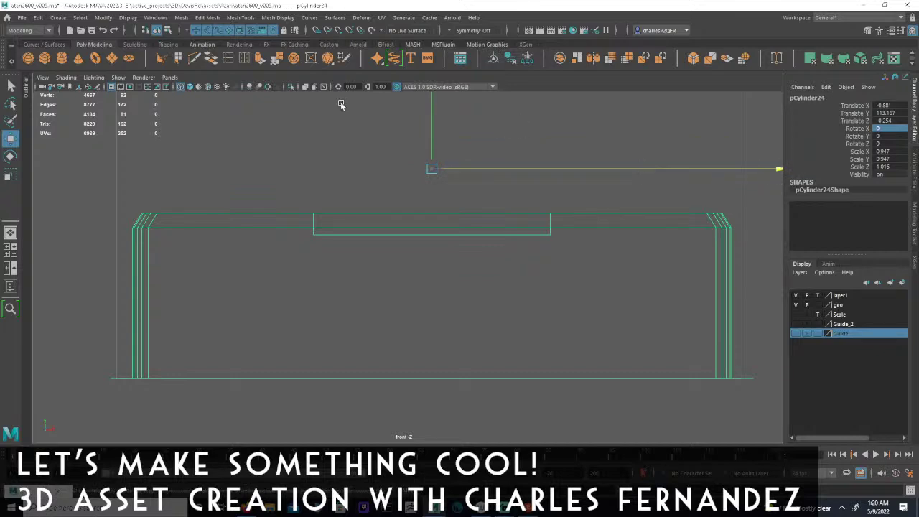
pyautogui.click(168, 31)
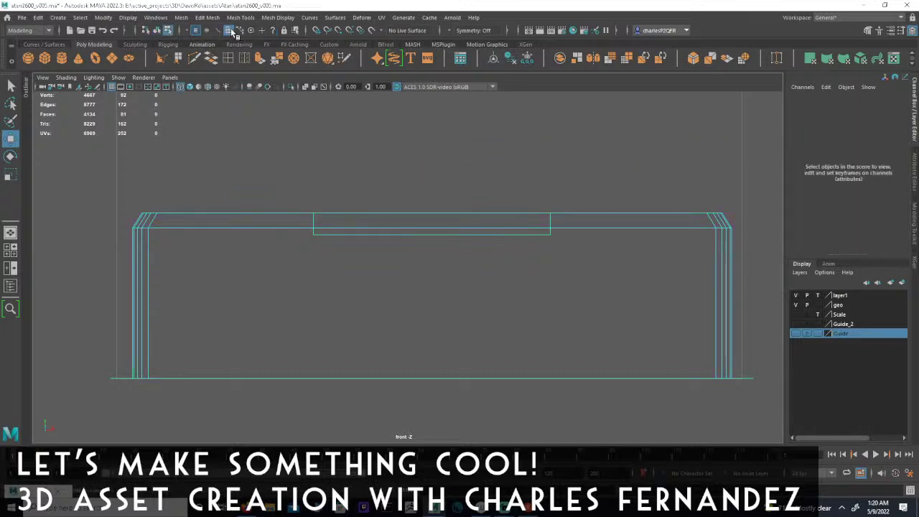
pyautogui.press('space')
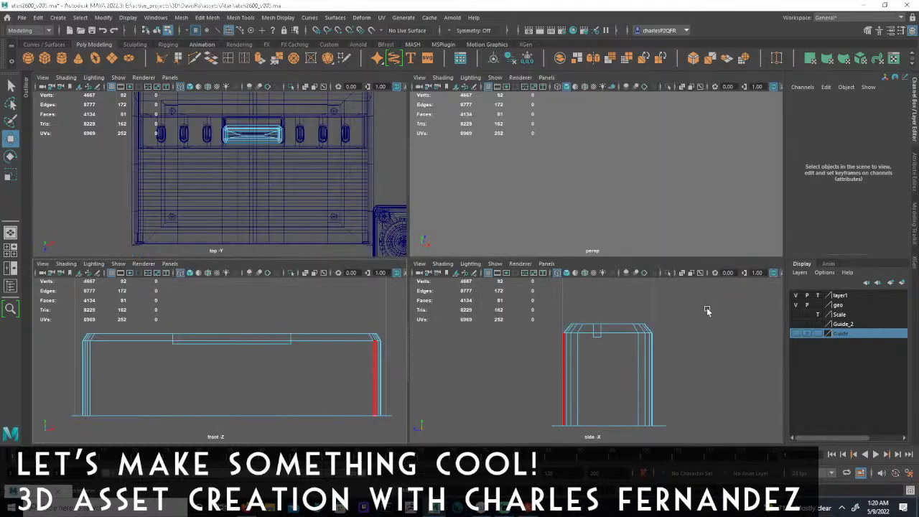
pyautogui.press('space')
pyautogui.scroll(2, 530, 294)
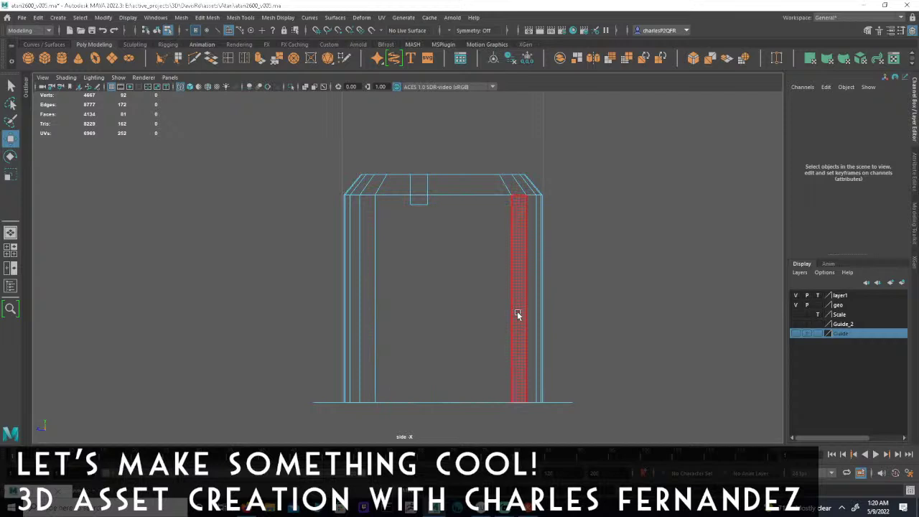
pyautogui.scroll(-4, 459, 309)
pyautogui.scroll(4, 412, 307)
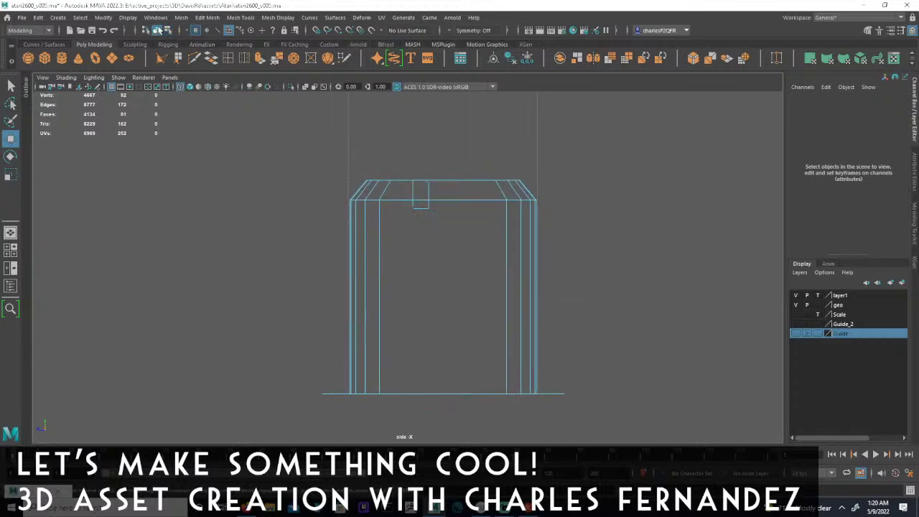
# - Center the slotted block's pivot and narrow the block along Z so its sides sit slightly inside the reference box outline
pyautogui.click(435, 289)
pyautogui.press('r')
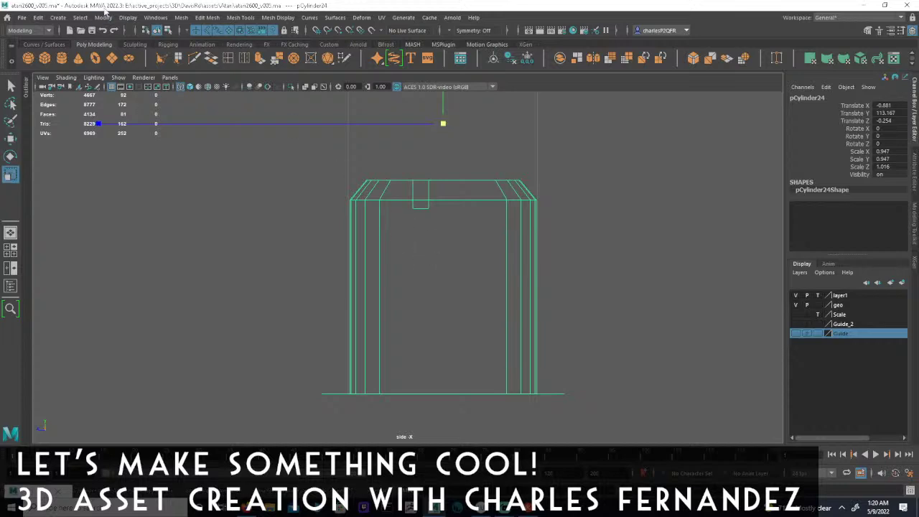
pyautogui.click(103, 17)
pyautogui.click(136, 89)
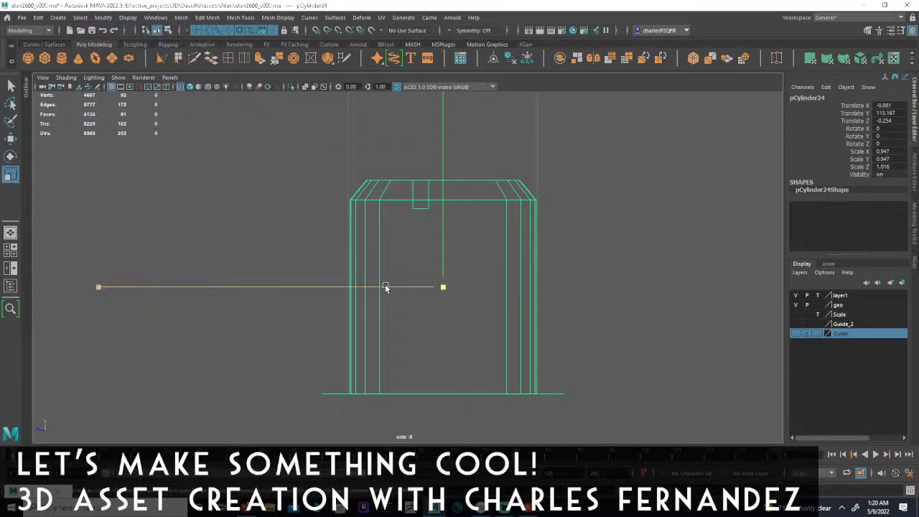
pyautogui.moveTo(97, 287); pyautogui.dragTo(125, 293)
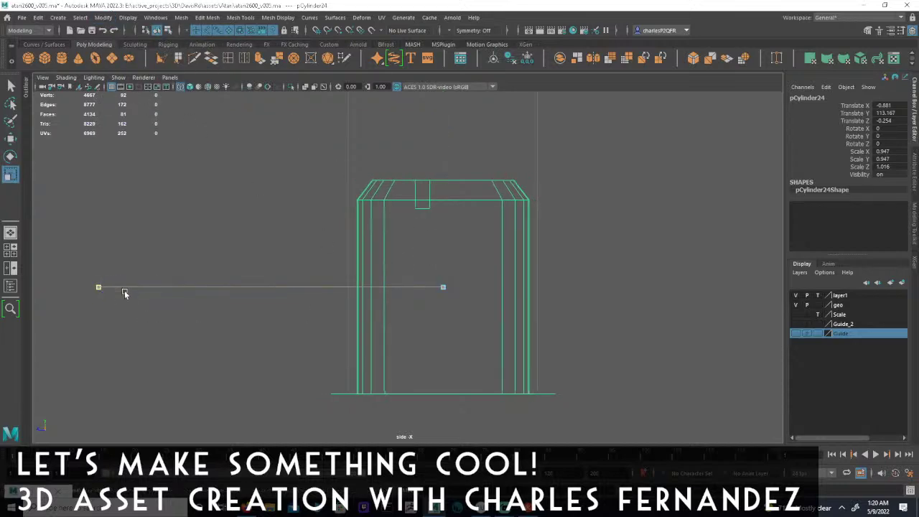
pyautogui.moveTo(440, 287); pyautogui.dragTo(380, 269)
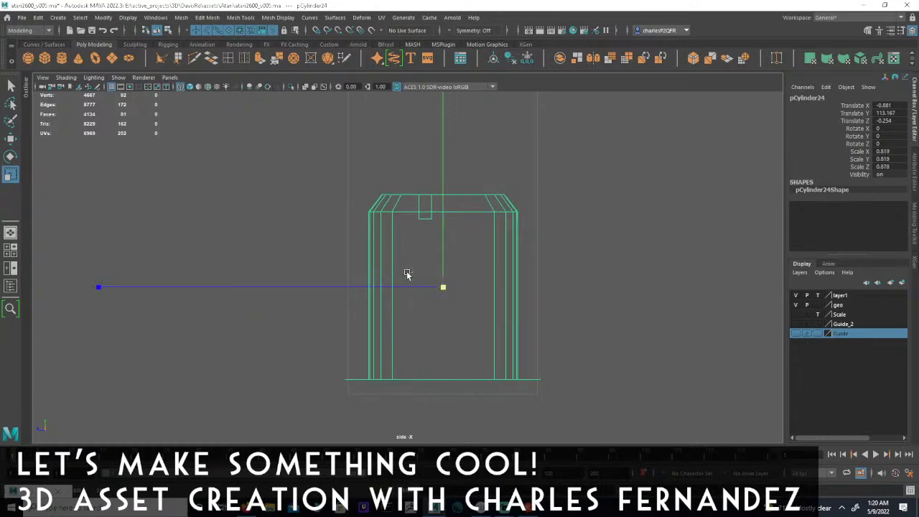
pyautogui.hotkey('ctrl', 'z')
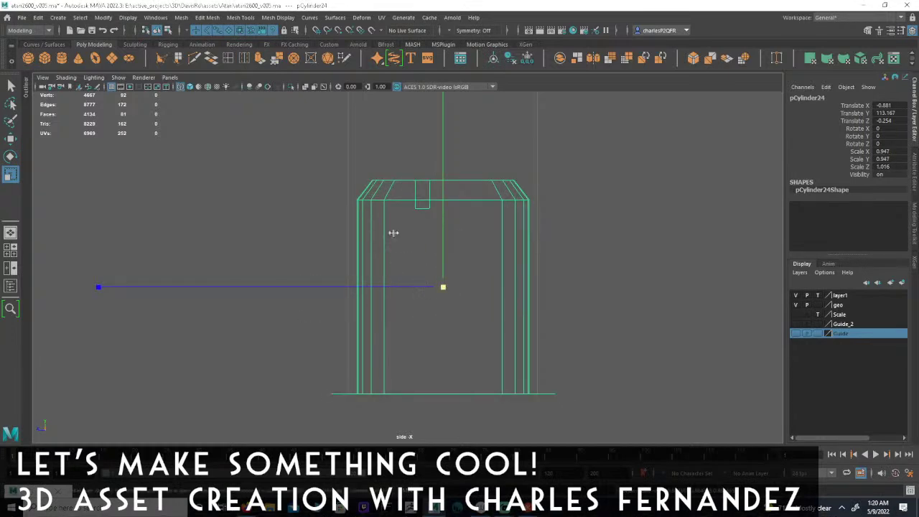
# - Select the vertices around the slotted block's bottom rim and frame them in the perspective view
pyautogui.press('space')
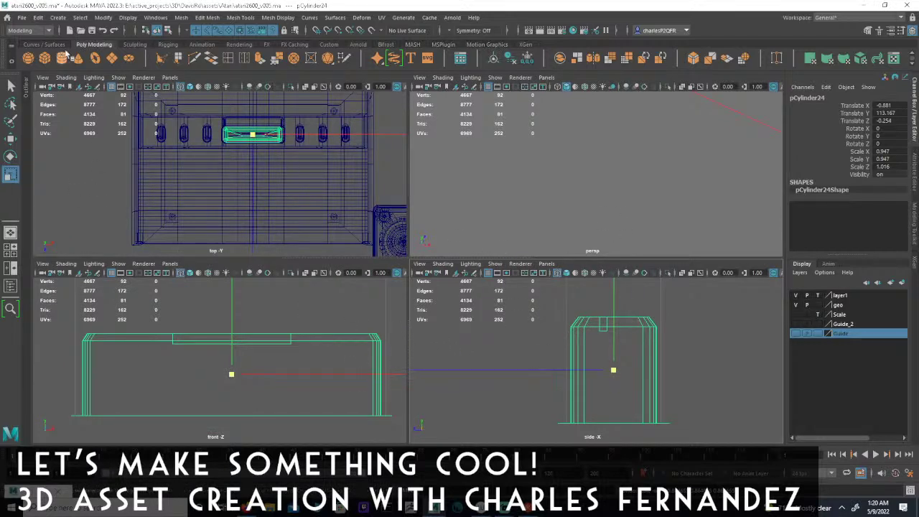
pyautogui.click(195, 30)
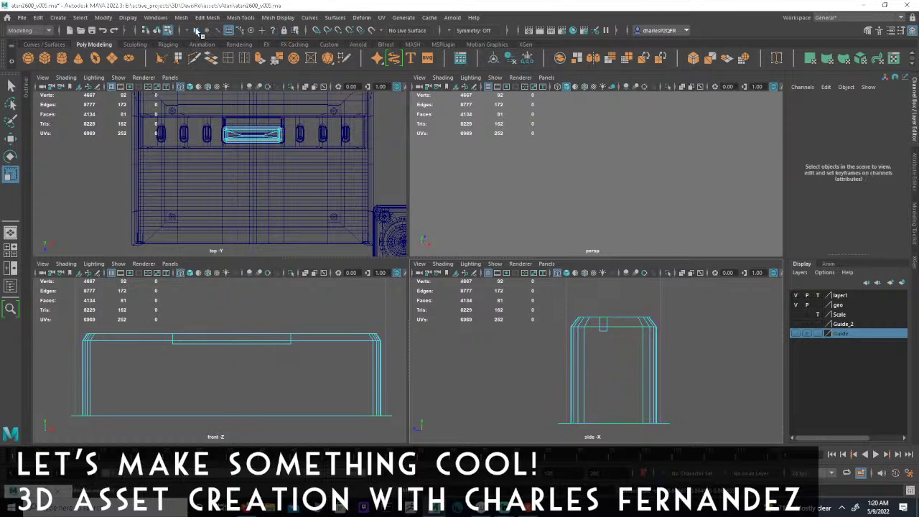
pyautogui.click(196, 31)
pyautogui.keyDown('alt'); pyautogui.moveTo(259, 335); pyautogui.dragTo(229, 302, button='middle'); pyautogui.keyUp('alt')
pyautogui.keyDown('alt'); pyautogui.moveTo(358, 379); pyautogui.dragTo(381, 350, button='middle'); pyautogui.keyUp('alt')
pyautogui.moveTo(491, 400); pyautogui.dragTo(739, 452)
pyautogui.press('f')
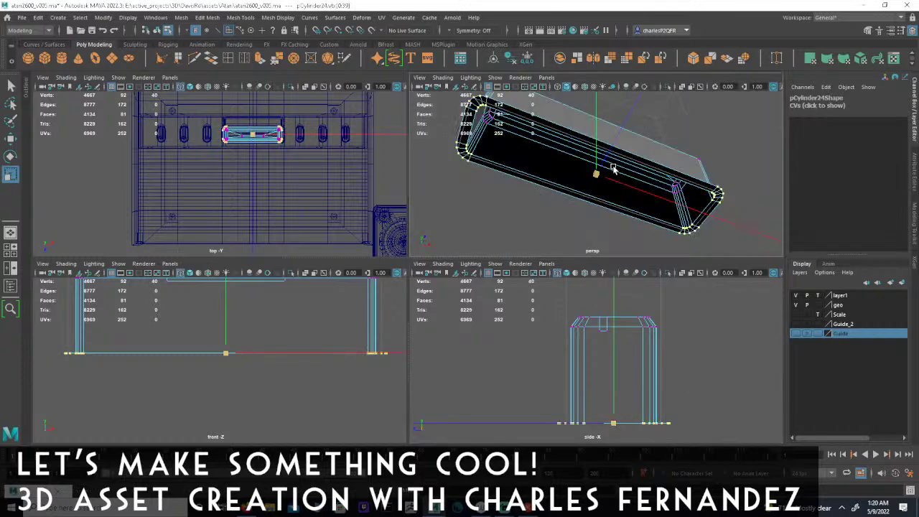
# - Try to extrude a single vertex at the corner of the block's bottom flange
pyautogui.press('space')
pyautogui.keyDown('alt'); pyautogui.moveTo(605, 211); pyautogui.dragTo(213, 265); pyautogui.keyUp('alt')
pyautogui.click(219, 257)
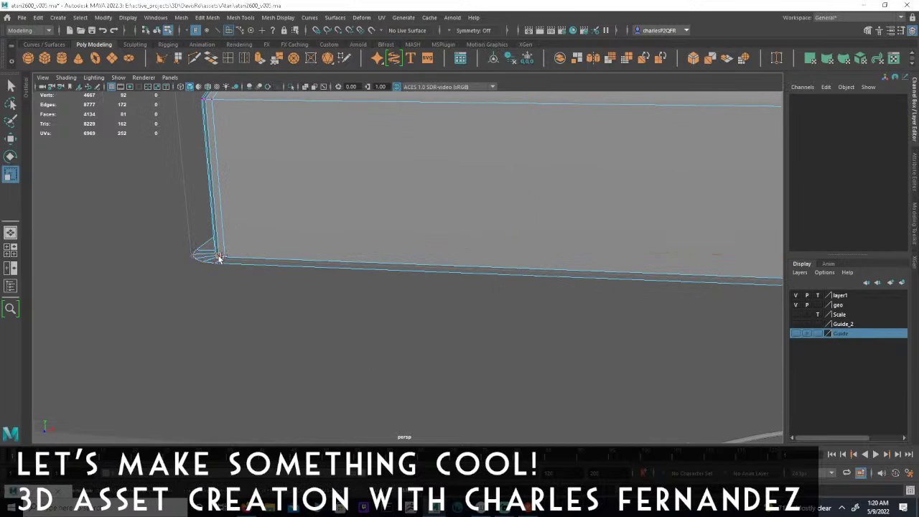
pyautogui.click(214, 264)
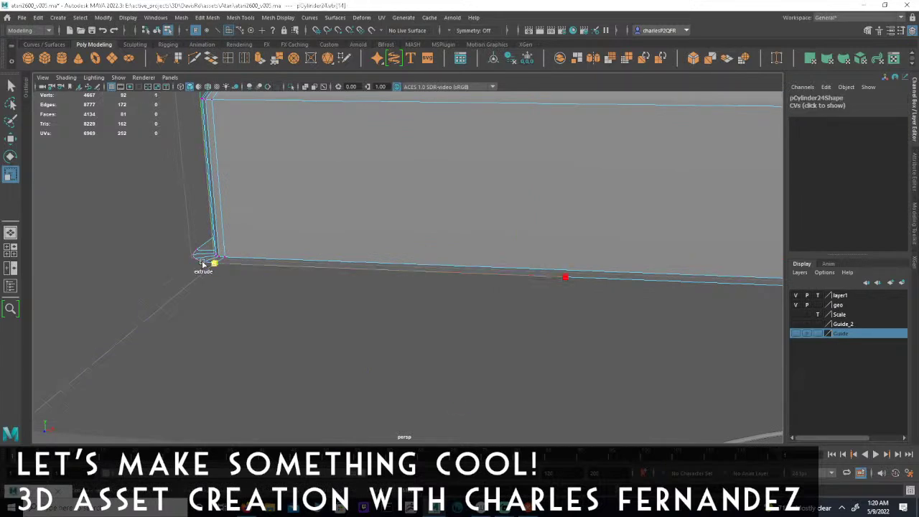
pyautogui.keyDown('shift'); pyautogui.moveTo(202, 263); pyautogui.dragTo(204, 263, button='right'); pyautogui.keyUp('shift')
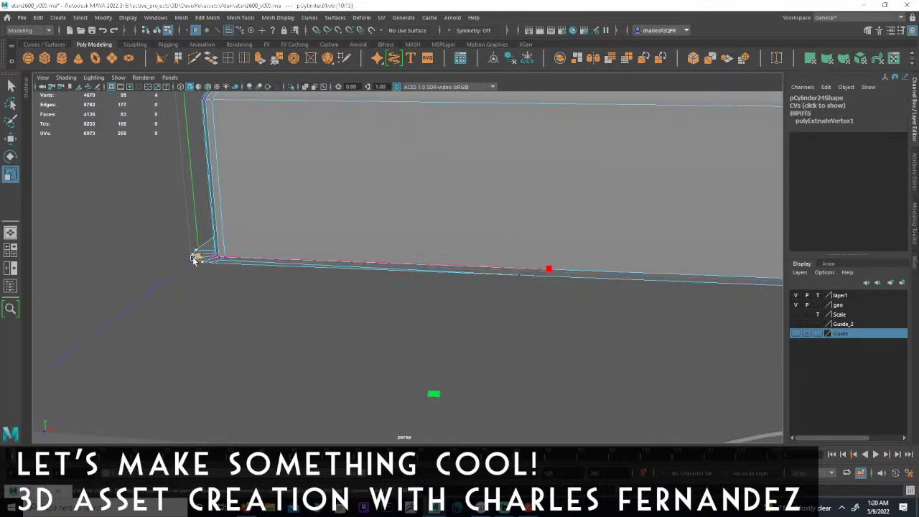
pyautogui.keyDown('alt'); pyautogui.moveTo(237, 272); pyautogui.dragTo(307, 273, button='right'); pyautogui.keyUp('alt')
pyautogui.keyDown('alt'); pyautogui.moveTo(307, 272); pyautogui.dragTo(380, 289, button='middle'); pyautogui.keyUp('alt')
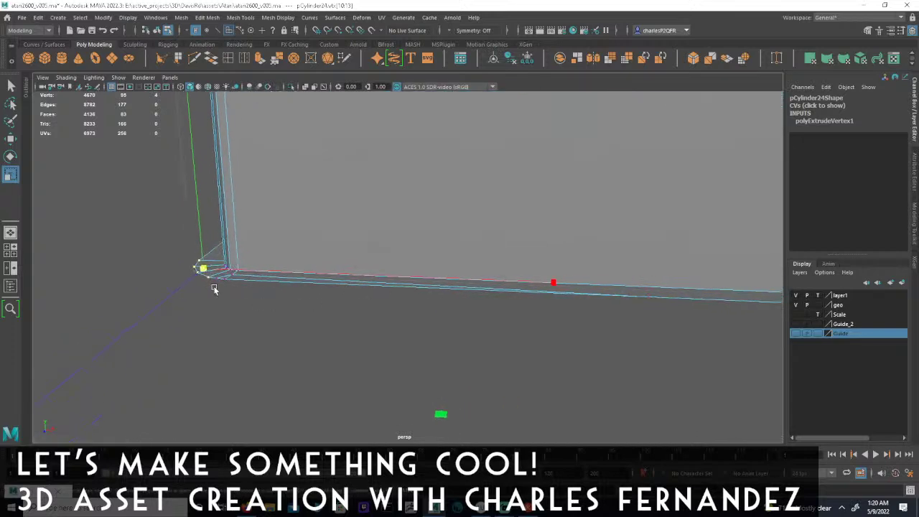
# - Check the flange's bottom edges and undo the corner vertex extrusion
pyautogui.click(218, 32)
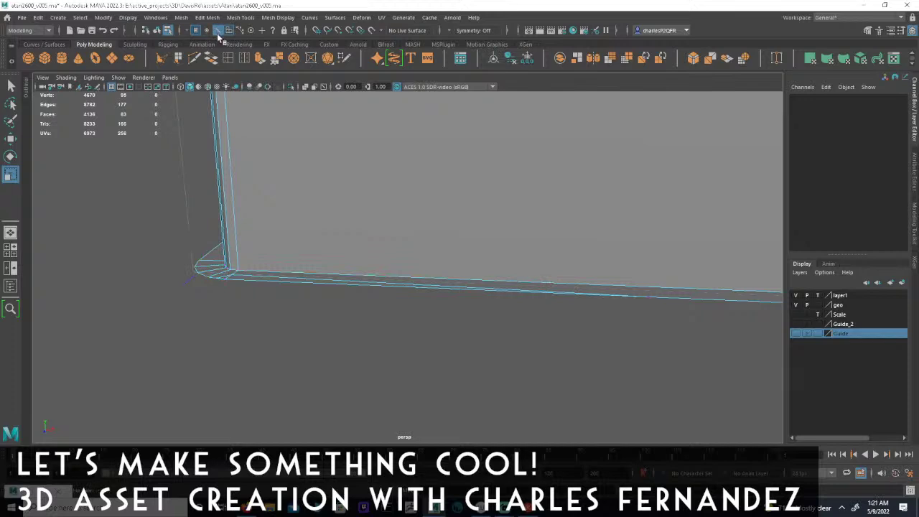
pyautogui.click(284, 287)
pyautogui.press('space')
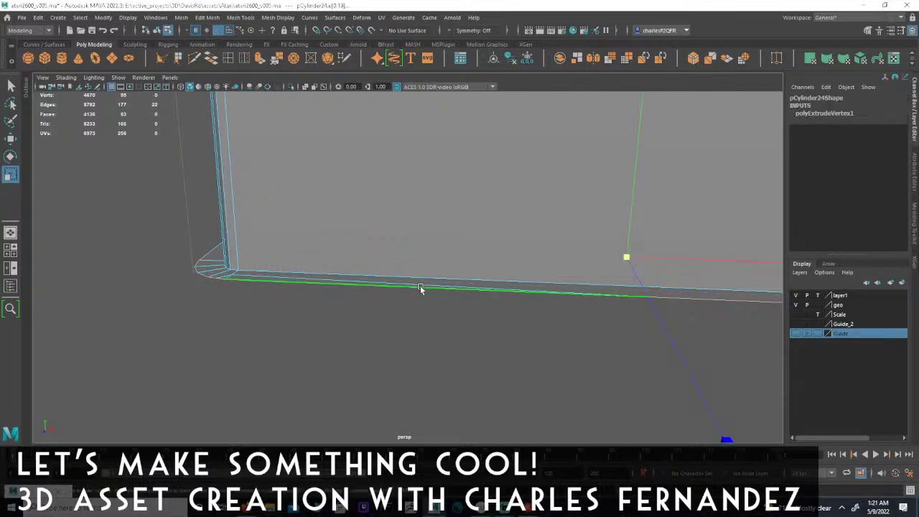
pyautogui.keyDown('alt'); pyautogui.moveTo(574, 189); pyautogui.dragTo(558, 220); pyautogui.keyUp('alt')
pyautogui.keyDown('alt'); pyautogui.moveTo(558, 219); pyautogui.dragTo(675, 221, button='right'); pyautogui.keyUp('alt')
pyautogui.keyDown('alt'); pyautogui.moveTo(675, 221); pyautogui.dragTo(586, 181); pyautogui.keyUp('alt')
pyautogui.hotkey('ctrl', 'z')
# - Try to narrow the flange's outer edge loop along Z in the side view
pyautogui.click(623, 229)
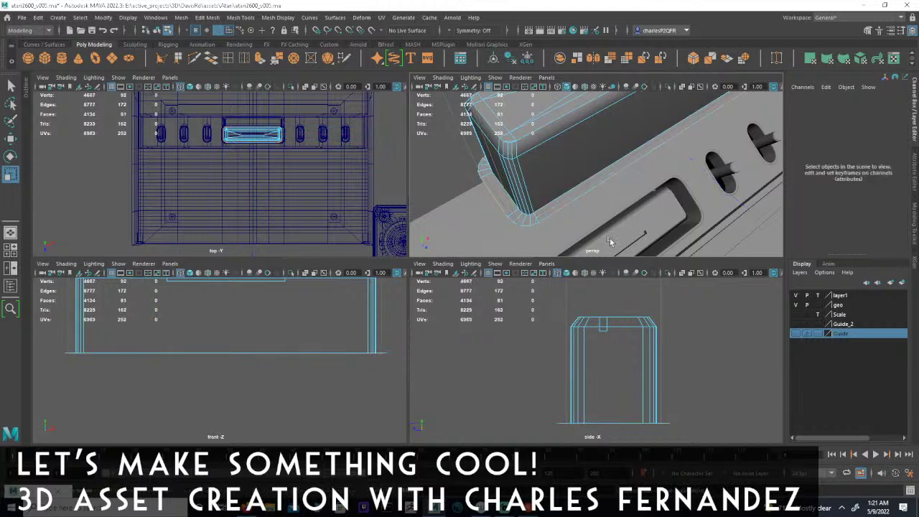
pyautogui.doubleClick(579, 205)
pyautogui.keyDown('alt'); pyautogui.moveTo(618, 212); pyautogui.dragTo(504, 180); pyautogui.keyUp('alt')
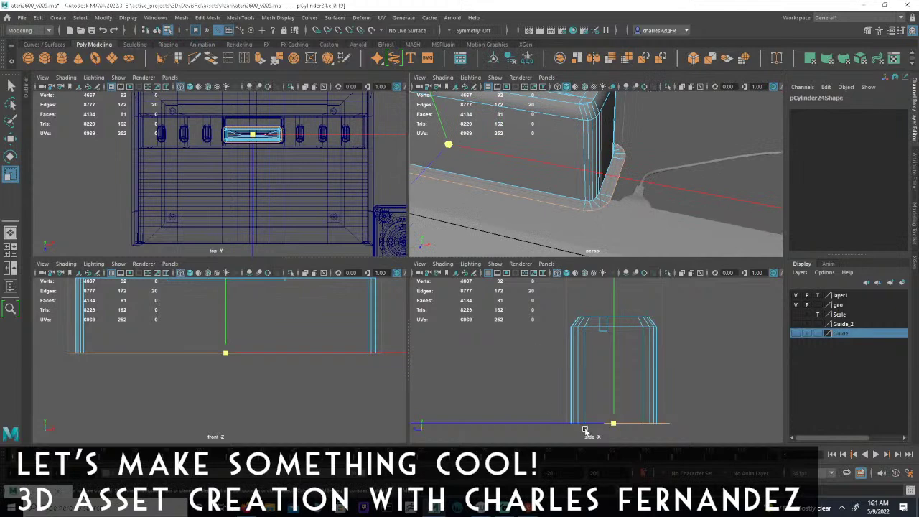
pyautogui.press('space')
pyautogui.scroll(5, 573, 376)
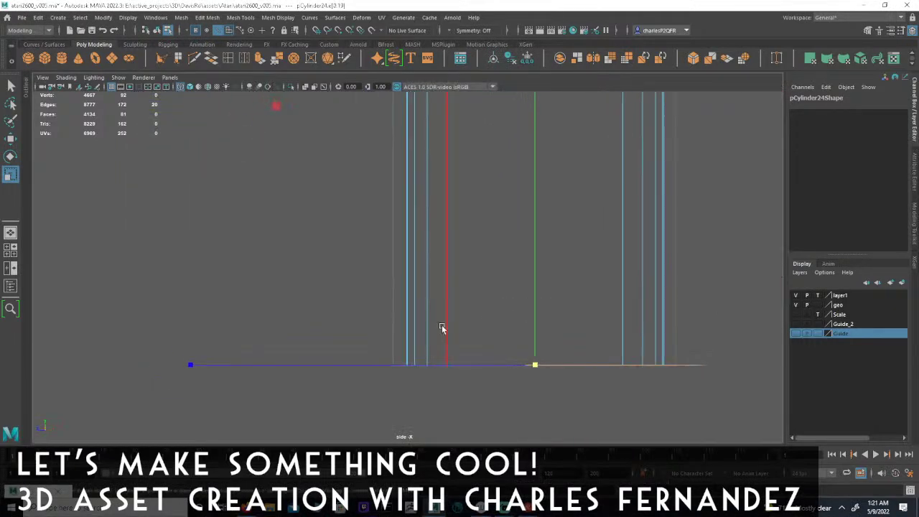
pyautogui.moveTo(191, 364); pyautogui.dragTo(246, 371)
pyautogui.press('space')
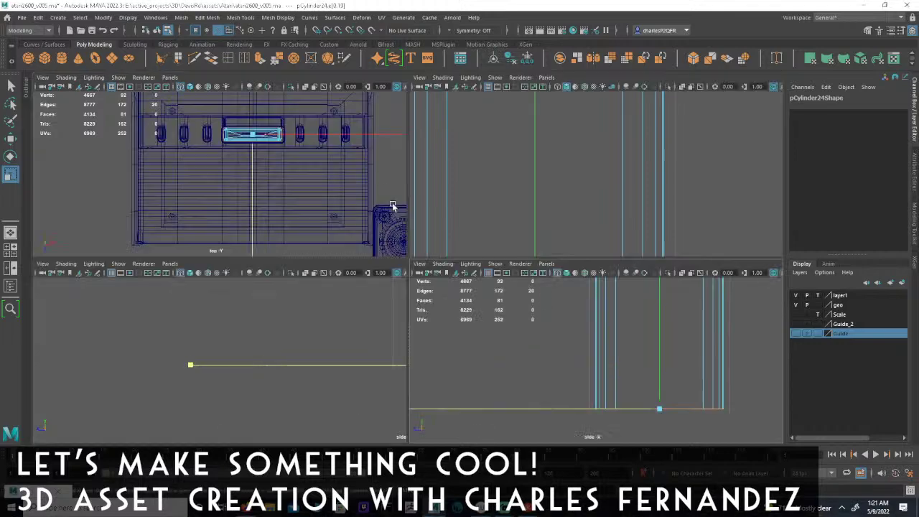
pyautogui.press('space')
pyautogui.keyDown('alt'); pyautogui.moveTo(470, 187); pyautogui.dragTo(450, 191); pyautogui.keyUp('alt')
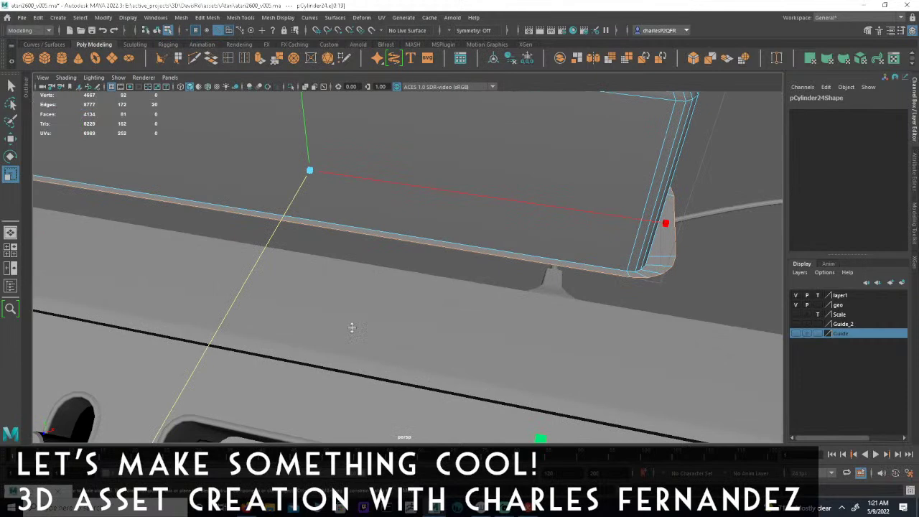
# - Reselect the flange's outer edge loop and scale it along X in the front view to the reference box's width
pyautogui.press('space')
pyautogui.press('space')
pyautogui.click(581, 280)
pyautogui.press('space')
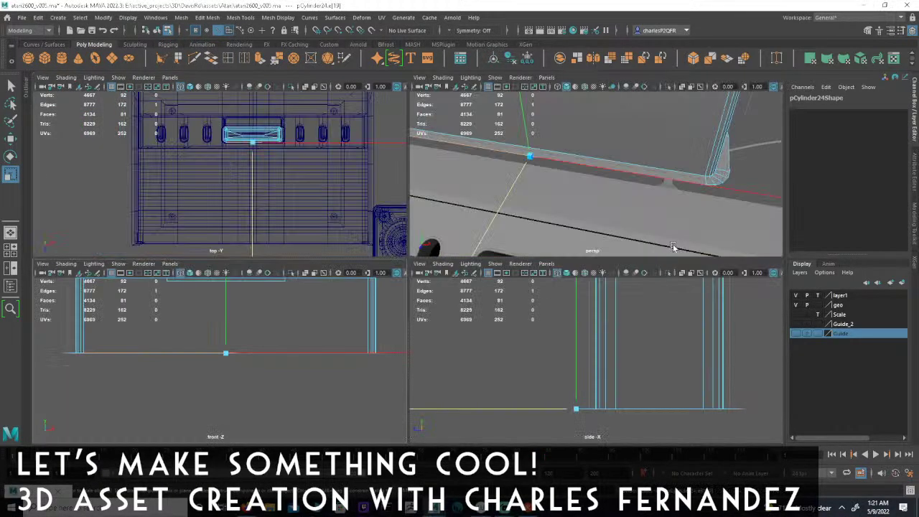
pyautogui.doubleClick(731, 162)
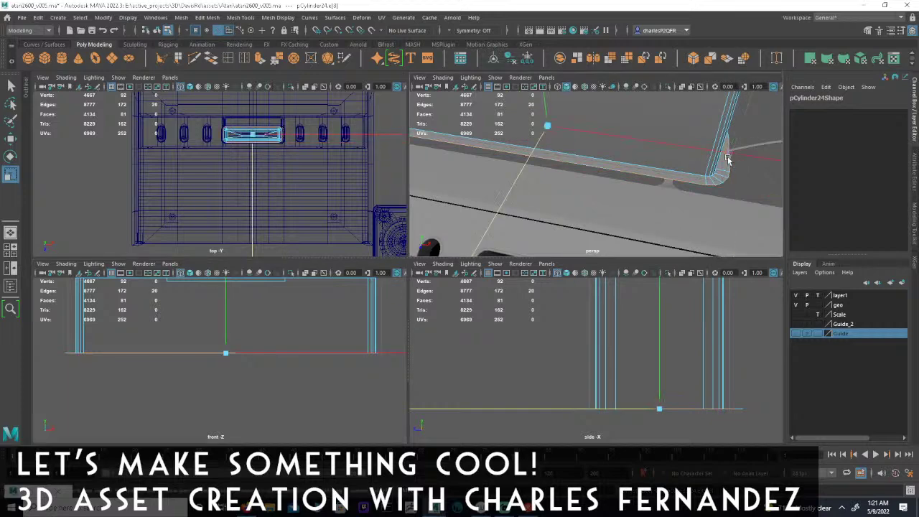
pyautogui.press('space')
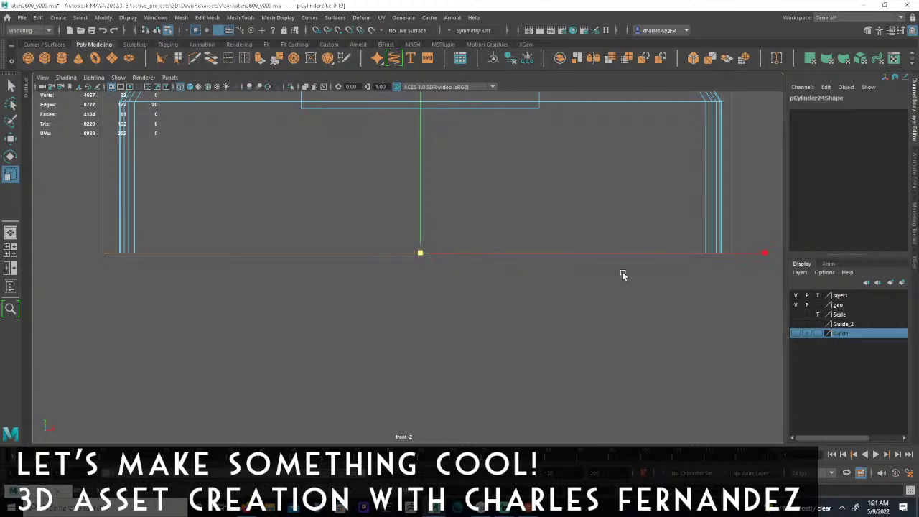
pyautogui.press('space')
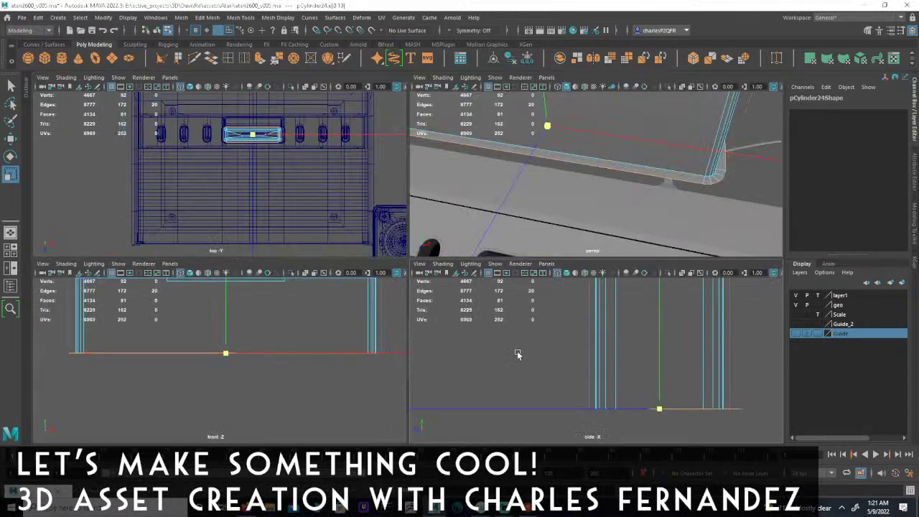
# - Scale the flange's outer edge loop along Z in the side view to match the reference box's depth
pyautogui.press('space')
pyautogui.keyDown('alt'); pyautogui.moveTo(435, 309); pyautogui.dragTo(470, 302, button='middle'); pyautogui.keyUp('alt')
pyautogui.moveTo(227, 359); pyautogui.dragTo(277, 361)
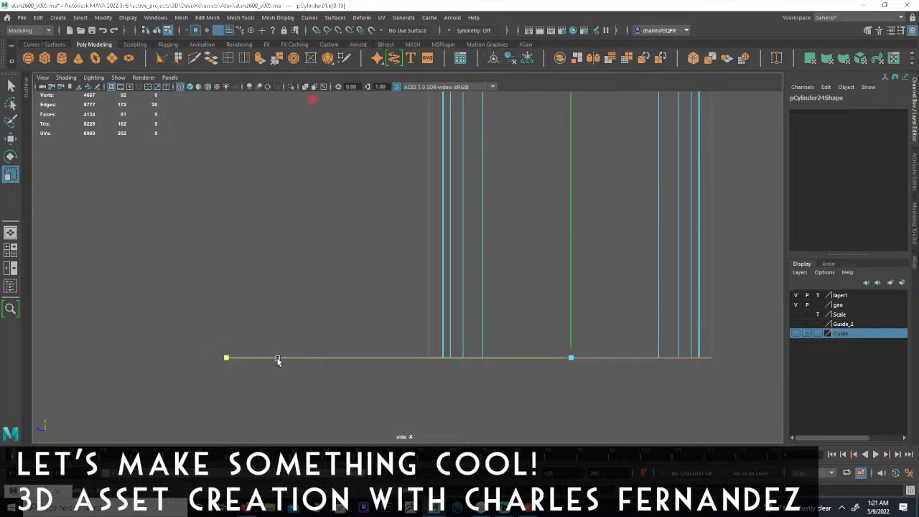
pyautogui.press('space')
pyautogui.press('space')
pyautogui.press('space')
# - Extrude the flange's outer edge loop and raise it toward the top of the reference box to form the cartridge walls
pyautogui.keyDown('alt'); pyautogui.moveTo(540, 156); pyautogui.dragTo(610, 219, button='middle'); pyautogui.keyUp('alt')
pyautogui.keyDown('alt'); pyautogui.moveTo(609, 220); pyautogui.dragTo(492, 210, button='right'); pyautogui.keyUp('alt')
pyautogui.keyDown('alt'); pyautogui.moveTo(517, 187); pyautogui.dragTo(190, 120); pyautogui.keyUp('alt')
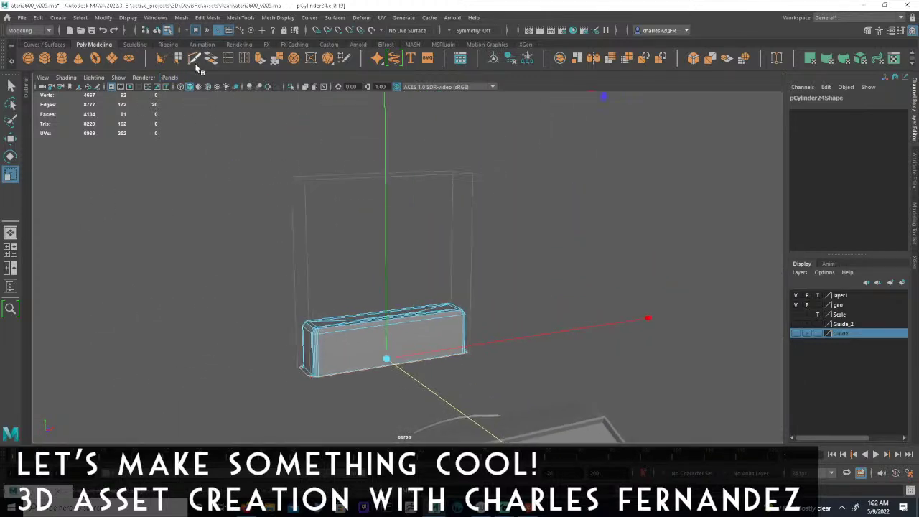
pyautogui.click(260, 57)
pyautogui.press('q')
pyautogui.press('w')
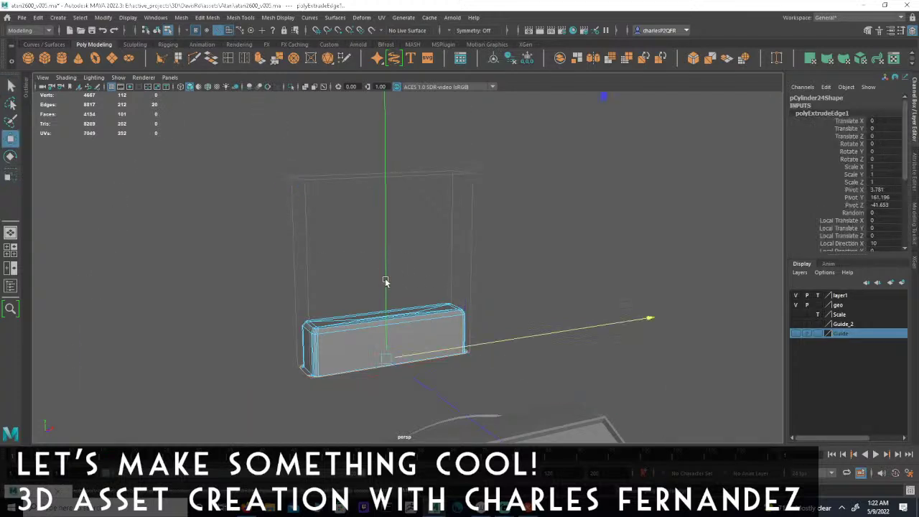
pyautogui.moveTo(389, 281); pyautogui.dragTo(397, 231)
pyautogui.keyDown('alt'); pyautogui.moveTo(397, 231); pyautogui.dragTo(411, 249, button='middle'); pyautogui.keyUp('alt')
pyautogui.keyDown('alt'); pyautogui.moveTo(354, 260); pyautogui.dragTo(423, 235, button='right'); pyautogui.keyUp('alt')
pyautogui.keyDown('alt'); pyautogui.moveTo(423, 234); pyautogui.dragTo(414, 222); pyautogui.keyUp('alt')
# - Snap the extruded edge loop to the top of the reference box in the side view
pyautogui.press('space')
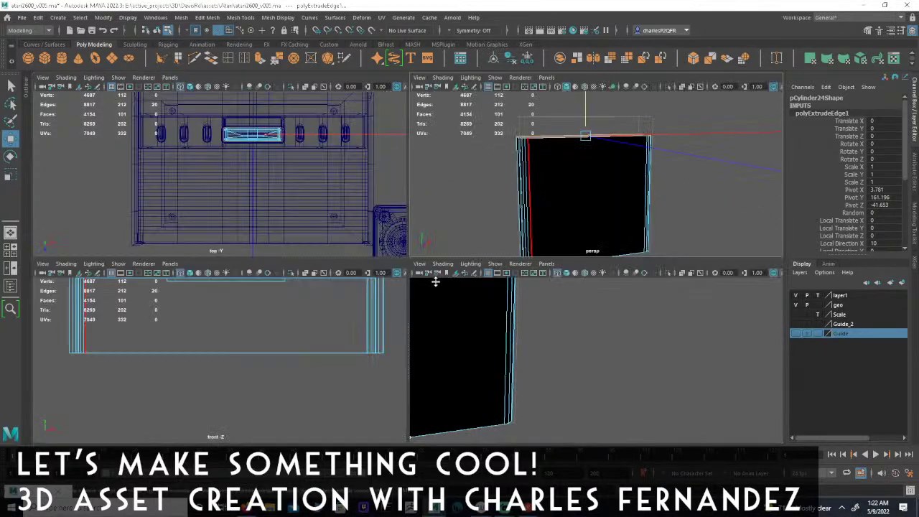
pyautogui.moveTo(558, 323)
pyautogui.keyDown('alt'); pyautogui.mouseDown(button='right')
pyautogui.moveTo(548, 384)
pyautogui.moveTo(525, 390)
pyautogui.mouseUp(button='right'); pyautogui.keyUp('alt')
pyautogui.keyDown('alt'); pyautogui.moveTo(525, 390); pyautogui.dragTo(551, 366, button='middle'); pyautogui.keyUp('alt')
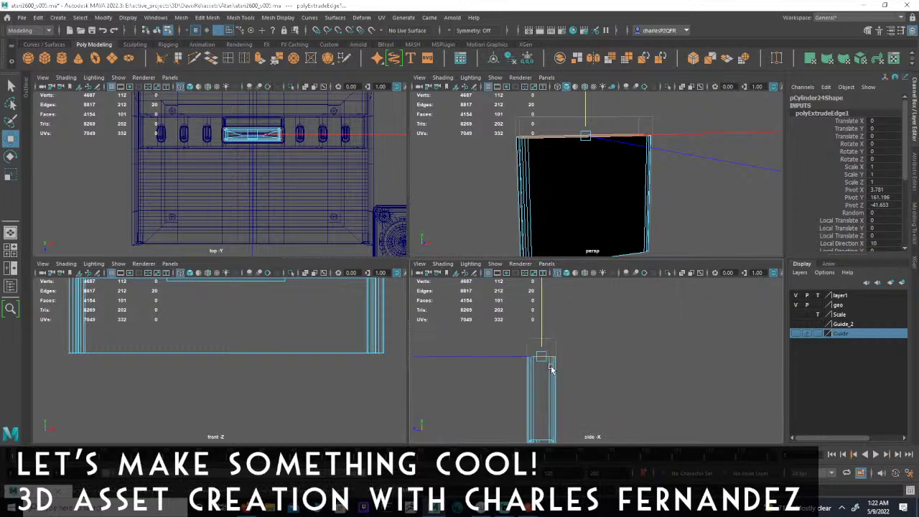
pyautogui.keyDown('alt'); pyautogui.moveTo(551, 367); pyautogui.dragTo(570, 357, button='right'); pyautogui.keyUp('alt')
pyautogui.press('v')
pyautogui.moveTo(529, 330); pyautogui.dragTo(529, 300)
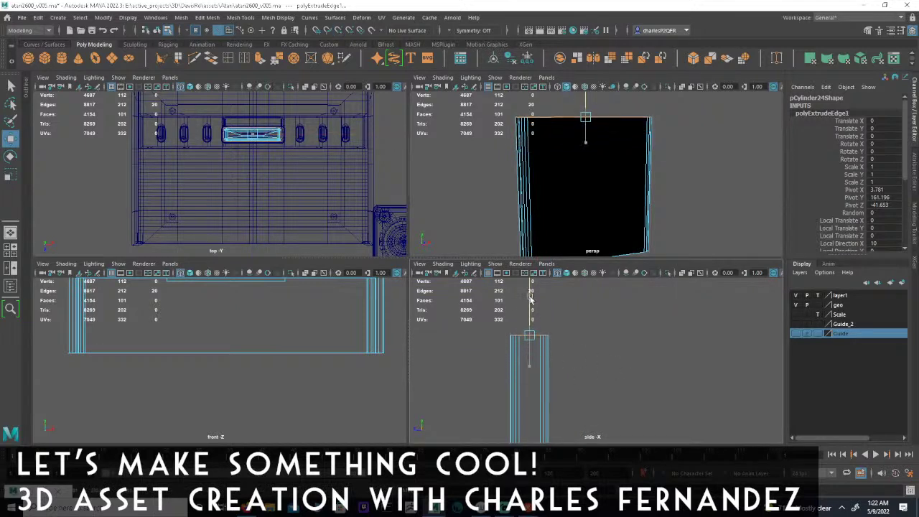
# - Select all faces of the cartridge and reverse their normals
pyautogui.keyDown('alt'); pyautogui.moveTo(456, 205); pyautogui.dragTo(468, 203); pyautogui.keyUp('alt')
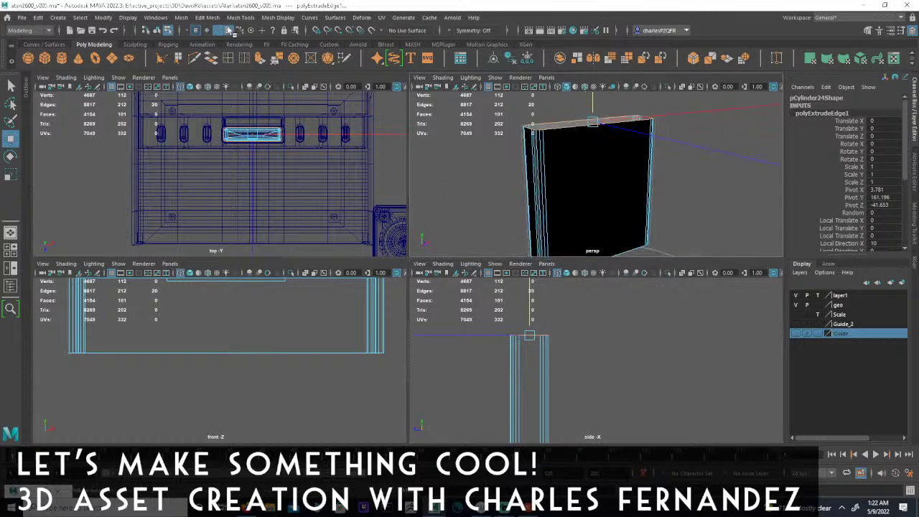
pyautogui.click(229, 30)
pyautogui.doubleClick(569, 205)
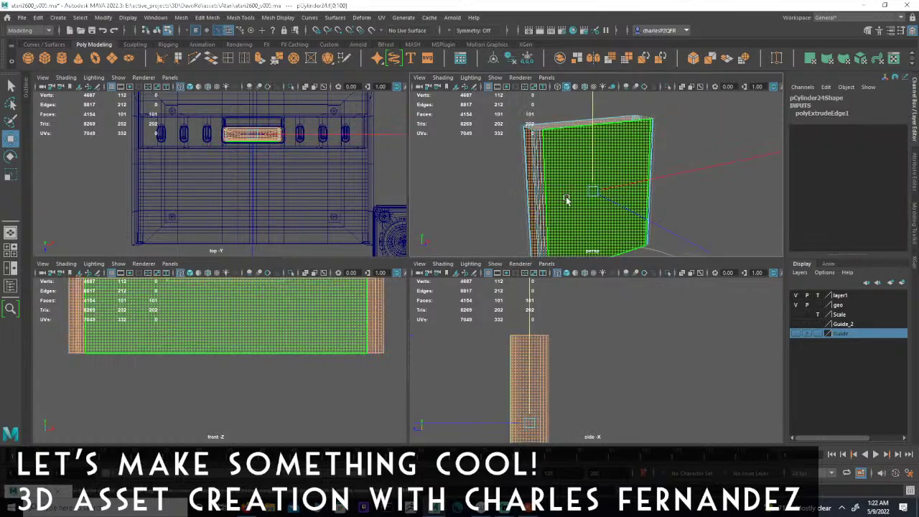
pyautogui.click(278, 18)
pyautogui.click(291, 65)
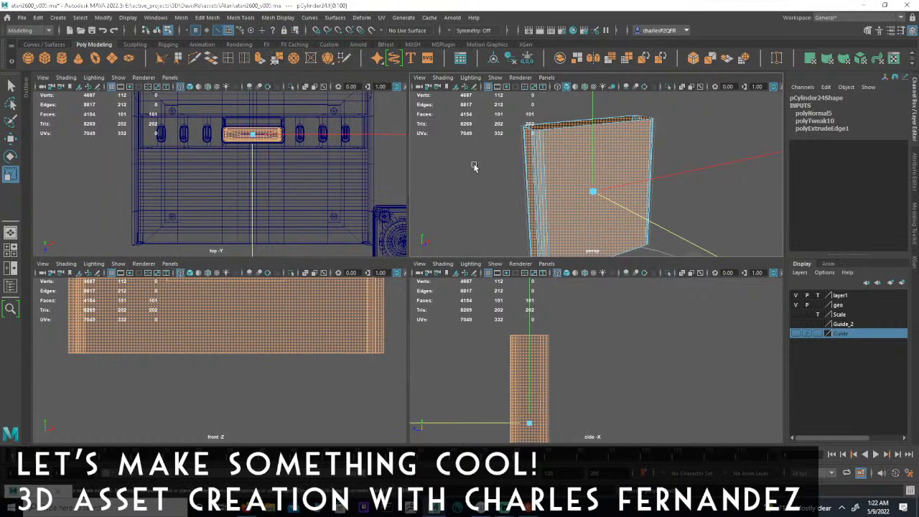
# - Select the slot's end face inside the bottom recess and move it down toward the opening
pyautogui.keyDown('alt'); pyautogui.moveTo(553, 174); pyautogui.dragTo(637, 146); pyautogui.keyUp('alt')
pyautogui.click(620, 149)
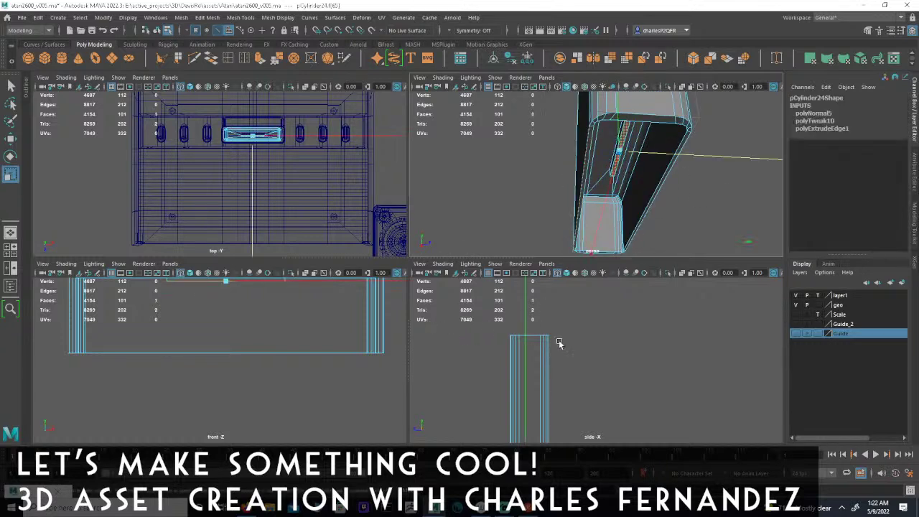
pyautogui.keyDown('alt'); pyautogui.moveTo(567, 408); pyautogui.dragTo(579, 331, button='middle'); pyautogui.keyUp('alt')
pyautogui.press('w')
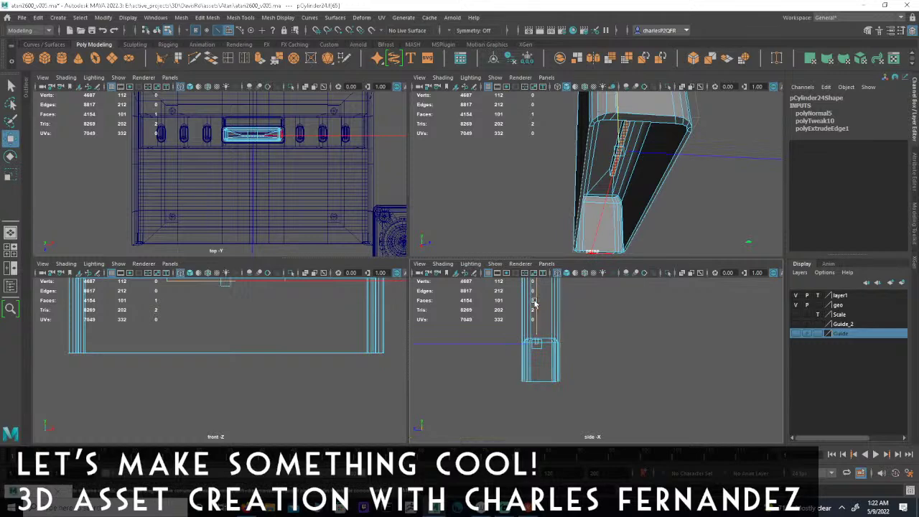
pyautogui.moveTo(535, 301); pyautogui.dragTo(544, 323)
pyautogui.keyDown('alt'); pyautogui.moveTo(683, 127); pyautogui.dragTo(666, 138); pyautogui.keyUp('alt')
pyautogui.scroll(-5, 666, 139)
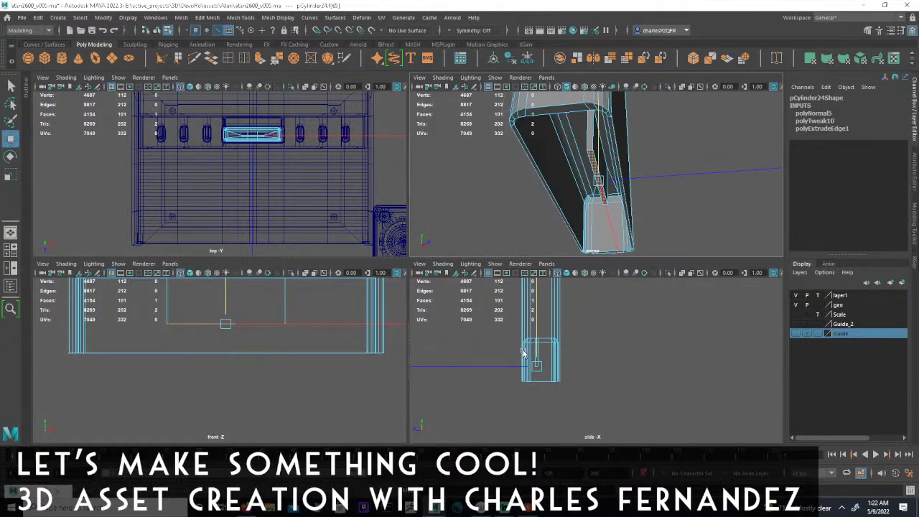
pyautogui.scroll(2, 636, 358)
pyautogui.scroll(-2, 636, 358)
pyautogui.keyDown('alt'); pyautogui.moveTo(635, 186); pyautogui.dragTo(656, 130); pyautogui.keyUp('alt')
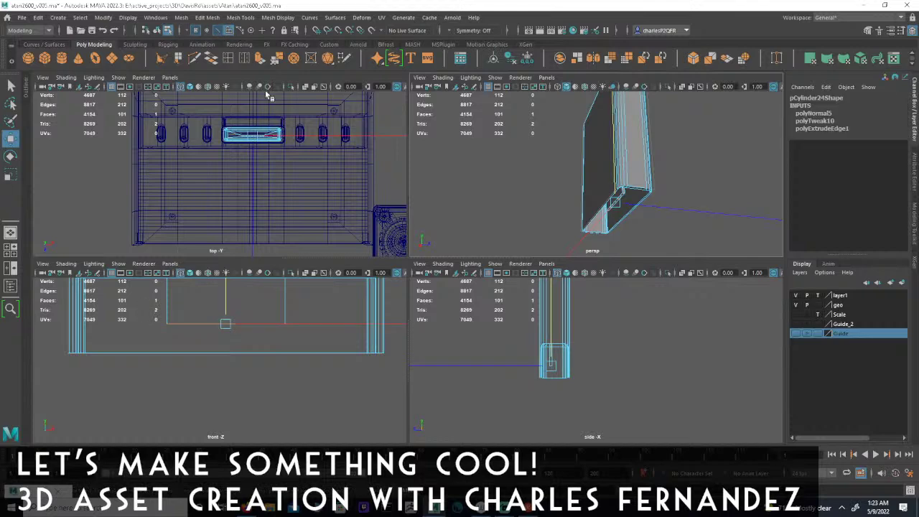
# - Select the recess's inner vertices in the side view and move them down slightly to make the recess shallower
pyautogui.moveTo(500, 331); pyautogui.dragTo(607, 359)
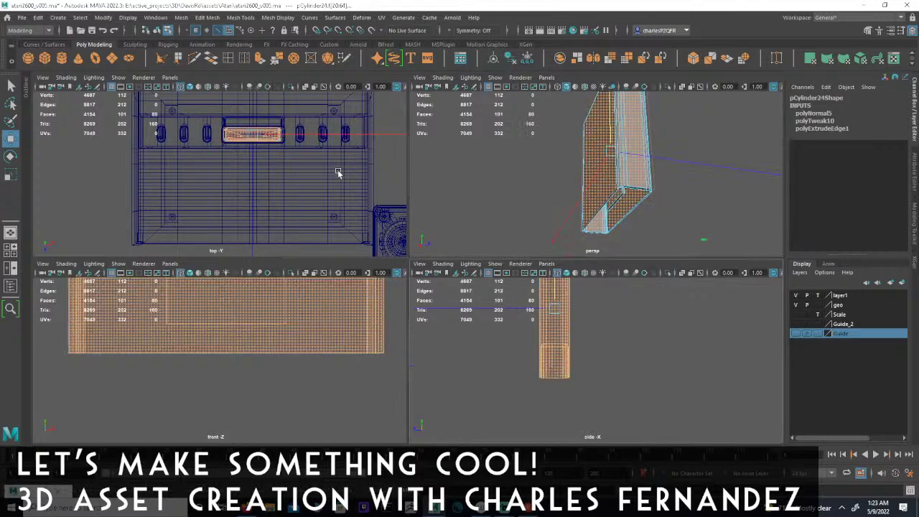
pyautogui.click(196, 31)
pyautogui.moveTo(495, 325); pyautogui.dragTo(623, 353)
pyautogui.keyDown('shift'); pyautogui.moveTo(523, 356); pyautogui.dragTo(577, 371); pyautogui.keyUp('shift')
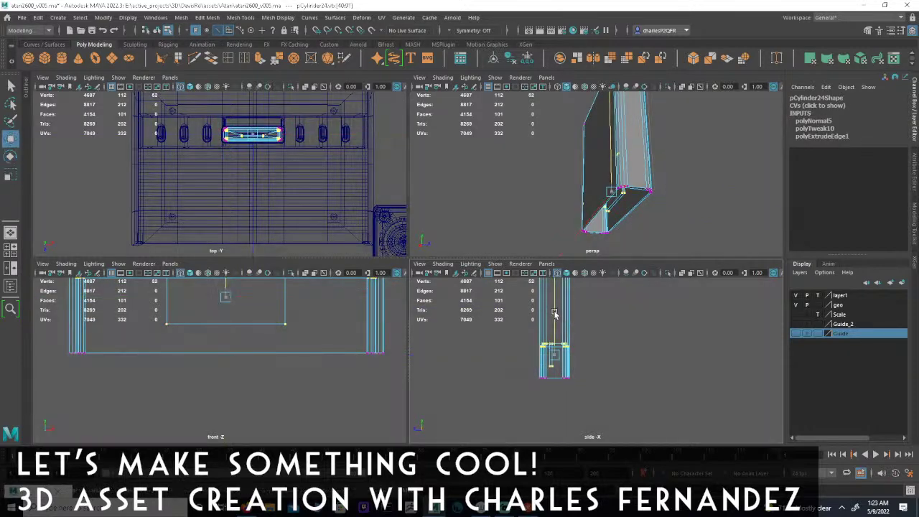
pyautogui.moveTo(554, 313); pyautogui.dragTo(554, 320)
# - Examine the cartridge's recess and open top, and bring up the Atari 2600 cartridge reference photo in the browser
pyautogui.click(704, 123)
pyautogui.keyDown('alt'); pyautogui.moveTo(701, 127); pyautogui.dragTo(661, 189); pyautogui.keyUp('alt')
pyautogui.click(589, 237)
pyautogui.click(664, 190)
pyautogui.keyDown('alt'); pyautogui.moveTo(652, 217); pyautogui.dragTo(634, 156, button='middle'); pyautogui.keyUp('alt')
pyautogui.keyDown('alt'); pyautogui.moveTo(635, 155); pyautogui.dragTo(720, 190, button='right'); pyautogui.keyUp('alt')
pyautogui.keyDown('alt'); pyautogui.moveTo(634, 156); pyautogui.dragTo(708, 172, button='middle'); pyautogui.keyUp('alt')
pyautogui.keyDown('alt'); pyautogui.moveTo(706, 171); pyautogui.dragTo(650, 174); pyautogui.keyUp('alt')
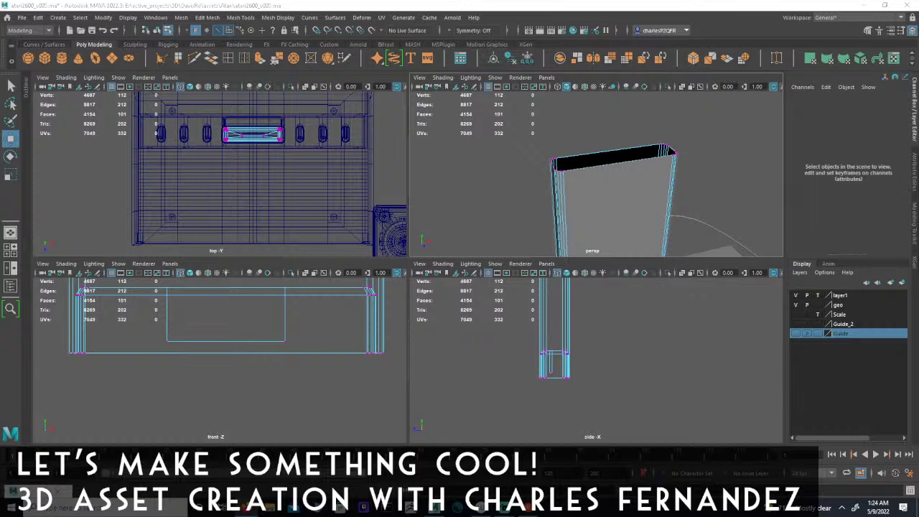
pyautogui.moveTo(0, 402); pyautogui.dragTo(495, 77)
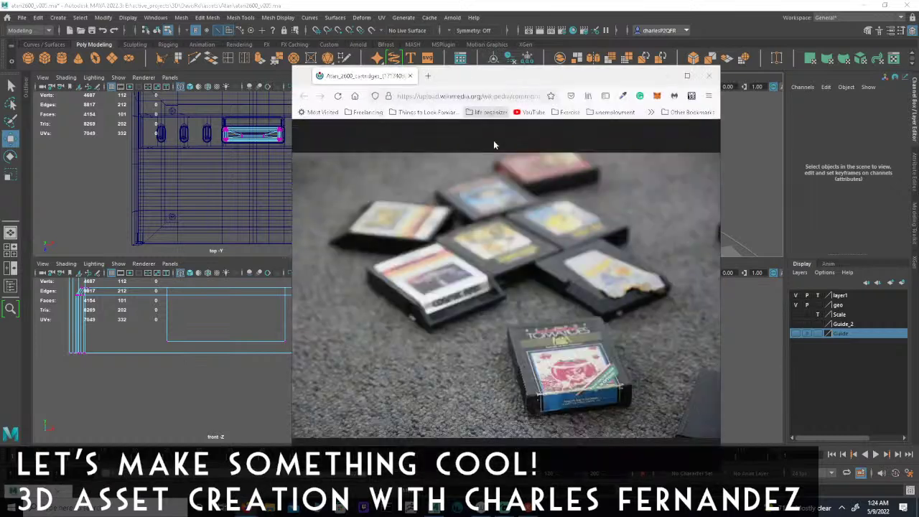
# - Examine the Atari 2600 cartridge reference photo at full-window size, restore its window size and switch back to Maya
pyautogui.click(688, 76)
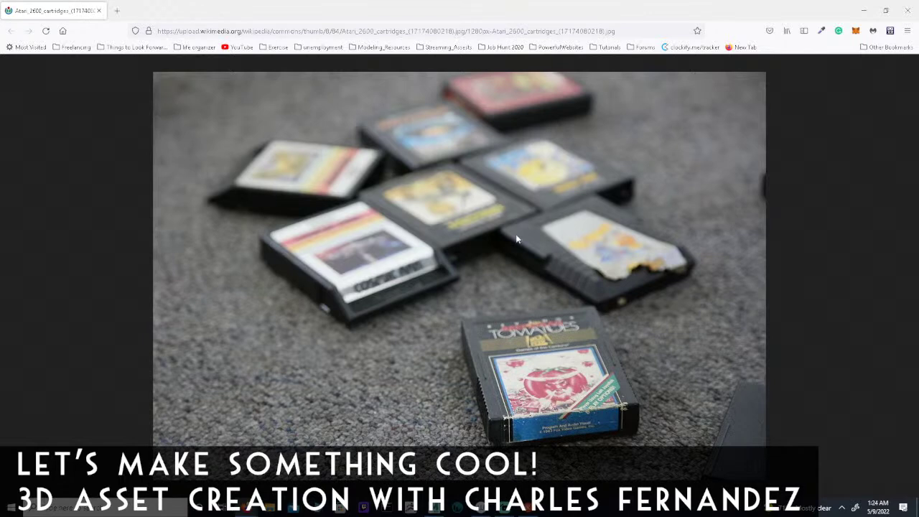
pyautogui.click(885, 10)
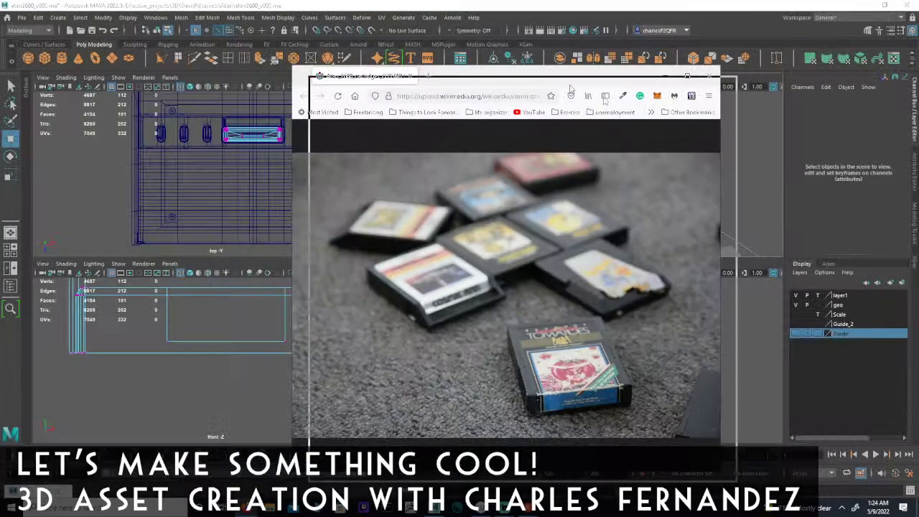
pyautogui.hotkey('alt', 'Tab')
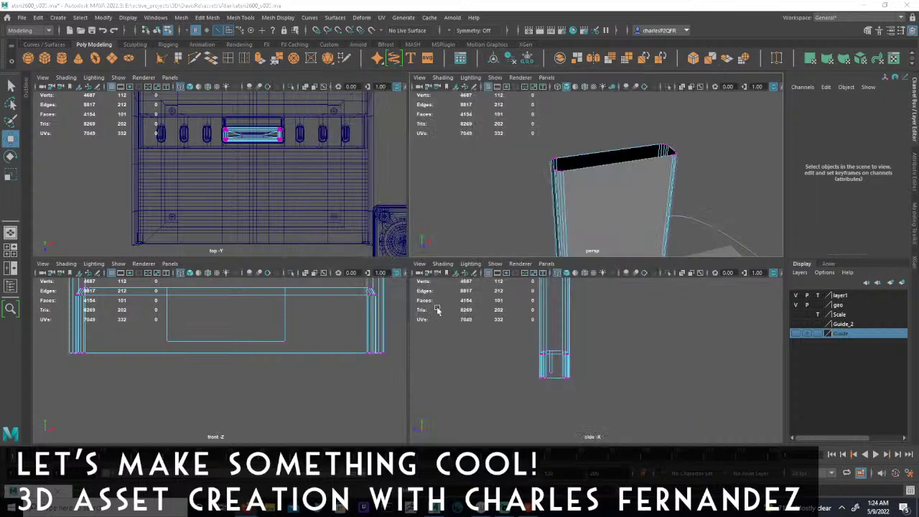
# - Select the vertices around the cartridge's open top in the side view and move them down slightly
pyautogui.keyDown('alt'); pyautogui.moveTo(571, 301); pyautogui.dragTo(547, 432, button='middle'); pyautogui.keyUp('alt')
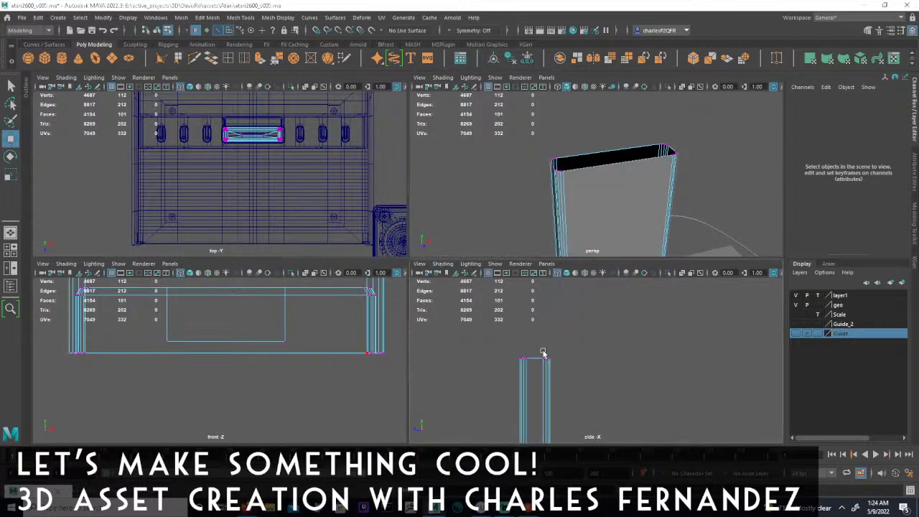
pyautogui.scroll(2, 532, 352)
pyautogui.keyDown('alt'); pyautogui.moveTo(618, 166); pyautogui.dragTo(633, 165); pyautogui.keyUp('alt')
pyautogui.keyDown('alt'); pyautogui.moveTo(607, 180); pyautogui.dragTo(698, 187, button='right'); pyautogui.keyUp('alt')
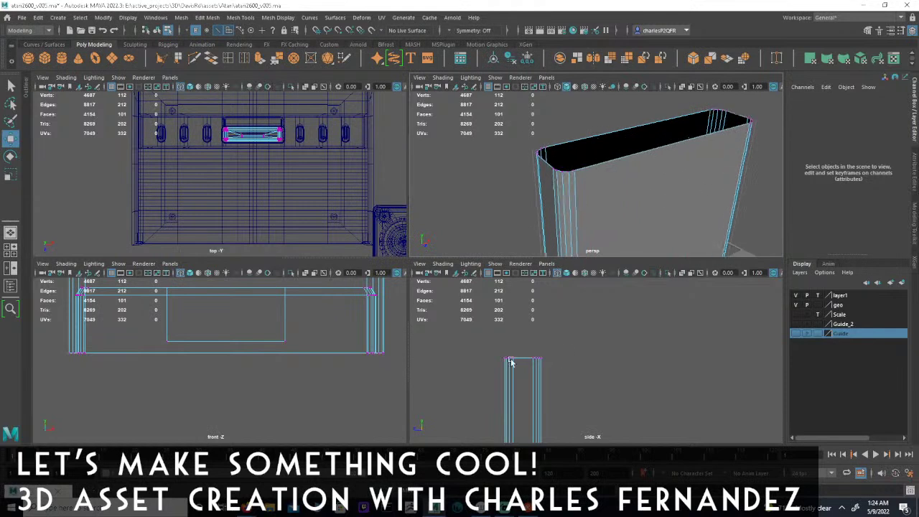
pyautogui.keyDown('alt'); pyautogui.moveTo(513, 363); pyautogui.dragTo(747, 382, button='right'); pyautogui.keyUp('alt')
pyautogui.keyDown('alt'); pyautogui.moveTo(542, 371); pyautogui.dragTo(688, 341, button='middle'); pyautogui.keyUp('alt')
pyautogui.scroll(1, 687, 340)
pyautogui.moveTo(439, 325); pyautogui.dragTo(675, 384)
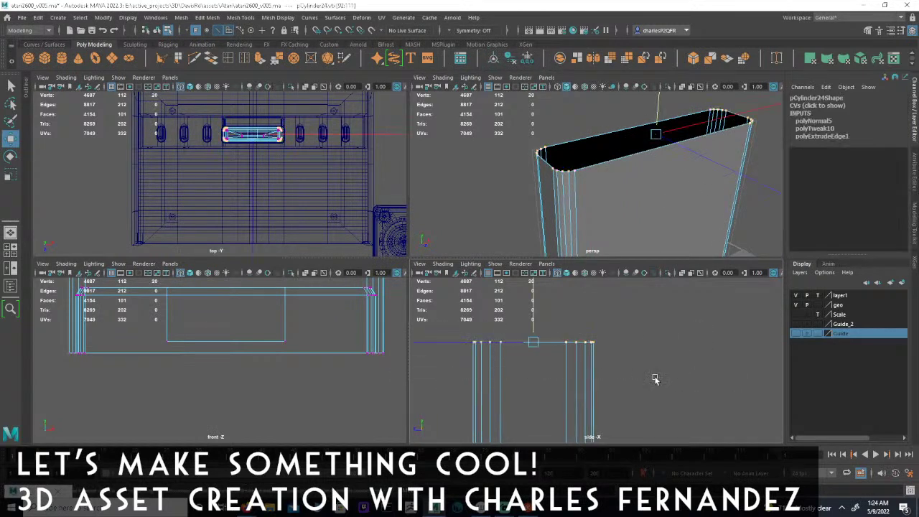
pyautogui.press('e')
pyautogui.press('w')
pyautogui.moveTo(533, 316); pyautogui.dragTo(534, 323)
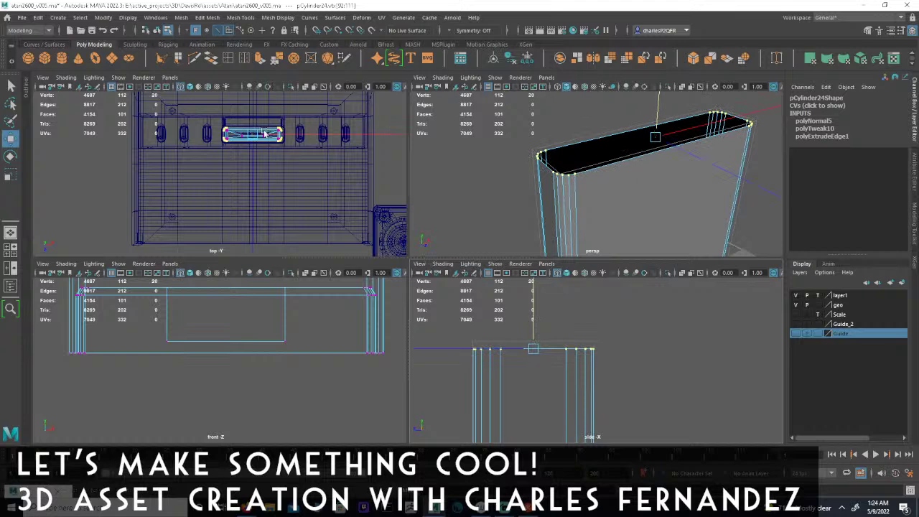
# - Extrude the border edges of the cartridge's open top, raise them slightly and scale them inward to form a bevelled rim
pyautogui.click(218, 33)
pyautogui.click(594, 174)
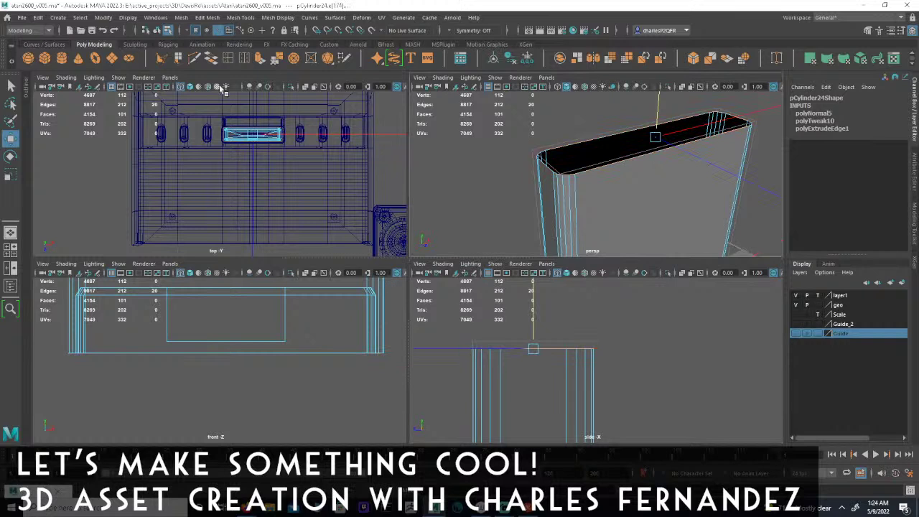
pyautogui.click(259, 59)
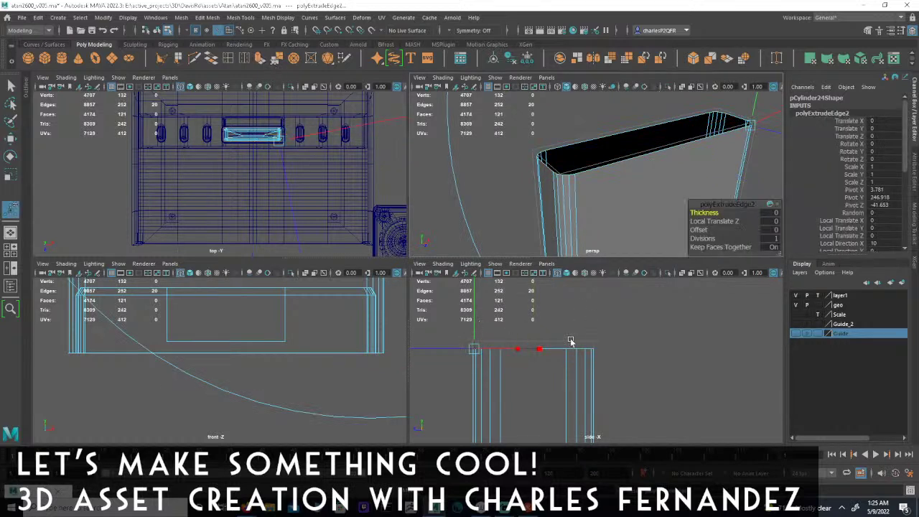
pyautogui.press('w')
pyautogui.moveTo(534, 327); pyautogui.dragTo(525, 342)
pyautogui.press('r')
pyautogui.keyDown('alt'); pyautogui.moveTo(509, 339); pyautogui.dragTo(689, 352, button='right'); pyautogui.keyUp('alt')
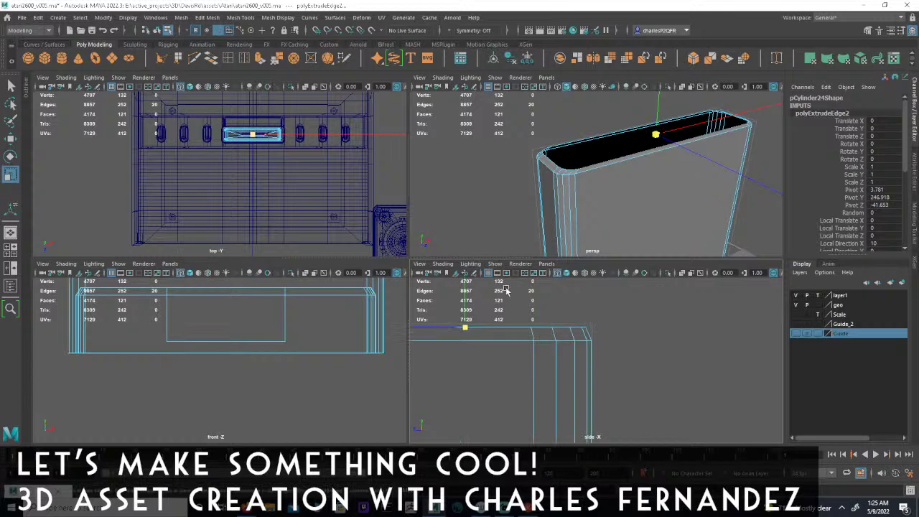
# - Lower the extruded inner rim edges slightly to make the bevel shallower
pyautogui.press('e')
pyautogui.press('w')
pyautogui.moveTo(466, 296); pyautogui.dragTo(468, 301)
pyautogui.keyDown('alt'); pyautogui.moveTo(550, 359); pyautogui.dragTo(649, 363, button='middle'); pyautogui.keyUp('alt')
pyautogui.keyDown('alt'); pyautogui.moveTo(675, 371); pyautogui.dragTo(507, 303, button='right'); pyautogui.keyUp('alt')
pyautogui.moveTo(613, 171)
pyautogui.keyDown('alt'); pyautogui.mouseDown()
pyautogui.moveTo(597, 186)
pyautogui.moveTo(617, 186)
pyautogui.mouseUp(); pyautogui.keyUp('alt')
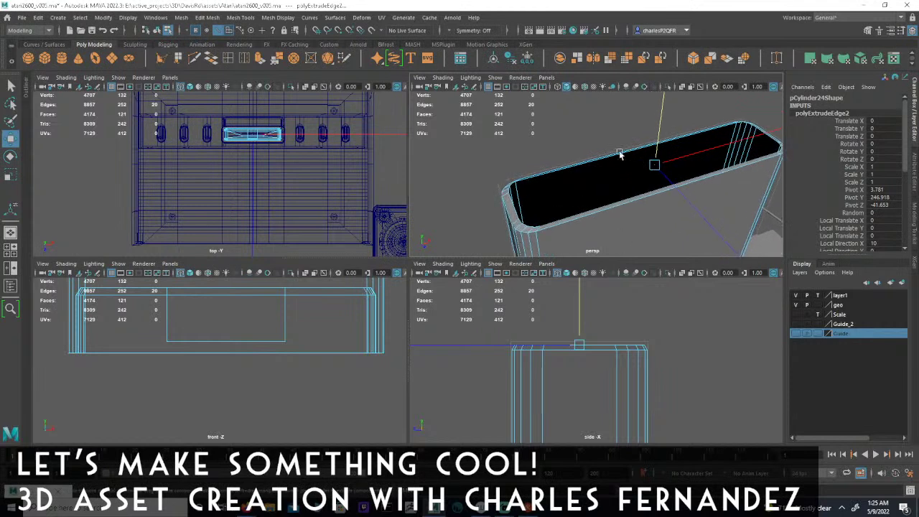
# - Select all edges of the bevelled rim in the side view and move them up slightly
pyautogui.scroll(2, 582, 339)
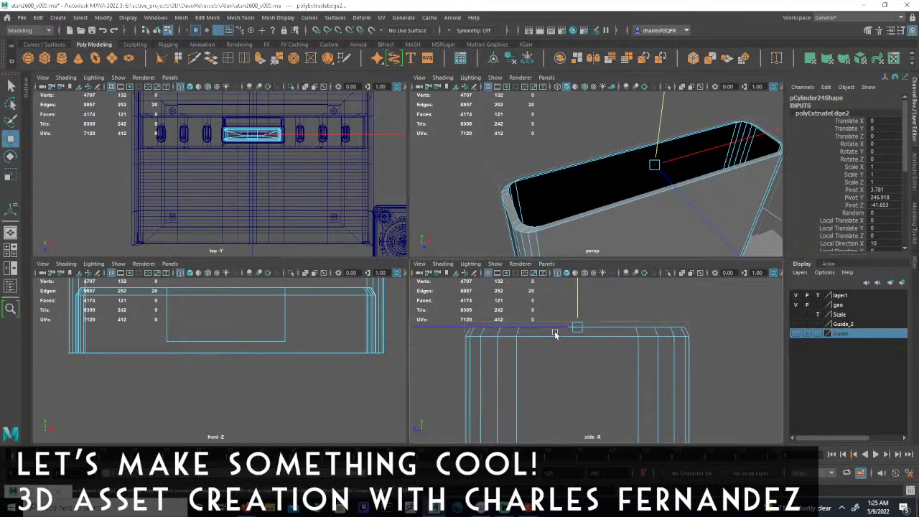
pyautogui.moveTo(439, 304); pyautogui.dragTo(791, 357)
pyautogui.keyDown('ctrl'); pyautogui.moveTo(428, 376); pyautogui.dragTo(878, 376); pyautogui.keyUp('ctrl')
pyautogui.moveTo(578, 307); pyautogui.dragTo(576, 301)
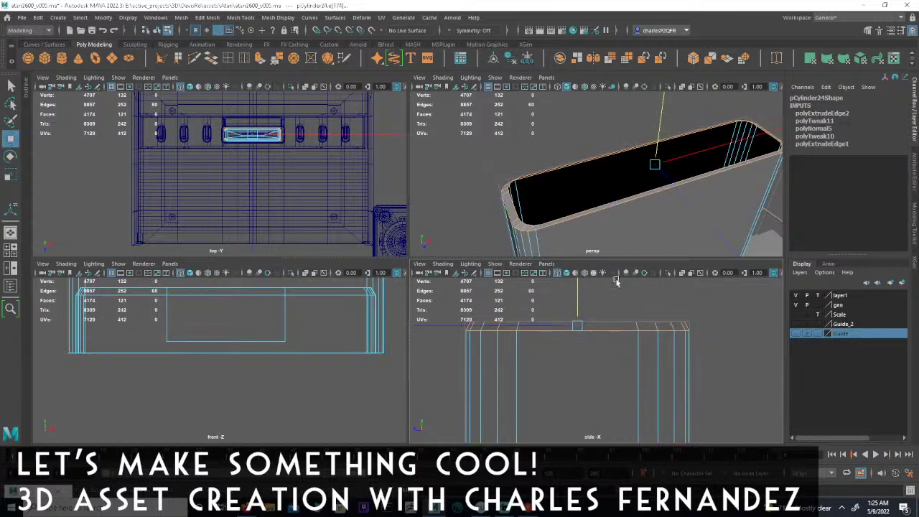
# - Select the inner border edge loop of the open top, fill the hole with a cap and clear the selection
pyautogui.keyDown('alt'); pyautogui.moveTo(654, 164); pyautogui.dragTo(666, 166); pyautogui.keyUp('alt')
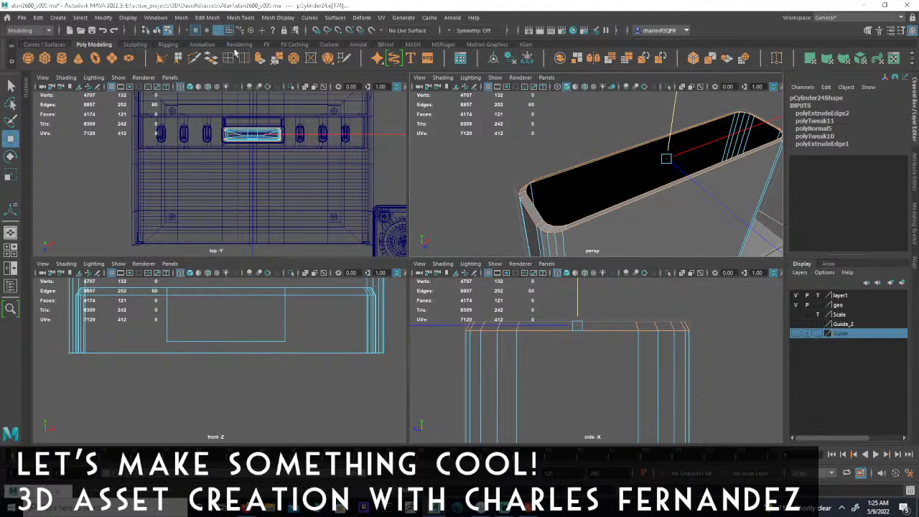
pyautogui.click(218, 33)
pyautogui.click(218, 34)
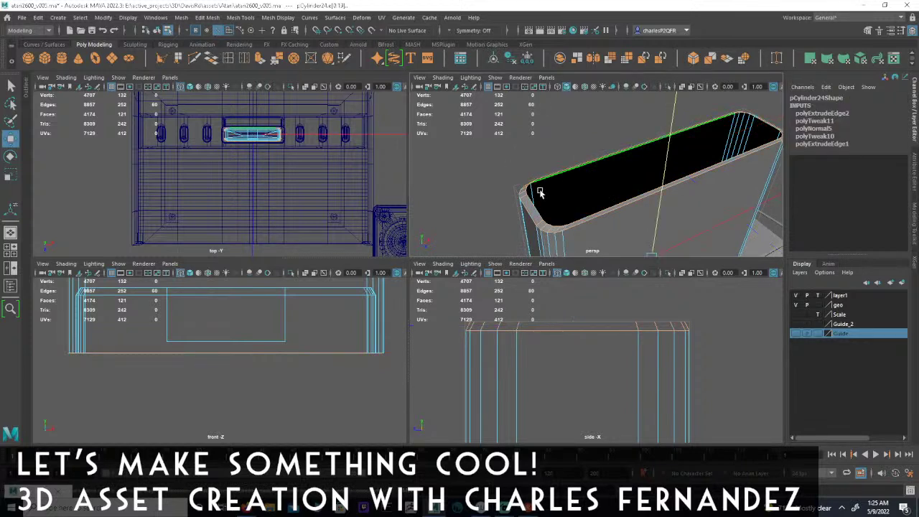
pyautogui.click(536, 210)
pyautogui.doubleClick(536, 209)
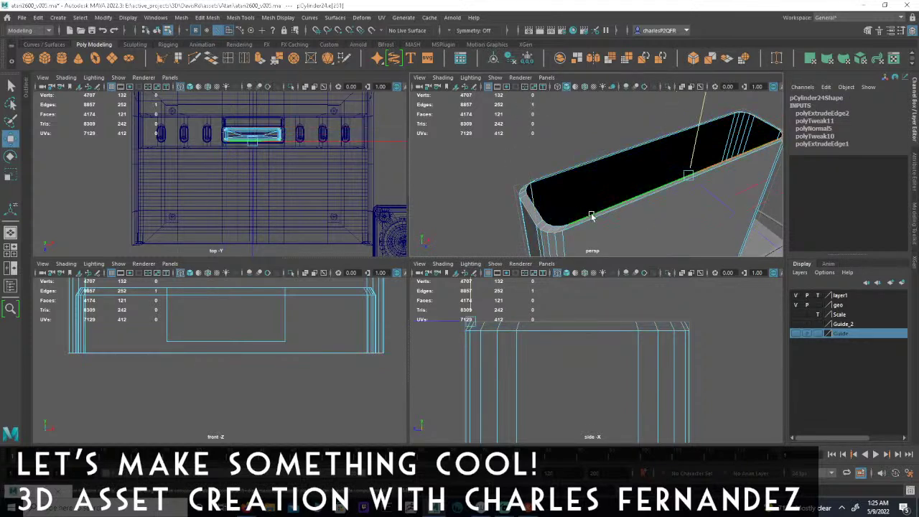
pyautogui.click(232, 21)
pyautogui.moveTo(207, 17)
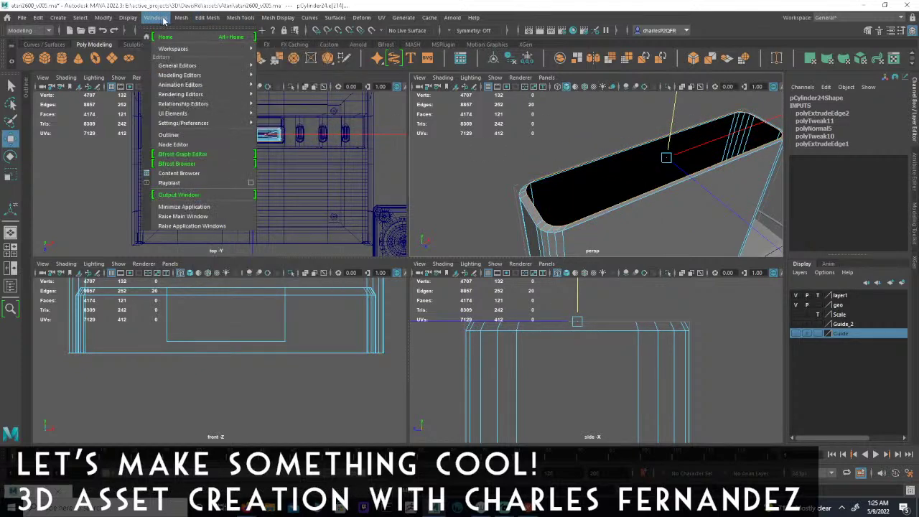
pyautogui.click(200, 89)
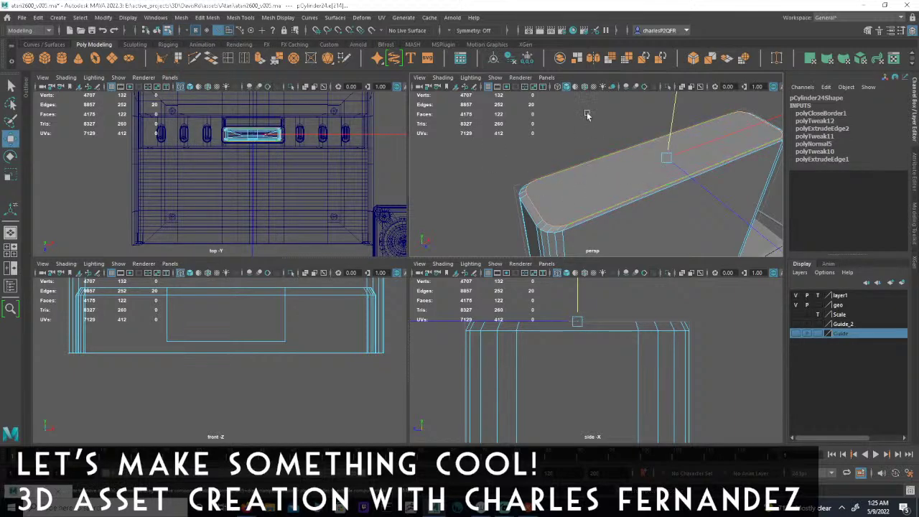
pyautogui.click(501, 136)
# - Cut an edge across the top cap with Multi-Cut where the rounded corners begin at one end
pyautogui.press('space')
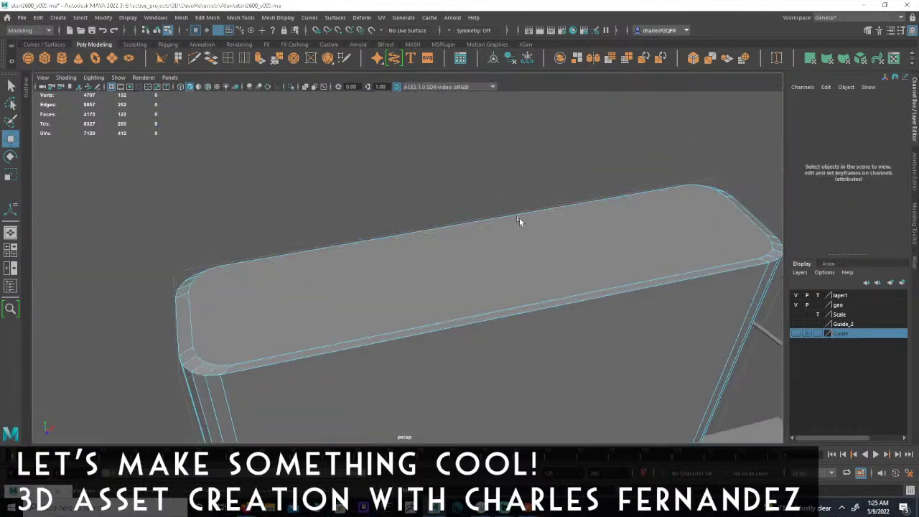
pyautogui.keyDown('alt'); pyautogui.moveTo(539, 213); pyautogui.dragTo(536, 221, button='middle'); pyautogui.keyUp('alt')
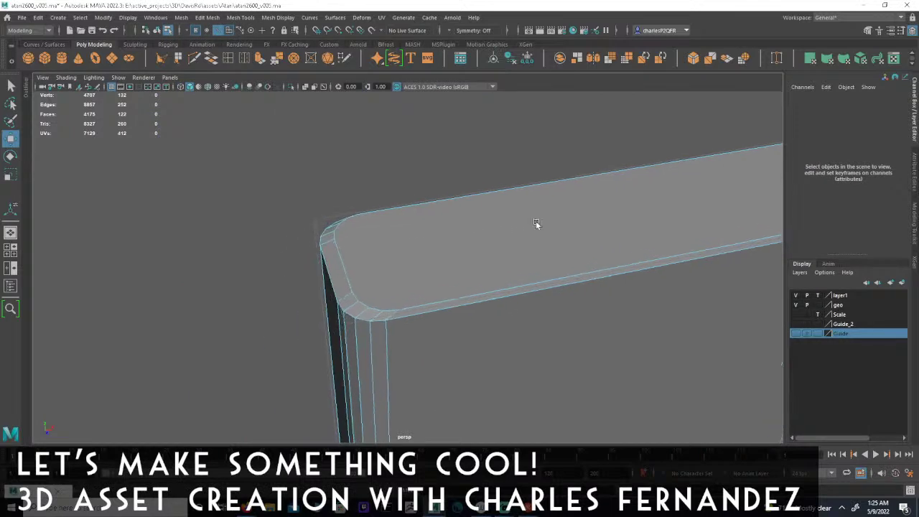
pyautogui.click(194, 59)
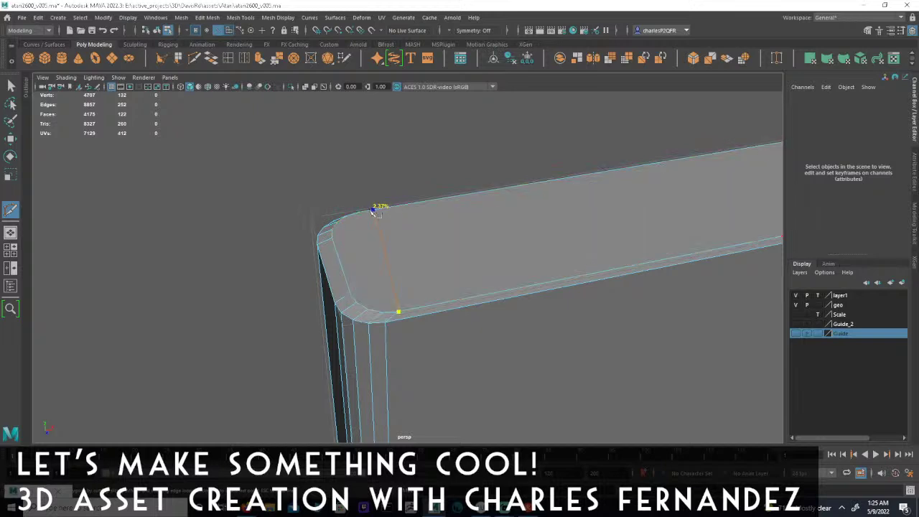
pyautogui.press('Return')
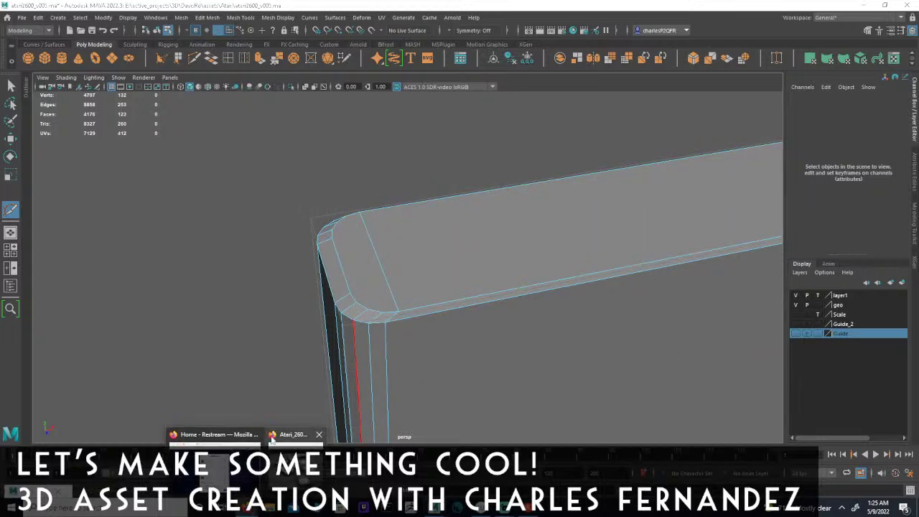
# - Cut a matching edge across the top cap where the rounded corners begin at the opposite end
pyautogui.moveTo(703, 436); pyautogui.dragTo(779, 368)
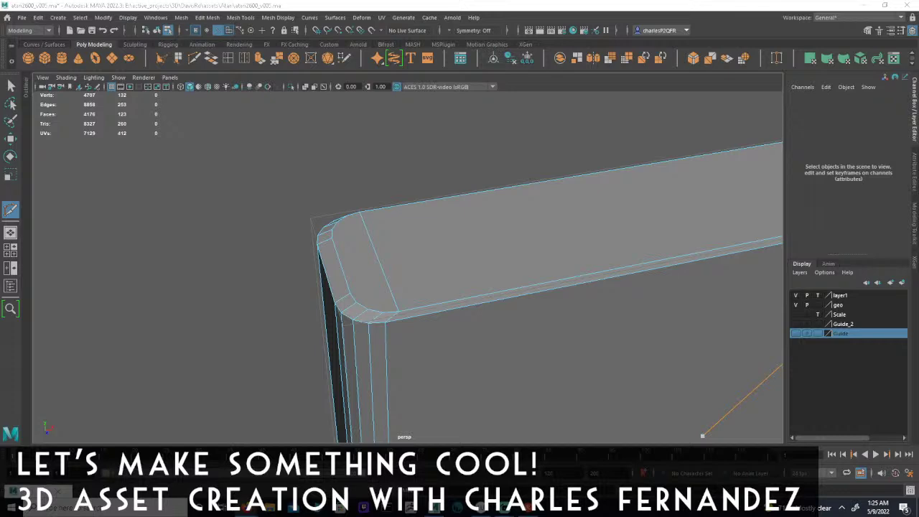
pyautogui.keyDown('alt'); pyautogui.moveTo(581, 263); pyautogui.dragTo(516, 230); pyautogui.keyUp('alt')
pyautogui.click(455, 224)
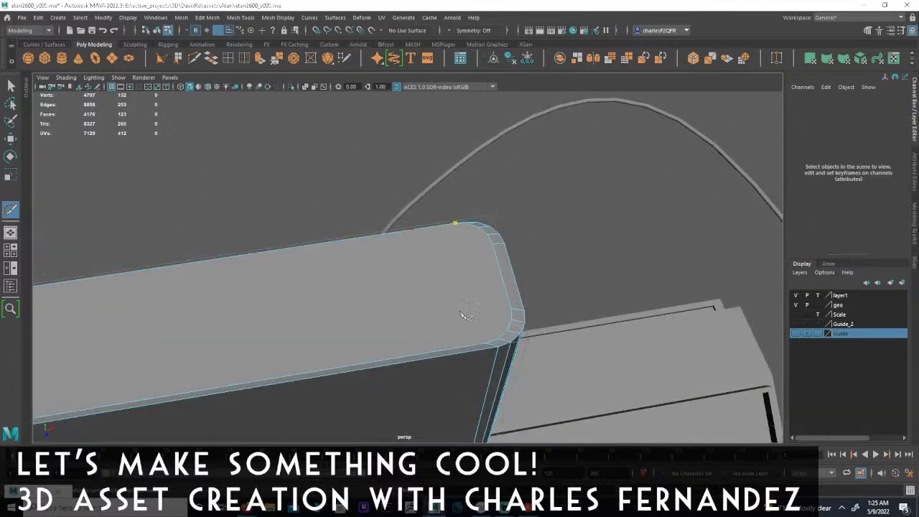
pyautogui.click(485, 343)
pyautogui.press('Return')
# - Cut further edges across the top cap between the opposing rounded-corner vertices at both ends
pyautogui.keyDown('alt'); pyautogui.moveTo(329, 312); pyautogui.dragTo(363, 290); pyautogui.keyUp('alt')
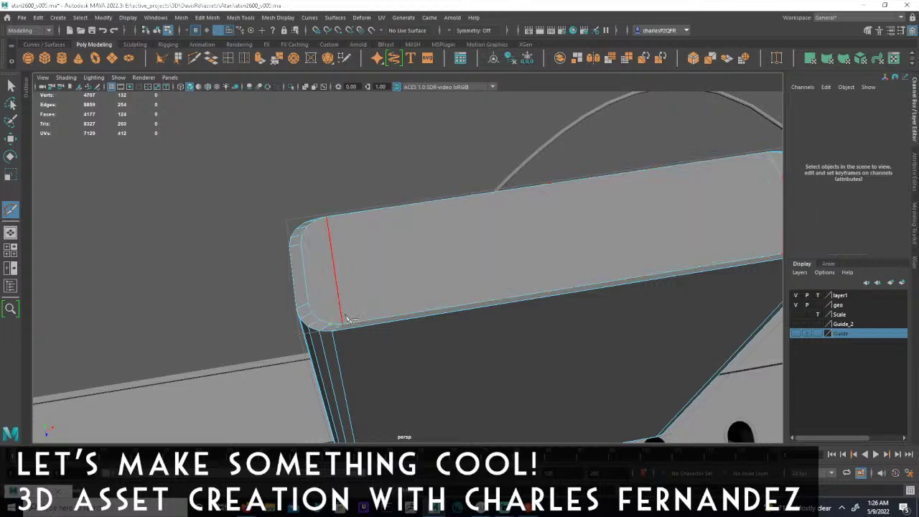
pyautogui.click(330, 325)
pyautogui.click(308, 227)
pyautogui.rightClick(323, 215)
pyautogui.keyDown('alt'); pyautogui.moveTo(492, 244); pyautogui.dragTo(332, 278); pyautogui.keyUp('alt')
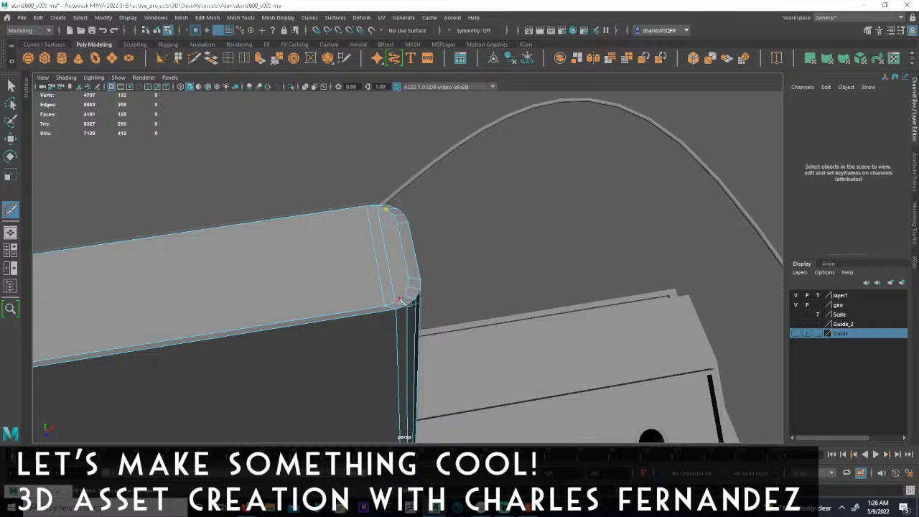
pyautogui.press('Return')
pyautogui.press('Return')
# - Switch to face selection and select the strip of faces across the top cap from one end to the other
pyautogui.keyDown('alt'); pyautogui.moveTo(334, 273); pyautogui.dragTo(388, 243); pyautogui.keyUp('alt')
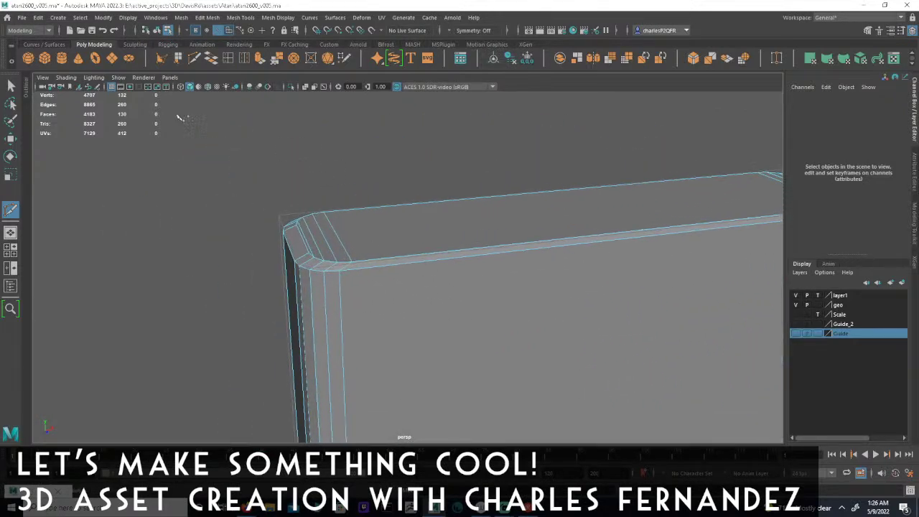
pyautogui.click(228, 30)
pyautogui.click(11, 85)
pyautogui.click(305, 244)
pyautogui.click(496, 220)
pyautogui.keyDown('alt'); pyautogui.moveTo(496, 220); pyautogui.dragTo(169, 261, button='middle'); pyautogui.keyUp('alt')
pyautogui.click(481, 230)
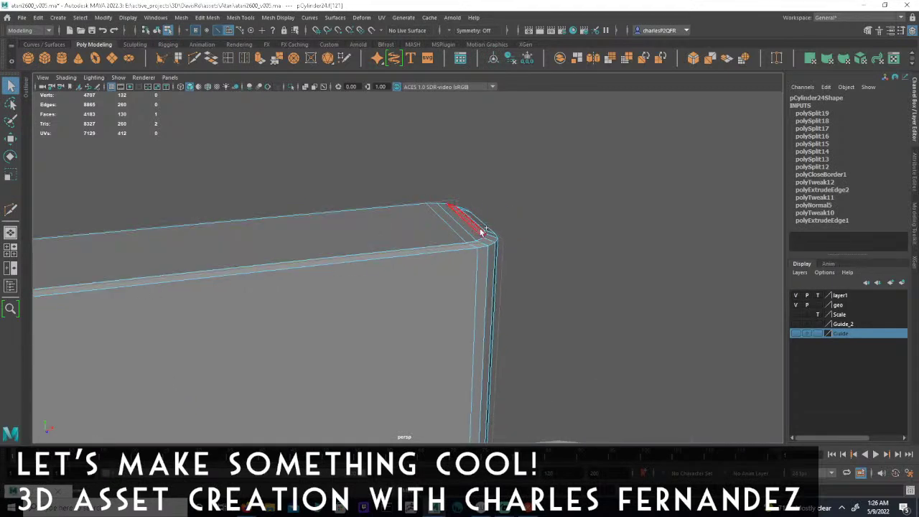
pyautogui.doubleClick(482, 230)
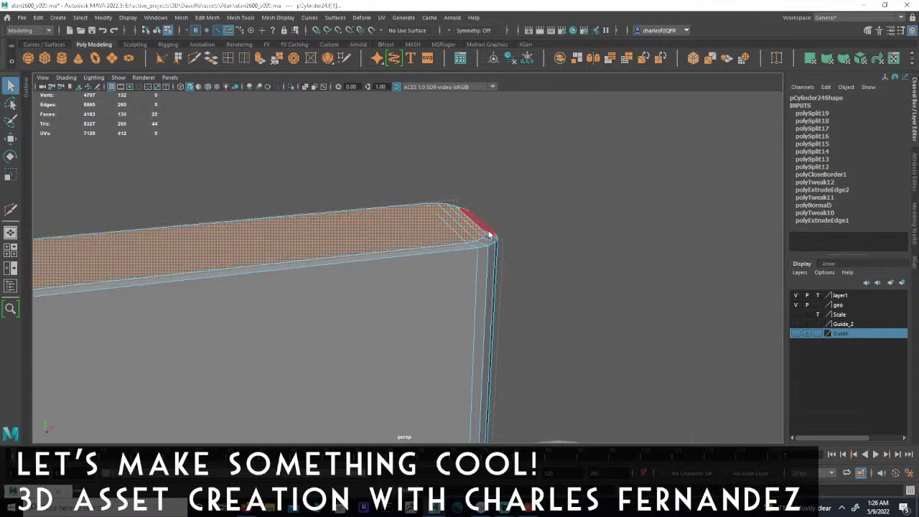
# - Remove the cartridge's side and lower faces from the selection, keeping only the top cap faces
pyautogui.keyDown('alt'); pyautogui.moveTo(523, 208); pyautogui.dragTo(384, 248); pyautogui.keyUp('alt')
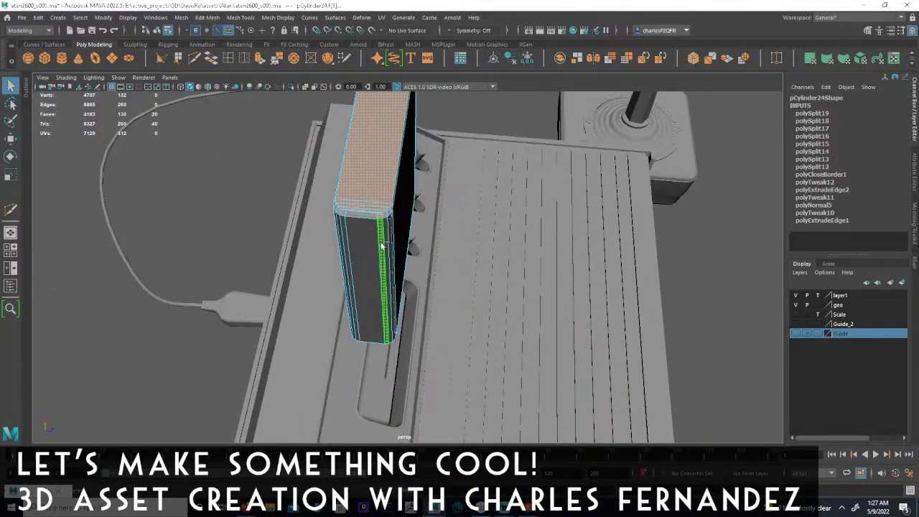
pyautogui.keyDown('alt'); pyautogui.moveTo(474, 247); pyautogui.dragTo(371, 226); pyautogui.keyUp('alt')
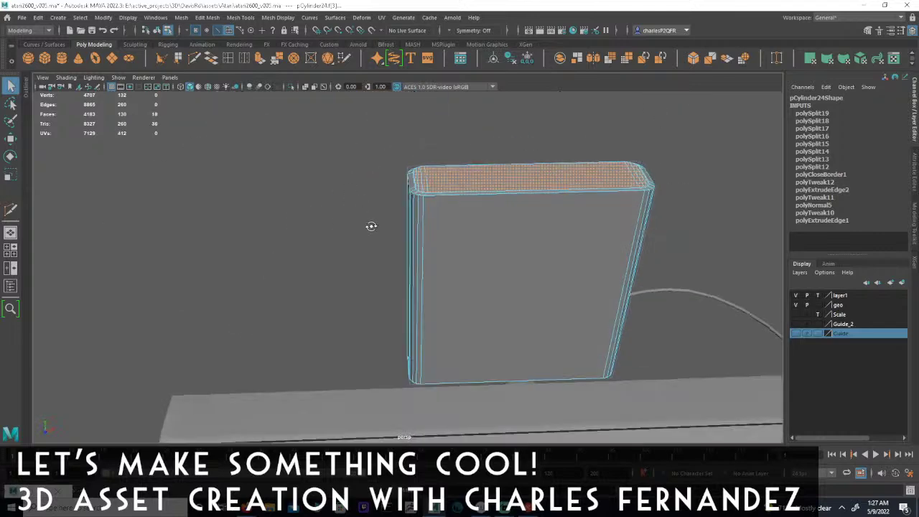
pyautogui.press('4')
pyautogui.moveTo(480, 250)
pyautogui.keyDown('alt'); pyautogui.mouseDown(button='right')
pyautogui.moveTo(491, 265)
pyautogui.moveTo(380, 314)
pyautogui.mouseUp(button='right'); pyautogui.keyUp('alt')
pyautogui.moveTo(331, 393); pyautogui.dragTo(667, 237)
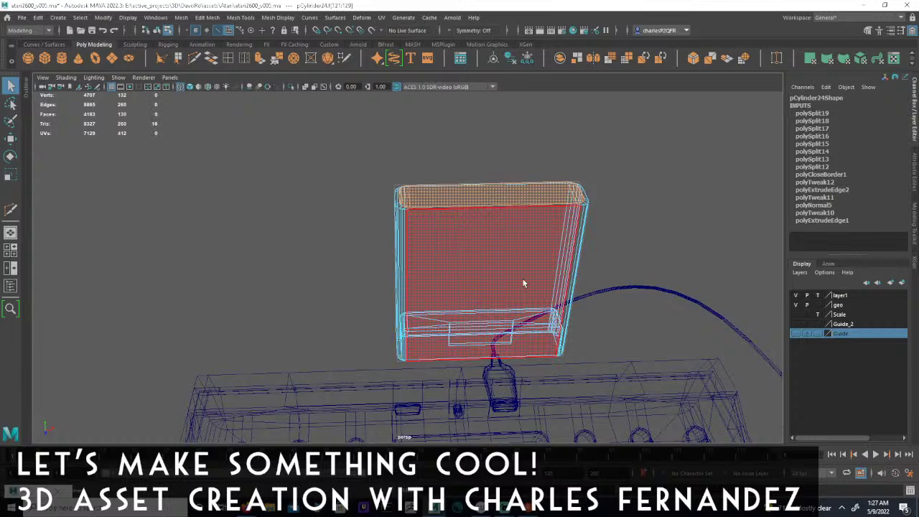
# - Try scaling the selected faces horizontally in the front view to check the cartridge's symmetry
pyautogui.press('space')
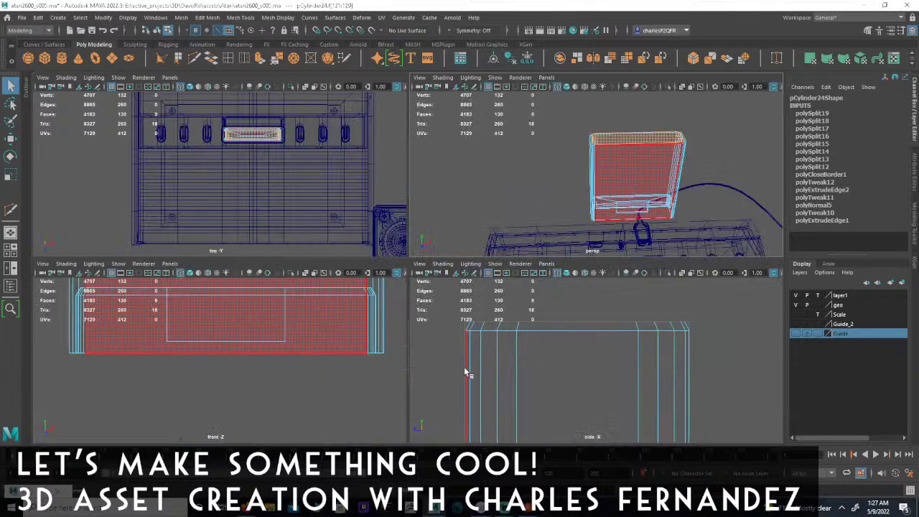
pyautogui.press('f')
pyautogui.press('space')
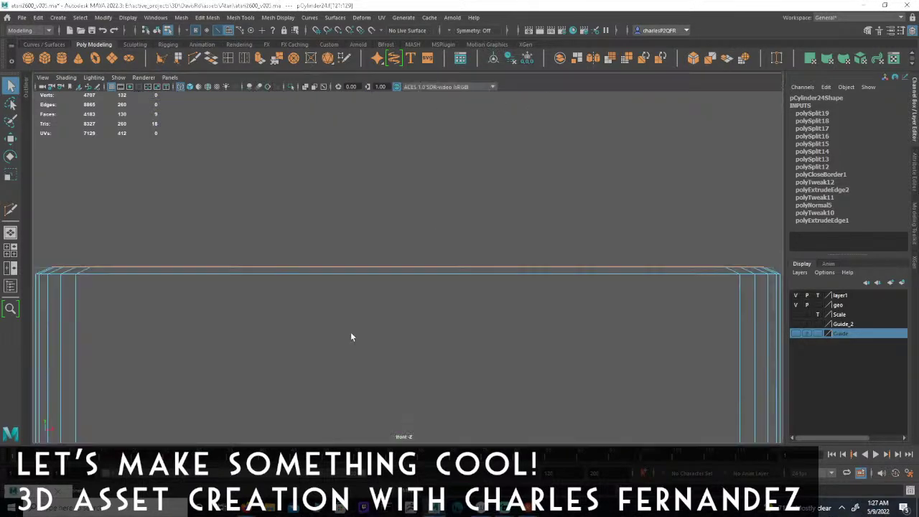
pyautogui.keyDown('alt'); pyautogui.moveTo(562, 302); pyautogui.dragTo(463, 289, button='right'); pyautogui.keyUp('alt')
pyautogui.scroll(2, 520, 291)
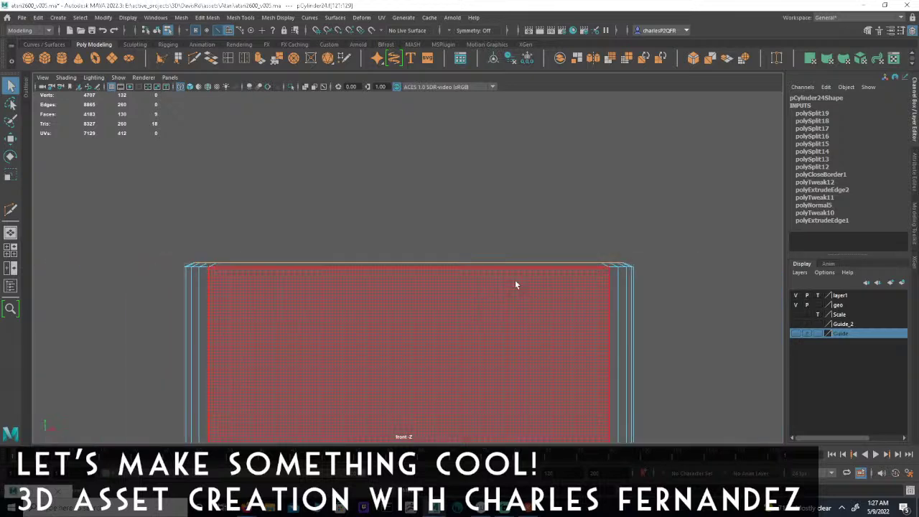
pyautogui.press('r')
pyautogui.moveTo(754, 268)
pyautogui.mouseDown()
pyautogui.moveTo(763, 267)
pyautogui.moveTo(755, 267)
pyautogui.mouseUp()
pyautogui.scroll(-5, 513, 214)
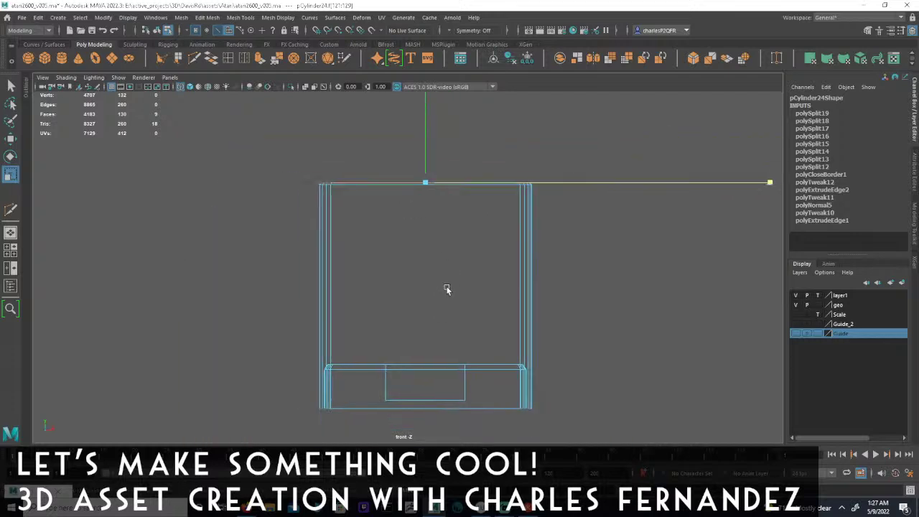
pyautogui.keyDown('alt'); pyautogui.moveTo(491, 276); pyautogui.dragTo(625, 316, button='right'); pyautogui.keyUp('alt')
pyautogui.keyDown('alt'); pyautogui.moveTo(452, 194); pyautogui.dragTo(440, 311, button='middle'); pyautogui.keyUp('alt')
pyautogui.keyDown('alt'); pyautogui.moveTo(441, 311); pyautogui.dragTo(581, 331, button='right'); pyautogui.keyUp('alt')
pyautogui.keyDown('alt'); pyautogui.moveTo(397, 271); pyautogui.dragTo(386, 287, button='right'); pyautogui.keyUp('alt')
pyautogui.keyDown('alt'); pyautogui.moveTo(387, 287); pyautogui.dragTo(407, 277, button='middle'); pyautogui.keyUp('alt')
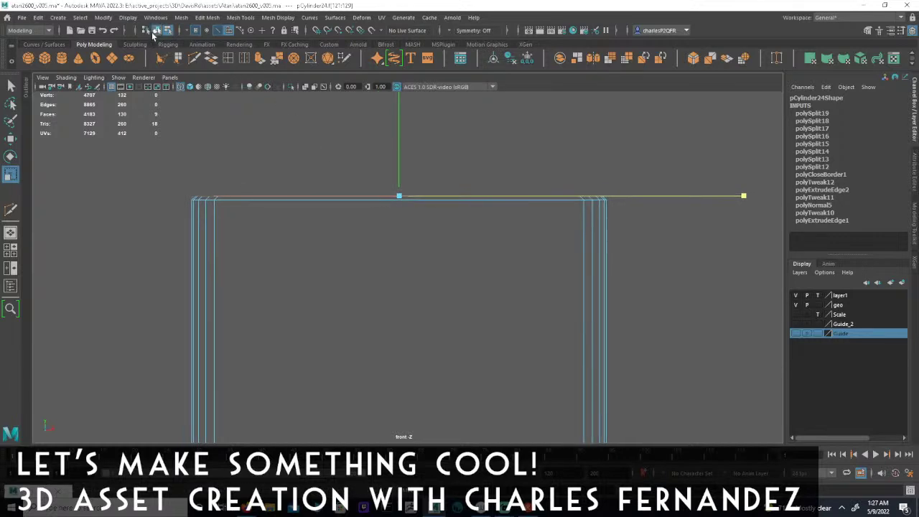
# - Switch to object selection and try moving and scaling the whole cartridge along X in the front view
pyautogui.click(156, 30)
pyautogui.keyDown('alt'); pyautogui.moveTo(512, 295); pyautogui.dragTo(509, 85, button='middle'); pyautogui.keyUp('alt')
pyautogui.keyDown('alt'); pyautogui.moveTo(465, 334); pyautogui.dragTo(457, 249, button='middle'); pyautogui.keyUp('alt')
pyautogui.keyDown('alt'); pyautogui.moveTo(452, 256); pyautogui.dragTo(513, 261, button='right'); pyautogui.keyUp('alt')
pyautogui.press('w')
pyautogui.moveTo(548, 290); pyautogui.dragTo(547, 288)
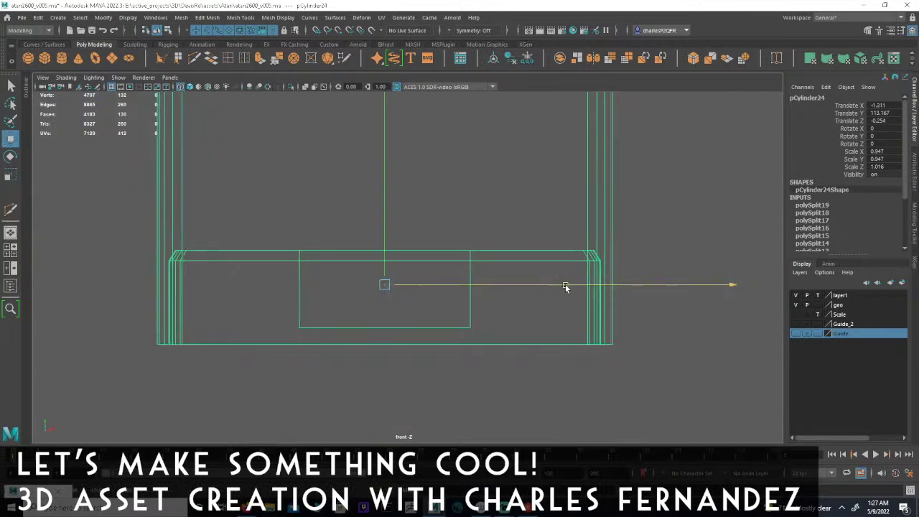
pyautogui.press('r')
pyautogui.moveTo(728, 286); pyautogui.dragTo(726, 285)
pyautogui.keyDown('alt'); pyautogui.moveTo(437, 194); pyautogui.dragTo(505, 173, button='middle'); pyautogui.keyUp('alt')
pyautogui.keyDown('alt'); pyautogui.moveTo(507, 176); pyautogui.dragTo(762, 237, button='right'); pyautogui.keyUp('alt')
# - Centre the cartridge horizontally by moving it along X to a Translate X of -1.123
pyautogui.keyDown('alt'); pyautogui.moveTo(569, 318); pyautogui.dragTo(452, 307, button='middle'); pyautogui.keyUp('alt')
pyautogui.press('e')
pyautogui.press('w')
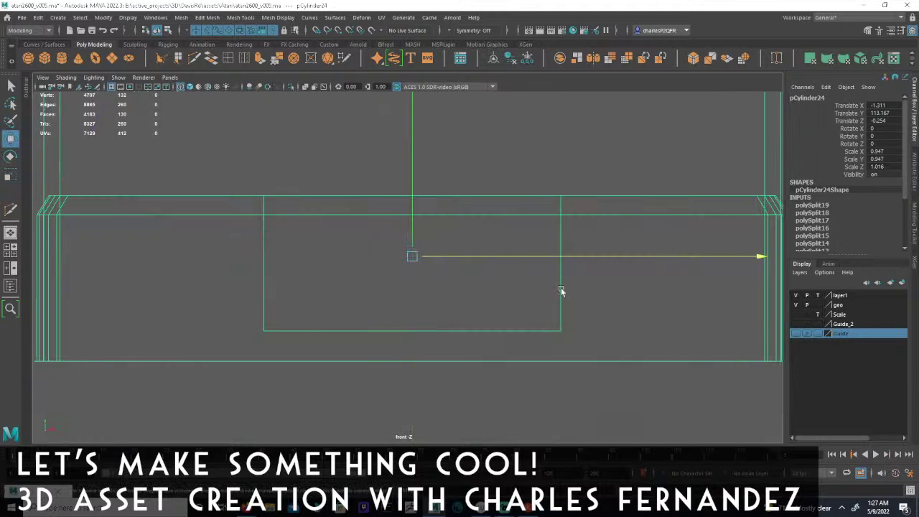
pyautogui.keyDown('alt'); pyautogui.moveTo(562, 290); pyautogui.dragTo(472, 309, button='right'); pyautogui.keyUp('alt')
pyautogui.scroll(4, 439, 300)
pyautogui.moveTo(683, 285); pyautogui.dragTo(673, 286)
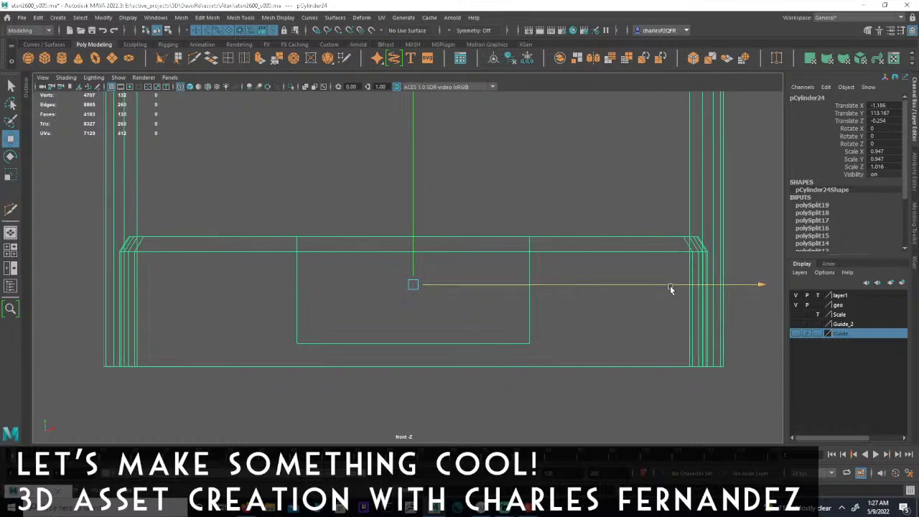
pyautogui.press('r')
pyautogui.moveTo(757, 287); pyautogui.dragTo(757, 287)
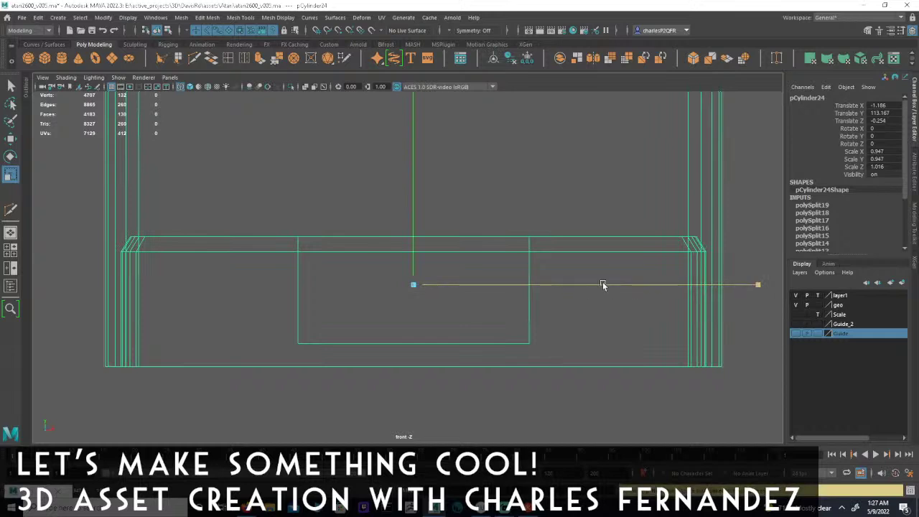
pyautogui.press('w')
pyautogui.click(647, 286)
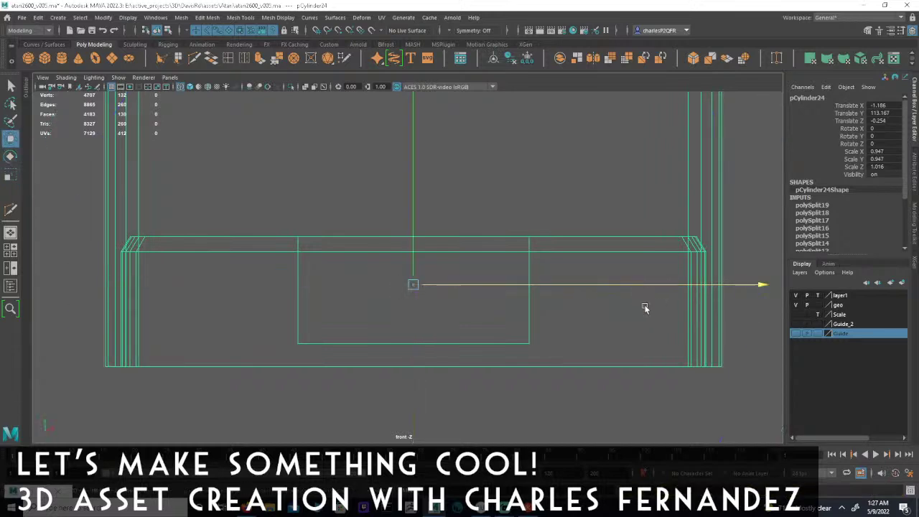
pyautogui.moveTo(760, 286); pyautogui.dragTo(761, 286)
pyautogui.click(760, 286)
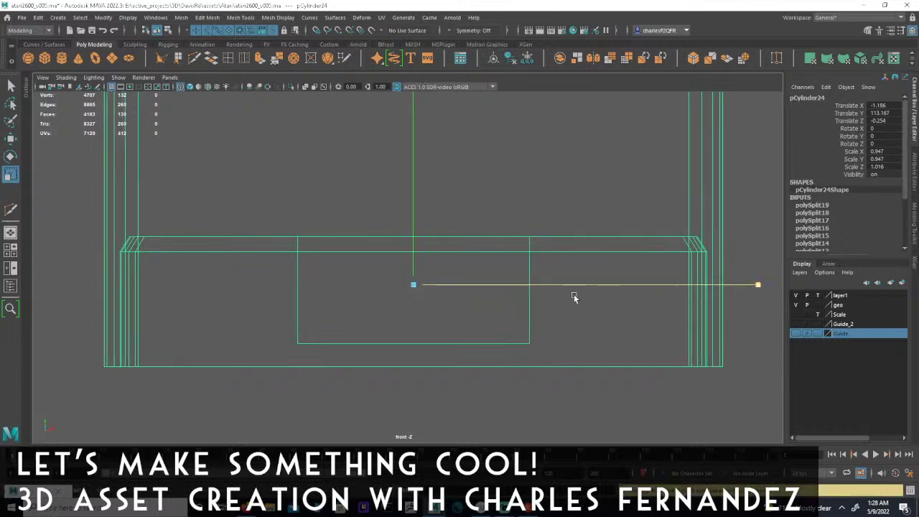
pyautogui.press('w')
pyautogui.moveTo(608, 286); pyautogui.dragTo(608, 286)
# - Examine the cartridge's alignment in the front view, from its lower slot to its top cap
pyautogui.keyDown('alt'); pyautogui.moveTo(527, 222); pyautogui.dragTo(525, 382, button='middle'); pyautogui.keyUp('alt')
pyautogui.keyDown('alt'); pyautogui.moveTo(525, 383); pyautogui.dragTo(454, 235, button='right'); pyautogui.keyUp('alt')
pyautogui.keyDown('alt'); pyautogui.moveTo(452, 235); pyautogui.dragTo(416, 369, button='middle'); pyautogui.keyUp('alt')
pyautogui.keyDown('alt'); pyautogui.moveTo(416, 369); pyautogui.dragTo(642, 349, button='right'); pyautogui.keyUp('alt')
pyautogui.keyDown('alt'); pyautogui.moveTo(486, 334); pyautogui.dragTo(474, 201, button='middle'); pyautogui.keyUp('alt')
pyautogui.keyDown('alt'); pyautogui.moveTo(460, 327); pyautogui.dragTo(437, 388, button='middle'); pyautogui.keyUp('alt')
pyautogui.keyDown('alt'); pyautogui.moveTo(437, 388); pyautogui.dragTo(472, 382, button='right'); pyautogui.keyUp('alt')
pyautogui.keyDown('alt'); pyautogui.moveTo(473, 382); pyautogui.dragTo(499, 466, button='middle'); pyautogui.keyUp('alt')
pyautogui.keyDown('alt'); pyautogui.moveTo(499, 465); pyautogui.dragTo(493, 365, button='right'); pyautogui.keyUp('alt')
pyautogui.keyDown('alt'); pyautogui.moveTo(348, 268); pyautogui.dragTo(466, 338, button='middle'); pyautogui.keyUp('alt')
pyautogui.keyDown('alt'); pyautogui.moveTo(466, 338); pyautogui.dragTo(648, 364, button='right'); pyautogui.keyUp('alt')
pyautogui.keyDown('alt'); pyautogui.moveTo(470, 314); pyautogui.dragTo(443, 287, button='middle'); pyautogui.keyUp('alt')
pyautogui.keyDown('alt'); pyautogui.moveTo(443, 288); pyautogui.dragTo(395, 281, button='right'); pyautogui.keyUp('alt')
# - Switch to vertex selection and snap the inner cap vertices at both rounded ends horizontally in line with the vertical edges below
pyautogui.press('space')
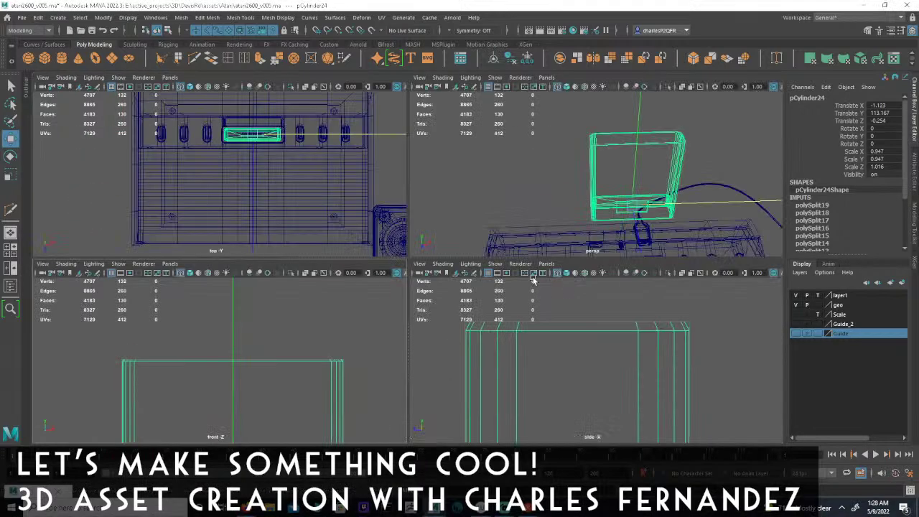
pyautogui.keyDown('alt'); pyautogui.moveTo(649, 197); pyautogui.dragTo(698, 172, button='right'); pyautogui.keyUp('alt')
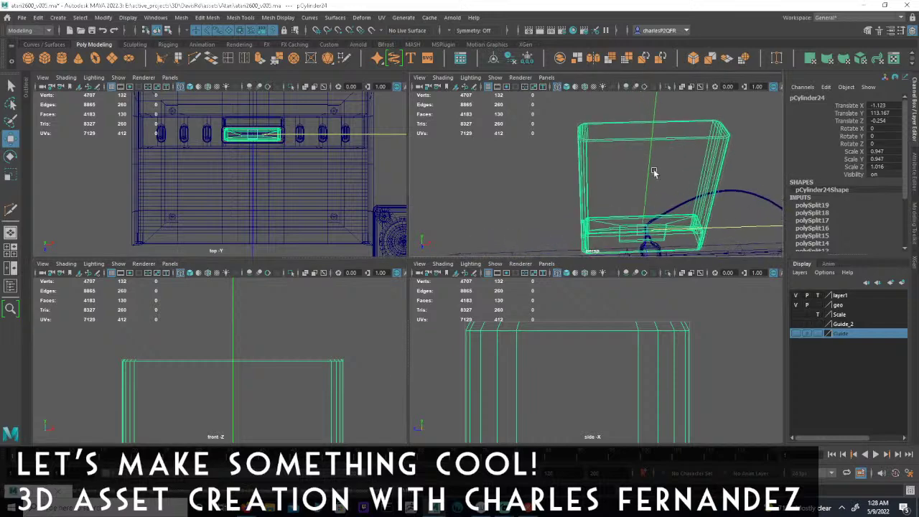
pyautogui.click(168, 31)
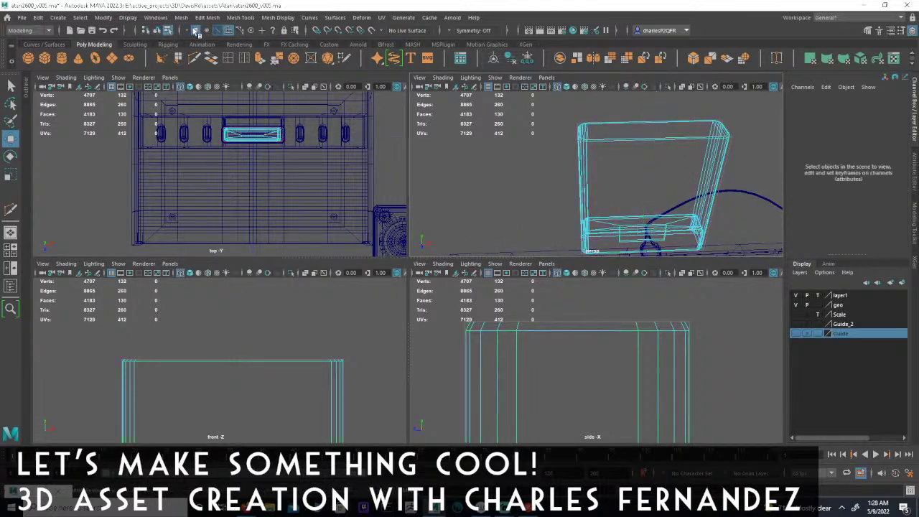
pyautogui.press('space')
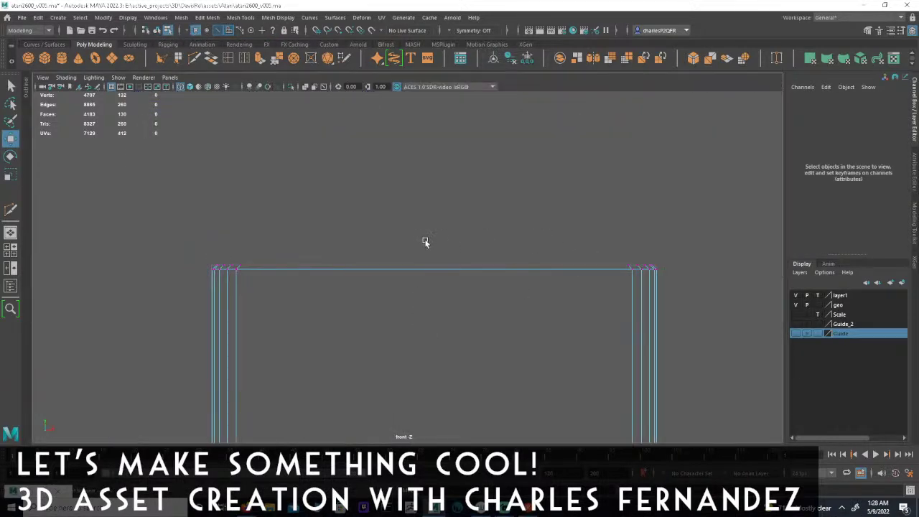
pyautogui.keyDown('alt'); pyautogui.moveTo(423, 246); pyautogui.dragTo(443, 215, button='middle'); pyautogui.keyUp('alt')
pyautogui.keyDown('alt'); pyautogui.moveTo(444, 215); pyautogui.dragTo(561, 225, button='right'); pyautogui.keyUp('alt')
pyautogui.keyDown('alt'); pyautogui.moveTo(560, 226); pyautogui.dragTo(588, 207, button='middle'); pyautogui.keyUp('alt')
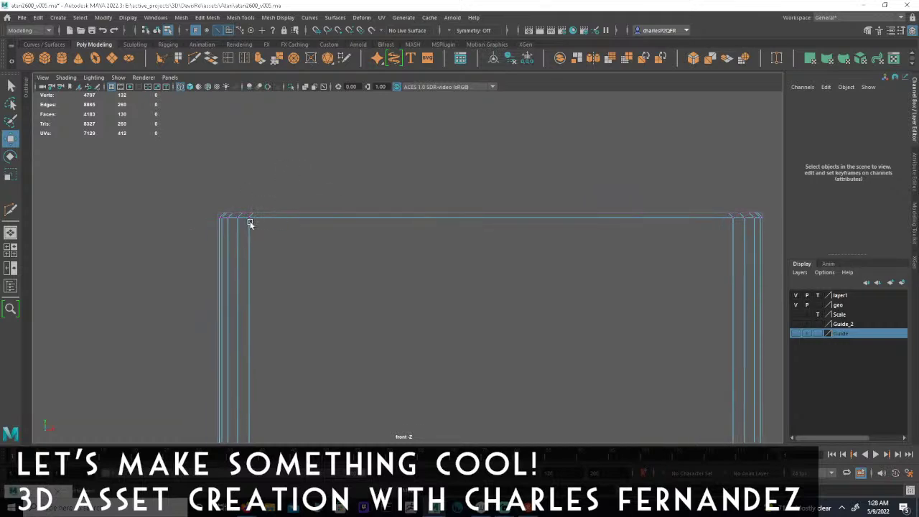
pyautogui.moveTo(251, 223); pyautogui.dragTo(251, 223)
pyautogui.moveTo(324, 212); pyautogui.dragTo(323, 212)
pyautogui.moveTo(694, 198); pyautogui.dragTo(733, 218)
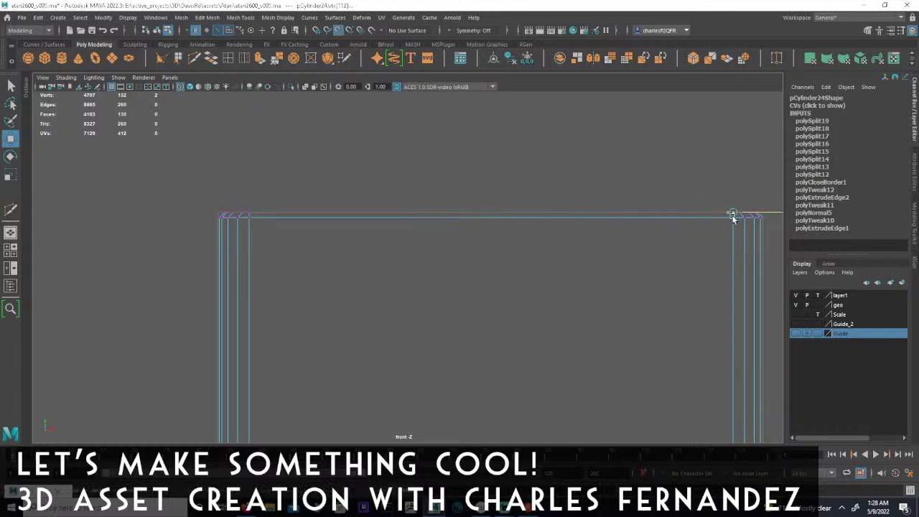
# - Shade the perspective view and select the cartridge's top face, the adjoining bevel strip and the large front face
pyautogui.press('space')
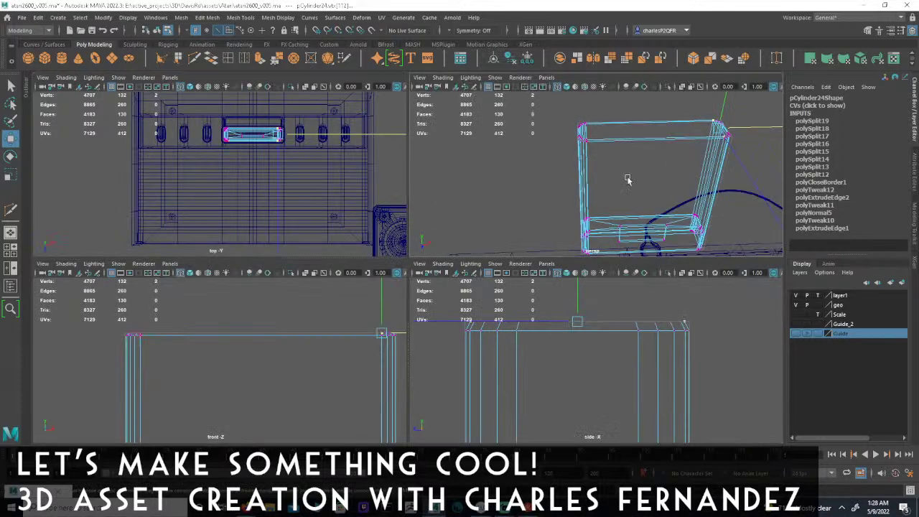
pyautogui.press('space')
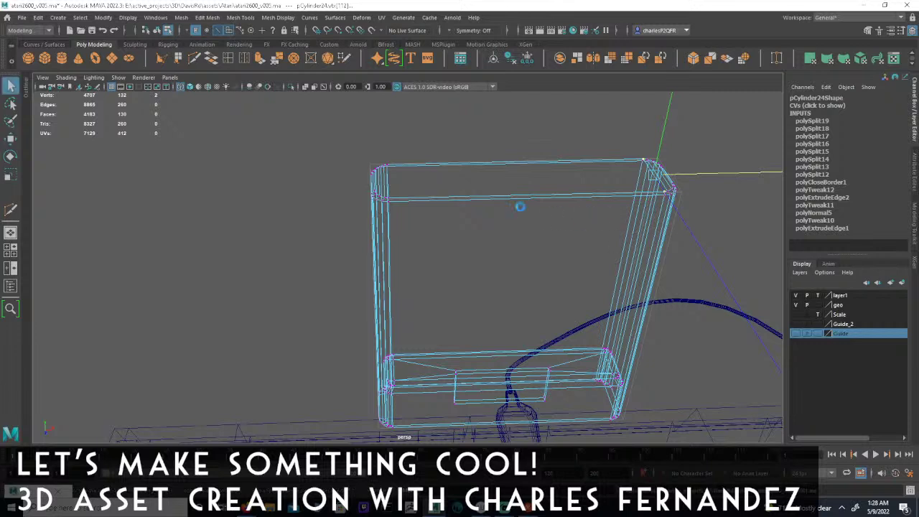
pyautogui.press('5')
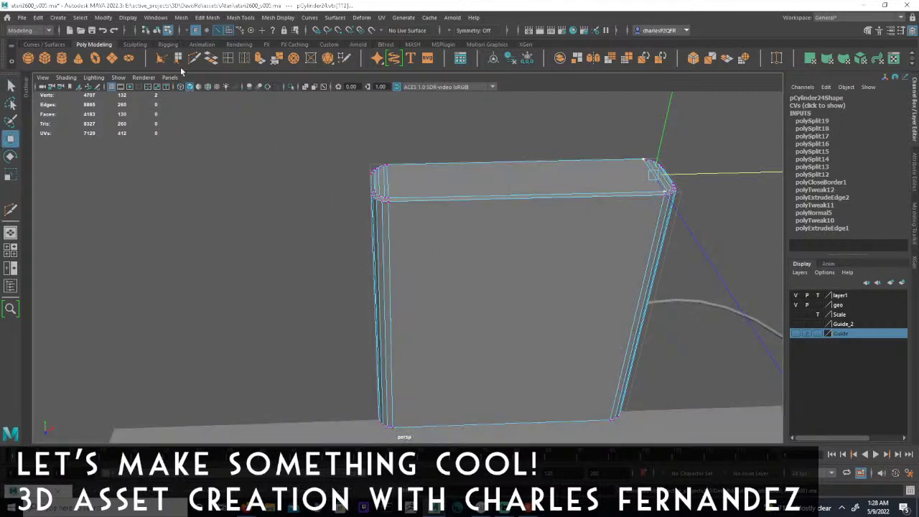
pyautogui.click(229, 30)
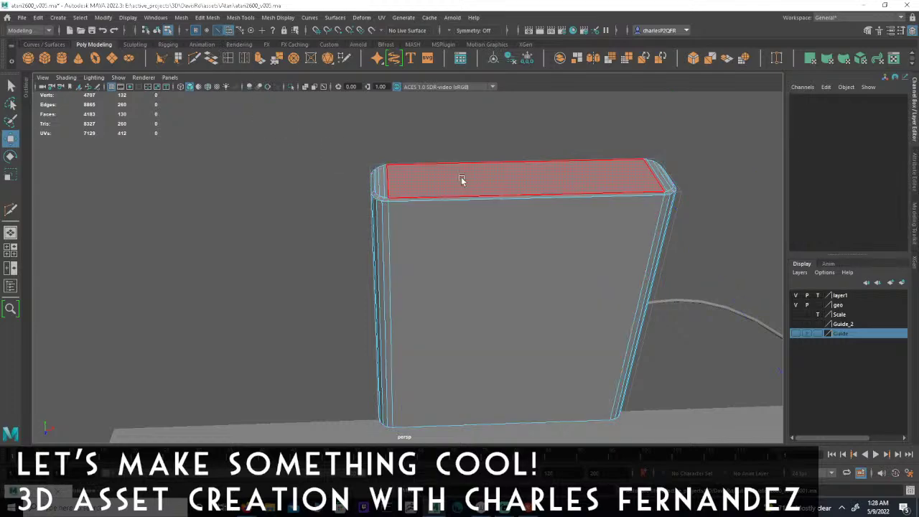
pyautogui.click(463, 178)
pyautogui.keyDown('shift'); pyautogui.click(463, 233); pyautogui.keyUp('shift')
pyautogui.keyDown('alt'); pyautogui.moveTo(530, 311); pyautogui.dragTo(402, 208); pyautogui.keyUp('alt')
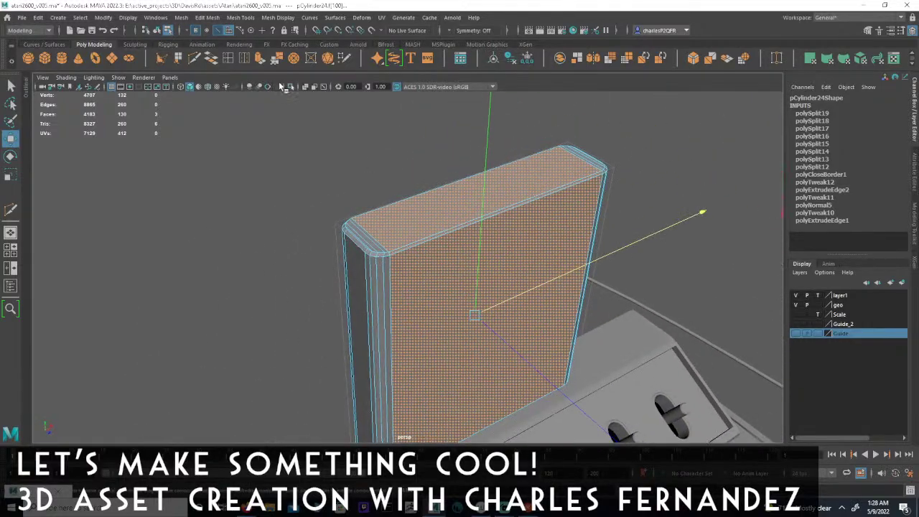
# - Extrude the three selected faces together and scale them slightly inward to form an inset border
pyautogui.click(261, 58)
pyautogui.moveTo(502, 237)
pyautogui.keyDown('alt'); pyautogui.mouseDown()
pyautogui.moveTo(511, 226)
pyautogui.moveTo(443, 228)
pyautogui.moveTo(513, 251)
pyautogui.mouseUp(); pyautogui.keyUp('alt')
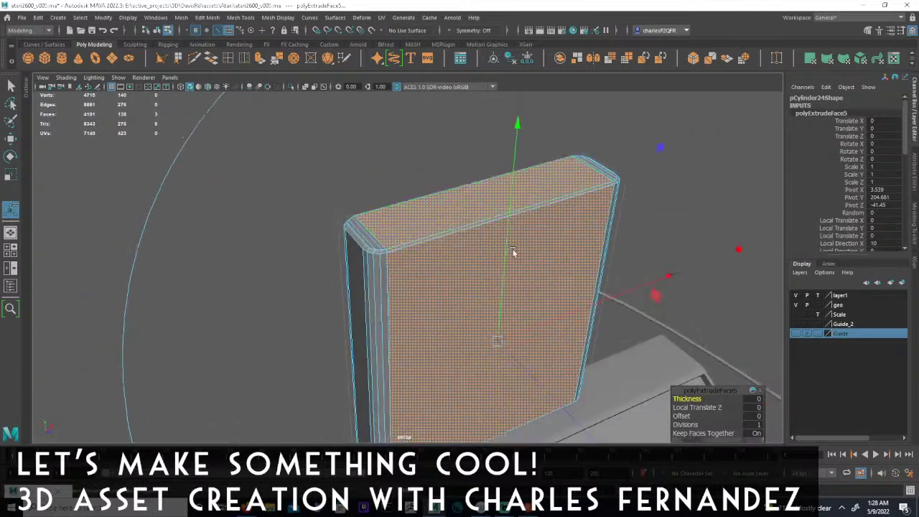
pyautogui.click(739, 250)
pyautogui.moveTo(497, 340); pyautogui.dragTo(496, 340)
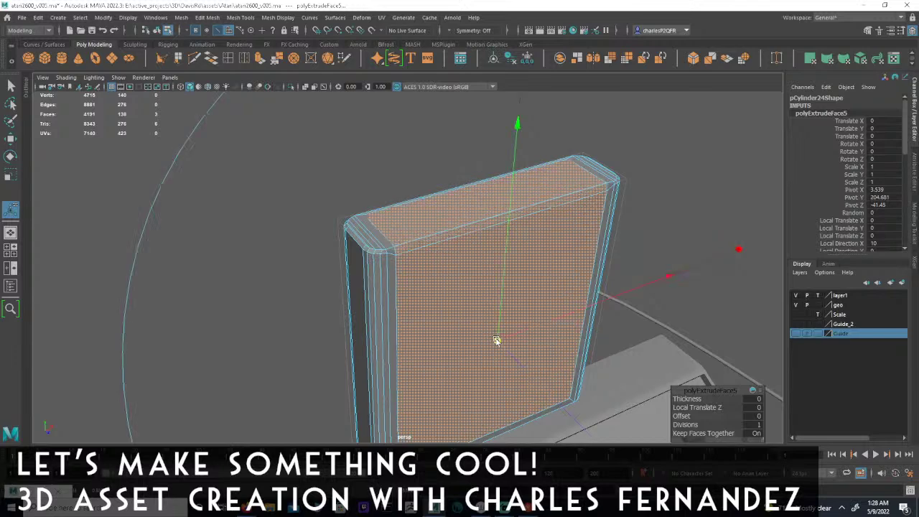
pyautogui.keyDown('alt'); pyautogui.moveTo(505, 287); pyautogui.dragTo(405, 238); pyautogui.keyUp('alt')
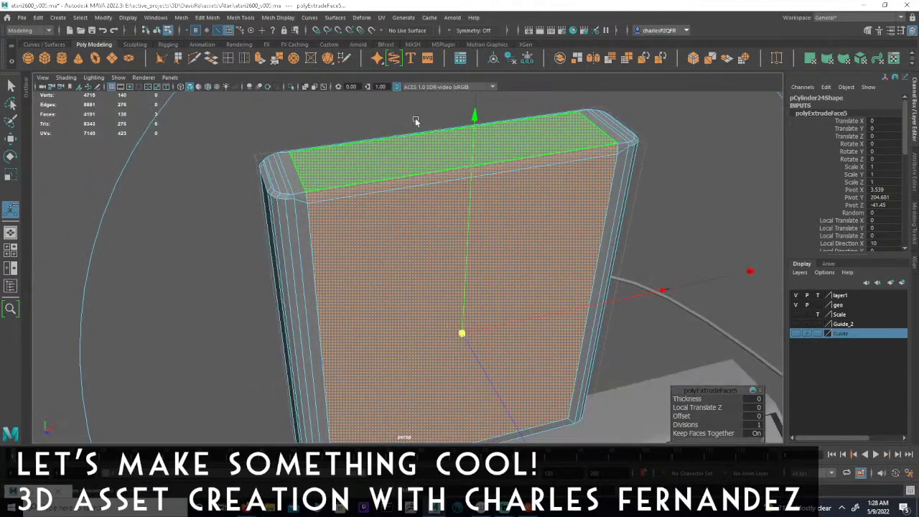
# - Extrude the inset faces again and recess them with a Local Translate Z of about -0.097
pyautogui.hotkey('ctrl', 'e')
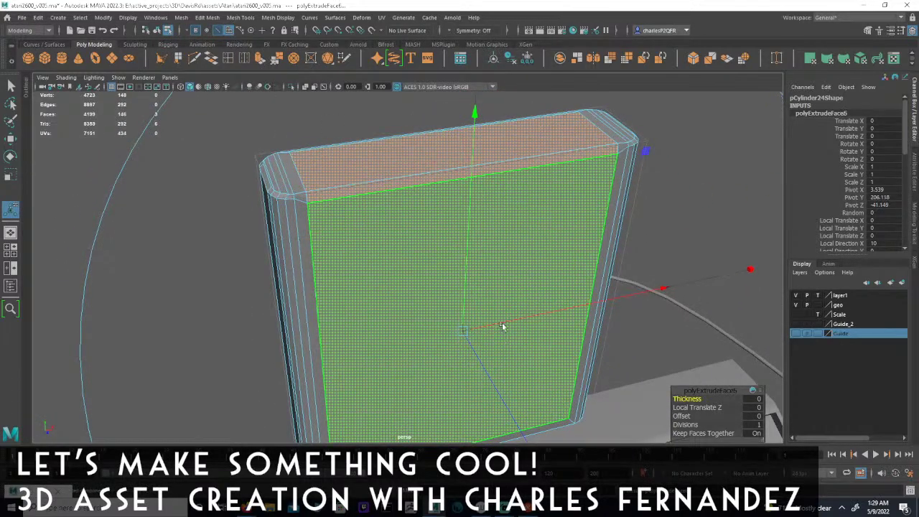
pyautogui.keyDown('alt'); pyautogui.moveTo(446, 301); pyautogui.dragTo(528, 305); pyautogui.keyUp('alt')
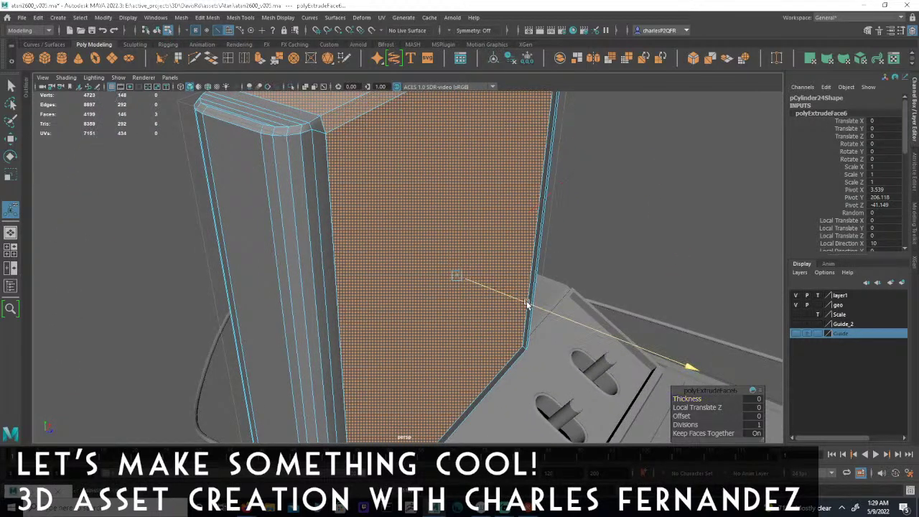
pyautogui.keyDown('alt'); pyautogui.moveTo(541, 198); pyautogui.dragTo(512, 196); pyautogui.keyUp('alt')
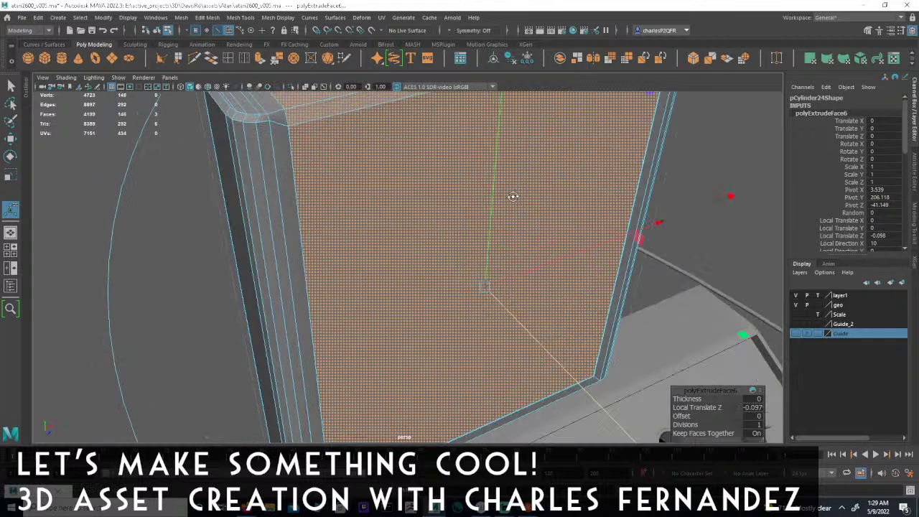
pyautogui.keyDown('alt'); pyautogui.moveTo(444, 173); pyautogui.dragTo(417, 266, button='middle'); pyautogui.keyUp('alt')
pyautogui.keyDown('alt'); pyautogui.moveTo(477, 195); pyautogui.dragTo(456, 185); pyautogui.keyUp('alt')
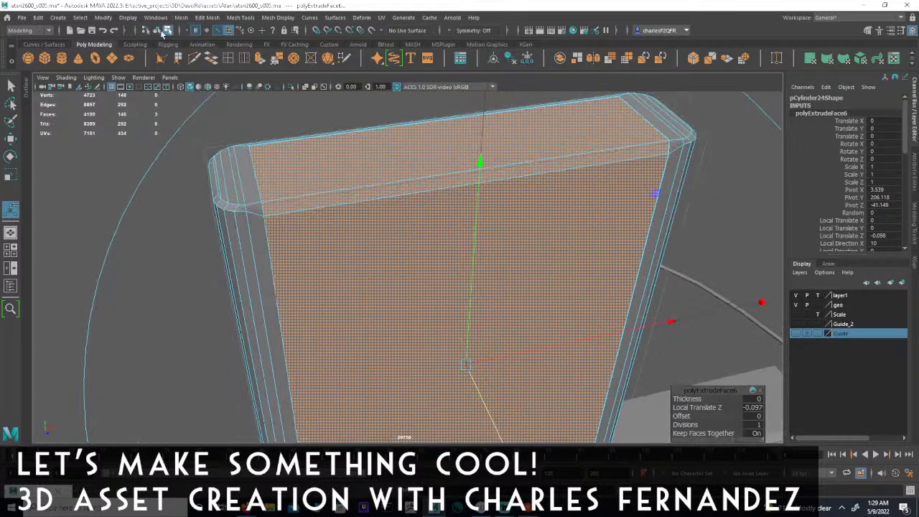
# - Switch to object selection and examine the recessed panel and its borders from several angles
pyautogui.click(138, 91)
pyautogui.keyDown('alt'); pyautogui.moveTo(289, 203); pyautogui.dragTo(353, 267); pyautogui.keyUp('alt')
pyautogui.click(552, 260)
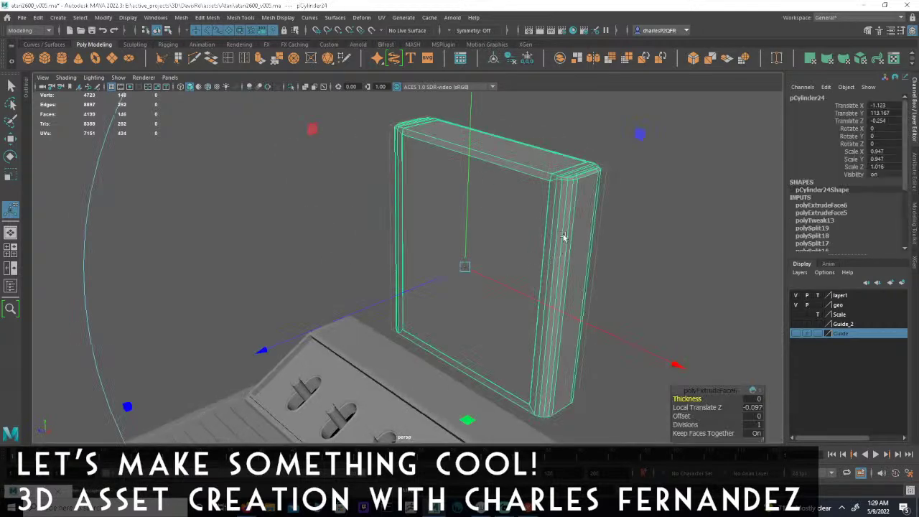
pyautogui.keyDown('alt'); pyautogui.moveTo(573, 186); pyautogui.dragTo(554, 248); pyautogui.keyUp('alt')
pyautogui.keyDown('alt'); pyautogui.moveTo(554, 248); pyautogui.dragTo(454, 221, button='middle'); pyautogui.keyUp('alt')
pyautogui.keyDown('alt'); pyautogui.moveTo(454, 221); pyautogui.dragTo(593, 219, button='right'); pyautogui.keyUp('alt')
pyautogui.keyDown('alt'); pyautogui.moveTo(510, 273); pyautogui.dragTo(574, 205); pyautogui.keyUp('alt')
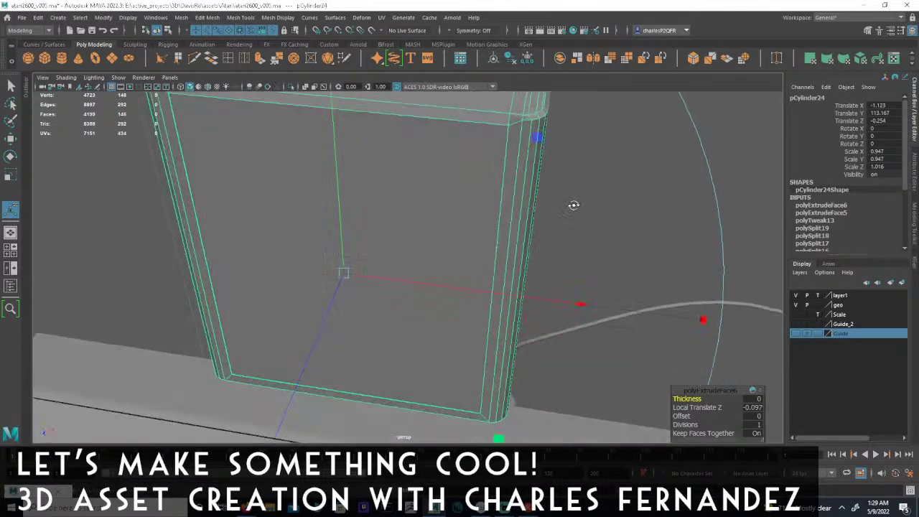
pyautogui.keyDown('alt'); pyautogui.moveTo(498, 166); pyautogui.dragTo(457, 241, button='middle'); pyautogui.keyUp('alt')
pyautogui.keyDown('alt'); pyautogui.moveTo(456, 240); pyautogui.dragTo(322, 131); pyautogui.keyUp('alt')
# - In the side view, raise the recessed panel's front corner vertices level with the lower edge of the front bevel
pyautogui.click(167, 31)
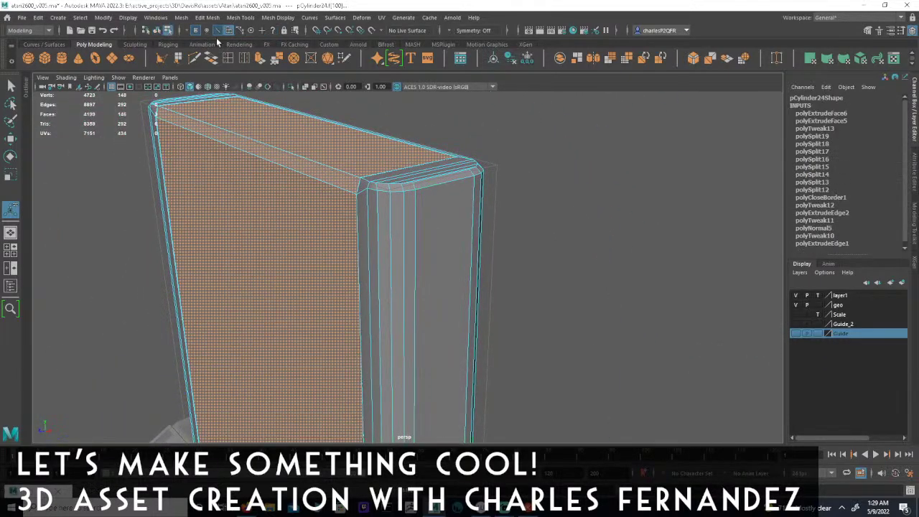
pyautogui.click(197, 31)
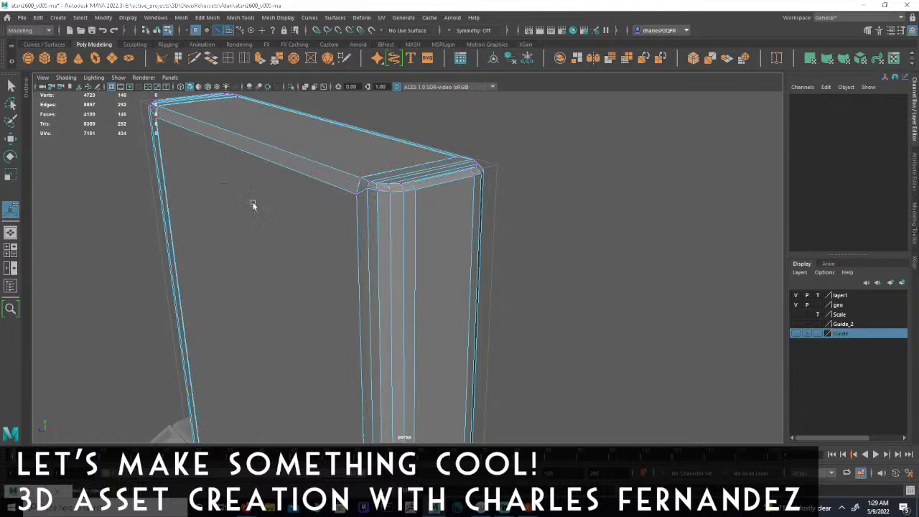
pyautogui.click(358, 195)
pyautogui.press('space')
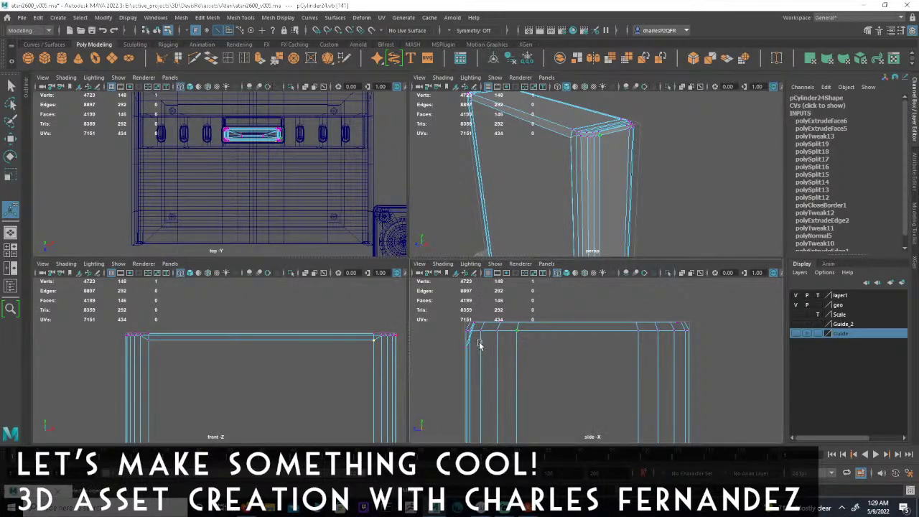
pyautogui.press('e')
pyautogui.press('w')
pyautogui.press('space')
pyautogui.keyDown('alt'); pyautogui.moveTo(375, 324); pyautogui.dragTo(567, 313, button='right'); pyautogui.keyUp('alt')
pyautogui.keyDown('alt'); pyautogui.moveTo(567, 312); pyautogui.dragTo(691, 343, button='middle'); pyautogui.keyUp('alt')
pyautogui.keyDown('alt'); pyautogui.moveTo(239, 350); pyautogui.dragTo(482, 326, button='middle'); pyautogui.keyUp('alt')
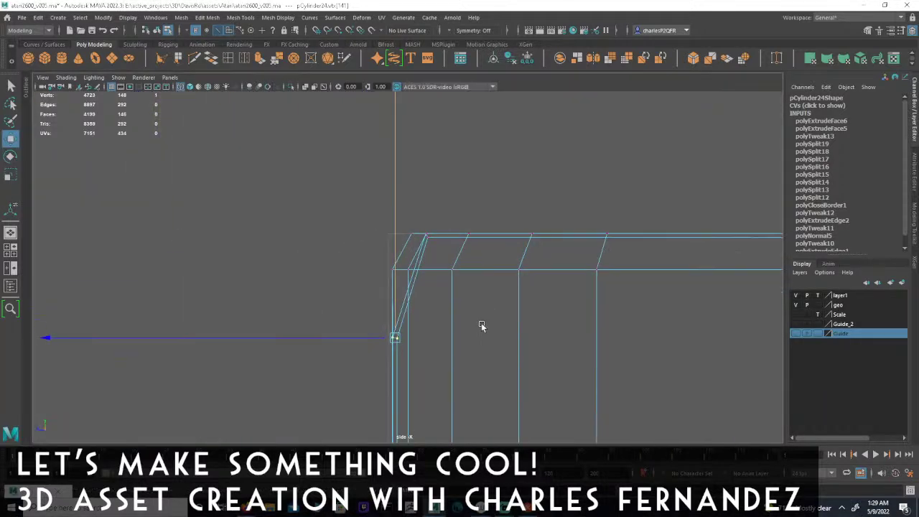
pyautogui.moveTo(396, 274); pyautogui.dragTo(396, 269)
pyautogui.press('space')
pyautogui.press('space')
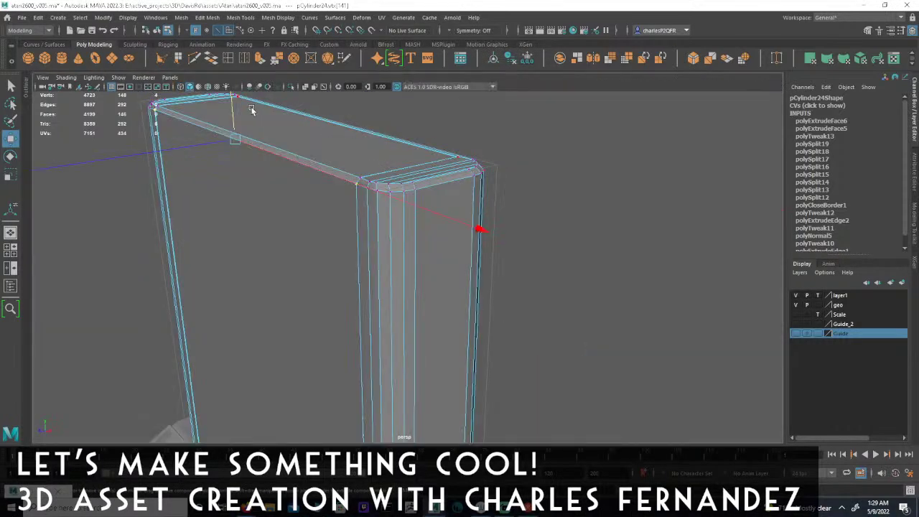
# - Examine the straightened edge beneath the front bevel in perspective and close up in the side view
pyautogui.click(528, 165)
pyautogui.keyDown('alt'); pyautogui.moveTo(521, 208); pyautogui.dragTo(496, 215); pyautogui.keyUp('alt')
pyautogui.click(87, 230)
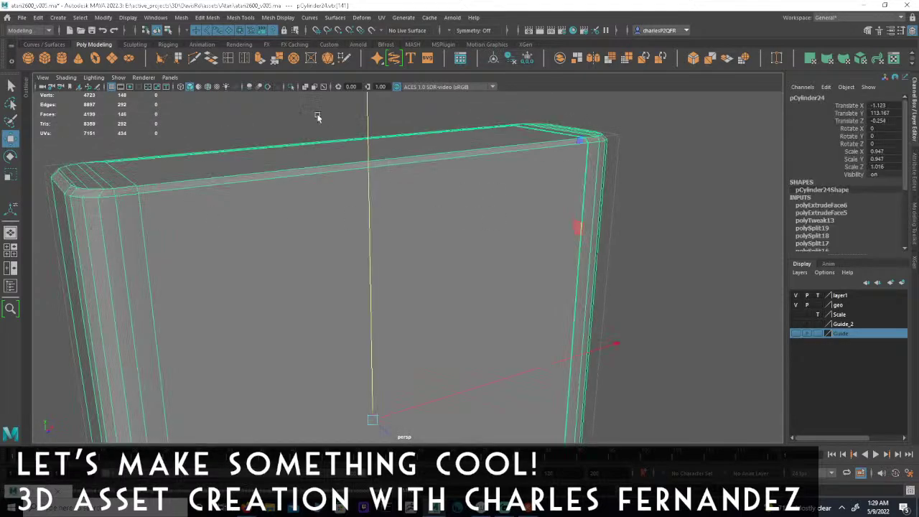
pyautogui.click(167, 31)
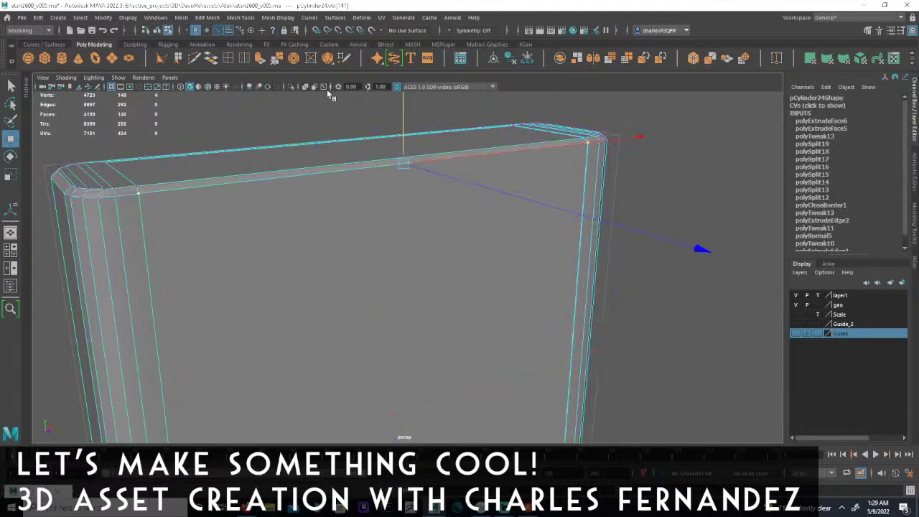
pyautogui.click(220, 30)
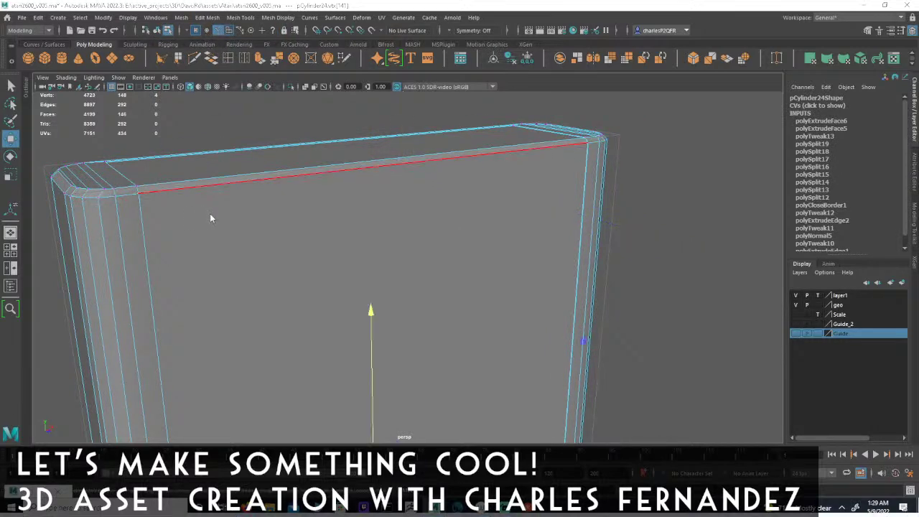
pyautogui.press('space')
pyautogui.keyDown('alt'); pyautogui.moveTo(623, 326); pyautogui.dragTo(595, 349, button='right'); pyautogui.keyUp('alt')
pyautogui.keyDown('alt'); pyautogui.moveTo(595, 349); pyautogui.dragTo(515, 345, button='middle'); pyautogui.keyUp('alt')
pyautogui.keyDown('alt'); pyautogui.moveTo(564, 343); pyautogui.dragTo(788, 352, button='right'); pyautogui.keyUp('alt')
pyautogui.keyDown('alt'); pyautogui.moveTo(656, 362); pyautogui.dragTo(704, 361, button='middle'); pyautogui.keyUp('alt')
pyautogui.keyDown('alt'); pyautogui.moveTo(431, 331); pyautogui.dragTo(588, 360, button='middle'); pyautogui.keyUp('alt')
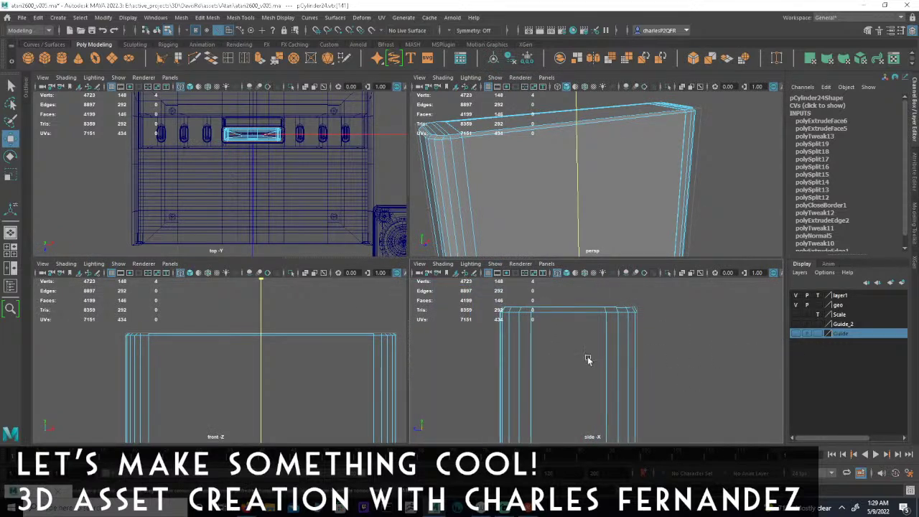
pyautogui.scroll(5, 586, 359)
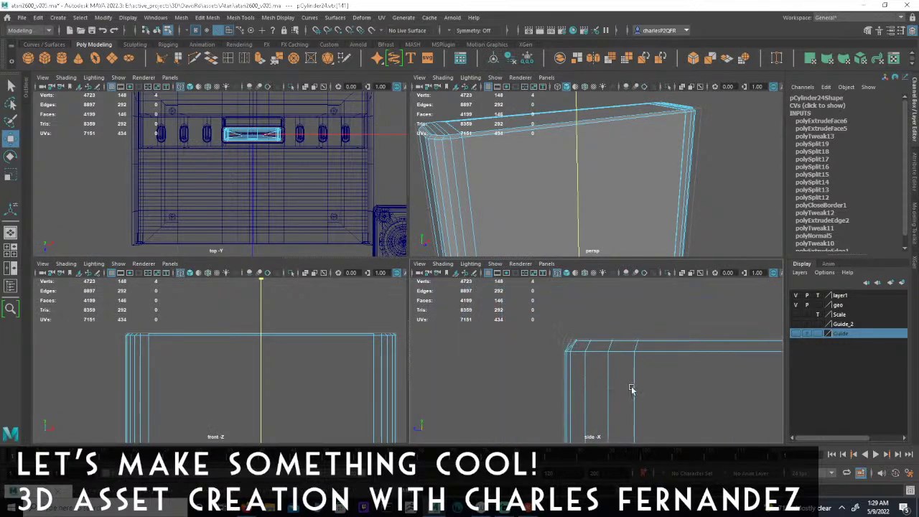
pyautogui.scroll(3, 597, 362)
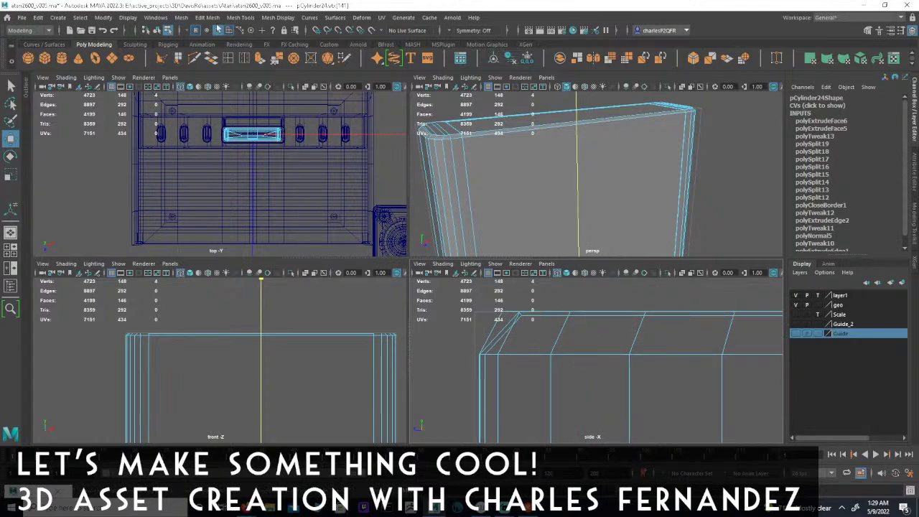
# - Switch to vertex selection and inspect the panel's upper corner vertices from above and in the orthographic views
pyautogui.click(199, 31)
pyautogui.keyDown('alt'); pyautogui.moveTo(644, 145); pyautogui.dragTo(658, 177); pyautogui.keyUp('alt')
pyautogui.press('space')
pyautogui.keyDown('alt'); pyautogui.moveTo(542, 202); pyautogui.dragTo(598, 211); pyautogui.keyUp('alt')
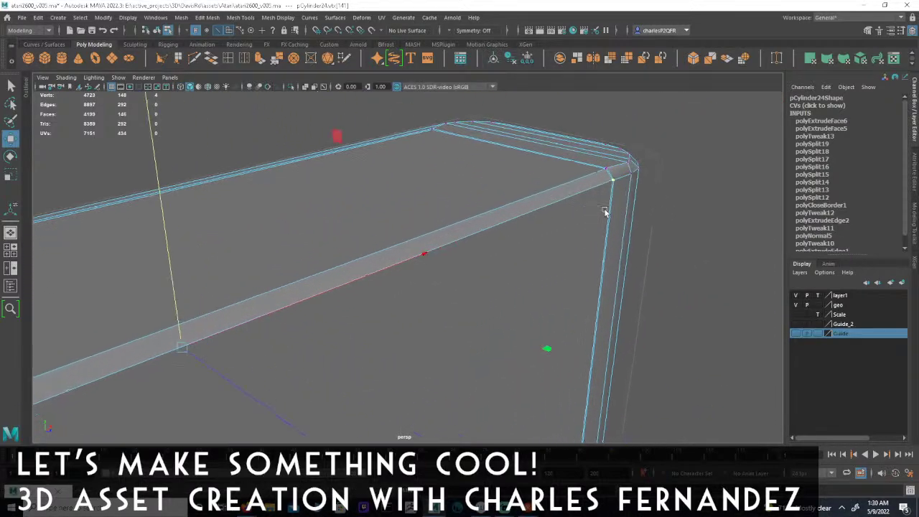
pyautogui.keyDown('alt'); pyautogui.moveTo(598, 210); pyautogui.dragTo(644, 213, button='right'); pyautogui.keyUp('alt')
pyautogui.keyDown('alt'); pyautogui.moveTo(648, 147); pyautogui.dragTo(656, 190); pyautogui.keyUp('alt')
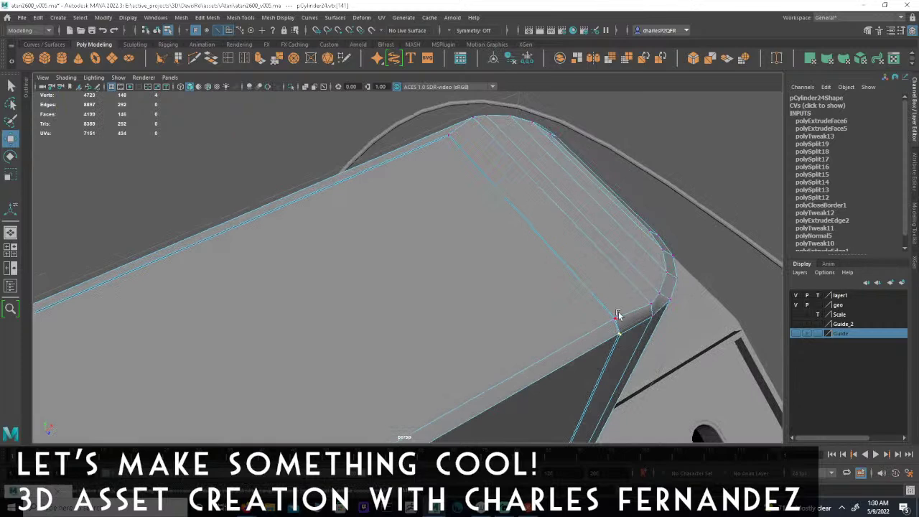
pyautogui.press('space')
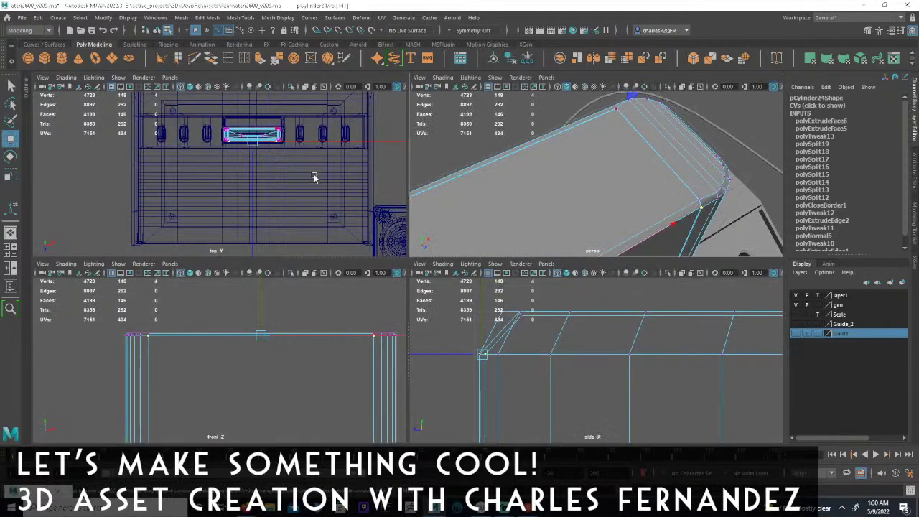
pyautogui.press('space')
pyautogui.press('space')
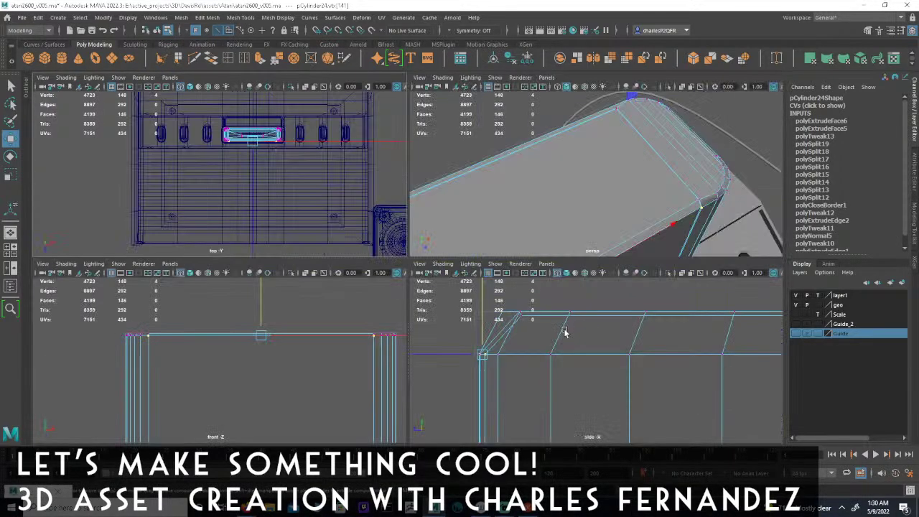
# - Select only the panel's upper front corner vertices, leaving out the neighbouring rounded-corner ones, and move them forward in the top view
pyautogui.moveTo(532, 295); pyautogui.dragTo(511, 326)
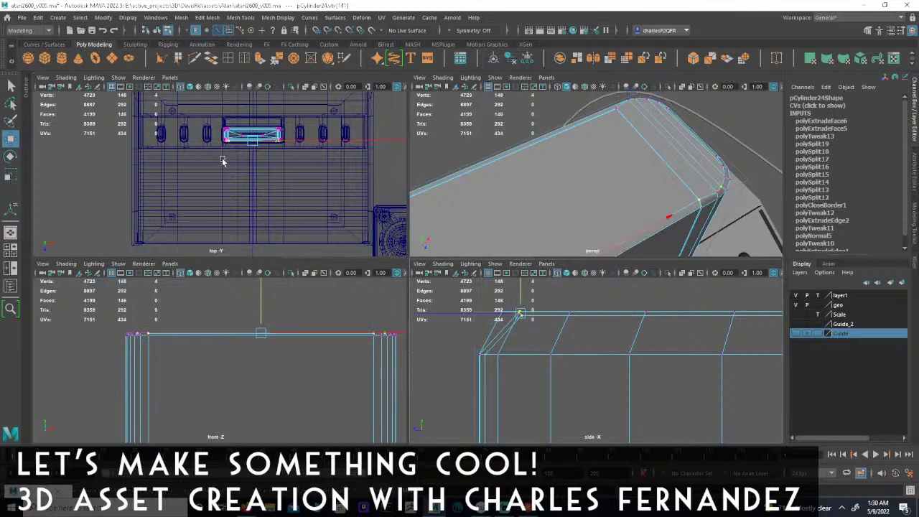
pyautogui.press('space')
pyautogui.keyDown('alt'); pyautogui.moveTo(388, 209); pyautogui.dragTo(294, 217, button='middle'); pyautogui.keyUp('alt')
pyautogui.keyDown('alt'); pyautogui.moveTo(294, 217); pyautogui.dragTo(639, 165, button='right'); pyautogui.keyUp('alt')
pyautogui.keyDown('alt'); pyautogui.moveTo(650, 161); pyautogui.dragTo(674, 331, button='middle'); pyautogui.keyUp('alt')
pyautogui.keyDown('alt'); pyautogui.moveTo(674, 331); pyautogui.dragTo(754, 322, button='right'); pyautogui.keyUp('alt')
pyautogui.keyDown('alt'); pyautogui.moveTo(351, 250); pyautogui.dragTo(722, 270, button='right'); pyautogui.keyUp('alt')
pyautogui.keyDown('alt'); pyautogui.moveTo(396, 214); pyautogui.dragTo(378, 255, button='middle'); pyautogui.keyUp('alt')
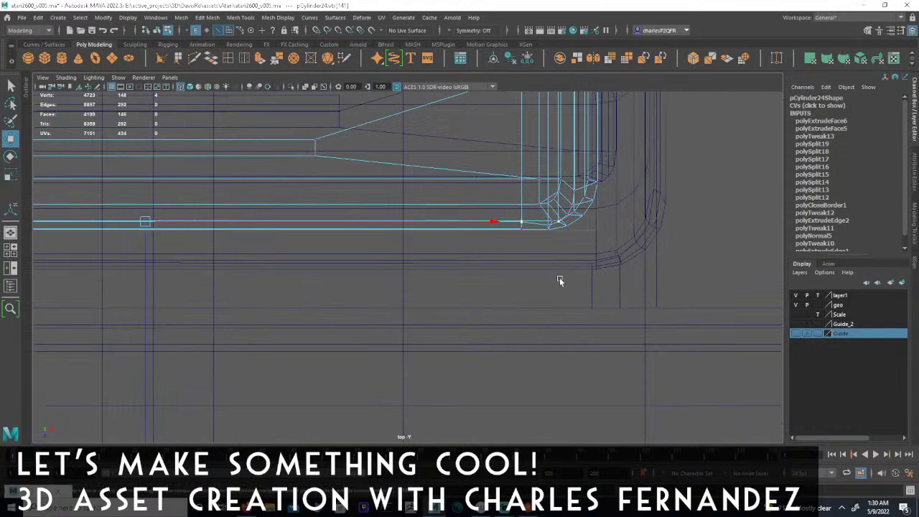
pyautogui.keyDown('alt'); pyautogui.moveTo(480, 248); pyautogui.dragTo(475, 272, button='middle'); pyautogui.keyUp('alt')
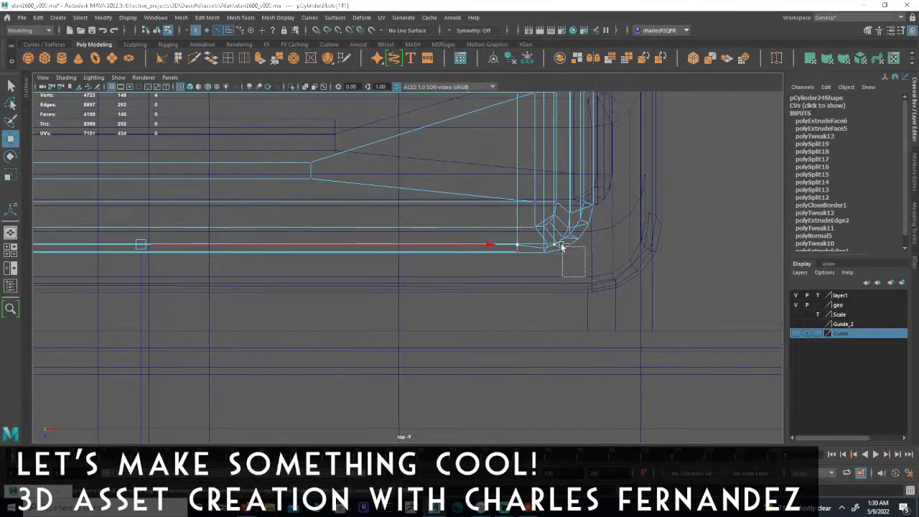
pyautogui.keyDown('ctrl'); pyautogui.moveTo(563, 247); pyautogui.dragTo(548, 226); pyautogui.keyUp('ctrl')
pyautogui.keyDown('alt'); pyautogui.moveTo(346, 308); pyautogui.dragTo(646, 308, button='middle'); pyautogui.keyUp('alt')
pyautogui.keyDown('alt'); pyautogui.moveTo(89, 279); pyautogui.dragTo(234, 296, button='middle'); pyautogui.keyUp('alt')
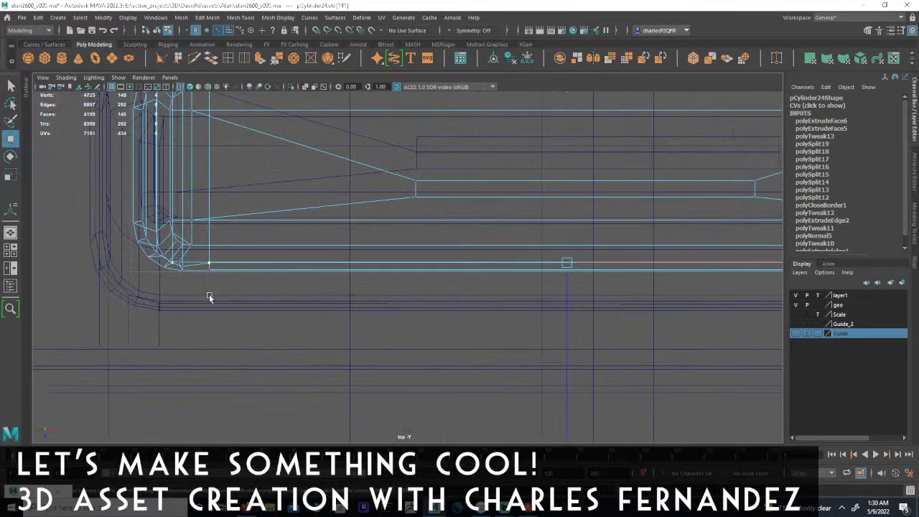
pyautogui.moveTo(183, 256); pyautogui.dragTo(183, 250)
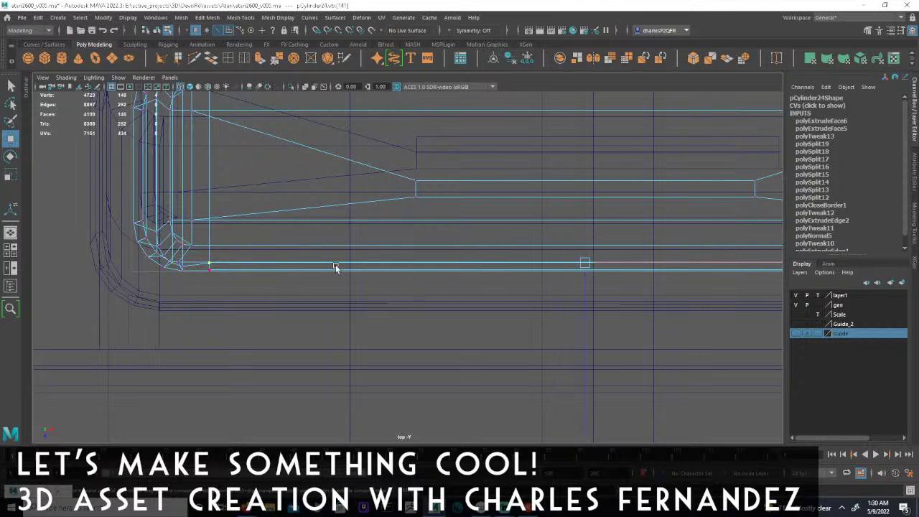
pyautogui.moveTo(586, 305); pyautogui.dragTo(589, 308)
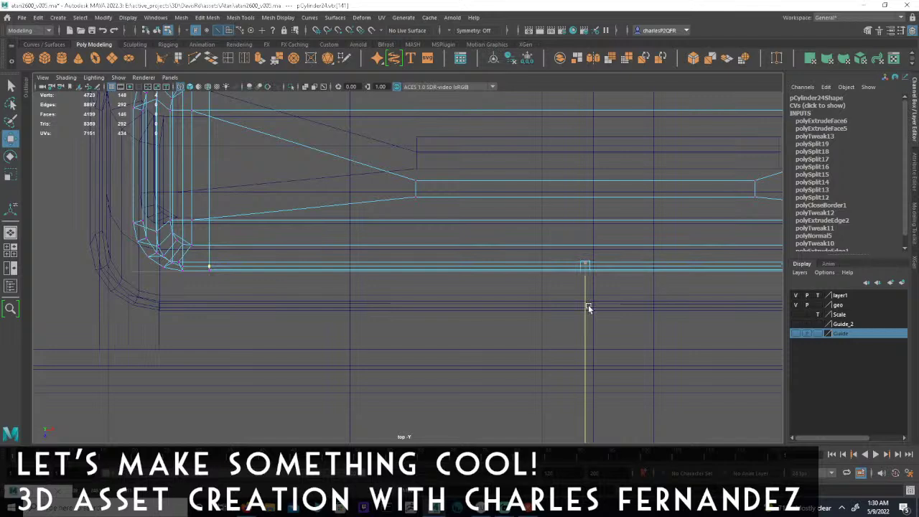
# - Fine-tune the depth of the selected panel corner vertices in the side view to line up with the sloped bevel edge
pyautogui.press('space')
pyautogui.keyDown('alt'); pyautogui.moveTo(722, 189); pyautogui.dragTo(703, 207); pyautogui.keyUp('alt')
pyautogui.keyDown('alt'); pyautogui.moveTo(704, 207); pyautogui.dragTo(780, 212, button='right'); pyautogui.keyUp('alt')
pyautogui.keyDown('alt'); pyautogui.moveTo(704, 197); pyautogui.dragTo(685, 201); pyautogui.keyUp('alt')
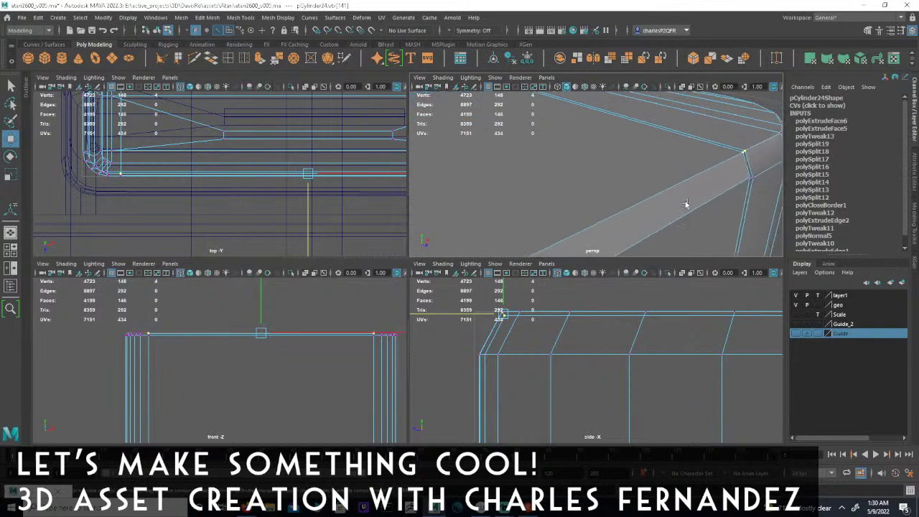
pyautogui.keyDown('alt'); pyautogui.moveTo(569, 347); pyautogui.dragTo(614, 384, button='middle'); pyautogui.keyUp('alt')
pyautogui.keyDown('alt'); pyautogui.moveTo(614, 385); pyautogui.dragTo(727, 399, button='right'); pyautogui.keyUp('alt')
pyautogui.keyDown('alt'); pyautogui.moveTo(534, 353); pyautogui.dragTo(626, 364, button='middle'); pyautogui.keyUp('alt')
pyautogui.keyDown('alt'); pyautogui.moveTo(626, 364); pyautogui.dragTo(801, 365, button='right'); pyautogui.keyUp('alt')
pyautogui.keyDown('alt'); pyautogui.moveTo(610, 337); pyautogui.dragTo(591, 338, button='middle'); pyautogui.keyUp('alt')
pyautogui.keyDown('alt'); pyautogui.moveTo(603, 363); pyautogui.dragTo(778, 375, button='right'); pyautogui.keyUp('alt')
pyautogui.keyDown('alt'); pyautogui.moveTo(614, 368); pyautogui.dragTo(624, 394, button='middle'); pyautogui.keyUp('alt')
pyautogui.keyDown('alt'); pyautogui.moveTo(624, 394); pyautogui.dragTo(679, 394, button='right'); pyautogui.keyUp('alt')
pyautogui.keyDown('alt'); pyautogui.moveTo(618, 371); pyautogui.dragTo(578, 340, button='middle'); pyautogui.keyUp('alt')
pyautogui.moveTo(579, 340); pyautogui.dragTo(578, 340)
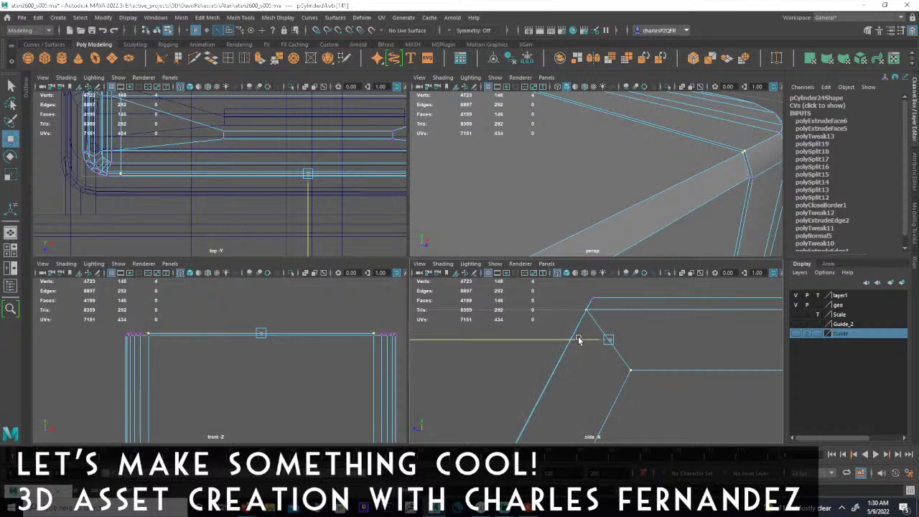
# - Check the adjusted upper border of the label panel in perspective, close up and from farther back
pyautogui.keyDown('alt'); pyautogui.moveTo(679, 155); pyautogui.dragTo(544, 148, button='right'); pyautogui.keyUp('alt')
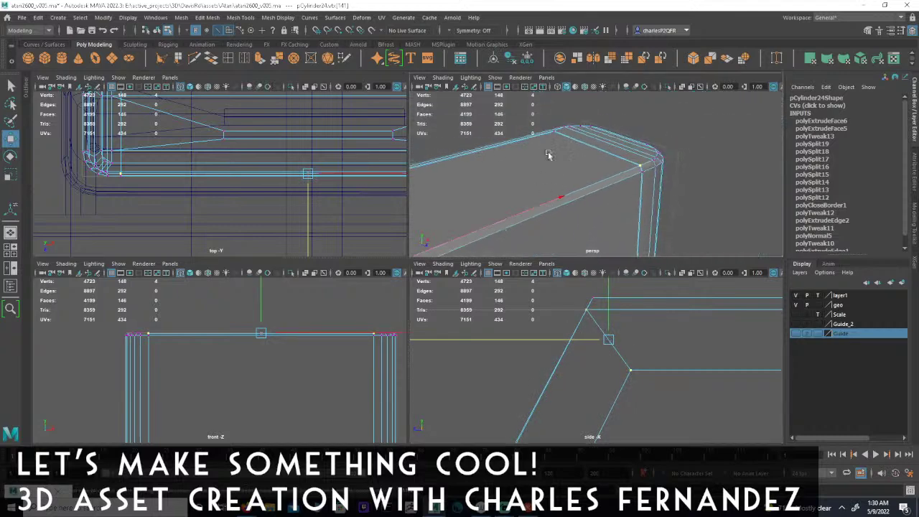
pyautogui.keyDown('alt'); pyautogui.moveTo(543, 148); pyautogui.dragTo(612, 137, button='middle'); pyautogui.keyUp('alt')
pyautogui.press('space')
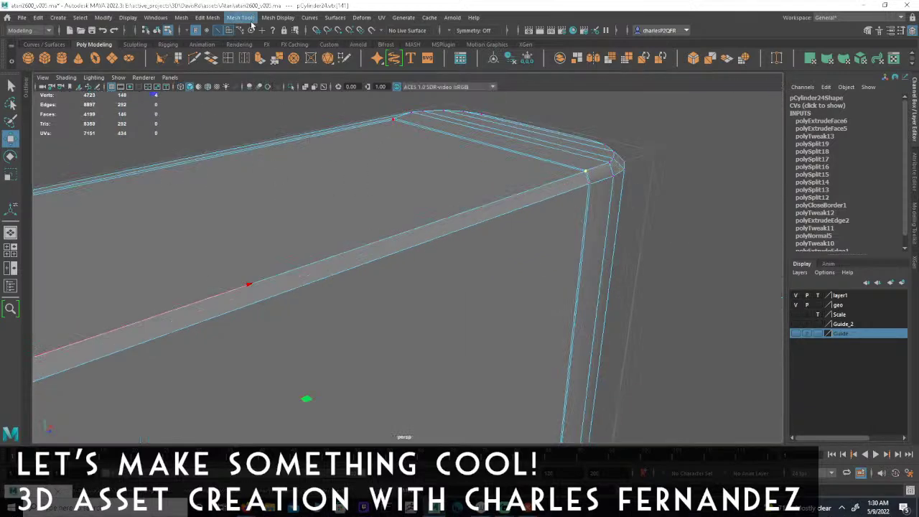
pyautogui.keyDown('alt'); pyautogui.moveTo(420, 188); pyautogui.dragTo(309, 194, button='right'); pyautogui.keyUp('alt')
pyautogui.keyDown('alt'); pyautogui.moveTo(392, 196); pyautogui.dragTo(435, 214); pyautogui.keyUp('alt')
pyautogui.keyDown('alt'); pyautogui.moveTo(435, 213); pyautogui.dragTo(280, 201, button='right'); pyautogui.keyUp('alt')
# - Select the edges at both rounded ends of the cartridge in the top view and apply Soften Edge to them
pyautogui.press('space')
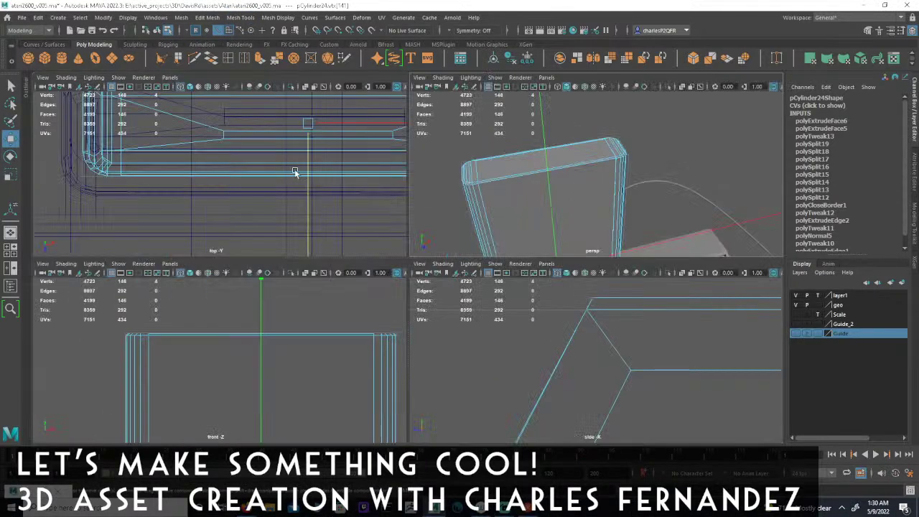
pyautogui.scroll(-5, 331, 174)
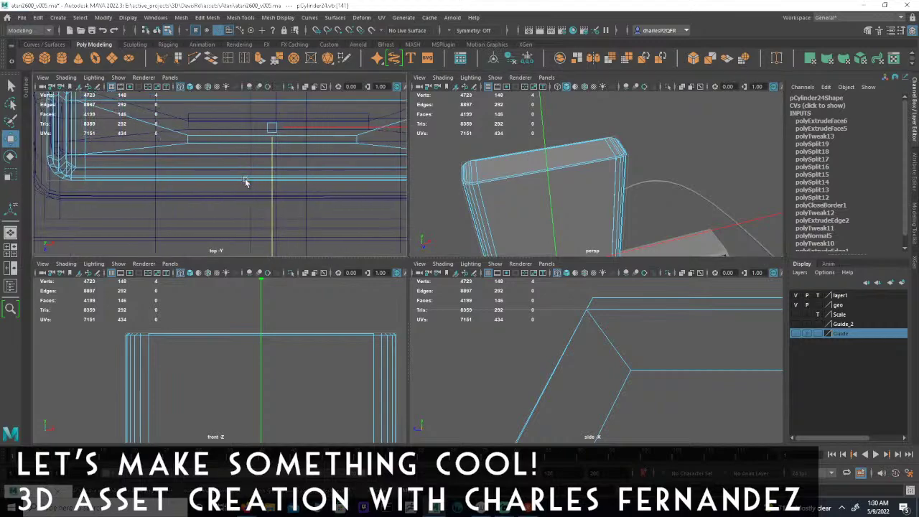
pyautogui.press('space')
pyautogui.keyDown('alt'); pyautogui.moveTo(300, 181); pyautogui.dragTo(509, 228, button='right'); pyautogui.keyUp('alt')
pyautogui.keyDown('alt'); pyautogui.moveTo(576, 219); pyautogui.dragTo(524, 216, button='middle'); pyautogui.keyUp('alt')
pyautogui.moveTo(510, 300); pyautogui.dragTo(487, 345)
pyautogui.keyDown('shift'); pyautogui.moveTo(98, 249); pyautogui.dragTo(126, 349); pyautogui.keyUp('shift')
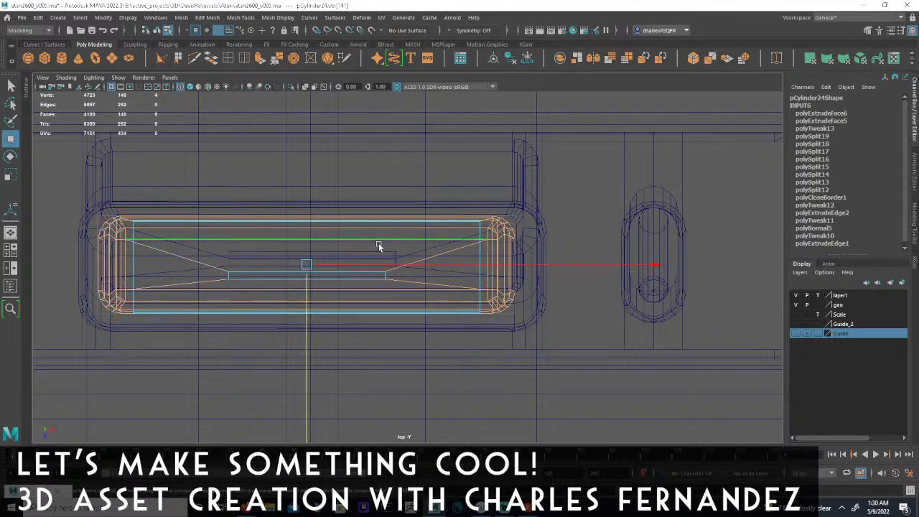
pyautogui.press('space')
pyautogui.press('space')
pyautogui.keyDown('alt'); pyautogui.moveTo(457, 214); pyautogui.dragTo(492, 200); pyautogui.keyUp('alt')
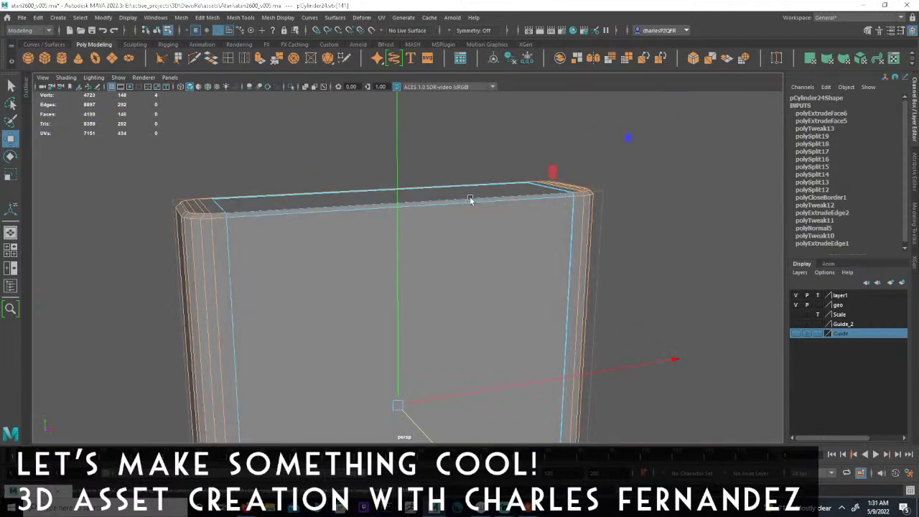
pyautogui.moveTo(517, 283)
pyautogui.keyDown('alt'); pyautogui.mouseDown()
pyautogui.moveTo(497, 318)
pyautogui.moveTo(481, 292)
pyautogui.moveTo(480, 213)
pyautogui.moveTo(490, 249)
pyautogui.moveTo(518, 235)
pyautogui.moveTo(553, 236)
pyautogui.moveTo(472, 261)
pyautogui.moveTo(359, 200)
pyautogui.mouseUp(); pyautogui.keyUp('alt')
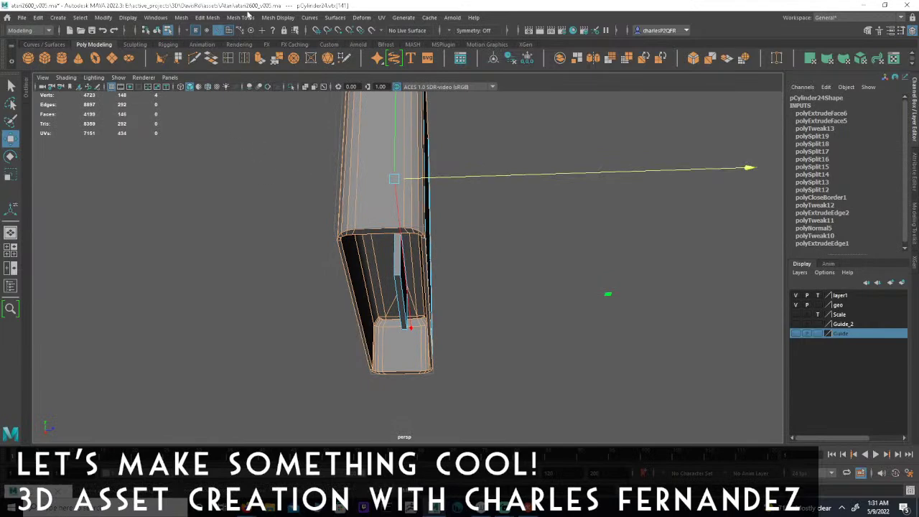
pyautogui.click(278, 17)
pyautogui.click(286, 16)
pyautogui.click(287, 16)
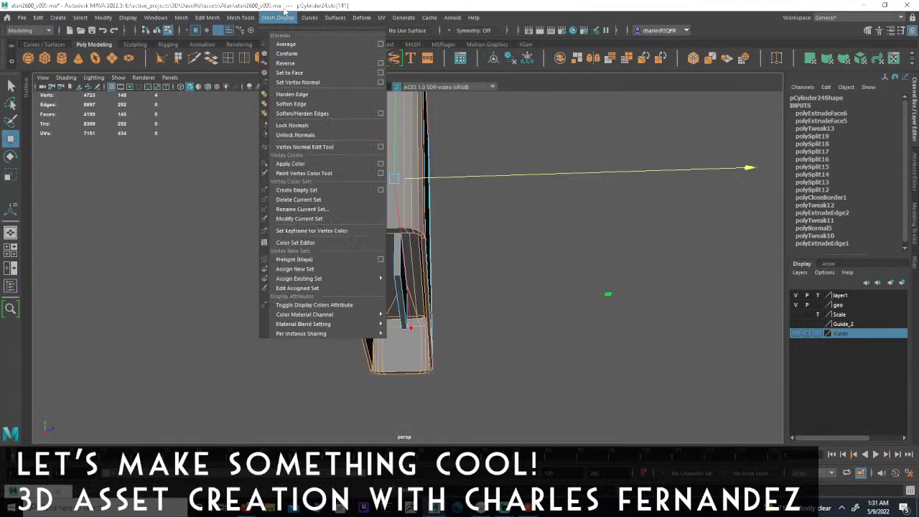
pyautogui.click(291, 109)
# - Select the edges around the cartridge's open bottom rim and apply Harden Edge to them
pyautogui.keyDown('alt'); pyautogui.moveTo(415, 267); pyautogui.dragTo(361, 257); pyautogui.keyUp('alt')
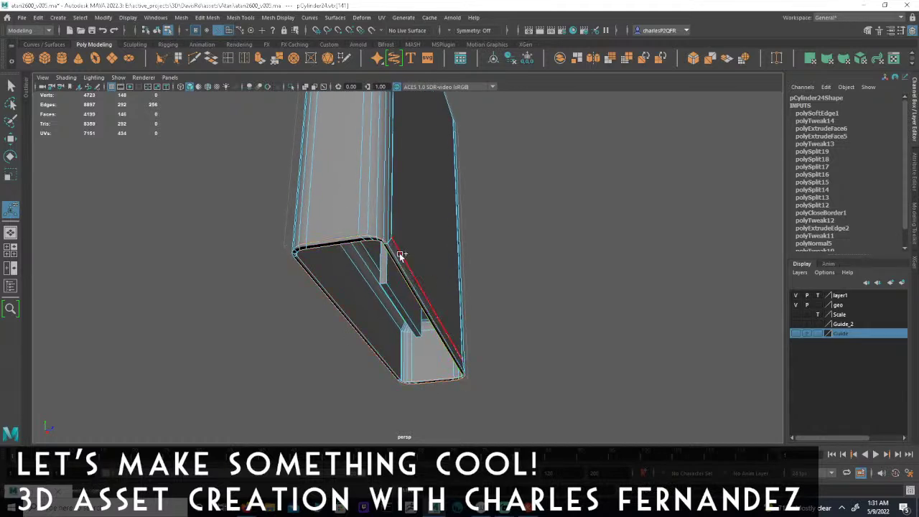
pyautogui.keyDown('alt'); pyautogui.moveTo(509, 296); pyautogui.dragTo(471, 289); pyautogui.keyUp('alt')
pyautogui.keyDown('alt'); pyautogui.moveTo(525, 302); pyautogui.dragTo(663, 307, button='right'); pyautogui.keyUp('alt')
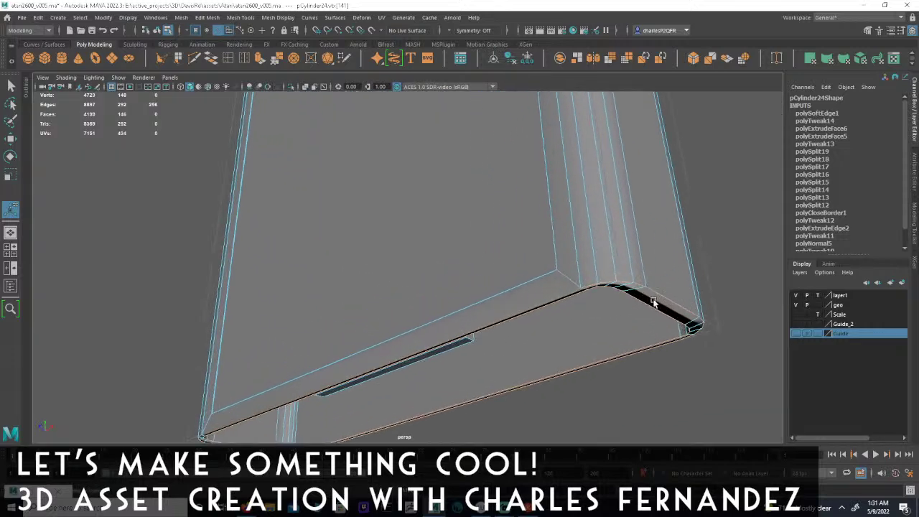
pyautogui.keyDown('alt'); pyautogui.moveTo(663, 307); pyautogui.dragTo(548, 274, button='middle'); pyautogui.keyUp('alt')
pyautogui.keyDown('alt'); pyautogui.moveTo(548, 273); pyautogui.dragTo(635, 271, button='right'); pyautogui.keyUp('alt')
pyautogui.keyDown('alt'); pyautogui.moveTo(635, 271); pyautogui.dragTo(702, 268); pyautogui.keyUp('alt')
pyautogui.keyDown('alt'); pyautogui.moveTo(688, 276); pyautogui.dragTo(550, 245, button='middle'); pyautogui.keyUp('alt')
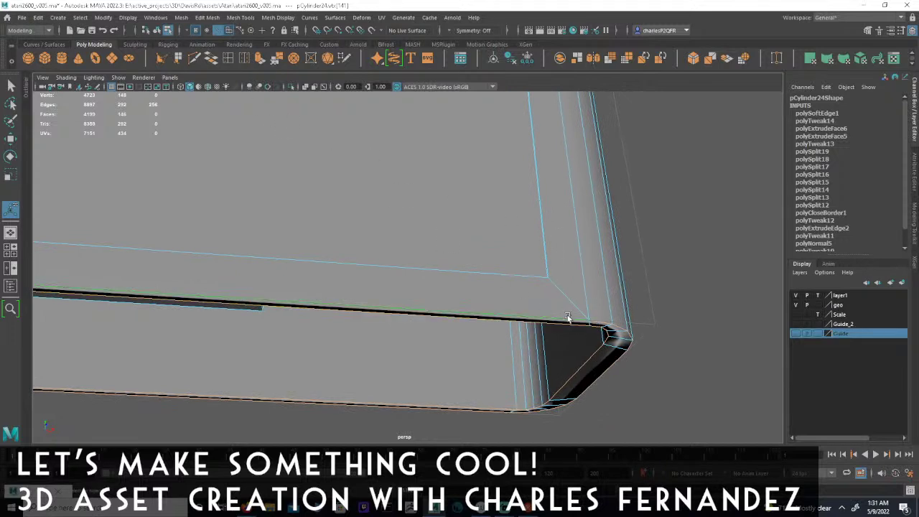
pyautogui.keyDown('alt'); pyautogui.moveTo(494, 289); pyautogui.dragTo(528, 298); pyautogui.keyUp('alt')
pyautogui.keyDown('alt'); pyautogui.moveTo(646, 263); pyautogui.dragTo(375, 243); pyautogui.keyUp('alt')
pyautogui.click(277, 17)
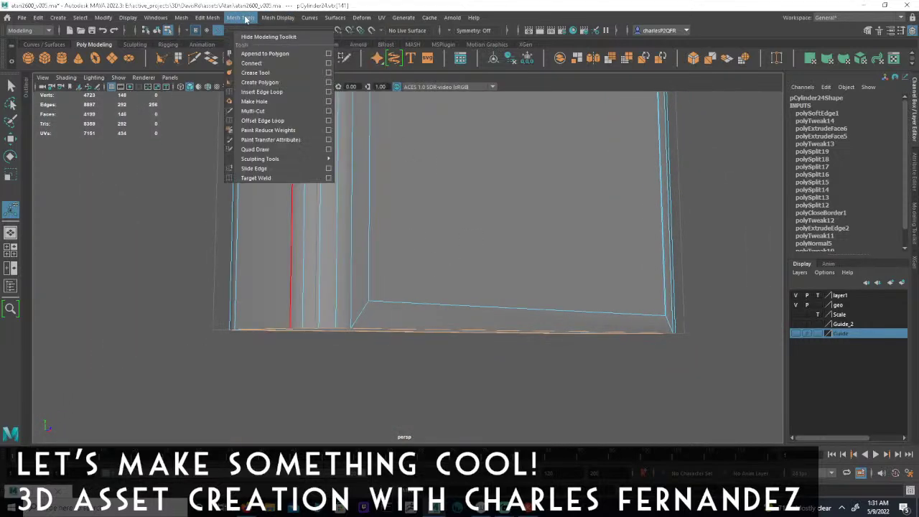
pyautogui.moveTo(256, 20)
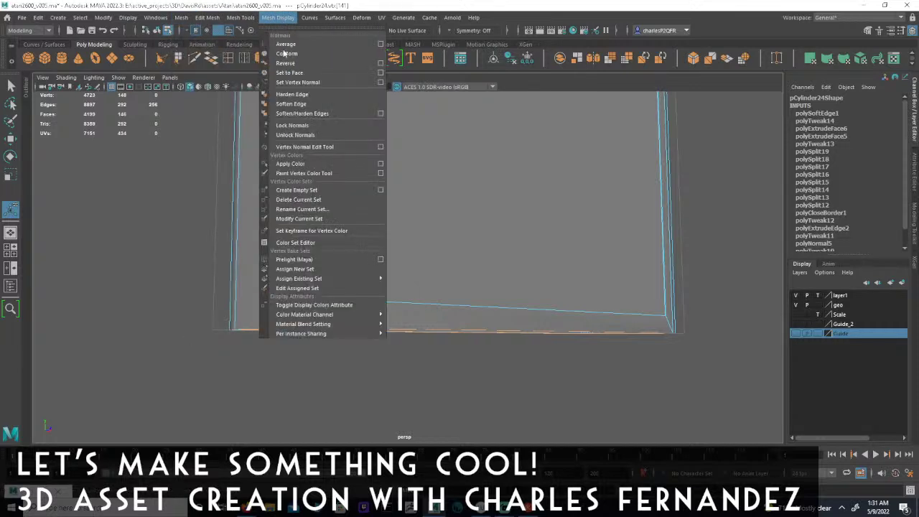
pyautogui.click(285, 98)
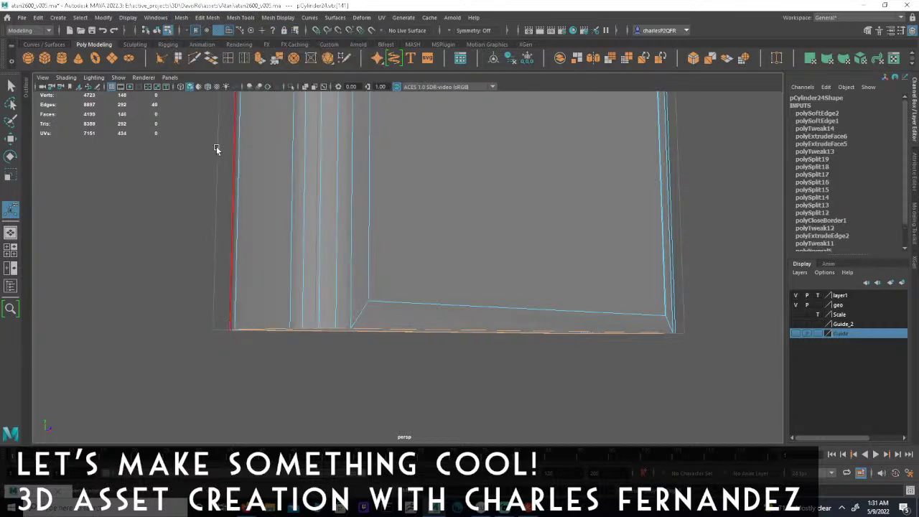
# - Inspect the shading of the whole cartridge in object mode, from the recessed label panel to the rounded top corners
pyautogui.click(157, 31)
pyautogui.click(146, 256)
pyautogui.keyDown('alt'); pyautogui.moveTo(406, 255); pyautogui.dragTo(406, 268); pyautogui.keyUp('alt')
pyautogui.click(406, 268)
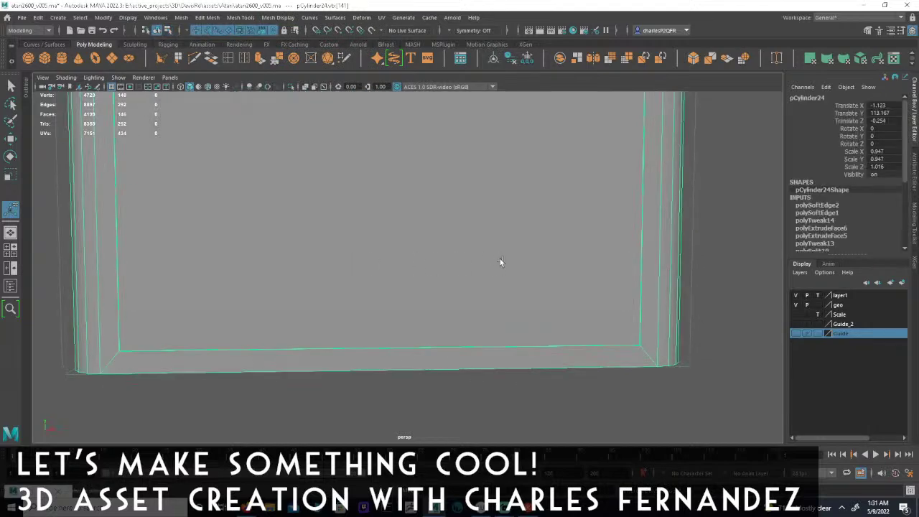
pyautogui.keyDown('alt'); pyautogui.moveTo(501, 260); pyautogui.dragTo(346, 229, button='right'); pyautogui.keyUp('alt')
pyautogui.keyDown('alt'); pyautogui.moveTo(439, 224); pyautogui.dragTo(374, 208); pyautogui.keyUp('alt')
pyautogui.click(492, 237)
pyautogui.keyDown('alt'); pyautogui.moveTo(504, 226); pyautogui.dragTo(512, 280); pyautogui.keyUp('alt')
pyautogui.click(514, 279)
pyautogui.keyDown('alt'); pyautogui.moveTo(622, 278); pyautogui.dragTo(595, 282); pyautogui.keyUp('alt')
pyautogui.keyDown('alt'); pyautogui.moveTo(497, 278); pyautogui.dragTo(589, 294, button='right'); pyautogui.keyUp('alt')
pyautogui.keyDown('alt'); pyautogui.moveTo(589, 293); pyautogui.dragTo(449, 284, button='middle'); pyautogui.keyUp('alt')
pyautogui.keyDown('alt'); pyautogui.moveTo(421, 283); pyautogui.dragTo(511, 287, button='right'); pyautogui.keyUp('alt')
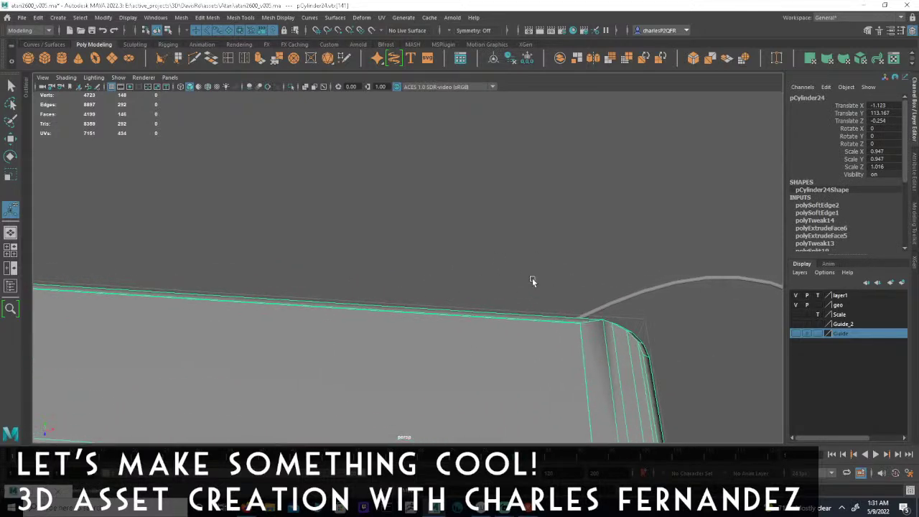
pyautogui.keyDown('alt'); pyautogui.moveTo(564, 273); pyautogui.dragTo(488, 291); pyautogui.keyUp('alt')
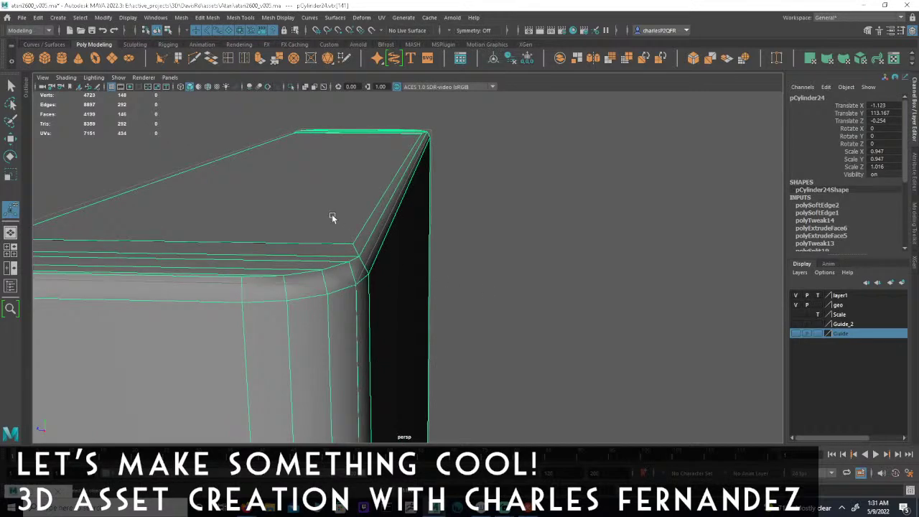
# - Select the edges across the rounded ends of the cartridge's top and along its outer border, and apply Soften Edge
pyautogui.click(168, 31)
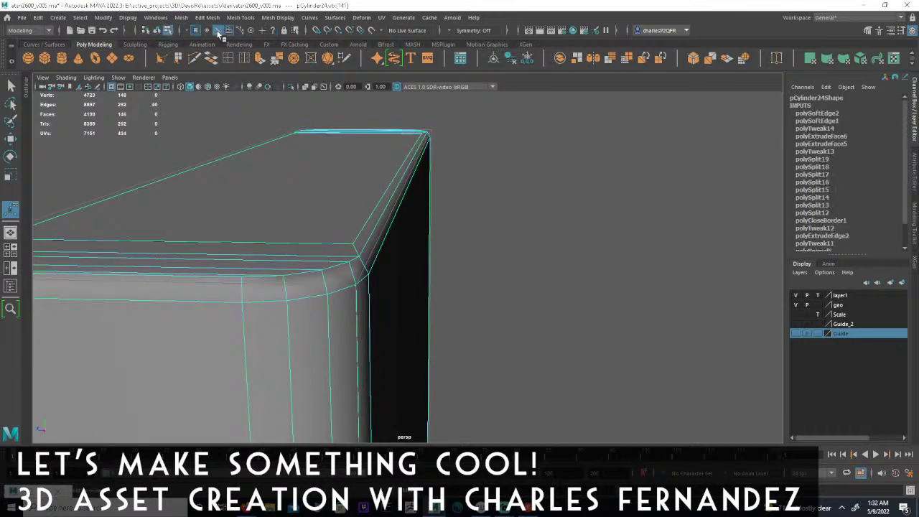
pyautogui.keyDown('alt'); pyautogui.moveTo(357, 199); pyautogui.dragTo(419, 181); pyautogui.keyUp('alt')
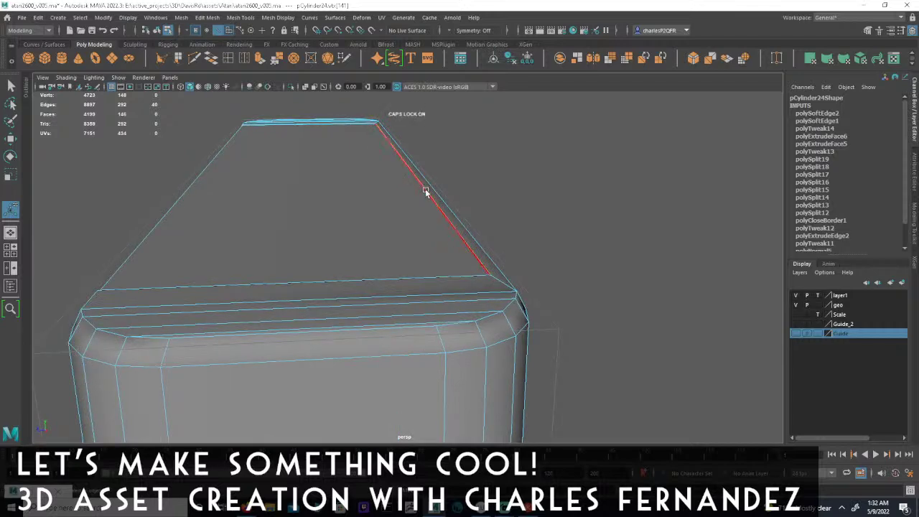
pyautogui.keyDown('alt'); pyautogui.moveTo(431, 202); pyautogui.dragTo(633, 261); pyautogui.keyUp('alt')
pyautogui.keyDown('alt'); pyautogui.moveTo(716, 220); pyautogui.dragTo(421, 275, button='middle'); pyautogui.keyUp('alt')
pyautogui.keyDown('alt'); pyautogui.moveTo(421, 275); pyautogui.dragTo(569, 170, button='right'); pyautogui.keyUp('alt')
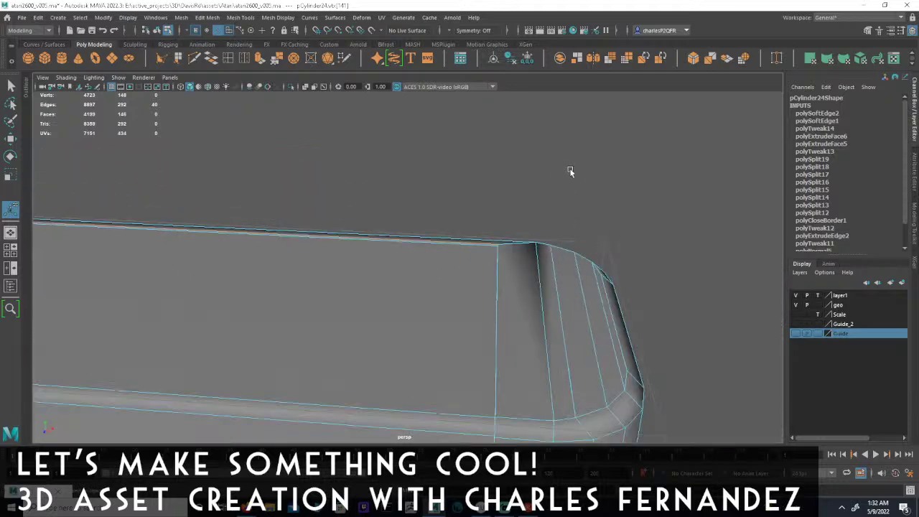
pyautogui.moveTo(538, 268); pyautogui.dragTo(538, 268)
pyautogui.keyDown('alt'); pyautogui.moveTo(529, 228); pyautogui.dragTo(633, 227); pyautogui.keyUp('alt')
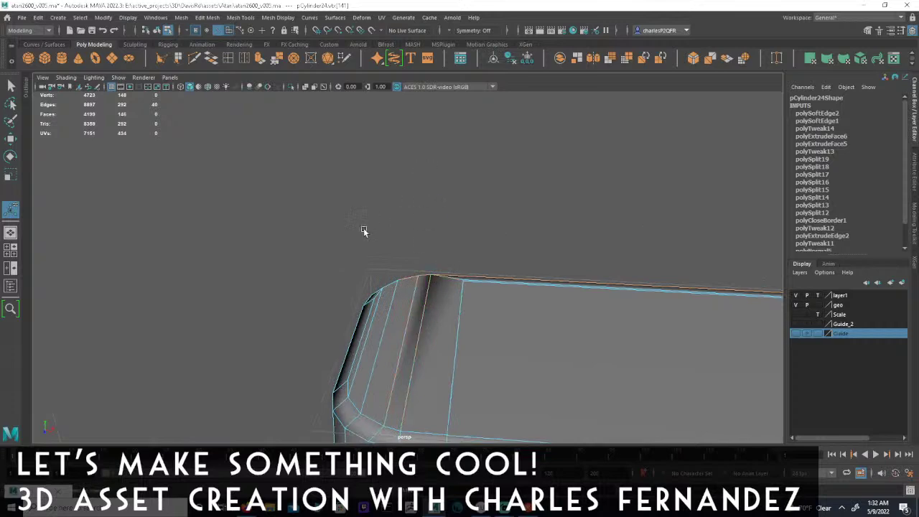
pyautogui.keyDown('alt'); pyautogui.moveTo(668, 272); pyautogui.dragTo(323, 271, button='middle'); pyautogui.keyUp('alt')
pyautogui.keyDown('alt'); pyautogui.moveTo(632, 280); pyautogui.dragTo(287, 190, button='middle'); pyautogui.keyUp('alt')
pyautogui.keyDown('alt'); pyautogui.moveTo(619, 217); pyautogui.dragTo(690, 208, button='right'); pyautogui.keyUp('alt')
pyautogui.keyDown('alt'); pyautogui.moveTo(690, 208); pyautogui.dragTo(289, 238, button='middle'); pyautogui.keyUp('alt')
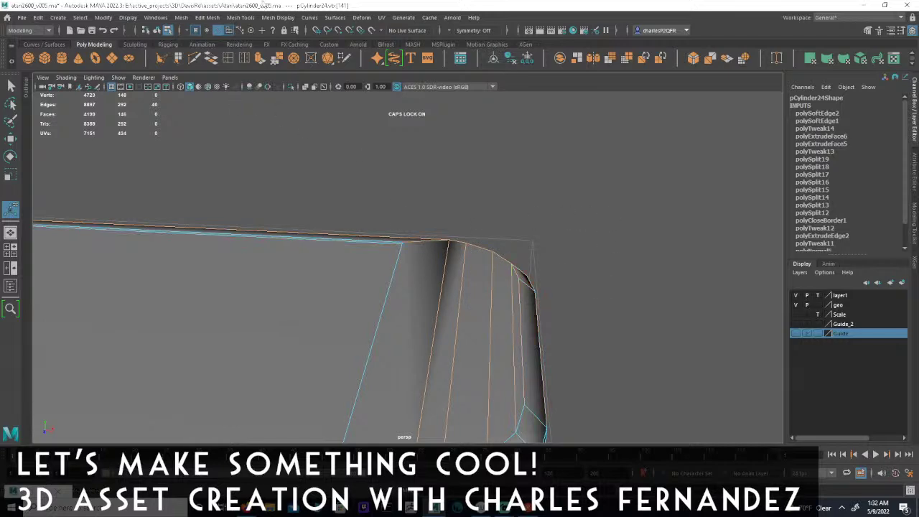
pyautogui.click(275, 18)
pyautogui.click(282, 104)
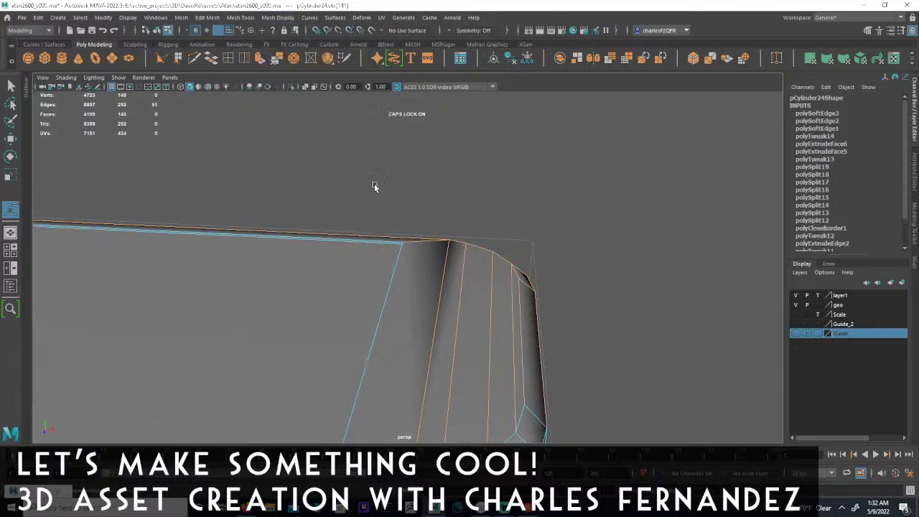
# - Select the long straight border edges beside the cartridge's flat top face and apply Harden Edge to them
pyautogui.keyDown('alt'); pyautogui.moveTo(367, 238); pyautogui.dragTo(396, 237, button='middle'); pyautogui.keyUp('alt')
pyautogui.keyDown('alt'); pyautogui.moveTo(396, 238); pyautogui.dragTo(280, 229, button='right'); pyautogui.keyUp('alt')
pyautogui.keyDown('alt'); pyautogui.moveTo(247, 224); pyautogui.dragTo(445, 208); pyautogui.keyUp('alt')
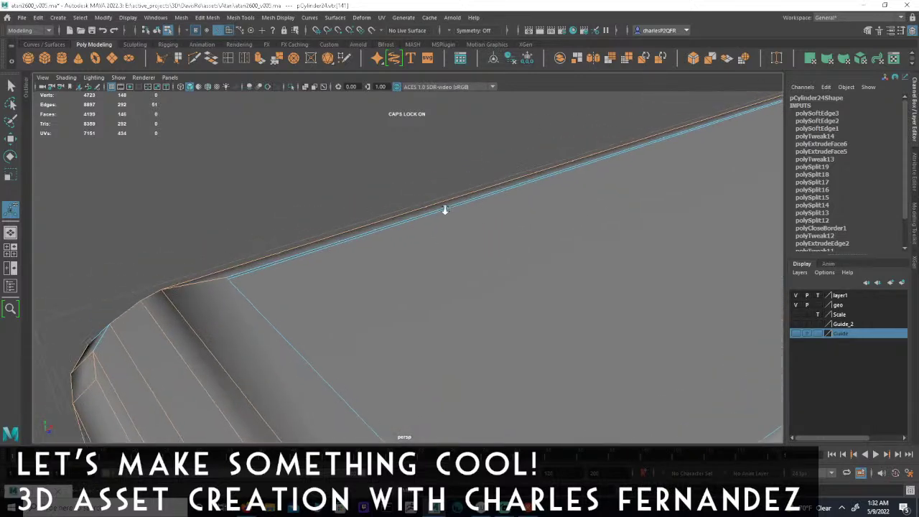
pyautogui.click(336, 247)
pyautogui.keyDown('alt'); pyautogui.moveTo(504, 271); pyautogui.dragTo(404, 280); pyautogui.keyUp('alt')
pyautogui.doubleClick(486, 286)
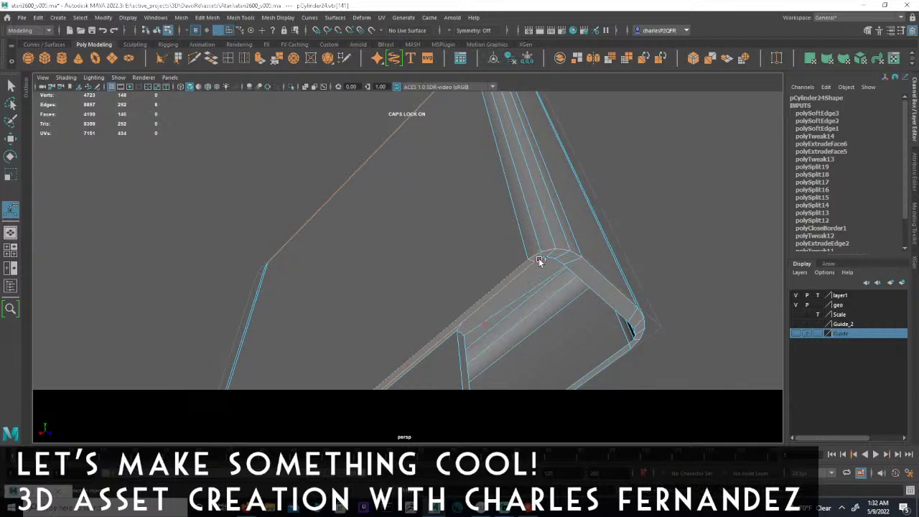
pyautogui.keyDown('alt'); pyautogui.moveTo(540, 264); pyautogui.dragTo(567, 326, button='middle'); pyautogui.keyUp('alt')
pyautogui.keyDown('alt'); pyautogui.moveTo(567, 326); pyautogui.dragTo(525, 278); pyautogui.keyUp('alt')
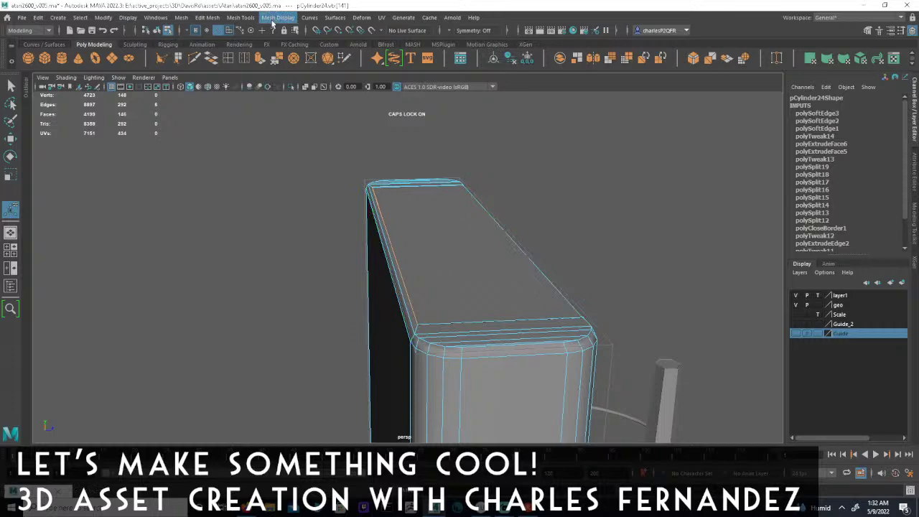
pyautogui.click(243, 18)
pyautogui.click(277, 18)
pyautogui.click(277, 18)
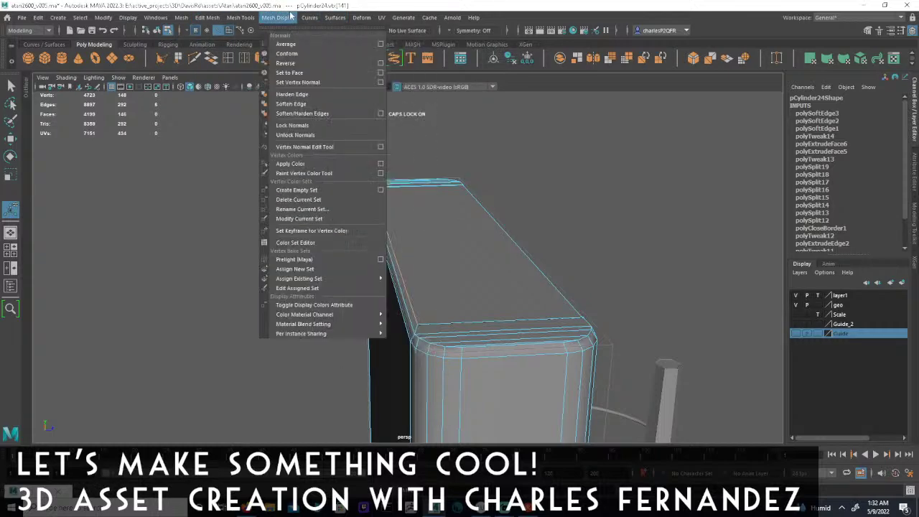
pyautogui.click(292, 95)
# - Select the outer long edges of the top bevel and the edge across its rounded end, and apply Harden Edge
pyautogui.keyDown('alt'); pyautogui.moveTo(292, 289); pyautogui.dragTo(372, 239); pyautogui.keyUp('alt')
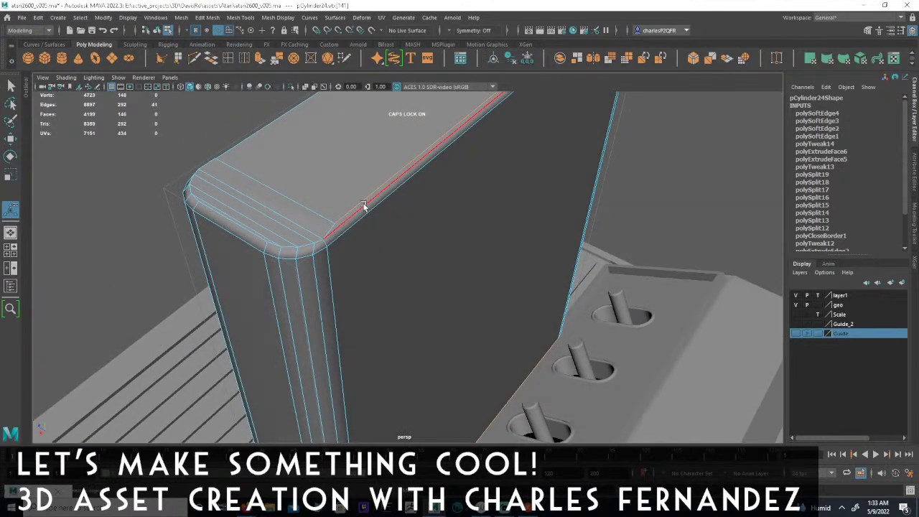
pyautogui.click(372, 210)
pyautogui.keyDown('alt'); pyautogui.moveTo(510, 223); pyautogui.dragTo(338, 366); pyautogui.keyUp('alt')
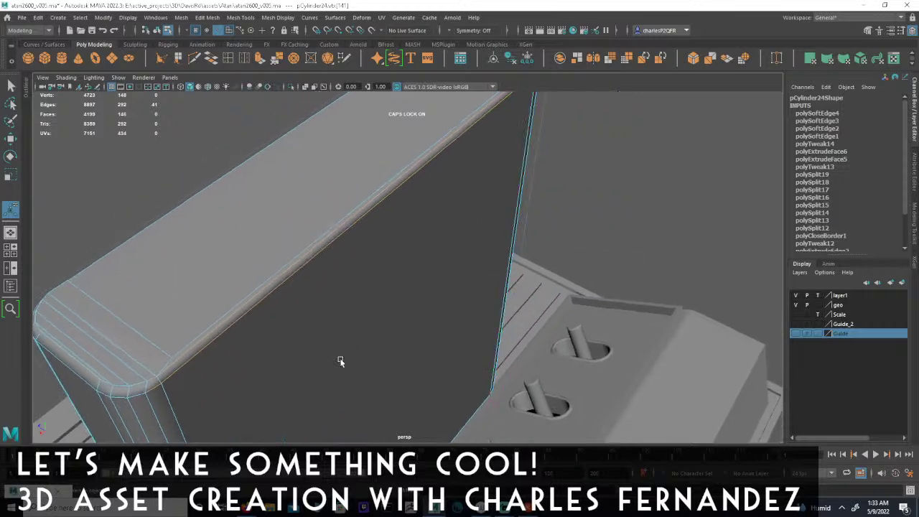
pyautogui.keyDown('alt'); pyautogui.moveTo(460, 225); pyautogui.dragTo(395, 424); pyautogui.keyUp('alt')
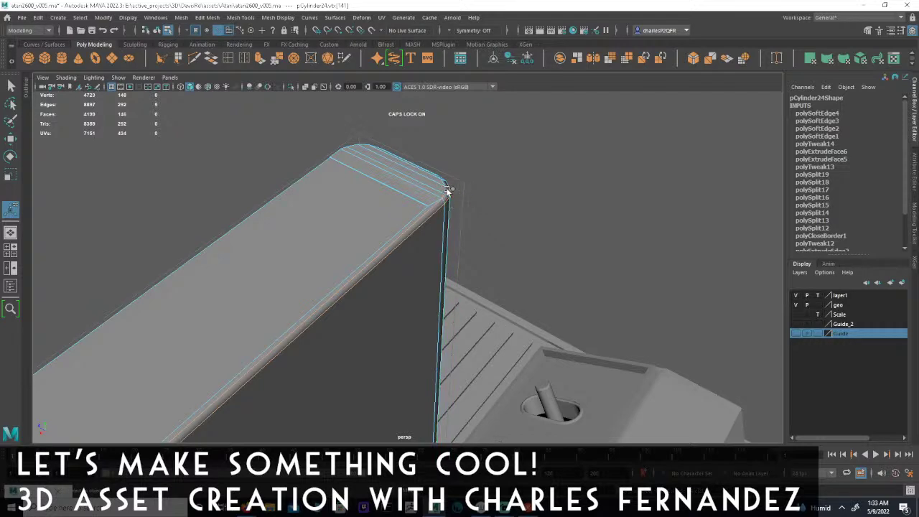
pyautogui.keyDown('alt'); pyautogui.moveTo(452, 273); pyautogui.dragTo(524, 163); pyautogui.keyUp('alt')
pyautogui.keyDown('alt'); pyautogui.moveTo(336, 338); pyautogui.dragTo(444, 237); pyautogui.keyUp('alt')
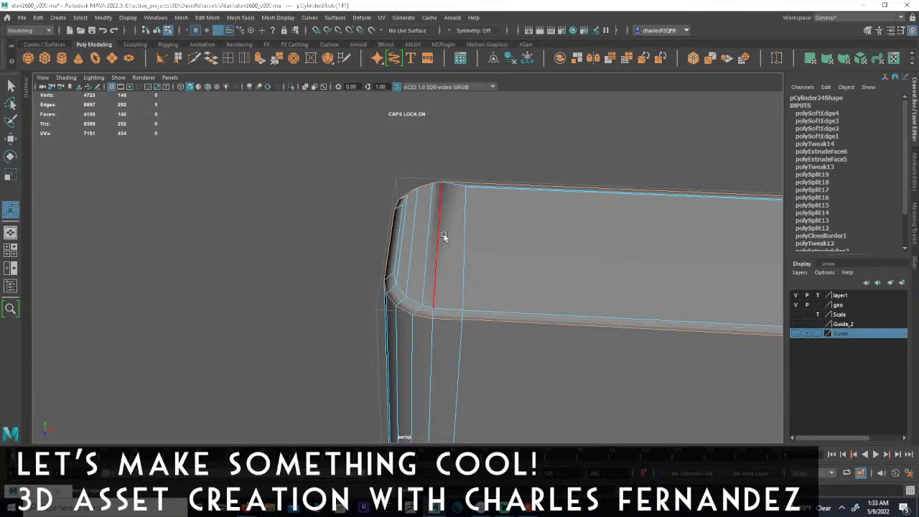
pyautogui.click(331, 21)
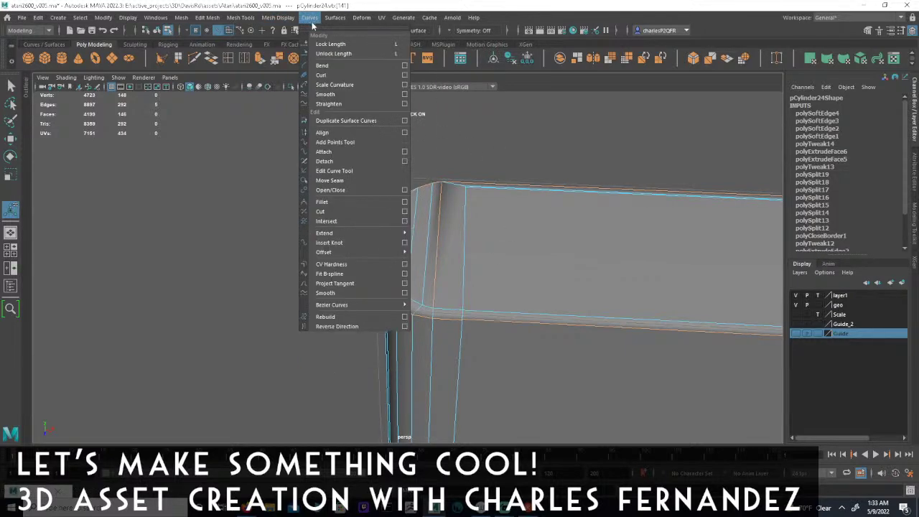
pyautogui.click(296, 99)
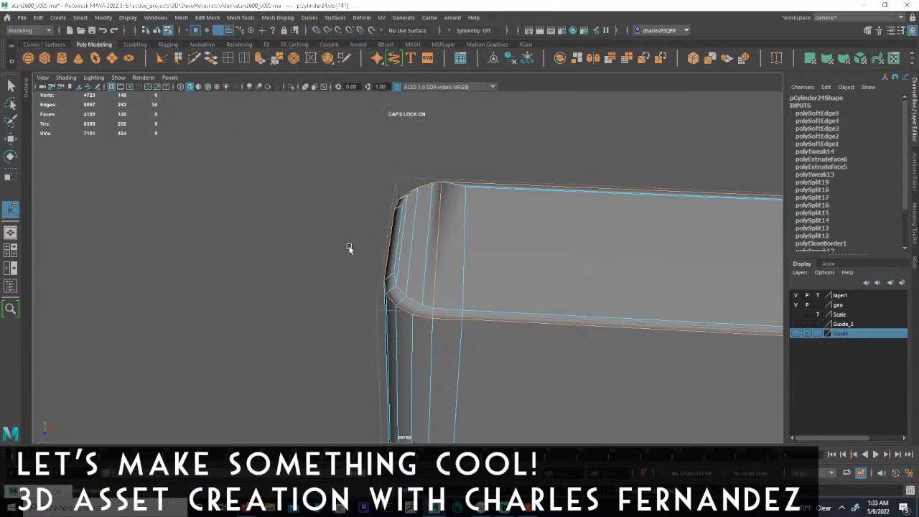
# - Preview the cartridge with smooth mesh display, check it from several sides, and return to the unsmoothed display
pyautogui.click(352, 248)
pyautogui.keyDown('alt'); pyautogui.moveTo(361, 246); pyautogui.dragTo(533, 320); pyautogui.keyUp('alt')
pyautogui.press('3')
pyautogui.keyDown('alt'); pyautogui.moveTo(533, 320); pyautogui.dragTo(467, 280, button='right'); pyautogui.keyUp('alt')
pyautogui.keyDown('alt'); pyautogui.moveTo(427, 257); pyautogui.dragTo(483, 236); pyautogui.keyUp('alt')
pyautogui.keyDown('alt'); pyautogui.moveTo(484, 236); pyautogui.dragTo(543, 310, button='right'); pyautogui.keyUp('alt')
pyautogui.keyDown('alt'); pyautogui.moveTo(544, 309); pyautogui.dragTo(591, 275); pyautogui.keyUp('alt')
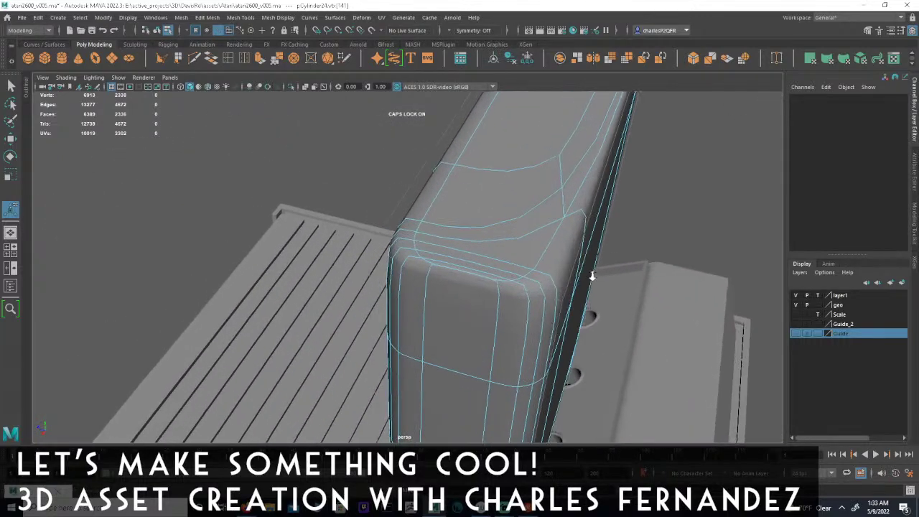
pyautogui.keyDown('alt'); pyautogui.moveTo(505, 256); pyautogui.dragTo(413, 250); pyautogui.keyUp('alt')
pyautogui.keyDown('alt'); pyautogui.moveTo(413, 250); pyautogui.dragTo(435, 249, button='right'); pyautogui.keyUp('alt')
pyautogui.keyDown('alt'); pyautogui.moveTo(436, 249); pyautogui.dragTo(384, 249); pyautogui.keyUp('alt')
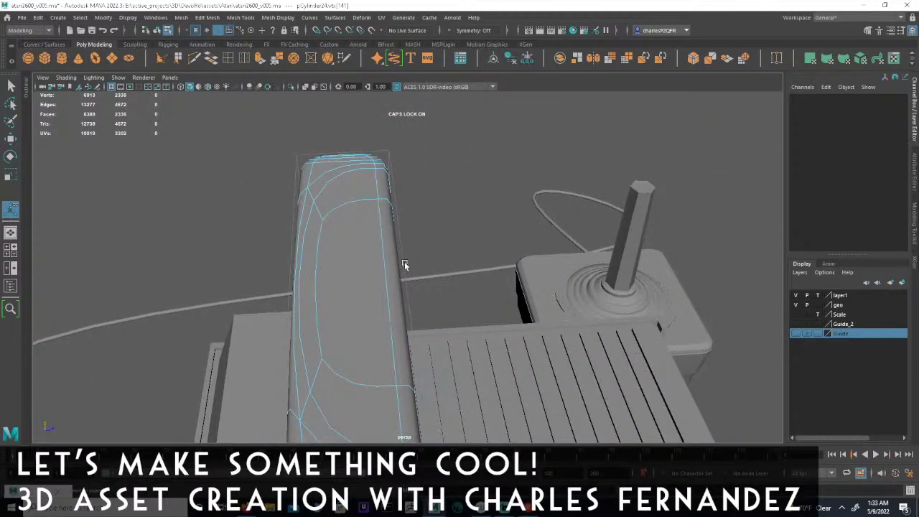
pyautogui.press('1')
pyautogui.keyDown('alt'); pyautogui.moveTo(405, 278); pyautogui.dragTo(388, 297); pyautogui.keyUp('alt')
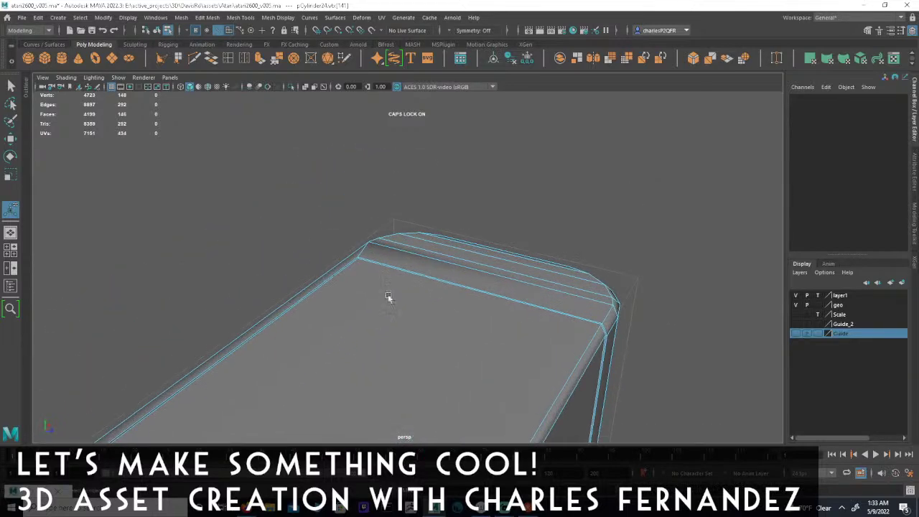
# - Select the cartridge's large flat top face and apply Harden Edge to it
pyautogui.click(358, 260)
pyautogui.keyDown('alt'); pyautogui.moveTo(378, 284); pyautogui.dragTo(477, 291, button='right'); pyautogui.keyUp('alt')
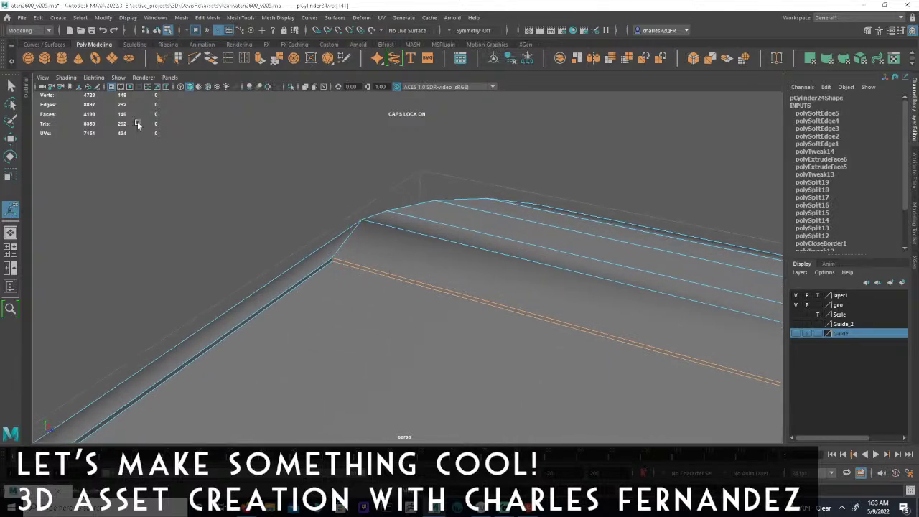
pyautogui.click(228, 31)
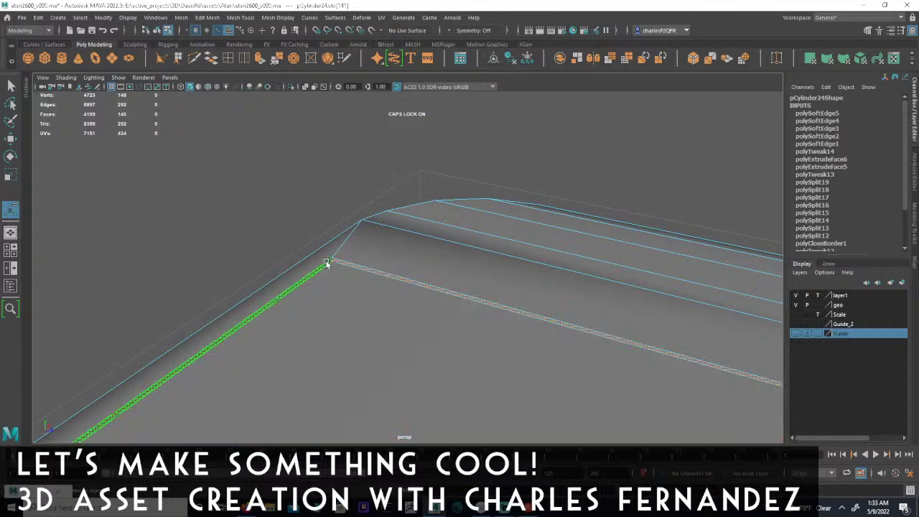
pyautogui.keyDown('alt'); pyautogui.moveTo(271, 323); pyautogui.dragTo(216, 341); pyautogui.keyUp('alt')
pyautogui.keyDown('alt'); pyautogui.moveTo(217, 340); pyautogui.dragTo(477, 337, button='middle'); pyautogui.keyUp('alt')
pyautogui.keyDown('alt'); pyautogui.moveTo(477, 337); pyautogui.dragTo(317, 335, button='right'); pyautogui.keyUp('alt')
pyautogui.keyDown('alt'); pyautogui.moveTo(318, 336); pyautogui.dragTo(536, 328, button='middle'); pyautogui.keyUp('alt')
pyautogui.keyDown('alt'); pyautogui.moveTo(536, 328); pyautogui.dragTo(378, 314, button='right'); pyautogui.keyUp('alt')
pyautogui.keyDown('alt'); pyautogui.moveTo(378, 315); pyautogui.dragTo(503, 319, button='middle'); pyautogui.keyUp('alt')
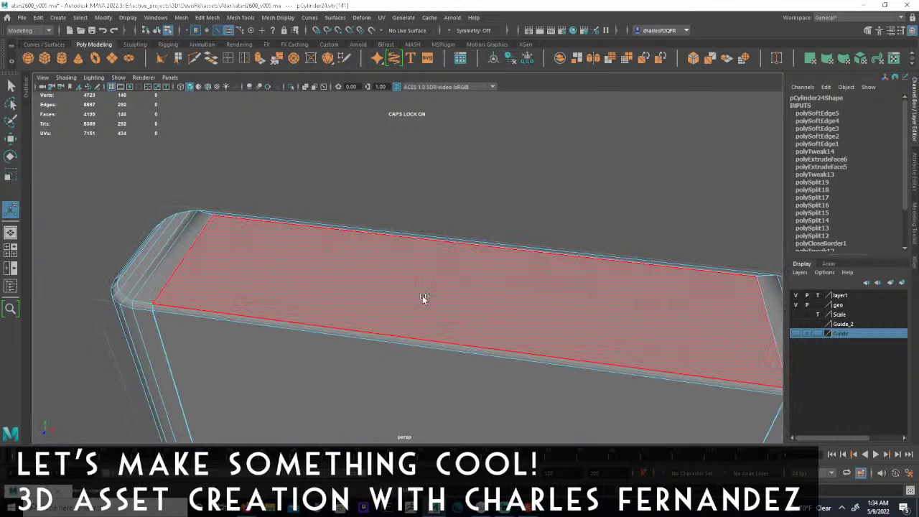
pyautogui.click(422, 298)
pyautogui.click(281, 19)
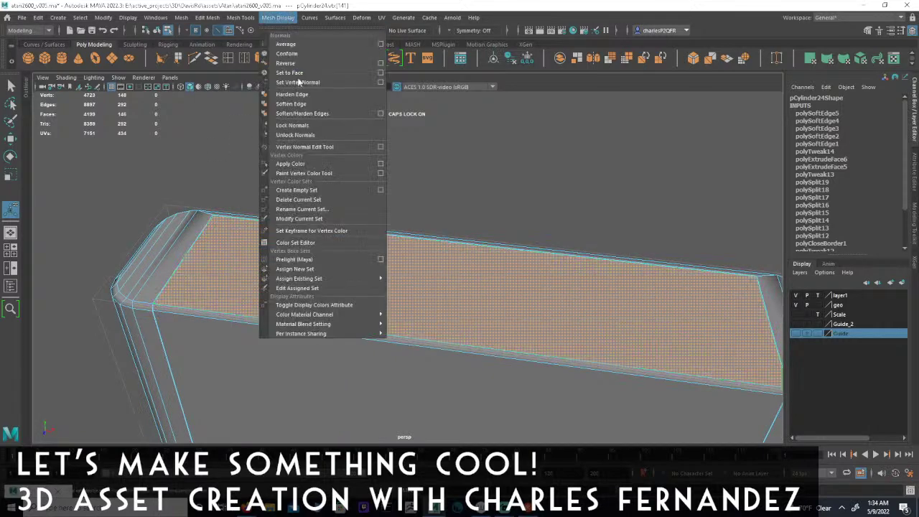
pyautogui.click(300, 97)
pyautogui.keyDown('alt'); pyautogui.moveTo(238, 208); pyautogui.dragTo(320, 186); pyautogui.keyUp('alt')
# - In the side view, select the vertices along the cartridge's top rim and scale them vertically to level them
pyautogui.keyDown('alt'); pyautogui.moveTo(227, 188); pyautogui.dragTo(545, 230); pyautogui.keyUp('alt')
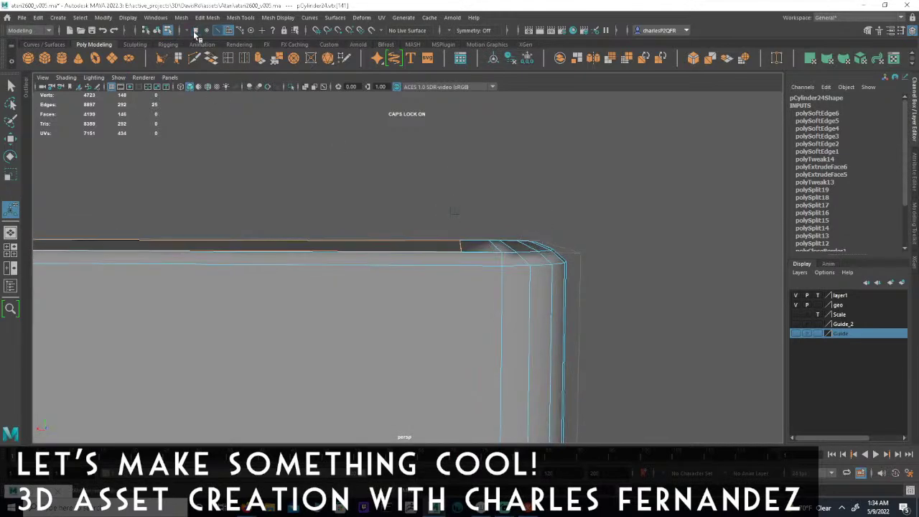
pyautogui.moveTo(486, 257); pyautogui.dragTo(486, 256)
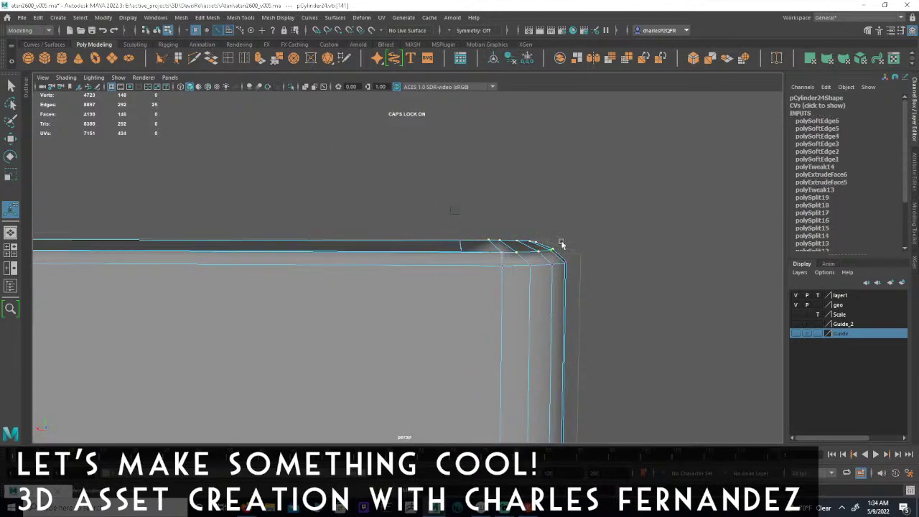
pyautogui.press('space')
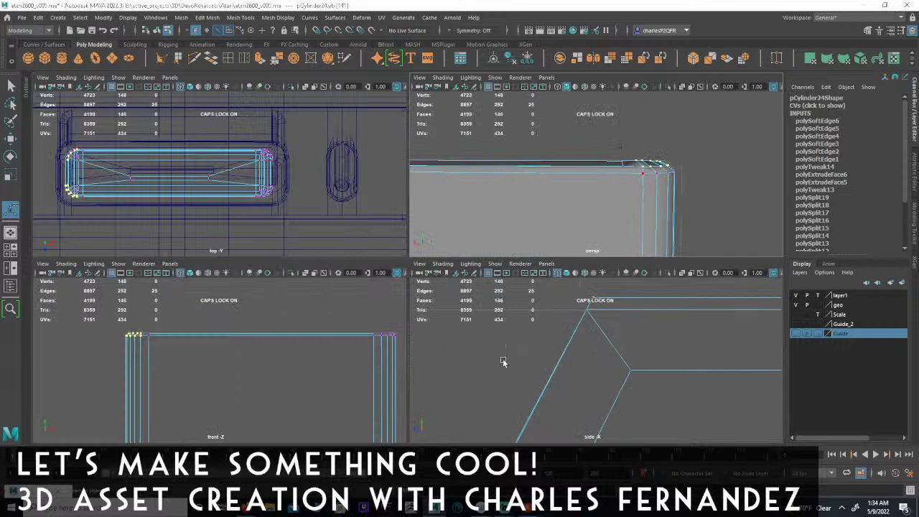
pyautogui.press('space')
pyautogui.keyDown('alt'); pyautogui.moveTo(585, 290); pyautogui.dragTo(468, 376, button='middle'); pyautogui.keyUp('alt')
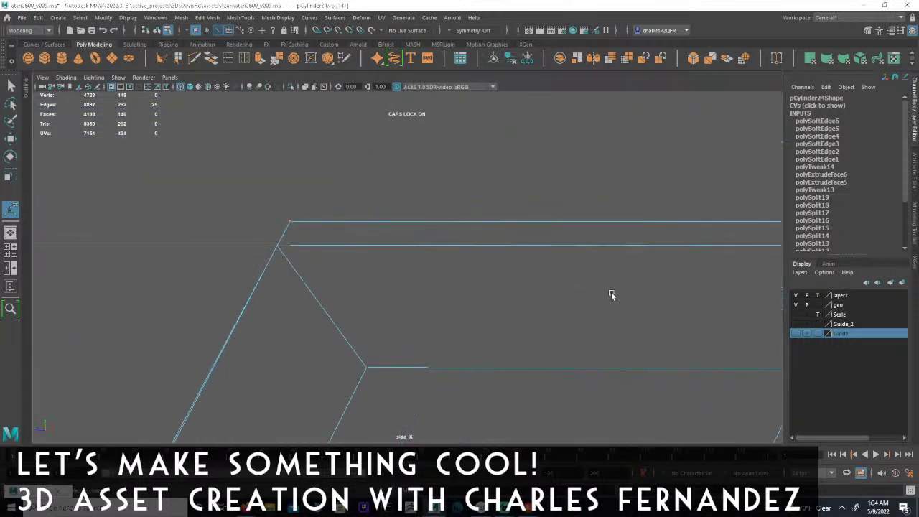
pyautogui.keyDown('alt'); pyautogui.moveTo(676, 282); pyautogui.dragTo(385, 287, button='right'); pyautogui.keyUp('alt')
pyautogui.keyDown('alt'); pyautogui.moveTo(572, 287); pyautogui.dragTo(466, 288, button='middle'); pyautogui.keyUp('alt')
pyautogui.keyDown('alt'); pyautogui.moveTo(550, 288); pyautogui.dragTo(822, 296, button='right'); pyautogui.keyUp('alt')
pyautogui.keyDown('alt'); pyautogui.moveTo(360, 257); pyautogui.dragTo(526, 262, button='middle'); pyautogui.keyUp('alt')
pyautogui.keyDown('alt'); pyautogui.moveTo(575, 264); pyautogui.dragTo(820, 277, button='right'); pyautogui.keyUp('alt')
pyautogui.keyDown('alt'); pyautogui.moveTo(447, 279); pyautogui.dragTo(459, 244, button='middle'); pyautogui.keyUp('alt')
pyautogui.keyDown('alt'); pyautogui.moveTo(460, 244); pyautogui.dragTo(696, 246, button='right'); pyautogui.keyUp('alt')
pyautogui.keyDown('alt'); pyautogui.moveTo(460, 214); pyautogui.dragTo(369, 212, button='middle'); pyautogui.keyUp('alt')
pyautogui.keyDown('alt'); pyautogui.moveTo(368, 212); pyautogui.dragTo(502, 218, button='right'); pyautogui.keyUp('alt')
pyautogui.moveTo(443, 185); pyautogui.dragTo(726, 218)
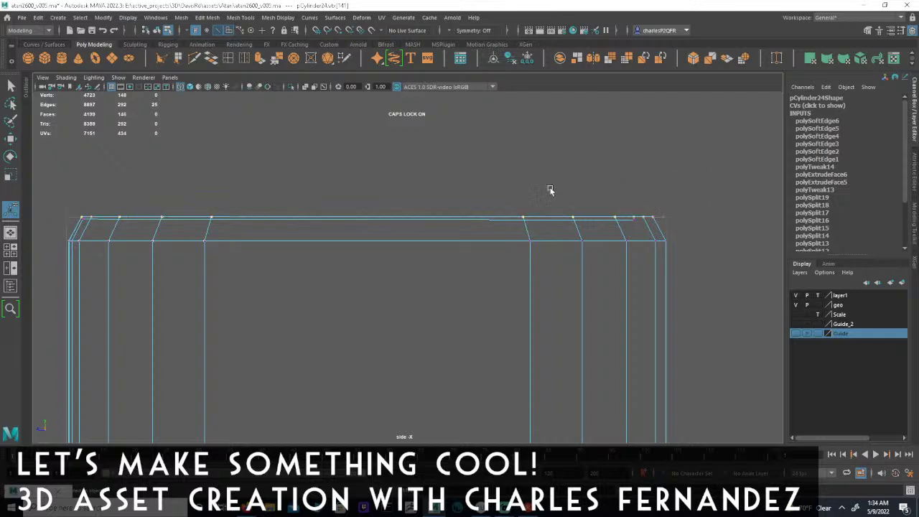
pyautogui.press('w')
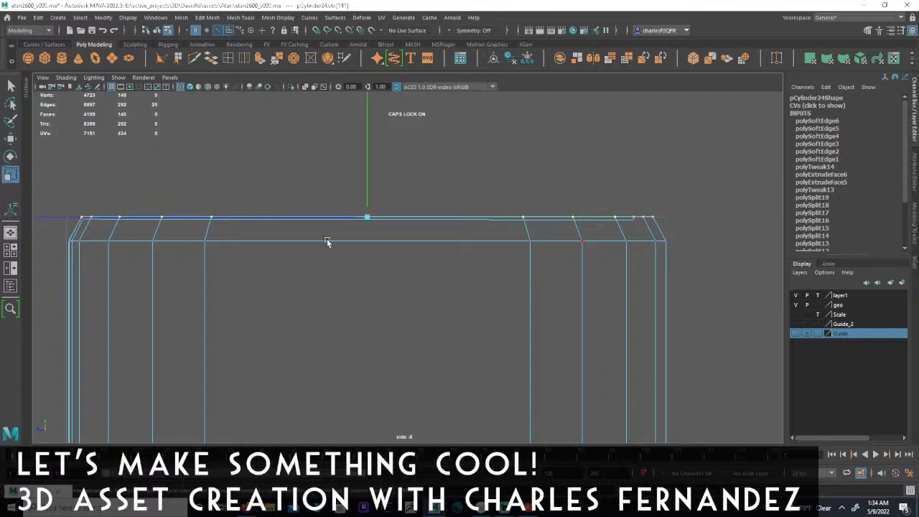
pyautogui.keyDown('alt'); pyautogui.moveTo(415, 166); pyautogui.dragTo(474, 278, button='middle'); pyautogui.keyUp('alt')
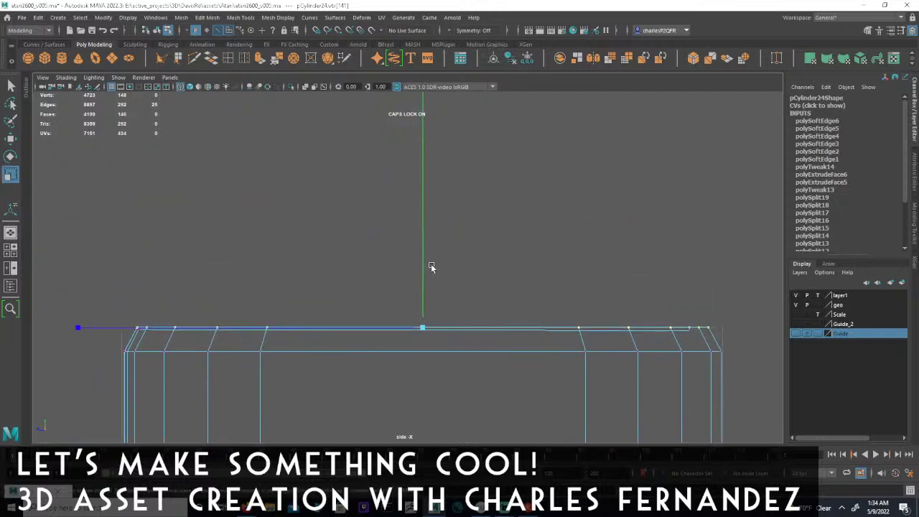
pyautogui.press('-')
pyautogui.moveTo(423, 157); pyautogui.dragTo(419, 296)
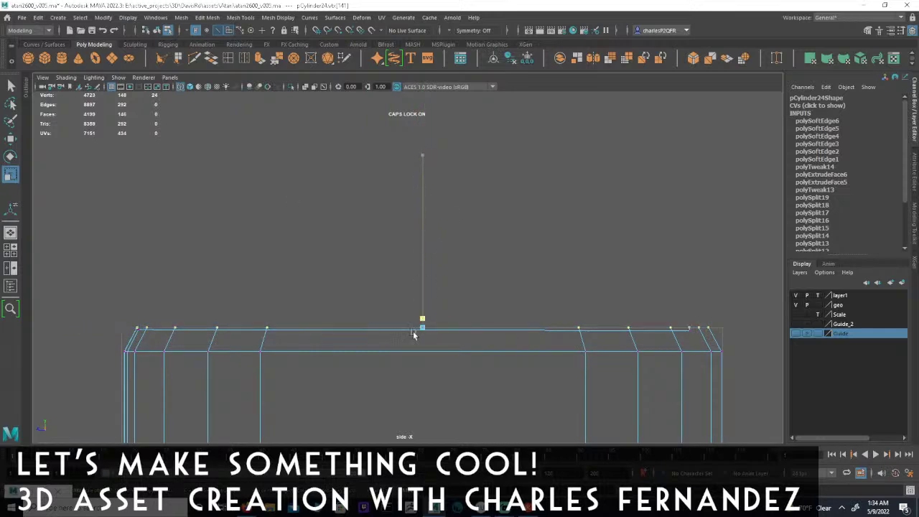
pyautogui.moveTo(423, 328); pyautogui.dragTo(424, 328)
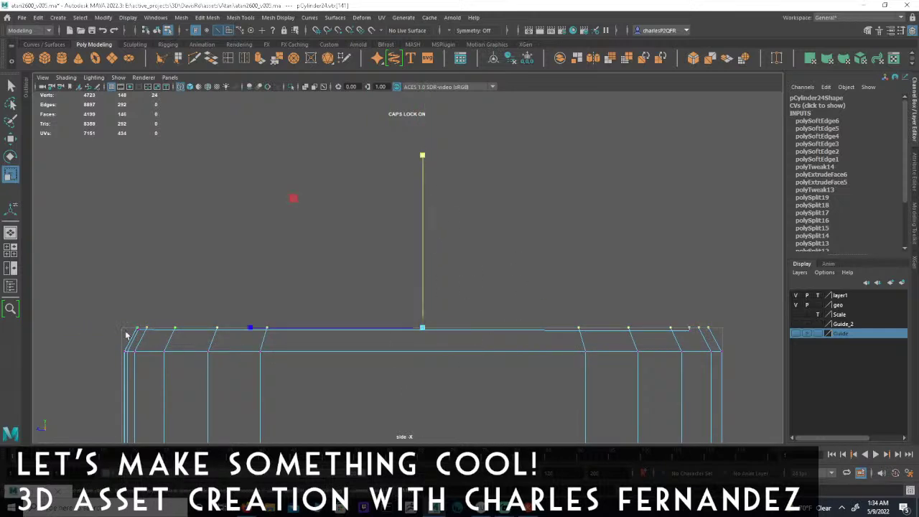
# - Select the four inner corner vertices of the flat top face and scale them vertically to level them
pyautogui.moveTo(185, 340); pyautogui.dragTo(716, 332)
pyautogui.moveTo(424, 155); pyautogui.dragTo(424, 452)
pyautogui.press('e')
pyautogui.press('w')
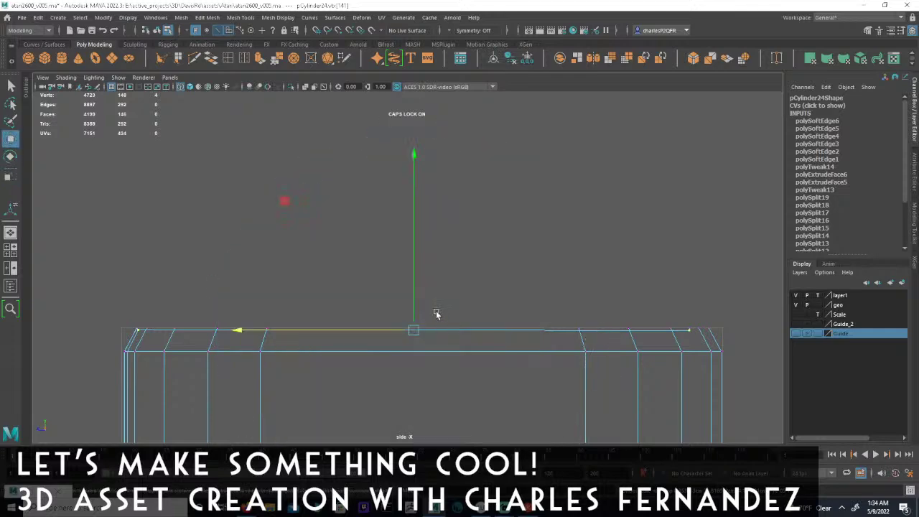
pyautogui.press('r')
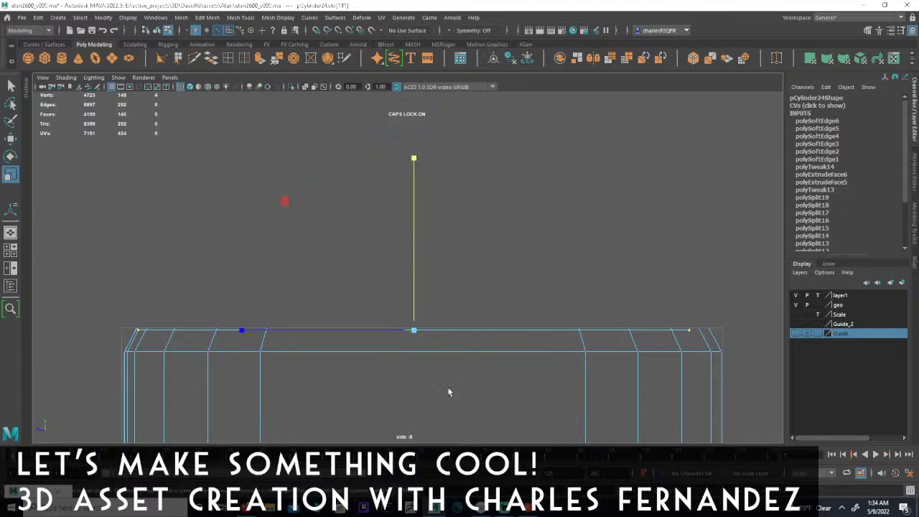
# - Examine the cartridge's rounded top corner and the shading beside the flat top face in the perspective view
pyautogui.press('space')
pyautogui.press('space')
pyautogui.keyDown('alt'); pyautogui.moveTo(606, 192); pyautogui.dragTo(584, 186); pyautogui.keyUp('alt')
pyautogui.keyDown('alt'); pyautogui.moveTo(540, 255); pyautogui.dragTo(517, 245); pyautogui.keyUp('alt')
pyautogui.keyDown('alt'); pyautogui.moveTo(465, 251); pyautogui.dragTo(663, 249, button='right'); pyautogui.keyUp('alt')
pyautogui.keyDown('alt'); pyautogui.moveTo(662, 249); pyautogui.dragTo(568, 265); pyautogui.keyUp('alt')
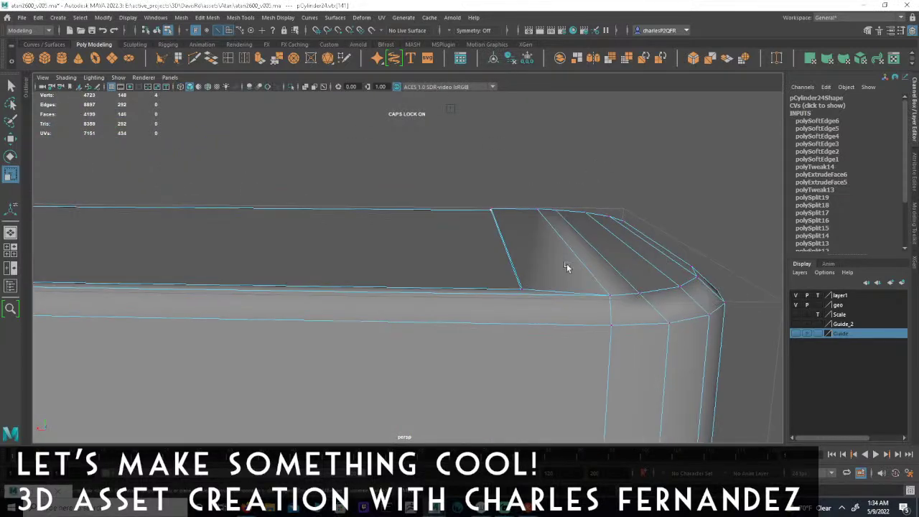
pyautogui.keyDown('alt'); pyautogui.moveTo(627, 251); pyautogui.dragTo(584, 195); pyautogui.keyUp('alt')
pyautogui.keyDown('alt'); pyautogui.moveTo(508, 189); pyautogui.dragTo(634, 154); pyautogui.keyUp('alt')
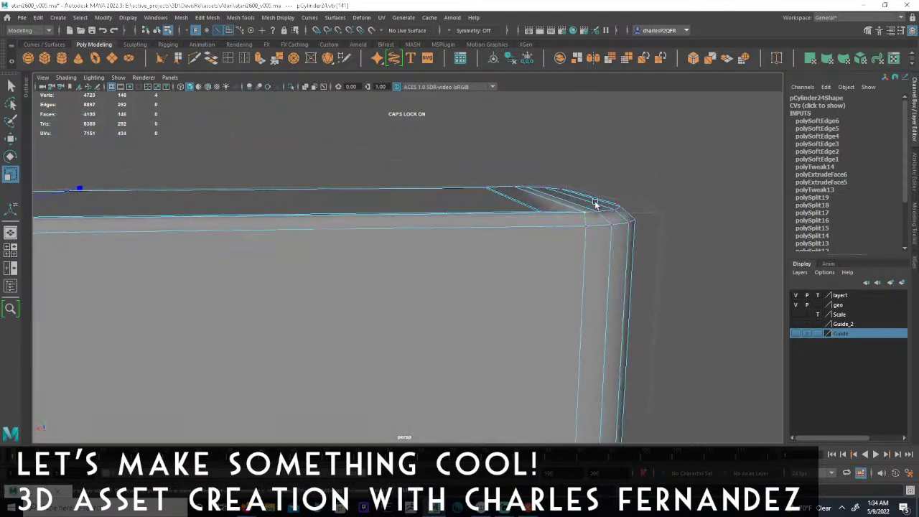
# - In the front view, level the top-rim vertices by scaling them vertically, and select the flat face's inner corner vertices
pyautogui.press('space')
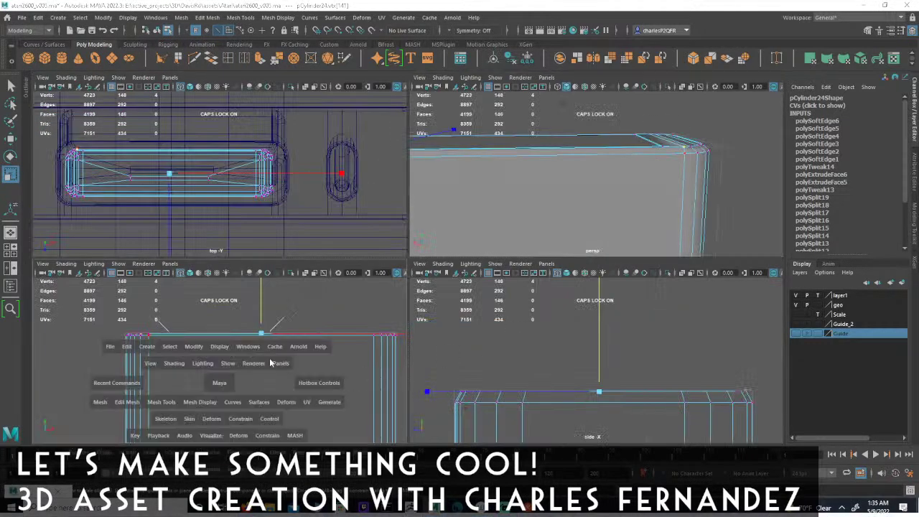
pyautogui.press('space')
pyautogui.keyDown('alt'); pyautogui.moveTo(447, 330); pyautogui.dragTo(348, 405, button='middle'); pyautogui.keyUp('alt')
pyautogui.keyDown('alt'); pyautogui.moveTo(348, 405); pyautogui.dragTo(543, 410, button='right'); pyautogui.keyUp('alt')
pyautogui.keyDown('alt'); pyautogui.moveTo(411, 361); pyautogui.dragTo(692, 372, button='middle'); pyautogui.keyUp('alt')
pyautogui.keyDown('alt'); pyautogui.moveTo(693, 372); pyautogui.dragTo(727, 382, button='right'); pyautogui.keyUp('alt')
pyautogui.keyDown('alt'); pyautogui.moveTo(427, 382); pyautogui.dragTo(535, 382, button='middle'); pyautogui.keyUp('alt')
pyautogui.keyDown('alt'); pyautogui.moveTo(535, 382); pyautogui.dragTo(568, 386, button='right'); pyautogui.keyUp('alt')
pyautogui.keyDown('alt'); pyautogui.moveTo(568, 387); pyautogui.dragTo(489, 342, button='middle'); pyautogui.keyUp('alt')
pyautogui.keyDown('alt'); pyautogui.moveTo(489, 343); pyautogui.dragTo(617, 332, button='right'); pyautogui.keyUp('alt')
pyautogui.keyDown('alt'); pyautogui.moveTo(378, 288); pyautogui.dragTo(420, 329, button='middle'); pyautogui.keyUp('alt')
pyautogui.keyDown('alt'); pyautogui.moveTo(421, 328); pyautogui.dragTo(744, 322, button='right'); pyautogui.keyUp('alt')
pyautogui.moveTo(484, 318)
pyautogui.keyDown('alt'); pyautogui.mouseDown(button='middle')
pyautogui.moveTo(357, 312)
pyautogui.moveTo(490, 311)
pyautogui.mouseUp(button='middle'); pyautogui.keyUp('alt')
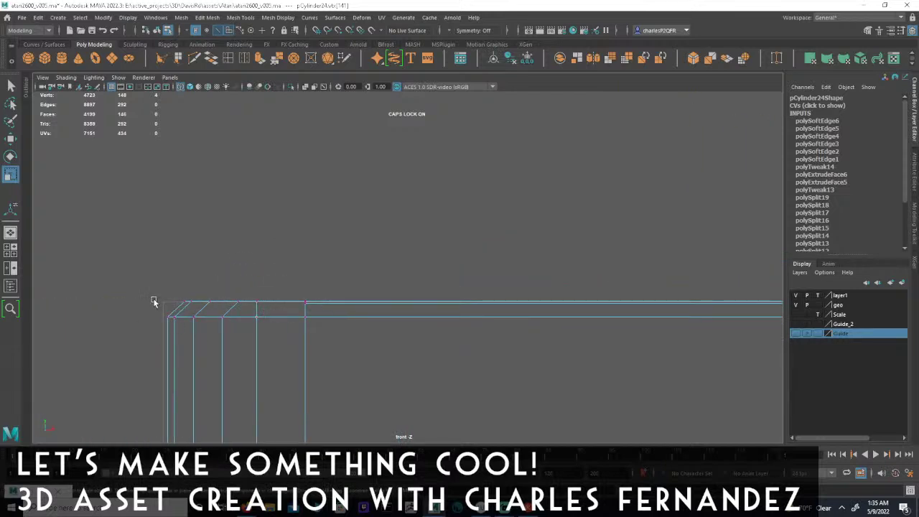
pyautogui.moveTo(361, 288); pyautogui.dragTo(385, 305)
pyautogui.keyDown('alt'); pyautogui.moveTo(543, 333); pyautogui.dragTo(352, 327, button='right'); pyautogui.keyUp('alt')
pyautogui.keyDown('alt'); pyautogui.moveTo(772, 316); pyautogui.dragTo(400, 314, button='middle'); pyautogui.keyUp('alt')
pyautogui.keyDown('alt'); pyautogui.moveTo(639, 312); pyautogui.dragTo(620, 314, button='middle'); pyautogui.keyUp('alt')
pyautogui.keyDown('alt'); pyautogui.moveTo(620, 314); pyautogui.dragTo(744, 320, button='right'); pyautogui.keyUp('alt')
pyautogui.keyDown('alt'); pyautogui.moveTo(743, 319); pyautogui.dragTo(657, 299, button='middle'); pyautogui.keyUp('alt')
pyautogui.keyDown('alt'); pyautogui.moveTo(657, 299); pyautogui.dragTo(767, 313, button='right'); pyautogui.keyUp('alt')
pyautogui.scroll(3, 736, 297)
pyautogui.moveTo(729, 236); pyautogui.dragTo(313, 288)
pyautogui.press('f')
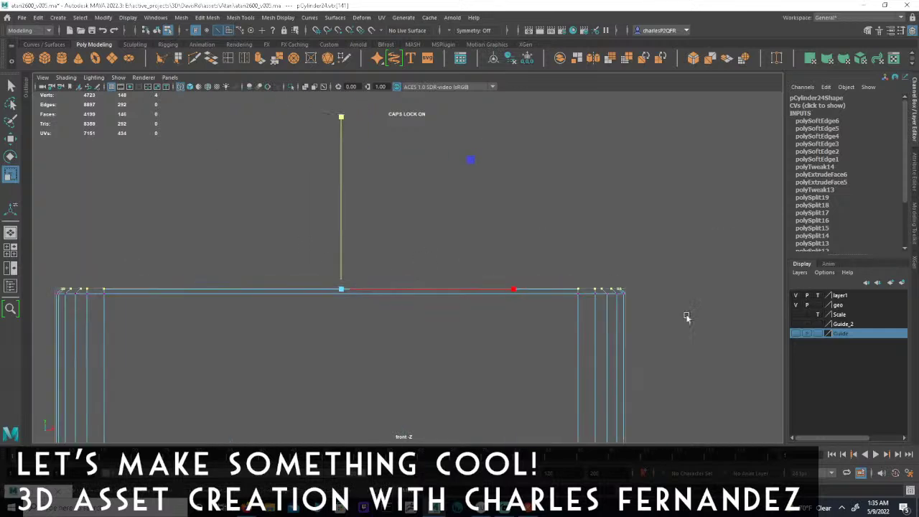
pyautogui.moveTo(428, 157); pyautogui.dragTo(412, 378)
pyautogui.press('w')
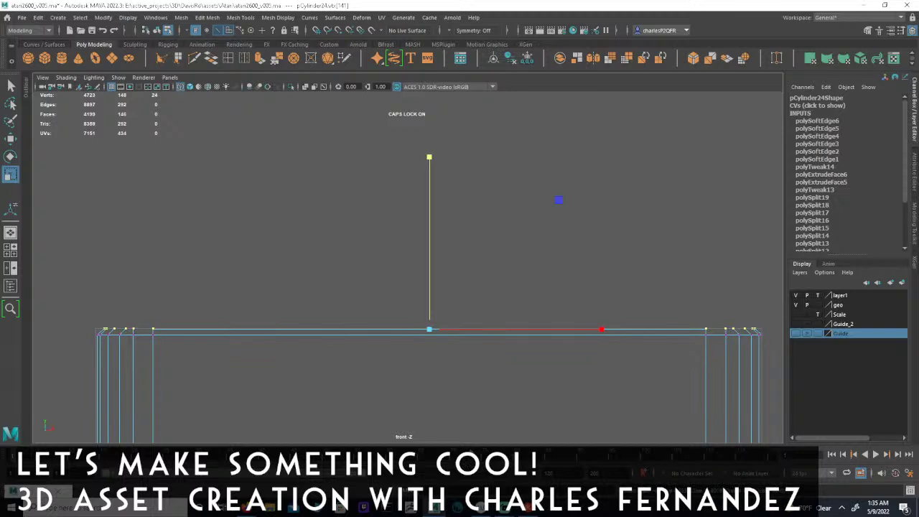
pyautogui.press('e')
pyautogui.press('r')
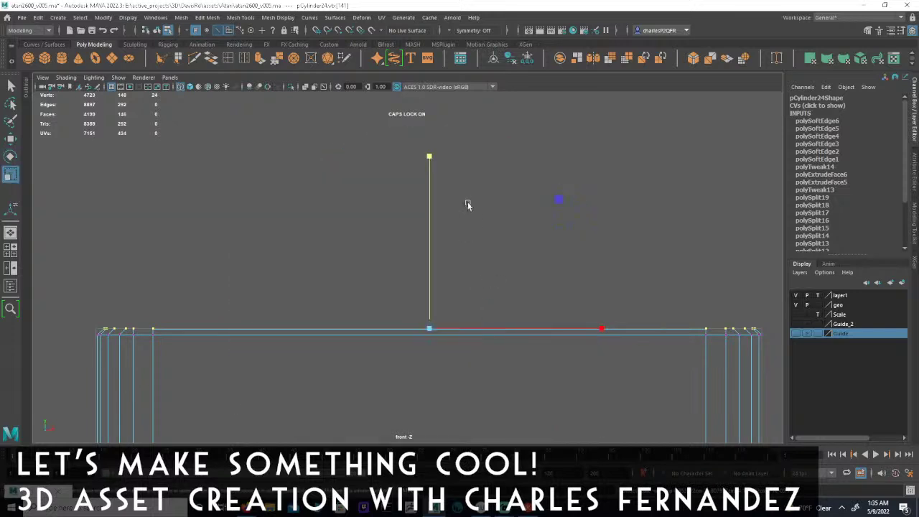
pyautogui.moveTo(429, 153); pyautogui.dragTo(433, 187)
pyautogui.moveTo(74, 307); pyautogui.dragTo(777, 335)
pyautogui.press('e')
pyautogui.press('w')
# - Select the edges bordering the cartridge's flat top face in the perspective view and apply Harden Edge to them
pyautogui.press('space')
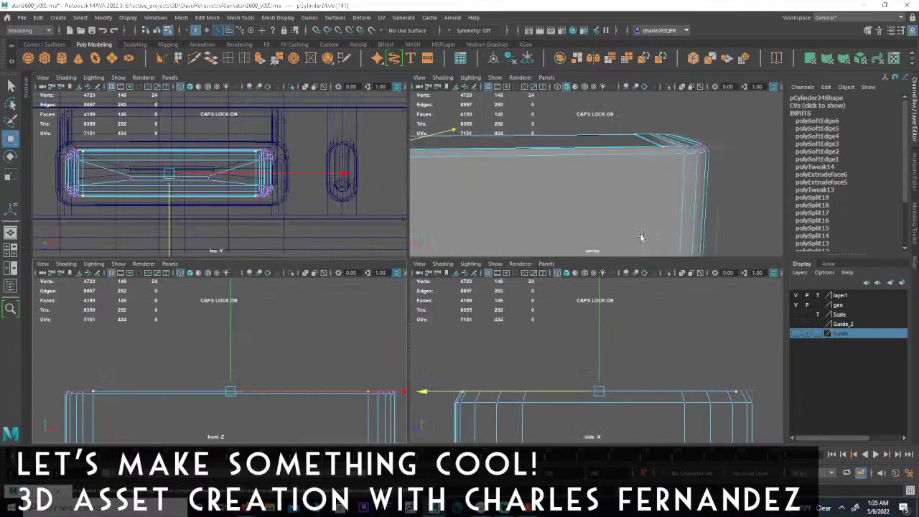
pyautogui.press('space')
pyautogui.keyDown('alt'); pyautogui.moveTo(573, 189); pyautogui.dragTo(757, 199); pyautogui.keyUp('alt')
pyautogui.keyDown('alt'); pyautogui.moveTo(432, 201); pyautogui.dragTo(589, 218, button='middle'); pyautogui.keyUp('alt')
pyautogui.keyDown('alt'); pyautogui.moveTo(589, 219); pyautogui.dragTo(793, 239, button='right'); pyautogui.keyUp('alt')
pyautogui.keyDown('alt'); pyautogui.moveTo(794, 239); pyautogui.dragTo(565, 248); pyautogui.keyUp('alt')
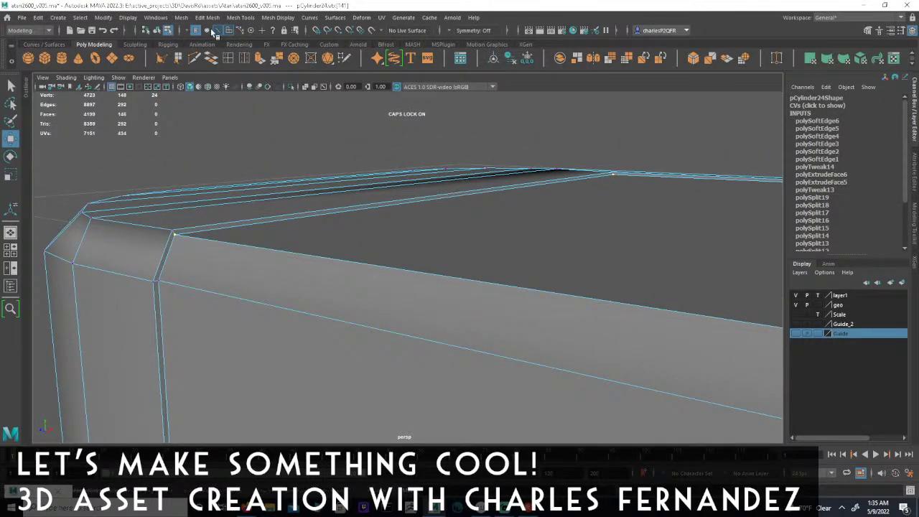
pyautogui.doubleClick(166, 251)
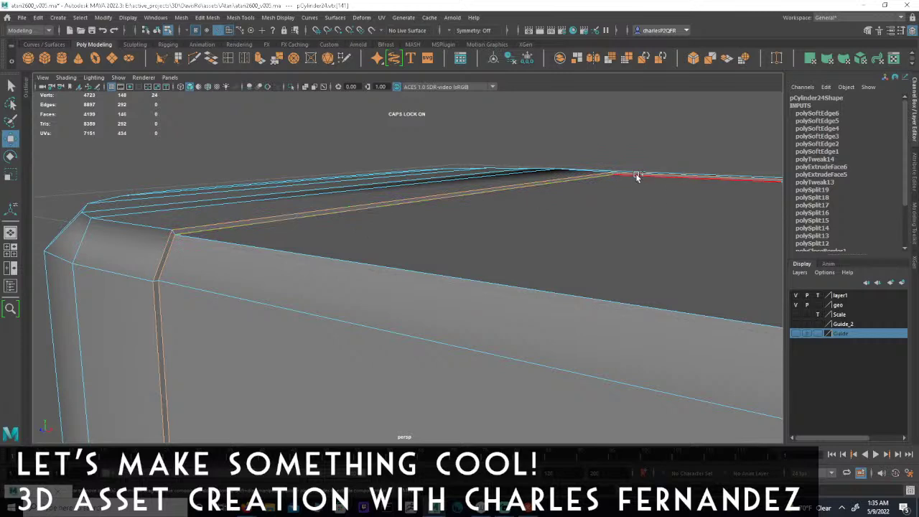
pyautogui.keyDown('alt'); pyautogui.moveTo(677, 195); pyautogui.dragTo(348, 223); pyautogui.keyUp('alt')
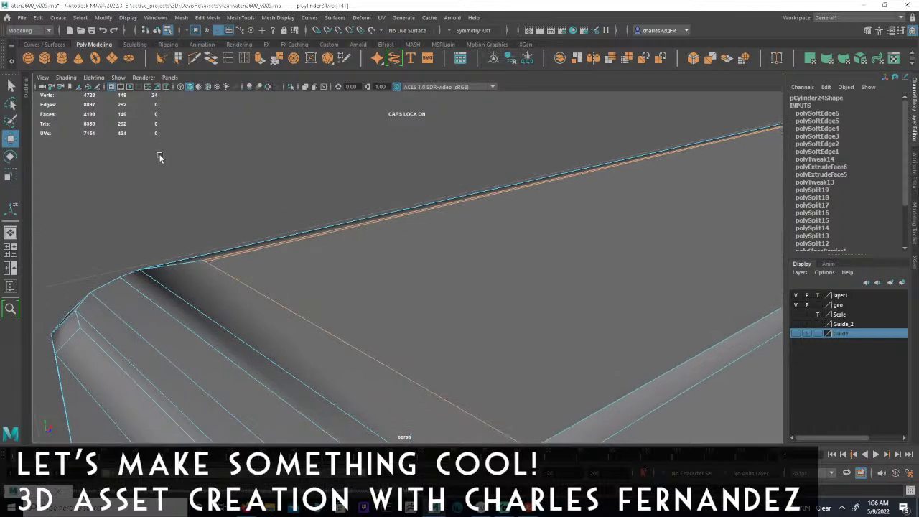
pyautogui.click(284, 17)
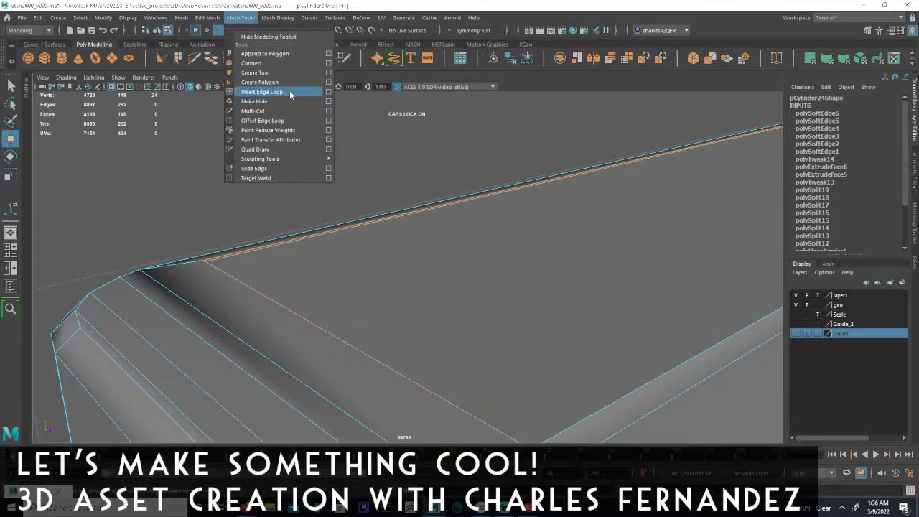
pyautogui.moveTo(264, 11)
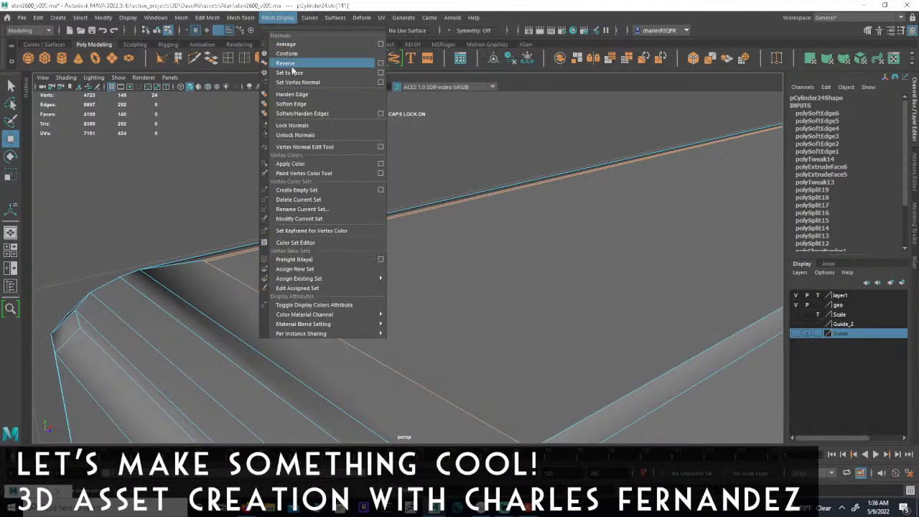
pyautogui.click(287, 96)
# - Delete the two edges crossing the rounded end of the top surface nearest the flat face's border
pyautogui.keyDown('alt'); pyautogui.moveTo(267, 304); pyautogui.dragTo(445, 305); pyautogui.keyUp('alt')
pyautogui.click(389, 301)
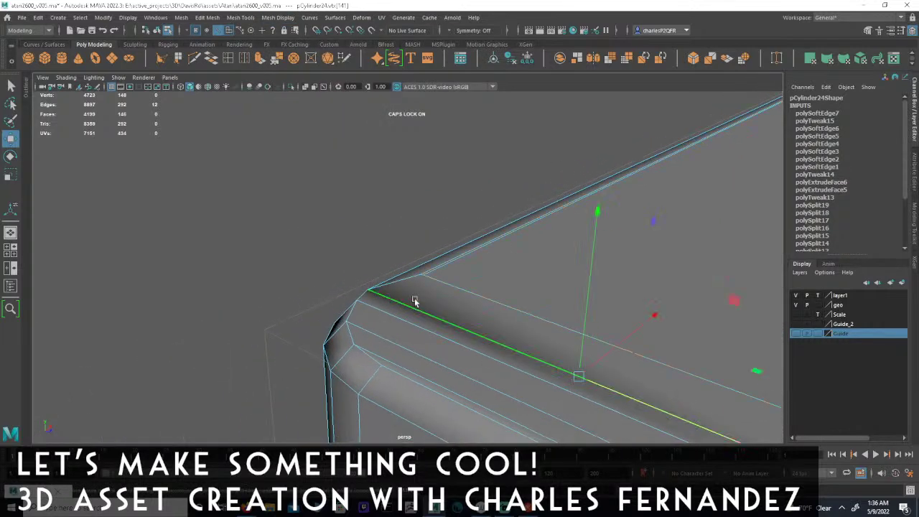
pyautogui.press('Delete')
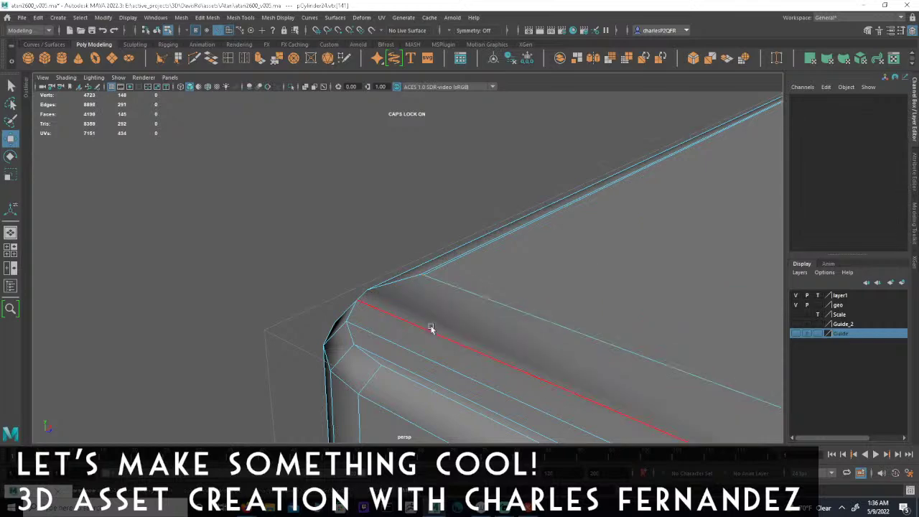
pyautogui.keyDown('alt'); pyautogui.moveTo(527, 304); pyautogui.dragTo(502, 293); pyautogui.keyUp('alt')
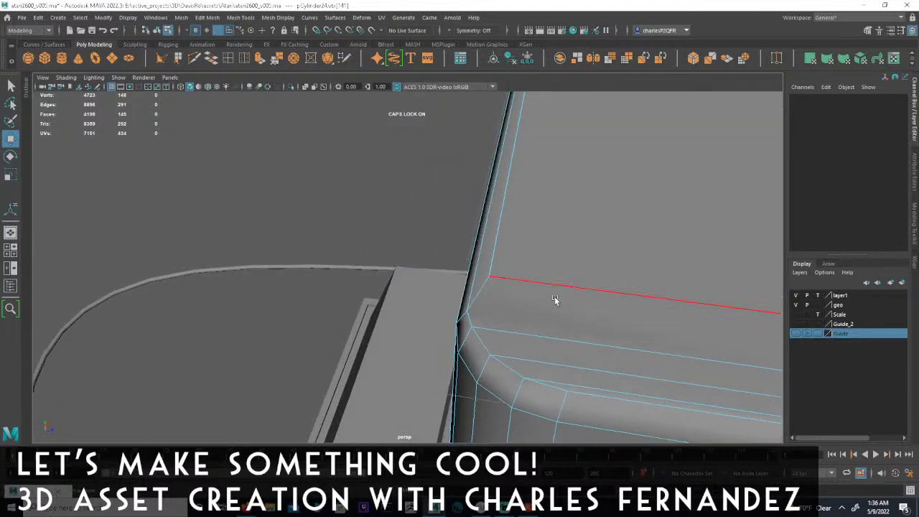
pyautogui.keyDown('alt'); pyautogui.moveTo(606, 324); pyautogui.dragTo(381, 292); pyautogui.keyUp('alt')
pyautogui.keyDown('alt'); pyautogui.moveTo(382, 292); pyautogui.dragTo(508, 319, button='right'); pyautogui.keyUp('alt')
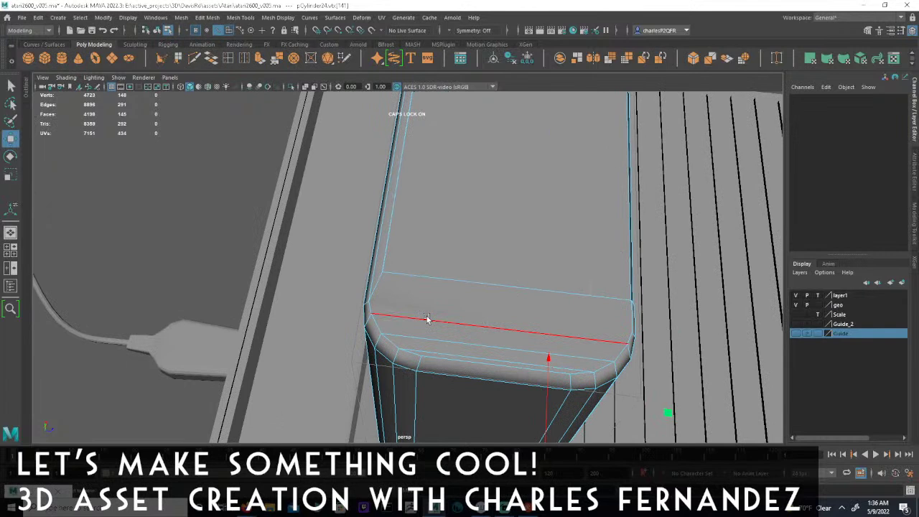
pyautogui.click(427, 319)
pyautogui.press('Delete')
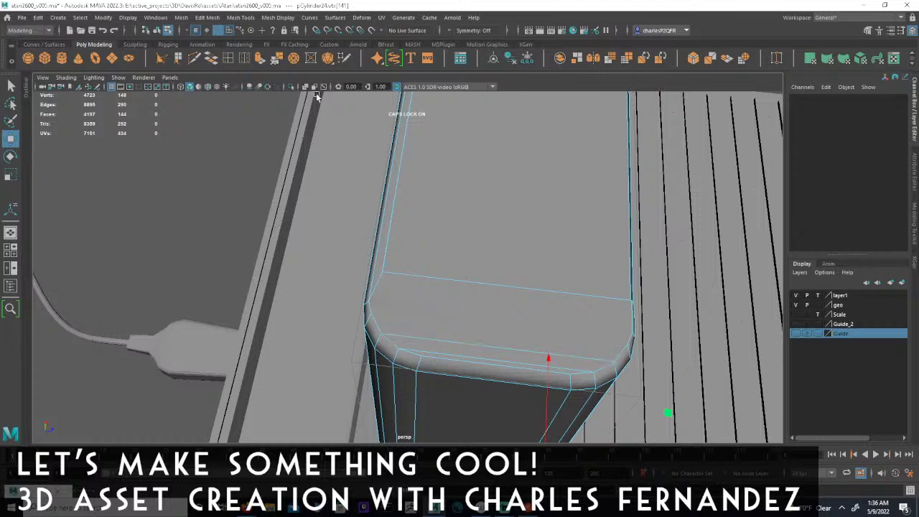
# - Try to cut a new edge across the rounded end of the top surface with the Multi-Cut tool
pyautogui.click(193, 58)
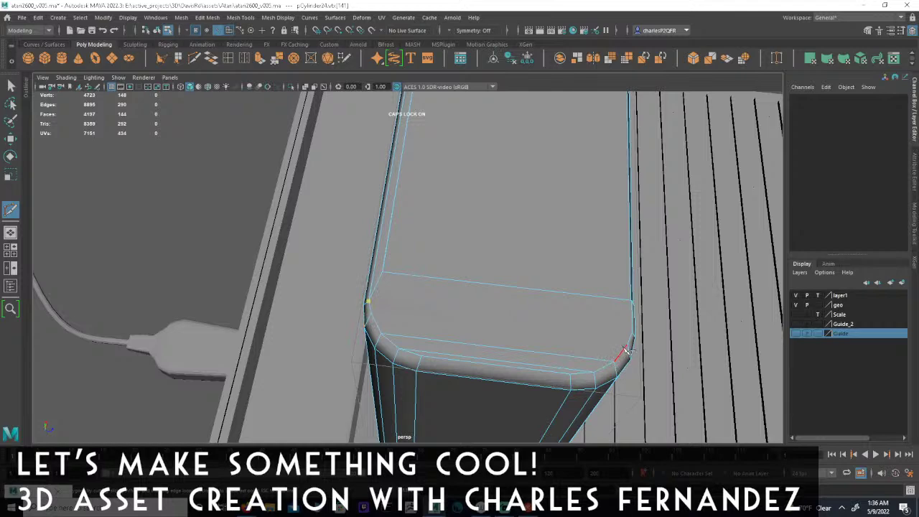
pyautogui.rightClick(532, 320)
pyautogui.keyDown('alt'); pyautogui.moveTo(564, 326); pyautogui.dragTo(412, 303); pyautogui.keyUp('alt')
pyautogui.keyDown('ctrl'); pyautogui.keyDown('shift'); pyautogui.click(359, 260); pyautogui.keyUp('shift'); pyautogui.keyUp('ctrl')
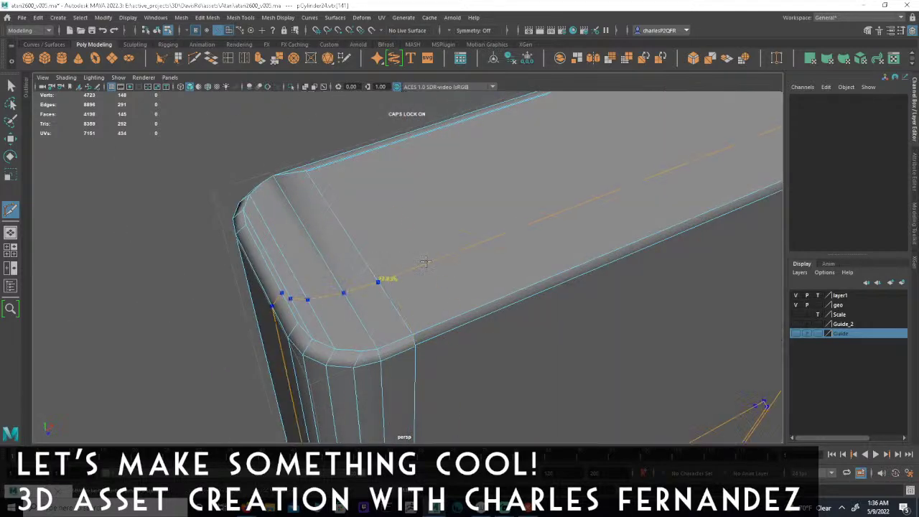
pyautogui.keyDown('alt'); pyautogui.moveTo(431, 266); pyautogui.dragTo(419, 298); pyautogui.keyUp('alt')
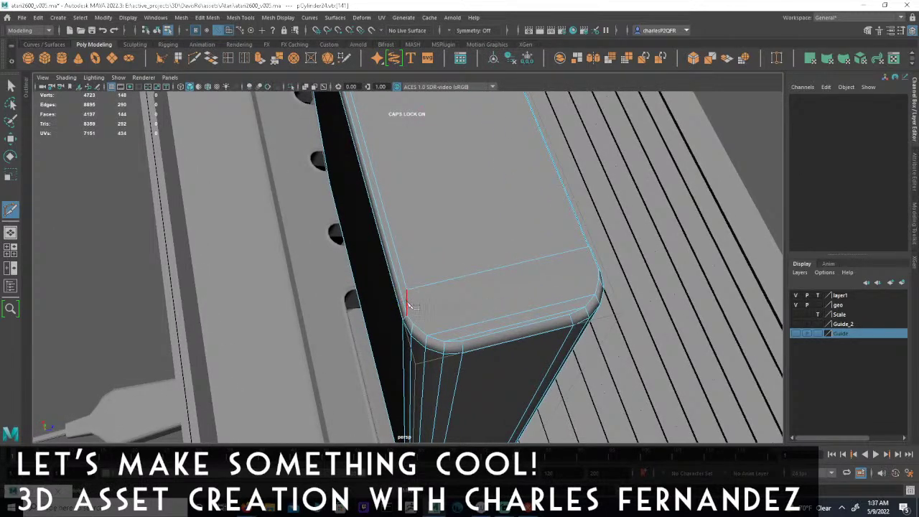
# - Multi-Cut an edge at both corners of the rounded end, linking the flat face's border corners to the nearest remaining cross edge
pyautogui.rightClick(357, 337)
pyautogui.keyDown('alt'); pyautogui.moveTo(614, 310); pyautogui.dragTo(583, 321); pyautogui.keyUp('alt')
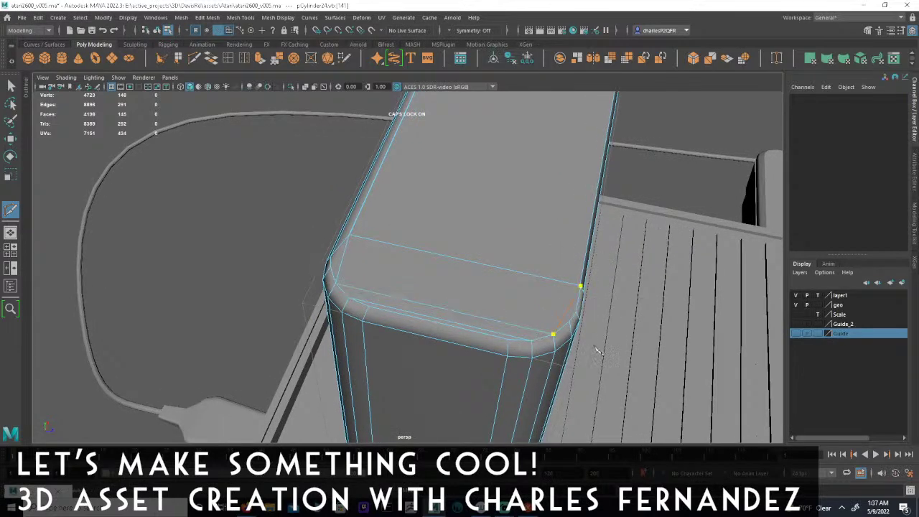
pyautogui.keyDown('alt'); pyautogui.moveTo(346, 297); pyautogui.dragTo(443, 273); pyautogui.keyUp('alt')
pyautogui.keyDown('alt'); pyautogui.moveTo(517, 297); pyautogui.dragTo(704, 311, button='right'); pyautogui.keyUp('alt')
pyautogui.click(731, 298)
pyautogui.keyDown('alt'); pyautogui.moveTo(711, 316); pyautogui.dragTo(501, 304); pyautogui.keyUp('alt')
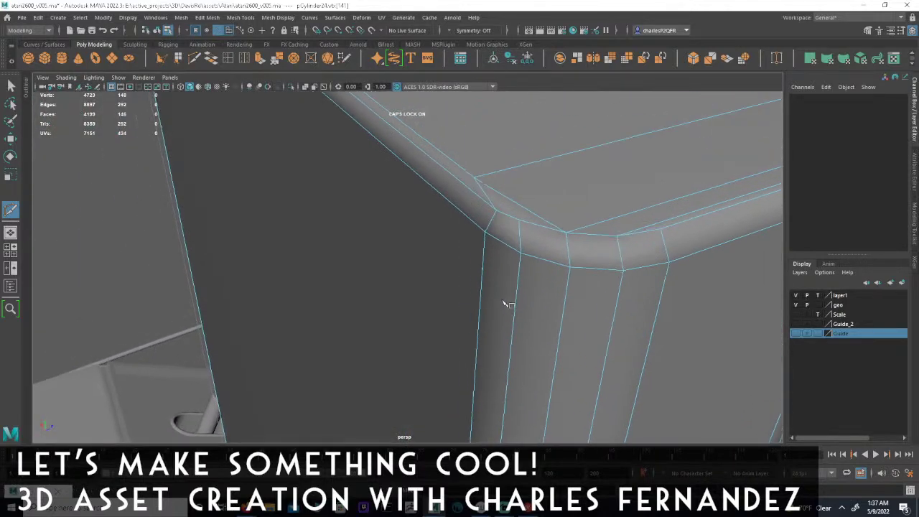
pyautogui.keyDown('alt'); pyautogui.moveTo(304, 206); pyautogui.dragTo(474, 219); pyautogui.keyUp('alt')
pyautogui.keyDown('alt'); pyautogui.moveTo(474, 220); pyautogui.dragTo(445, 203, button='right'); pyautogui.keyUp('alt')
pyautogui.keyDown('alt'); pyautogui.moveTo(445, 203); pyautogui.dragTo(468, 251); pyautogui.keyUp('alt')
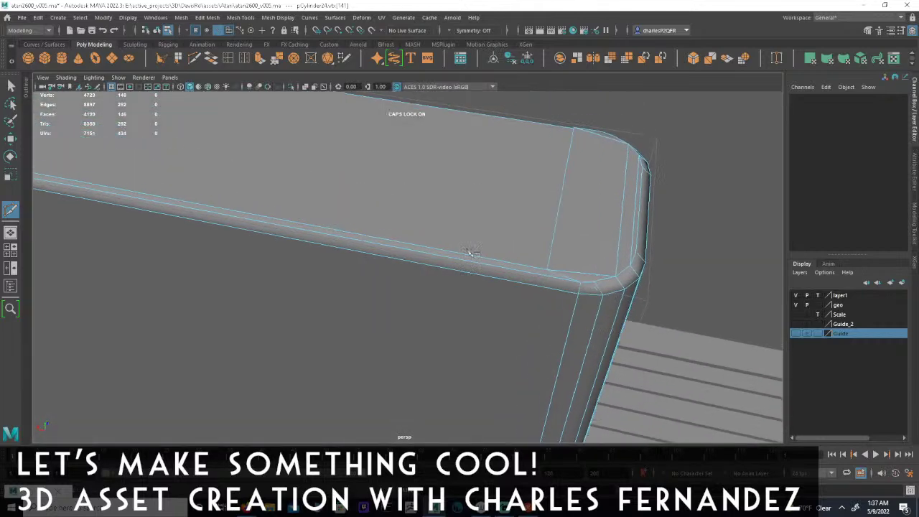
# - Delete the two edges crossing the rounded end nearest the flat face's border at the cartridge's opposite end
pyautogui.keyDown('alt'); pyautogui.moveTo(467, 250); pyautogui.dragTo(292, 214, button='right'); pyautogui.keyUp('alt')
pyautogui.keyDown('alt'); pyautogui.moveTo(292, 213); pyautogui.dragTo(385, 283, button='middle'); pyautogui.keyUp('alt')
pyautogui.keyDown('alt'); pyautogui.moveTo(386, 283); pyautogui.dragTo(366, 272); pyautogui.keyUp('alt')
pyautogui.keyDown('alt'); pyautogui.moveTo(463, 275); pyautogui.dragTo(277, 235); pyautogui.keyUp('alt')
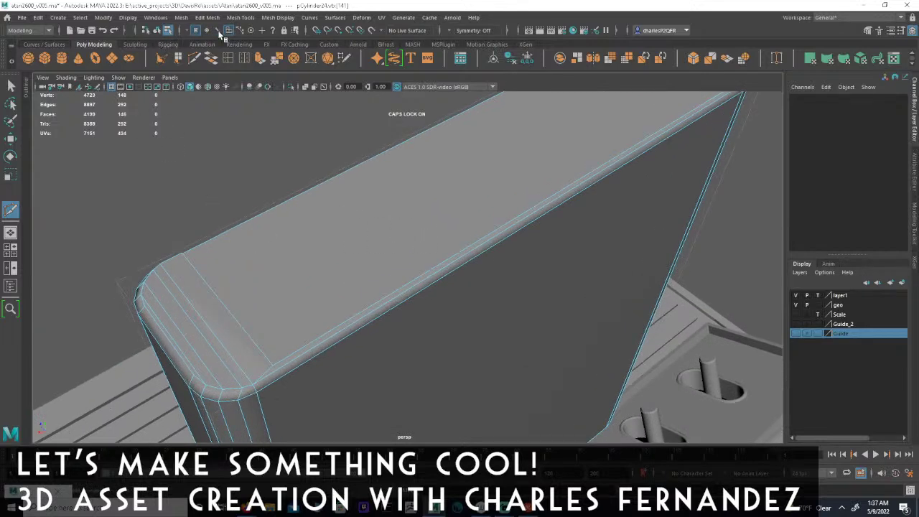
pyautogui.click(12, 86)
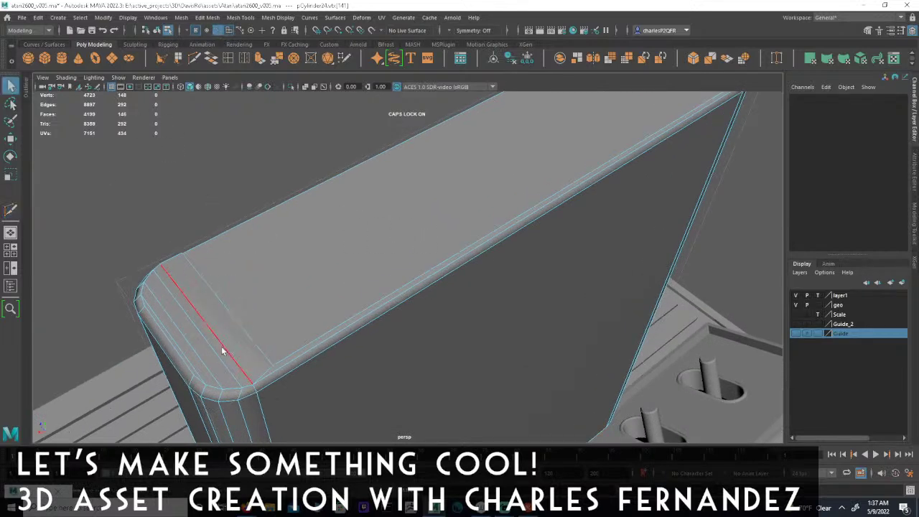
pyautogui.click(223, 350)
pyautogui.keyDown('alt'); pyautogui.moveTo(404, 279); pyautogui.dragTo(433, 239); pyautogui.keyUp('alt')
pyautogui.keyDown('alt'); pyautogui.moveTo(351, 267); pyautogui.dragTo(406, 252); pyautogui.keyUp('alt')
pyautogui.press('Delete')
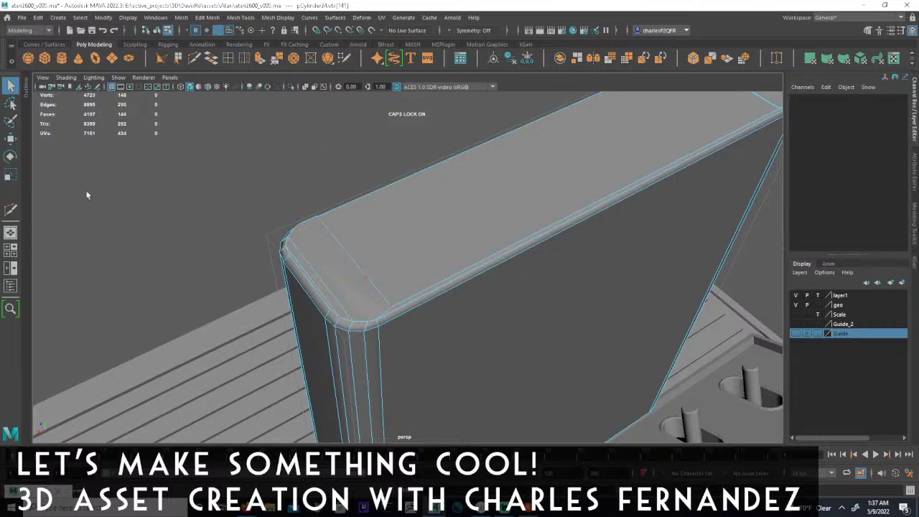
# - Multi-Cut an edge at both corners of this rounded end, from the flat face's border corners to the nearest remaining cross edge
pyautogui.click(13, 209)
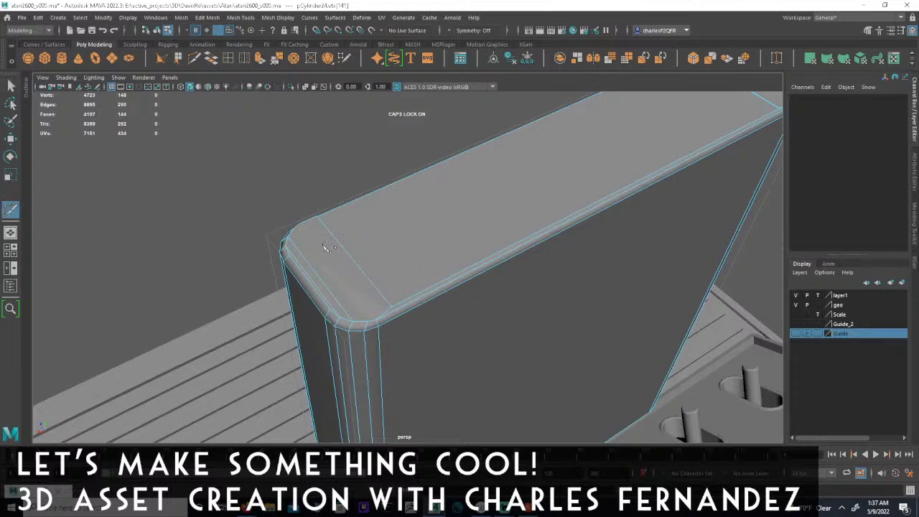
pyautogui.click(393, 306)
pyautogui.rightClick(399, 285)
pyautogui.keyDown('alt'); pyautogui.moveTo(353, 312); pyautogui.dragTo(434, 300); pyautogui.keyUp('alt')
pyautogui.click(411, 282)
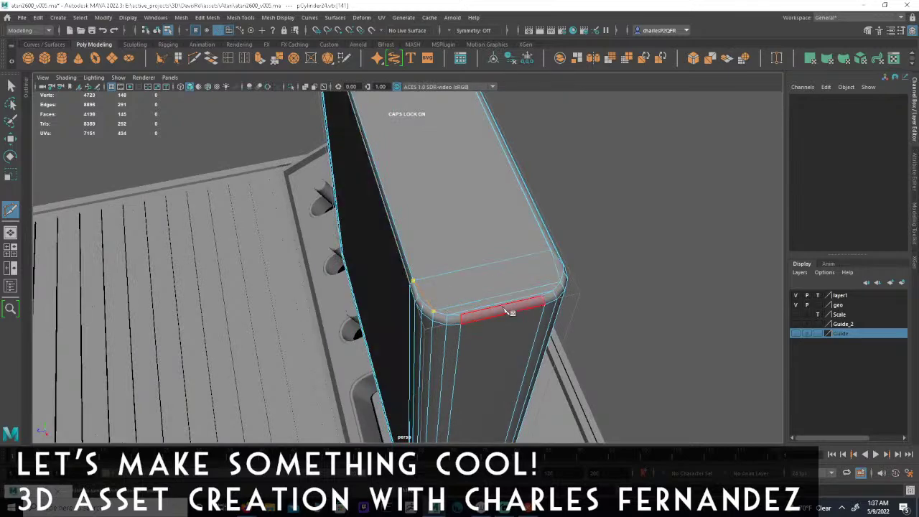
pyautogui.keyDown('alt'); pyautogui.moveTo(486, 327); pyautogui.dragTo(523, 313); pyautogui.keyUp('alt')
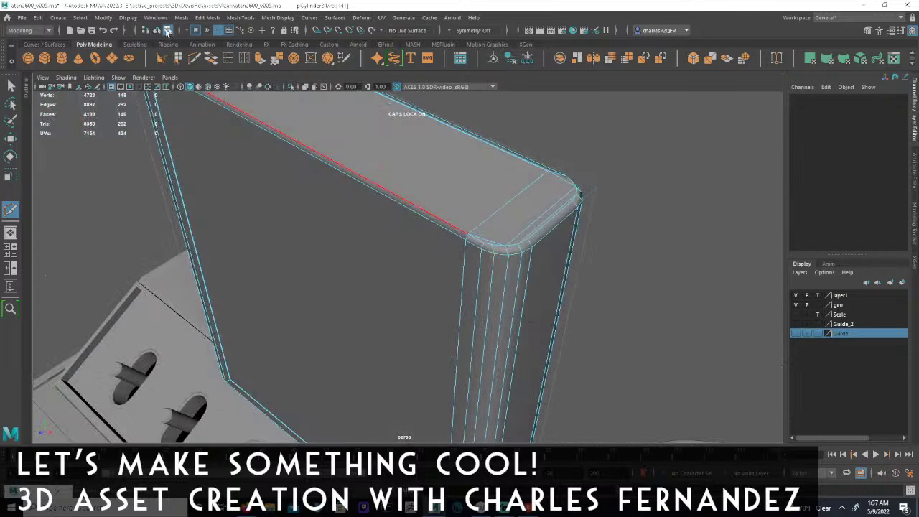
# - Return to object selection, select the cartridge and examine the new cuts at its rounded top corners
pyautogui.click(161, 32)
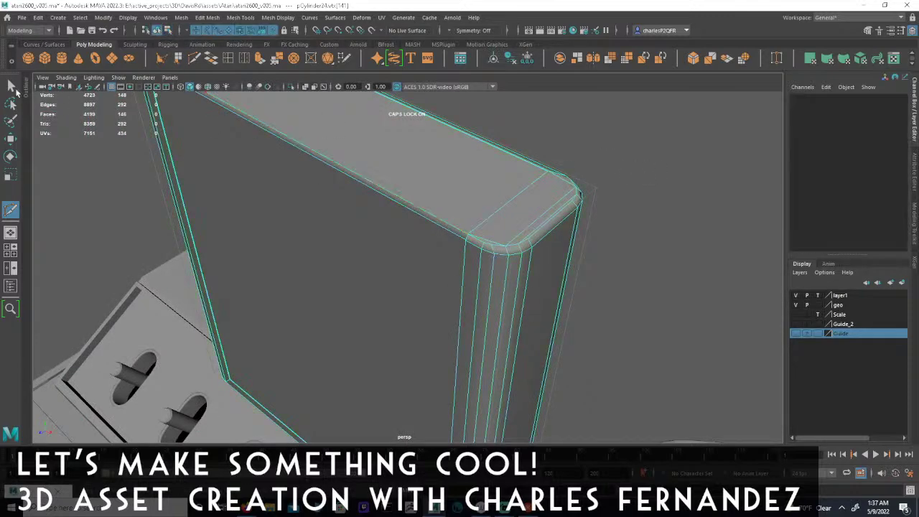
pyautogui.click(12, 86)
pyautogui.keyDown('alt'); pyautogui.moveTo(703, 175); pyautogui.dragTo(475, 172); pyautogui.keyUp('alt')
pyautogui.keyDown('alt'); pyautogui.moveTo(439, 209); pyautogui.dragTo(480, 251); pyautogui.keyUp('alt')
pyautogui.keyDown('alt'); pyautogui.moveTo(481, 251); pyautogui.dragTo(546, 269, button='right'); pyautogui.keyUp('alt')
pyautogui.click(533, 276)
pyautogui.keyDown('alt'); pyautogui.moveTo(557, 268); pyautogui.dragTo(505, 247); pyautogui.keyUp('alt')
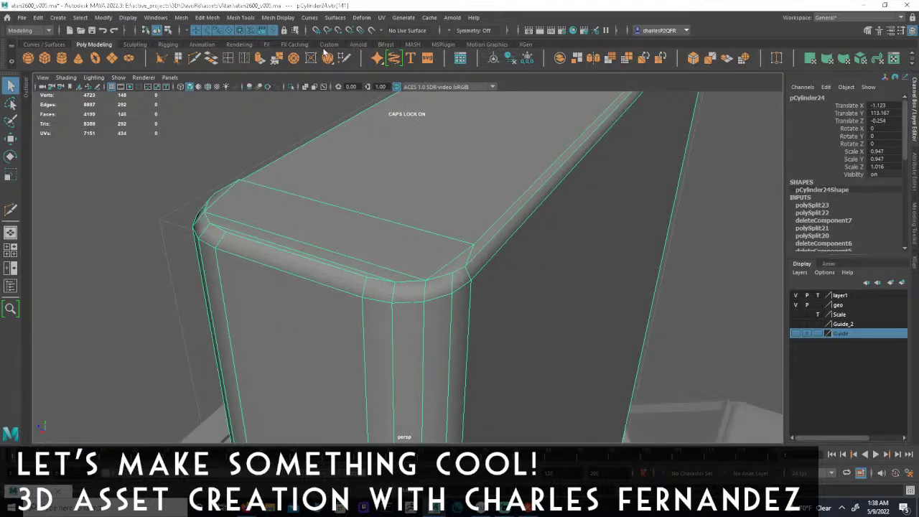
# - Select the bevel edge loops bordering the cartridge's broad side face and apply Soften Edge to them
pyautogui.click(168, 32)
pyautogui.click(218, 31)
pyautogui.click(493, 263)
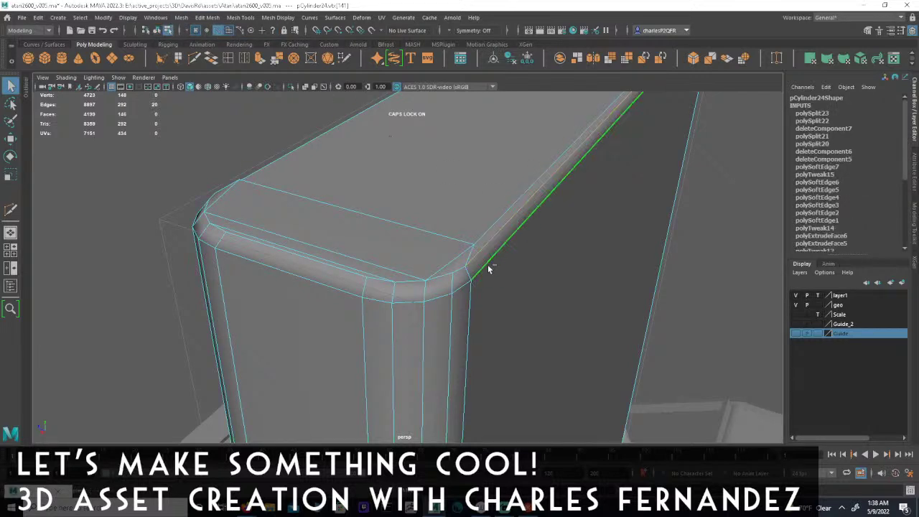
pyautogui.keyDown('shift'); pyautogui.click(471, 293); pyautogui.keyUp('shift')
pyautogui.keyDown('alt'); pyautogui.moveTo(626, 223); pyautogui.dragTo(412, 264); pyautogui.keyUp('alt')
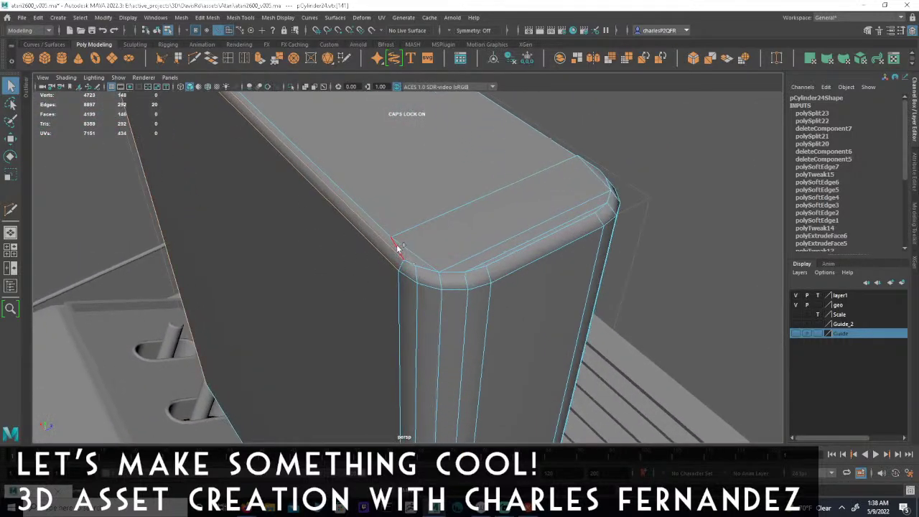
pyautogui.click(394, 290)
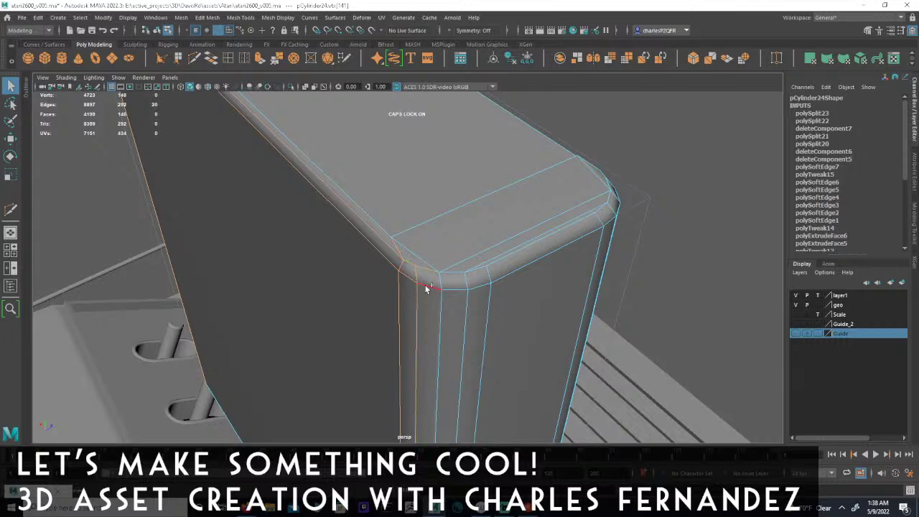
pyautogui.keyDown('alt'); pyautogui.moveTo(356, 245); pyautogui.dragTo(298, 272); pyautogui.keyUp('alt')
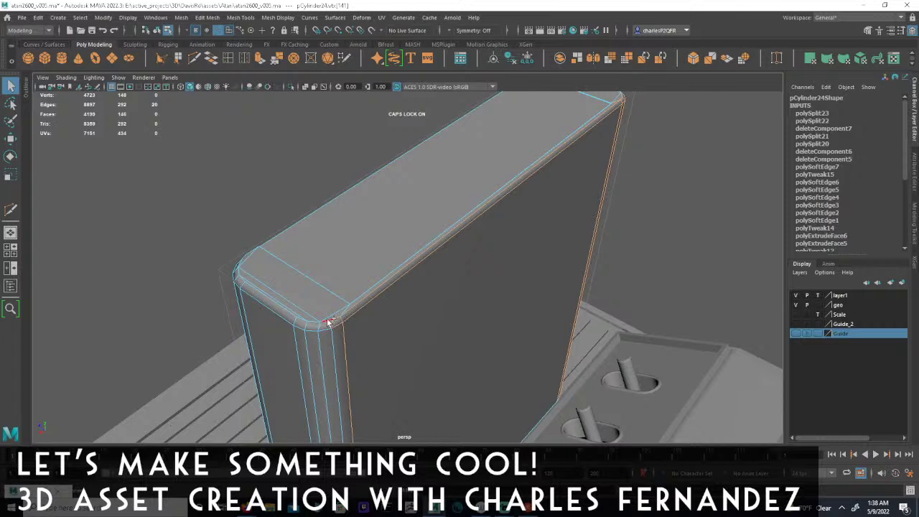
pyautogui.keyDown('shift'); pyautogui.click(331, 339); pyautogui.keyUp('shift')
pyautogui.click(312, 17)
pyautogui.moveTo(281, 20)
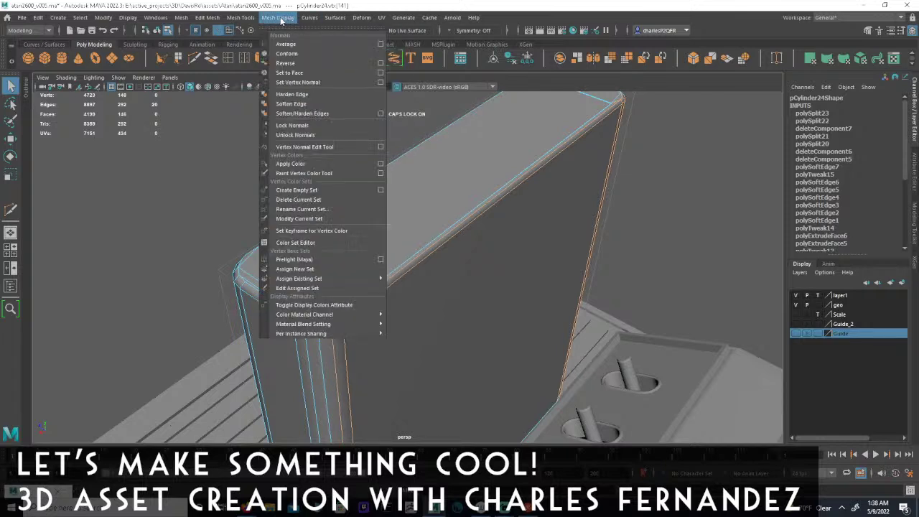
pyautogui.click(289, 104)
# - Return to object selection and examine the cartridge's softened edges and rounded top corners, first deselected and then with its wireframe
pyautogui.keyDown('alt'); pyautogui.moveTo(351, 215); pyautogui.dragTo(413, 204); pyautogui.keyUp('alt')
pyautogui.click(156, 31)
pyautogui.click(196, 192)
pyautogui.keyDown('alt'); pyautogui.moveTo(427, 243); pyautogui.dragTo(393, 263); pyautogui.keyUp('alt')
pyautogui.click(405, 269)
pyautogui.keyDown('alt'); pyautogui.moveTo(334, 314); pyautogui.dragTo(343, 270); pyautogui.keyUp('alt')
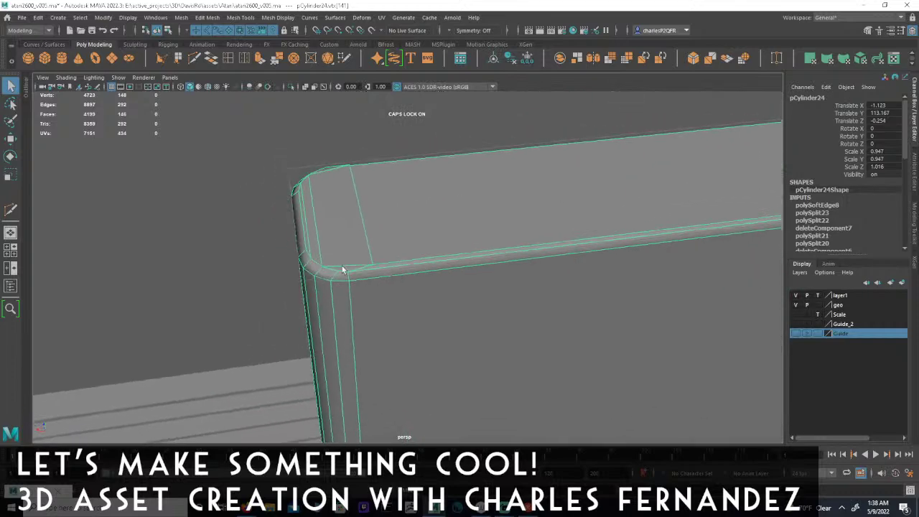
pyautogui.keyDown('alt'); pyautogui.moveTo(420, 272); pyautogui.dragTo(462, 263); pyautogui.keyUp('alt')
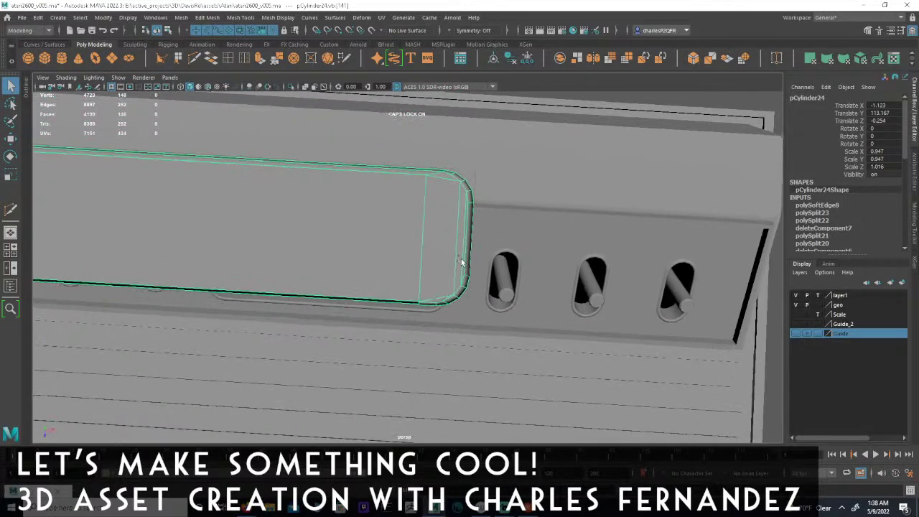
# - Select the outer vertices at both corners of the cartridge's rounded end in the top view with the Move tool
pyautogui.click(169, 30)
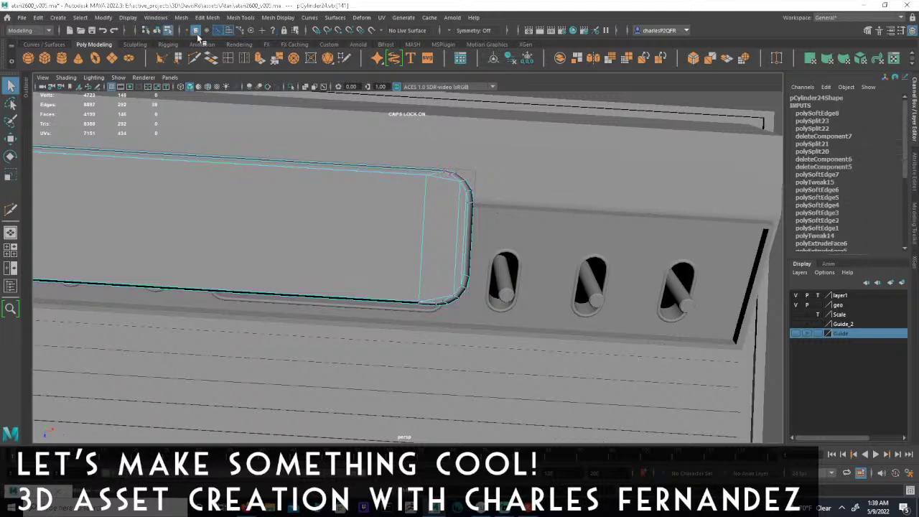
pyautogui.moveTo(446, 176); pyautogui.dragTo(446, 177)
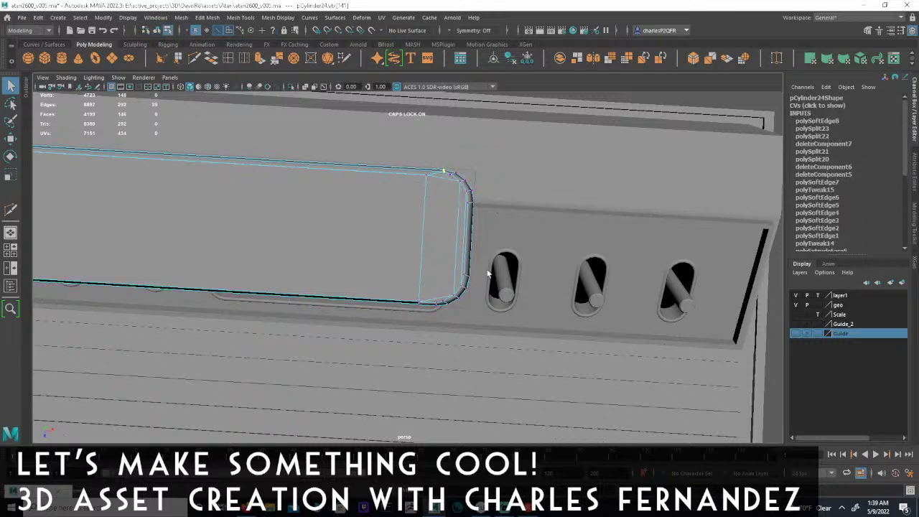
pyautogui.press('e')
pyautogui.press('w')
pyautogui.keyDown('alt'); pyautogui.moveTo(446, 224); pyautogui.dragTo(472, 225); pyautogui.keyUp('alt')
pyautogui.press('space')
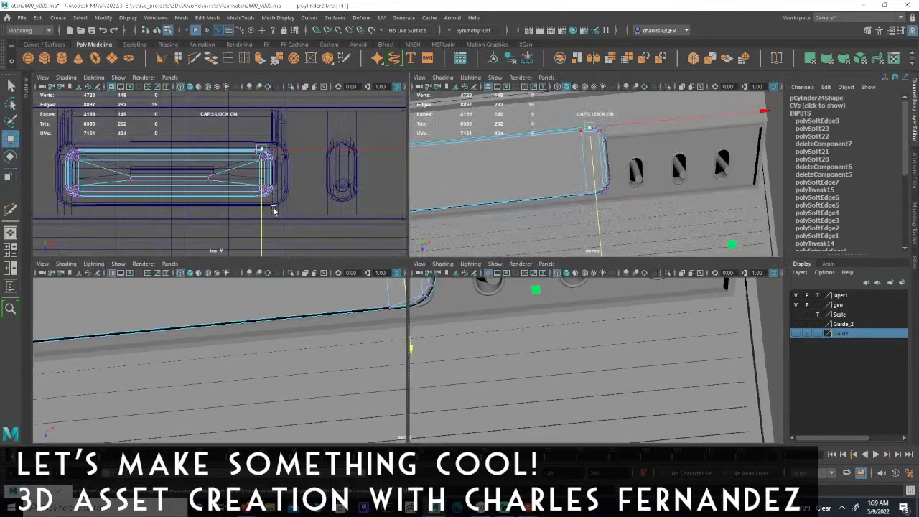
pyautogui.press('space')
pyautogui.keyDown('alt'); pyautogui.moveTo(422, 227); pyautogui.dragTo(345, 232, button='middle'); pyautogui.keyUp('alt')
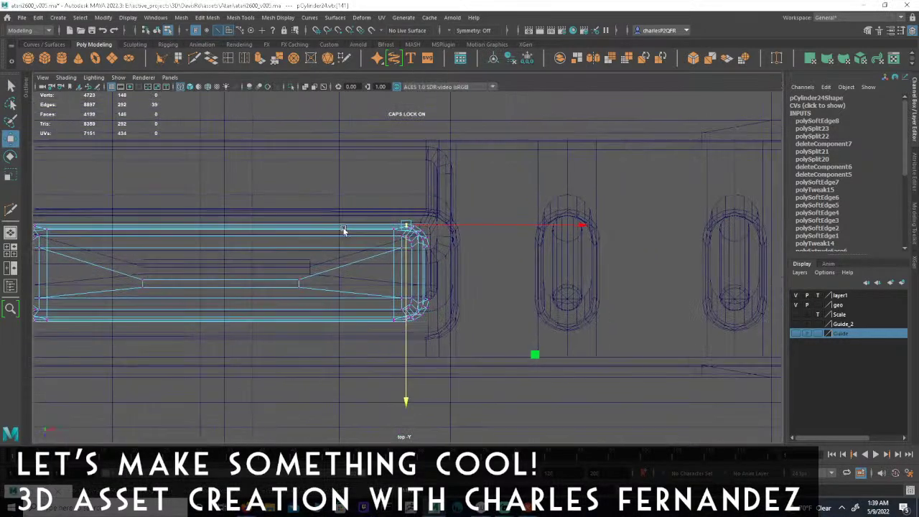
pyautogui.keyDown('alt'); pyautogui.moveTo(345, 232); pyautogui.dragTo(644, 275, button='right'); pyautogui.keyUp('alt')
pyautogui.keyDown('alt'); pyautogui.moveTo(516, 267); pyautogui.dragTo(480, 199, button='middle'); pyautogui.keyUp('alt')
pyautogui.keyDown('alt'); pyautogui.moveTo(480, 199); pyautogui.dragTo(622, 218, button='right'); pyautogui.keyUp('alt')
pyautogui.keyDown('alt'); pyautogui.moveTo(425, 150); pyautogui.dragTo(434, 169, button='middle'); pyautogui.keyUp('alt')
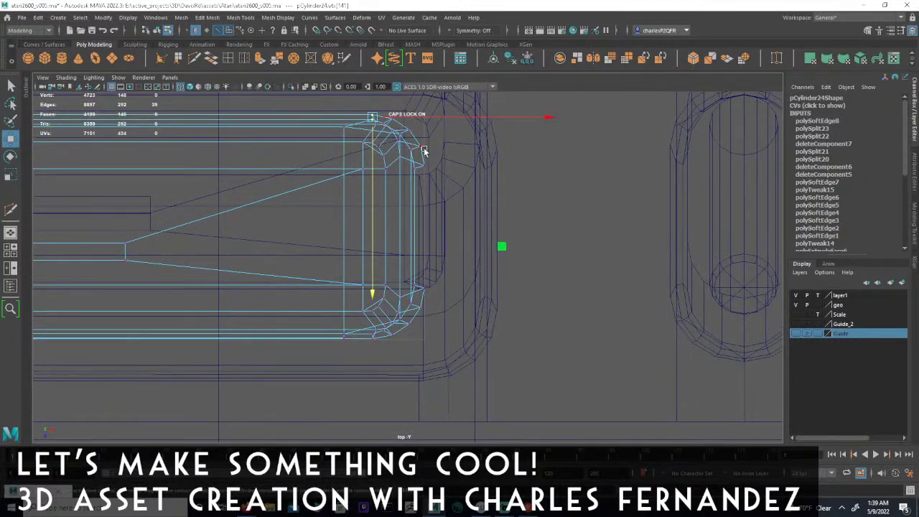
pyautogui.click(424, 124)
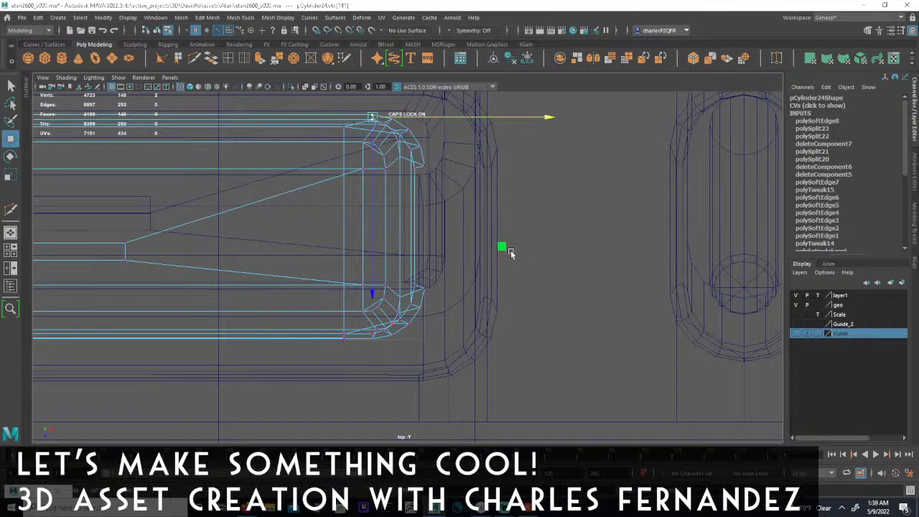
pyautogui.click(488, 173)
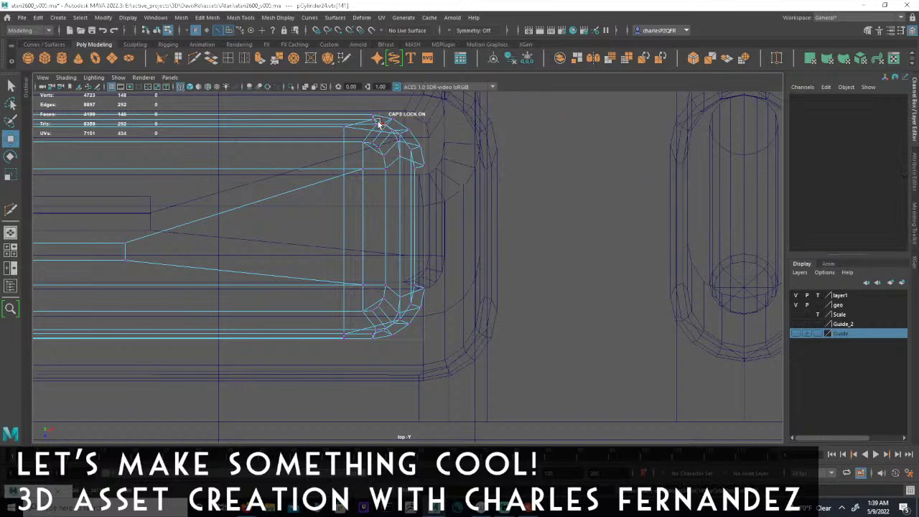
pyautogui.moveTo(379, 121); pyautogui.dragTo(385, 128)
pyautogui.keyDown('shift'); pyautogui.moveTo(373, 338); pyautogui.dragTo(375, 335); pyautogui.keyUp('shift')
# - Examine the selected corner vertices in the front and perspective views
pyautogui.press('space')
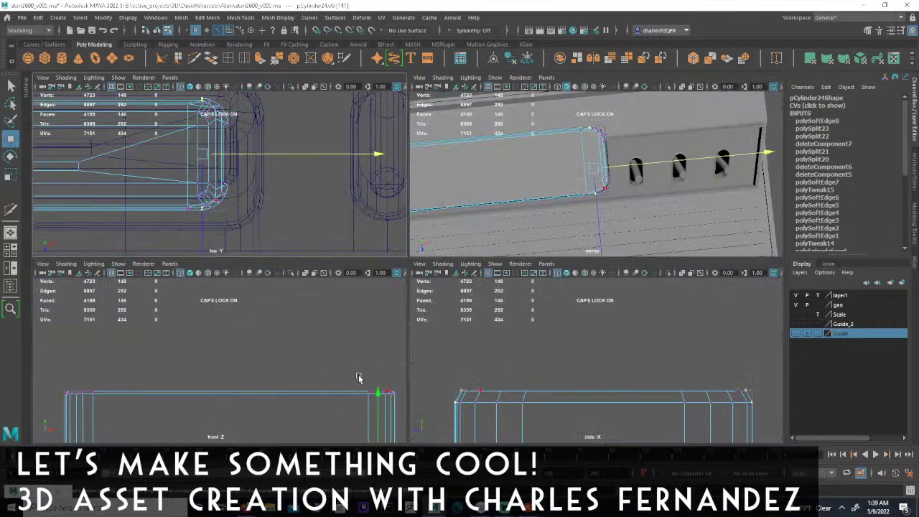
pyautogui.keyDown('alt'); pyautogui.moveTo(355, 411); pyautogui.dragTo(322, 312, button='middle'); pyautogui.keyUp('alt')
pyautogui.scroll(-3, 323, 312)
pyautogui.press('space')
pyautogui.keyDown('alt'); pyautogui.moveTo(391, 309); pyautogui.dragTo(359, 382, button='middle'); pyautogui.keyUp('alt')
pyautogui.scroll(2, 359, 382)
pyautogui.keyDown('alt'); pyautogui.moveTo(575, 345); pyautogui.dragTo(450, 172, button='middle'); pyautogui.keyUp('alt')
pyautogui.keyDown('alt'); pyautogui.moveTo(474, 352); pyautogui.dragTo(474, 101, button='middle'); pyautogui.keyUp('alt')
pyautogui.keyDown('alt'); pyautogui.moveTo(498, 331); pyautogui.dragTo(519, 140, button='middle'); pyautogui.keyUp('alt')
pyautogui.keyDown('alt'); pyautogui.moveTo(519, 140); pyautogui.dragTo(476, 153, button='right'); pyautogui.keyUp('alt')
pyautogui.keyDown('alt'); pyautogui.moveTo(490, 204); pyautogui.dragTo(449, 440, button='middle'); pyautogui.keyUp('alt')
pyautogui.press('space')
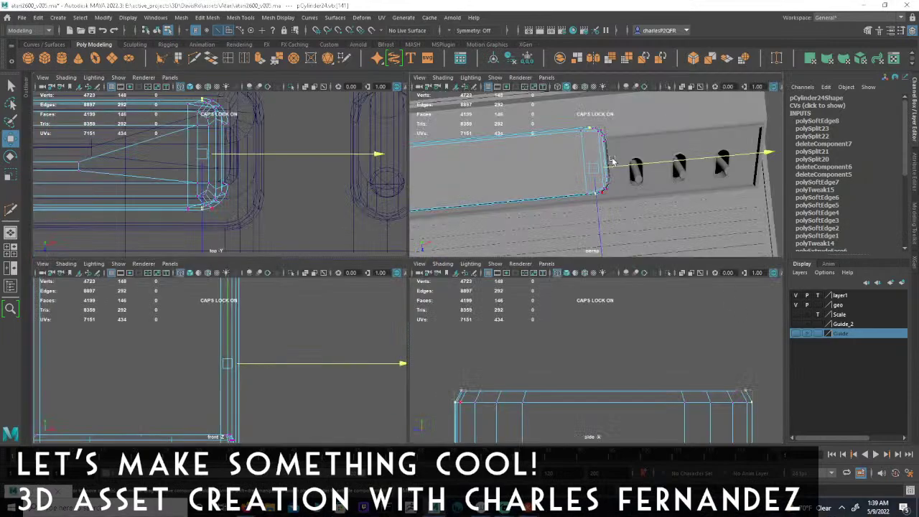
pyautogui.press('space')
pyautogui.keyDown('alt'); pyautogui.moveTo(593, 180); pyautogui.dragTo(403, 223); pyautogui.keyUp('alt')
# - Return to object selection and inspect the cartridge's rounded top corners with the mesh deselected and selected
pyautogui.click(156, 30)
pyautogui.click(78, 148)
pyautogui.keyDown('alt'); pyautogui.moveTo(196, 173); pyautogui.dragTo(281, 213); pyautogui.keyUp('alt')
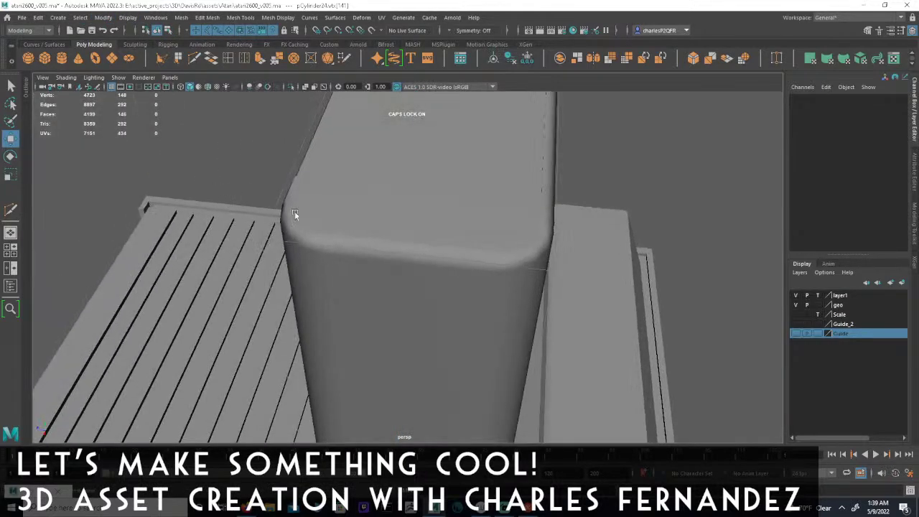
pyautogui.click(333, 219)
pyautogui.keyDown('alt'); pyautogui.moveTo(374, 214); pyautogui.dragTo(253, 247); pyautogui.keyUp('alt')
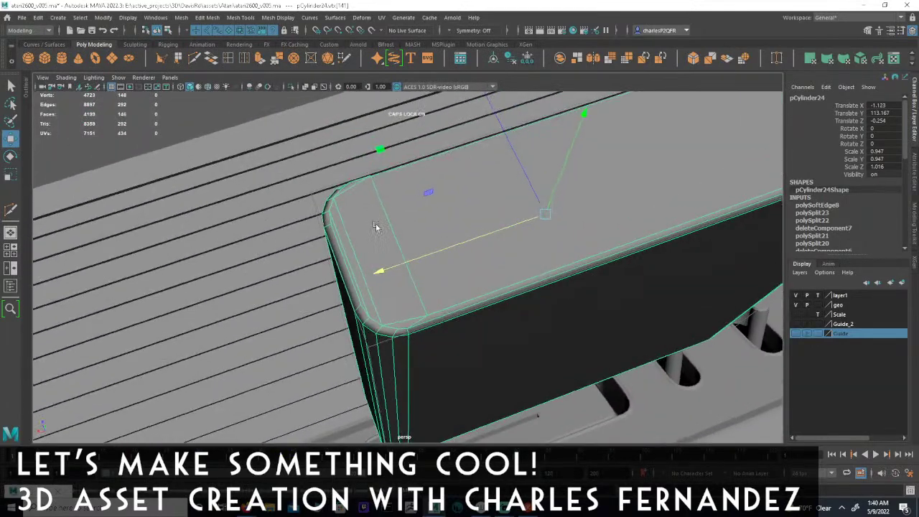
# - Try to insert an edge loop across the cartridge near the rounded end's corner
pyautogui.click(227, 57)
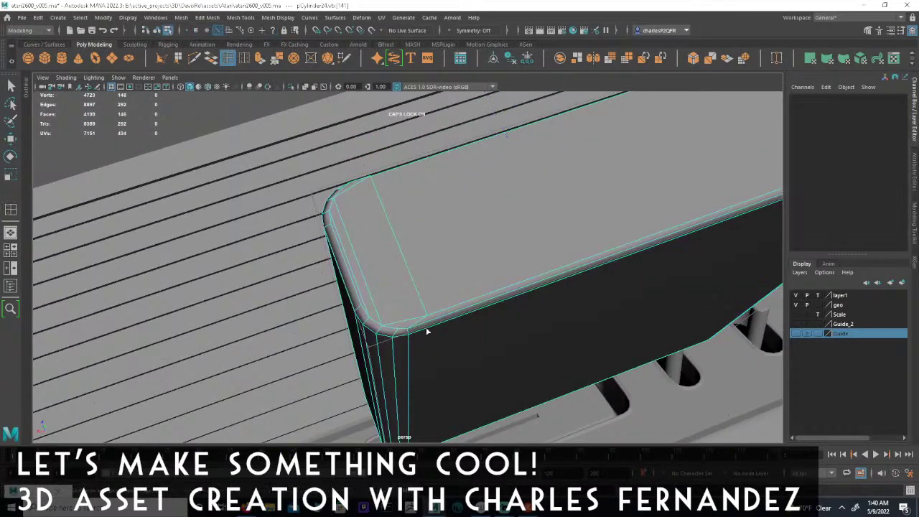
pyautogui.click(426, 329)
pyautogui.hotkey('ctrl', 'z')
pyautogui.keyDown('alt'); pyautogui.moveTo(481, 278); pyautogui.dragTo(359, 277); pyautogui.keyUp('alt')
# - Delete the corner edges and cross edges lying between the rounded end's outline and the flat face's border
pyautogui.click(12, 85)
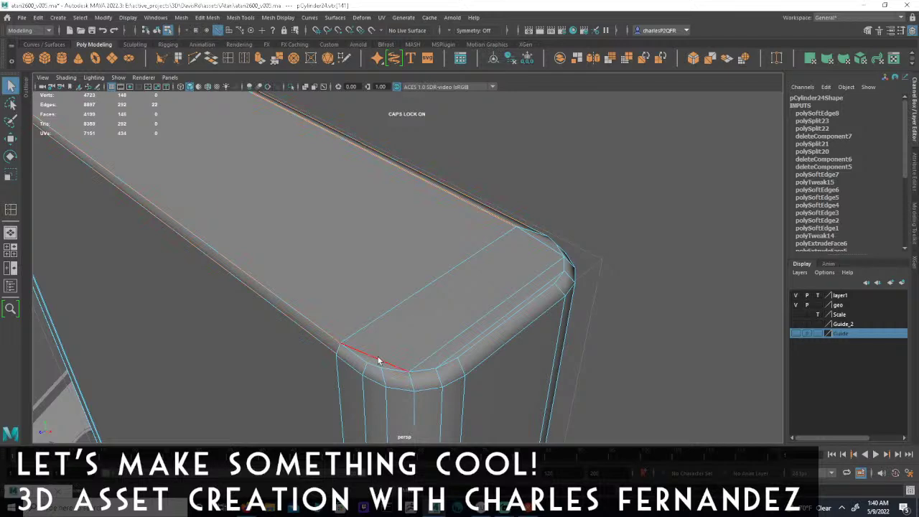
pyautogui.keyDown('alt'); pyautogui.moveTo(529, 308); pyautogui.dragTo(449, 322); pyautogui.keyUp('alt')
pyautogui.doubleClick(451, 323)
pyautogui.keyDown('alt'); pyautogui.moveTo(498, 297); pyautogui.dragTo(455, 271); pyautogui.keyUp('alt')
pyautogui.press('Delete')
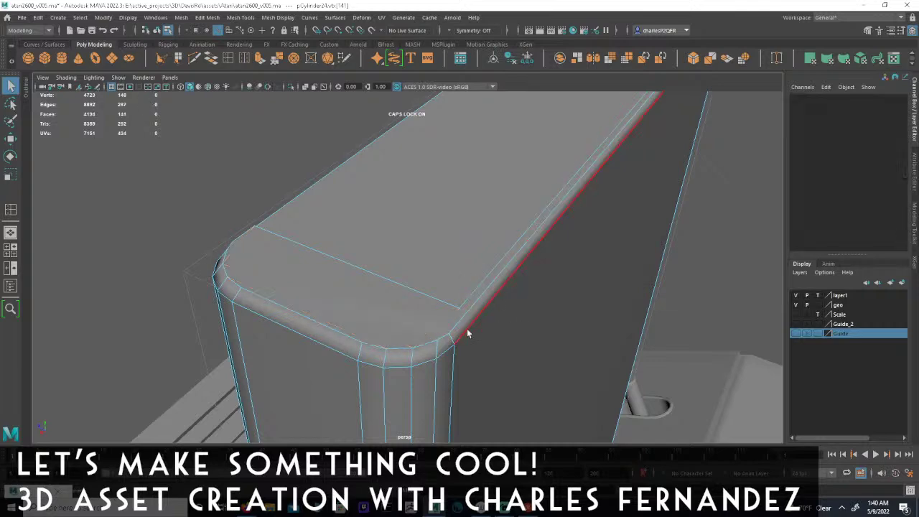
# - Delete the matching corner and cross edges on the top surface at the cartridge's other rounded end
pyautogui.keyDown('alt'); pyautogui.moveTo(469, 329); pyautogui.dragTo(410, 316); pyautogui.keyUp('alt')
pyautogui.click(407, 319)
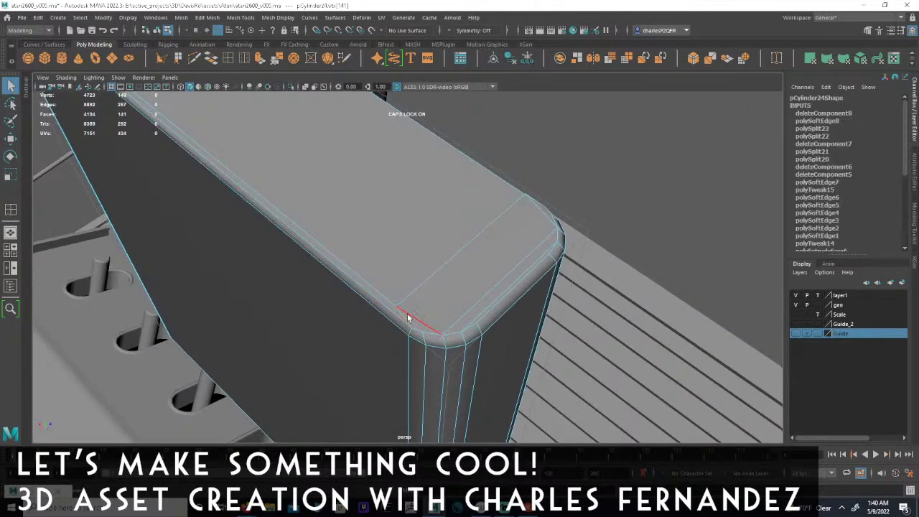
pyautogui.keyDown('alt'); pyautogui.moveTo(485, 313); pyautogui.dragTo(499, 292); pyautogui.keyUp('alt')
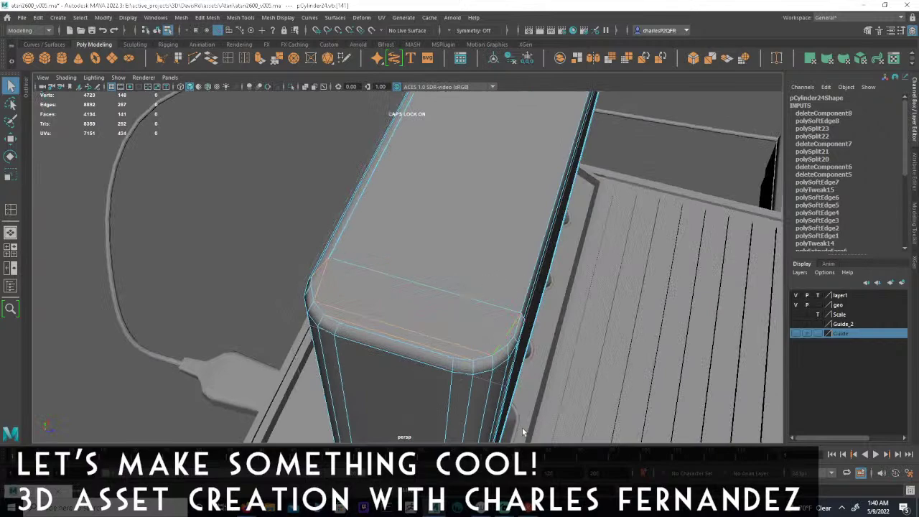
pyautogui.press('Delete')
# - Insert an edge loop around the cartridge close to the flat face's border at each rounded end
pyautogui.keyDown('alt'); pyautogui.moveTo(355, 291); pyautogui.dragTo(488, 281); pyautogui.keyUp('alt')
pyautogui.keyDown('alt'); pyautogui.moveTo(460, 283); pyautogui.dragTo(522, 303, button='middle'); pyautogui.keyUp('alt')
pyautogui.keyDown('alt'); pyautogui.moveTo(525, 287); pyautogui.dragTo(313, 123); pyautogui.keyUp('alt')
pyautogui.click(227, 59)
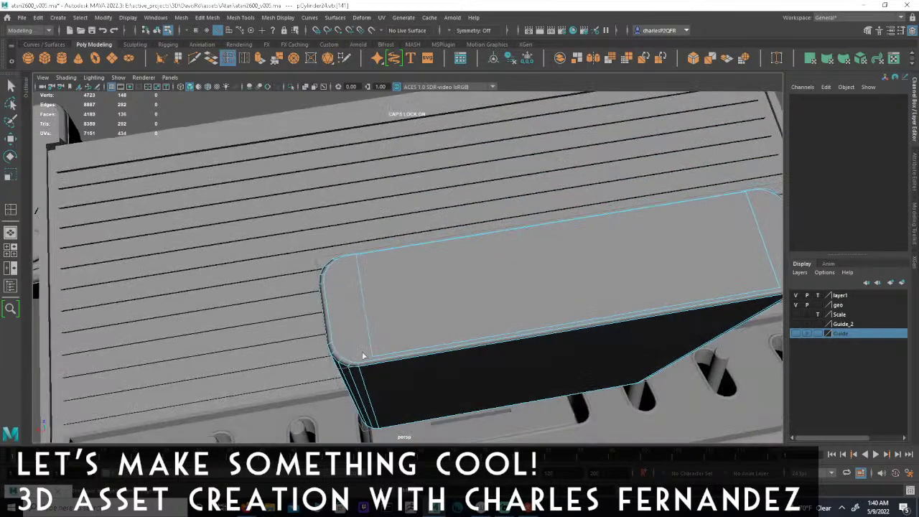
pyautogui.click(378, 367)
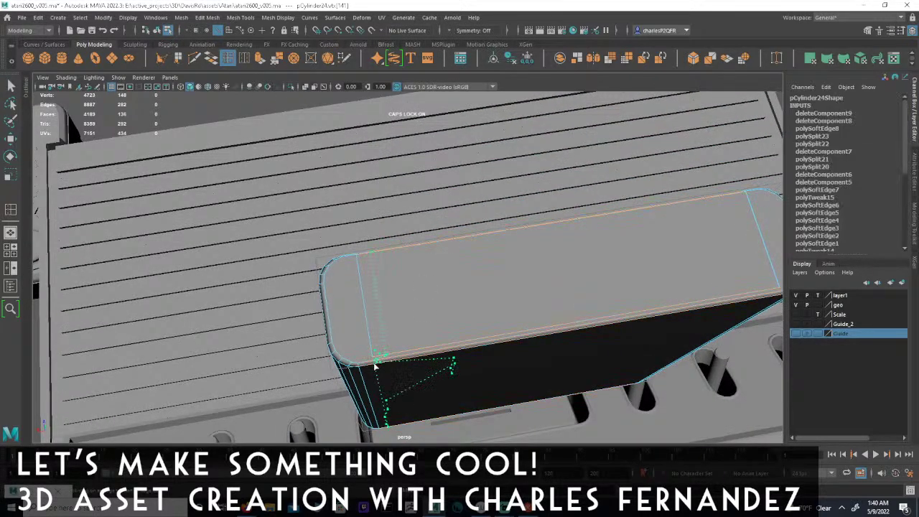
pyautogui.keyDown('ctrl'); pyautogui.click(374, 367); pyautogui.keyUp('ctrl')
pyautogui.keyDown('alt'); pyautogui.moveTo(375, 367); pyautogui.dragTo(277, 320); pyautogui.keyUp('alt')
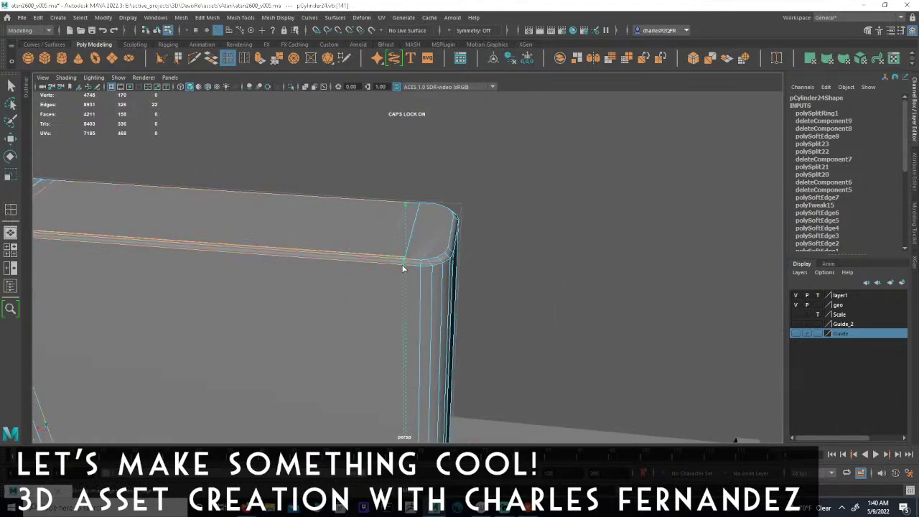
# - Inspect how the inserted edge loops run over the cartridge's top, sides and hollow underside
pyautogui.press('space')
pyautogui.keyDown('alt'); pyautogui.moveTo(322, 137); pyautogui.dragTo(451, 227, button='middle'); pyautogui.keyUp('alt')
pyautogui.keyDown('alt'); pyautogui.moveTo(345, 201); pyautogui.dragTo(160, 148, button='right'); pyautogui.keyUp('alt')
pyautogui.keyDown('alt'); pyautogui.moveTo(198, 173); pyautogui.dragTo(260, 170, button='middle'); pyautogui.keyUp('alt')
pyautogui.keyDown('alt'); pyautogui.moveTo(260, 171); pyautogui.dragTo(305, 188, button='right'); pyautogui.keyUp('alt')
pyautogui.scroll(2, 345, 191)
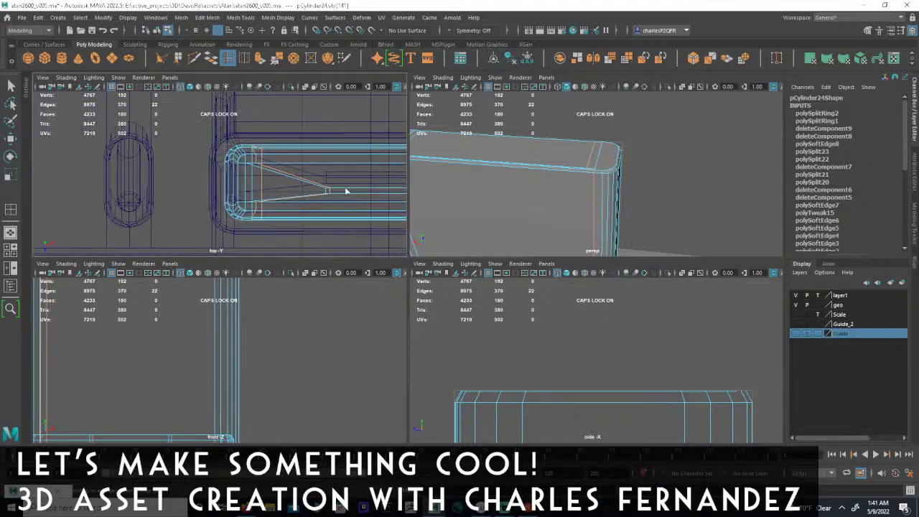
pyautogui.keyDown('alt'); pyautogui.moveTo(545, 195); pyautogui.dragTo(641, 209); pyautogui.keyUp('alt')
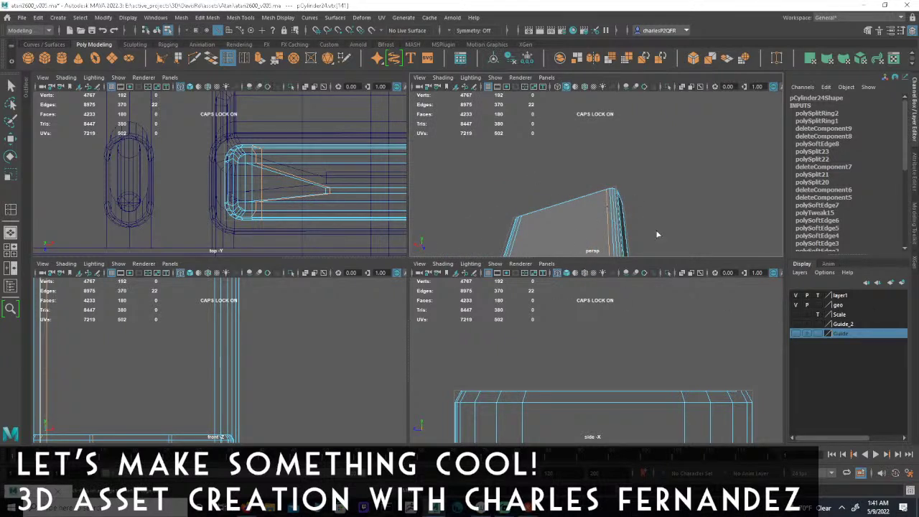
pyautogui.press('space')
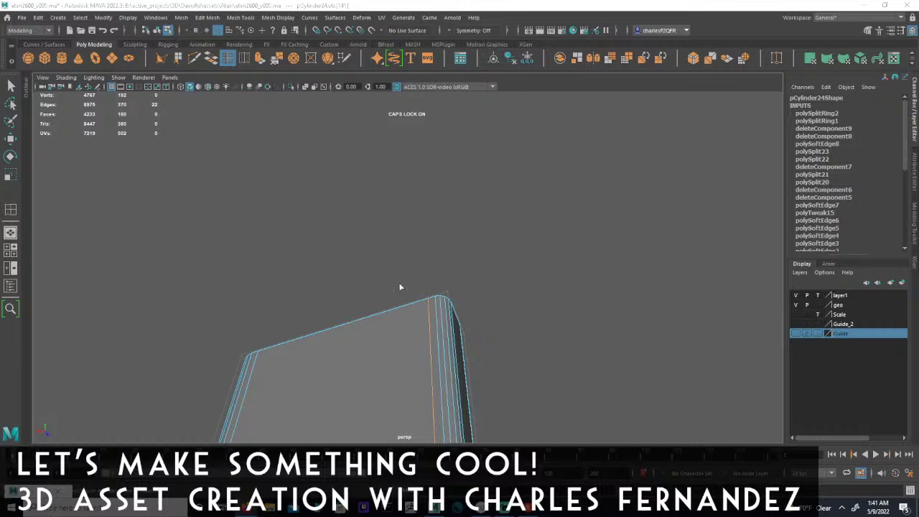
pyautogui.keyDown('alt'); pyautogui.moveTo(372, 336); pyautogui.dragTo(370, 231, button='middle'); pyautogui.keyUp('alt')
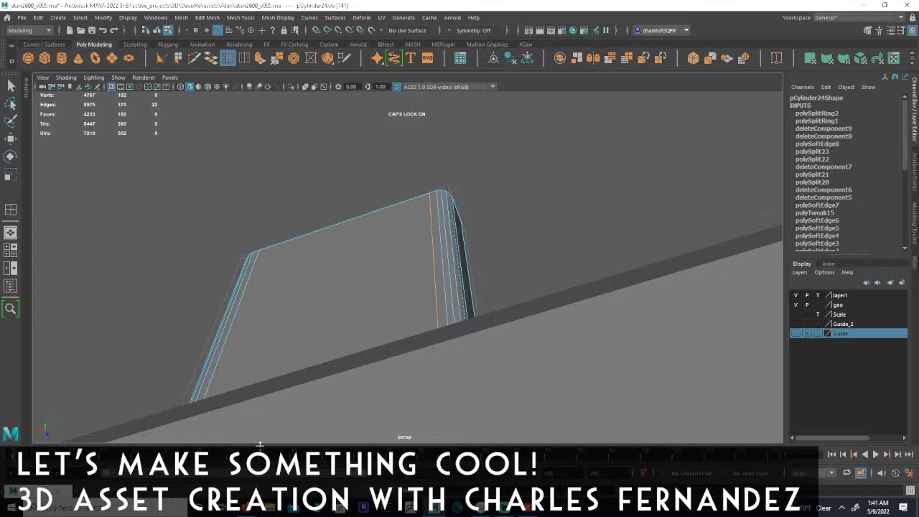
pyautogui.keyDown('alt'); pyautogui.moveTo(386, 249); pyautogui.dragTo(482, 277); pyautogui.keyUp('alt')
pyautogui.keyDown('alt'); pyautogui.moveTo(482, 277); pyautogui.dragTo(662, 294, button='right'); pyautogui.keyUp('alt')
pyautogui.keyDown('alt'); pyautogui.moveTo(663, 294); pyautogui.dragTo(666, 288); pyautogui.keyUp('alt')
pyautogui.keyDown('alt'); pyautogui.moveTo(666, 288); pyautogui.dragTo(543, 263, button='middle'); pyautogui.keyUp('alt')
pyautogui.keyDown('alt'); pyautogui.moveTo(543, 263); pyautogui.dragTo(415, 189); pyautogui.keyUp('alt')
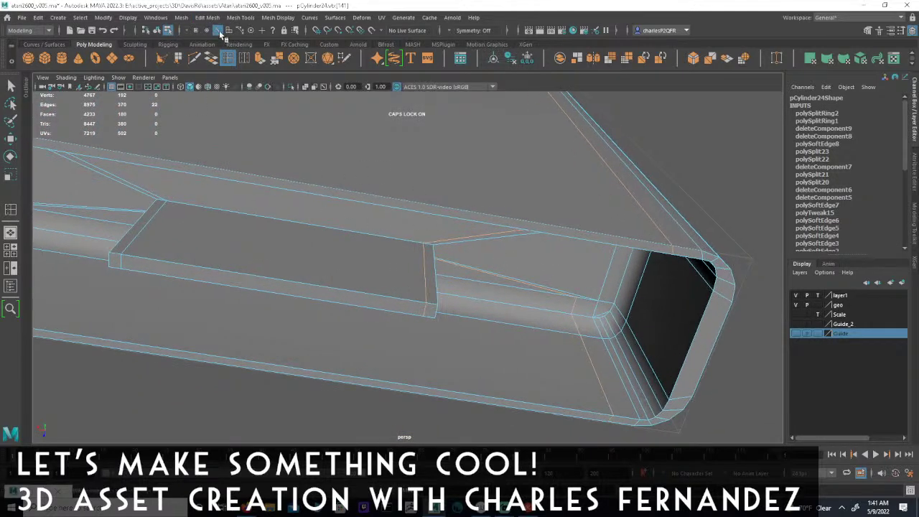
pyautogui.keyDown('alt'); pyautogui.moveTo(514, 295); pyautogui.dragTo(583, 242); pyautogui.keyUp('alt')
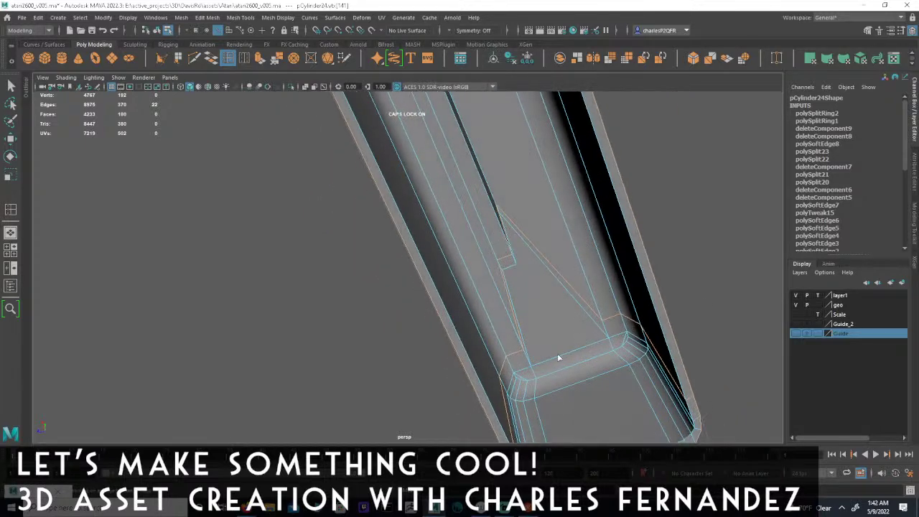
pyautogui.moveTo(625, 335)
pyautogui.keyDown('alt'); pyautogui.mouseDown()
pyautogui.moveTo(589, 283)
pyautogui.moveTo(642, 293)
pyautogui.moveTo(642, 327)
pyautogui.mouseUp(); pyautogui.keyUp('alt')
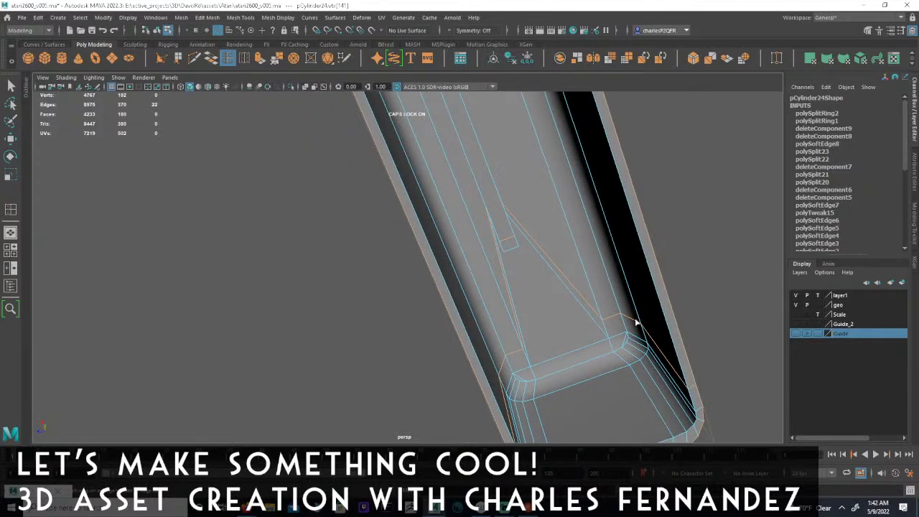
# - Delete the segments of the inserted edge loop that run through the cartridge's hollow interior near one end
pyautogui.press('q')
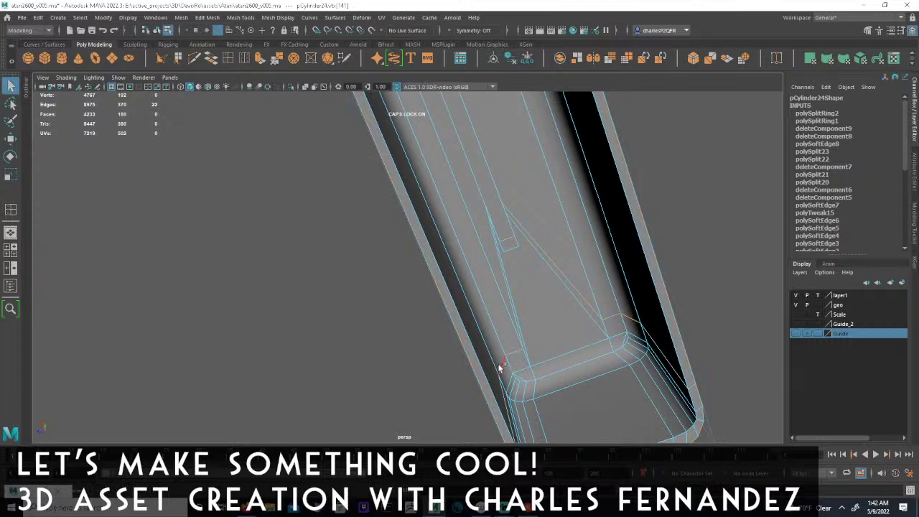
pyautogui.click(654, 350)
pyautogui.keyDown('alt'); pyautogui.moveTo(663, 293); pyautogui.dragTo(580, 327); pyautogui.keyUp('alt')
pyautogui.keyDown('alt'); pyautogui.moveTo(629, 318); pyautogui.dragTo(317, 280, button='right'); pyautogui.keyUp('alt')
pyautogui.keyDown('alt'); pyautogui.moveTo(317, 280); pyautogui.dragTo(507, 285); pyautogui.keyUp('alt')
pyautogui.keyDown('alt'); pyautogui.moveTo(562, 194); pyautogui.dragTo(576, 211); pyautogui.keyUp('alt')
pyautogui.press('Delete')
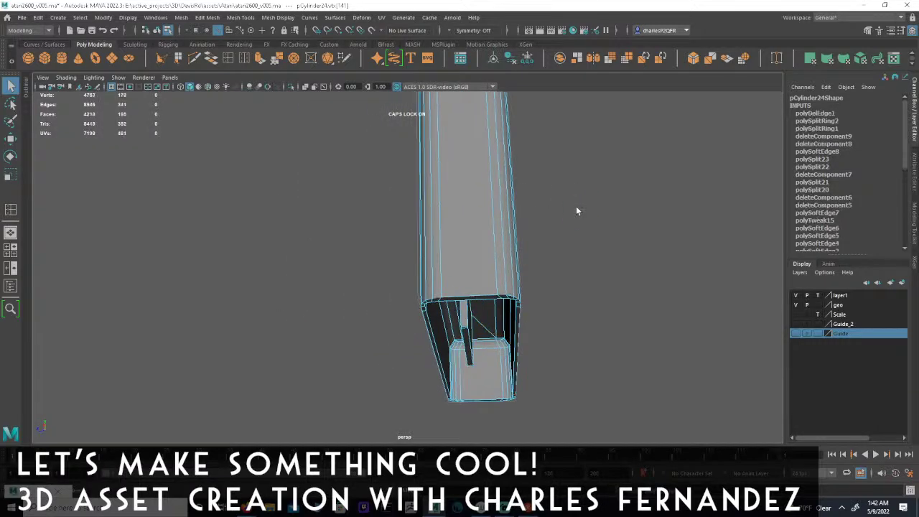
# - Delete the remaining inserted loop edges beside the rounded end on the cartridge's top and broad side
pyautogui.moveTo(479, 317)
pyautogui.keyDown('alt'); pyautogui.mouseDown()
pyautogui.moveTo(494, 304)
pyautogui.moveTo(490, 294)
pyautogui.moveTo(425, 374)
pyautogui.moveTo(422, 293)
pyautogui.moveTo(467, 303)
pyautogui.moveTo(607, 304)
pyautogui.moveTo(448, 349)
pyautogui.moveTo(482, 316)
pyautogui.moveTo(525, 344)
pyautogui.moveTo(550, 335)
pyautogui.moveTo(694, 328)
pyautogui.moveTo(351, 308)
pyautogui.moveTo(535, 313)
pyautogui.moveTo(519, 271)
pyautogui.moveTo(504, 294)
pyautogui.moveTo(529, 298)
pyautogui.moveTo(434, 285)
pyautogui.moveTo(369, 300)
pyautogui.moveTo(410, 273)
pyautogui.moveTo(428, 312)
pyautogui.moveTo(413, 292)
pyautogui.moveTo(470, 320)
pyautogui.moveTo(365, 318)
pyautogui.moveTo(548, 325)
pyautogui.moveTo(550, 304)
pyautogui.moveTo(505, 287)
pyautogui.moveTo(470, 303)
pyautogui.moveTo(378, 307)
pyautogui.moveTo(330, 244)
pyautogui.moveTo(320, 340)
pyautogui.moveTo(343, 292)
pyautogui.moveTo(436, 386)
pyautogui.moveTo(479, 313)
pyautogui.moveTo(495, 311)
pyautogui.mouseUp(); pyautogui.keyUp('alt')
pyautogui.keyDown('alt'); pyautogui.moveTo(464, 269); pyautogui.dragTo(392, 292); pyautogui.keyUp('alt')
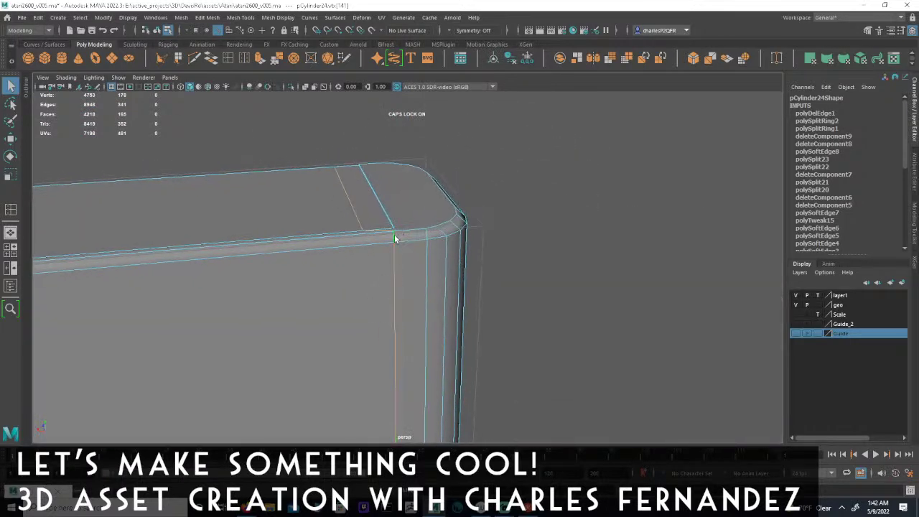
pyautogui.click(393, 254)
pyautogui.keyDown('alt'); pyautogui.moveTo(421, 359); pyautogui.dragTo(448, 344); pyautogui.keyUp('alt')
pyautogui.press('Delete')
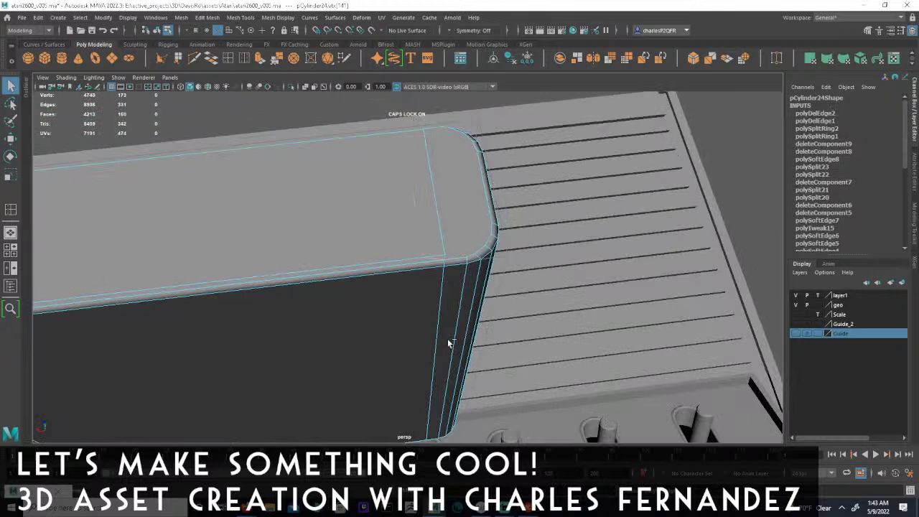
# - Cut a short edge across the bevel, joining the side's vertical edge to the corner of the top's cross edge
pyautogui.click(194, 58)
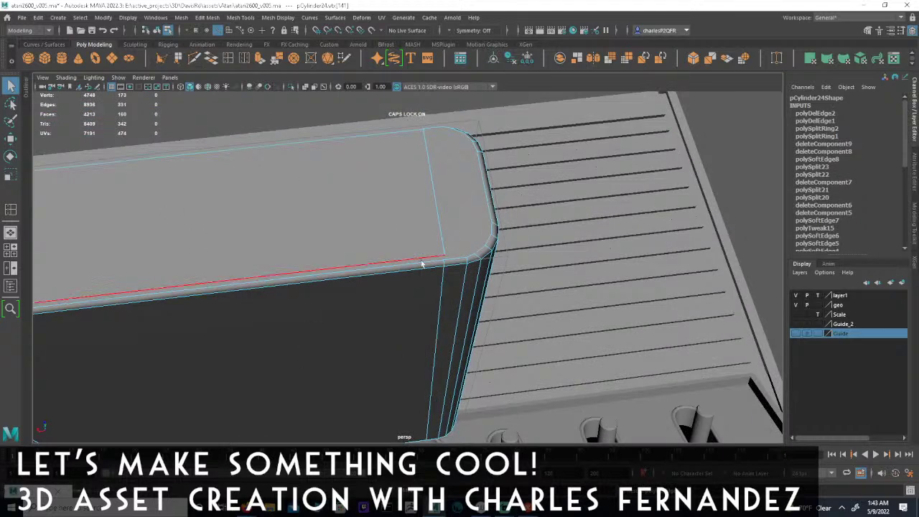
pyautogui.click(444, 260)
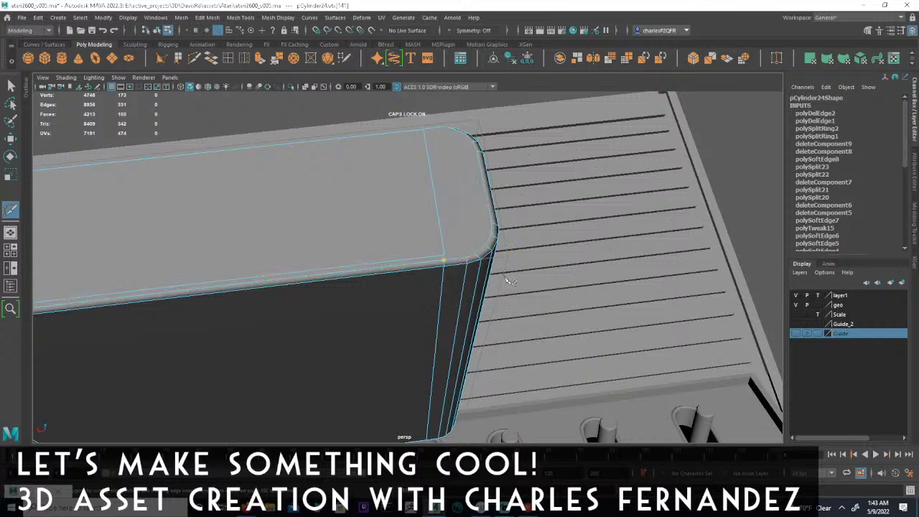
pyautogui.keyDown('alt'); pyautogui.moveTo(446, 251); pyautogui.dragTo(535, 267, button='right'); pyautogui.keyUp('alt')
pyautogui.keyDown('alt'); pyautogui.moveTo(535, 268); pyautogui.dragTo(480, 246, button='middle'); pyautogui.keyUp('alt')
pyautogui.keyDown('alt'); pyautogui.moveTo(480, 246); pyautogui.dragTo(467, 217, button='right'); pyautogui.keyUp('alt')
pyautogui.click(392, 189)
pyautogui.press('Return')
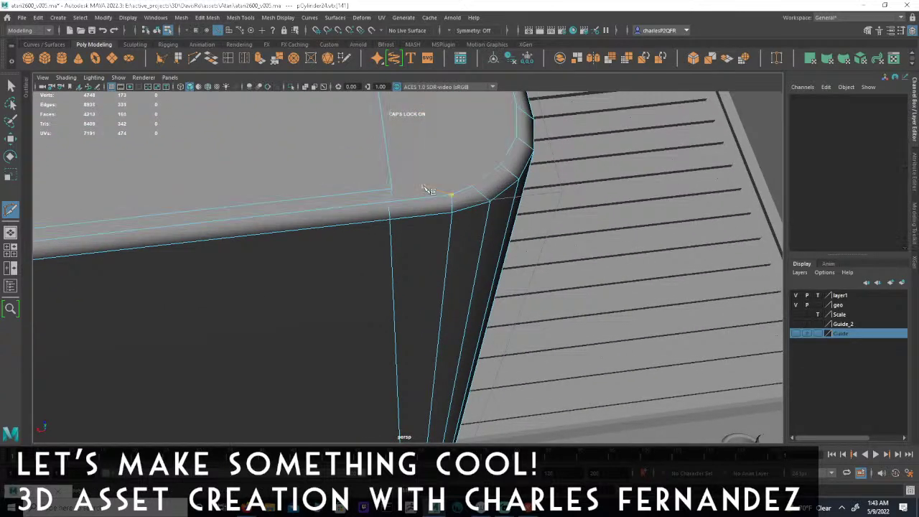
pyautogui.press('q')
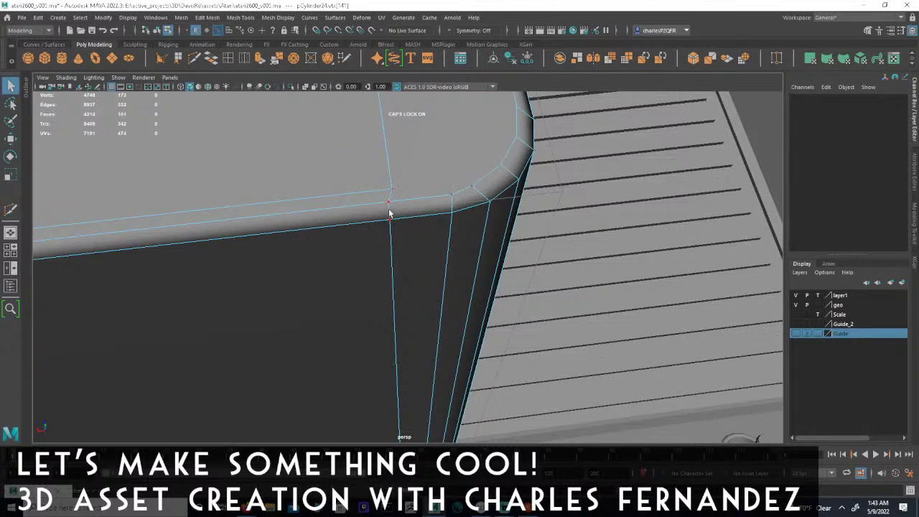
# - Move the upper and lower vertices of the side's vertical edge near the rounded corner along the cartridge's length
pyautogui.keyDown('alt'); pyautogui.moveTo(452, 245); pyautogui.dragTo(462, 156, button='middle'); pyautogui.keyUp('alt')
pyautogui.keyDown('alt'); pyautogui.moveTo(462, 156); pyautogui.dragTo(409, 230, button='right'); pyautogui.keyUp('alt')
pyautogui.keyDown('alt'); pyautogui.moveTo(408, 230); pyautogui.dragTo(404, 168, button='middle'); pyautogui.keyUp('alt')
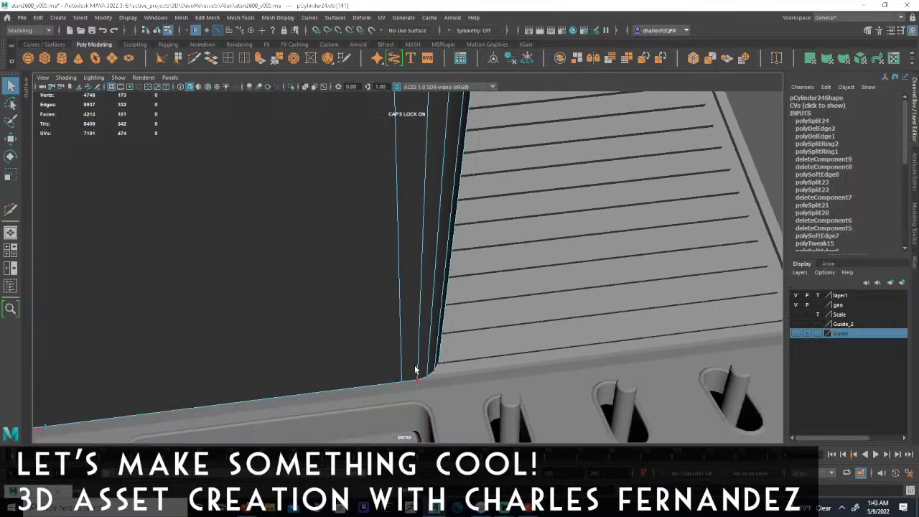
pyautogui.keyDown('alt'); pyautogui.moveTo(467, 364); pyautogui.dragTo(476, 326); pyautogui.keyUp('alt')
pyautogui.keyDown('alt'); pyautogui.moveTo(476, 327); pyautogui.dragTo(342, 65, button='middle'); pyautogui.keyUp('alt')
pyautogui.press('f')
pyautogui.keyDown('alt'); pyautogui.moveTo(394, 214); pyautogui.dragTo(412, 307); pyautogui.keyUp('alt')
pyautogui.keyDown('alt'); pyautogui.moveTo(413, 307); pyautogui.dragTo(446, 288, button='right'); pyautogui.keyUp('alt')
pyautogui.press('w')
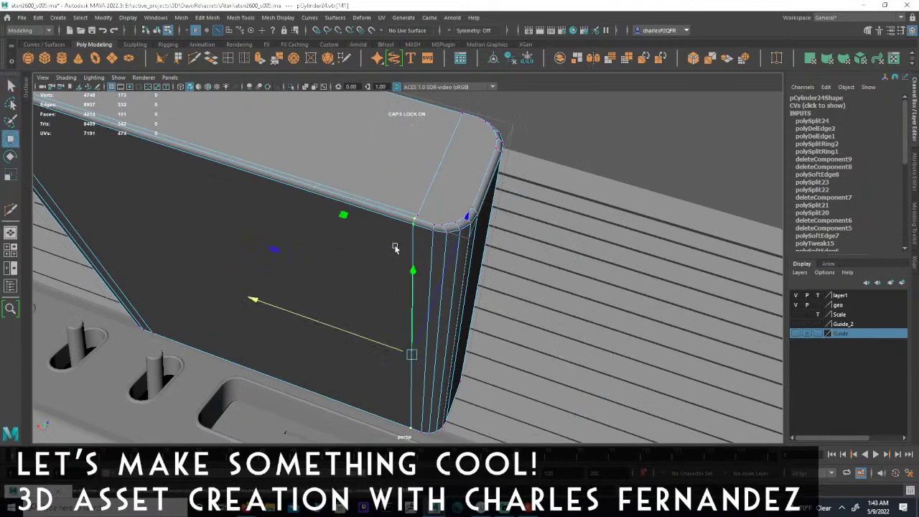
pyautogui.moveTo(373, 337); pyautogui.dragTo(390, 276)
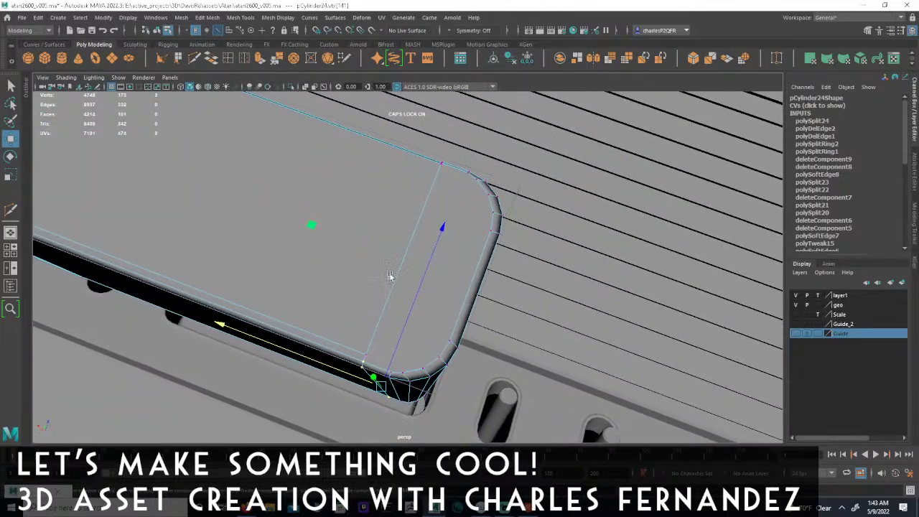
# - Cut an edge across the top face at the rounded end, joining the opposite vertices where the corners begin
pyautogui.click(11, 211)
pyautogui.keyDown('alt'); pyautogui.moveTo(446, 317); pyautogui.dragTo(363, 261); pyautogui.keyUp('alt')
pyautogui.click(292, 356)
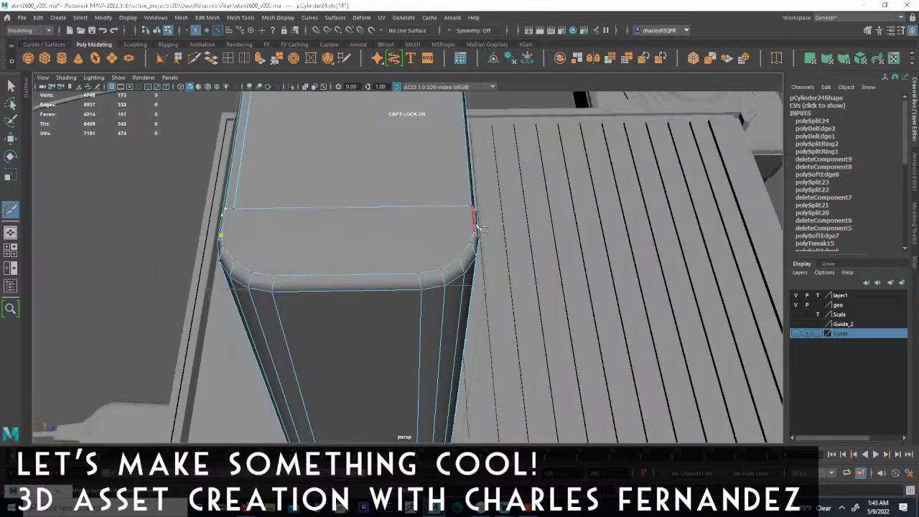
pyautogui.keyDown('ctrl'); pyautogui.click(481, 264); pyautogui.keyUp('ctrl')
pyautogui.keyDown('alt'); pyautogui.moveTo(294, 256); pyautogui.dragTo(338, 278); pyautogui.keyUp('alt')
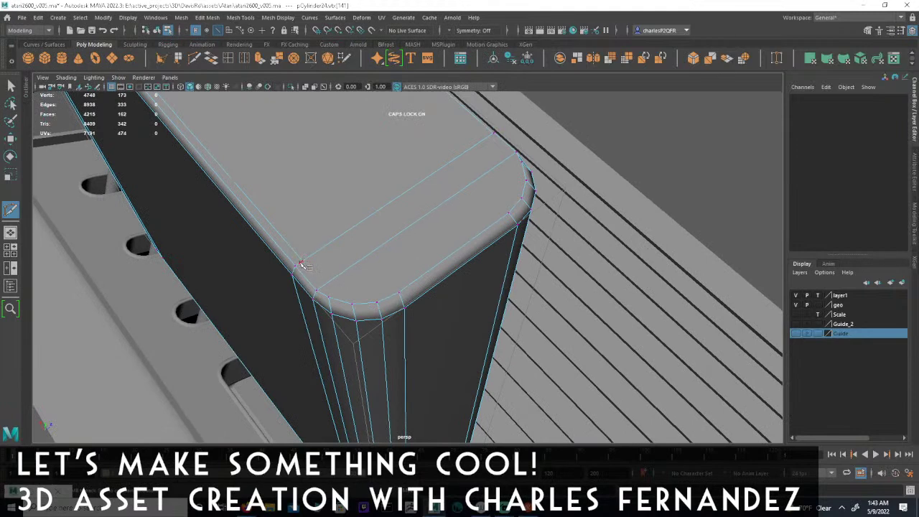
# - Cut another cross edge closer to the tip of the rounded end, joining opposite corner vertices on the top face
pyautogui.click(302, 263)
pyautogui.click(381, 314)
pyautogui.keyDown('alt'); pyautogui.moveTo(467, 240); pyautogui.dragTo(380, 237); pyautogui.keyUp('alt')
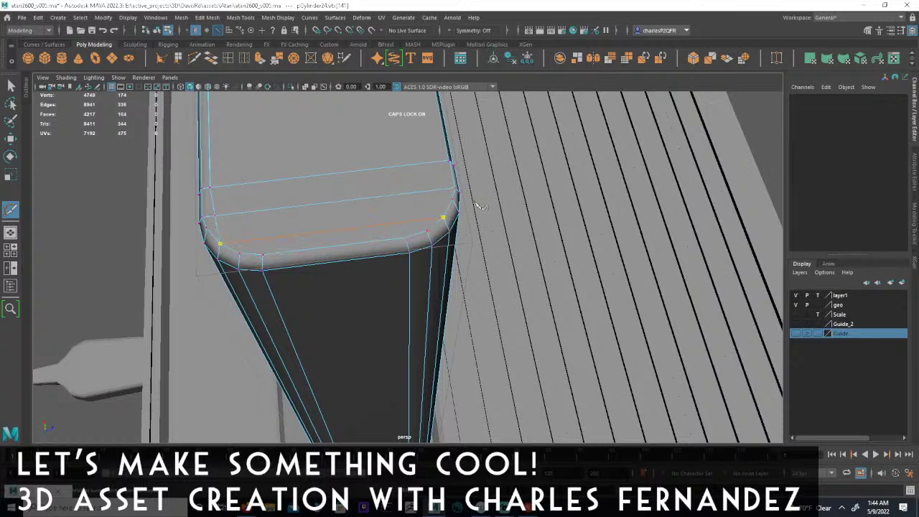
pyautogui.rightClick(386, 229)
pyautogui.keyDown('alt'); pyautogui.moveTo(461, 209); pyautogui.dragTo(418, 220); pyautogui.keyUp('alt')
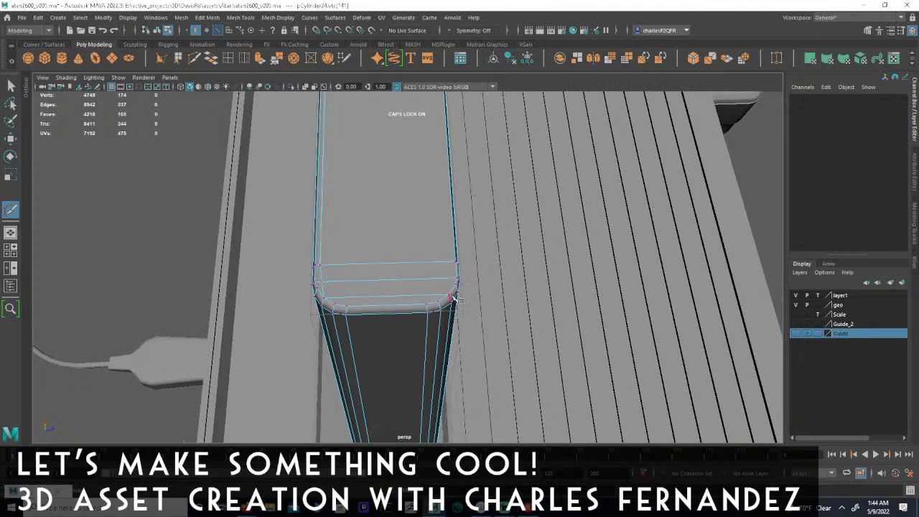
# - Cut lengthwise edges along one long side of the top face, joining matching corner vertices of both rounded ends
pyautogui.keyDown('alt'); pyautogui.moveTo(512, 232); pyautogui.dragTo(232, 107); pyautogui.keyUp('alt')
pyautogui.keyDown('alt'); pyautogui.moveTo(325, 244); pyautogui.dragTo(446, 271); pyautogui.keyUp('alt')
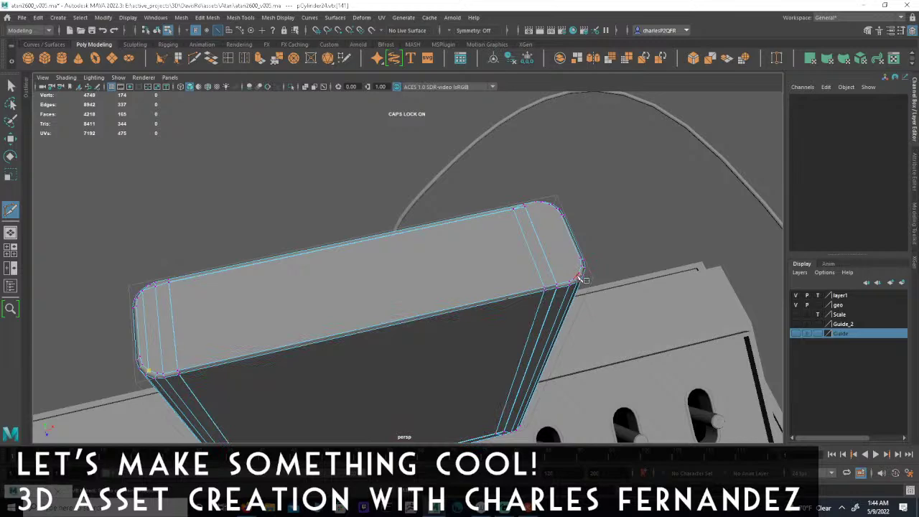
pyautogui.keyDown('alt'); pyautogui.moveTo(602, 255); pyautogui.dragTo(373, 267); pyautogui.keyUp('alt')
pyautogui.keyDown('ctrl'); pyautogui.click(720, 272); pyautogui.keyUp('ctrl')
pyautogui.keyDown('alt'); pyautogui.moveTo(424, 284); pyautogui.dragTo(421, 253); pyautogui.keyUp('alt')
pyautogui.keyDown('alt'); pyautogui.moveTo(361, 233); pyautogui.dragTo(431, 312); pyautogui.keyUp('alt')
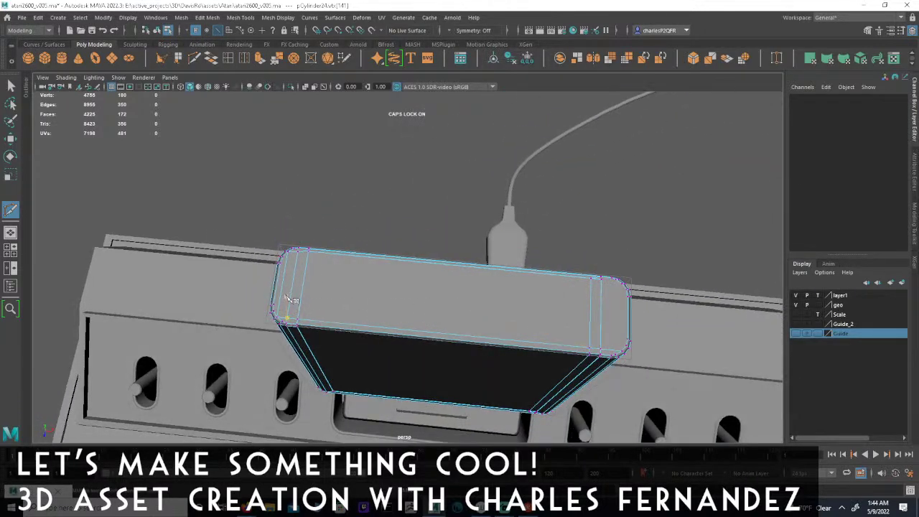
# - Cut matching lengthwise edges along the opposite long side of the top face between the two rounded ends
pyautogui.keyDown('alt'); pyautogui.moveTo(530, 306); pyautogui.dragTo(412, 293, button='middle'); pyautogui.keyUp('alt')
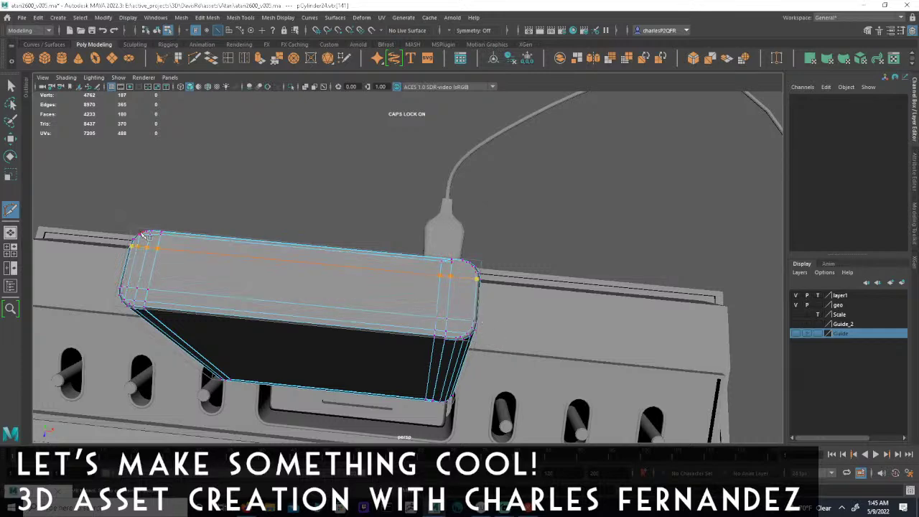
pyautogui.keyDown('alt'); pyautogui.moveTo(263, 289); pyautogui.dragTo(451, 261, button='middle'); pyautogui.keyUp('alt')
pyautogui.keyDown('alt'); pyautogui.moveTo(451, 262); pyautogui.dragTo(287, 269); pyautogui.keyUp('alt')
pyautogui.keyDown('alt'); pyautogui.moveTo(288, 268); pyautogui.dragTo(477, 236, button='middle'); pyautogui.keyUp('alt')
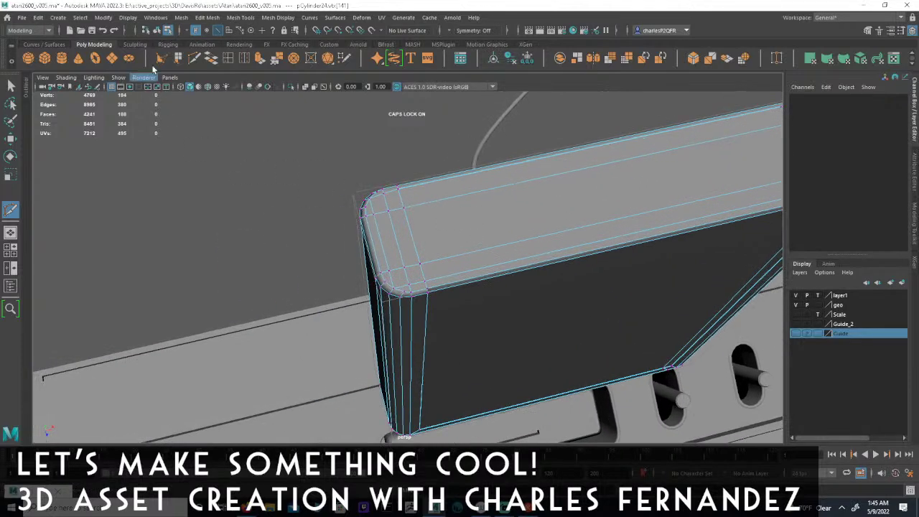
# - Examine the shading of the cartridge's rounded corner in object mode
pyautogui.press('F8')
pyautogui.click(179, 103)
pyautogui.keyDown('alt'); pyautogui.moveTo(416, 223); pyautogui.dragTo(441, 264); pyautogui.keyUp('alt')
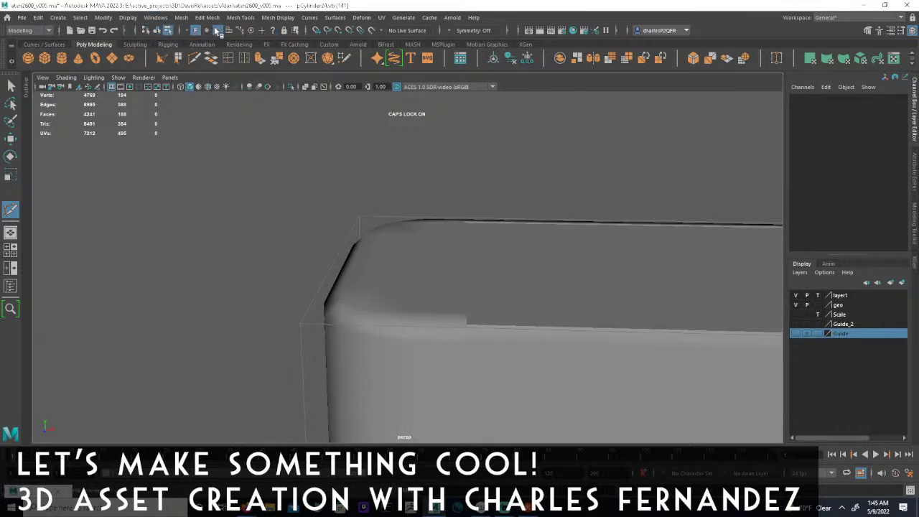
# - Select the faces of the cartridge's rounded end and apply Soften Edge to them
pyautogui.moveTo(396, 357); pyautogui.dragTo(418, 369)
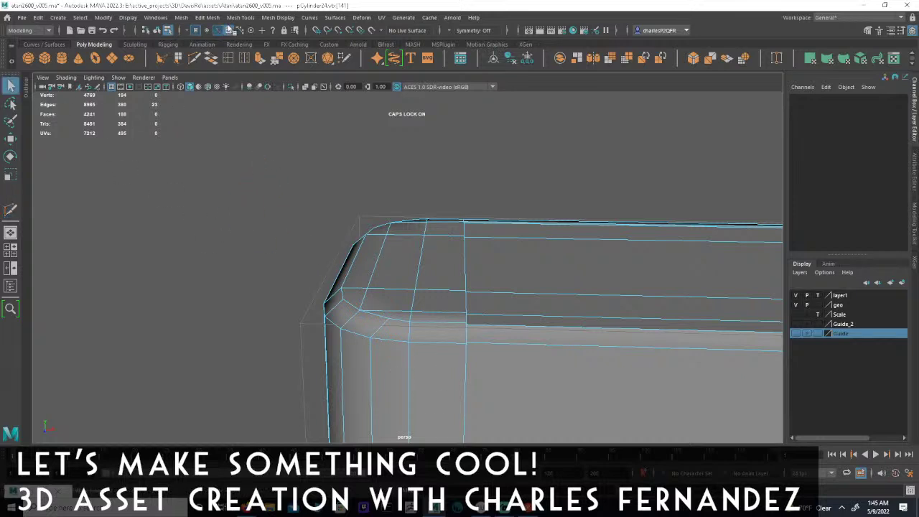
pyautogui.moveTo(431, 399); pyautogui.dragTo(430, 400)
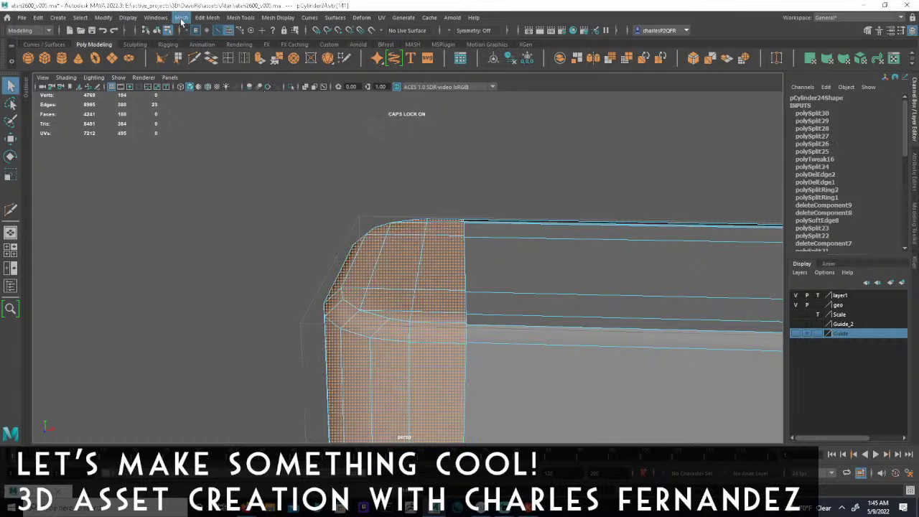
pyautogui.click(227, 19)
pyautogui.moveTo(273, 20)
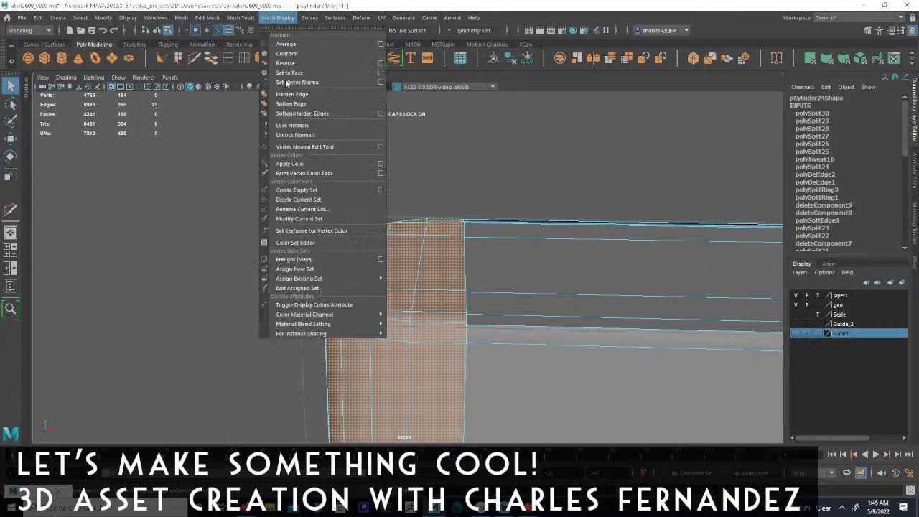
pyautogui.click(285, 105)
pyautogui.click(300, 189)
pyautogui.keyDown('alt'); pyautogui.moveTo(299, 189); pyautogui.dragTo(327, 190); pyautogui.keyUp('alt')
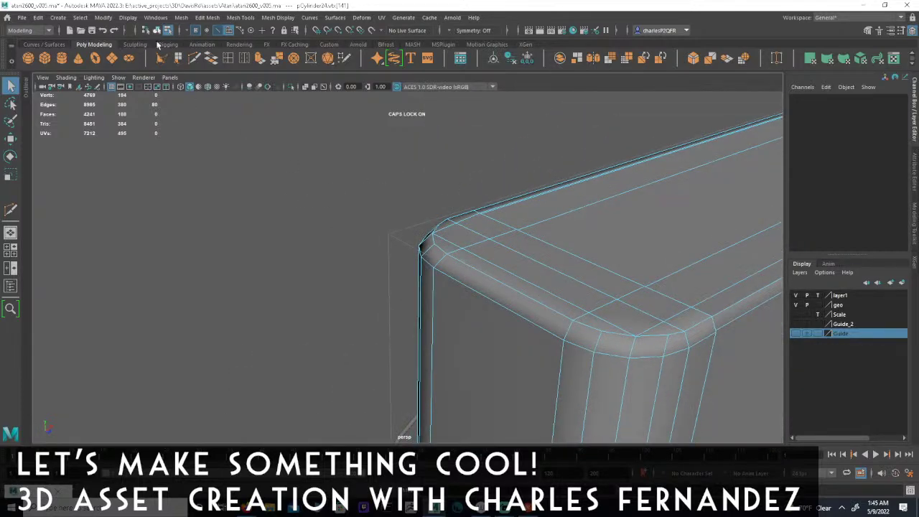
pyautogui.click(156, 31)
pyautogui.click(268, 232)
pyautogui.keyDown('alt'); pyautogui.moveTo(268, 233); pyautogui.dragTo(508, 293); pyautogui.keyUp('alt')
# - Undo the edge softening, the cuts on the top face, the vertex move and the latest edge deletion
pyautogui.hotkey('ctrl', 'z')
pyautogui.hotkey('ctrl', 'z')
pyautogui.hotkey('ctrl', 'z')
pyautogui.hotkey('ctrl', 'z')
pyautogui.hotkey('ctrl', 'z')
pyautogui.hotkey('ctrl', 'z')
pyautogui.hotkey('ctrl', 'z')
pyautogui.hotkey('ctrl', 'z')
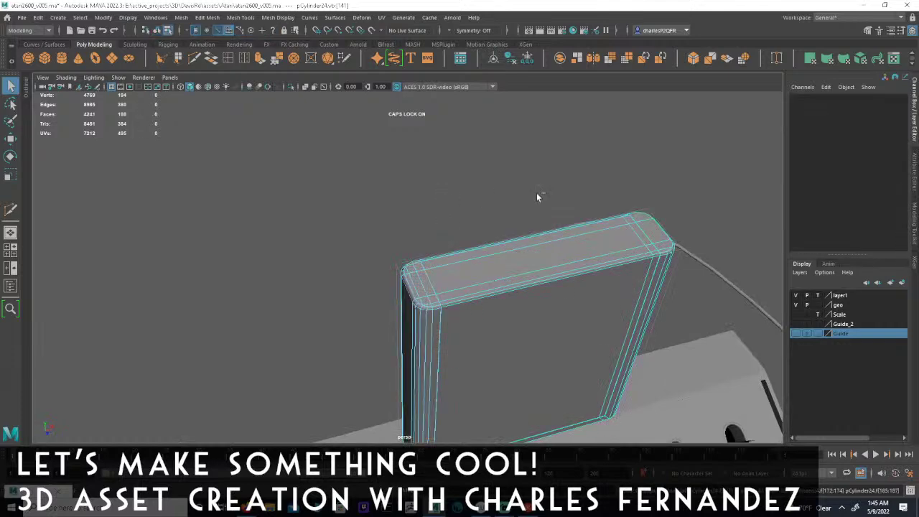
pyautogui.hotkey('ctrl', 'z')
pyautogui.hotkey('ctrl', 'z')
pyautogui.hotkey('ctrl', 'z')
pyautogui.hotkey('ctrl', 'z')
pyautogui.hotkey('ctrl', 'z')
pyautogui.hotkey('ctrl', 'z')
pyautogui.hotkey('ctrl', 'z')
pyautogui.hotkey('ctrl', 'z')
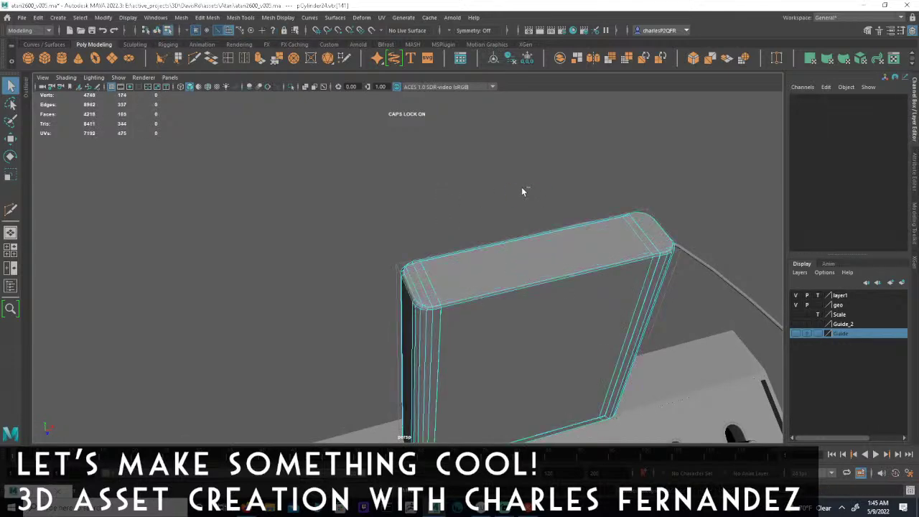
pyautogui.hotkey('ctrl', 'z')
pyautogui.hotkey('ctrl', 'z')
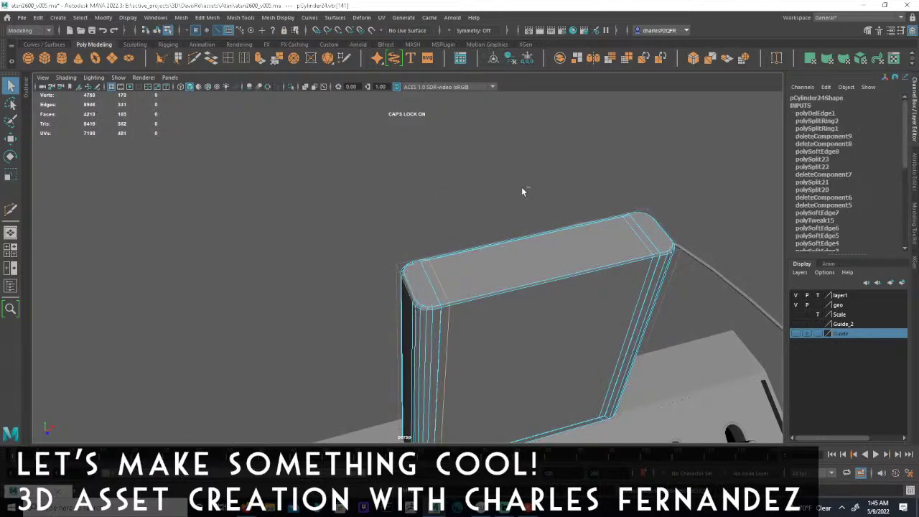
# - Undo the first loop-edge deletion and the edge loops inserted near the cartridge's rounded ends
pyautogui.hotkey('ctrl', 'z')
pyautogui.hotkey('ctrl', 'z')
pyautogui.hotkey('ctrl', 'z')
pyautogui.hotkey('ctrl', 'z')
pyautogui.hotkey('ctrl', 'z')
pyautogui.hotkey('ctrl', 'z')
pyautogui.hotkey('ctrl', 'z')
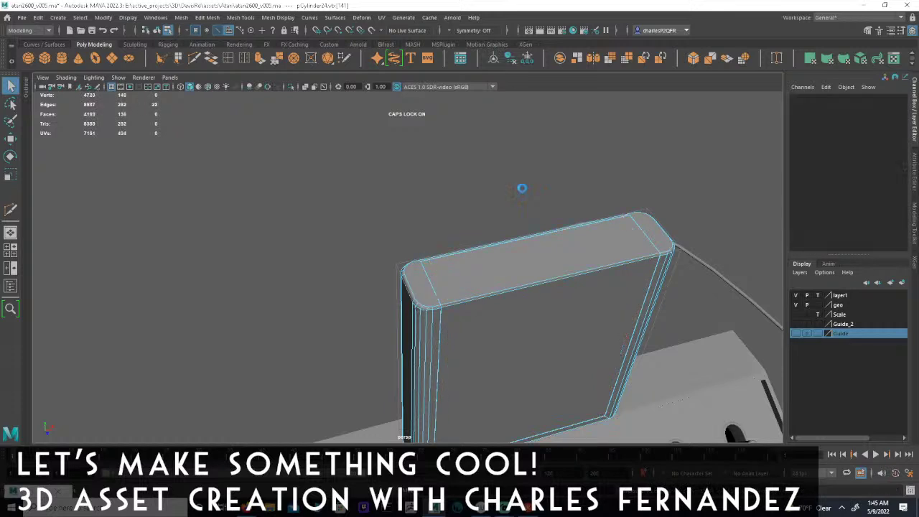
# - Undo the remaining edge deletion and the edge softening on the cartridge's rounded ends
pyautogui.hotkey('ctrl', 'z')
pyautogui.hotkey('ctrl', 'z')
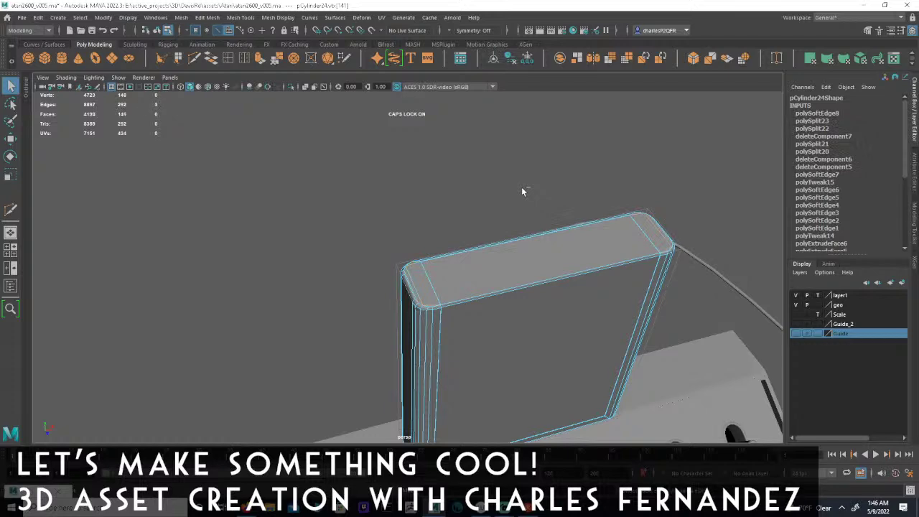
pyautogui.hotkey('ctrl', 'z')
pyautogui.hotkey('ctrl', 'z')
pyautogui.hotkey('ctrl', 'z')
pyautogui.hotkey('ctrl', 'z')
pyautogui.hotkey('ctrl', 'z')
pyautogui.hotkey('ctrl', 'z')
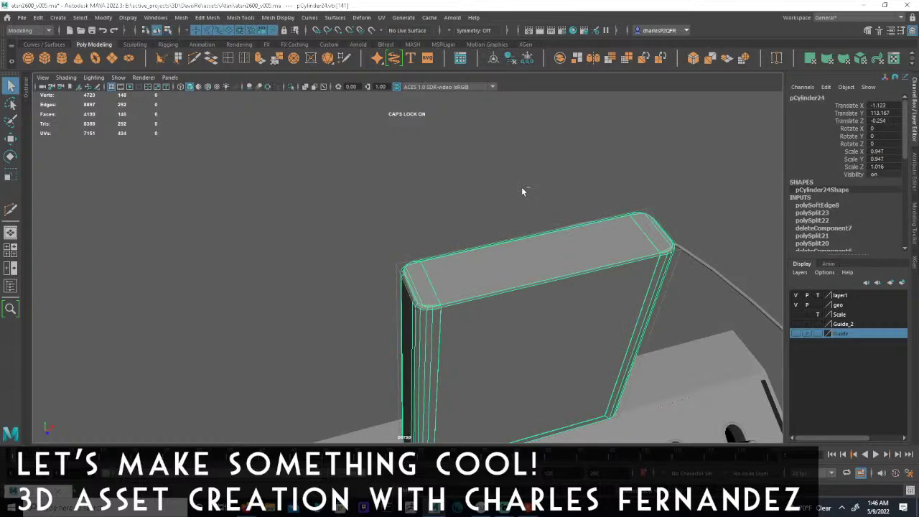
pyautogui.hotkey('ctrl', 'z')
pyautogui.hotkey('ctrl', 'z')
pyautogui.hotkey('ctrl', 'z')
pyautogui.hotkey('ctrl', 'z')
pyautogui.hotkey('ctrl', 'z')
pyautogui.hotkey('ctrl', 'z')
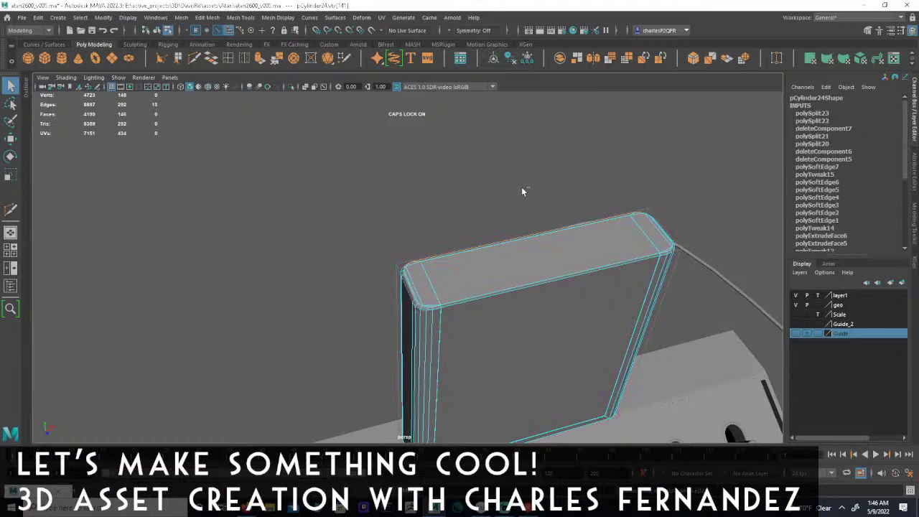
# - Examine the edge layout around the cartridge's top bevel and rounded corners from several sides
pyautogui.keyDown('alt'); pyautogui.moveTo(522, 192); pyautogui.dragTo(528, 324); pyautogui.keyUp('alt')
pyautogui.keyDown('alt'); pyautogui.moveTo(402, 277); pyautogui.dragTo(427, 266, button='right'); pyautogui.keyUp('alt')
pyautogui.keyDown('alt'); pyautogui.moveTo(427, 266); pyautogui.dragTo(527, 199); pyautogui.keyUp('alt')
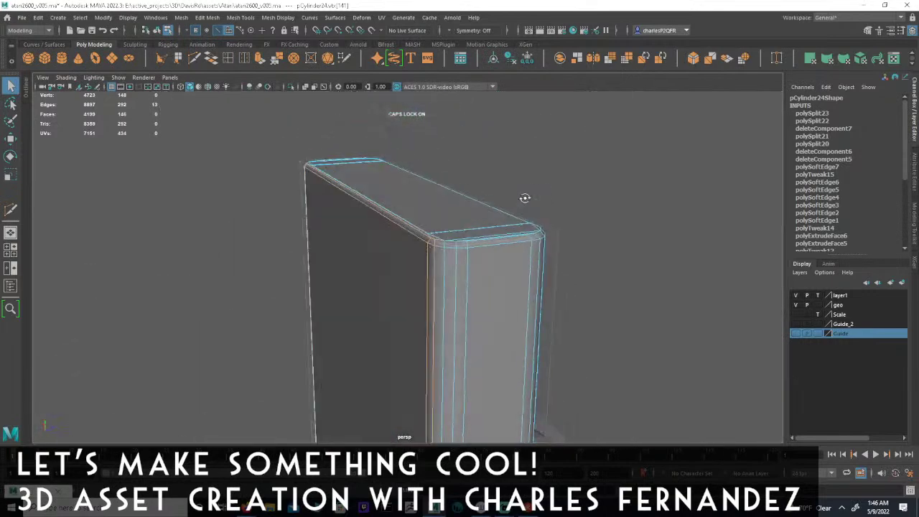
pyautogui.keyDown('alt'); pyautogui.moveTo(410, 252); pyautogui.dragTo(390, 312, button='middle'); pyautogui.keyUp('alt')
pyautogui.keyDown('alt'); pyautogui.moveTo(390, 312); pyautogui.dragTo(460, 328, button='right'); pyautogui.keyUp('alt')
pyautogui.keyDown('alt'); pyautogui.moveTo(460, 328); pyautogui.dragTo(537, 352); pyautogui.keyUp('alt')
pyautogui.keyDown('alt'); pyautogui.moveTo(369, 315); pyautogui.dragTo(565, 321, button='middle'); pyautogui.keyUp('alt')
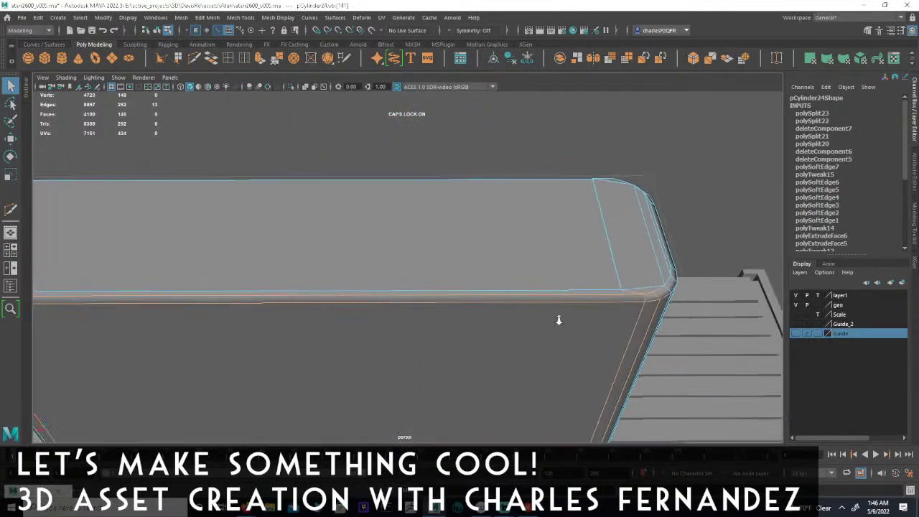
pyautogui.keyDown('alt'); pyautogui.moveTo(565, 321); pyautogui.dragTo(368, 279, button='right'); pyautogui.keyUp('alt')
pyautogui.moveTo(367, 280)
pyautogui.keyDown('alt'); pyautogui.mouseDown()
pyautogui.moveTo(416, 312)
pyautogui.moveTo(463, 273)
pyautogui.moveTo(461, 320)
pyautogui.moveTo(450, 275)
pyautogui.moveTo(447, 324)
pyautogui.moveTo(435, 265)
pyautogui.moveTo(462, 304)
pyautogui.moveTo(493, 290)
pyautogui.moveTo(472, 278)
pyautogui.moveTo(482, 304)
pyautogui.moveTo(373, 273)
pyautogui.mouseUp(); pyautogui.keyUp('alt')
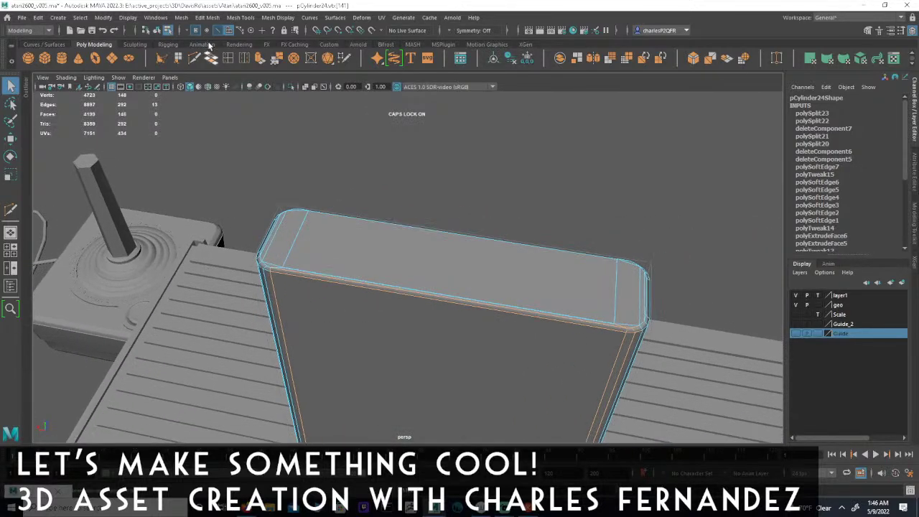
# - Insert an edge loop around the middle of the cartridge's top bevel, adjust its height and deselect the mesh
pyautogui.press('space')
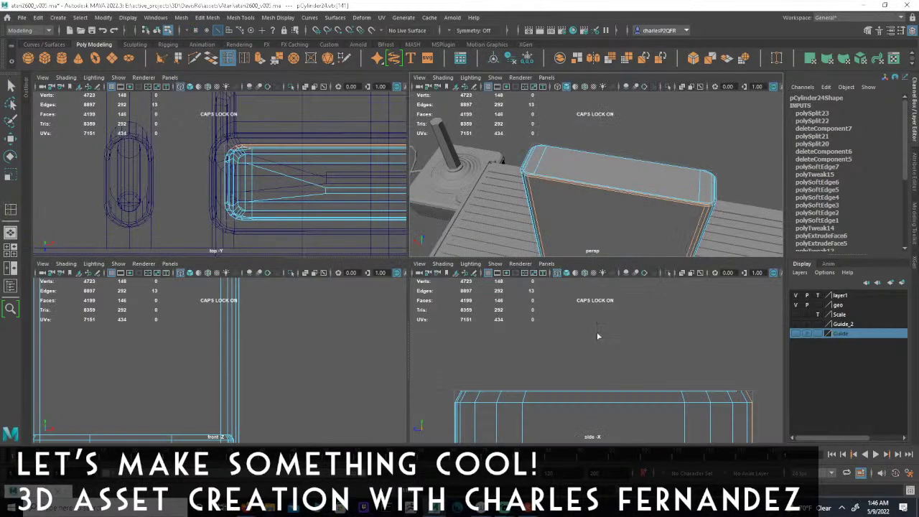
pyautogui.press('space')
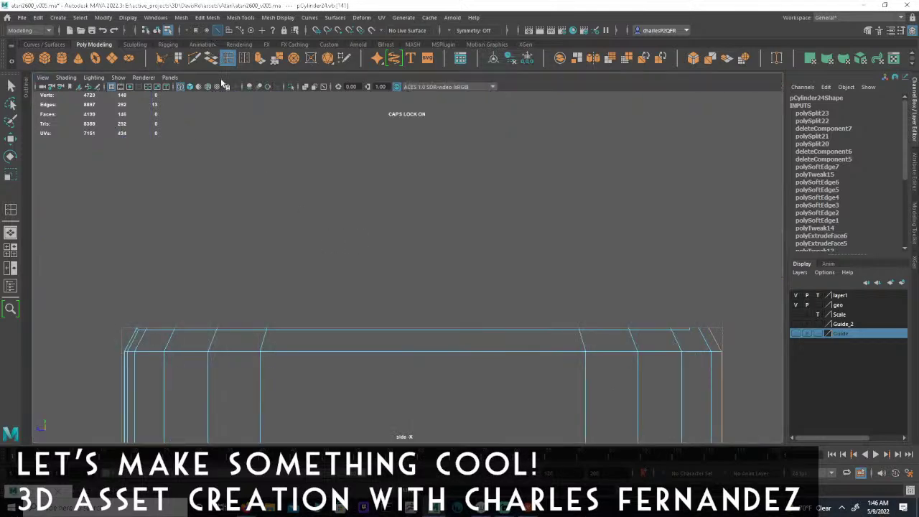
pyautogui.click(172, 347)
pyautogui.press('w')
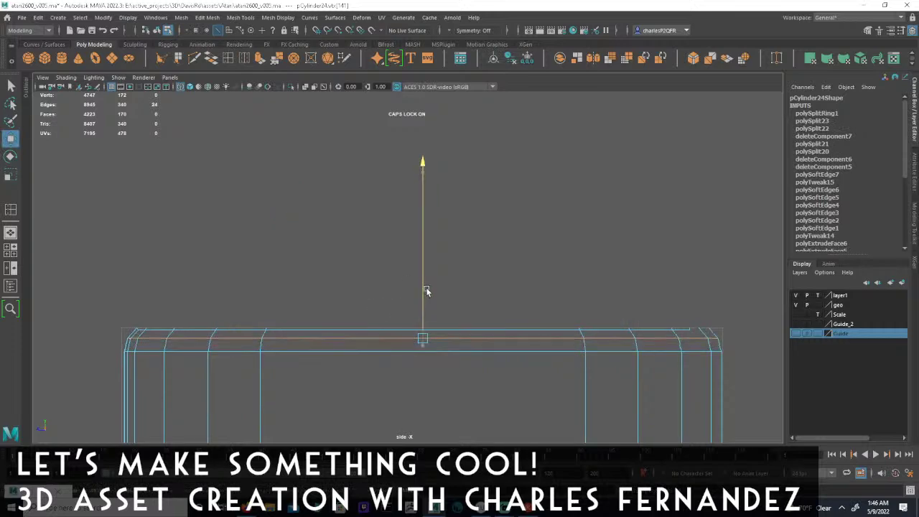
pyautogui.press('space')
pyautogui.keyDown('alt'); pyautogui.moveTo(614, 164); pyautogui.dragTo(540, 134); pyautogui.keyUp('alt')
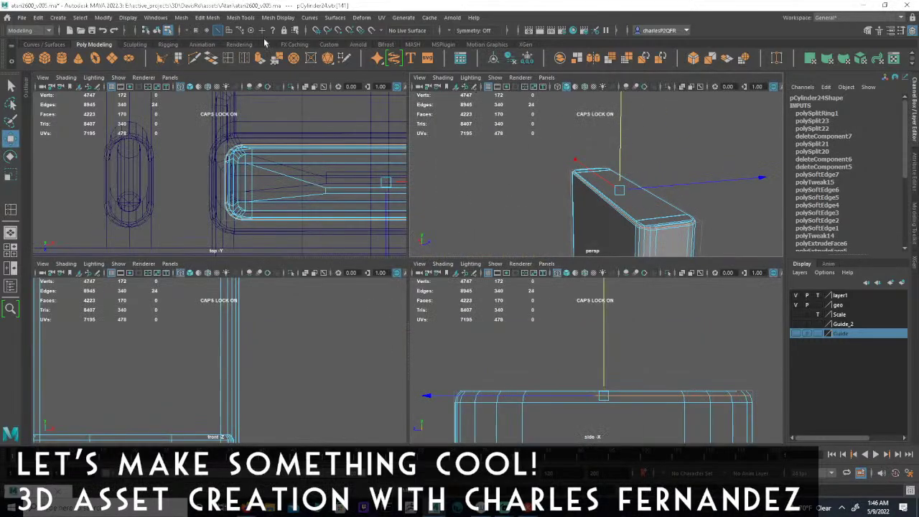
pyautogui.click(314, 19)
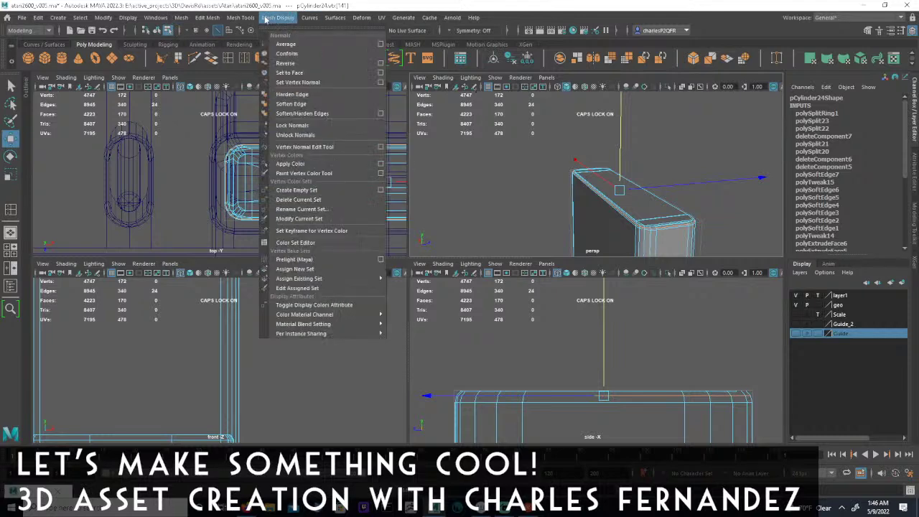
pyautogui.click(326, 95)
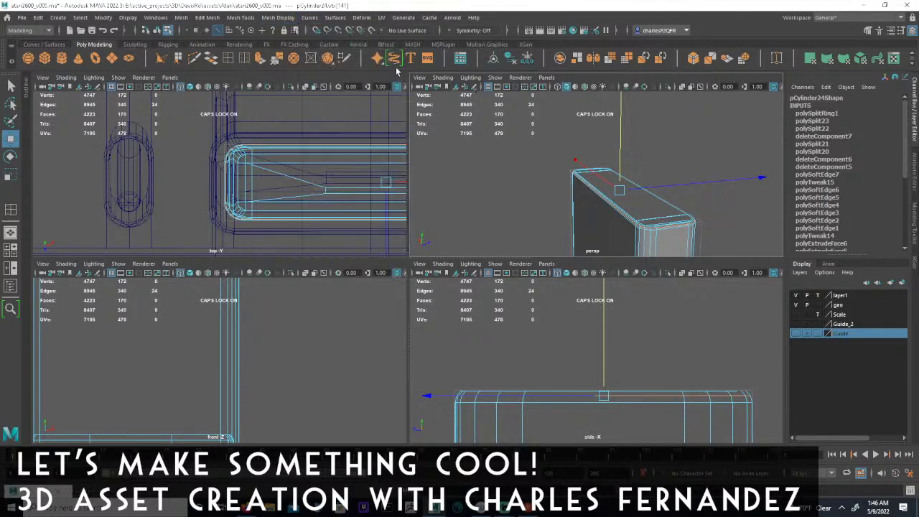
pyautogui.click(471, 131)
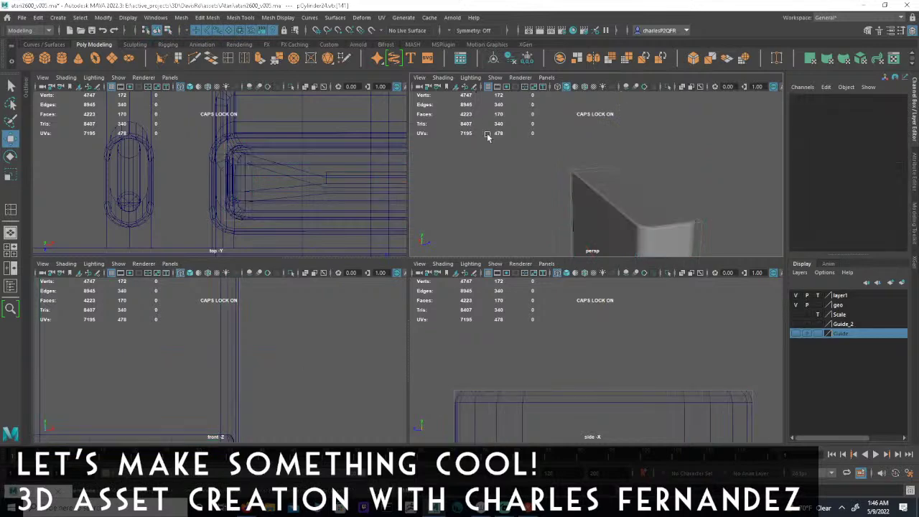
# - Examine the shading of the cartridge's top bevel and rounded corners in object mode
pyautogui.press('space')
pyautogui.keyDown('alt'); pyautogui.moveTo(636, 178); pyautogui.dragTo(351, 242); pyautogui.keyUp('alt')
pyautogui.click(415, 249)
pyautogui.keyDown('alt'); pyautogui.moveTo(415, 250); pyautogui.dragTo(527, 273); pyautogui.keyUp('alt')
pyautogui.click(242, 226)
pyautogui.keyDown('alt'); pyautogui.moveTo(243, 226); pyautogui.dragTo(270, 297); pyautogui.keyUp('alt')
pyautogui.click(225, 273)
pyautogui.keyDown('alt'); pyautogui.moveTo(343, 281); pyautogui.dragTo(528, 328); pyautogui.keyUp('alt')
pyautogui.click(581, 281)
pyautogui.keyDown('alt'); pyautogui.moveTo(581, 281); pyautogui.dragTo(472, 329); pyautogui.keyUp('alt')
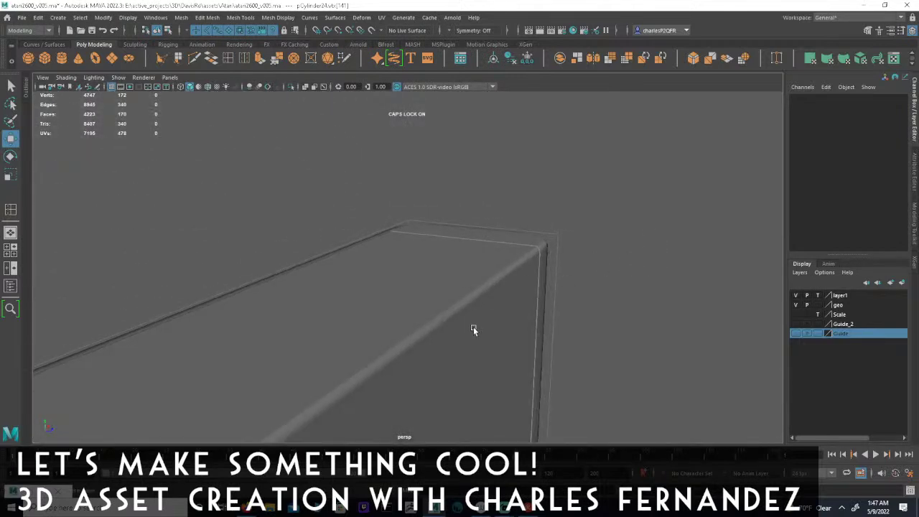
pyautogui.click(535, 316)
pyautogui.keyDown('alt'); pyautogui.moveTo(536, 316); pyautogui.dragTo(434, 309); pyautogui.keyUp('alt')
pyautogui.click(489, 174)
pyautogui.keyDown('alt'); pyautogui.moveTo(488, 174); pyautogui.dragTo(482, 279); pyautogui.keyUp('alt')
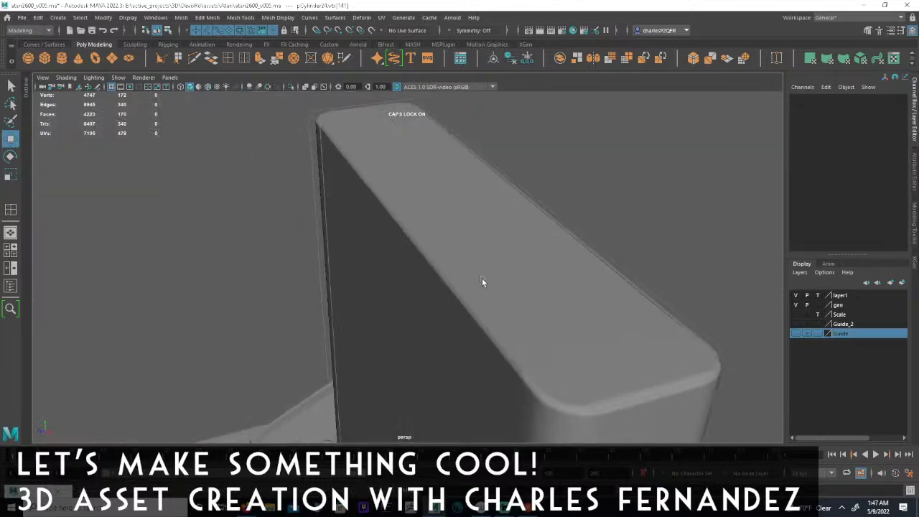
# - Select the edge loops along the cartridge's top bevel, apply Soften Edge to them and return to object mode
pyautogui.click(410, 215)
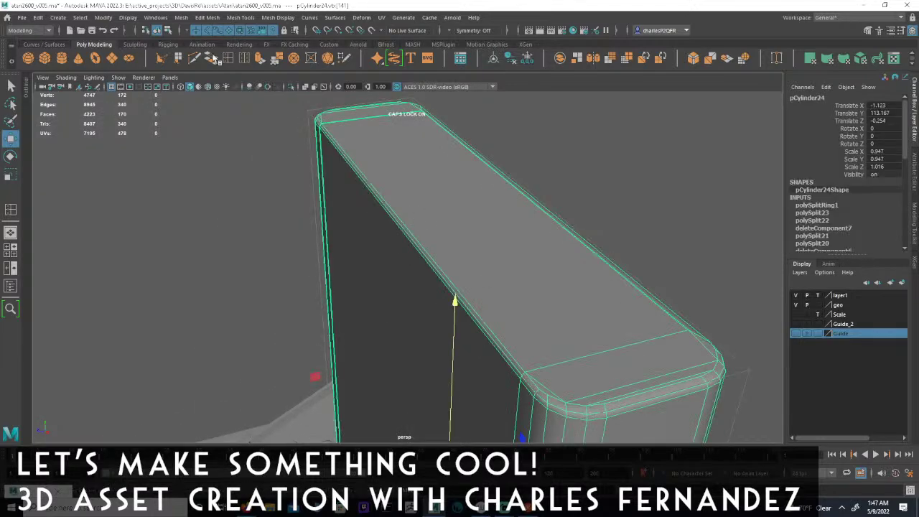
pyautogui.click(168, 31)
pyautogui.click(218, 30)
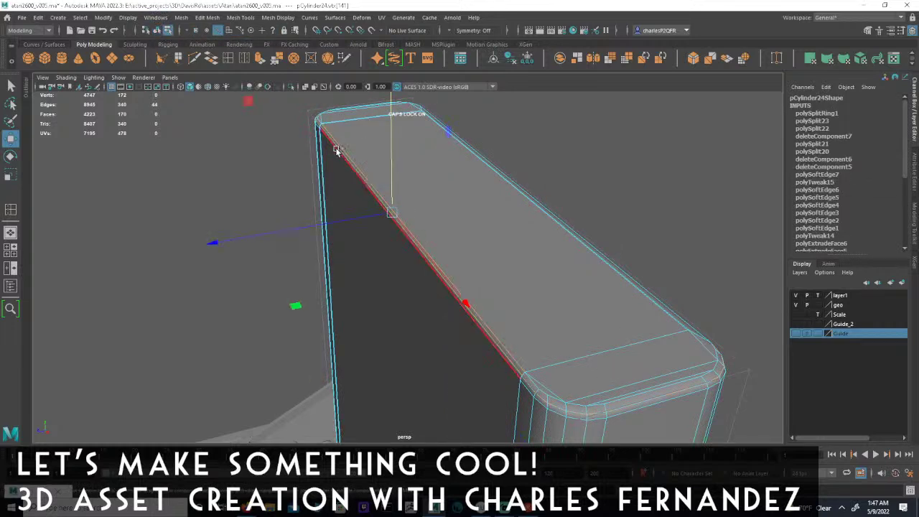
pyautogui.click(316, 17)
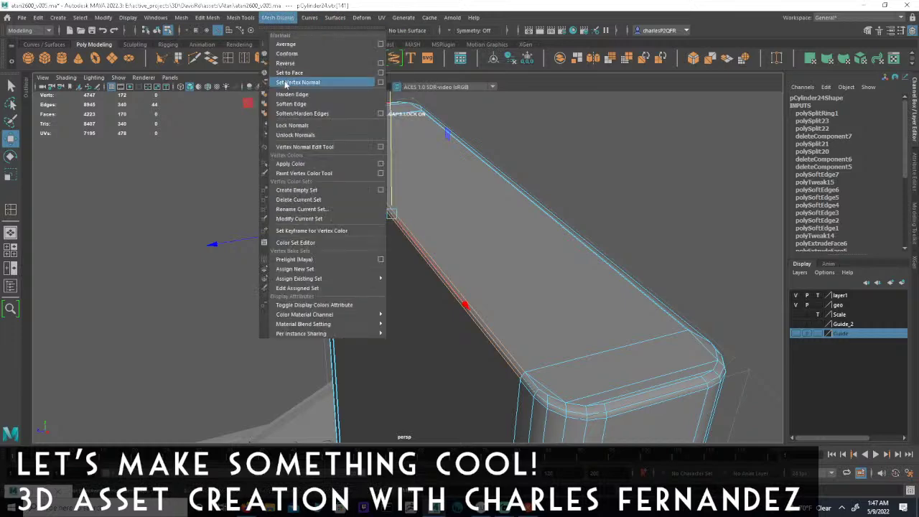
pyautogui.click(291, 105)
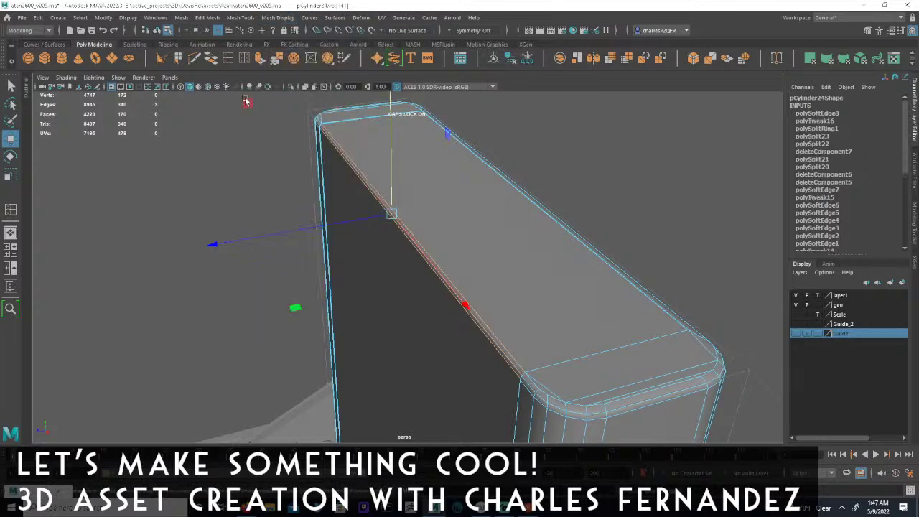
pyautogui.click(157, 32)
pyautogui.click(186, 152)
# - Move the cartridge down and out in front of the console, to about Translate Y -26.93 and Z 220.808
pyautogui.keyDown('alt'); pyautogui.moveTo(307, 180); pyautogui.dragTo(461, 302); pyautogui.keyUp('alt')
pyautogui.keyDown('alt'); pyautogui.moveTo(461, 302); pyautogui.dragTo(298, 299, button='right'); pyautogui.keyUp('alt')
pyautogui.keyDown('alt'); pyautogui.moveTo(298, 299); pyautogui.dragTo(486, 310); pyautogui.keyUp('alt')
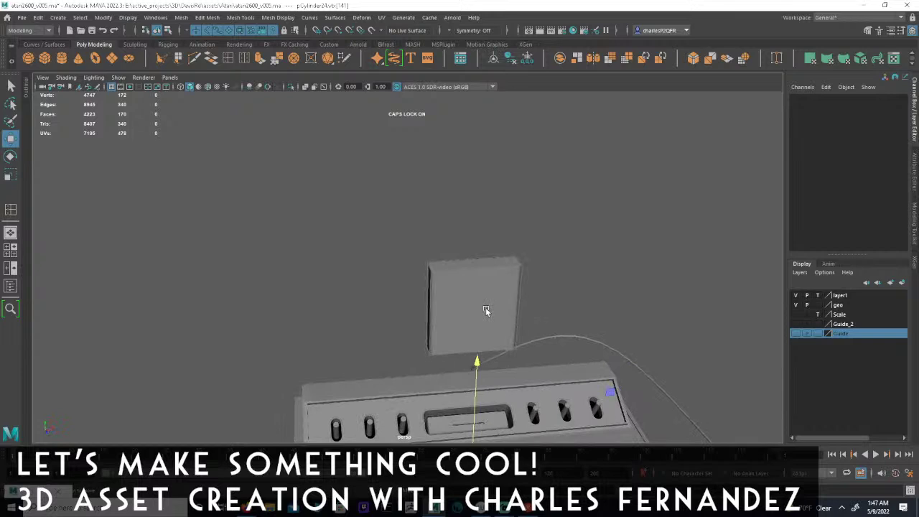
pyautogui.click(489, 345)
pyautogui.keyDown('alt'); pyautogui.moveTo(502, 279); pyautogui.dragTo(521, 236); pyautogui.keyUp('alt')
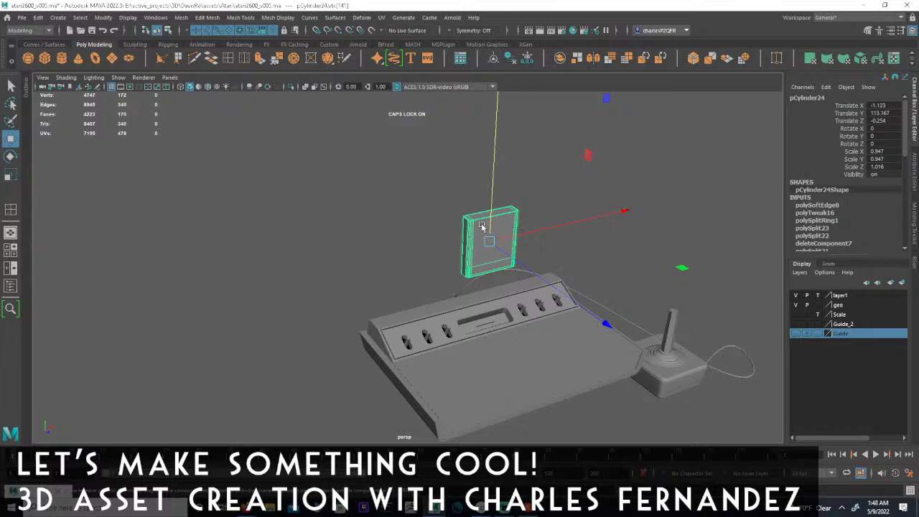
pyautogui.keyDown('alt'); pyautogui.moveTo(440, 272); pyautogui.dragTo(477, 279); pyautogui.keyUp('alt')
pyautogui.keyDown('alt'); pyautogui.moveTo(535, 243); pyautogui.dragTo(734, 335); pyautogui.keyUp('alt')
pyautogui.keyDown('alt'); pyautogui.moveTo(690, 327); pyautogui.dragTo(676, 317); pyautogui.keyUp('alt')
pyautogui.keyDown('alt'); pyautogui.moveTo(676, 317); pyautogui.dragTo(567, 280, button='right'); pyautogui.keyUp('alt')
pyautogui.keyDown('alt'); pyautogui.moveTo(561, 276); pyautogui.dragTo(567, 283); pyautogui.keyUp('alt')
pyautogui.moveTo(530, 201); pyautogui.dragTo(497, 363)
# - In the side view, lower the cartridge's pivot to near its base
pyautogui.press('space')
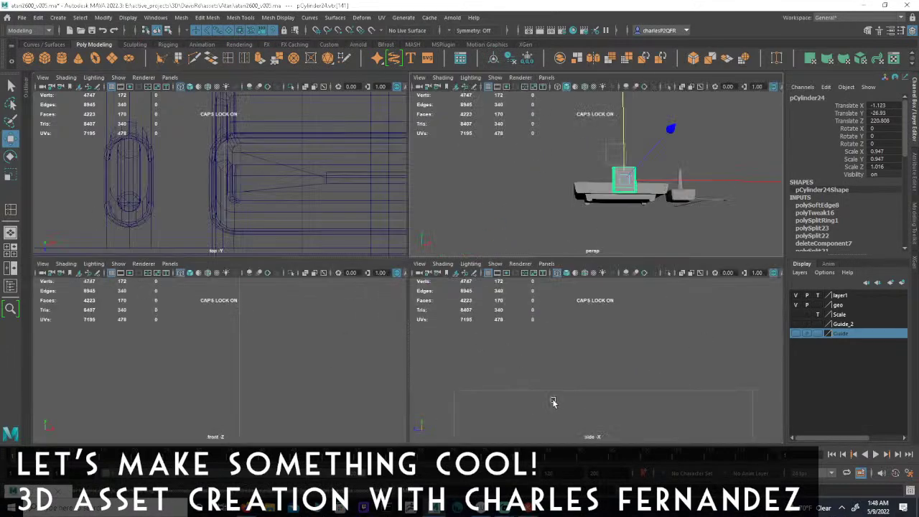
pyautogui.press('f')
pyautogui.keyDown('alt'); pyautogui.moveTo(635, 346); pyautogui.dragTo(496, 351, button='right'); pyautogui.keyUp('alt')
pyautogui.keyDown('alt'); pyautogui.moveTo(689, 373); pyautogui.dragTo(611, 348, button='middle'); pyautogui.keyUp('alt')
pyautogui.keyDown('alt'); pyautogui.moveTo(611, 348); pyautogui.dragTo(612, 328, button='right'); pyautogui.keyUp('alt')
pyautogui.keyDown('alt'); pyautogui.moveTo(573, 356); pyautogui.dragTo(612, 382, button='middle'); pyautogui.keyUp('alt')
pyautogui.keyDown('alt'); pyautogui.moveTo(612, 382); pyautogui.dragTo(564, 372, button='right'); pyautogui.keyUp('alt')
pyautogui.press('e')
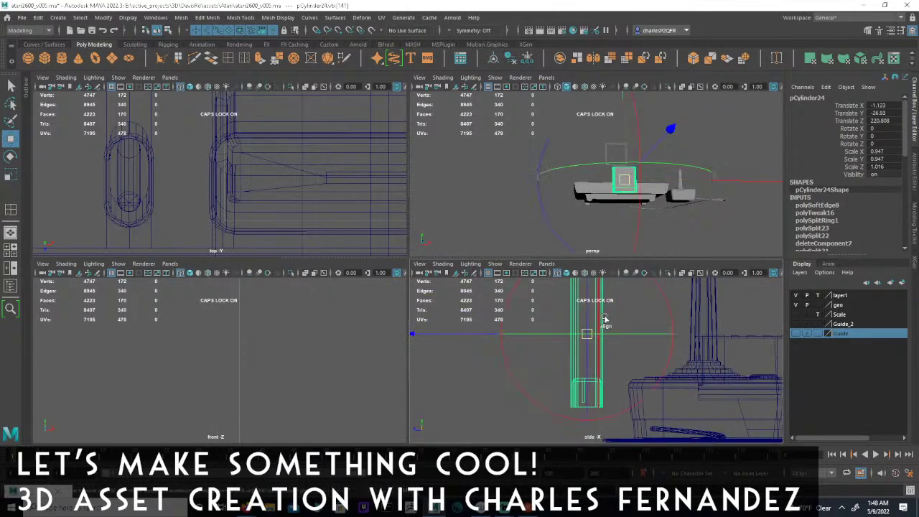
pyautogui.press('space')
pyautogui.scroll(-2, 542, 355)
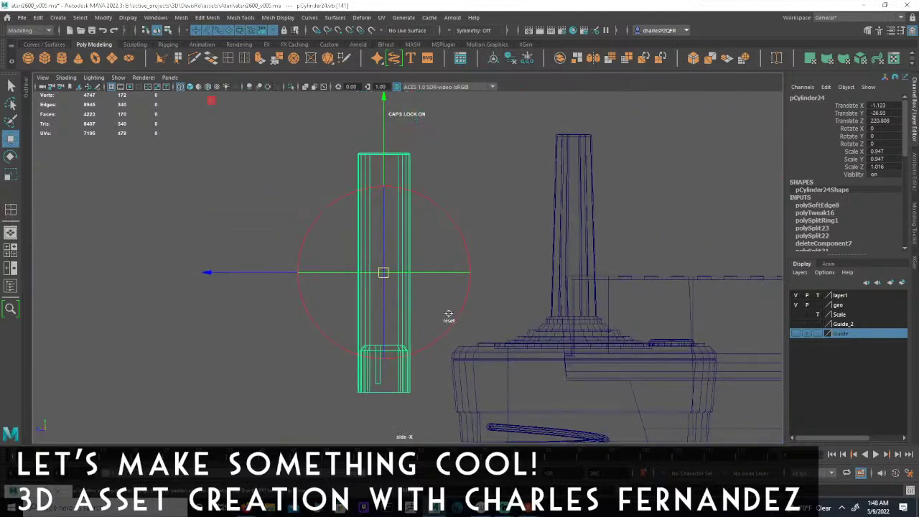
pyautogui.moveTo(384, 143); pyautogui.dragTo(395, 385)
pyautogui.hotkey('ctrl', 'z')
pyautogui.keyDown('alt'); pyautogui.moveTo(515, 385); pyautogui.dragTo(293, 276, button='middle'); pyautogui.keyUp('alt')
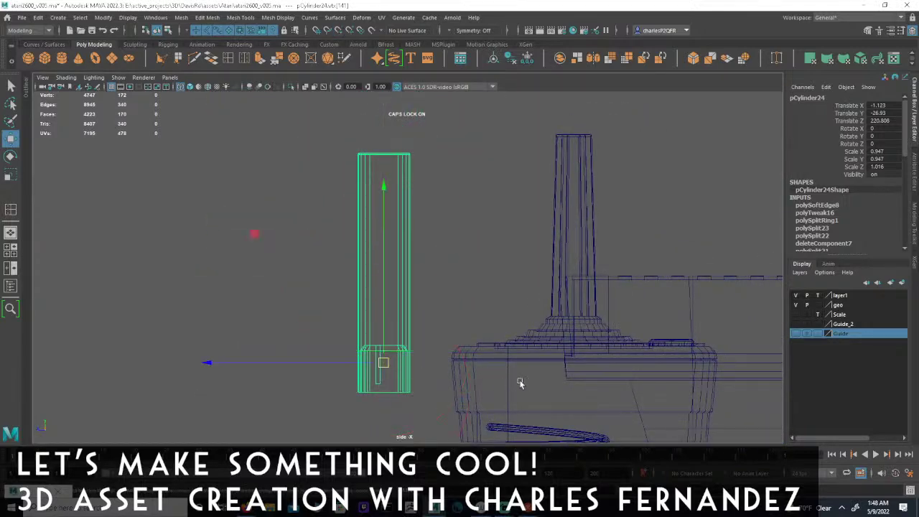
pyautogui.scroll(-2, 293, 276)
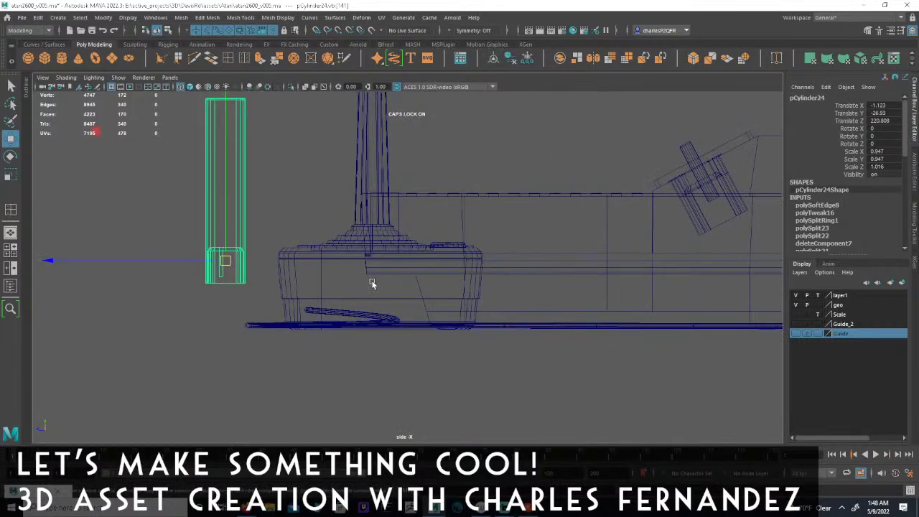
# - Set the linear working units to inch and save the preferences
pyautogui.click(181, 17)
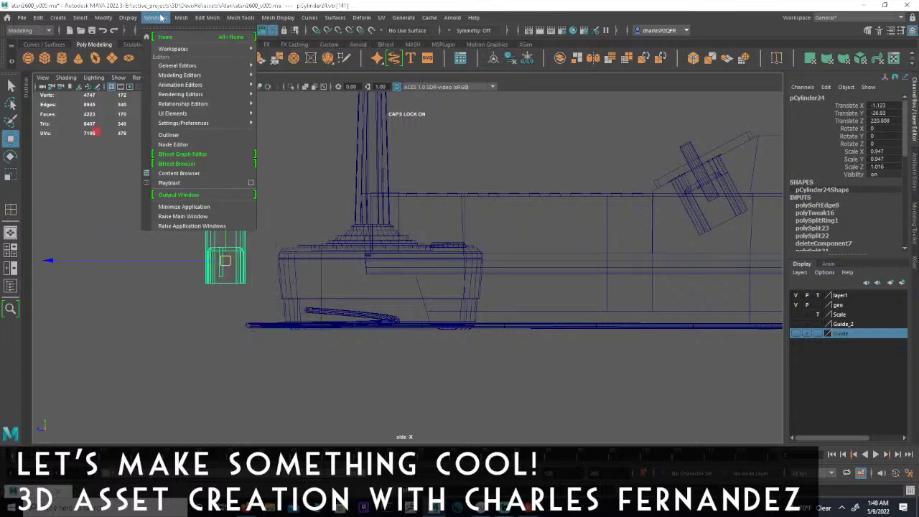
pyautogui.moveTo(195, 125)
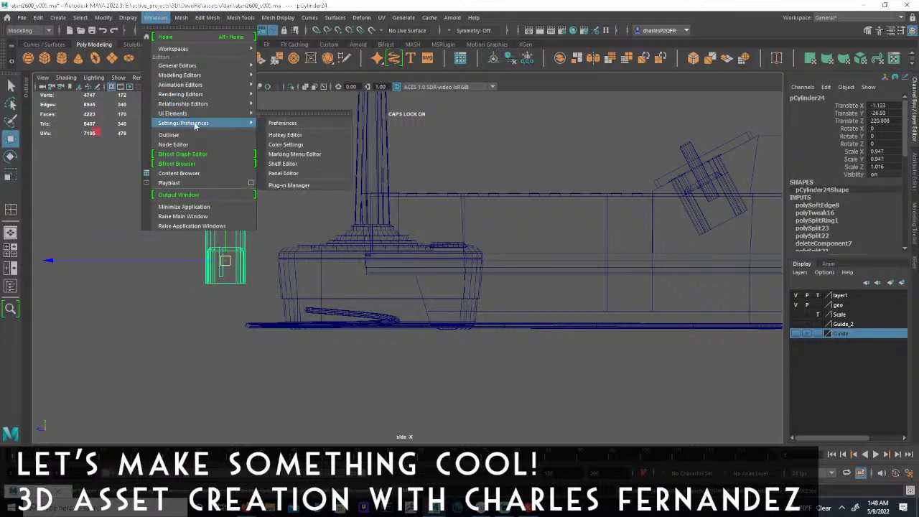
pyautogui.click(283, 123)
pyautogui.click(349, 184)
pyautogui.click(344, 193)
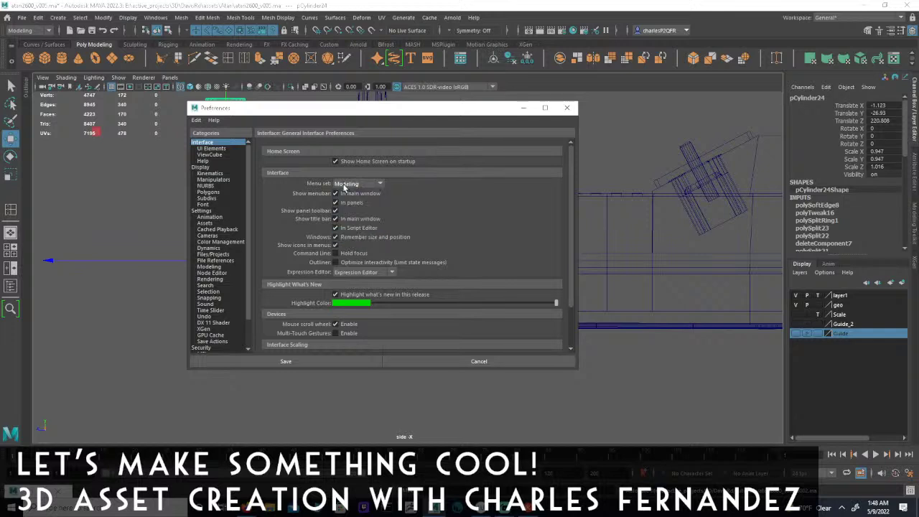
pyautogui.click(201, 210)
pyautogui.click(355, 184)
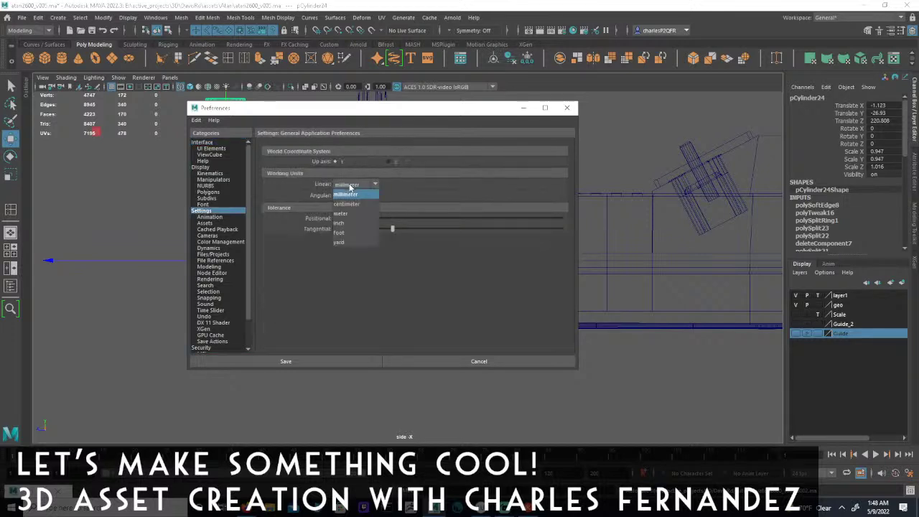
pyautogui.click(349, 218)
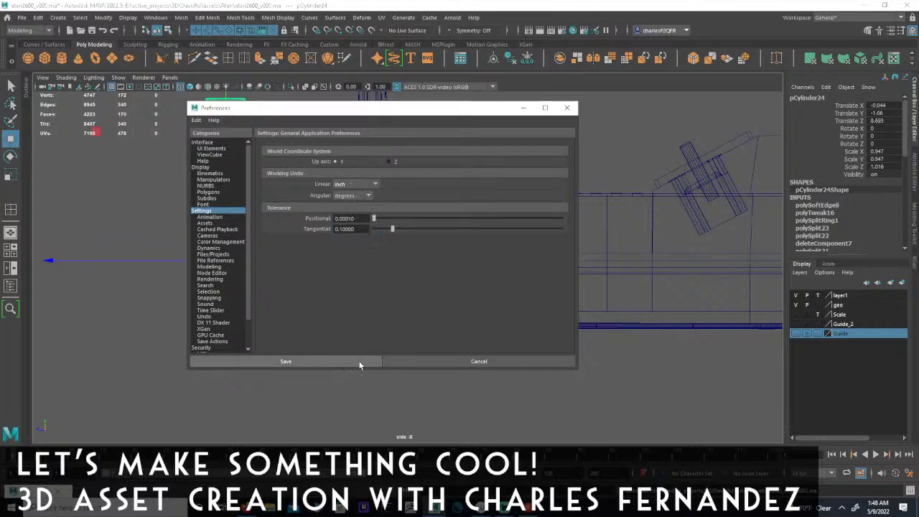
pyautogui.click(437, 364)
# - Turn on the grid display in the side view around the cartridge
pyautogui.keyDown('alt'); pyautogui.moveTo(217, 292); pyautogui.dragTo(445, 293, button='middle'); pyautogui.keyUp('alt')
pyautogui.keyDown('alt'); pyautogui.moveTo(445, 293); pyautogui.dragTo(308, 290, button='right'); pyautogui.keyUp('alt')
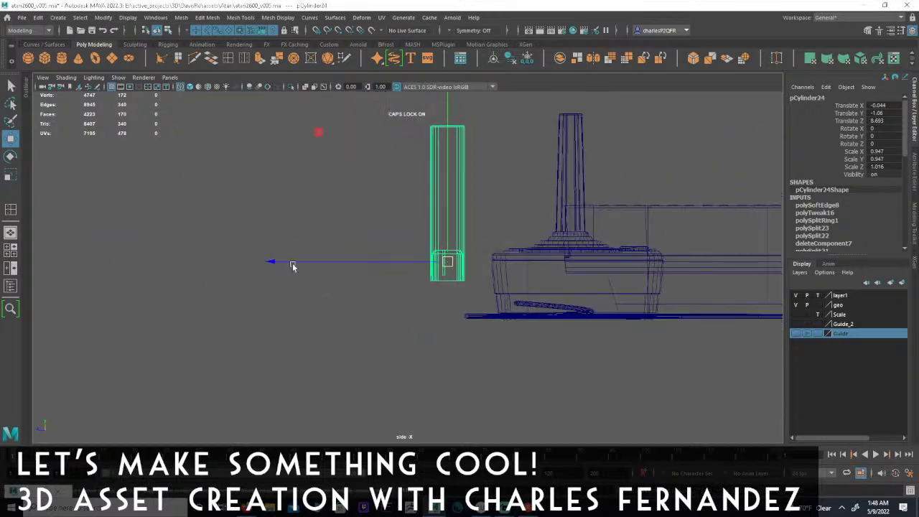
pyautogui.click(134, 19)
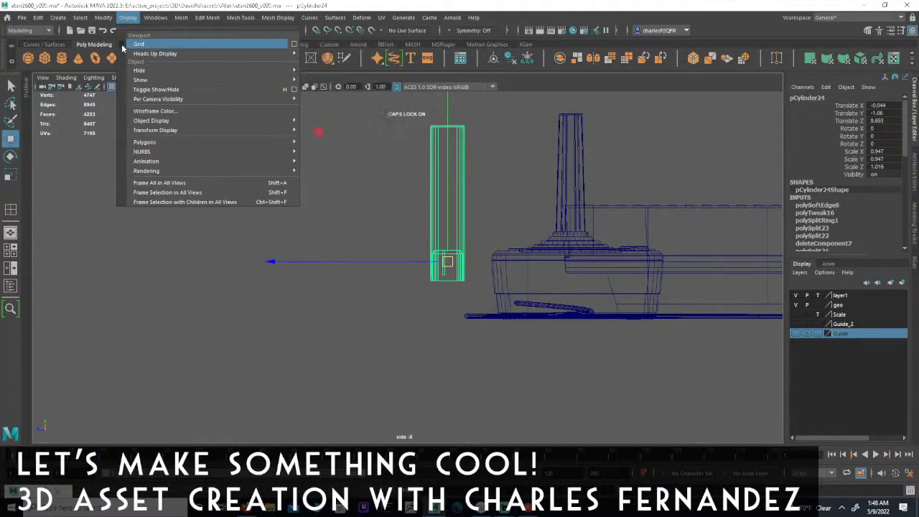
pyautogui.click(135, 45)
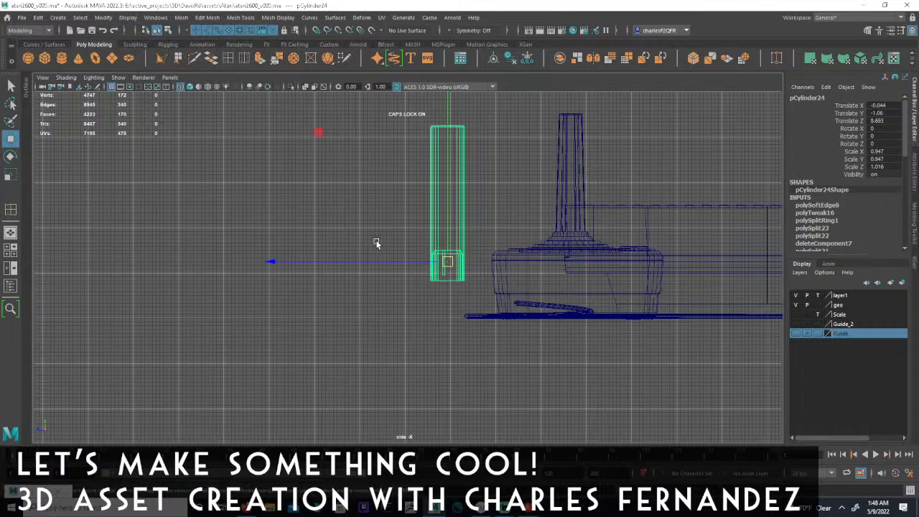
# - Lower the cartridge to about Translate Y -1.897 so its base rests on the major grid line
pyautogui.moveTo(446, 199); pyautogui.dragTo(391, 253, button='middle')
pyautogui.keyDown('alt'); pyautogui.moveTo(295, 300); pyautogui.dragTo(574, 302, button='right'); pyautogui.keyUp('alt')
pyautogui.keyDown('alt'); pyautogui.moveTo(575, 302); pyautogui.dragTo(513, 340, button='middle'); pyautogui.keyUp('alt')
pyautogui.keyDown('alt'); pyautogui.moveTo(513, 341); pyautogui.dragTo(608, 344, button='right'); pyautogui.keyUp('alt')
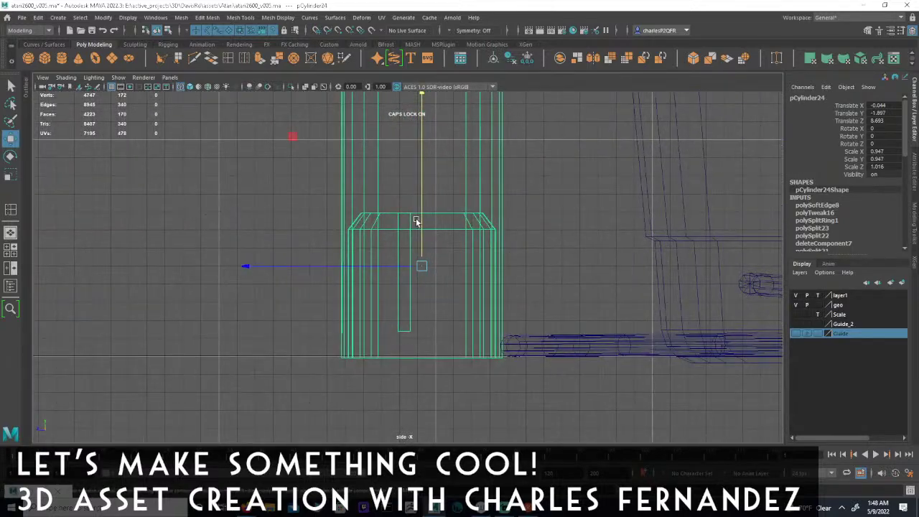
# - Snap the cartridge's pivot to its bottom edge and snap the cartridge onto the major grid line at Translate Y -1.891
pyautogui.moveTo(422, 203); pyautogui.dragTo(422, 145, button='middle')
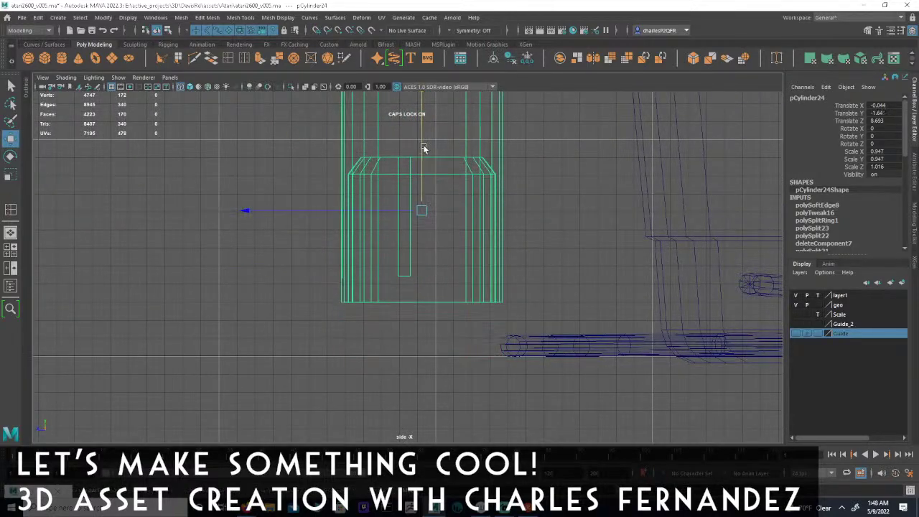
pyautogui.press('v')
pyautogui.moveTo(422, 113); pyautogui.dragTo(493, 302)
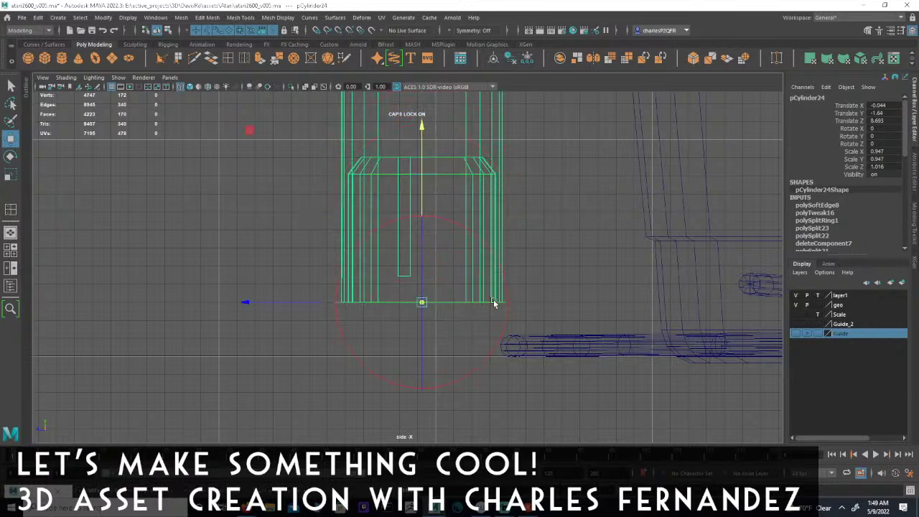
pyautogui.press('x')
pyautogui.moveTo(425, 229); pyautogui.dragTo(425, 357, button='middle')
pyautogui.press('space')
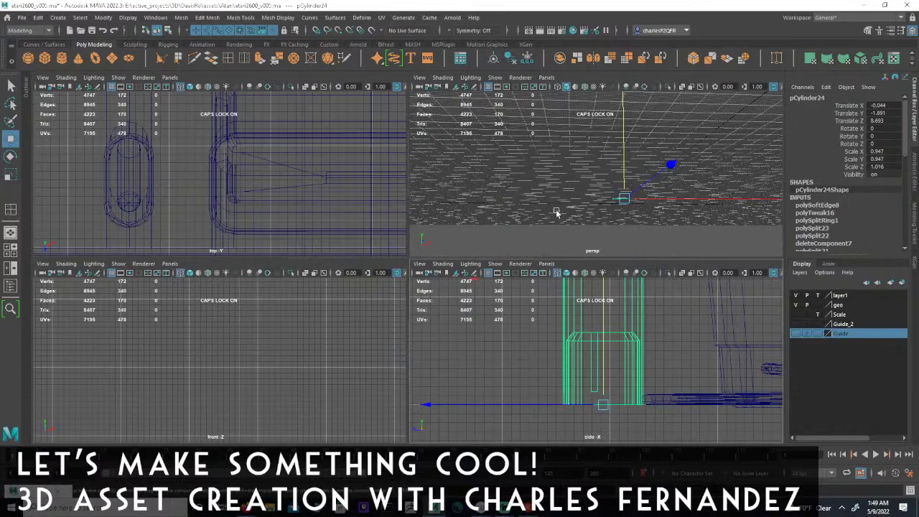
# - In the perspective view, delete the wireframe reference box floating above the console
pyautogui.press('space')
pyautogui.keyDown('alt'); pyautogui.moveTo(610, 224); pyautogui.dragTo(491, 270); pyautogui.keyUp('alt')
pyautogui.keyDown('alt'); pyautogui.moveTo(491, 270); pyautogui.dragTo(646, 295, button='right'); pyautogui.keyUp('alt')
pyautogui.click(840, 296)
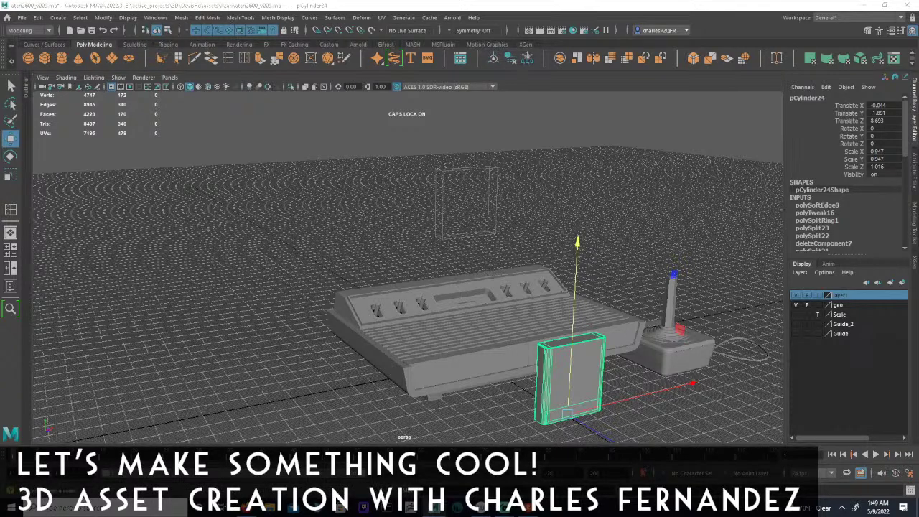
pyautogui.click(467, 204)
pyautogui.press('Delete')
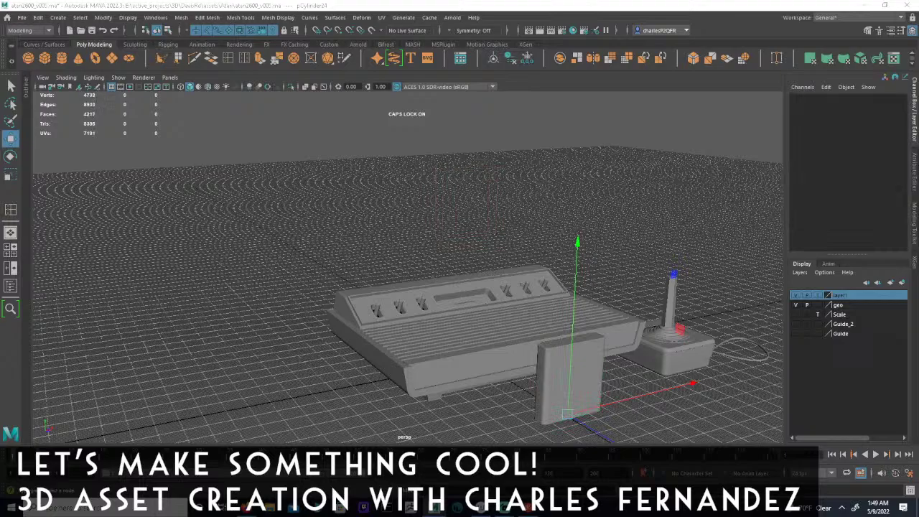
# - Delete the non-deformer history of all objects in the scene
pyautogui.keyDown('alt'); pyautogui.moveTo(573, 363); pyautogui.dragTo(526, 272); pyautogui.keyUp('alt')
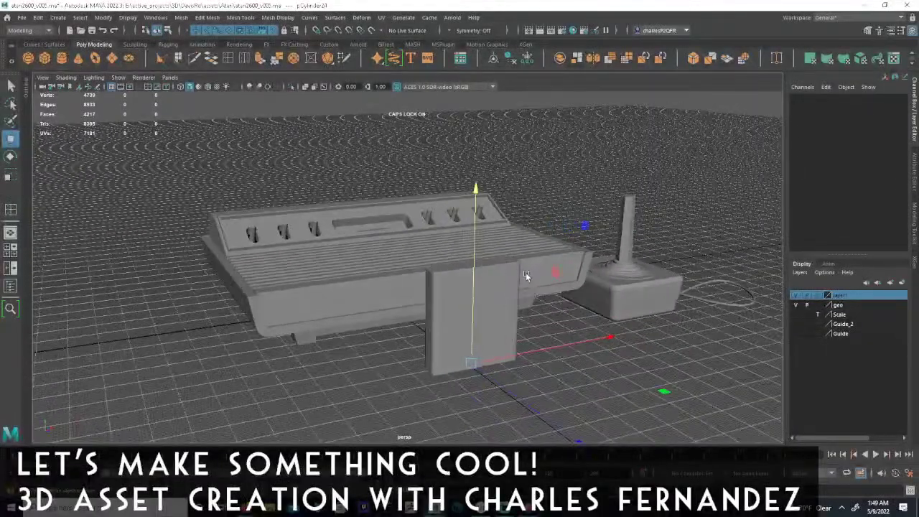
pyautogui.click(40, 19)
pyautogui.moveTo(70, 143)
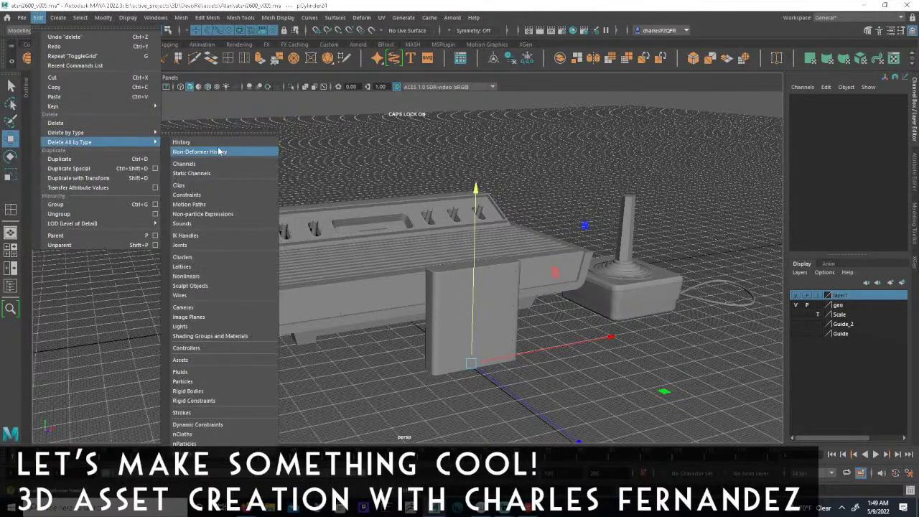
pyautogui.click(220, 151)
pyautogui.moveTo(439, 214)
pyautogui.keyDown('alt'); pyautogui.mouseDown()
pyautogui.moveTo(371, 237)
pyautogui.moveTo(428, 247)
pyautogui.moveTo(348, 243)
pyautogui.moveTo(412, 240)
pyautogui.moveTo(436, 217)
pyautogui.moveTo(428, 210)
pyautogui.mouseUp(); pyautogui.keyUp('alt')
pyautogui.click(394, 289)
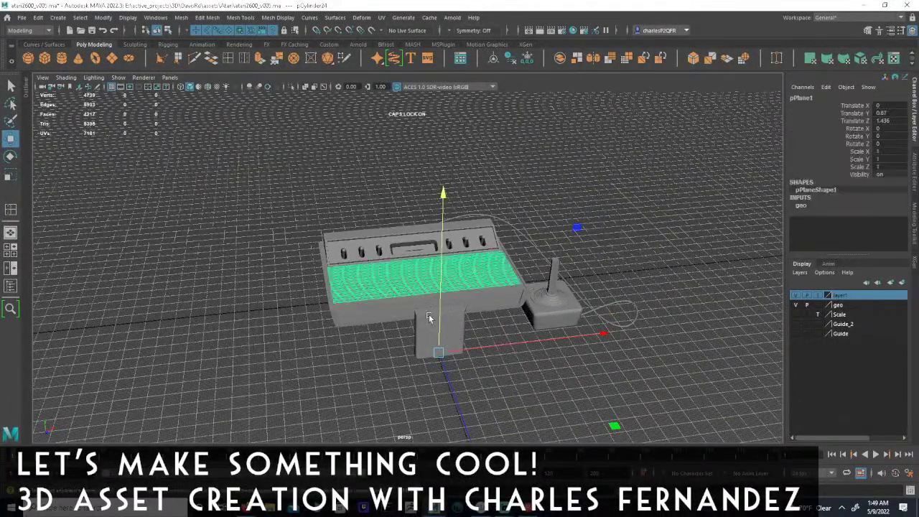
# - Freeze the transformations of the cartridge and clear the selection
pyautogui.click(425, 313)
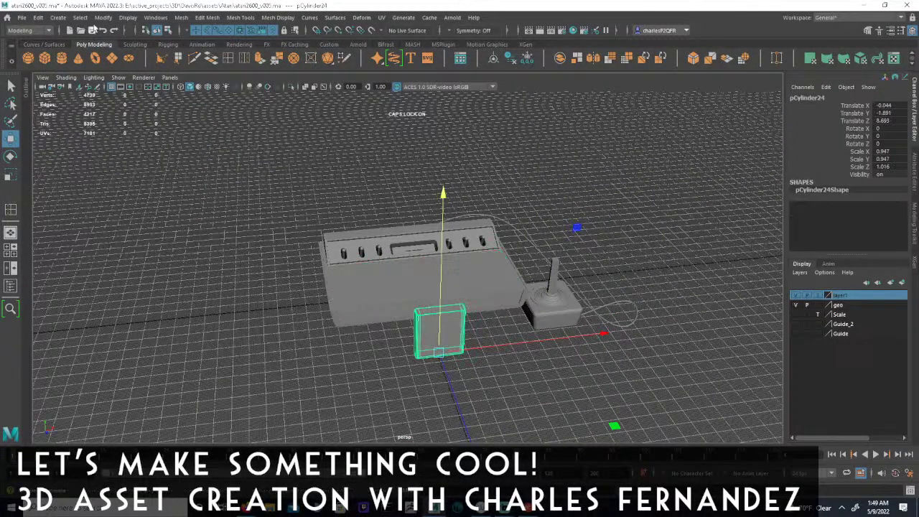
pyautogui.click(103, 17)
pyautogui.click(140, 64)
pyautogui.keyDown('alt'); pyautogui.moveTo(381, 287); pyautogui.dragTo(427, 281); pyautogui.keyUp('alt')
pyautogui.keyDown('alt'); pyautogui.moveTo(392, 248); pyautogui.dragTo(356, 235); pyautogui.keyUp('alt')
pyautogui.click(382, 225)
# - Save the scene as a new version named atari2600_v006.ma in the Atari assets folder
pyautogui.click(23, 18)
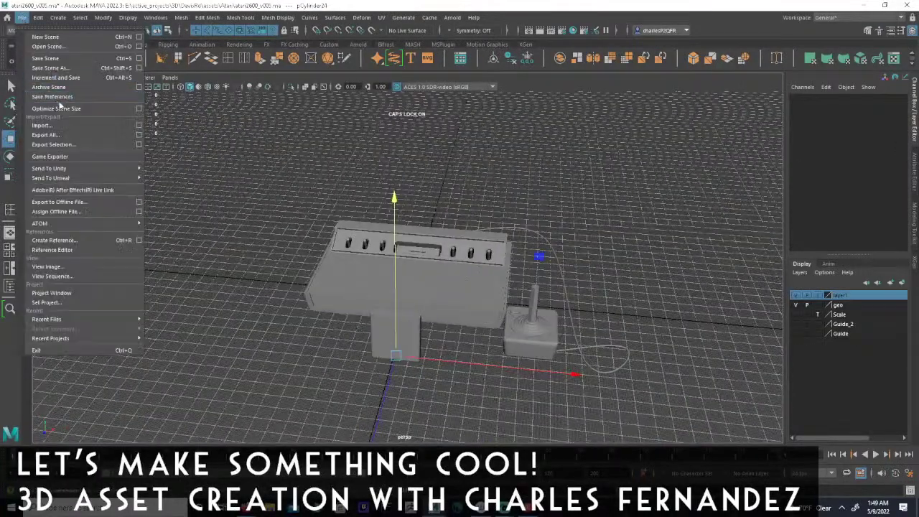
pyautogui.click(50, 68)
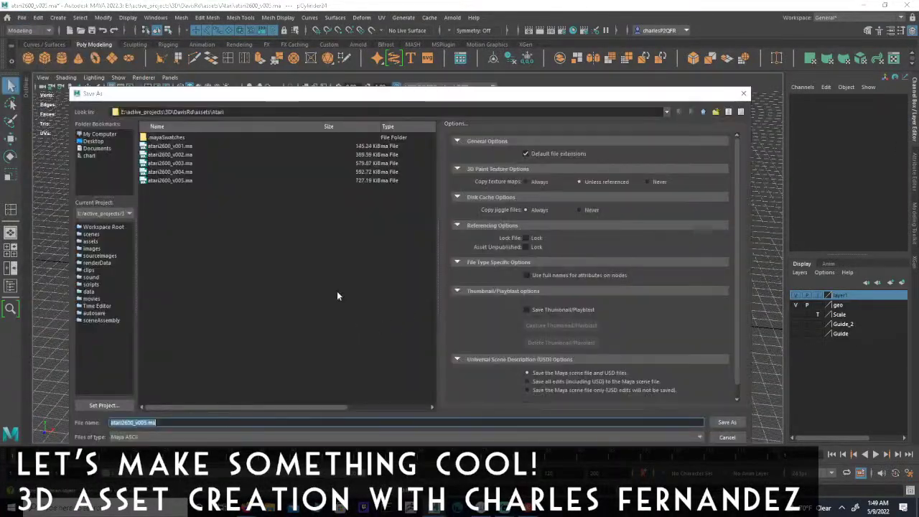
pyautogui.click(146, 423)
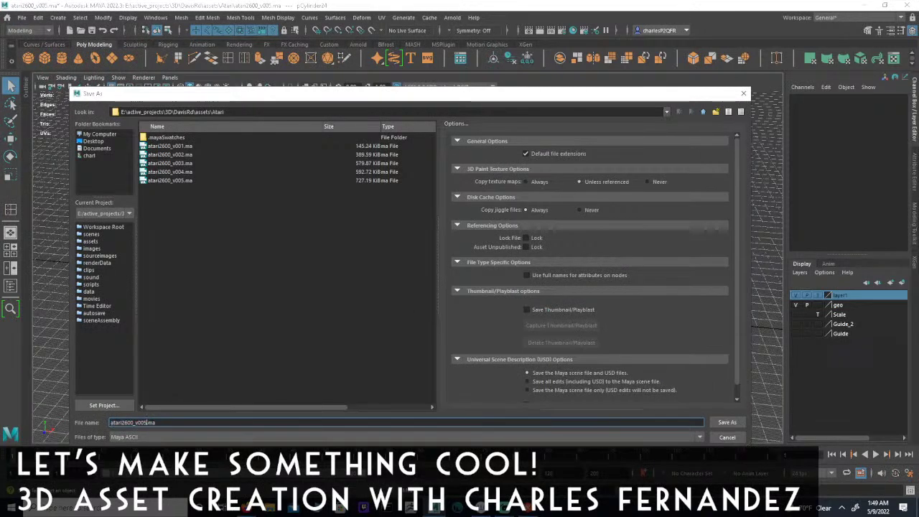
pyautogui.press('BackSpace')
pyautogui.write('6')
pyautogui.click(725, 422)
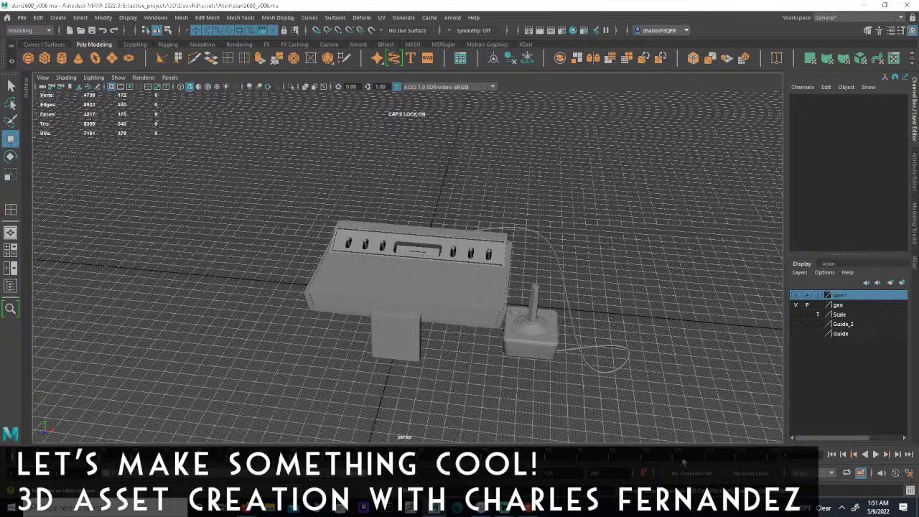
pyautogui.click(521, 510)
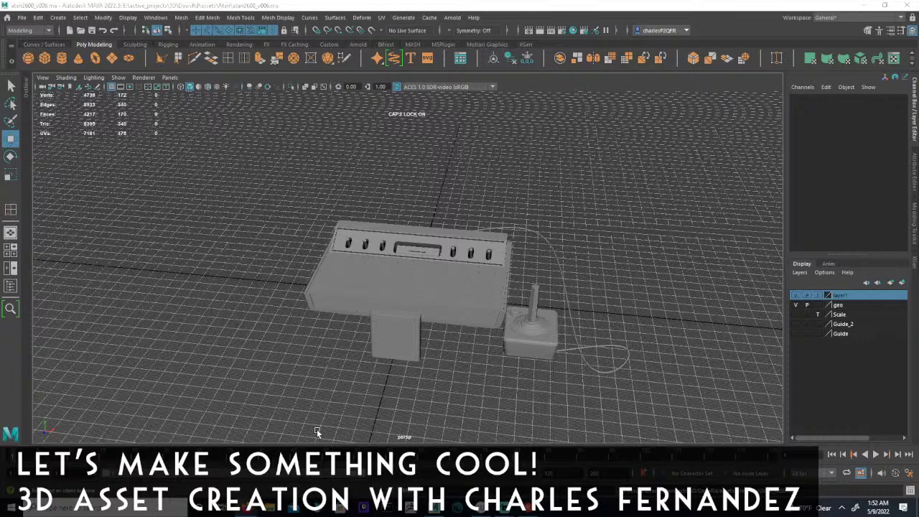
# - Switch to a two-pane layout with the UV Editor beside the perspective view
pyautogui.keyDown('alt'); pyautogui.moveTo(418, 285); pyautogui.dragTo(518, 284); pyautogui.keyUp('alt')
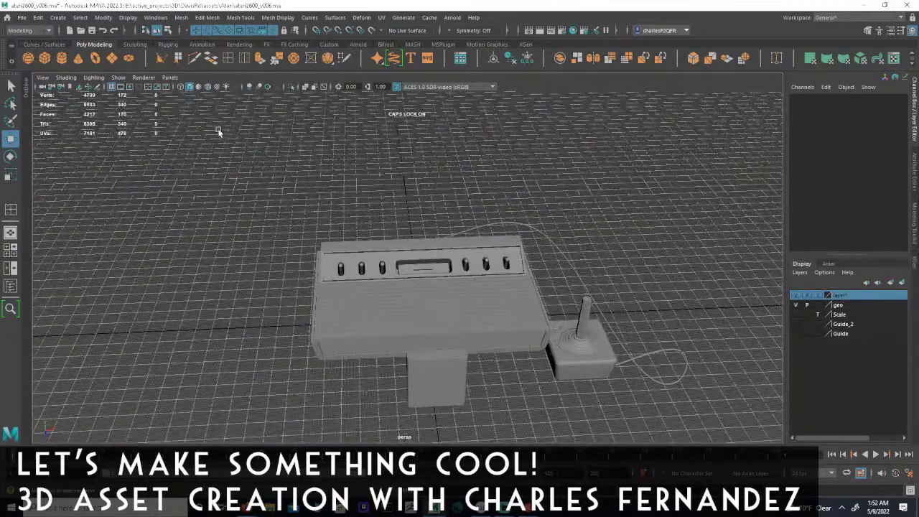
pyautogui.click(10, 268)
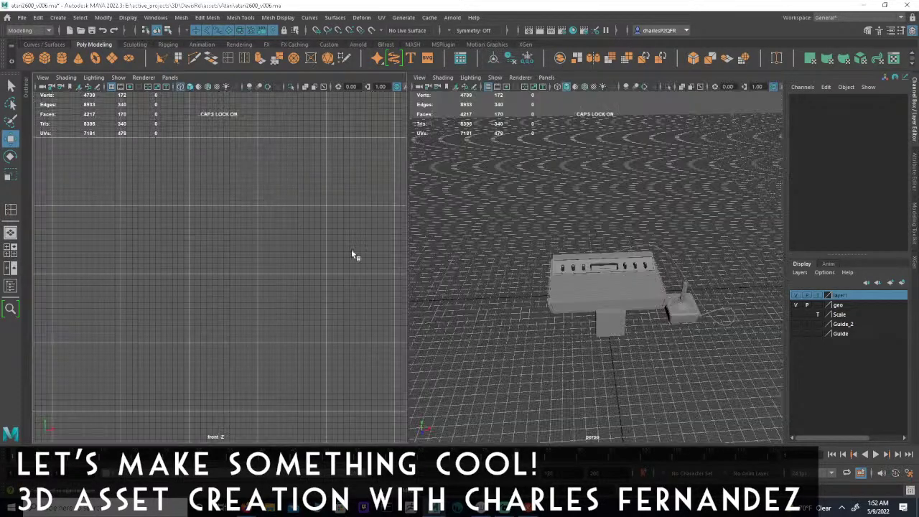
pyautogui.click(170, 78)
pyautogui.moveTo(193, 88)
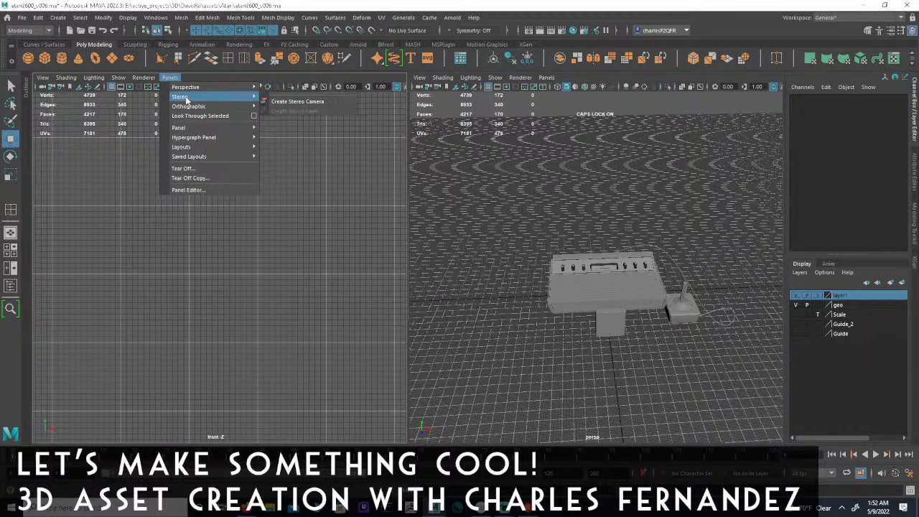
pyautogui.moveTo(181, 128)
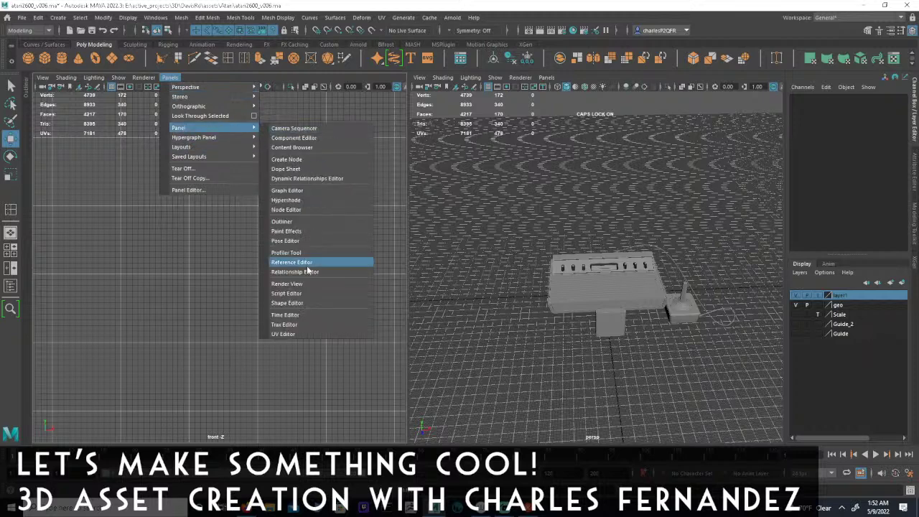
pyautogui.click(283, 334)
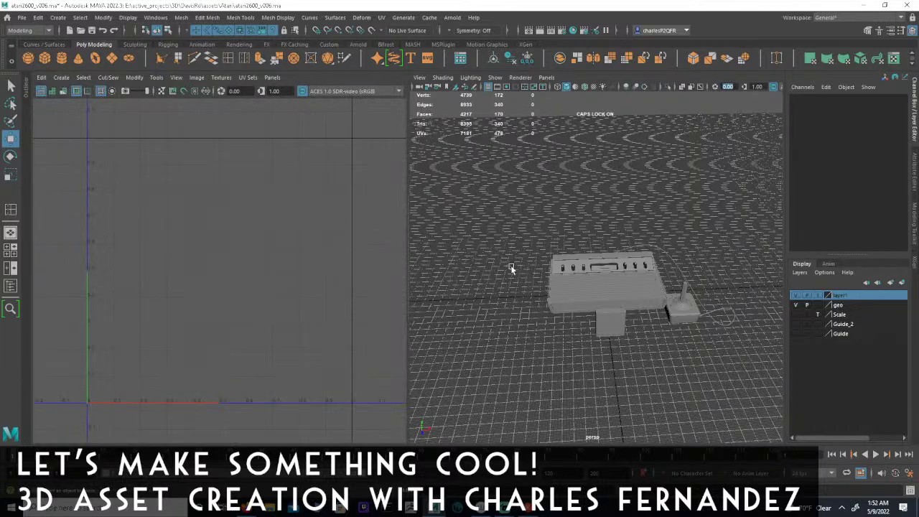
# - Select the console, joystick and cartridge models together and frame their UV layouts in the UV Editor
pyautogui.click(595, 285)
pyautogui.press('f')
pyautogui.keyDown('alt'); pyautogui.moveTo(213, 262); pyautogui.dragTo(149, 273, button='middle'); pyautogui.keyUp('alt')
pyautogui.moveTo(499, 210); pyautogui.dragTo(779, 397)
pyautogui.keyDown('alt'); pyautogui.moveTo(240, 286); pyautogui.dragTo(289, 287, button='middle'); pyautogui.keyUp('alt')
pyautogui.keyDown('alt'); pyautogui.moveTo(289, 287); pyautogui.dragTo(359, 286, button='right'); pyautogui.keyUp('alt')
pyautogui.keyDown('alt'); pyautogui.moveTo(359, 287); pyautogui.dragTo(261, 279, button='middle'); pyautogui.keyUp('alt')
pyautogui.keyDown('alt'); pyautogui.moveTo(261, 278); pyautogui.dragTo(291, 277, button='right'); pyautogui.keyUp('alt')
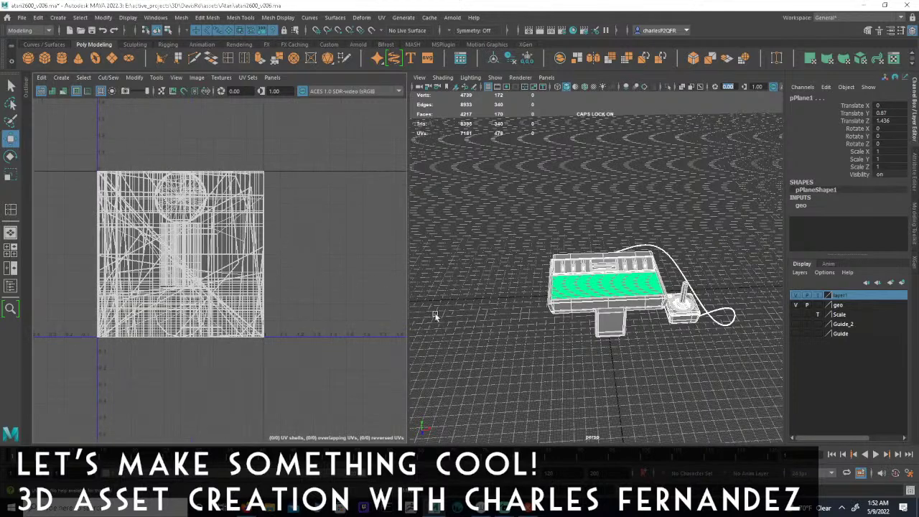
pyautogui.moveTo(245, 507)
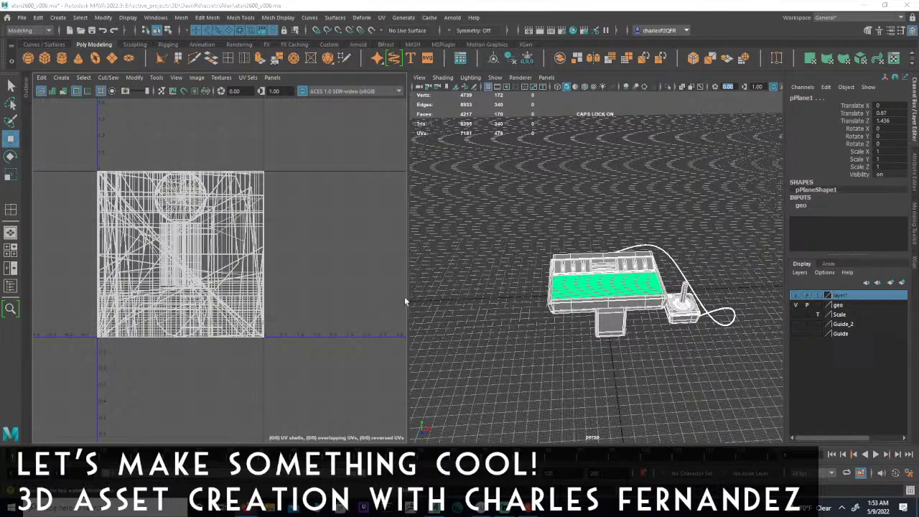
# - Select the ridged panel on the console's top to examine its UV layout
pyautogui.keyDown('alt'); pyautogui.moveTo(557, 287); pyautogui.dragTo(480, 297, button='right'); pyautogui.keyUp('alt')
pyautogui.keyDown('alt'); pyautogui.moveTo(556, 253); pyautogui.dragTo(559, 281); pyautogui.keyUp('alt')
pyautogui.scroll(5, 559, 282)
pyautogui.click(560, 317)
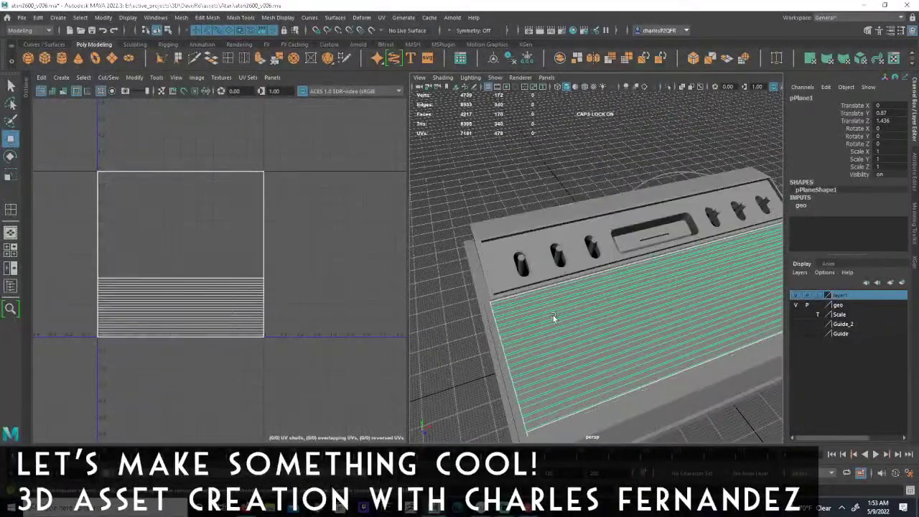
# - Apply Automatic UV mapping to the console parts, leaving out the cable, joystick and cartridge
pyautogui.scroll(-8, 592, 235)
pyautogui.keyDown('alt'); pyautogui.moveTo(591, 237); pyautogui.dragTo(582, 260); pyautogui.keyUp('alt')
pyautogui.keyDown('alt'); pyautogui.moveTo(582, 260); pyautogui.dragTo(642, 268, button='right'); pyautogui.keyUp('alt')
pyautogui.keyDown('alt'); pyautogui.moveTo(642, 269); pyautogui.dragTo(621, 273); pyautogui.keyUp('alt')
pyautogui.scroll(-2, 622, 274)
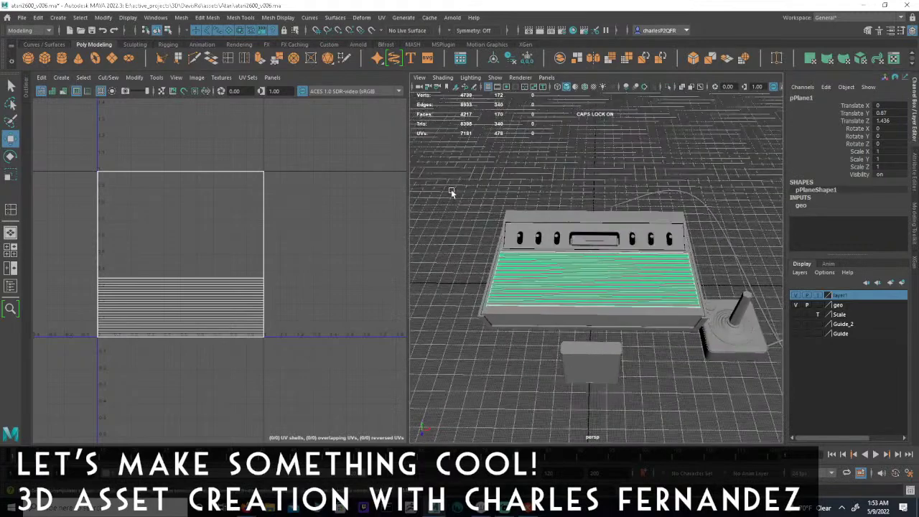
pyautogui.moveTo(451, 197); pyautogui.dragTo(692, 340)
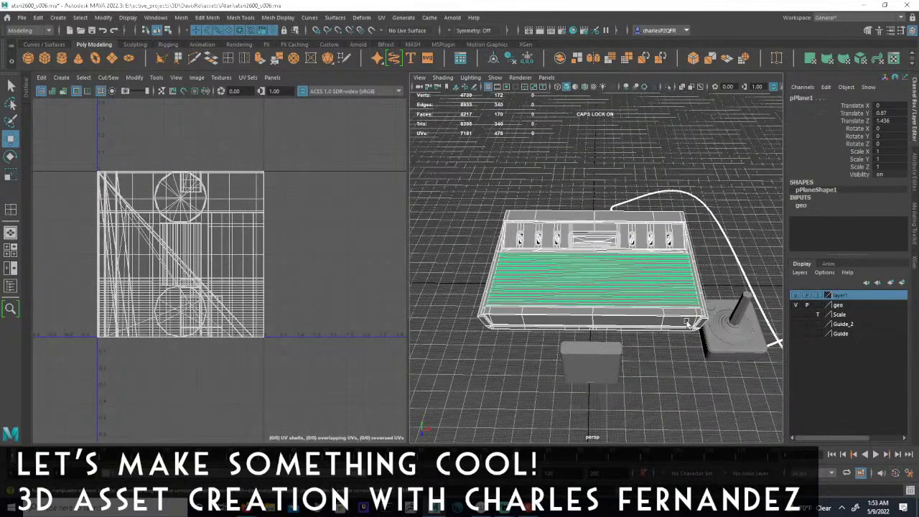
pyautogui.keyDown('alt'); pyautogui.moveTo(644, 272); pyautogui.dragTo(527, 261, button='middle'); pyautogui.keyUp('alt')
pyautogui.keyDown('alt'); pyautogui.moveTo(527, 261); pyautogui.dragTo(581, 246, button='right'); pyautogui.keyUp('alt')
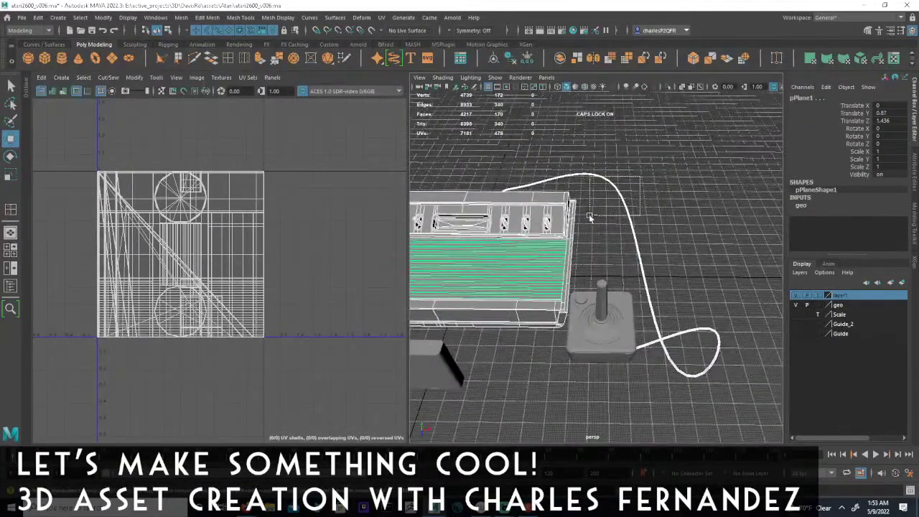
pyautogui.keyDown('ctrl'); pyautogui.moveTo(590, 214); pyautogui.dragTo(641, 217); pyautogui.keyUp('ctrl')
pyautogui.keyDown('alt'); pyautogui.moveTo(378, 244); pyautogui.dragTo(731, 217, button='middle'); pyautogui.keyUp('alt')
pyautogui.keyDown('alt'); pyautogui.moveTo(731, 217); pyautogui.dragTo(642, 209, button='right'); pyautogui.keyUp('alt')
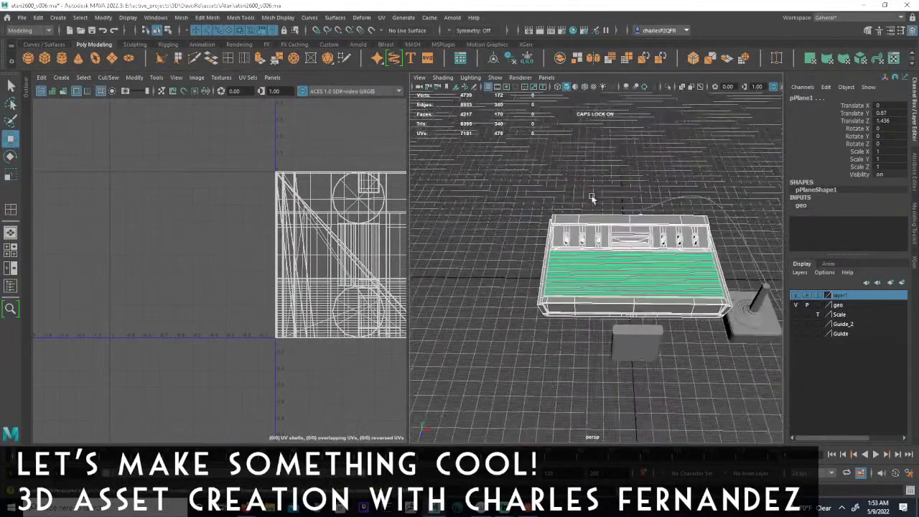
pyautogui.click(382, 18)
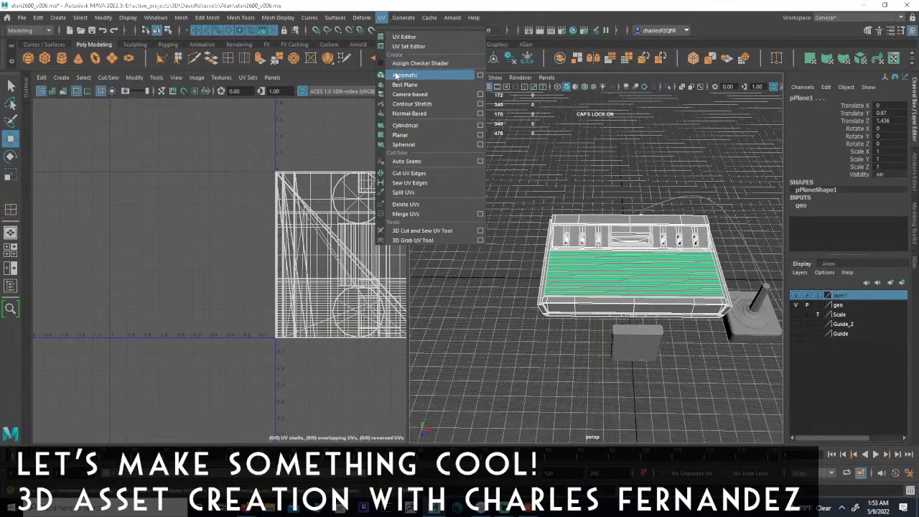
pyautogui.click(395, 75)
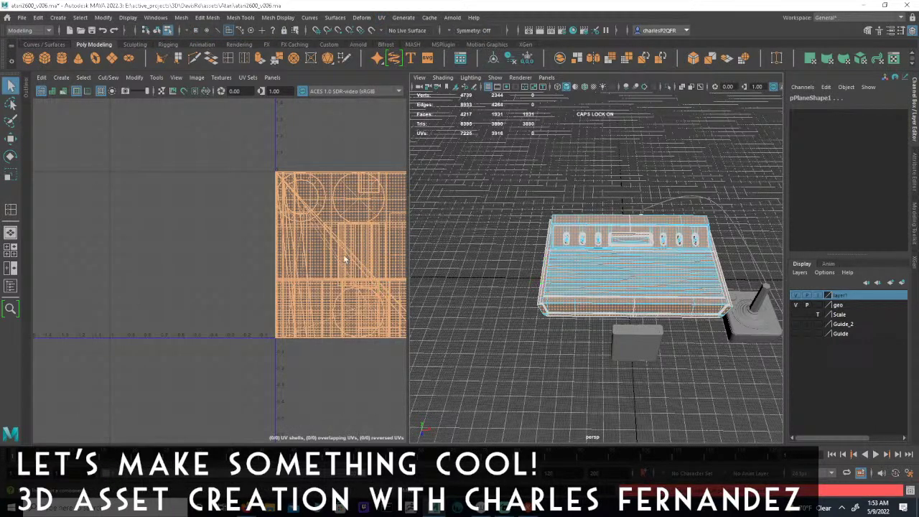
# - Return to object selection and select the raised cover along the console's rear
pyautogui.click(647, 247)
pyautogui.click(646, 247)
pyautogui.keyDown('alt'); pyautogui.moveTo(600, 193); pyautogui.dragTo(538, 283); pyautogui.keyUp('alt')
pyautogui.scroll(-3, 538, 283)
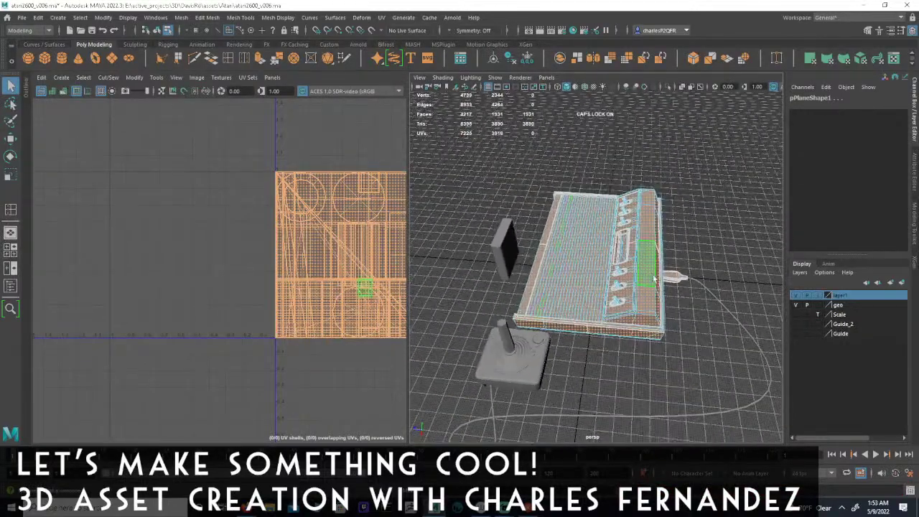
pyautogui.click(156, 31)
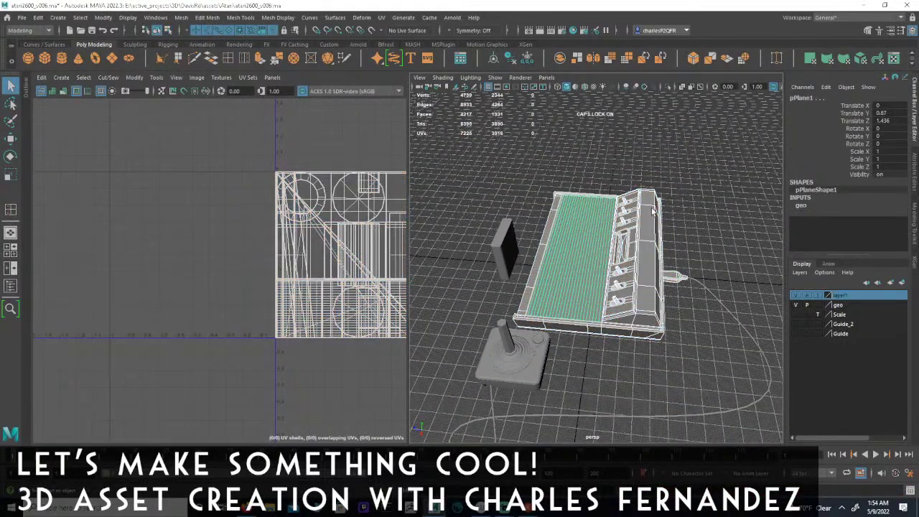
pyautogui.click(702, 188)
pyautogui.click(647, 294)
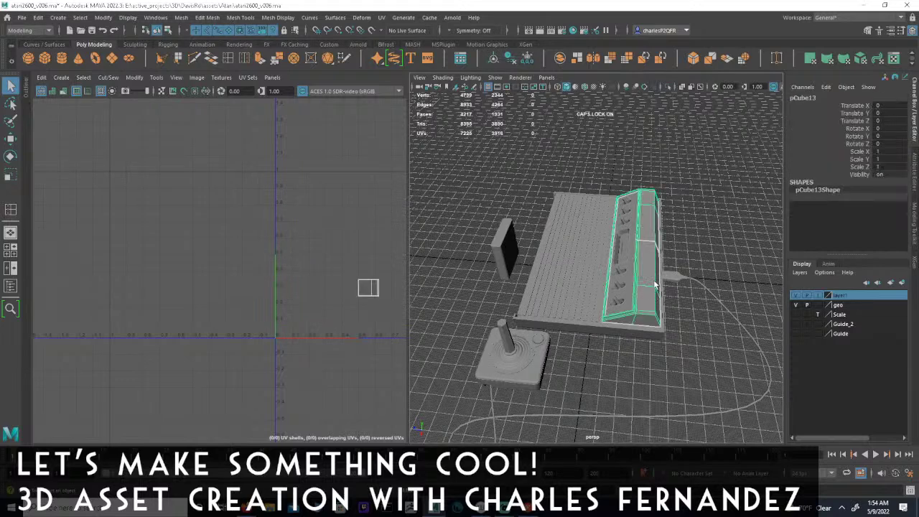
# - Select the whole Console group's faces, including the joystick, cable and cartridge, and apply Automatic UV mapping
pyautogui.press('Up')
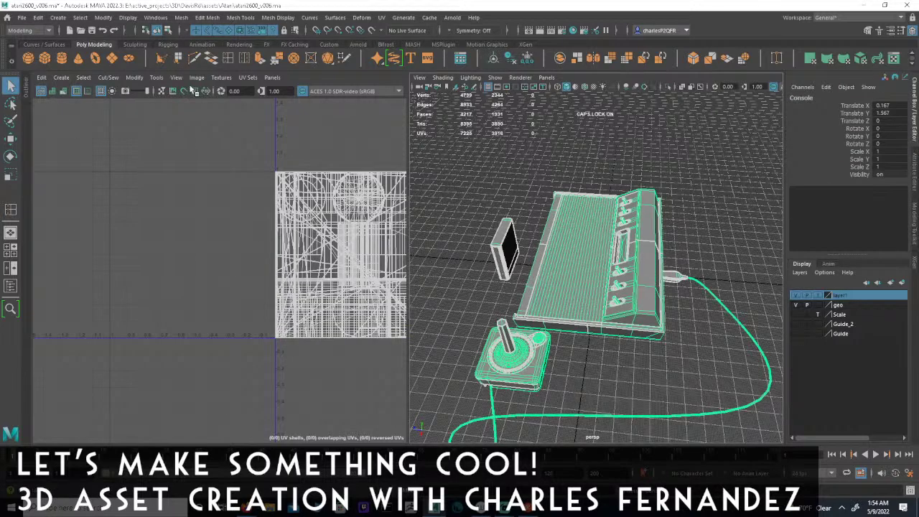
pyautogui.click(167, 31)
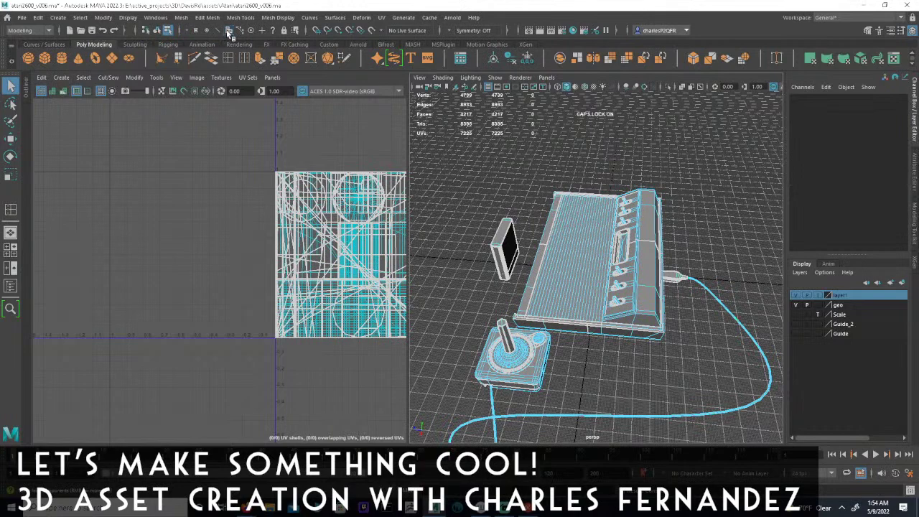
pyautogui.scroll(-5, 474, 165)
pyautogui.moveTo(529, 154); pyautogui.dragTo(701, 356)
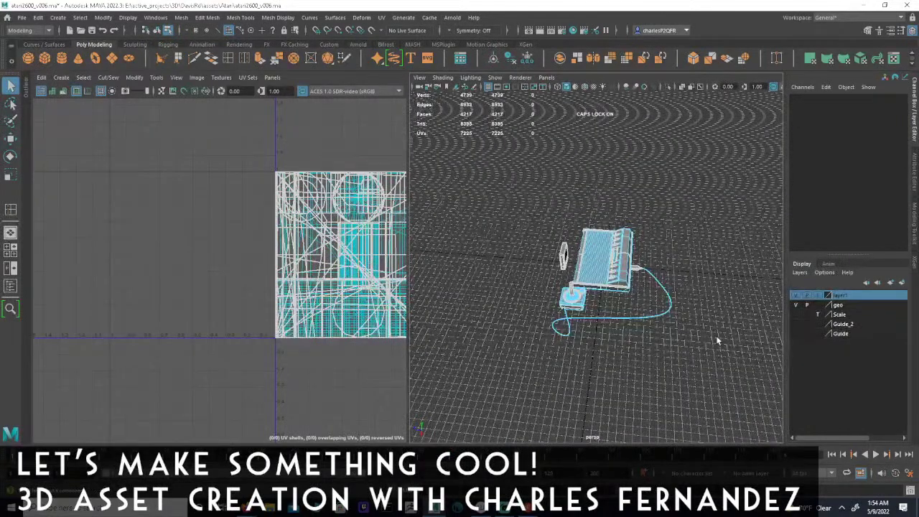
pyautogui.click(382, 18)
pyautogui.click(405, 75)
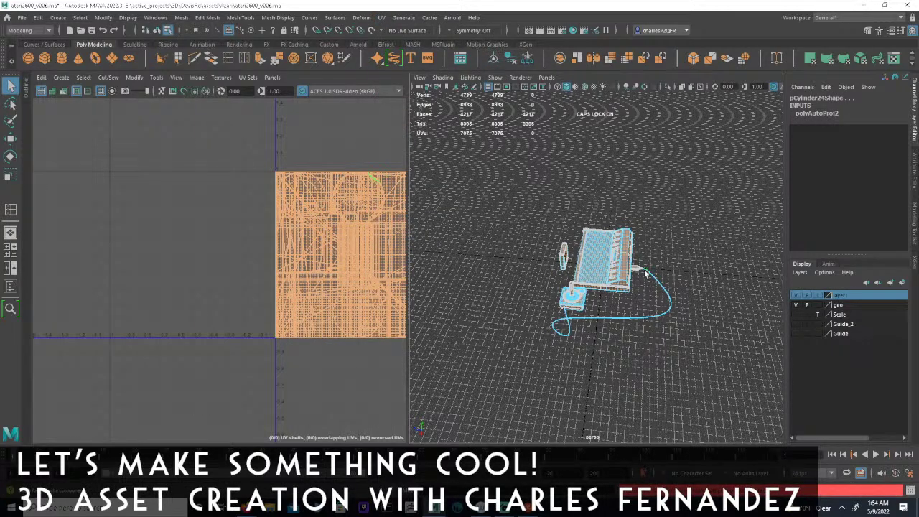
# - Return to object selection and select the ridged top panel to check its UVs
pyautogui.click(157, 31)
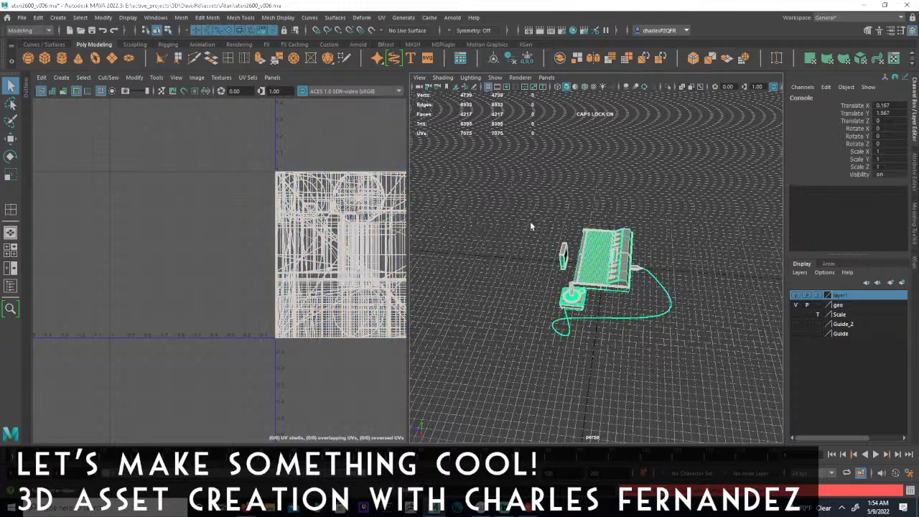
pyautogui.click(488, 210)
pyautogui.keyDown('alt'); pyautogui.moveTo(488, 210); pyautogui.dragTo(551, 223); pyautogui.keyUp('alt')
pyautogui.keyDown('alt'); pyautogui.moveTo(550, 223); pyautogui.dragTo(783, 291, button='right'); pyautogui.keyUp('alt')
pyautogui.keyDown('alt'); pyautogui.moveTo(644, 252); pyautogui.dragTo(623, 170, button='middle'); pyautogui.keyUp('alt')
pyautogui.keyDown('alt'); pyautogui.moveTo(623, 170); pyautogui.dragTo(530, 260); pyautogui.keyUp('alt')
pyautogui.click(606, 326)
pyautogui.scroll(-5, 638, 308)
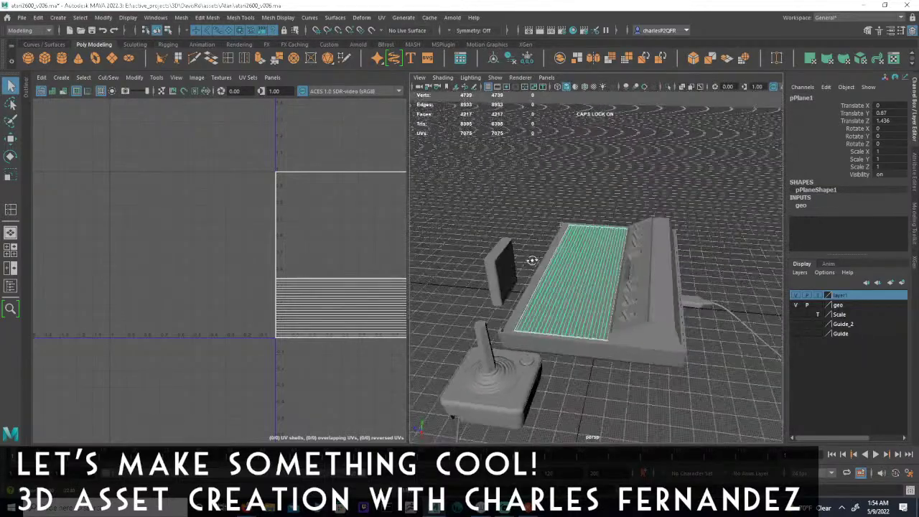
# - Select the console's rear cover and check its parent Console group and the group's first child
pyautogui.keyDown('alt'); pyautogui.moveTo(620, 311); pyautogui.dragTo(555, 327); pyautogui.keyUp('alt')
pyautogui.click(646, 314)
pyautogui.keyDown('alt'); pyautogui.moveTo(649, 317); pyautogui.dragTo(641, 330); pyautogui.keyUp('alt')
pyautogui.click(654, 318)
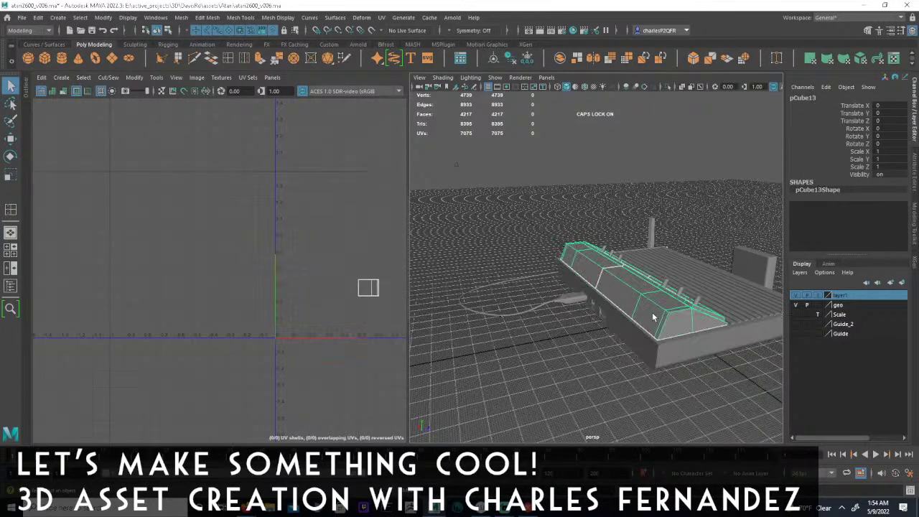
pyautogui.press('Up')
pyautogui.keyDown('alt'); pyautogui.moveTo(728, 305); pyautogui.dragTo(623, 305); pyautogui.keyUp('alt')
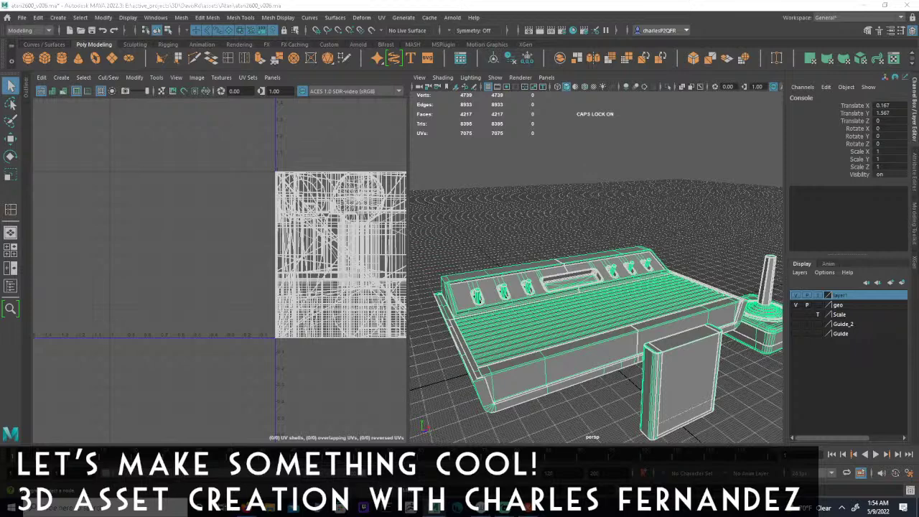
pyautogui.press('Down')
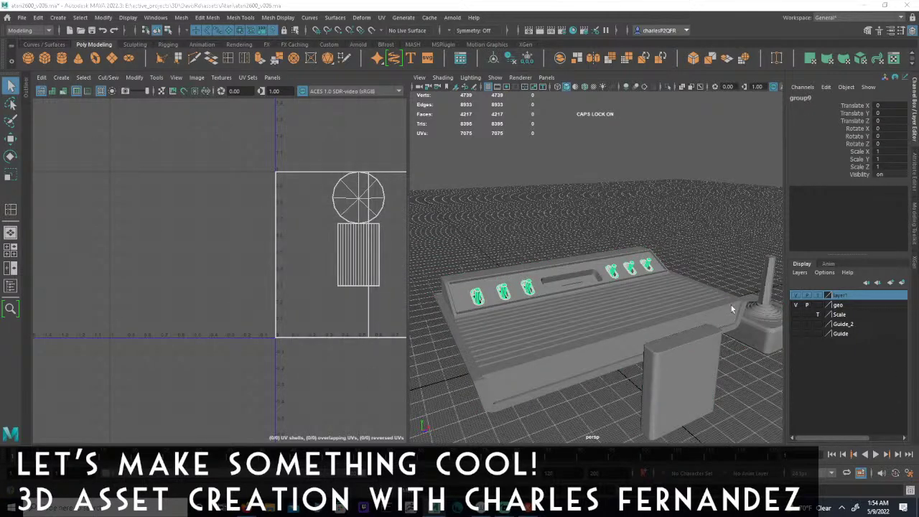
pyautogui.hotkey('ctrl', 'z')
# - Select the console's lower housing together with the port fittings on its back
pyautogui.scroll(5, 701, 365)
pyautogui.keyDown('alt'); pyautogui.moveTo(487, 282); pyautogui.dragTo(609, 288, button='middle'); pyautogui.keyUp('alt')
pyautogui.press('space')
pyautogui.keyDown('alt'); pyautogui.moveTo(603, 294); pyautogui.dragTo(585, 319); pyautogui.keyUp('alt')
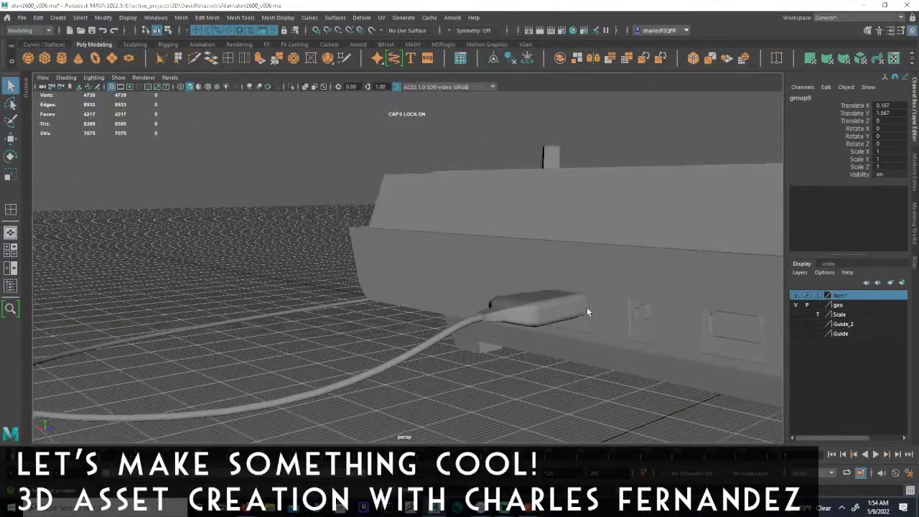
pyautogui.click(586, 310)
pyautogui.click(641, 316)
pyautogui.keyDown('shift'); pyautogui.click(722, 342); pyautogui.keyUp('shift')
pyautogui.keyDown('shift'); pyautogui.click(727, 332); pyautogui.keyUp('shift')
pyautogui.keyDown('shift'); pyautogui.click(673, 330); pyautogui.keyUp('shift')
pyautogui.keyDown('shift'); pyautogui.click(725, 345); pyautogui.keyUp('shift')
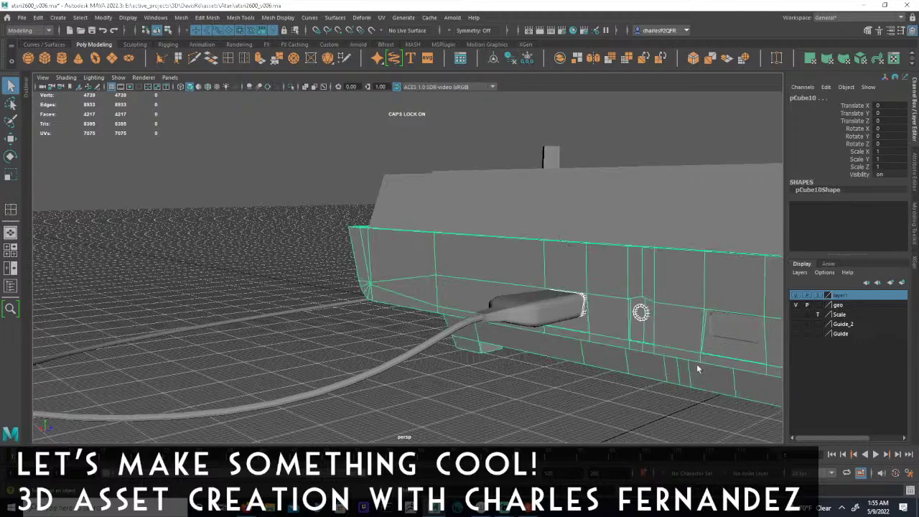
pyautogui.keyDown('alt'); pyautogui.moveTo(698, 369); pyautogui.dragTo(715, 329); pyautogui.keyUp('alt')
pyautogui.keyDown('shift'); pyautogui.click(698, 331); pyautogui.keyUp('shift')
# - Replace the selection with the whole console by box-selecting it from a top-down view
pyautogui.keyDown('alt'); pyautogui.moveTo(707, 340); pyautogui.dragTo(560, 316, button='right'); pyautogui.keyUp('alt')
pyautogui.keyDown('alt'); pyautogui.moveTo(560, 317); pyautogui.dragTo(398, 277); pyautogui.keyUp('alt')
pyautogui.press('space')
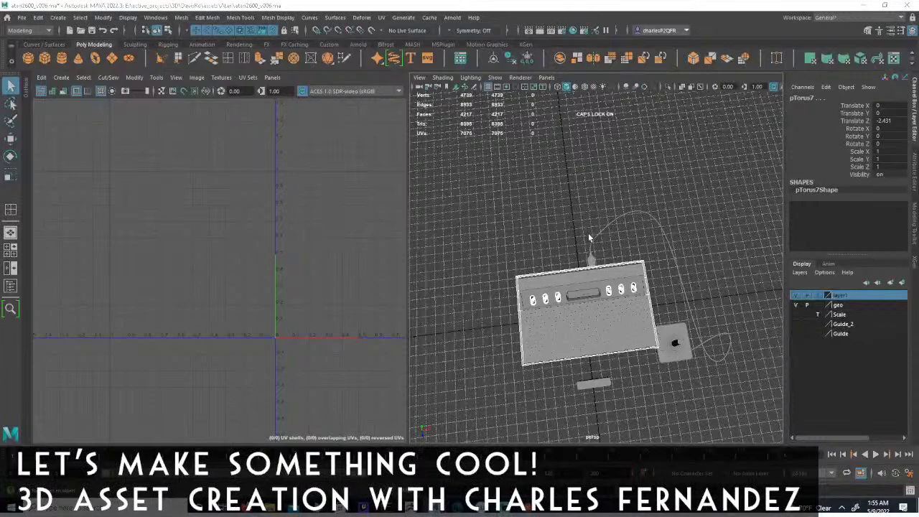
pyautogui.press('space')
pyautogui.press('space')
pyautogui.keyDown('alt'); pyautogui.moveTo(592, 275); pyautogui.dragTo(551, 239); pyautogui.keyUp('alt')
pyautogui.moveTo(462, 226); pyautogui.dragTo(638, 338)
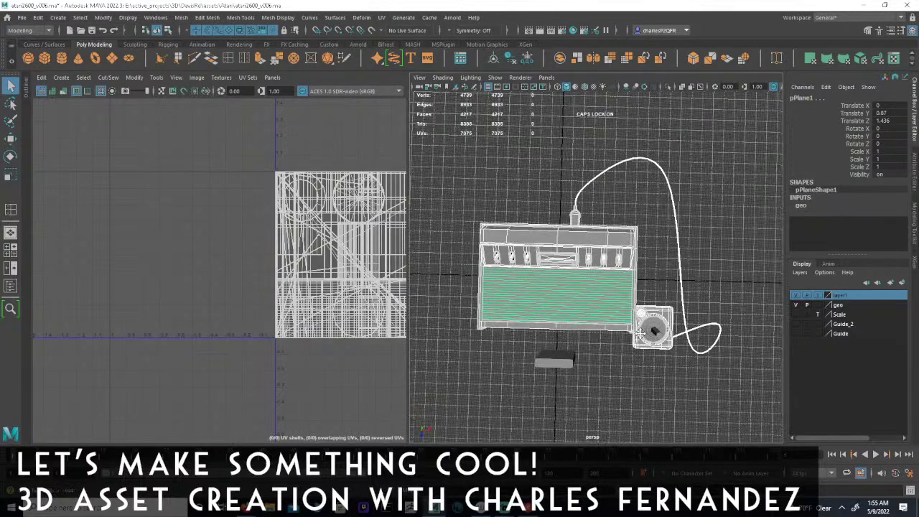
# - Remove the joystick's base, button and stick parts from the selection
pyautogui.keyDown('alt'); pyautogui.moveTo(640, 335); pyautogui.dragTo(535, 251, button='middle'); pyautogui.keyUp('alt')
pyautogui.keyDown('alt'); pyautogui.moveTo(535, 251); pyautogui.dragTo(776, 295, button='right'); pyautogui.keyUp('alt')
pyautogui.keyDown('alt'); pyautogui.moveTo(497, 253); pyautogui.dragTo(632, 279, button='middle'); pyautogui.keyUp('alt')
pyautogui.keyDown('shift'); pyautogui.click(522, 284); pyautogui.keyUp('shift')
pyautogui.keyDown('alt'); pyautogui.moveTo(459, 245); pyautogui.dragTo(532, 274, button='middle'); pyautogui.keyUp('alt')
pyautogui.keyDown('shift'); pyautogui.click(523, 170); pyautogui.keyUp('shift')
pyautogui.keyDown('alt'); pyautogui.moveTo(543, 200); pyautogui.dragTo(616, 263, button='middle'); pyautogui.keyUp('alt')
pyautogui.keyDown('shift'); pyautogui.click(568, 210); pyautogui.keyUp('shift')
pyautogui.keyDown('shift'); pyautogui.click(567, 210); pyautogui.keyUp('shift')
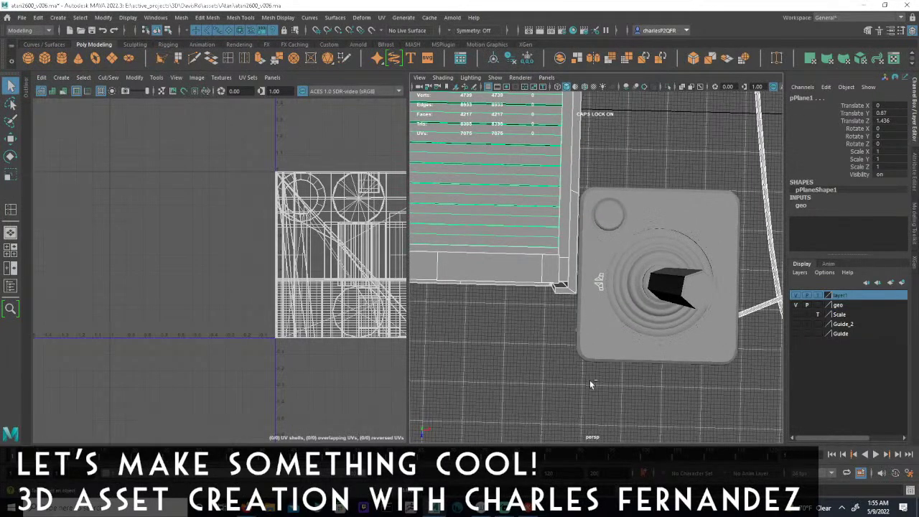
# - Switch to wireframe display and remove the controller cable and its plug from the selection
pyautogui.press('4')
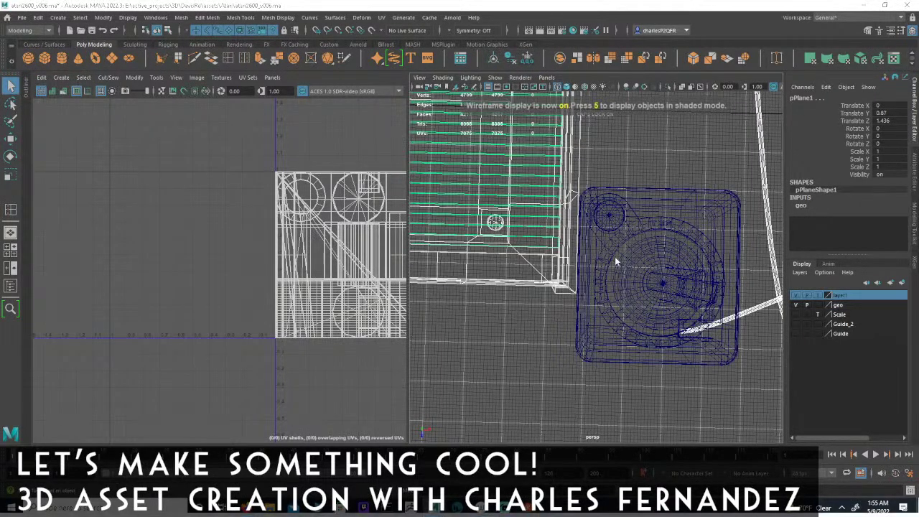
pyautogui.press('space')
pyautogui.scroll(-8, 545, 240)
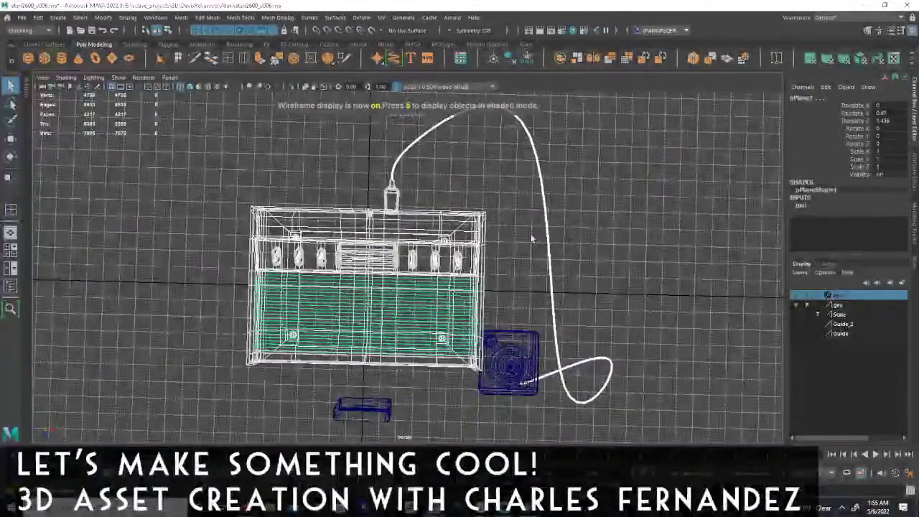
pyautogui.keyDown('ctrl'); pyautogui.moveTo(372, 155); pyautogui.dragTo(422, 191); pyautogui.keyUp('ctrl')
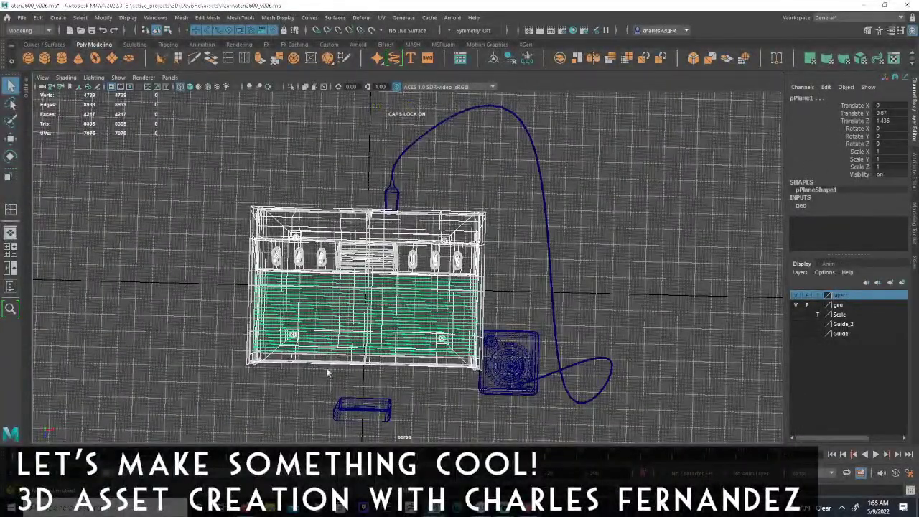
pyautogui.keyDown('alt'); pyautogui.moveTo(327, 372); pyautogui.dragTo(464, 269, button='middle'); pyautogui.keyUp('alt')
pyautogui.keyDown('alt'); pyautogui.moveTo(464, 268); pyautogui.dragTo(531, 296, button='right'); pyautogui.keyUp('alt')
pyautogui.keyDown('alt'); pyautogui.moveTo(485, 230); pyautogui.dragTo(427, 338, button='middle'); pyautogui.keyUp('alt')
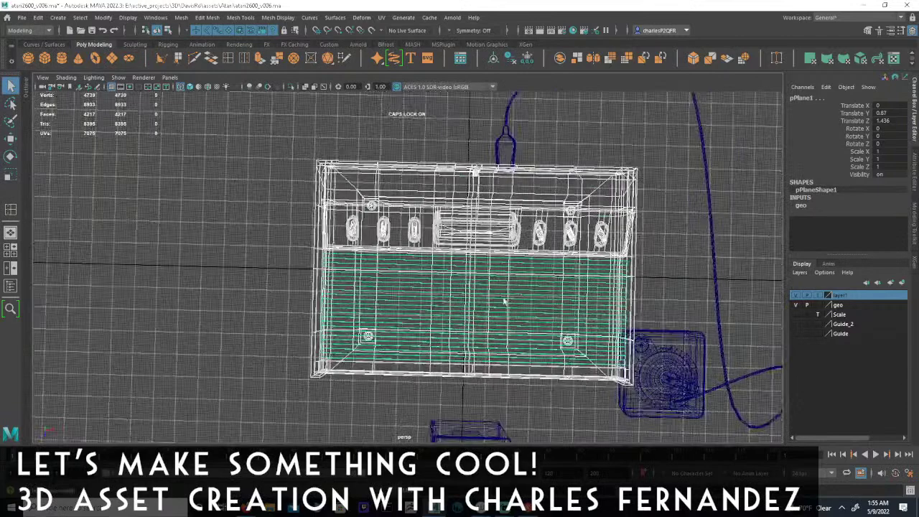
pyautogui.scroll(-2, 465, 276)
pyautogui.press('space')
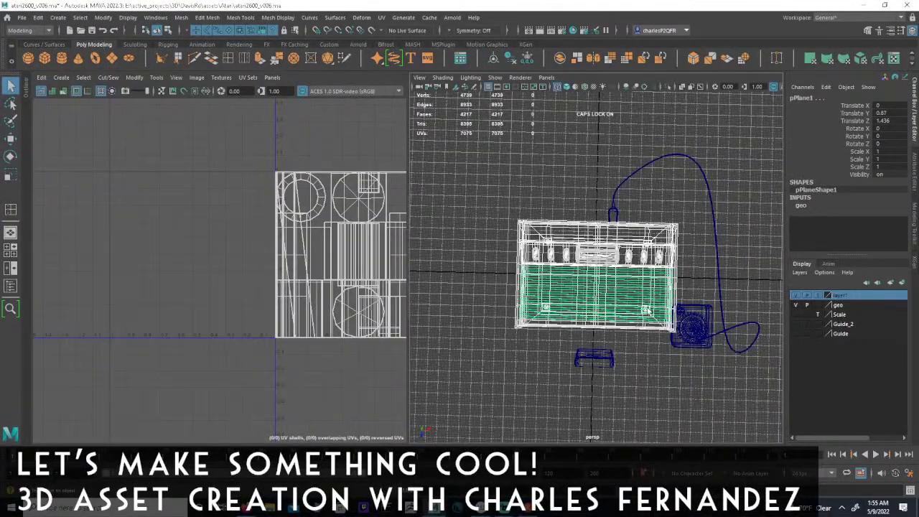
# - Group the selected console parts, clear the selection and undo back to the group being selected
pyautogui.hotkey('ctrl', 'g')
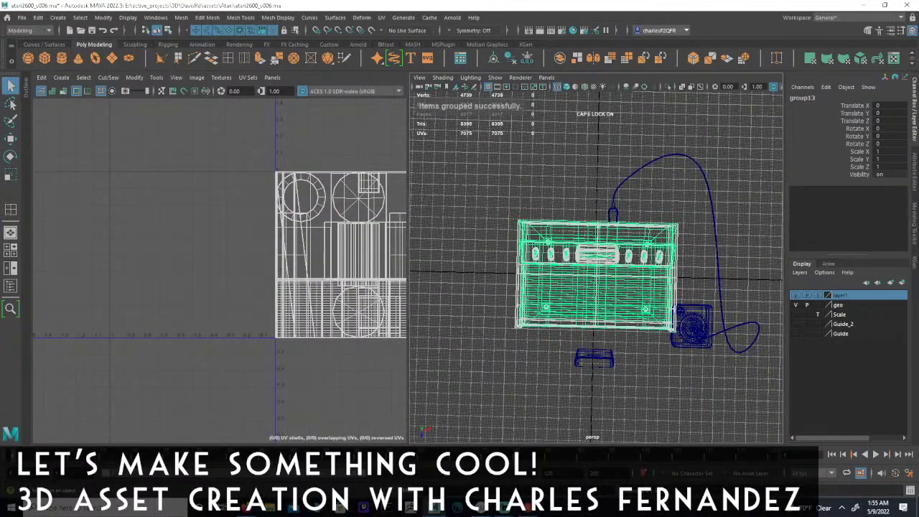
pyautogui.hotkey('alt', 'd')
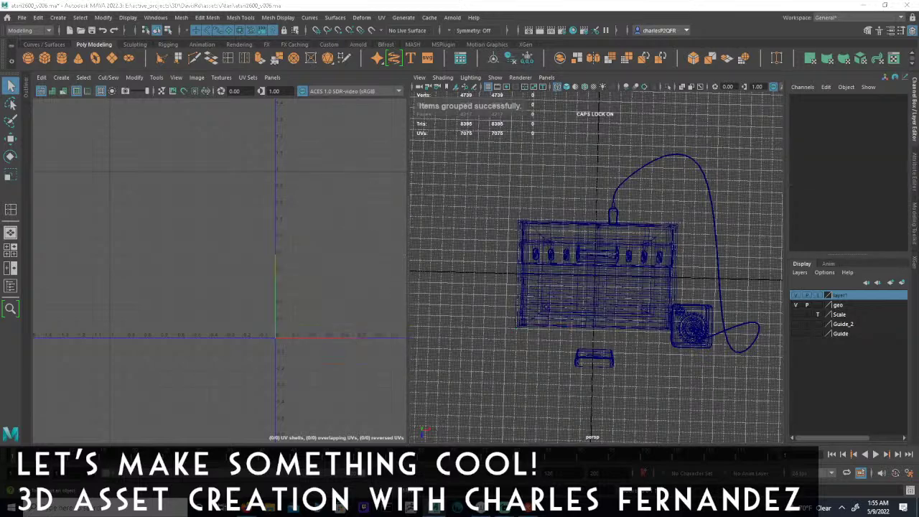
pyautogui.hotkey('ctrl', 'z')
pyautogui.hotkey('ctrl', 'z')
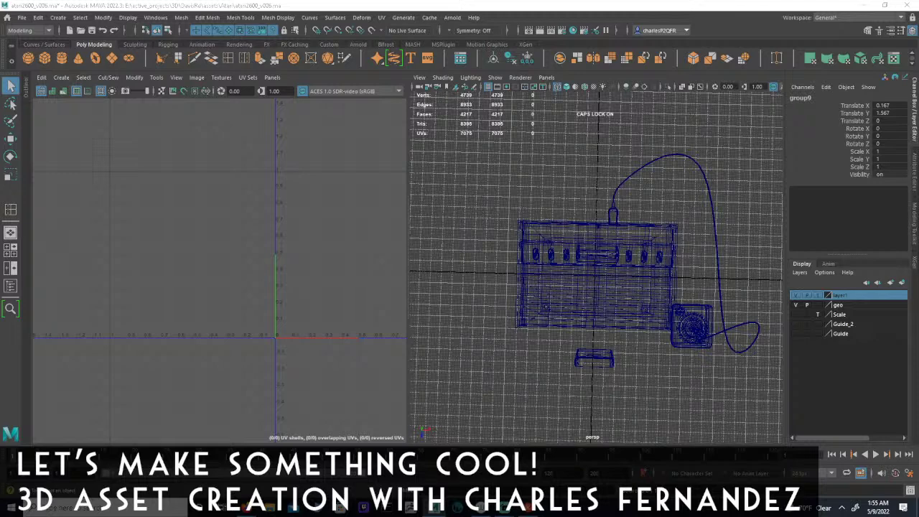
pyautogui.hotkey('ctrl', 'z')
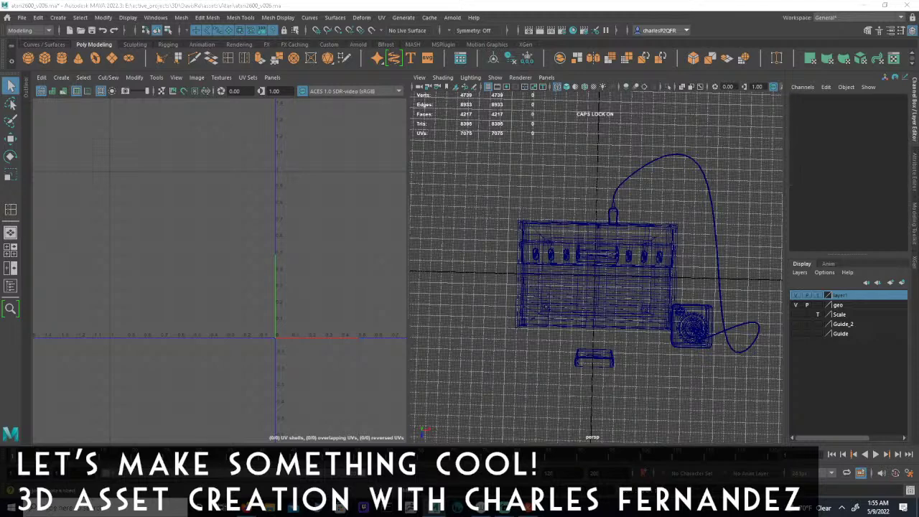
pyautogui.hotkey('ctrl', 'z')
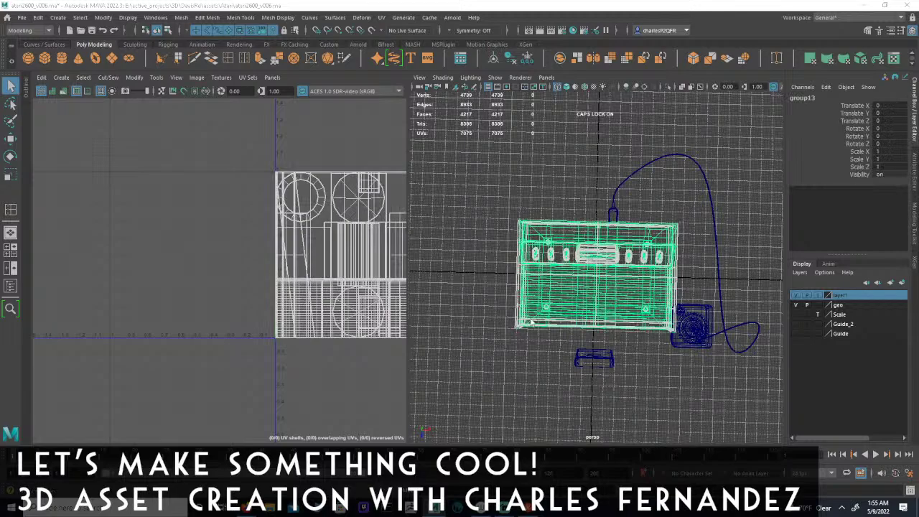
# - Select the cylindrical lever of the toggle switch at the end of the console's switch row
pyautogui.keyDown('alt'); pyautogui.moveTo(572, 266); pyautogui.dragTo(642, 224); pyautogui.keyUp('alt')
pyautogui.keyDown('alt'); pyautogui.moveTo(582, 263); pyautogui.dragTo(816, 270, button='right'); pyautogui.keyUp('alt')
pyautogui.keyDown('alt'); pyautogui.moveTo(816, 267); pyautogui.dragTo(680, 262); pyautogui.keyUp('alt')
pyautogui.click(619, 284)
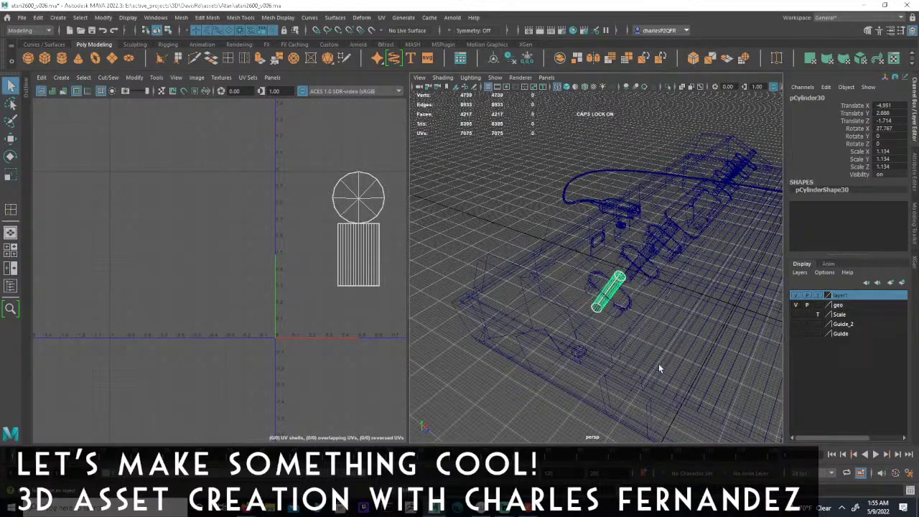
# - Add the other five toggle-switch levers along the console to the selection and group all six levers
pyautogui.press('space')
pyautogui.press('space')
pyautogui.keyDown('alt'); pyautogui.moveTo(686, 280); pyautogui.dragTo(714, 256); pyautogui.keyUp('alt')
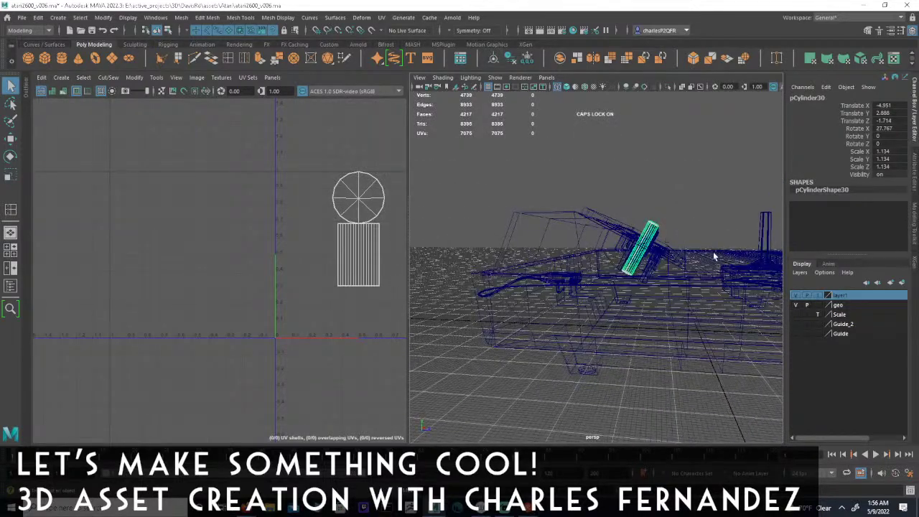
pyautogui.moveTo(667, 231); pyautogui.dragTo(670, 234)
pyautogui.keyDown('alt'); pyautogui.moveTo(720, 222); pyautogui.dragTo(595, 258); pyautogui.keyUp('alt')
pyautogui.keyDown('alt'); pyautogui.moveTo(595, 258); pyautogui.dragTo(492, 278, button='middle'); pyautogui.keyUp('alt')
pyautogui.scroll(-4, 495, 279)
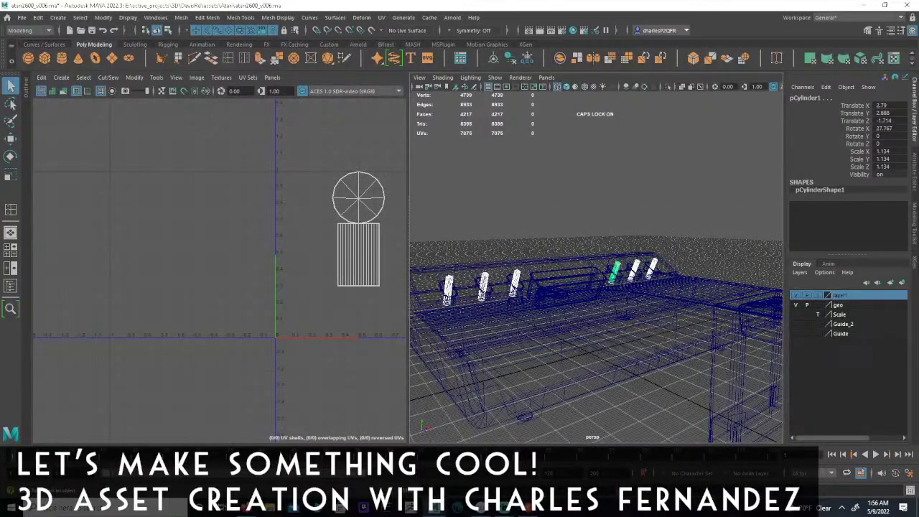
pyautogui.hotkey('ctrl', 'g')
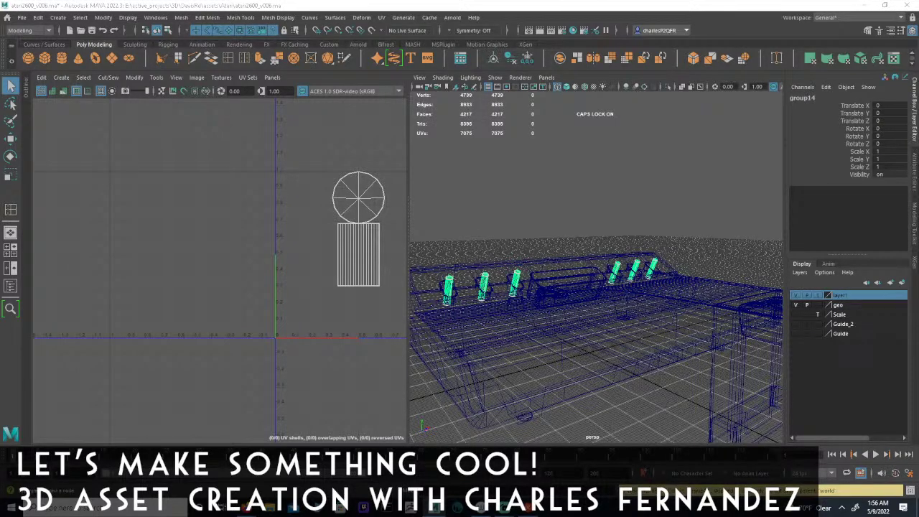
# - Undo and redo through the latest selection changes back to the group of six switch levers
pyautogui.keyDown('alt'); pyautogui.moveTo(420, 242); pyautogui.dragTo(575, 264); pyautogui.keyUp('alt')
pyautogui.keyDown('alt'); pyautogui.moveTo(575, 264); pyautogui.dragTo(546, 276, button='middle'); pyautogui.keyUp('alt')
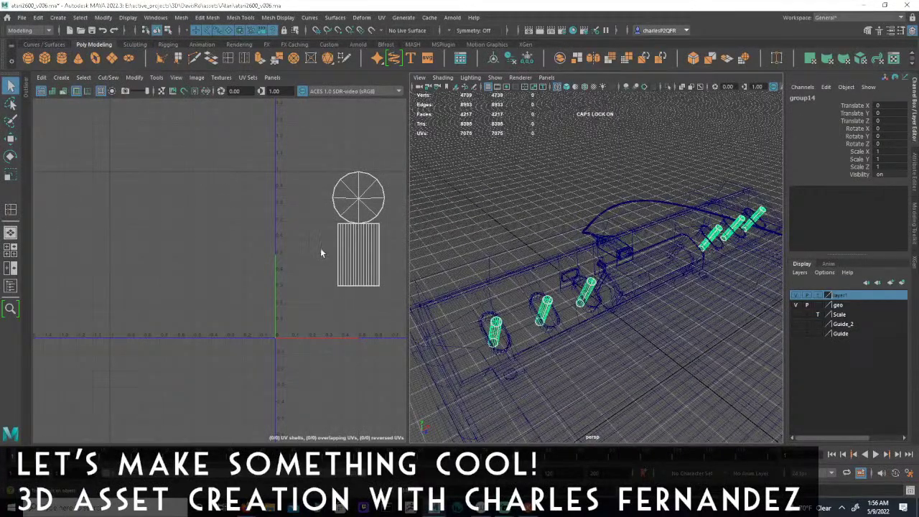
pyautogui.hotkey('ctrl', 'z')
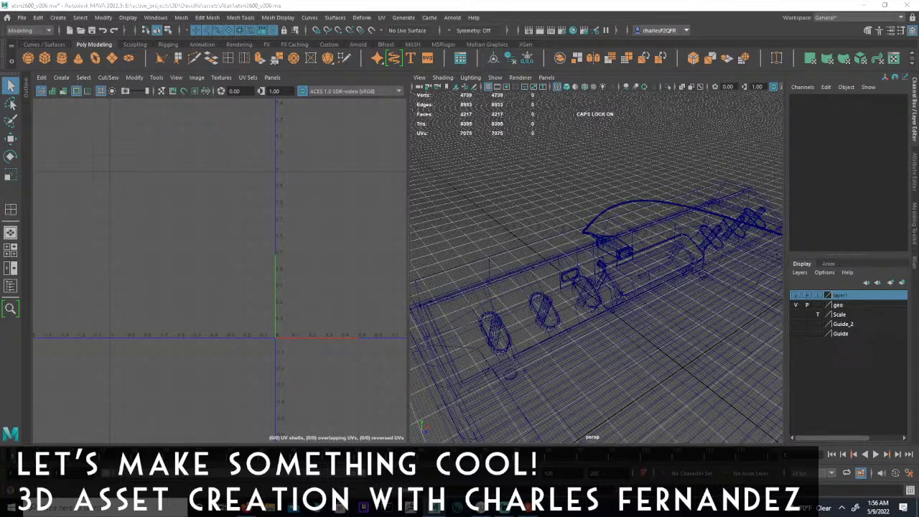
pyautogui.hotkey('ctrl', 'z')
pyautogui.hotkey('ctrl', 'y')
pyautogui.hotkey('ctrl', 'y')
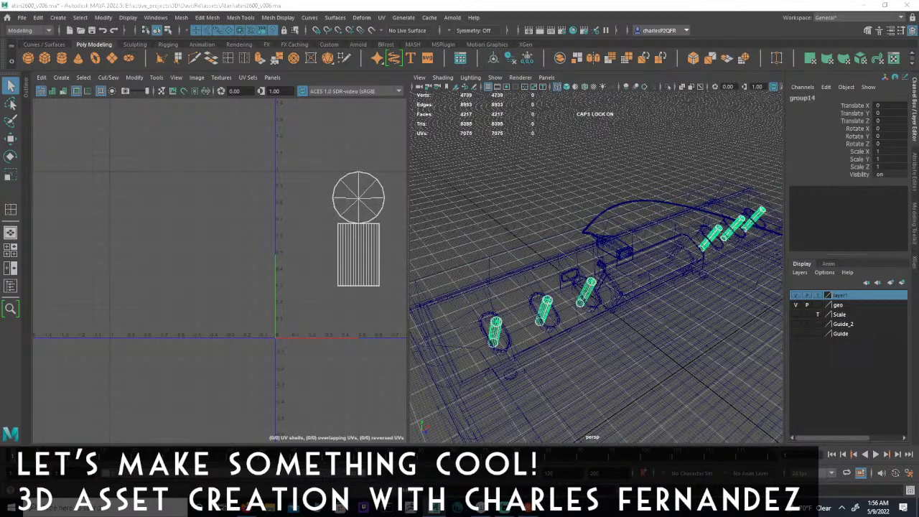
# - Select the console body group without the switch levers and combine its meshes into a single object
pyautogui.keyDown('alt'); pyautogui.moveTo(251, 229); pyautogui.dragTo(143, 229, button='middle'); pyautogui.keyUp('alt')
pyautogui.keyDown('alt'); pyautogui.moveTo(143, 229); pyautogui.dragTo(110, 226, button='right'); pyautogui.keyUp('alt')
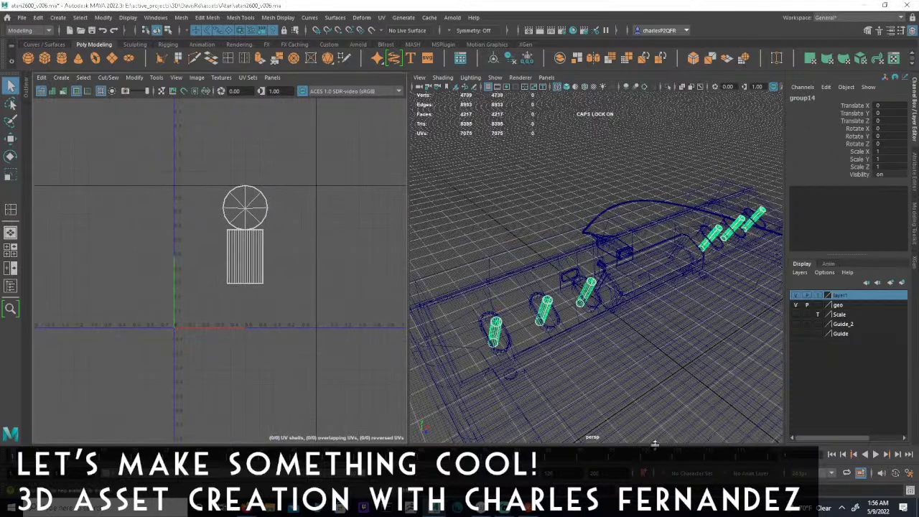
pyautogui.hotkey('shift', 'z')
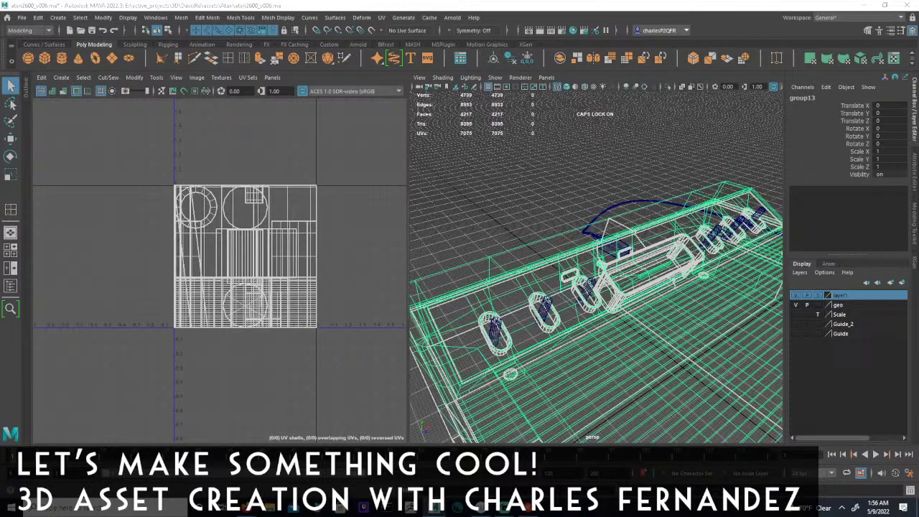
pyautogui.scroll(-8, 594, 296)
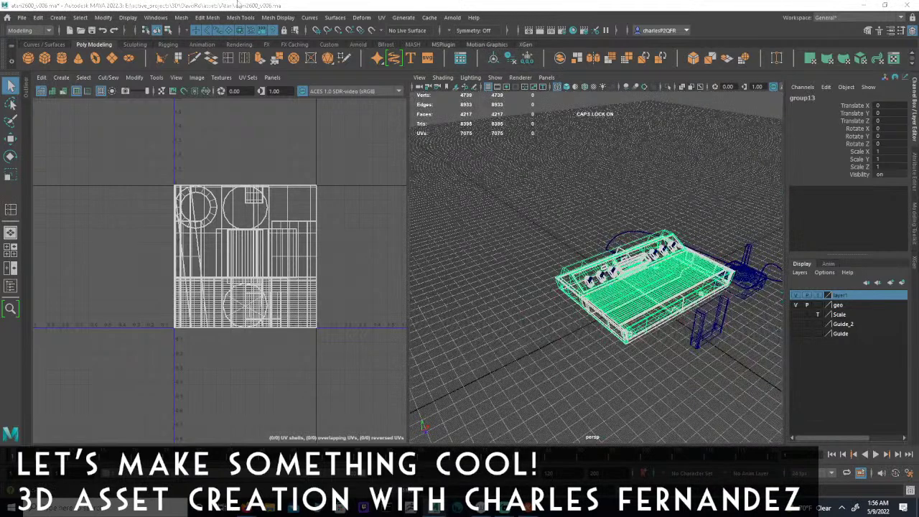
pyautogui.click(242, 18)
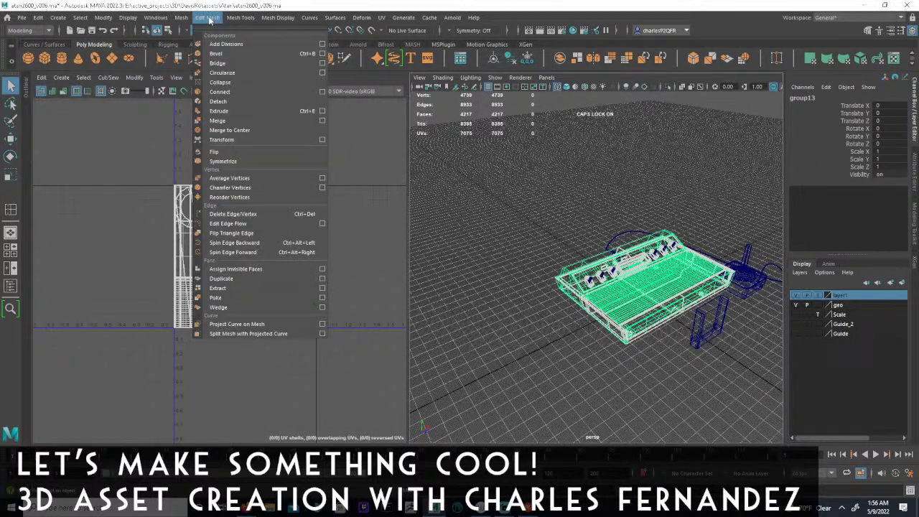
pyautogui.moveTo(181, 17)
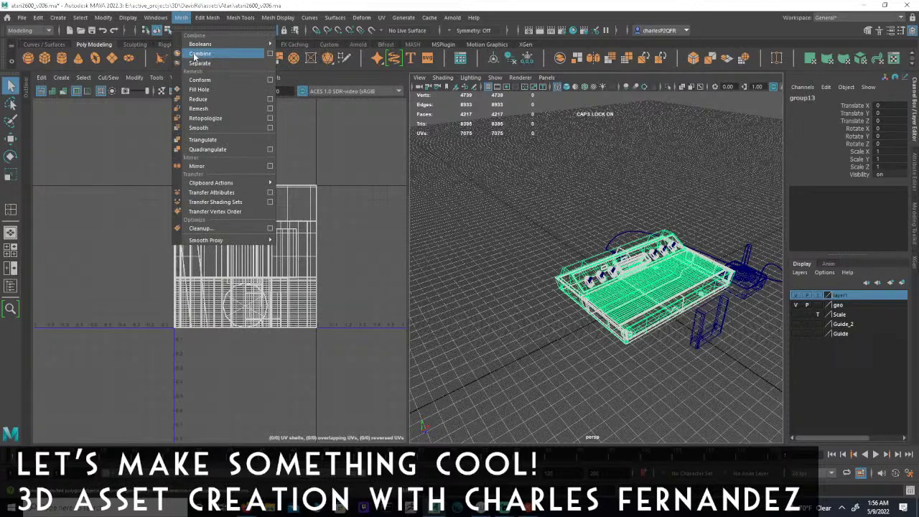
pyautogui.click(194, 55)
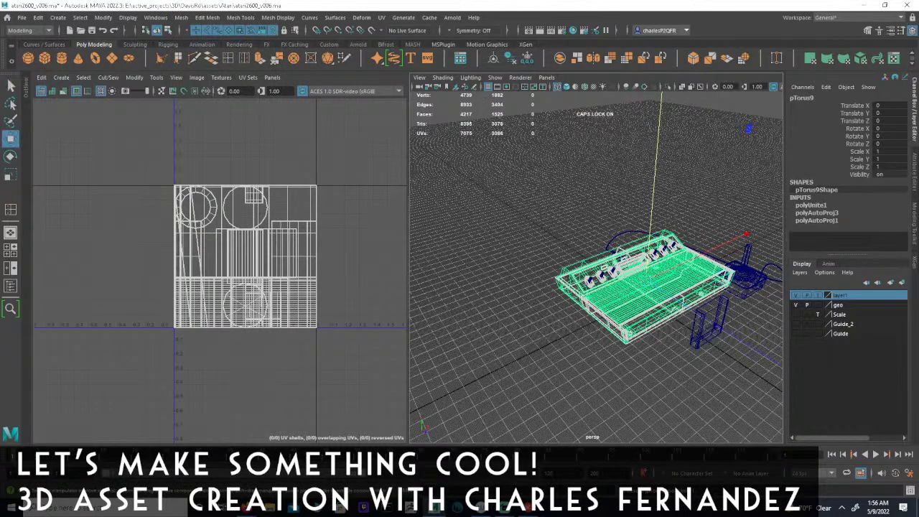
# - Duplicate the combined console mesh and delete the original
pyautogui.hotkey('ctrl', 'd')
pyautogui.hotkey('ctrl', 'z')
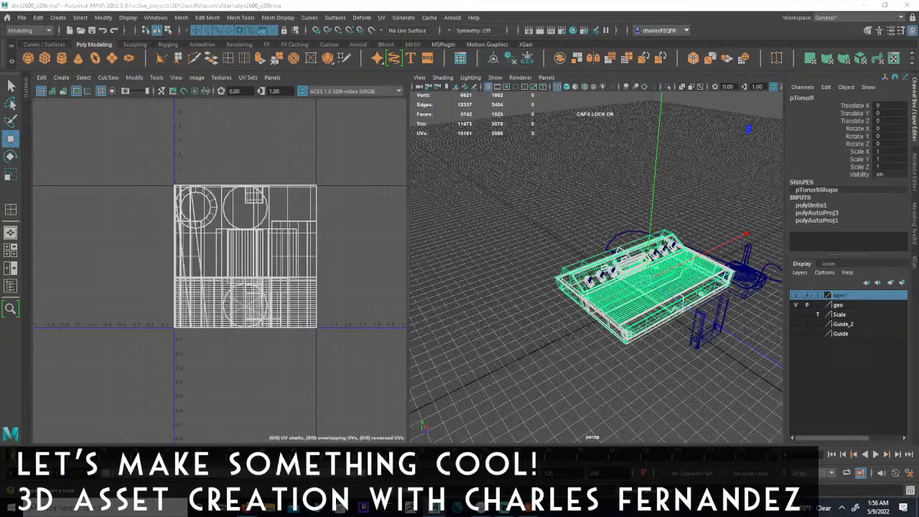
pyautogui.hotkey('ctrl', 'g')
pyautogui.press('Delete')
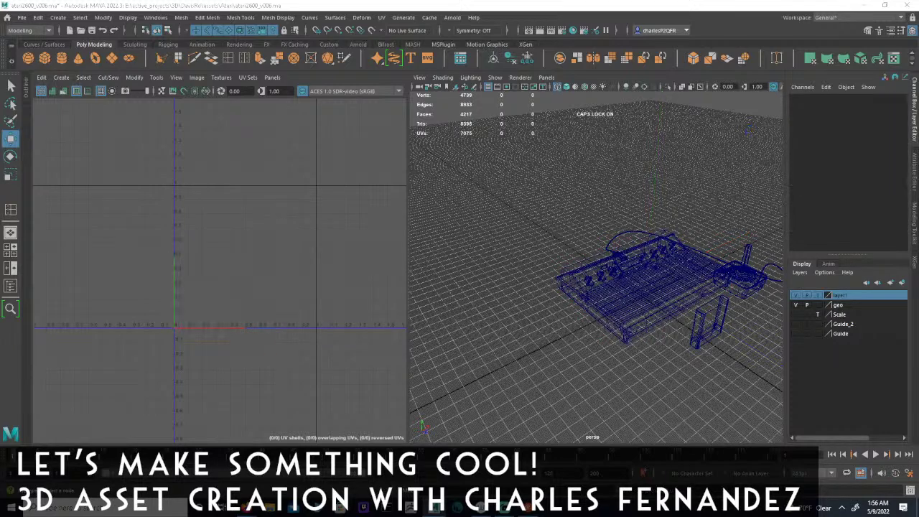
# - Select the duplicated console mesh, switch to face selection and pick the faces along its front side
pyautogui.click(623, 315)
pyautogui.keyDown('alt'); pyautogui.moveTo(649, 292); pyautogui.dragTo(671, 300); pyautogui.keyUp('alt')
pyautogui.click(167, 32)
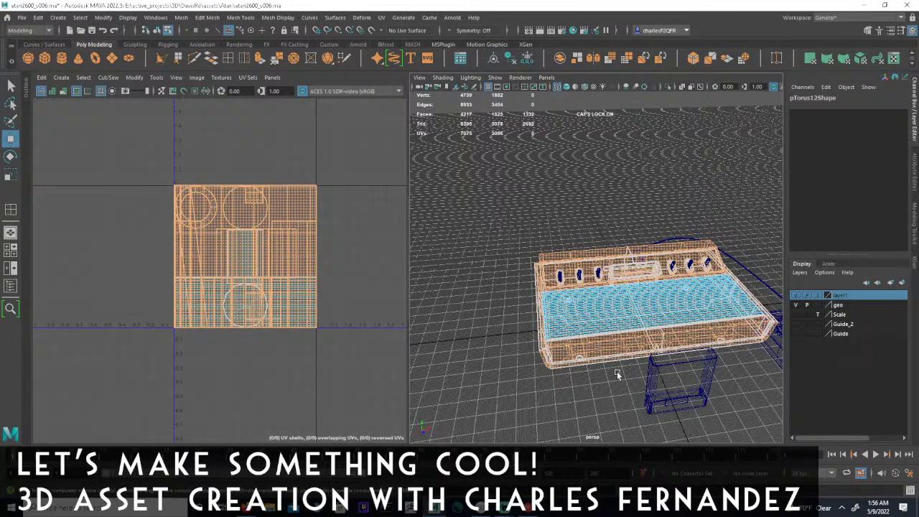
pyautogui.click(592, 349)
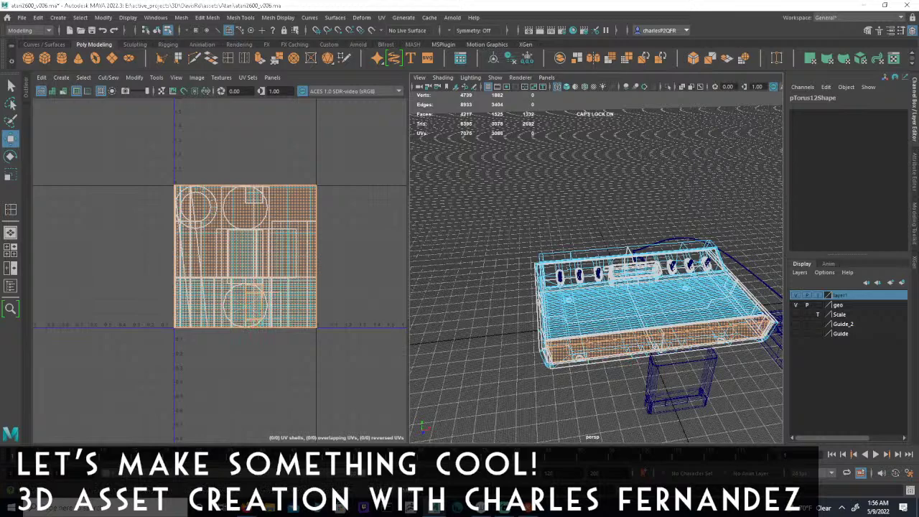
pyautogui.press('F8')
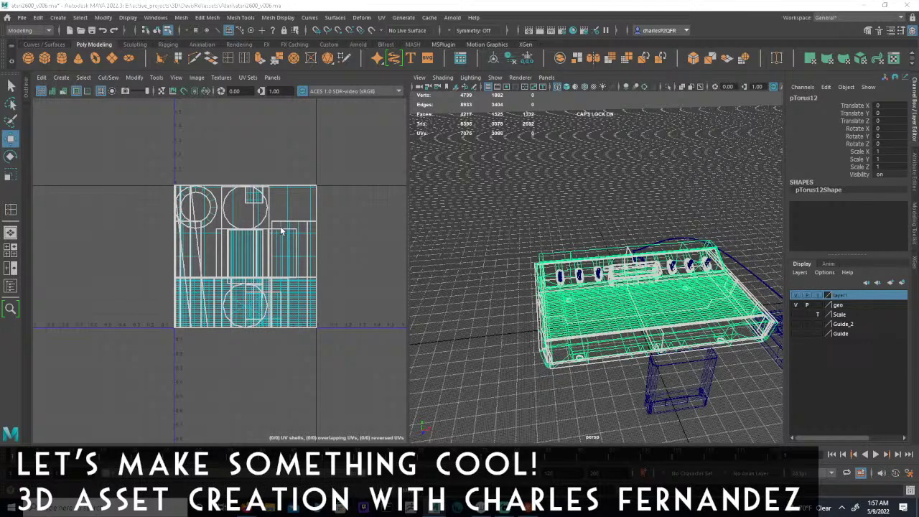
pyautogui.moveTo(74, 148); pyautogui.dragTo(382, 373)
pyautogui.keyDown('alt'); pyautogui.moveTo(665, 316); pyautogui.dragTo(682, 305); pyautogui.keyUp('alt')
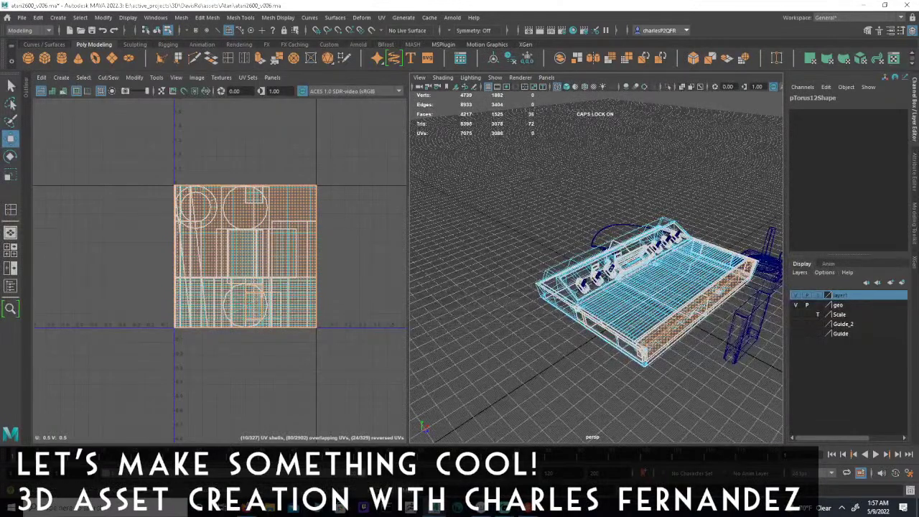
# - Select all faces of the console mesh and apply an Automatic UV projection
pyautogui.click(624, 316)
pyautogui.doubleClick(623, 316)
pyautogui.click(486, 260)
pyautogui.moveTo(501, 137); pyautogui.dragTo(776, 447)
pyautogui.keyDown('alt'); pyautogui.moveTo(650, 295); pyautogui.dragTo(618, 287); pyautogui.keyUp('alt')
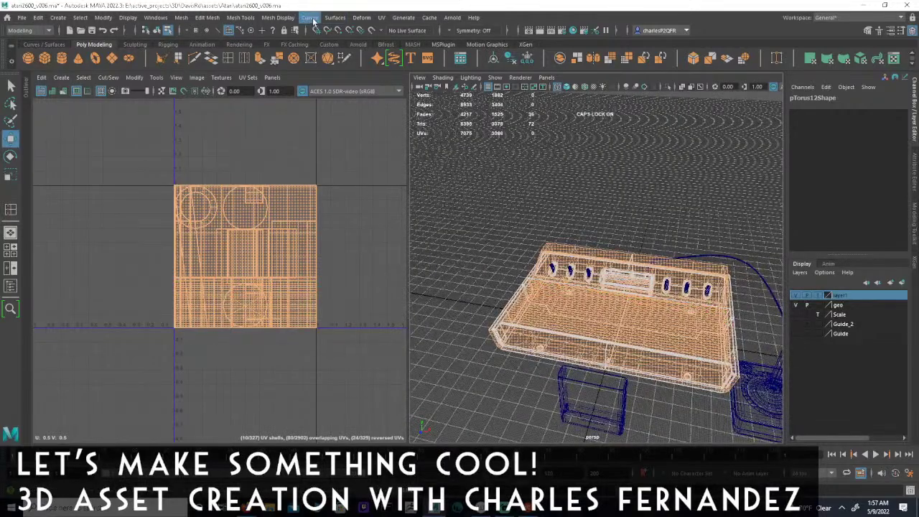
pyautogui.click(241, 17)
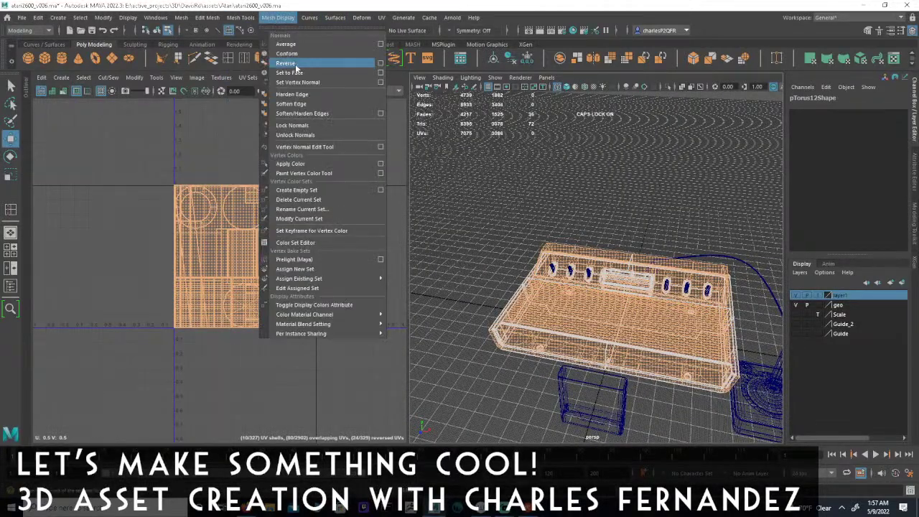
pyautogui.moveTo(385, 20)
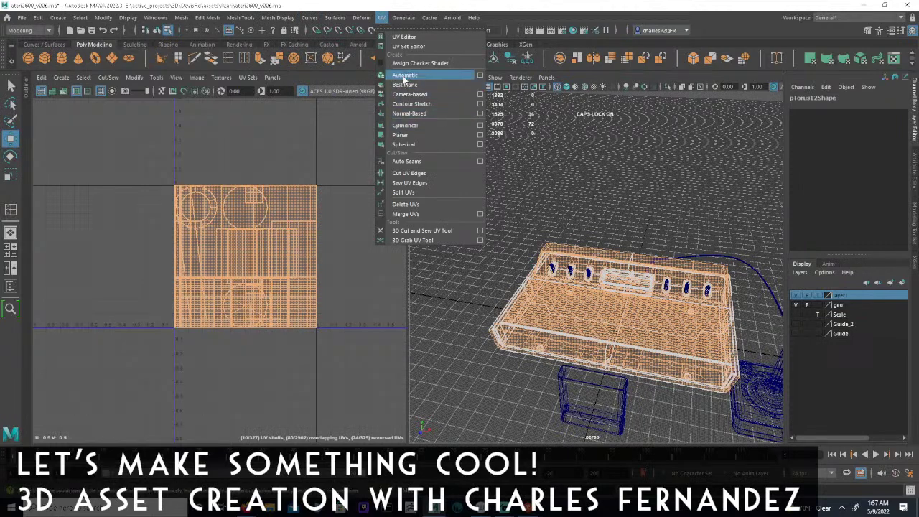
pyautogui.click(405, 75)
# - Examine the console's new automatic UV layout in an enlarged UV Editor and compare it with the perspective view
pyautogui.keyDown('alt'); pyautogui.moveTo(274, 286); pyautogui.dragTo(383, 288, button='right'); pyautogui.keyUp('alt')
pyautogui.keyDown('alt'); pyautogui.moveTo(383, 289); pyautogui.dragTo(345, 260, button='middle'); pyautogui.keyUp('alt')
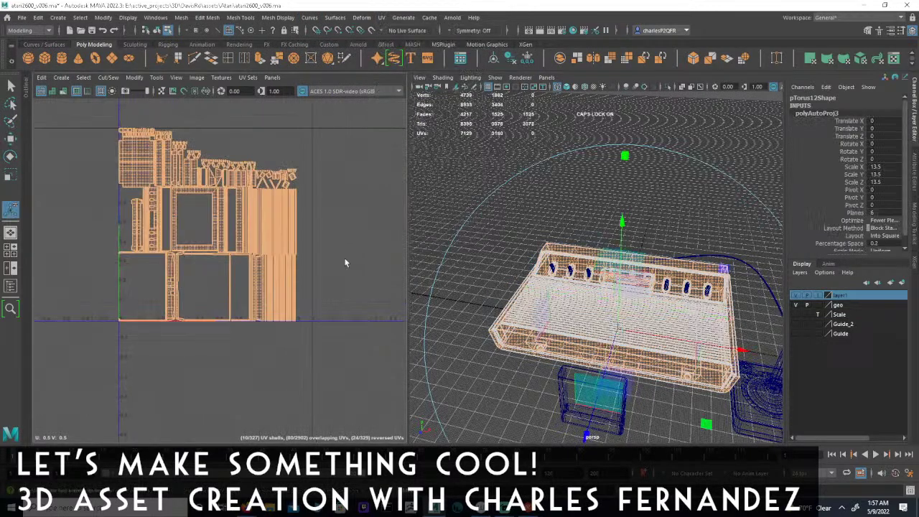
pyautogui.press('space')
pyautogui.keyDown('alt'); pyautogui.moveTo(402, 230); pyautogui.dragTo(447, 391, button='middle'); pyautogui.keyUp('alt')
pyautogui.keyDown('alt'); pyautogui.moveTo(345, 320); pyautogui.dragTo(370, 317, button='right'); pyautogui.keyUp('alt')
pyautogui.keyDown('alt'); pyautogui.moveTo(476, 317); pyautogui.dragTo(288, 298, button='right'); pyautogui.keyUp('alt')
pyautogui.keyDown('alt'); pyautogui.moveTo(287, 298); pyautogui.dragTo(299, 209, button='middle'); pyautogui.keyUp('alt')
pyautogui.keyDown('alt'); pyautogui.moveTo(481, 301); pyautogui.dragTo(451, 238, button='middle'); pyautogui.keyUp('alt')
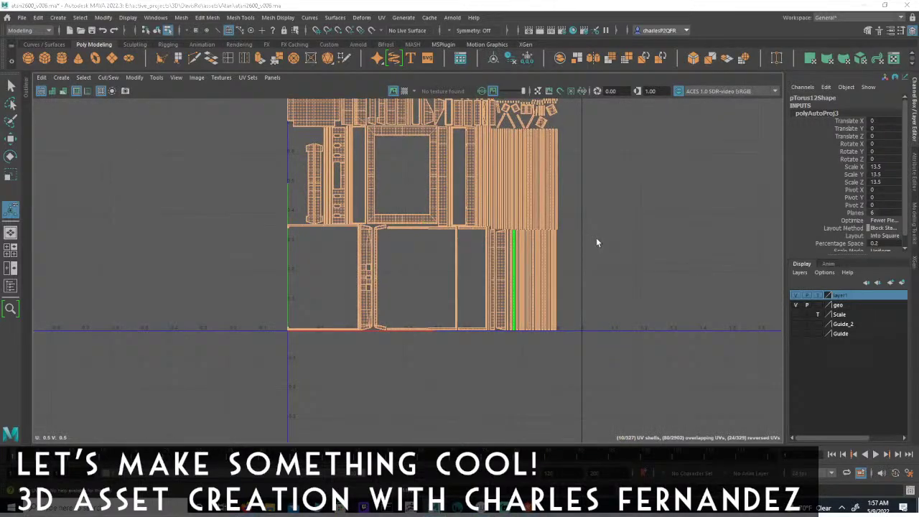
pyautogui.press('space')
pyautogui.press('space')
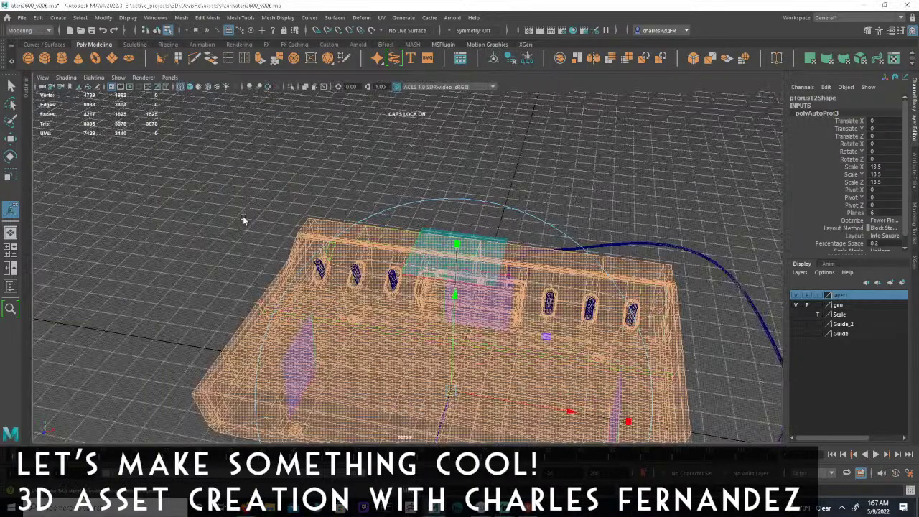
pyautogui.press('space')
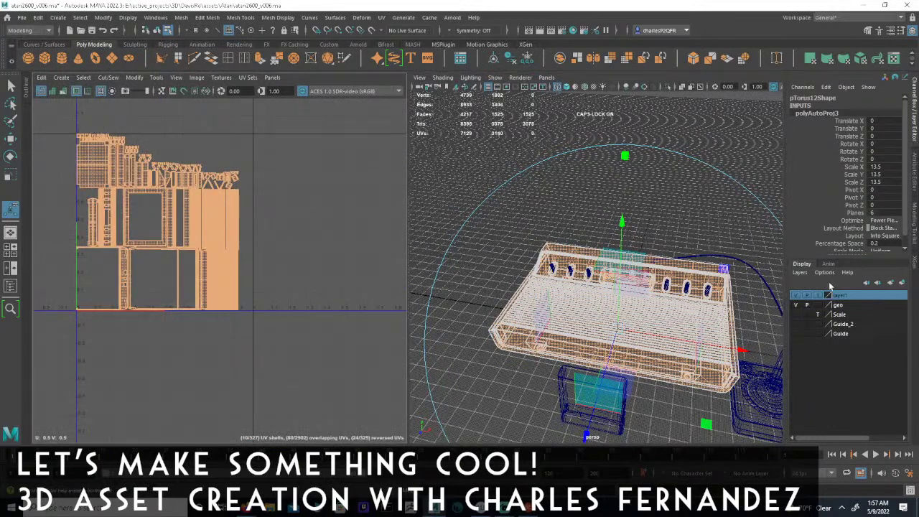
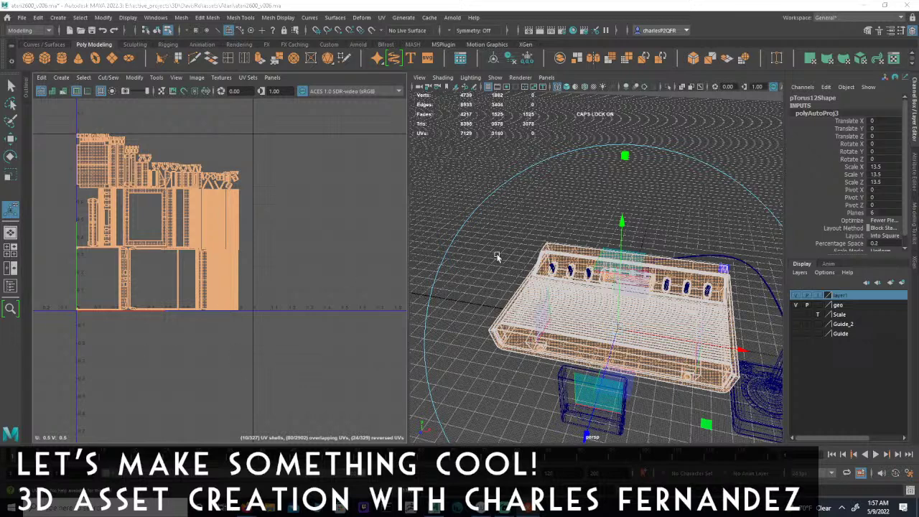
# - Try to open the UV Toolkit while the console's faces are selected
pyautogui.keyDown('alt'); pyautogui.moveTo(540, 293); pyautogui.dragTo(460, 241, button='middle'); pyautogui.keyUp('alt')
pyautogui.keyDown('alt'); pyautogui.moveTo(231, 252); pyautogui.dragTo(266, 282, button='middle'); pyautogui.keyUp('alt')
pyautogui.scroll(2, 257, 277)
pyautogui.click(176, 77)
pyautogui.click(156, 81)
pyautogui.click(157, 80)
pyautogui.click(161, 93)
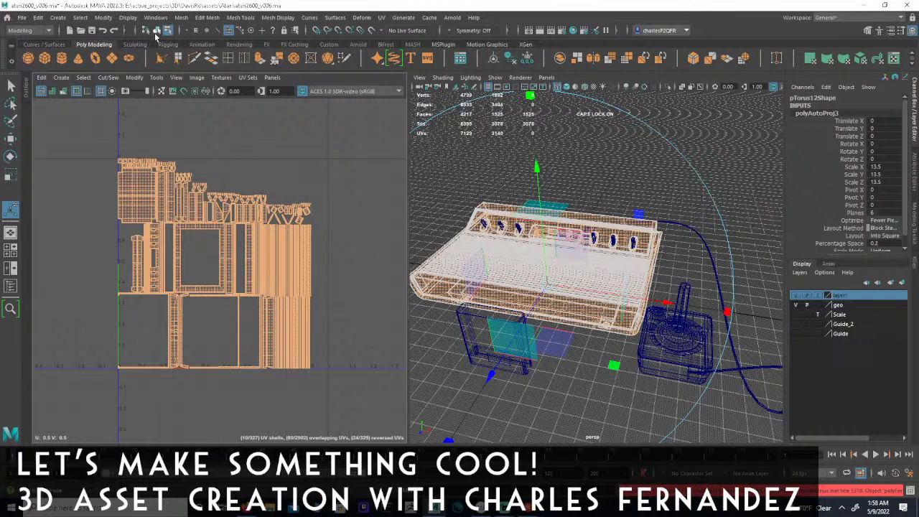
# - Switch the console mesh back to object selection, open the UV Toolkit and place its window over the UV Editor
pyautogui.click(156, 31)
pyautogui.click(155, 77)
pyautogui.click(166, 97)
pyautogui.click(158, 78)
pyautogui.click(164, 97)
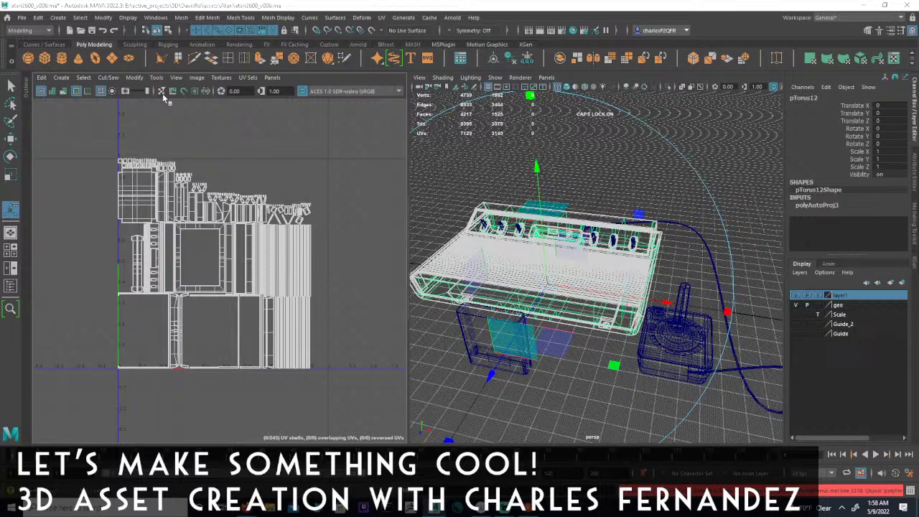
pyautogui.moveTo(918, 85); pyautogui.dragTo(95, 96)
pyautogui.scroll(-1, 233, 199)
pyautogui.moveTo(233, 199)
pyautogui.keyDown('alt'); pyautogui.mouseDown(button='middle')
pyautogui.moveTo(225, 189)
pyautogui.moveTo(245, 197)
pyautogui.mouseUp(button='middle'); pyautogui.keyUp('alt')
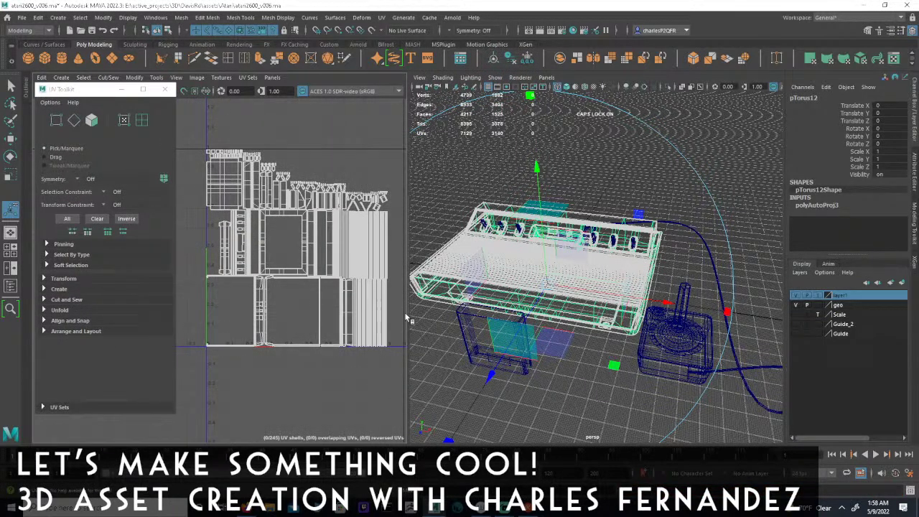
# - Return to face selection and get the texel density of the console's UVs from the Transform tools
pyautogui.click(167, 29)
pyautogui.click(230, 30)
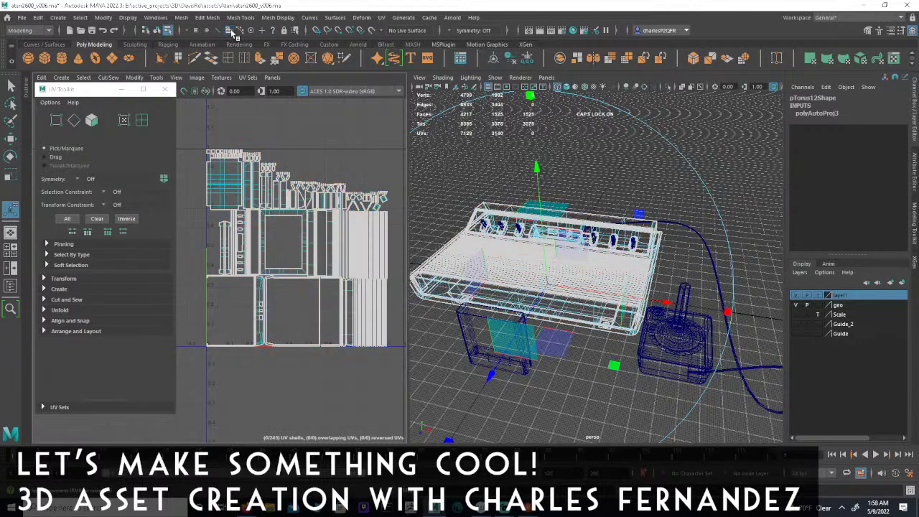
pyautogui.click(44, 279)
pyautogui.moveTo(171, 247); pyautogui.dragTo(111, 355)
pyautogui.click(85, 357)
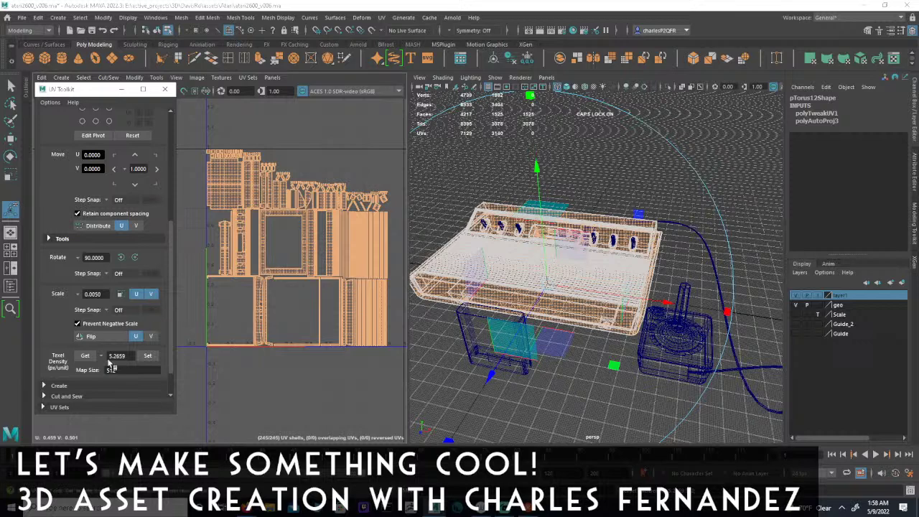
# - Expand the Unfold tools in the UV Toolkit and clear the UV face selection
pyautogui.moveTo(169, 312); pyautogui.dragTo(176, 326)
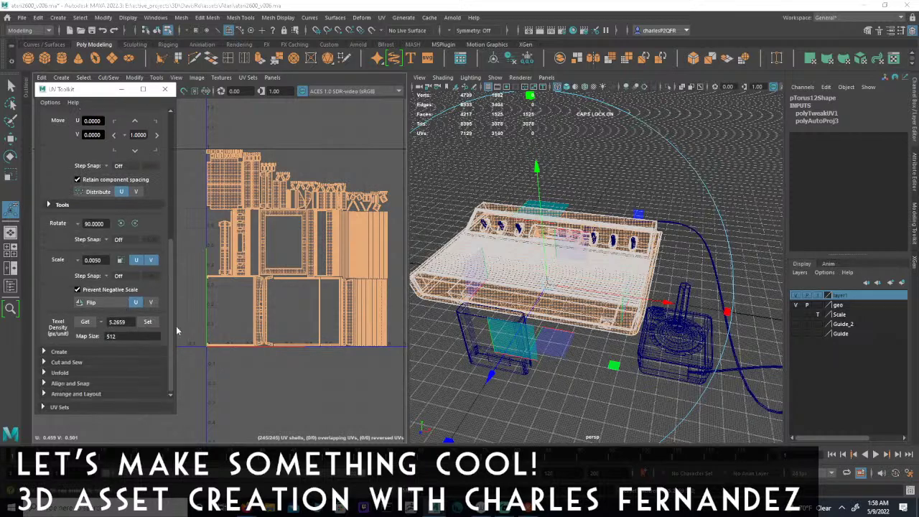
pyautogui.click(45, 372)
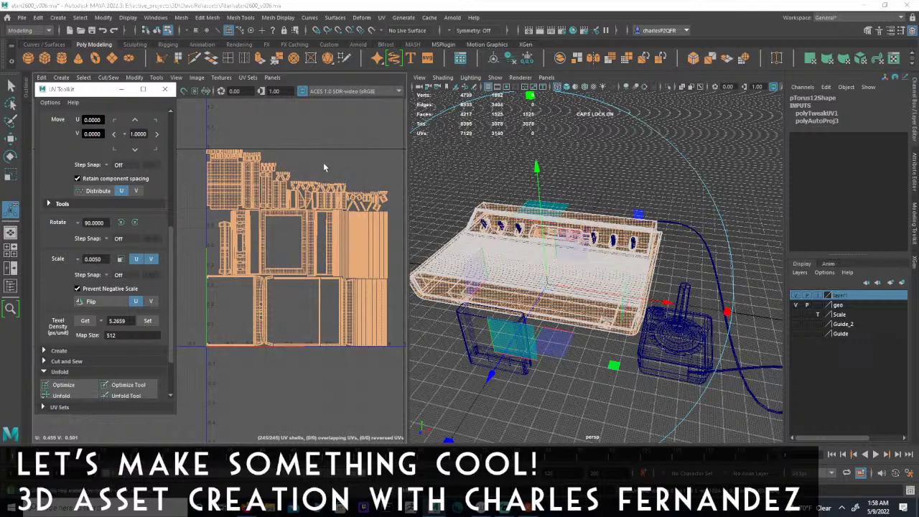
pyautogui.scroll(8, 262, 218)
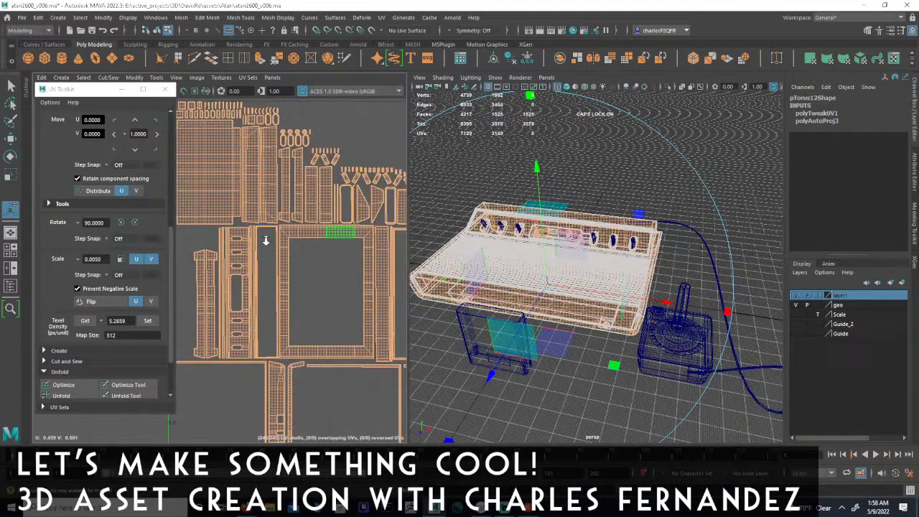
pyautogui.keyDown('alt'); pyautogui.moveTo(315, 233); pyautogui.dragTo(341, 229, button='middle'); pyautogui.keyUp('alt')
pyautogui.keyDown('alt'); pyautogui.moveTo(341, 230); pyautogui.dragTo(64, 230, button='right'); pyautogui.keyUp('alt')
pyautogui.keyDown('alt'); pyautogui.moveTo(304, 222); pyautogui.dragTo(316, 264, button='middle'); pyautogui.keyUp('alt')
pyautogui.click(329, 140)
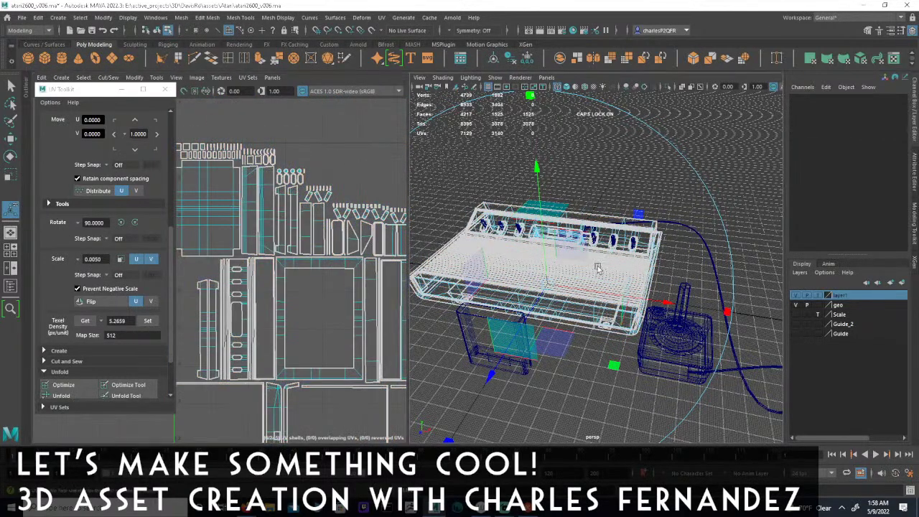
# - Move the selected UV shells of the console's ribbed surface about 1.09 units along U, away from the remaining shells
pyautogui.keyDown('alt'); pyautogui.moveTo(321, 263); pyautogui.dragTo(371, 219, button='middle'); pyautogui.keyUp('alt')
pyautogui.keyDown('alt'); pyautogui.moveTo(371, 218); pyautogui.dragTo(146, 242, button='right'); pyautogui.keyUp('alt')
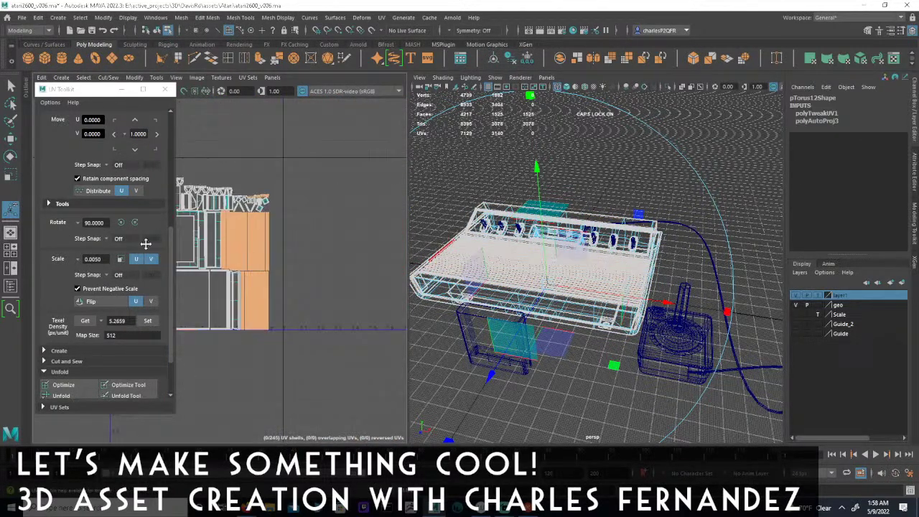
pyautogui.keyDown('alt'); pyautogui.moveTo(294, 228); pyautogui.dragTo(352, 245, button='middle'); pyautogui.keyUp('alt')
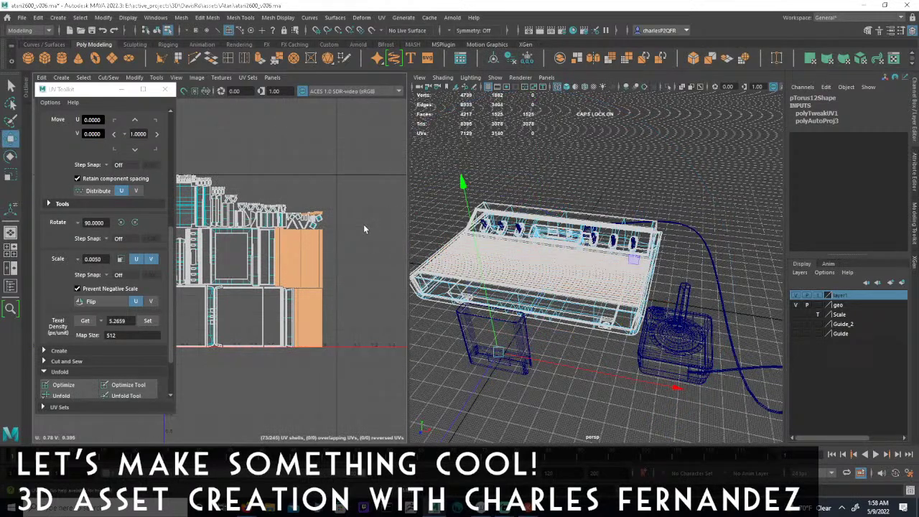
pyautogui.press('space')
pyautogui.keyDown('alt'); pyautogui.moveTo(547, 273); pyautogui.dragTo(457, 296, button='right'); pyautogui.keyUp('alt')
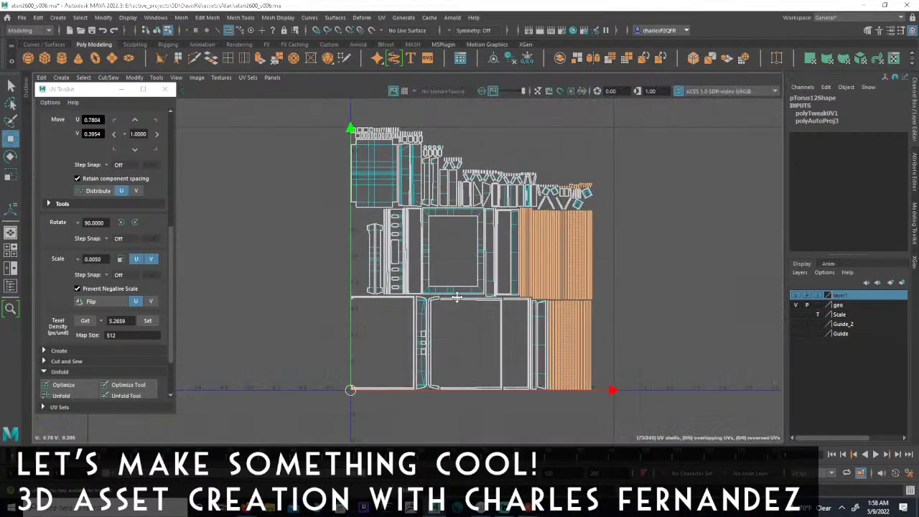
pyautogui.keyDown('alt'); pyautogui.moveTo(457, 296); pyautogui.dragTo(357, 295, button='middle'); pyautogui.keyUp('alt')
pyautogui.moveTo(513, 388); pyautogui.dragTo(800, 386)
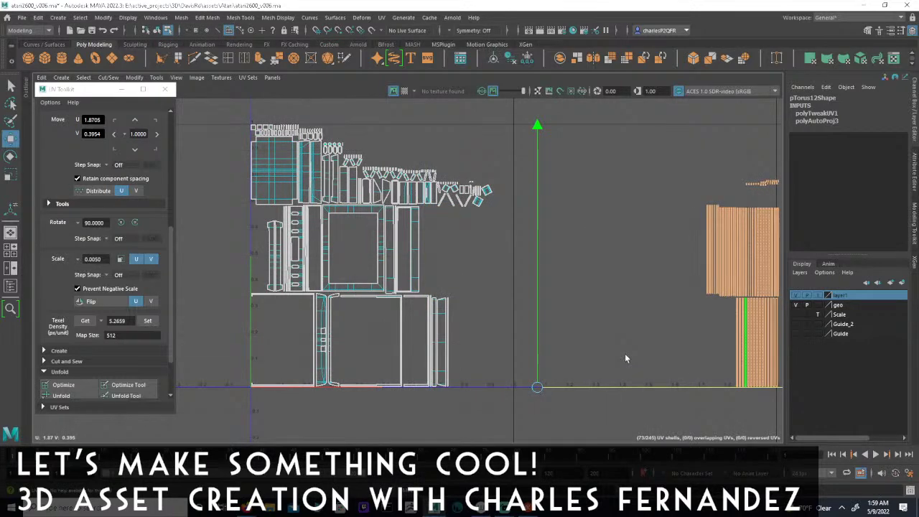
# - Switch to edge selection, select the long edges of the rib strip shells, and check the selection on the console's ribbed surface
pyautogui.keyDown('alt'); pyautogui.moveTo(481, 332); pyautogui.dragTo(409, 340, button='right'); pyautogui.keyUp('alt')
pyautogui.keyDown('alt'); pyautogui.moveTo(409, 341); pyautogui.dragTo(307, 382, button='middle'); pyautogui.keyUp('alt')
pyautogui.keyDown('alt'); pyautogui.moveTo(556, 307); pyautogui.dragTo(415, 266, button='middle'); pyautogui.keyUp('alt')
pyautogui.scroll(2, 415, 267)
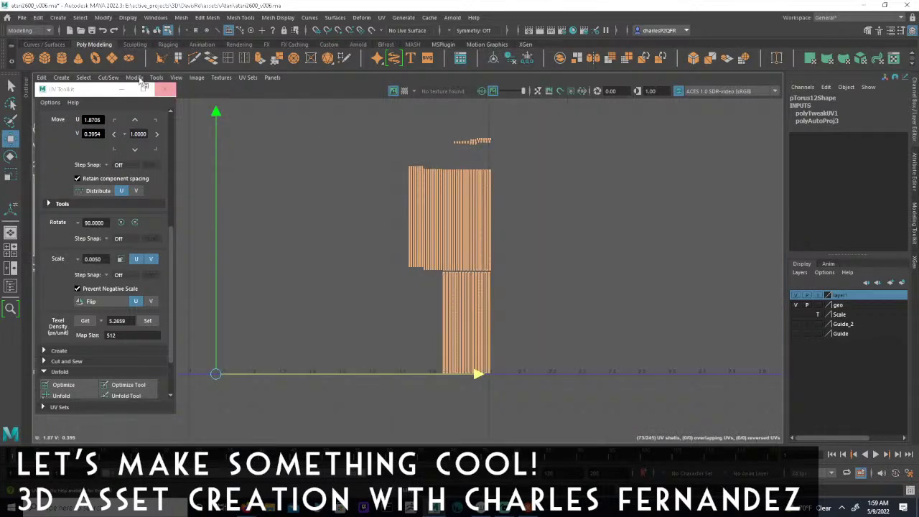
pyautogui.click(216, 31)
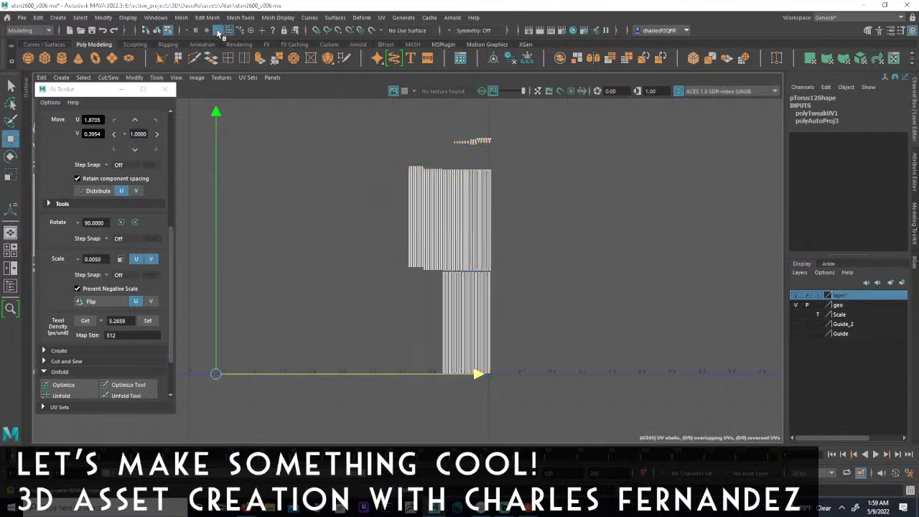
pyautogui.moveTo(592, 210); pyautogui.dragTo(591, 210)
pyautogui.keyDown('alt'); pyautogui.moveTo(365, 257); pyautogui.dragTo(548, 222, button='middle'); pyautogui.keyUp('alt')
pyautogui.keyDown('alt'); pyautogui.moveTo(354, 231); pyautogui.dragTo(592, 287, button='middle'); pyautogui.keyUp('alt')
pyautogui.keyDown('alt'); pyautogui.moveTo(592, 287); pyautogui.dragTo(495, 253, button='right'); pyautogui.keyUp('alt')
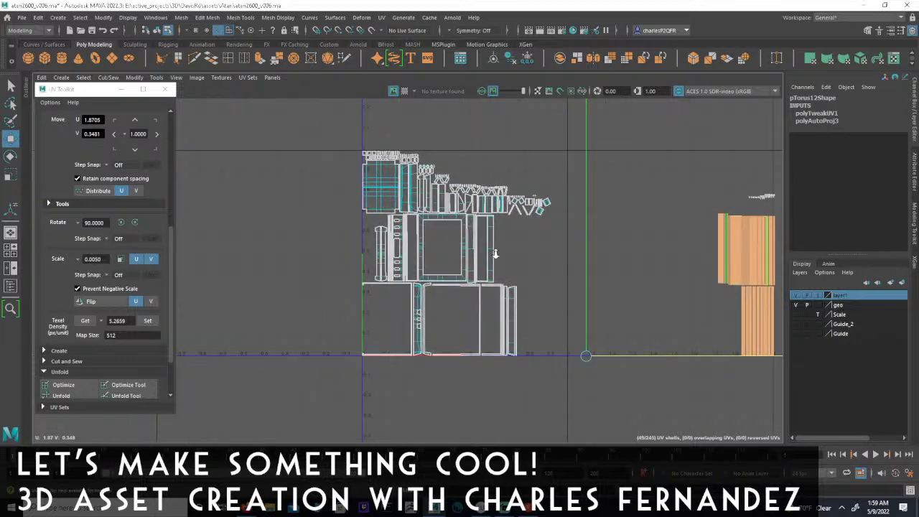
pyautogui.press('space')
pyautogui.press('f')
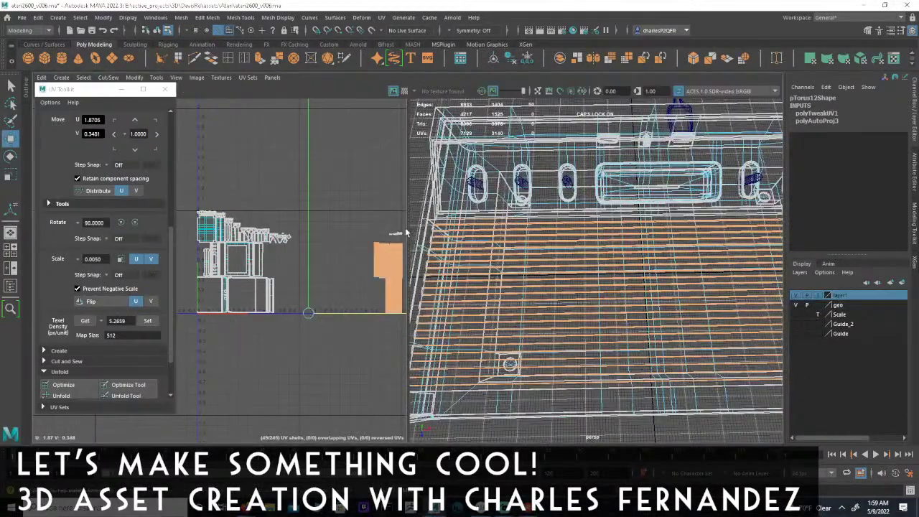
pyautogui.press('space')
pyautogui.press('f')
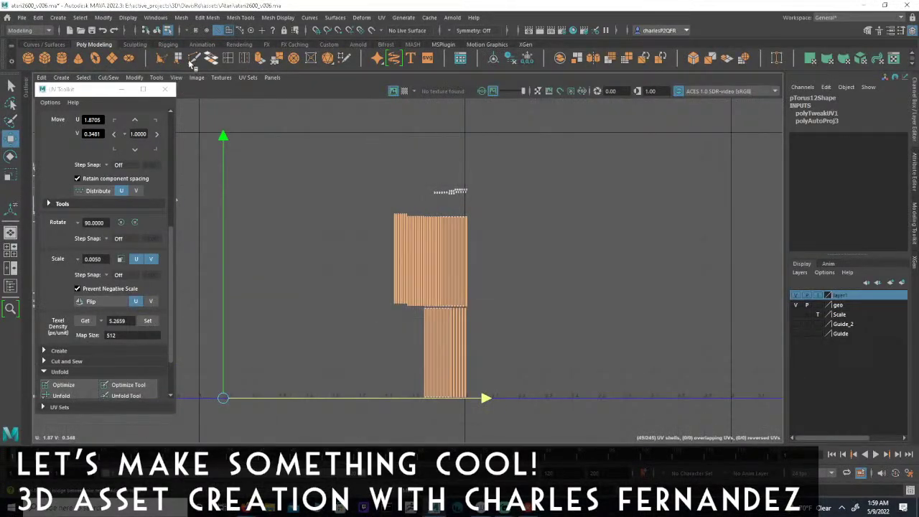
# - Join the long rib strips into a single UV shell with Move and Sew
pyautogui.click(106, 78)
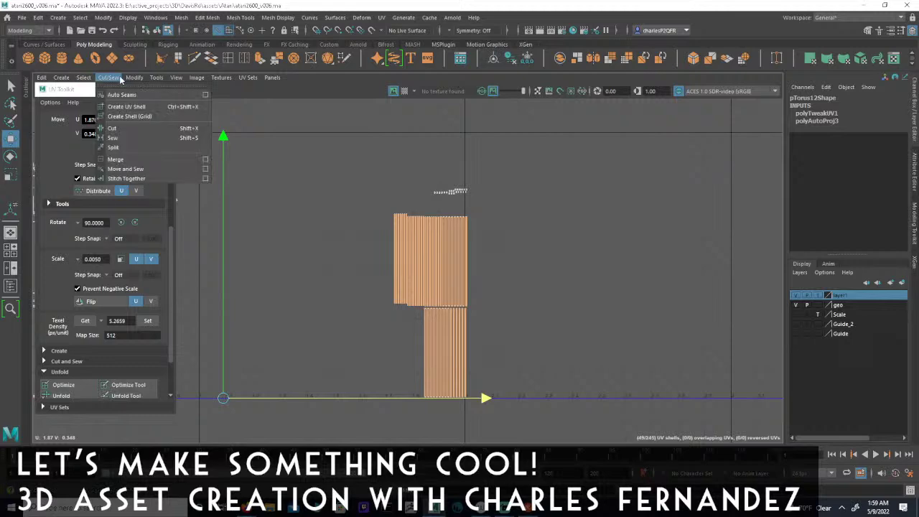
pyautogui.click(89, 79)
pyautogui.click(143, 78)
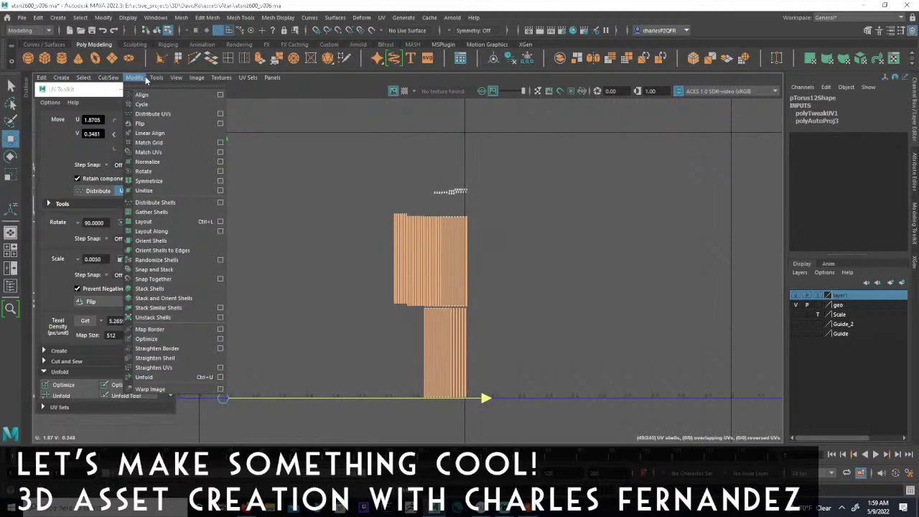
pyautogui.moveTo(108, 78)
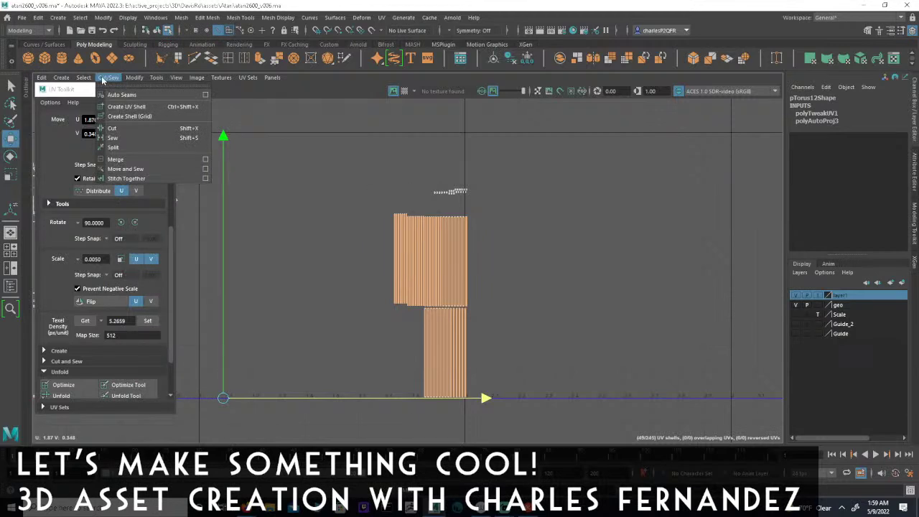
pyautogui.click(135, 171)
pyautogui.press('f')
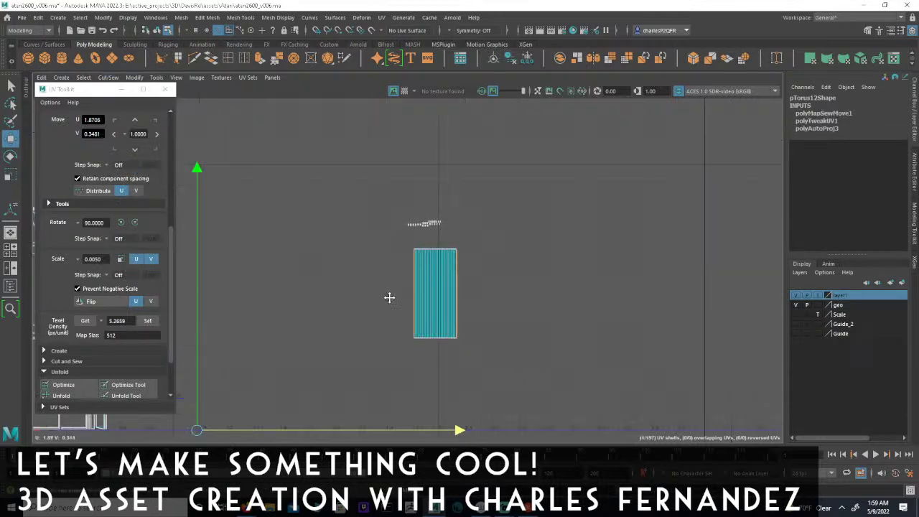
# - Select the short end edges of the ribs along the first side of the console's ribbed surface
pyautogui.keyDown('alt'); pyautogui.moveTo(439, 250); pyautogui.dragTo(567, 391, button='middle'); pyautogui.keyUp('alt')
pyautogui.scroll(3, 434, 323)
pyautogui.scroll(-2, 567, 391)
pyautogui.keyDown('alt'); pyautogui.moveTo(473, 316); pyautogui.dragTo(403, 287, button='middle'); pyautogui.keyUp('alt')
pyautogui.keyDown('alt'); pyautogui.moveTo(402, 287); pyautogui.dragTo(689, 288, button='right'); pyautogui.keyUp('alt')
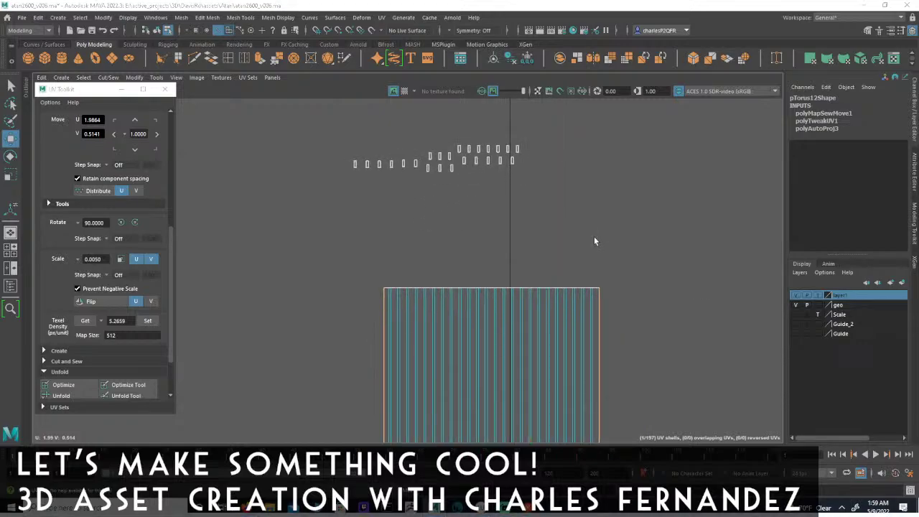
pyautogui.press('space')
pyautogui.press('space')
pyautogui.keyDown('alt'); pyautogui.moveTo(454, 310); pyautogui.dragTo(517, 264); pyautogui.keyUp('alt')
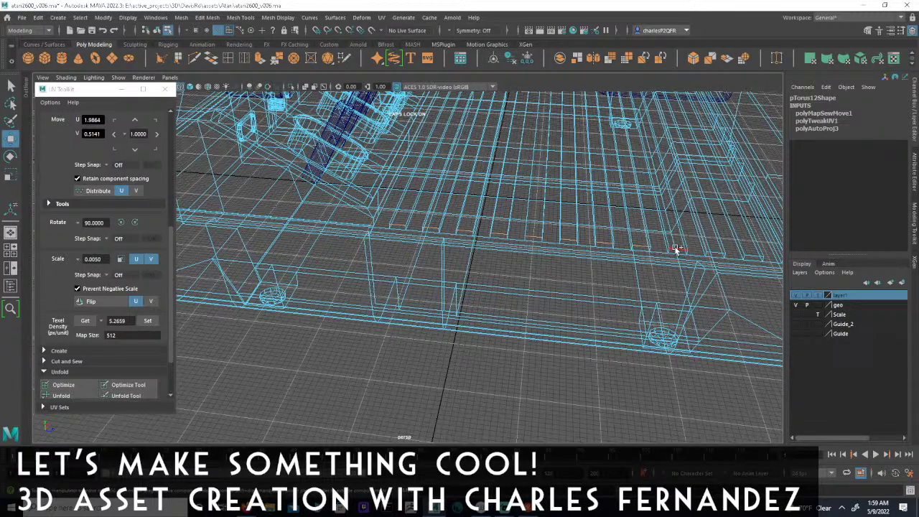
pyautogui.keyDown('alt'); pyautogui.moveTo(657, 240); pyautogui.dragTo(427, 253, button='middle'); pyautogui.keyUp('alt')
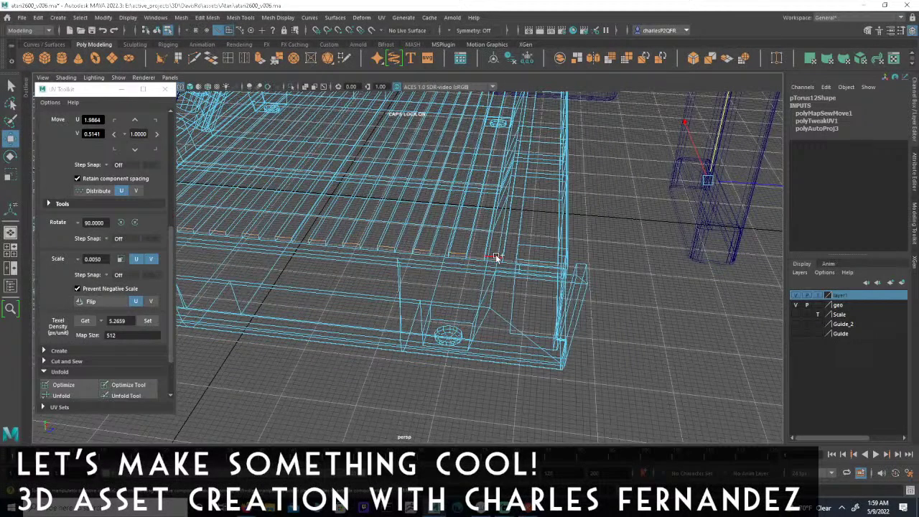
pyautogui.press('space')
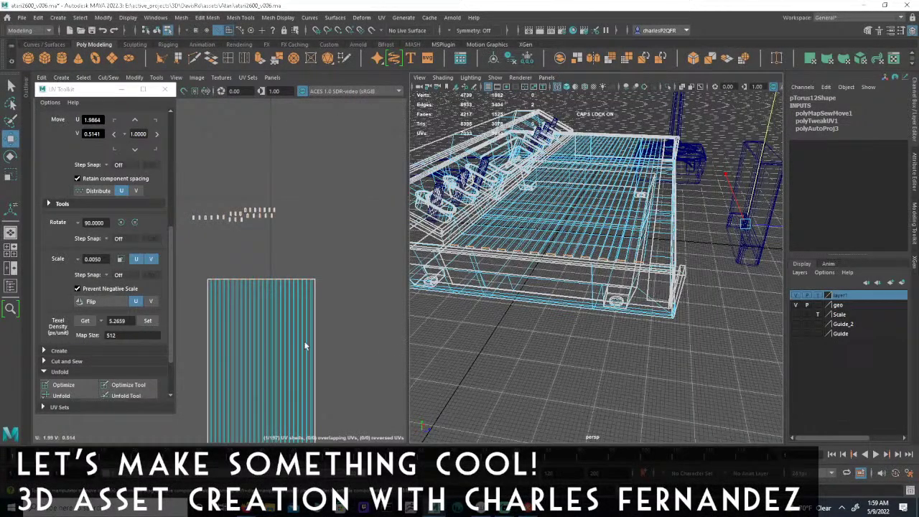
# - Add the short rib end edges on the opposite side of the console to the selection
pyautogui.press('space')
pyautogui.keyDown('alt'); pyautogui.moveTo(689, 204); pyautogui.dragTo(447, 214); pyautogui.keyUp('alt')
pyautogui.keyDown('alt'); pyautogui.moveTo(675, 197); pyautogui.dragTo(481, 217, button='right'); pyautogui.keyUp('alt')
pyautogui.keyDown('alt'); pyautogui.moveTo(482, 217); pyautogui.dragTo(466, 249); pyautogui.keyUp('alt')
pyautogui.keyDown('alt'); pyautogui.moveTo(467, 250); pyautogui.dragTo(611, 263, button='right'); pyautogui.keyUp('alt')
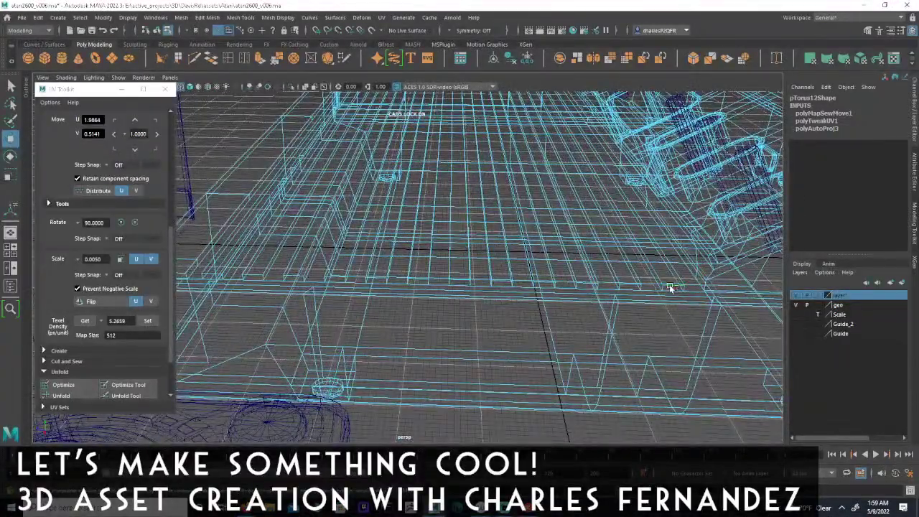
pyautogui.keyDown('alt'); pyautogui.moveTo(662, 282); pyautogui.dragTo(519, 273); pyautogui.keyUp('alt')
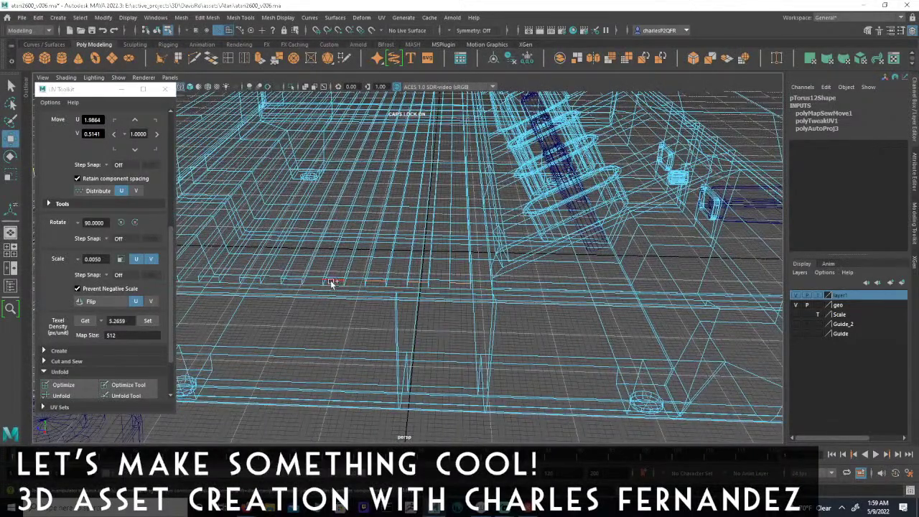
pyautogui.keyDown('alt'); pyautogui.moveTo(258, 278); pyautogui.dragTo(527, 324); pyautogui.keyUp('alt')
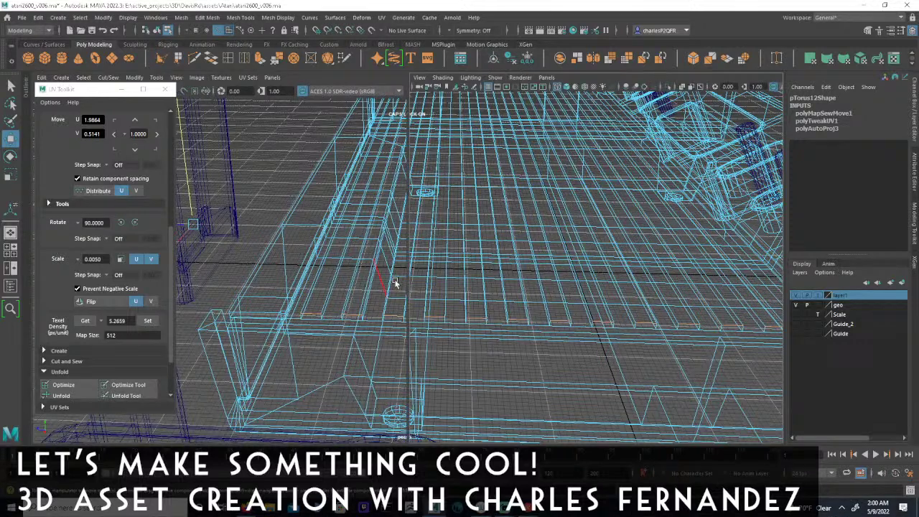
# - Attach the small rib end pieces to the ribbed UV shell with Move and Sew
pyautogui.press('space')
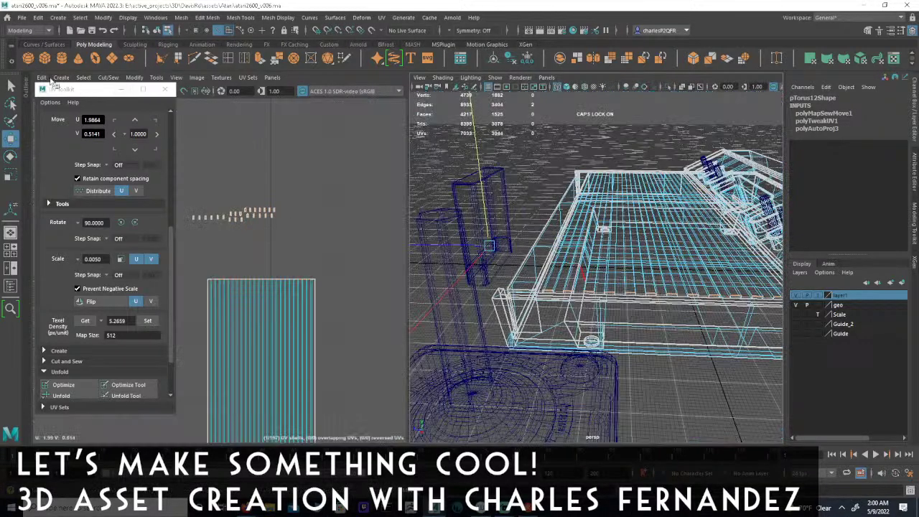
pyautogui.click(42, 77)
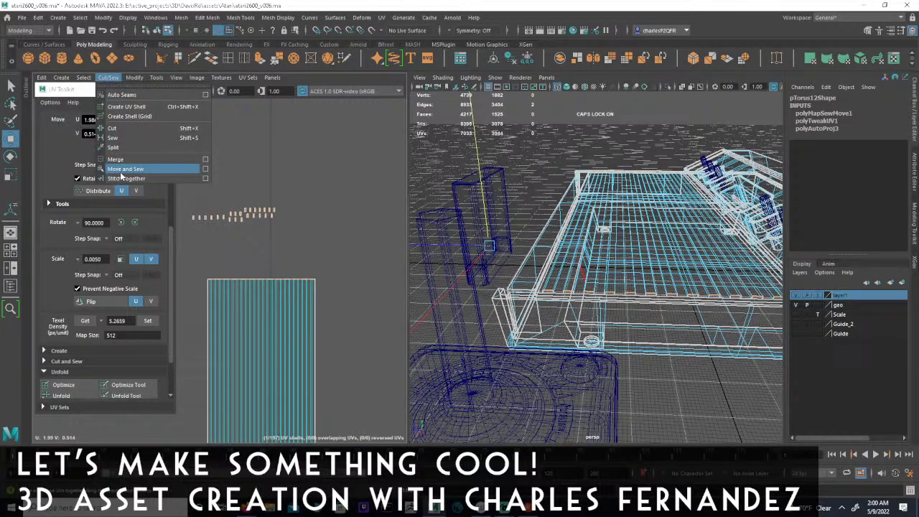
pyautogui.click(120, 170)
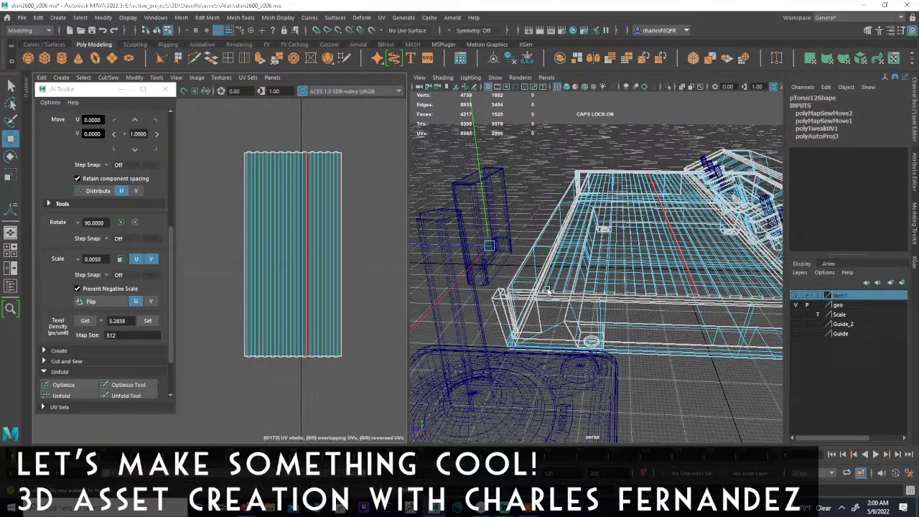
# - Minimize the UV Toolkit window and bring the remaining console shells into view in the UV Editor
pyautogui.keyDown('alt'); pyautogui.moveTo(577, 256); pyautogui.dragTo(629, 262); pyautogui.keyUp('alt')
pyautogui.keyDown('alt'); pyautogui.moveTo(609, 234); pyautogui.dragTo(540, 240, button='middle'); pyautogui.keyUp('alt')
pyautogui.click(122, 89)
pyautogui.keyDown('alt'); pyautogui.moveTo(196, 263); pyautogui.dragTo(324, 269, button='middle'); pyautogui.keyUp('alt')
pyautogui.keyDown('alt'); pyautogui.moveTo(324, 269); pyautogui.dragTo(153, 264, button='right'); pyautogui.keyUp('alt')
pyautogui.keyDown('alt'); pyautogui.moveTo(153, 264); pyautogui.dragTo(122, 251, button='middle'); pyautogui.keyUp('alt')
pyautogui.keyDown('alt'); pyautogui.moveTo(217, 255); pyautogui.dragTo(360, 256, button='middle'); pyautogui.keyUp('alt')
pyautogui.keyDown('alt'); pyautogui.moveTo(258, 237); pyautogui.dragTo(329, 227, button='right'); pyautogui.keyUp('alt')
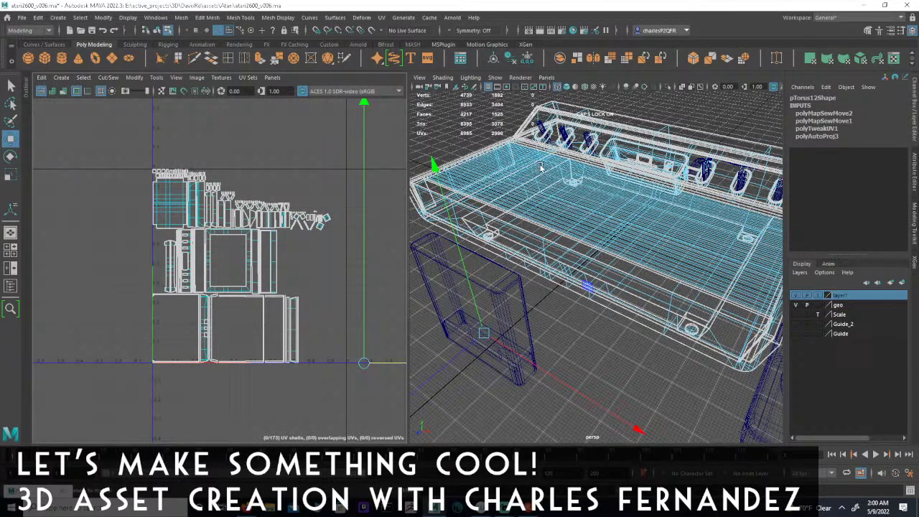
# - Display the console in shaded mode and select an edge of the switch panel's UV shell to locate it on the model
pyautogui.keyDown('alt'); pyautogui.moveTo(541, 167); pyautogui.dragTo(602, 181); pyautogui.keyUp('alt')
pyautogui.keyDown('alt'); pyautogui.moveTo(602, 181); pyautogui.dragTo(667, 230, button='right'); pyautogui.keyUp('alt')
pyautogui.keyDown('alt'); pyautogui.moveTo(667, 230); pyautogui.dragTo(632, 223); pyautogui.keyUp('alt')
pyautogui.keyDown('alt'); pyautogui.moveTo(553, 215); pyautogui.dragTo(589, 222, button='middle'); pyautogui.keyUp('alt')
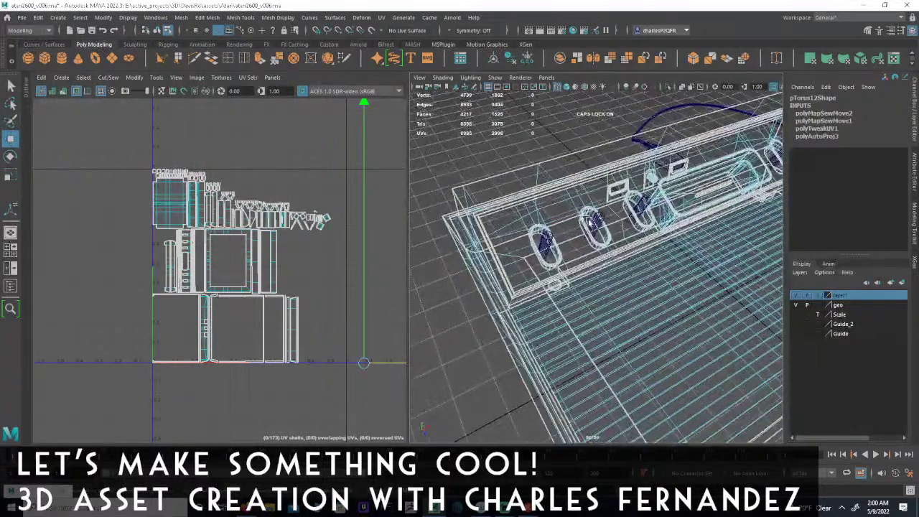
pyautogui.press('5')
pyautogui.keyDown('alt'); pyautogui.moveTo(474, 231); pyautogui.dragTo(520, 229); pyautogui.keyUp('alt')
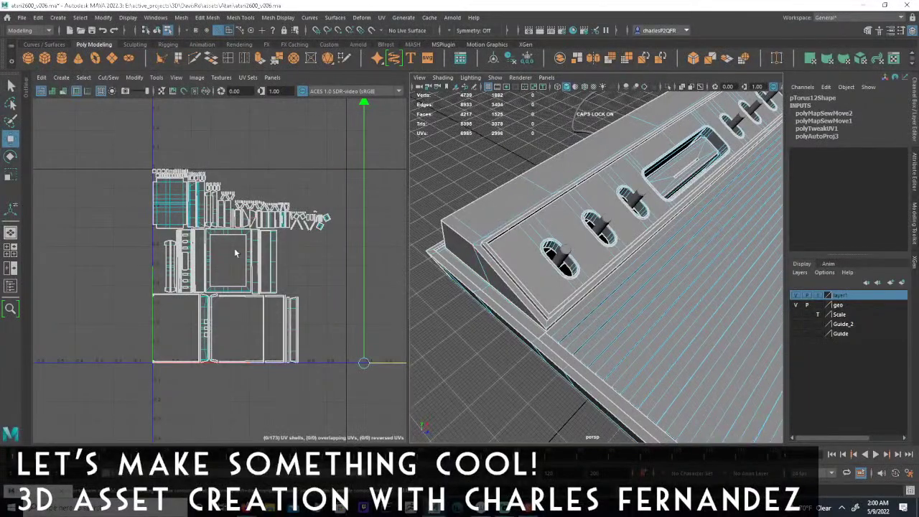
pyautogui.scroll(8, 320, 266)
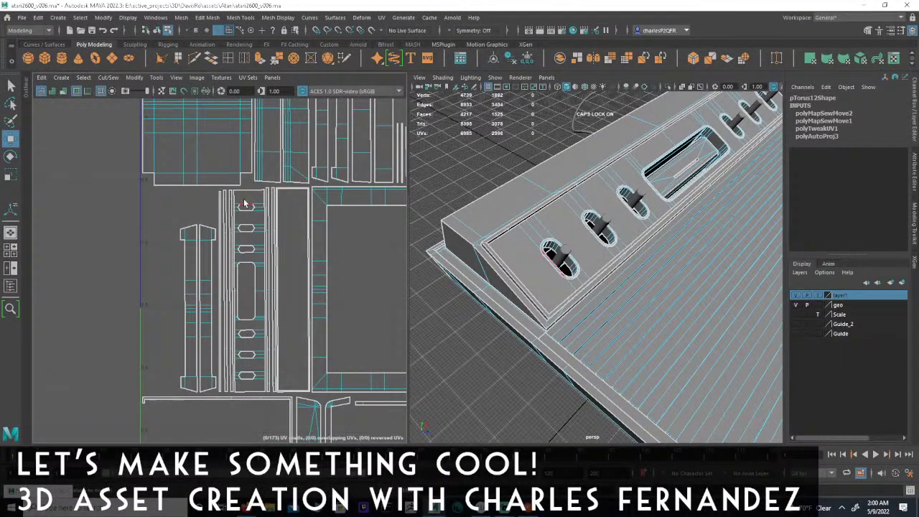
pyautogui.click(244, 197)
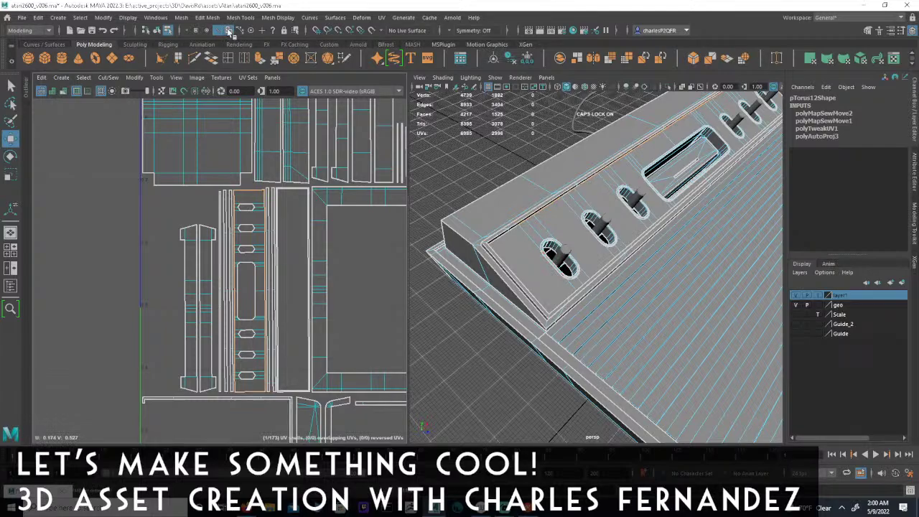
# - Change to face selection, clear the edge selection, and select the connected faces of the console's raised rear housing
pyautogui.click(228, 31)
pyautogui.click(454, 174)
pyautogui.moveTo(547, 232)
pyautogui.keyDown('alt'); pyautogui.mouseDown()
pyautogui.moveTo(520, 217)
pyautogui.moveTo(582, 218)
pyautogui.moveTo(557, 217)
pyautogui.mouseUp(); pyautogui.keyUp('alt')
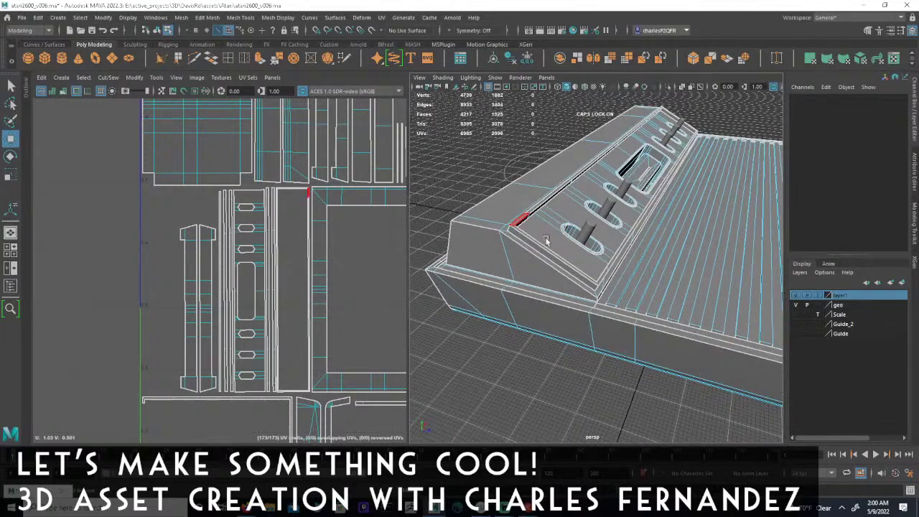
pyautogui.keyDown('alt'); pyautogui.moveTo(510, 247); pyautogui.dragTo(504, 248); pyautogui.keyUp('alt')
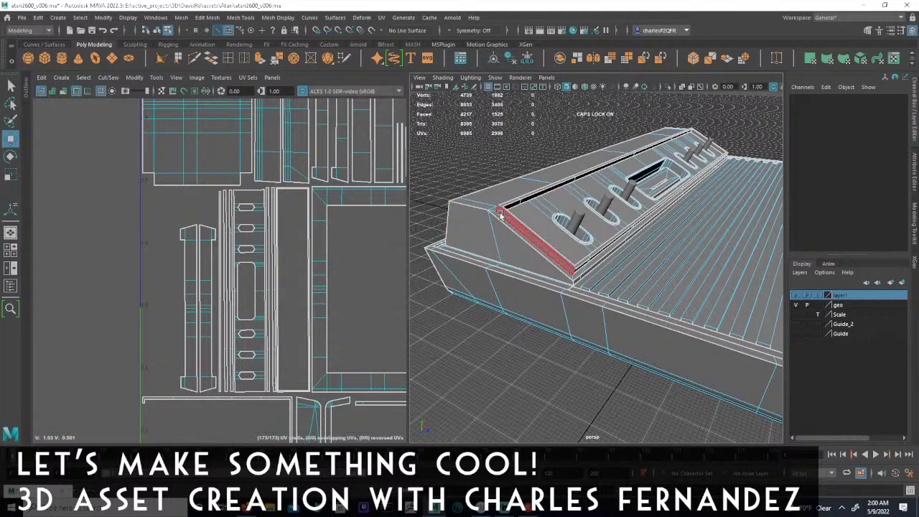
pyautogui.keyDown('alt'); pyautogui.moveTo(501, 216); pyautogui.dragTo(545, 225); pyautogui.keyUp('alt')
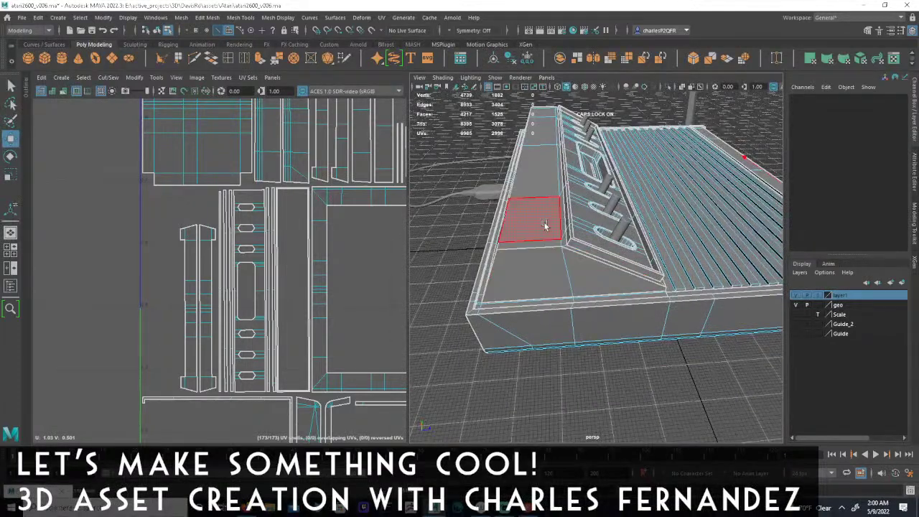
pyautogui.click(545, 225)
pyautogui.doubleClick(546, 224)
# - Select only two separate top faces of the raised rear housing and locate their shells in the UV layout
pyautogui.keyDown('alt'); pyautogui.moveTo(267, 260); pyautogui.dragTo(230, 251, button='middle'); pyautogui.keyUp('alt')
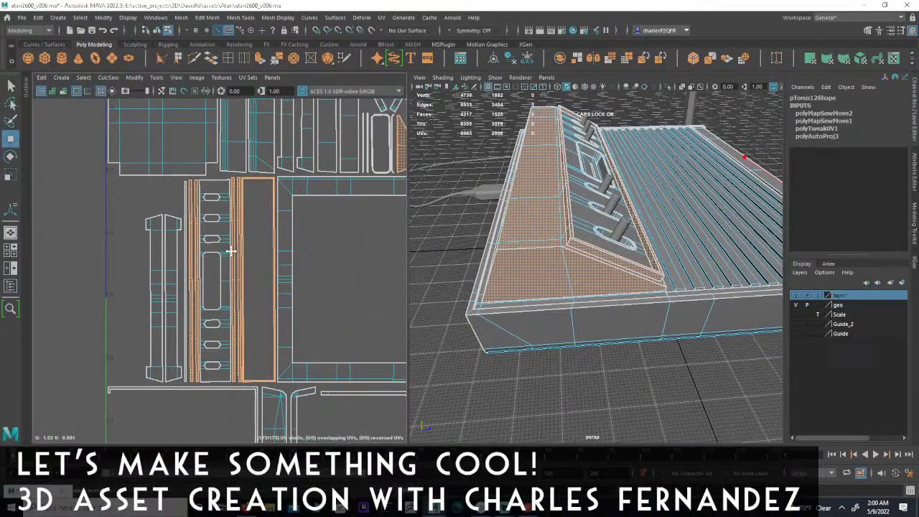
pyautogui.keyDown('alt'); pyautogui.moveTo(230, 250); pyautogui.dragTo(298, 226, button='right'); pyautogui.keyUp('alt')
pyautogui.keyDown('alt'); pyautogui.moveTo(541, 173); pyautogui.dragTo(520, 174); pyautogui.keyUp('alt')
pyautogui.keyDown('alt'); pyautogui.moveTo(417, 191); pyautogui.dragTo(523, 248); pyautogui.keyUp('alt')
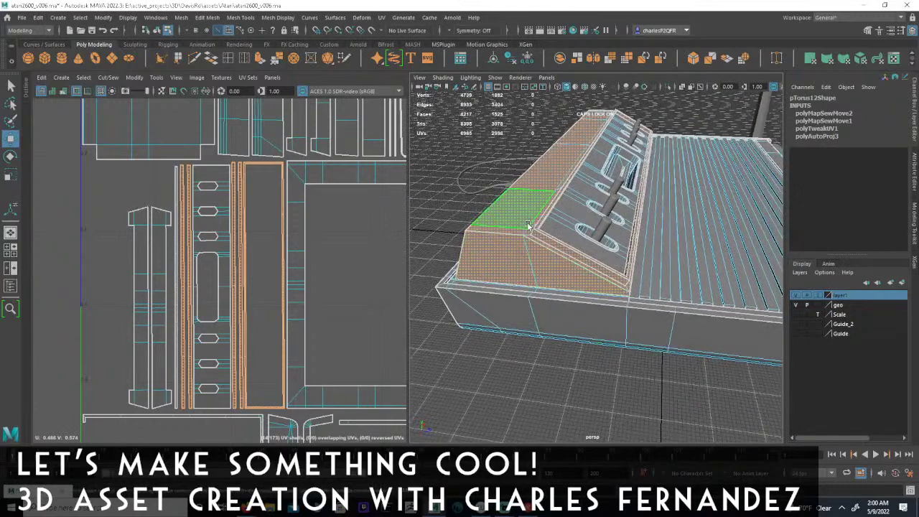
pyautogui.click(524, 219)
pyautogui.click(542, 164)
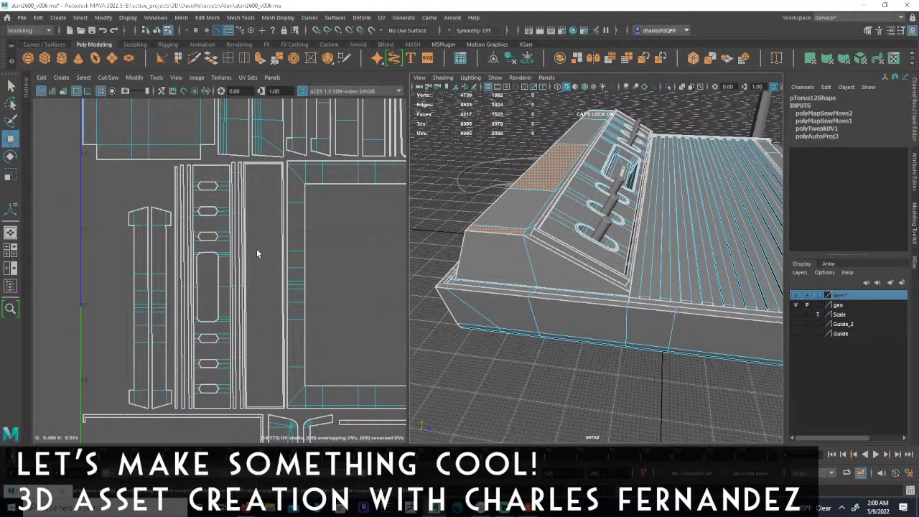
pyautogui.scroll(-6, 257, 254)
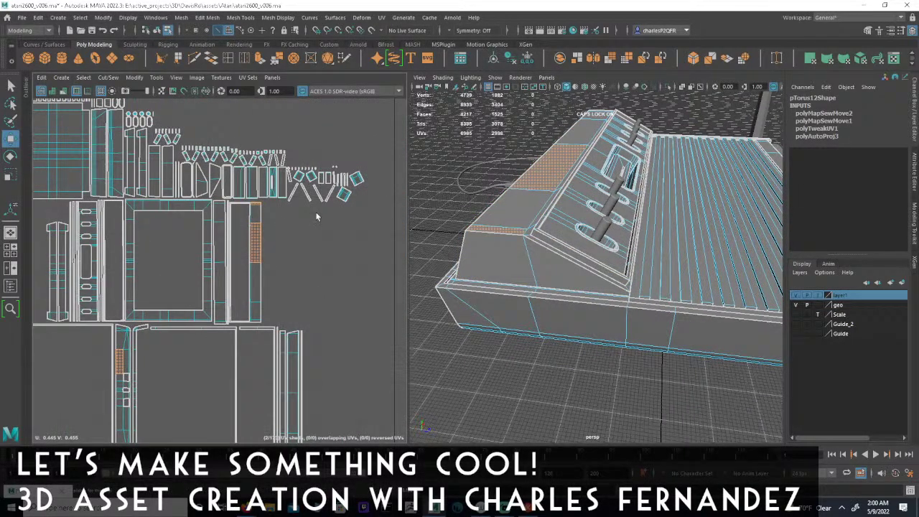
# - Select the whole UV shell of the raised rear housing's top and move it horizontally clear of the 0-1 tile
pyautogui.keyDown('alt'); pyautogui.moveTo(317, 217); pyautogui.dragTo(386, 210, button='middle'); pyautogui.keyUp('alt')
pyautogui.keyDown('alt'); pyautogui.moveTo(482, 227); pyautogui.dragTo(626, 198); pyautogui.keyUp('alt')
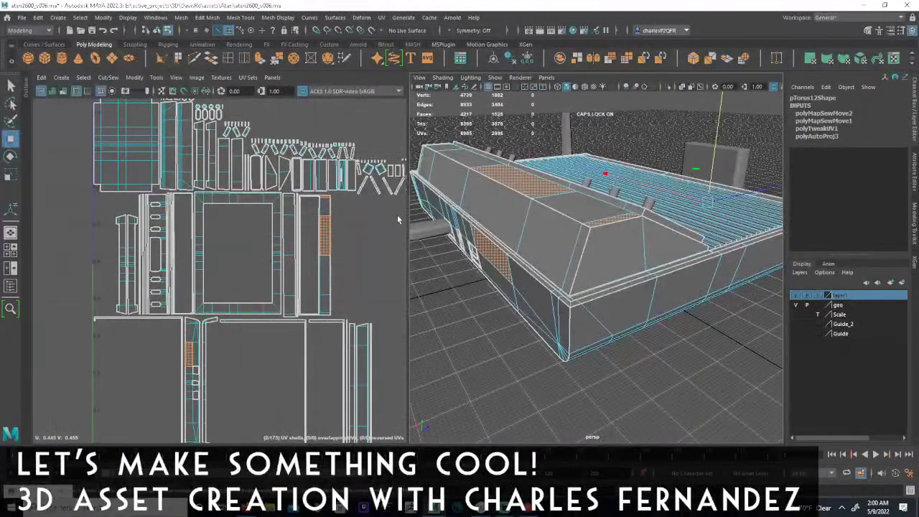
pyautogui.click(330, 207)
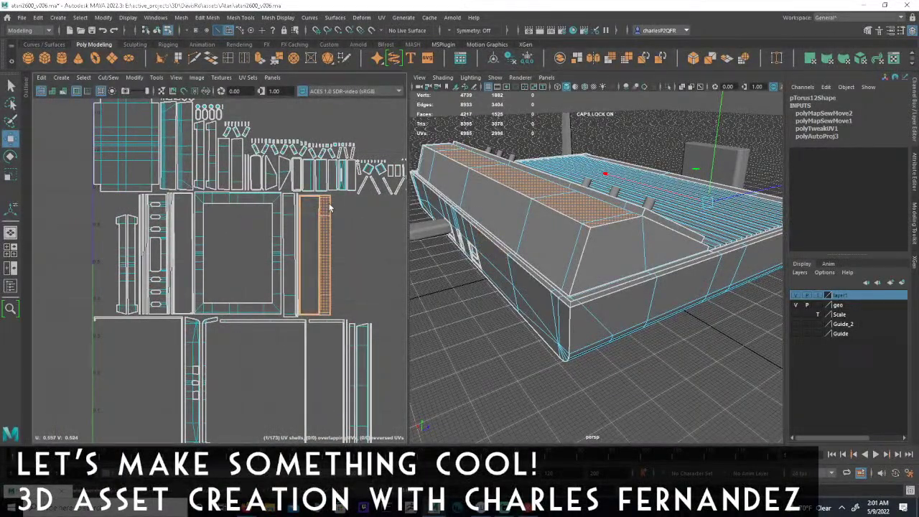
pyautogui.press('e')
pyautogui.press('w')
pyautogui.keyDown('alt'); pyautogui.moveTo(381, 228); pyautogui.dragTo(44, 228, button='right'); pyautogui.keyUp('alt')
pyautogui.moveTo(349, 308); pyautogui.dragTo(425, 295, button='middle')
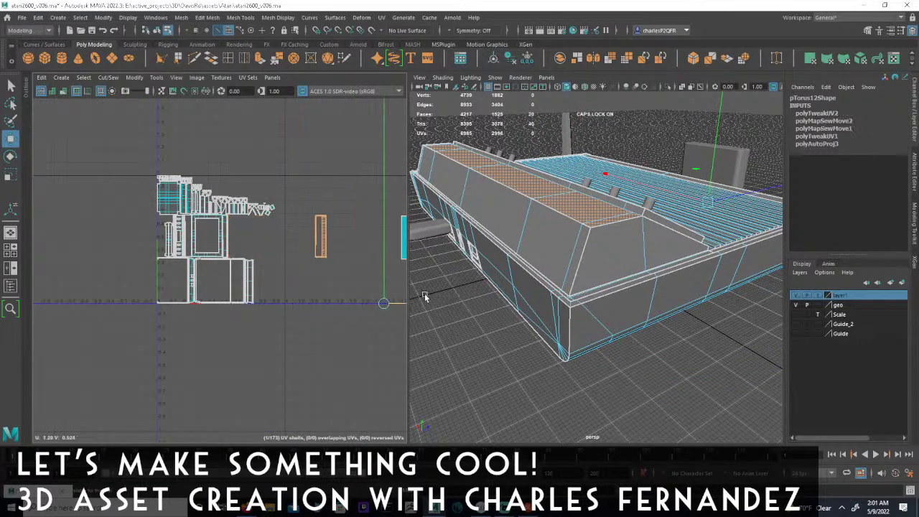
# - Select the long border edges of the separated housing shell and join the adjoining long shells to them with Move and Sew
pyautogui.click(218, 34)
pyautogui.scroll(-2, 267, 229)
pyautogui.press('f')
pyautogui.scroll(8, 266, 229)
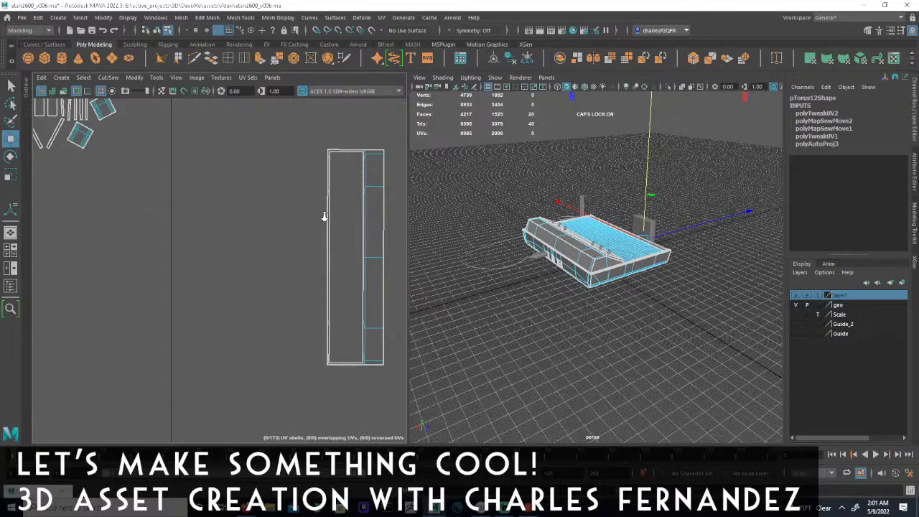
pyautogui.scroll(-4, 205, 256)
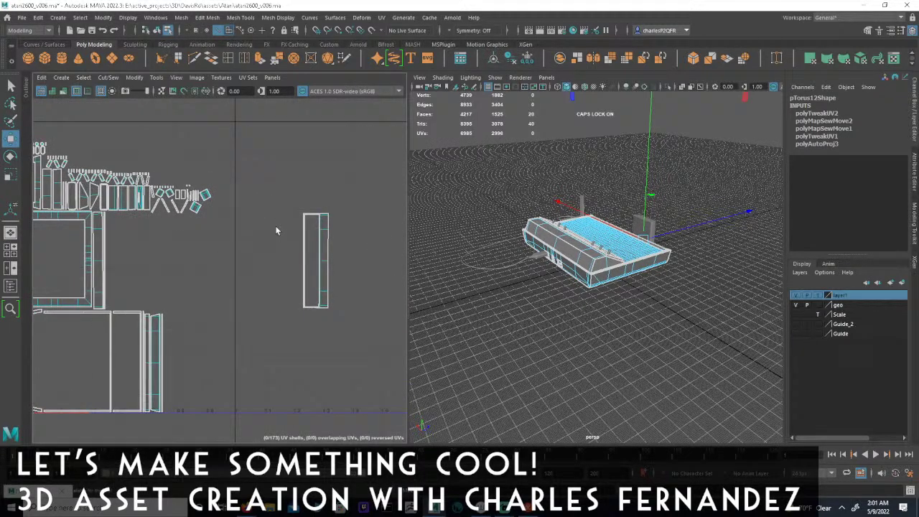
pyautogui.click(309, 252)
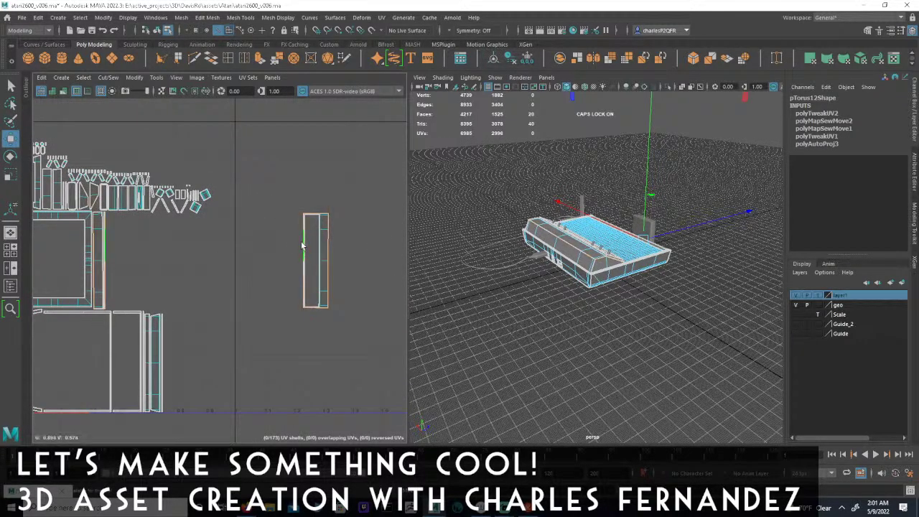
pyautogui.keyDown('alt'); pyautogui.moveTo(684, 232); pyautogui.dragTo(571, 270); pyautogui.keyUp('alt')
pyautogui.keyDown('alt'); pyautogui.moveTo(570, 270); pyautogui.dragTo(717, 272, button='right'); pyautogui.keyUp('alt')
pyautogui.moveTo(600, 254)
pyautogui.keyDown('alt'); pyautogui.mouseDown()
pyautogui.moveTo(584, 241)
pyautogui.moveTo(603, 246)
pyautogui.mouseUp(); pyautogui.keyUp('alt')
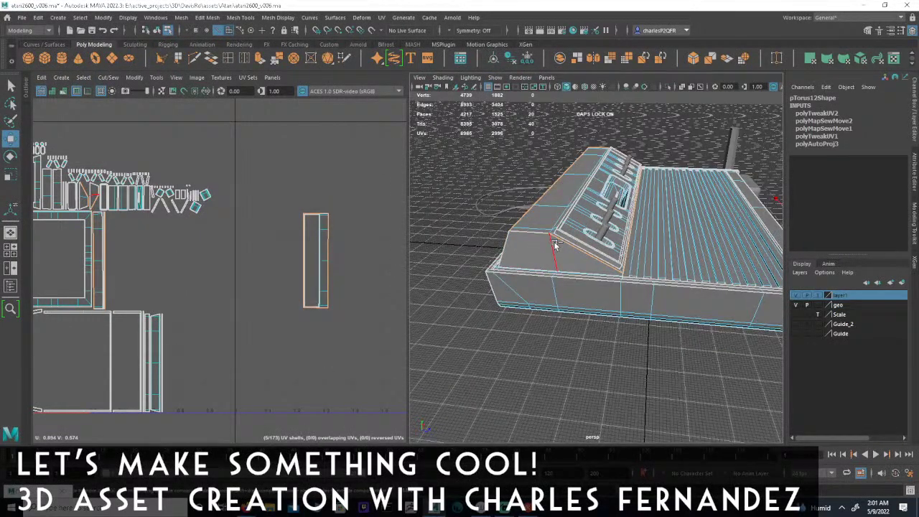
pyautogui.keyDown('alt'); pyautogui.moveTo(671, 241); pyautogui.dragTo(251, 235); pyautogui.keyUp('alt')
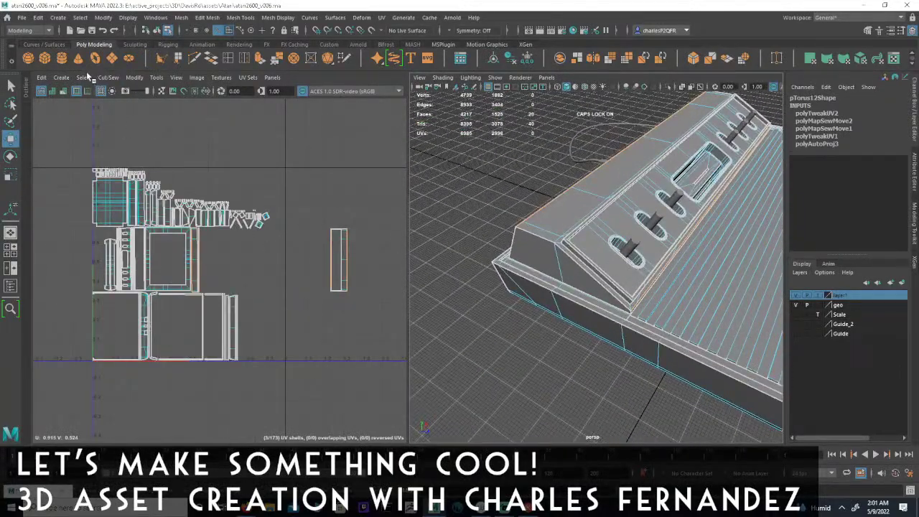
pyautogui.click(62, 77)
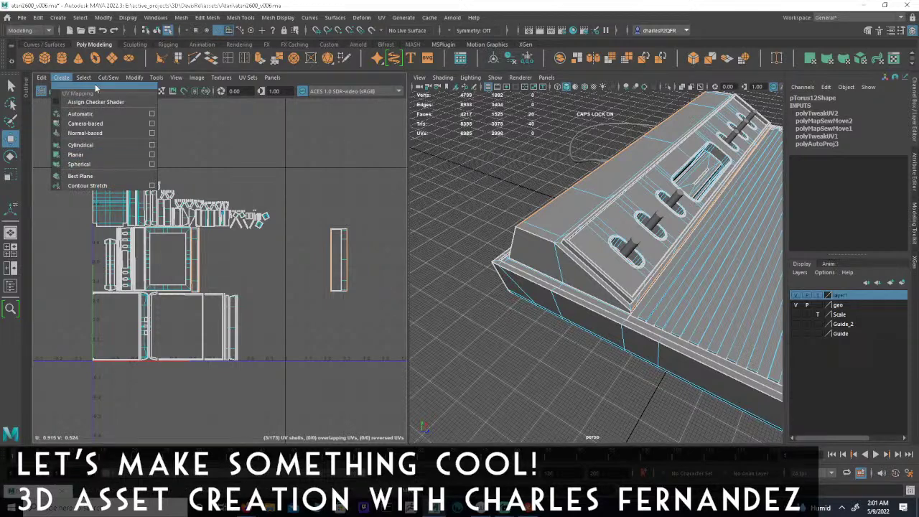
pyautogui.moveTo(107, 78)
pyautogui.click(125, 169)
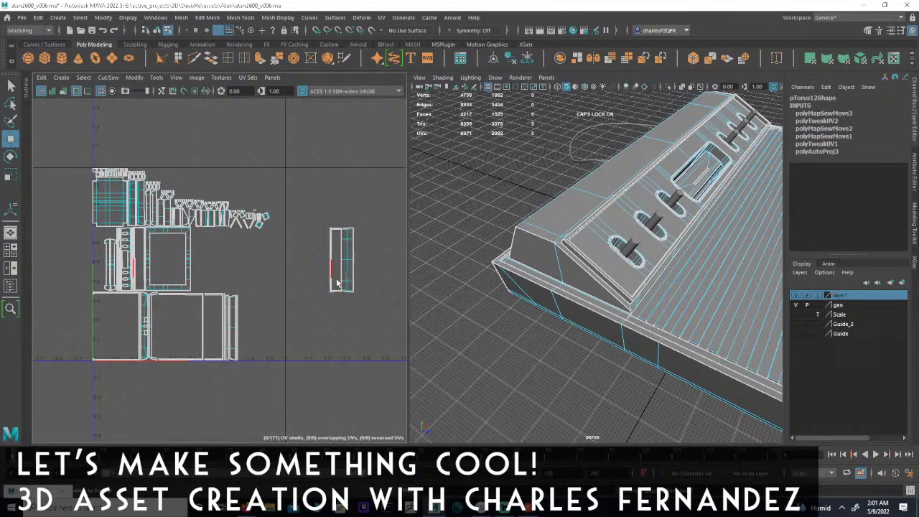
# - Try to Move and Sew the housing's end panels onto the end edges of the switch panel's surrounding frame strip
pyautogui.press('f')
pyautogui.scroll(2, 273, 257)
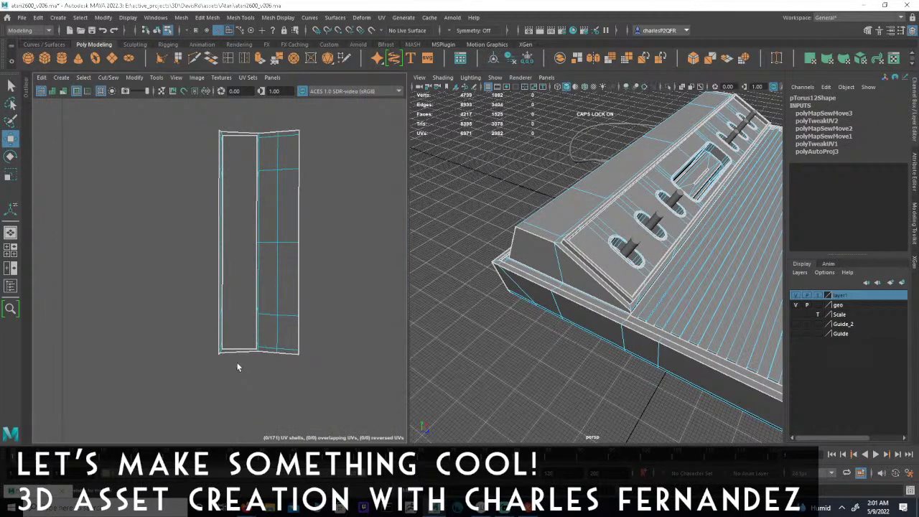
pyautogui.scroll(-2, 312, 259)
pyautogui.click(273, 242)
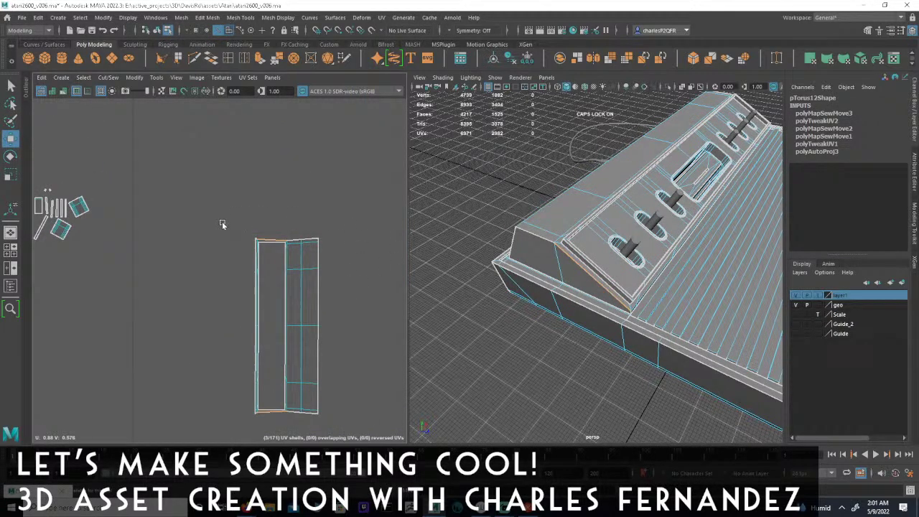
pyautogui.click(107, 77)
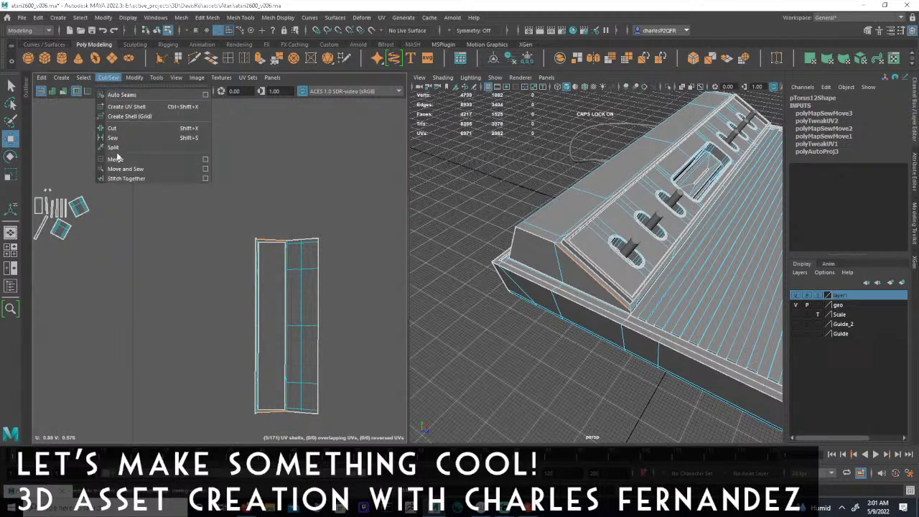
pyautogui.click(121, 172)
pyautogui.keyDown('alt'); pyautogui.moveTo(347, 295); pyautogui.dragTo(341, 203, button='middle'); pyautogui.keyUp('alt')
pyautogui.scroll(-4, 421, 207)
pyautogui.keyDown('alt'); pyautogui.moveTo(342, 203); pyautogui.dragTo(448, 208, button='right'); pyautogui.keyUp('alt')
pyautogui.keyDown('alt'); pyautogui.moveTo(276, 254); pyautogui.dragTo(304, 214, button='middle'); pyautogui.keyUp('alt')
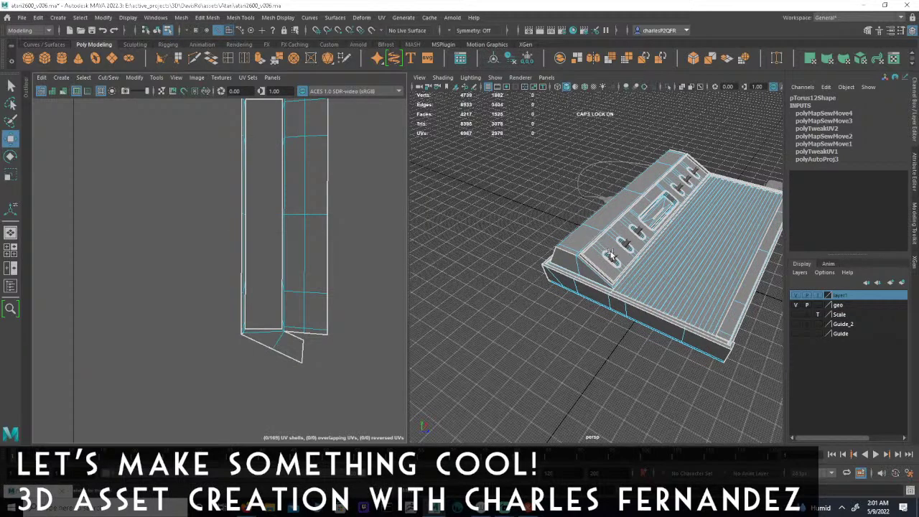
pyautogui.hotkey('ctrl', 'z')
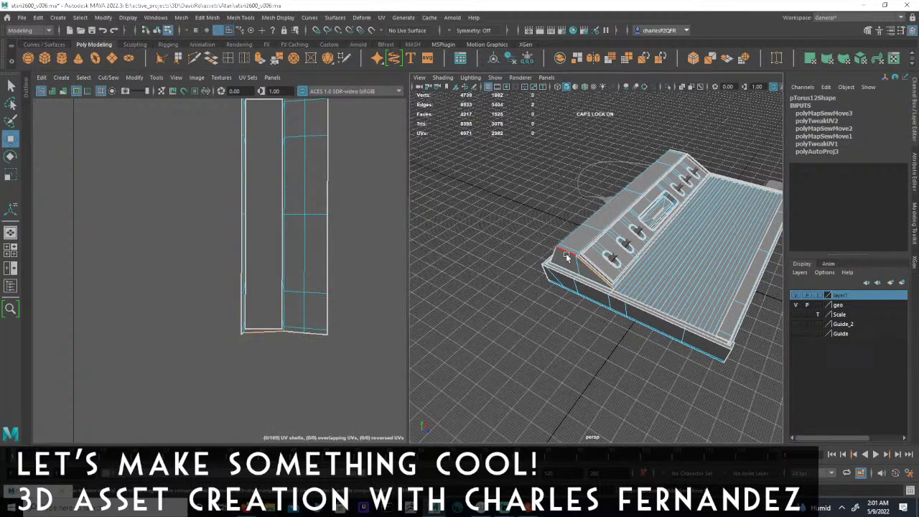
# - Move and Sew the raised housing's two end panels onto the short end edges of its top faces
pyautogui.keyDown('alt'); pyautogui.moveTo(574, 257); pyautogui.dragTo(540, 251); pyautogui.keyUp('alt')
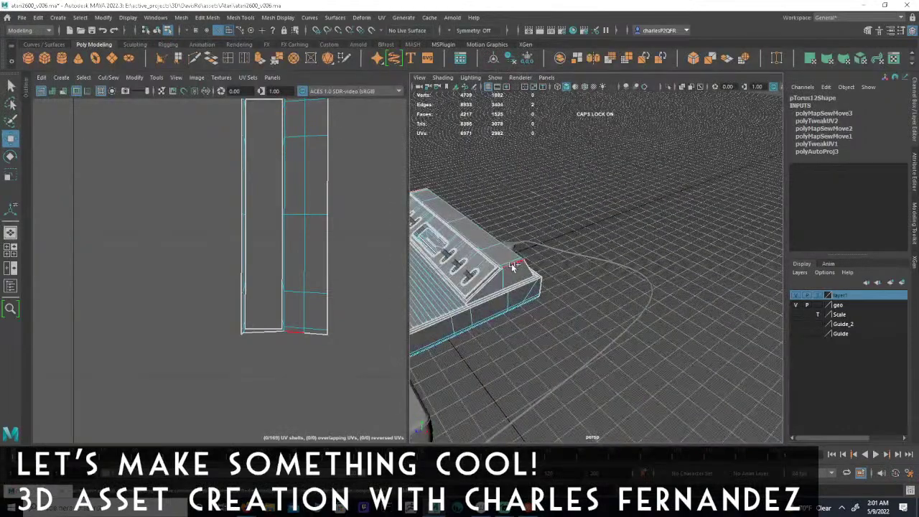
pyautogui.click(112, 78)
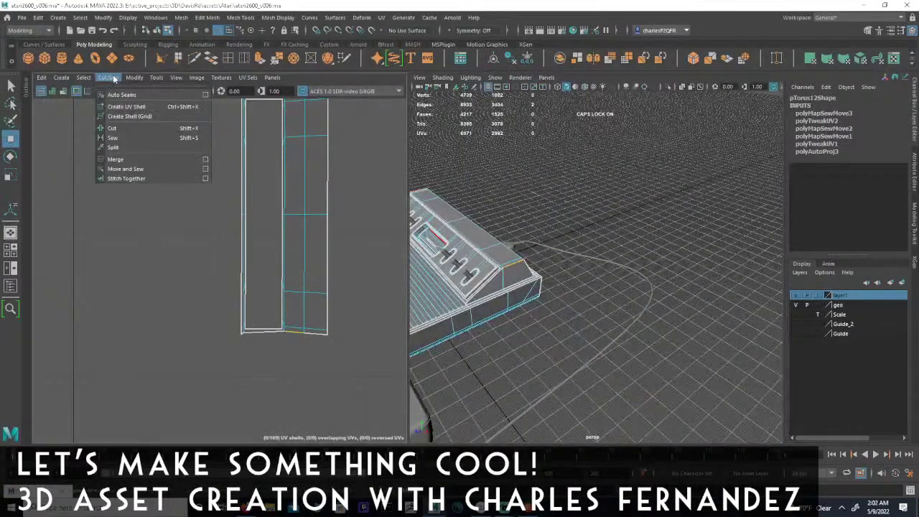
pyautogui.click(128, 170)
pyautogui.keyDown('alt'); pyautogui.moveTo(335, 255); pyautogui.dragTo(354, 330, button='middle'); pyautogui.keyUp('alt')
pyautogui.keyDown('alt'); pyautogui.moveTo(316, 299); pyautogui.dragTo(276, 293, button='right'); pyautogui.keyUp('alt')
pyautogui.keyDown('alt'); pyautogui.moveTo(332, 259); pyautogui.dragTo(351, 260, button='middle'); pyautogui.keyUp('alt')
pyautogui.keyDown('alt'); pyautogui.moveTo(488, 262); pyautogui.dragTo(565, 264, button='middle'); pyautogui.keyUp('alt')
pyautogui.keyDown('alt'); pyautogui.moveTo(544, 267); pyautogui.dragTo(653, 288); pyautogui.keyUp('alt')
pyautogui.scroll(3, 677, 275)
pyautogui.scroll(-4, 651, 289)
pyautogui.keyDown('alt'); pyautogui.moveTo(584, 295); pyautogui.dragTo(616, 295); pyautogui.keyUp('alt')
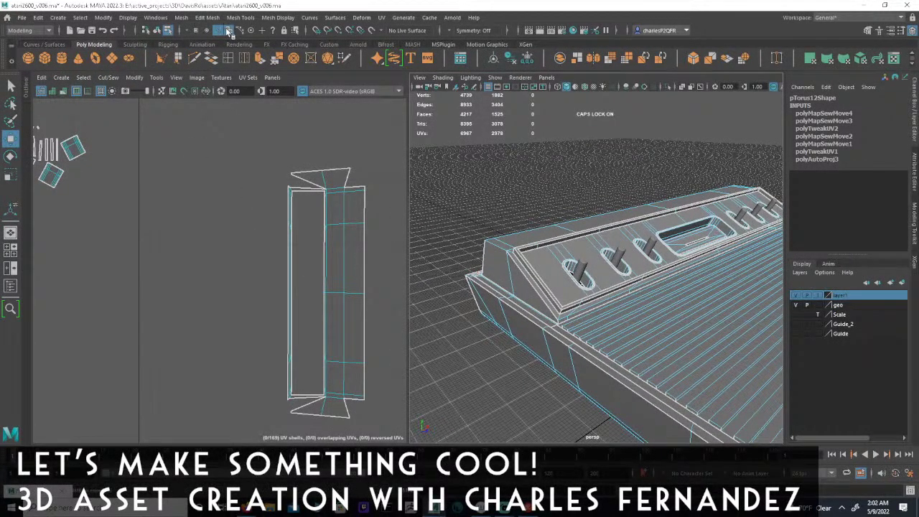
# - Select all faces of the sewn rear housing shell, restore the UV Toolkit, and Unfold the shell
pyautogui.click(228, 31)
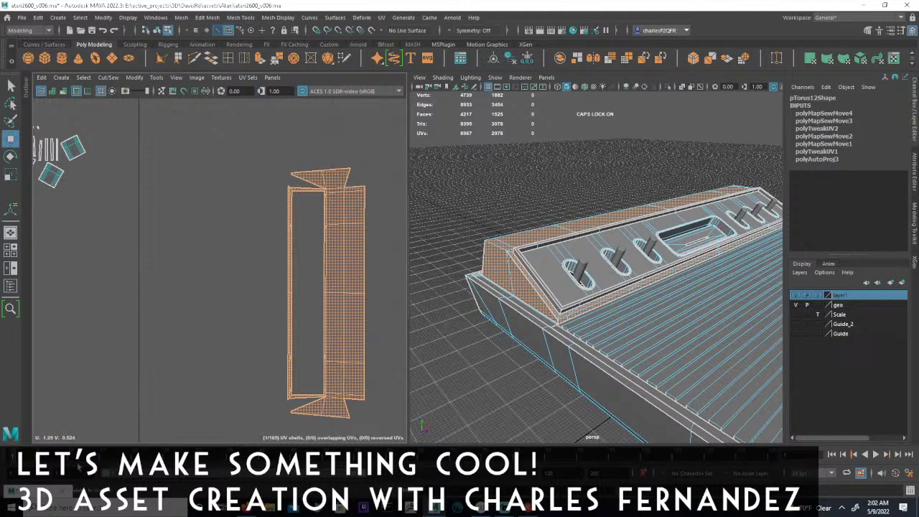
pyautogui.click(22, 491)
pyautogui.click(61, 396)
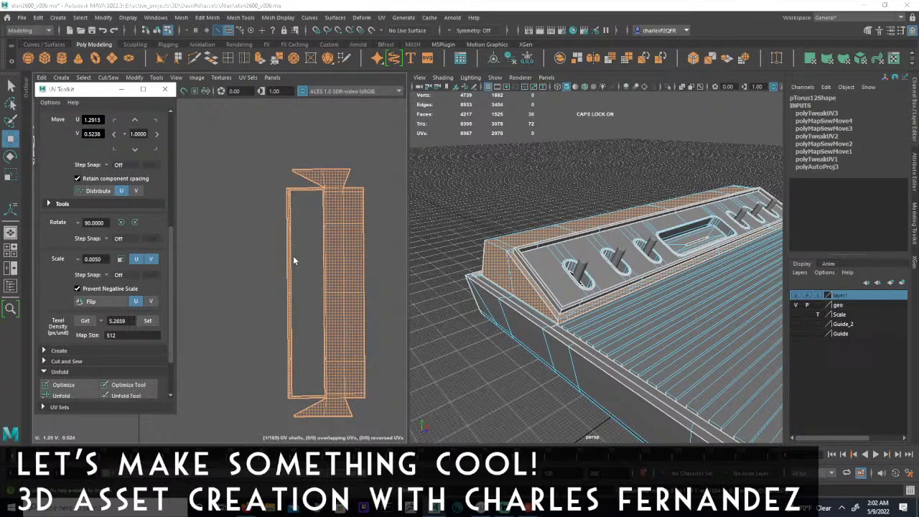
# - Examine the unfolded rear housing shell in the layout and on the model, and clear the face selection
pyautogui.keyDown('alt'); pyautogui.moveTo(235, 314); pyautogui.dragTo(267, 280, button='middle'); pyautogui.keyUp('alt')
pyautogui.keyDown('alt'); pyautogui.moveTo(267, 280); pyautogui.dragTo(180, 259, button='right'); pyautogui.keyUp('alt')
pyautogui.keyDown('alt'); pyautogui.moveTo(216, 244); pyautogui.dragTo(237, 223, button='middle'); pyautogui.keyUp('alt')
pyautogui.scroll(3, 293, 216)
pyautogui.scroll(2, 439, 222)
pyautogui.scroll(-2, 439, 221)
pyautogui.scroll(-2, 295, 222)
pyautogui.keyDown('alt'); pyautogui.moveTo(336, 232); pyautogui.dragTo(314, 232, button='middle'); pyautogui.keyUp('alt')
pyautogui.scroll(3, 277, 228)
pyautogui.scroll(-3, 483, 235)
pyautogui.scroll(2, 316, 224)
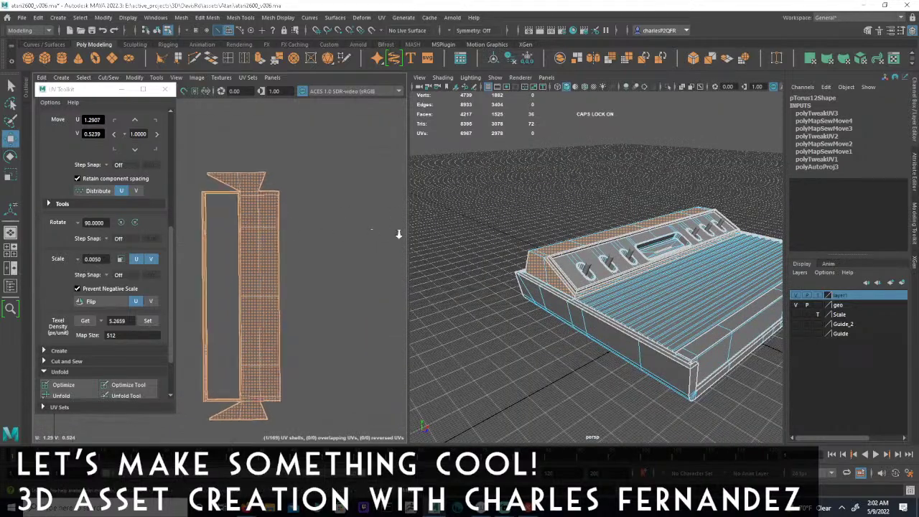
pyautogui.click(340, 213)
pyautogui.keyDown('alt'); pyautogui.moveTo(334, 301); pyautogui.dragTo(379, 286, button='middle'); pyautogui.keyUp('alt')
pyautogui.scroll(-2, 379, 285)
pyautogui.scroll(2, 266, 280)
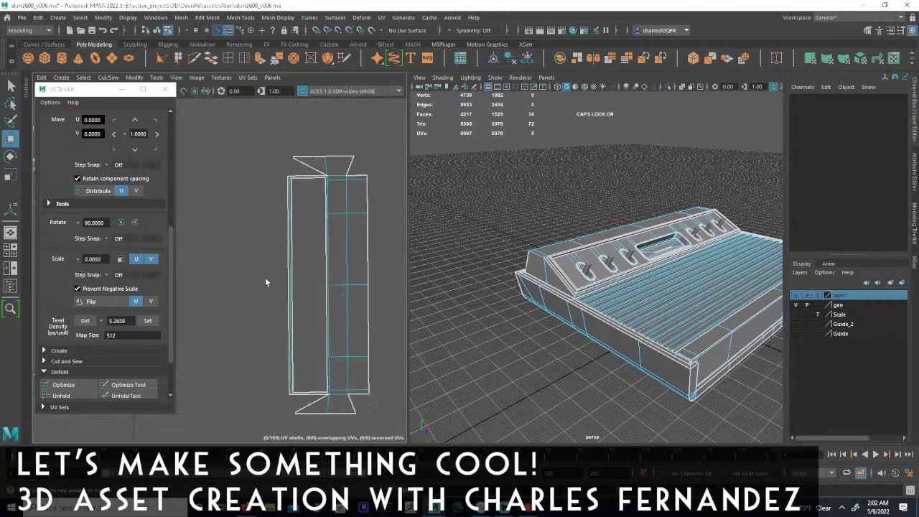
# - Select the connected faces around the console's outer side wall and locate their shells in the UV layout
pyautogui.keyDown('alt'); pyautogui.moveTo(435, 268); pyautogui.dragTo(593, 284); pyautogui.keyUp('alt')
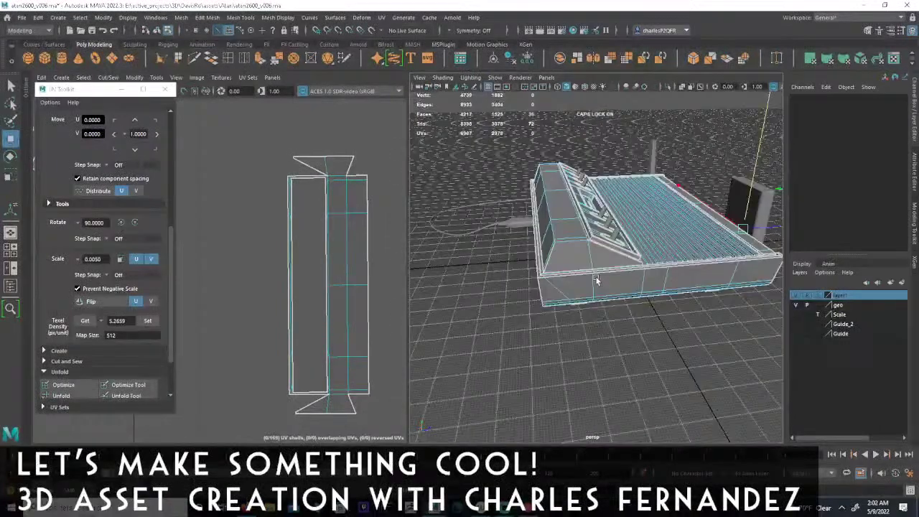
pyautogui.click(571, 286)
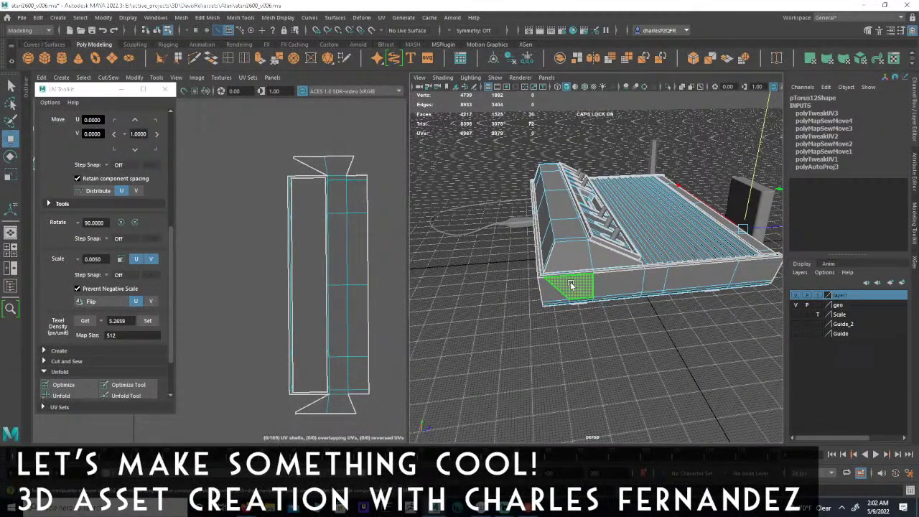
pyautogui.doubleClick(571, 285)
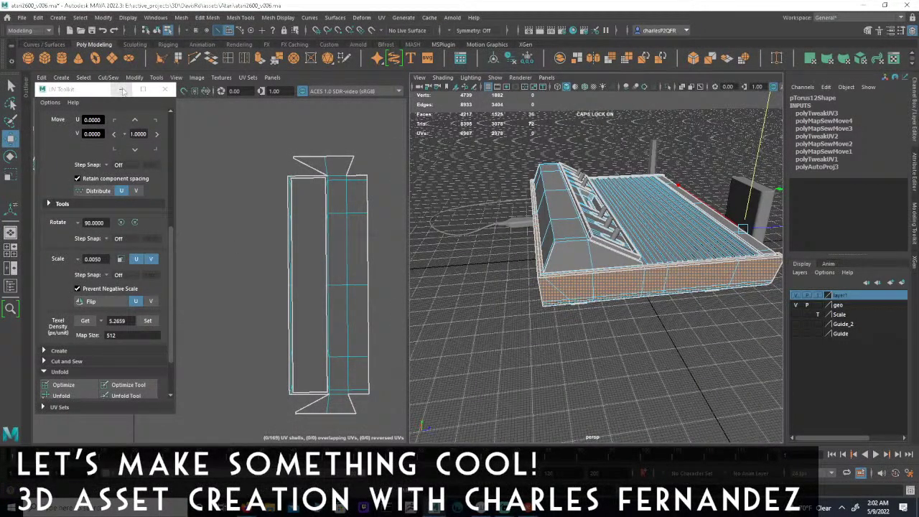
pyautogui.keyDown('alt'); pyautogui.moveTo(229, 294); pyautogui.dragTo(295, 291, button='middle'); pyautogui.keyUp('alt')
pyautogui.keyDown('alt'); pyautogui.moveTo(294, 291); pyautogui.dragTo(79, 280, button='right'); pyautogui.keyUp('alt')
pyautogui.keyDown('alt'); pyautogui.moveTo(194, 279); pyautogui.dragTo(409, 256, button='middle'); pyautogui.keyUp('alt')
pyautogui.keyDown('alt'); pyautogui.moveTo(280, 265); pyautogui.dragTo(372, 265, button='middle'); pyautogui.keyUp('alt')
pyautogui.keyDown('alt'); pyautogui.moveTo(372, 265); pyautogui.dragTo(355, 264, button='right'); pyautogui.keyUp('alt')
pyautogui.keyDown('alt'); pyautogui.moveTo(565, 252); pyautogui.dragTo(506, 235); pyautogui.keyUp('alt')
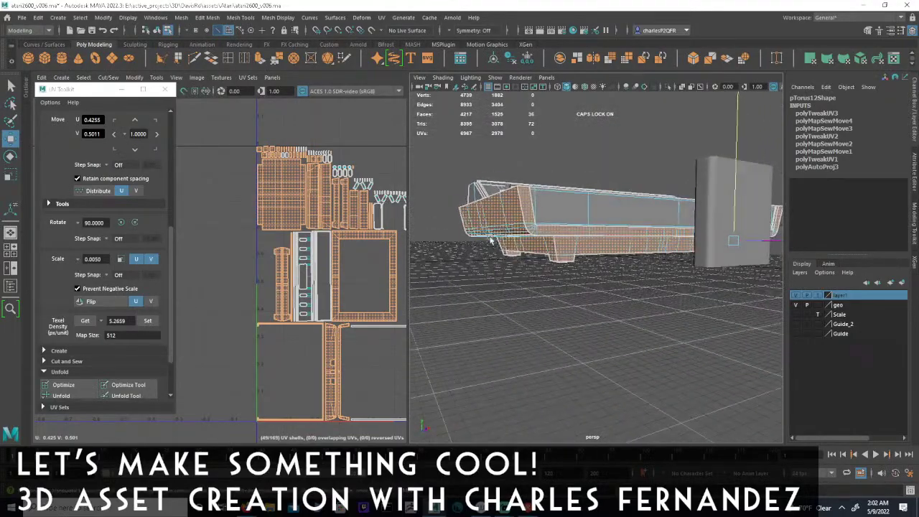
# - Select only the run of side-wall faces around the console's lower base from below and locate their UV shells
pyautogui.keyDown('alt'); pyautogui.moveTo(221, 288); pyautogui.dragTo(313, 284, button='right'); pyautogui.keyUp('alt')
pyautogui.keyDown('alt'); pyautogui.moveTo(314, 284); pyautogui.dragTo(293, 316, button='middle'); pyautogui.keyUp('alt')
pyautogui.keyDown('alt'); pyautogui.moveTo(518, 272); pyautogui.dragTo(529, 240); pyautogui.keyUp('alt')
pyautogui.click(557, 170)
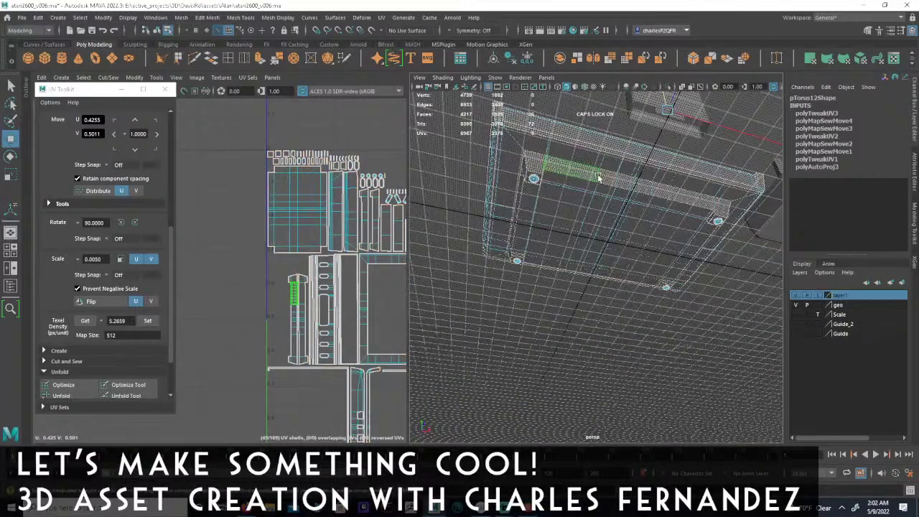
pyautogui.doubleClick(600, 177)
pyautogui.keyDown('alt'); pyautogui.moveTo(329, 282); pyautogui.dragTo(287, 283, button='middle'); pyautogui.keyUp('alt')
pyautogui.keyDown('alt'); pyautogui.moveTo(287, 283); pyautogui.dragTo(151, 277, button='right'); pyautogui.keyUp('alt')
pyautogui.keyDown('alt'); pyautogui.moveTo(294, 279); pyautogui.dragTo(291, 237, button='middle'); pyautogui.keyUp('alt')
pyautogui.scroll(2, 125, 256)
pyautogui.scroll(2, 290, 237)
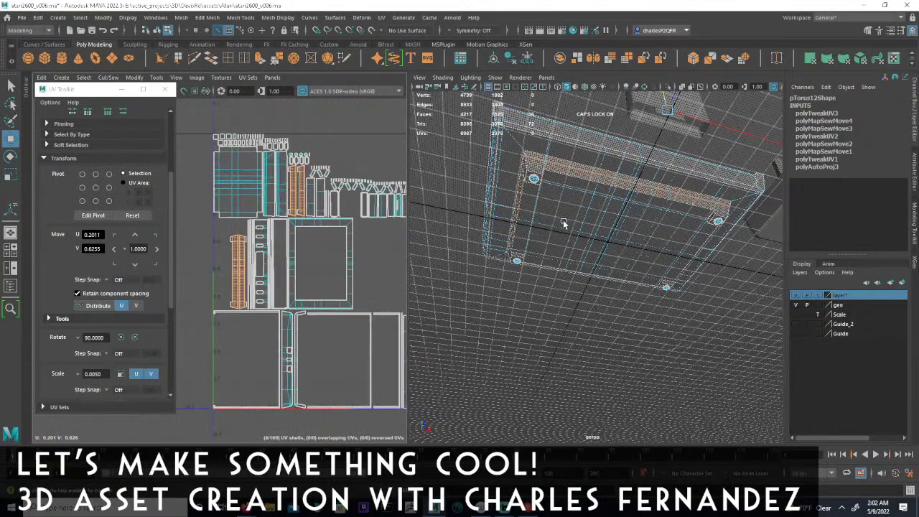
# - Select the entire UV shell of the console's underside panel and move it outside the layout to U -0.4105
pyautogui.click(566, 212)
pyautogui.scroll(1, 210, 224)
pyautogui.keyDown('alt'); pyautogui.moveTo(259, 208); pyautogui.dragTo(307, 288, button='middle'); pyautogui.keyUp('alt')
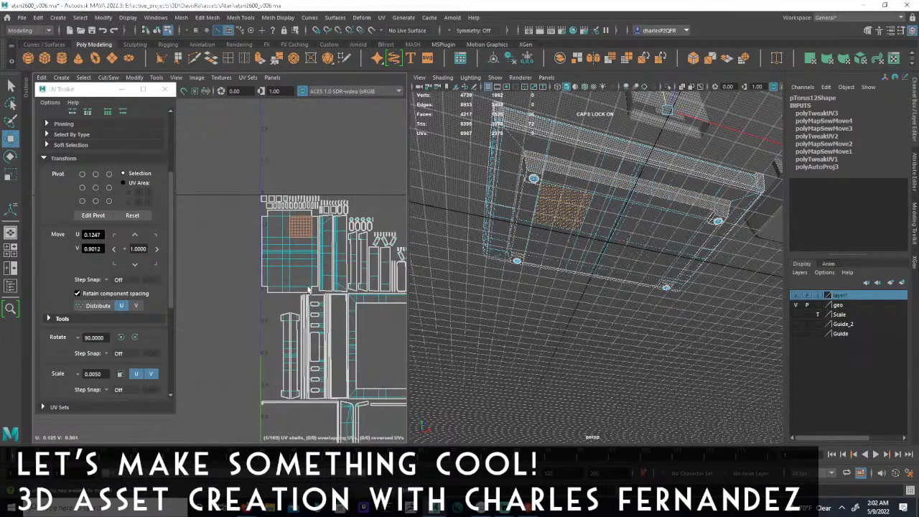
pyautogui.doubleClick(305, 258)
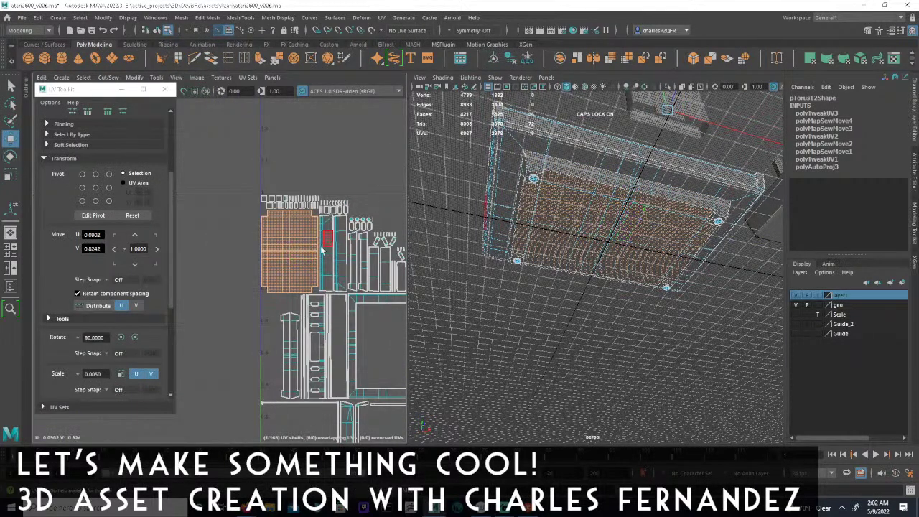
pyautogui.scroll(-3, 287, 287)
pyautogui.scroll(-3, 378, 270)
pyautogui.scroll(5, 431, 273)
pyautogui.keyDown('alt'); pyautogui.moveTo(431, 273); pyautogui.dragTo(244, 265, button='middle'); pyautogui.keyUp('alt')
pyautogui.scroll(3, 341, 258)
pyautogui.moveTo(379, 372); pyautogui.dragTo(241, 338)
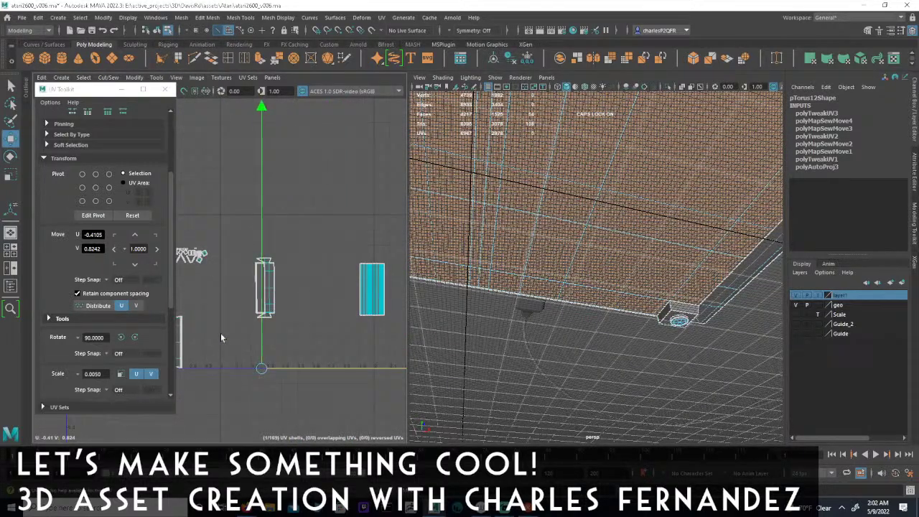
pyautogui.scroll(-2, 347, 321)
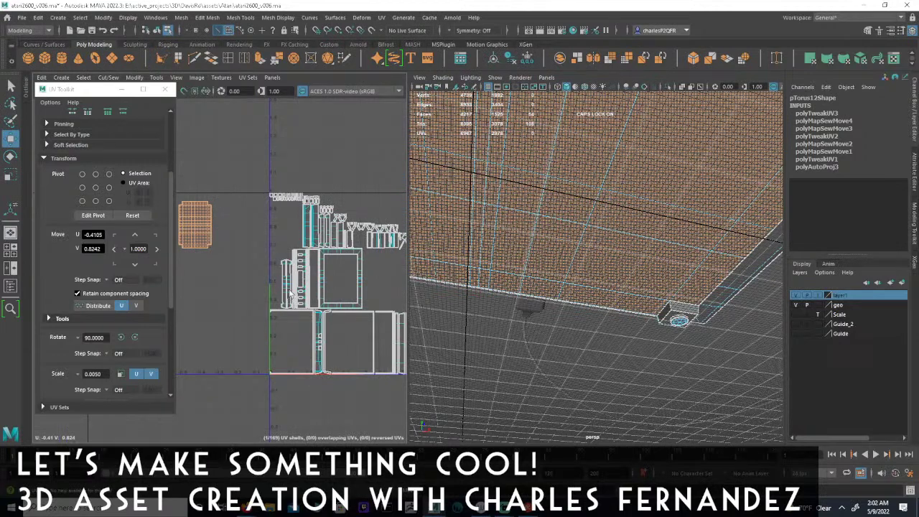
# - Maximize the UV Editor, change to edge selection, and bring the separated underside shell and the remaining shells into view
pyautogui.scroll(6, 262, 239)
pyautogui.press('space')
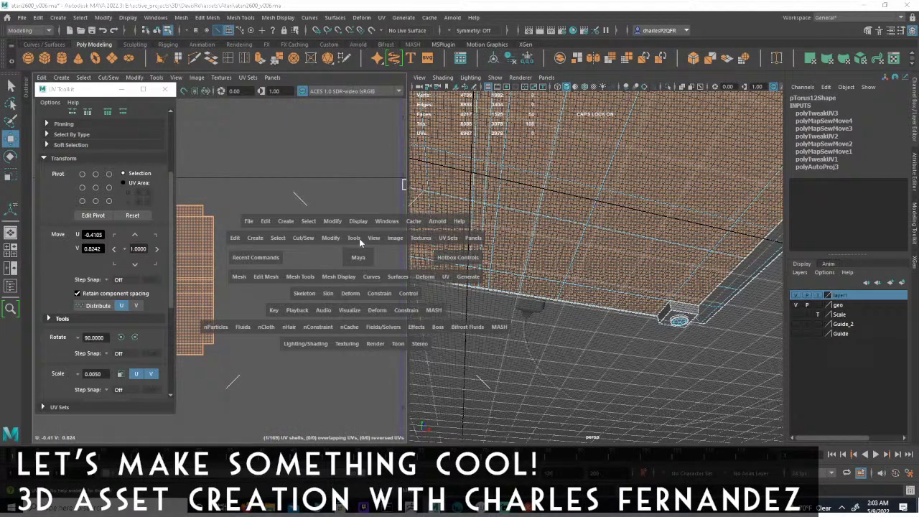
pyautogui.scroll(-8, 502, 273)
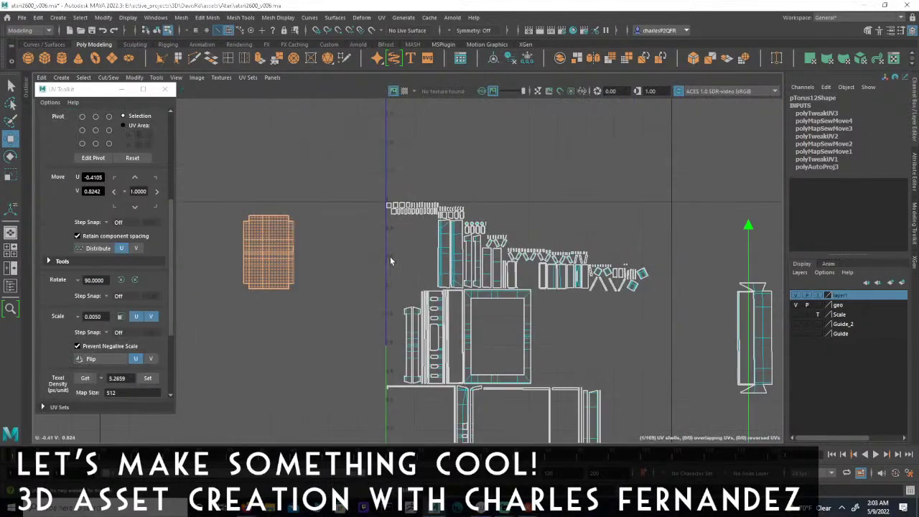
pyautogui.click(217, 31)
pyautogui.scroll(4, 322, 245)
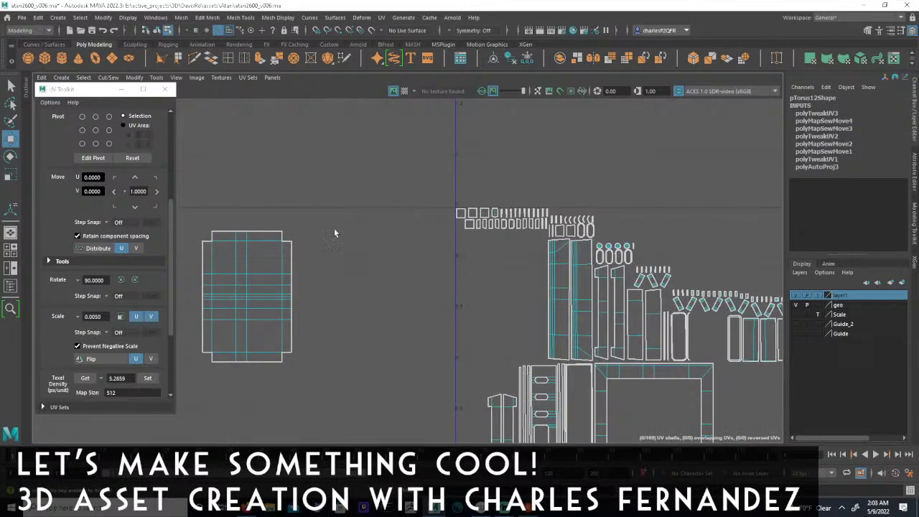
# - Select both long border edges of the separated underside shell and locate their matching side-wall shells in the UV layout
pyautogui.click(293, 252)
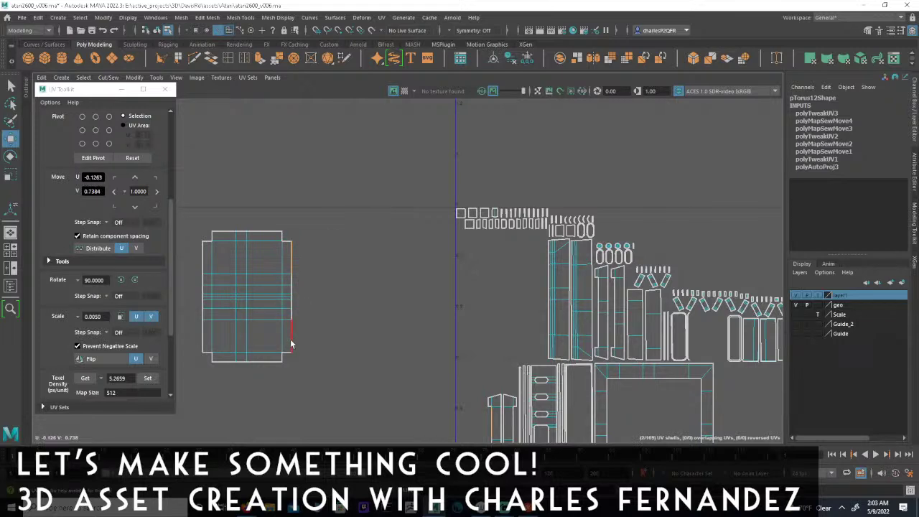
pyautogui.keyDown('shift'); pyautogui.click(203, 257); pyautogui.keyUp('shift')
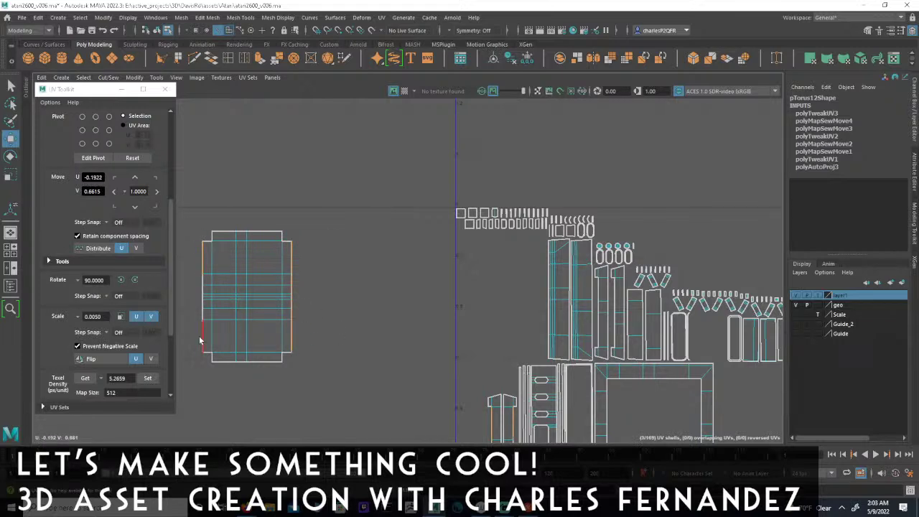
pyautogui.keyDown('alt'); pyautogui.moveTo(188, 320); pyautogui.dragTo(223, 317, button='middle'); pyautogui.keyUp('alt')
pyautogui.keyDown('alt'); pyautogui.moveTo(223, 318); pyautogui.dragTo(254, 289, button='right'); pyautogui.keyUp('alt')
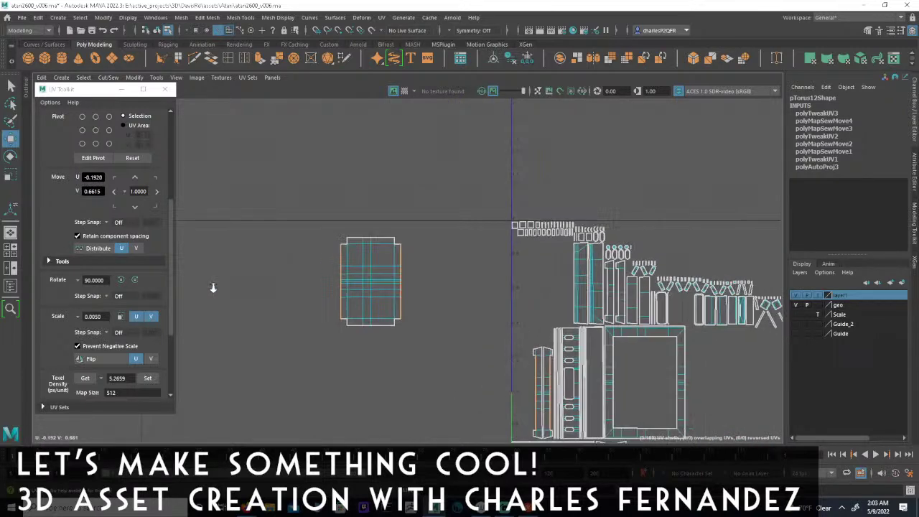
pyautogui.keyDown('alt'); pyautogui.moveTo(538, 285); pyautogui.dragTo(492, 300, button='right'); pyautogui.keyUp('alt')
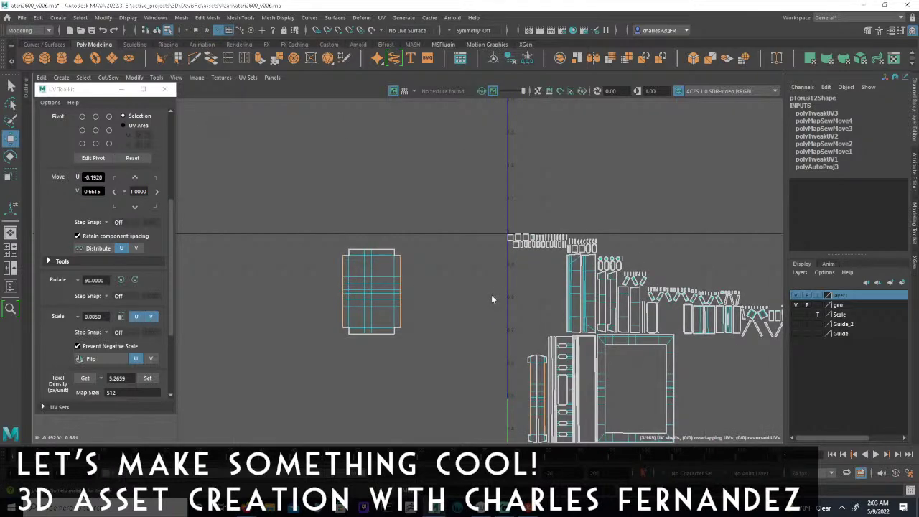
pyautogui.keyDown('alt'); pyautogui.moveTo(337, 279); pyautogui.dragTo(602, 281, button='right'); pyautogui.keyUp('alt')
pyautogui.keyDown('alt'); pyautogui.moveTo(494, 253); pyautogui.dragTo(415, 280, button='middle'); pyautogui.keyUp('alt')
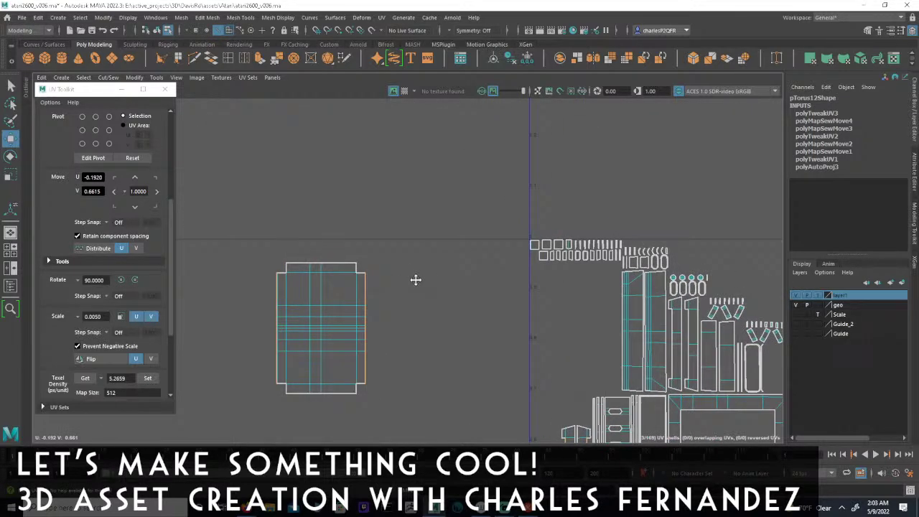
pyautogui.keyDown('alt'); pyautogui.moveTo(413, 280); pyautogui.dragTo(138, 276, button='right'); pyautogui.keyUp('alt')
# - Examine the console's underside around the feet and inner side walls to see where the selected panel edges connect
pyautogui.press('space')
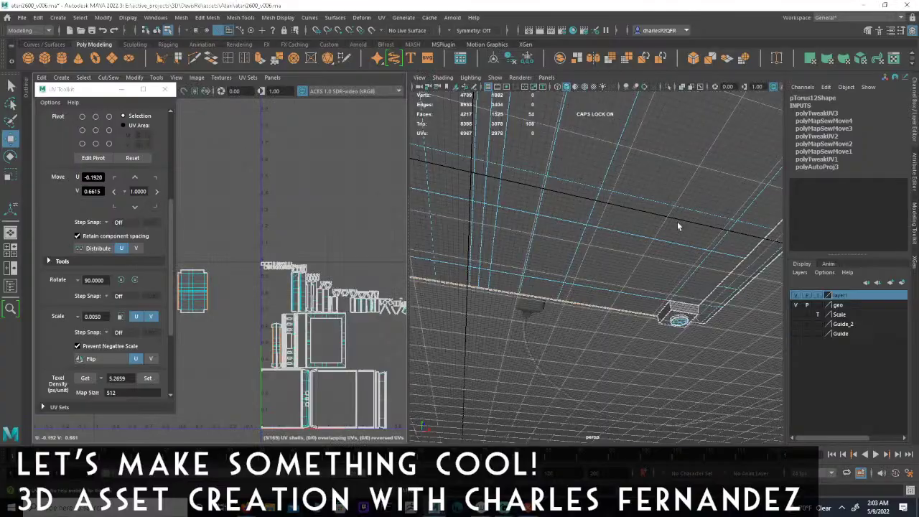
pyautogui.press('space')
pyautogui.keyDown('alt'); pyautogui.moveTo(649, 240); pyautogui.dragTo(483, 210); pyautogui.keyUp('alt')
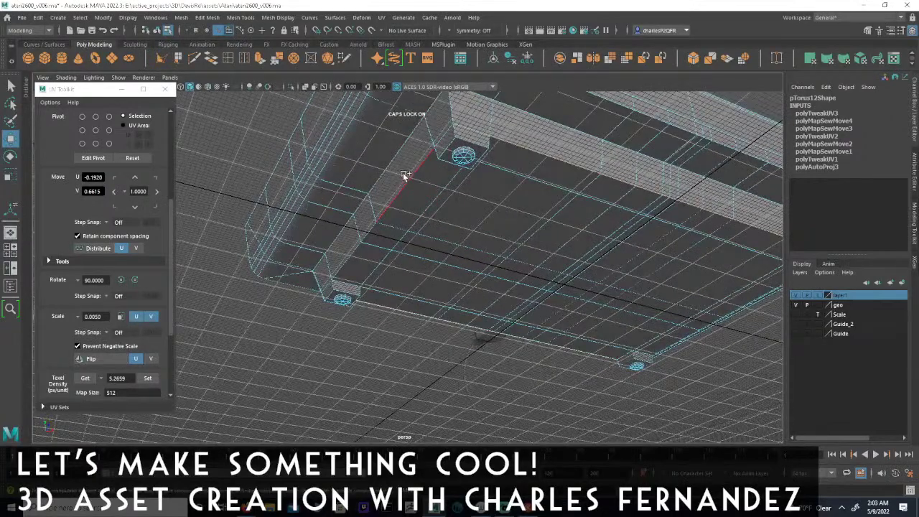
pyautogui.keyDown('alt'); pyautogui.moveTo(466, 174); pyautogui.dragTo(471, 170); pyautogui.keyUp('alt')
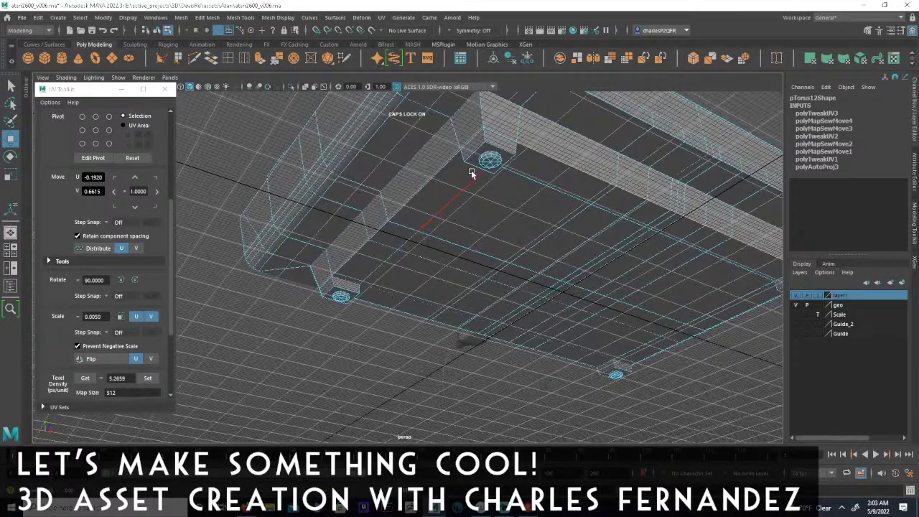
pyautogui.keyDown('alt'); pyautogui.moveTo(527, 192); pyautogui.dragTo(479, 198); pyautogui.keyUp('alt')
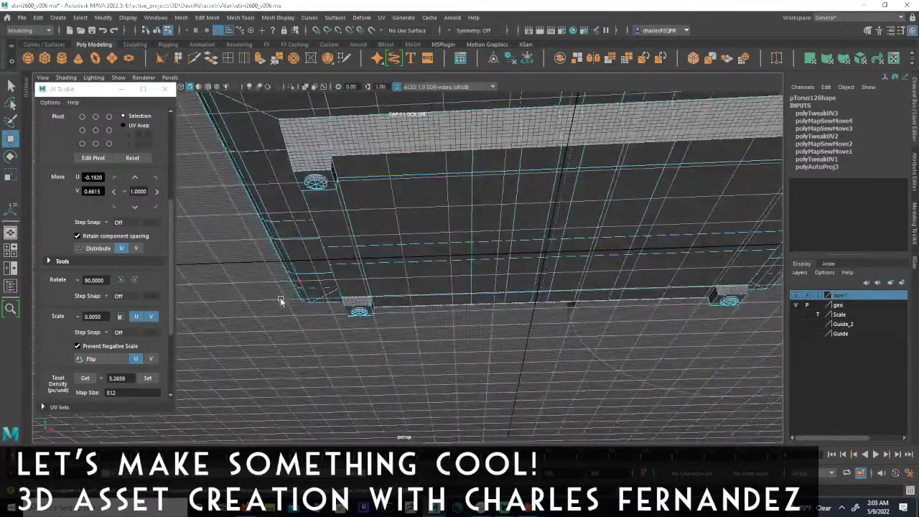
pyautogui.press('space')
pyautogui.press('space')
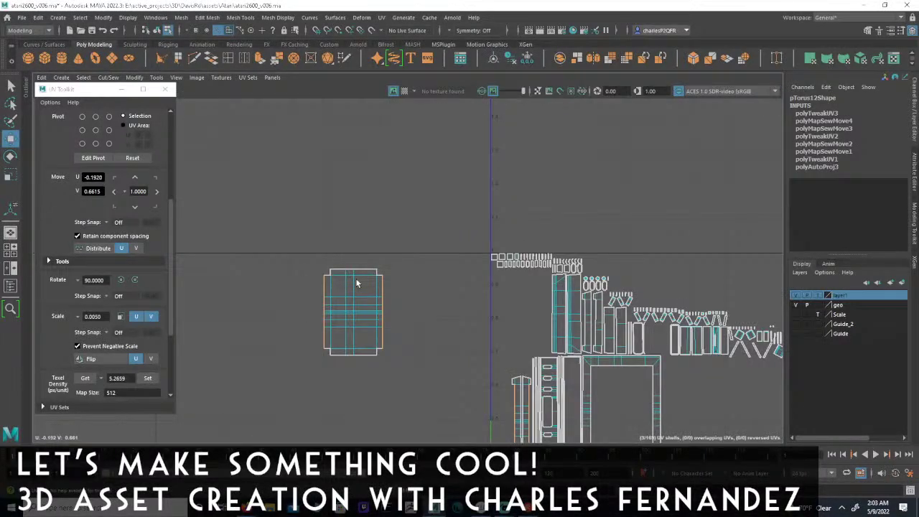
# - Move and sew the two matching side-wall shells onto the long edges of the underside shell
pyautogui.keyDown('alt'); pyautogui.moveTo(420, 350); pyautogui.dragTo(381, 253, button='middle'); pyautogui.keyUp('alt')
pyautogui.keyDown('alt'); pyautogui.moveTo(382, 253); pyautogui.dragTo(530, 256, button='right'); pyautogui.keyUp('alt')
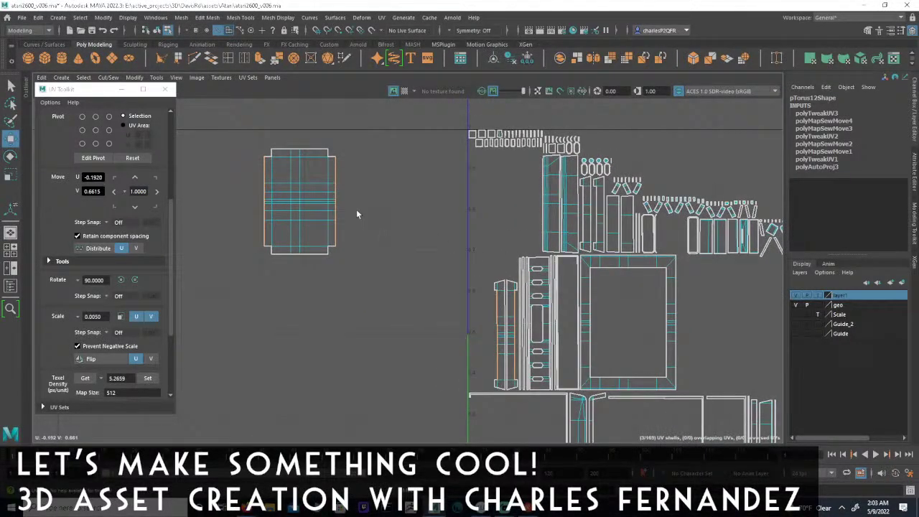
pyautogui.click(109, 78)
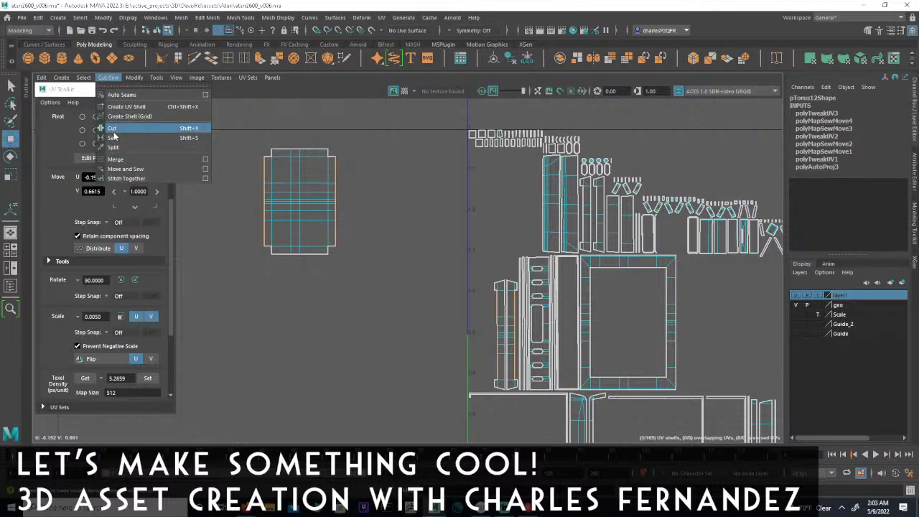
pyautogui.click(122, 178)
pyautogui.scroll(3, 314, 300)
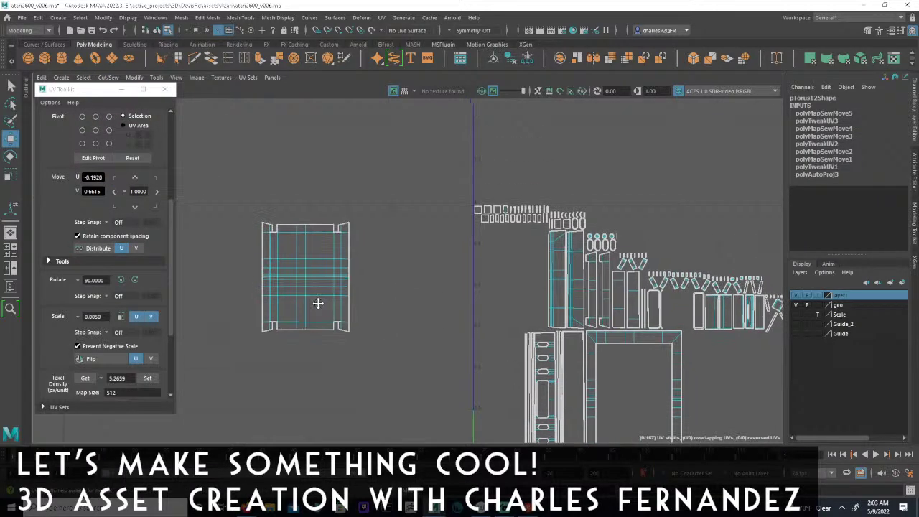
pyautogui.keyDown('alt'); pyautogui.moveTo(500, 287); pyautogui.dragTo(663, 298, button='right'); pyautogui.keyUp('alt')
pyautogui.keyDown('alt'); pyautogui.moveTo(438, 291); pyautogui.dragTo(450, 287, button='middle'); pyautogui.keyUp('alt')
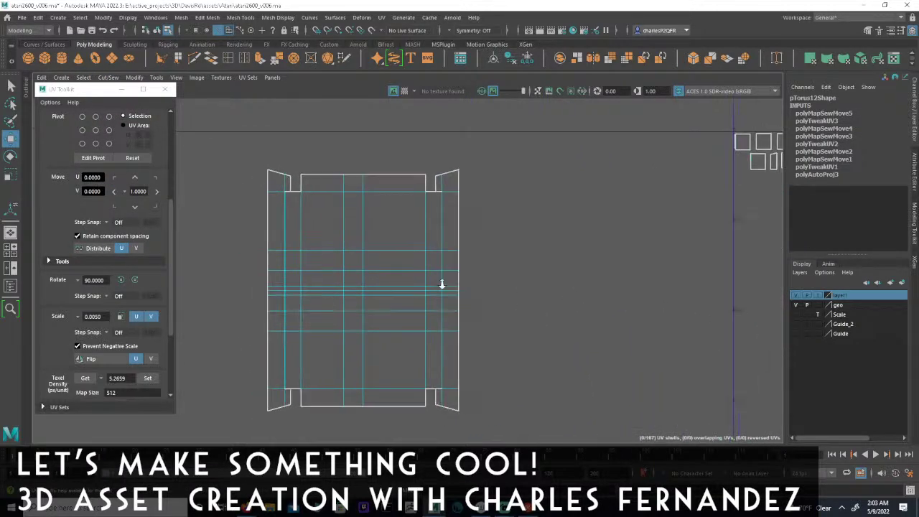
pyautogui.keyDown('alt'); pyautogui.moveTo(451, 286); pyautogui.dragTo(224, 289, button='right'); pyautogui.keyUp('alt')
# - Select one short end edge of the underside shell, then undo that selection and the side-wall sew
pyautogui.click(347, 203)
pyautogui.keyDown('shift'); pyautogui.click(407, 204); pyautogui.keyUp('shift')
pyautogui.moveTo(357, 194); pyautogui.dragTo(397, 207)
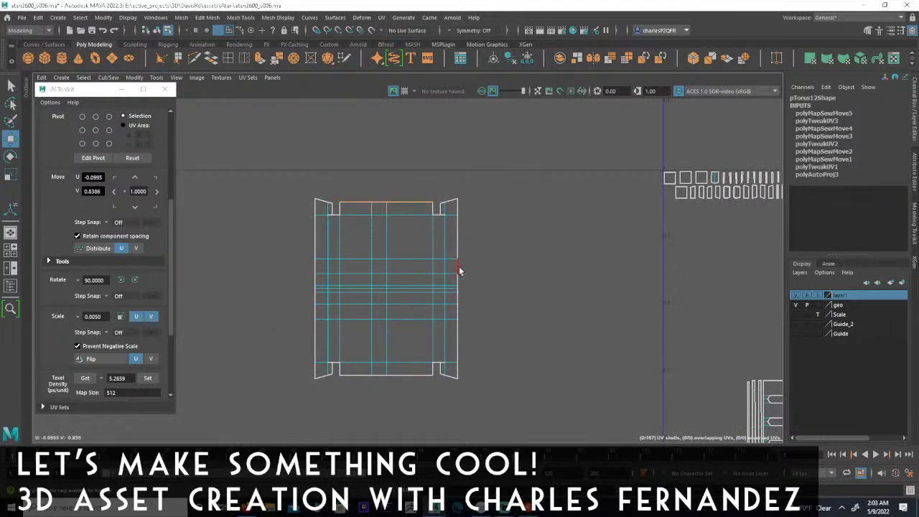
pyautogui.hotkey('ctrl', 'z')
pyautogui.hotkey('ctrl', 'z')
pyautogui.hotkey('ctrl', 'z')
pyautogui.hotkey('ctrl', 'z')
# - Select the two short inner border edges of the rectangular frame shell and move and sew their matching wall shells onto it
pyautogui.keyDown('alt'); pyautogui.moveTo(593, 318); pyautogui.dragTo(575, 326, button='right'); pyautogui.keyUp('alt')
pyautogui.keyDown('alt'); pyautogui.moveTo(594, 334); pyautogui.dragTo(467, 275, button='middle'); pyautogui.keyUp('alt')
pyautogui.keyDown('alt'); pyautogui.moveTo(468, 275); pyautogui.dragTo(352, 280, button='right'); pyautogui.keyUp('alt')
pyautogui.keyDown('alt'); pyautogui.moveTo(574, 309); pyautogui.dragTo(502, 286, button='middle'); pyautogui.keyUp('alt')
pyautogui.keyDown('alt'); pyautogui.moveTo(514, 286); pyautogui.dragTo(474, 283, button='right'); pyautogui.keyUp('alt')
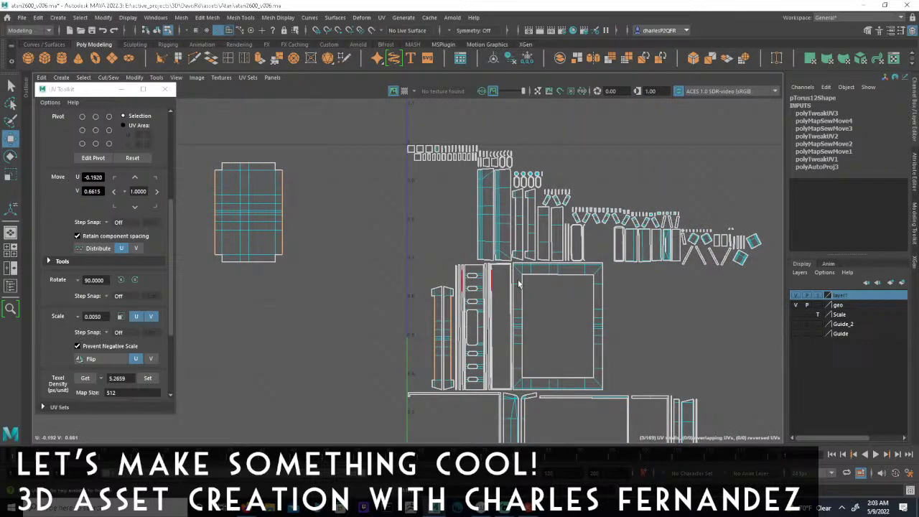
pyautogui.click(586, 277)
pyautogui.click(588, 277)
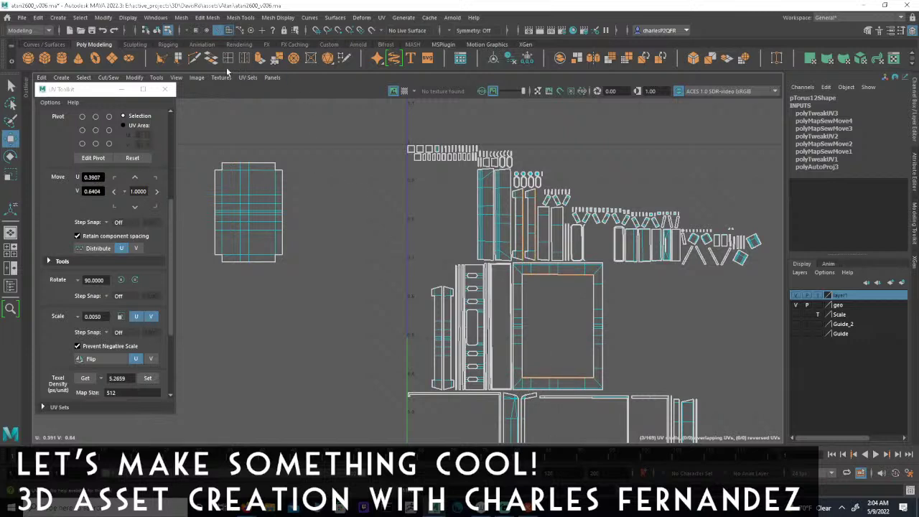
pyautogui.click(108, 77)
pyautogui.click(141, 172)
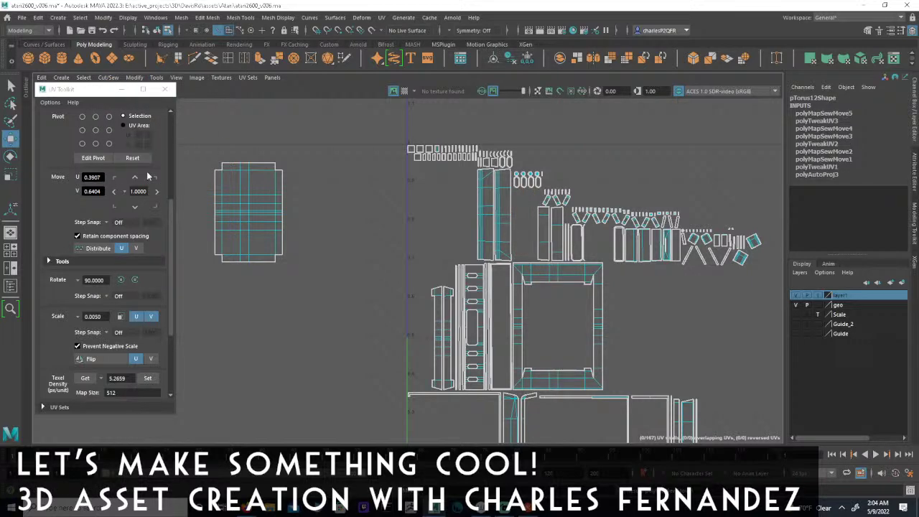
# - Select both long edges of the underside shell again and move and sew the two side-wall shells onto them
pyautogui.keyDown('alt'); pyautogui.moveTo(546, 348); pyautogui.dragTo(507, 341, button='middle'); pyautogui.keyUp('alt')
pyautogui.keyDown('alt'); pyautogui.moveTo(507, 340); pyautogui.dragTo(575, 338, button='right'); pyautogui.keyUp('alt')
pyautogui.keyDown('alt'); pyautogui.moveTo(422, 302); pyautogui.dragTo(504, 312, button='middle'); pyautogui.keyUp('alt')
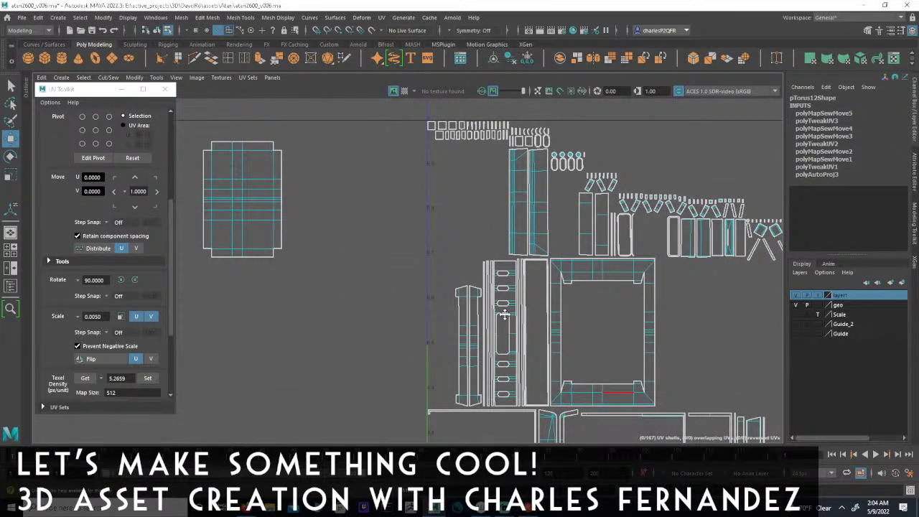
pyautogui.keyDown('alt'); pyautogui.moveTo(503, 312); pyautogui.dragTo(431, 300, button='right'); pyautogui.keyUp('alt')
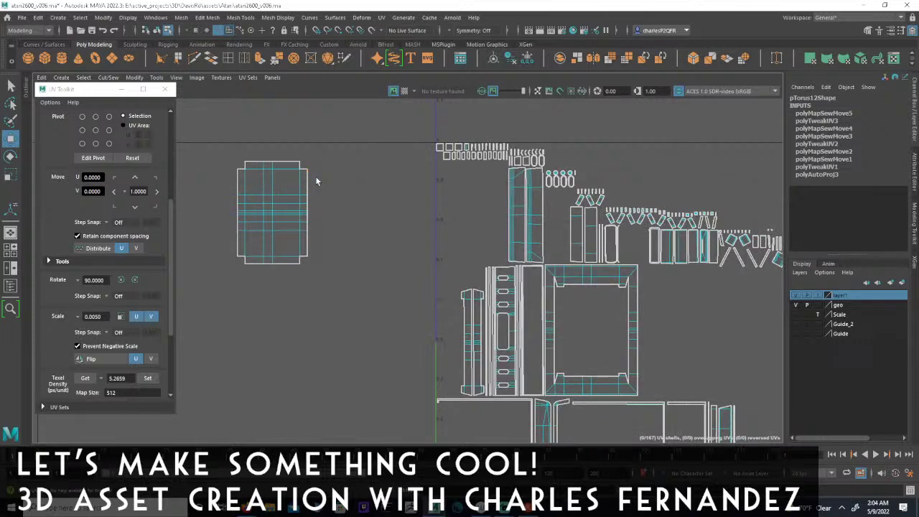
pyautogui.moveTo(308, 236); pyautogui.dragTo(309, 237)
pyautogui.keyDown('shift'); pyautogui.moveTo(232, 180); pyautogui.dragTo(245, 241); pyautogui.keyUp('shift')
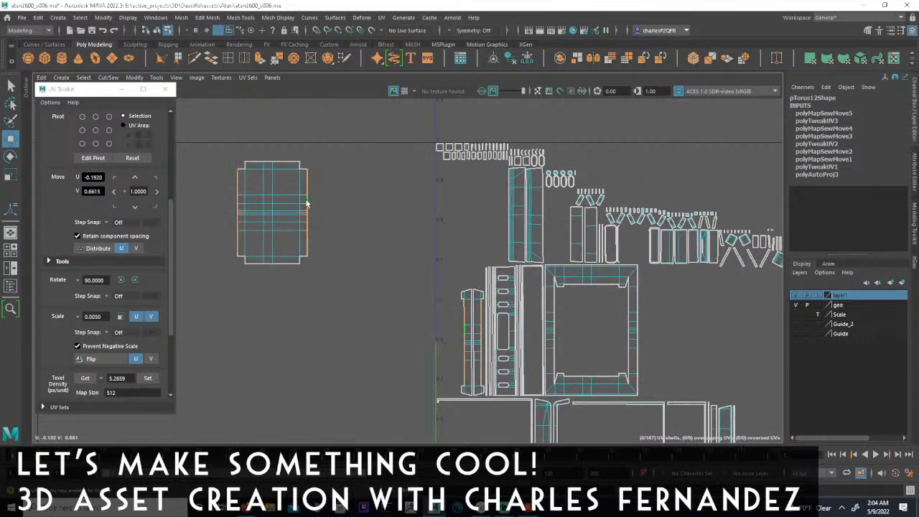
pyautogui.click(105, 79)
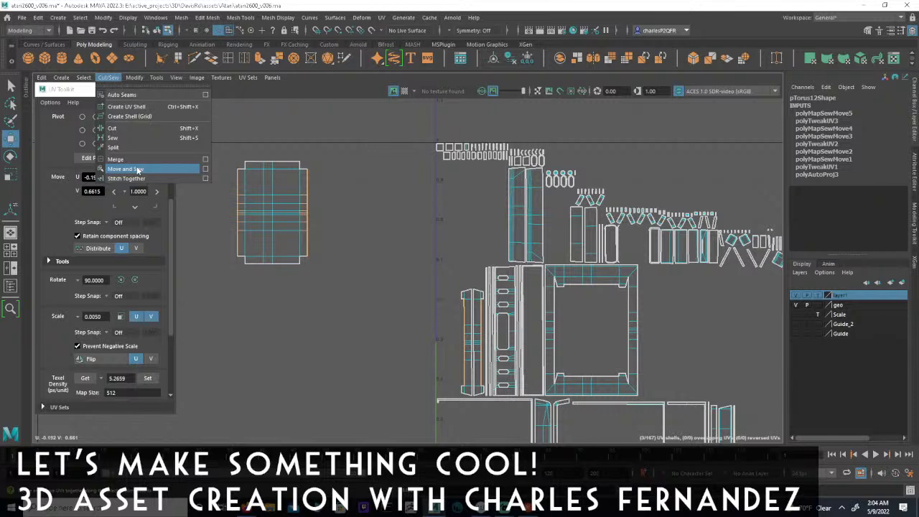
pyautogui.click(125, 168)
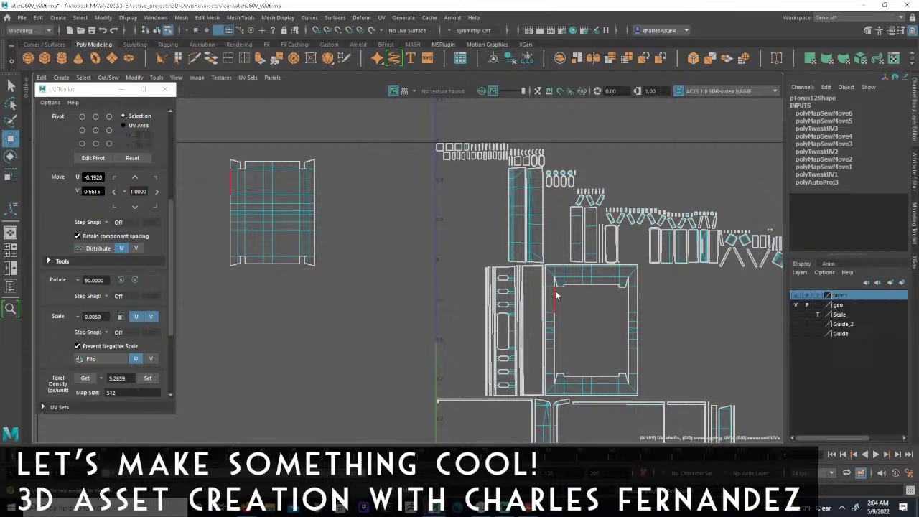
# - Select the flap edges at the frame shell's four inner corners and move and sew the small corner shells onto them
pyautogui.click(628, 298)
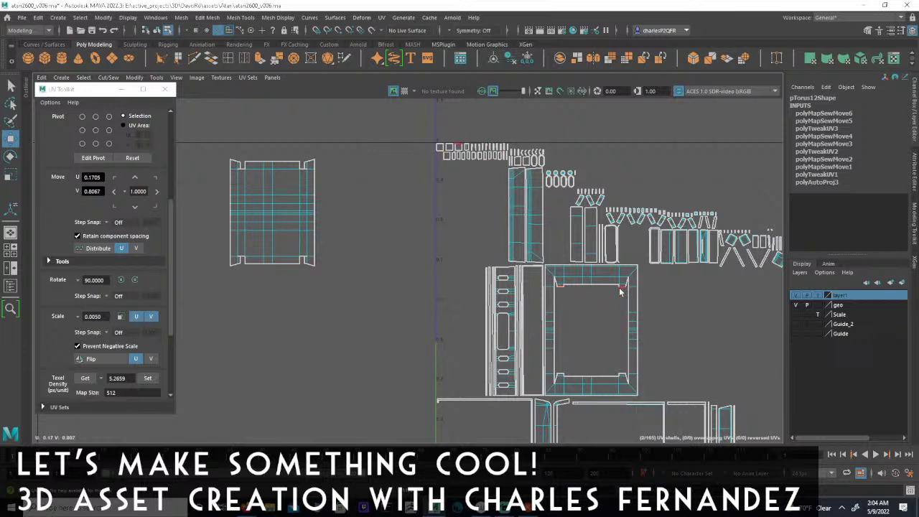
pyautogui.click(565, 387)
pyautogui.click(109, 77)
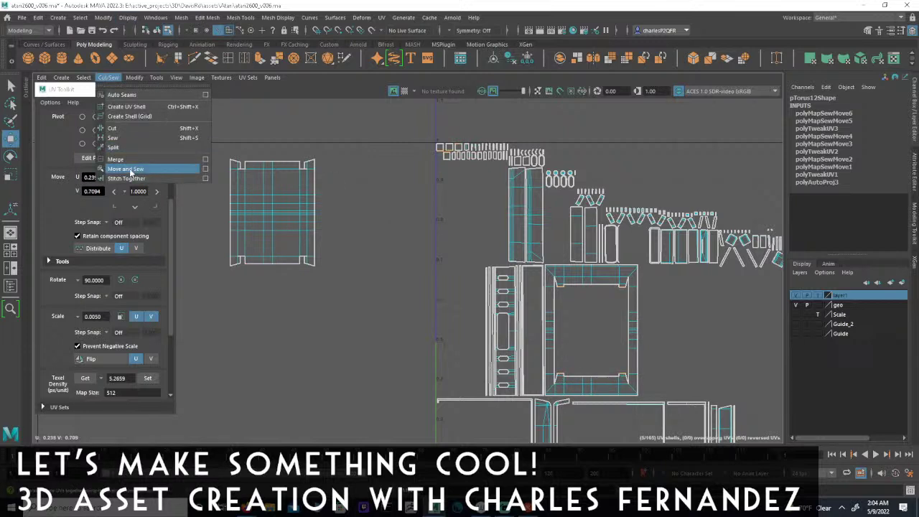
pyautogui.click(133, 172)
pyautogui.keyDown('alt'); pyautogui.moveTo(669, 331); pyautogui.dragTo(711, 334, button='right'); pyautogui.keyUp('alt')
pyautogui.keyDown('alt'); pyautogui.moveTo(661, 327); pyautogui.dragTo(417, 279, button='right'); pyautogui.keyUp('alt')
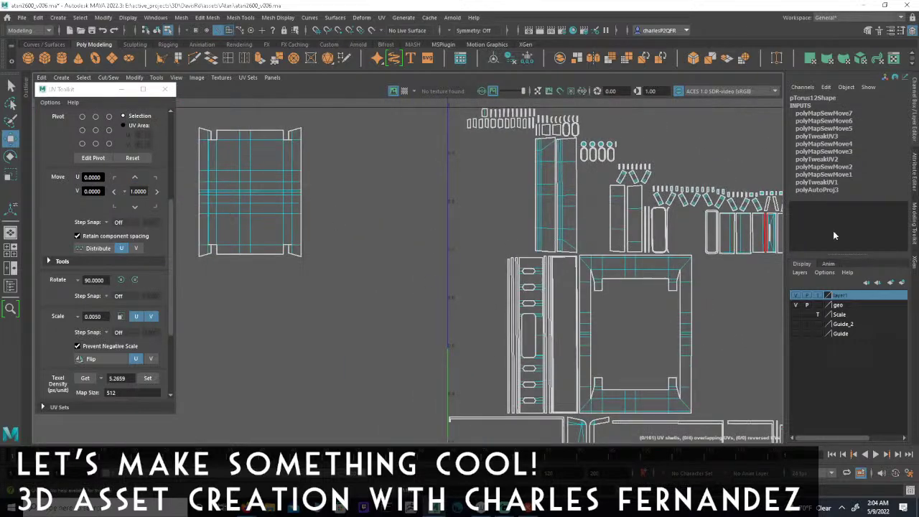
# - Compare the corner feet on the console's underside with the corner flaps of the sewn underside shell
pyautogui.keyDown('alt'); pyautogui.moveTo(573, 206); pyautogui.dragTo(526, 243, button='middle'); pyautogui.keyUp('alt')
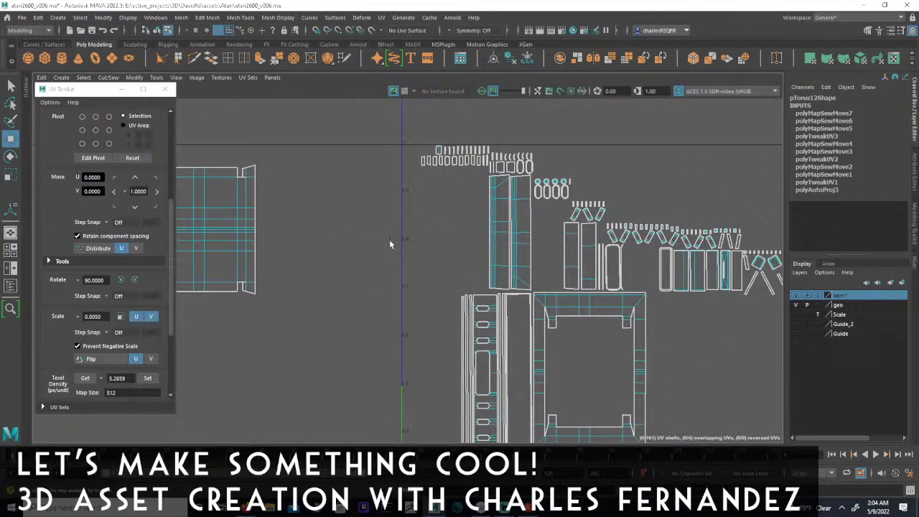
pyautogui.press('space')
pyautogui.keyDown('alt'); pyautogui.moveTo(625, 208); pyautogui.dragTo(574, 188); pyautogui.keyUp('alt')
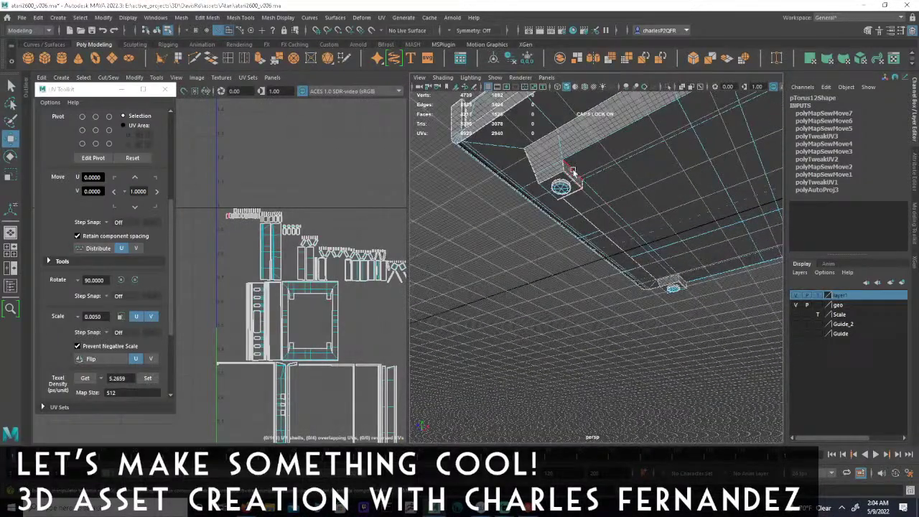
pyautogui.keyDown('alt'); pyautogui.moveTo(687, 234); pyautogui.dragTo(626, 224); pyautogui.keyUp('alt')
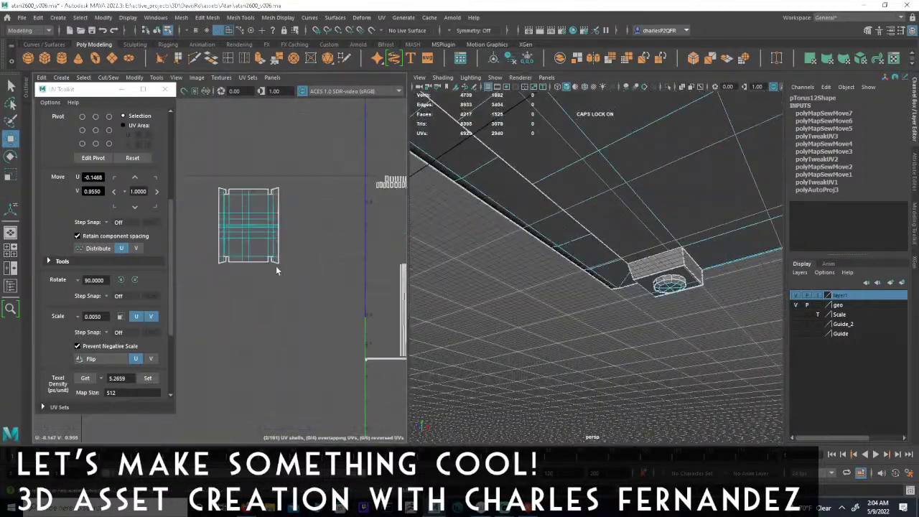
pyautogui.keyDown('alt'); pyautogui.moveTo(276, 266); pyautogui.dragTo(284, 264, button='middle'); pyautogui.keyUp('alt')
pyautogui.keyDown('alt'); pyautogui.moveTo(633, 243); pyautogui.dragTo(660, 259, button='middle'); pyautogui.keyUp('alt')
pyautogui.keyDown('alt'); pyautogui.moveTo(660, 260); pyautogui.dragTo(553, 248, button='right'); pyautogui.keyUp('alt')
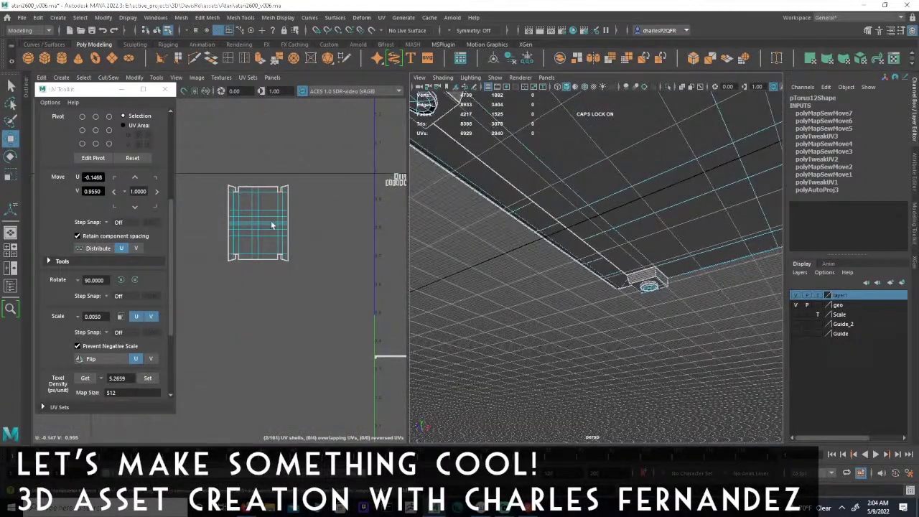
pyautogui.keyDown('alt'); pyautogui.moveTo(240, 231); pyautogui.dragTo(234, 280, button='middle'); pyautogui.keyUp('alt')
pyautogui.keyDown('alt'); pyautogui.moveTo(234, 280); pyautogui.dragTo(365, 263, button='right'); pyautogui.keyUp('alt')
pyautogui.keyDown('alt'); pyautogui.moveTo(365, 263); pyautogui.dragTo(312, 294, button='middle'); pyautogui.keyUp('alt')
pyautogui.keyDown('alt'); pyautogui.moveTo(266, 283); pyautogui.dragTo(329, 259, button='right'); pyautogui.keyUp('alt')
pyautogui.scroll(2, 319, 230)
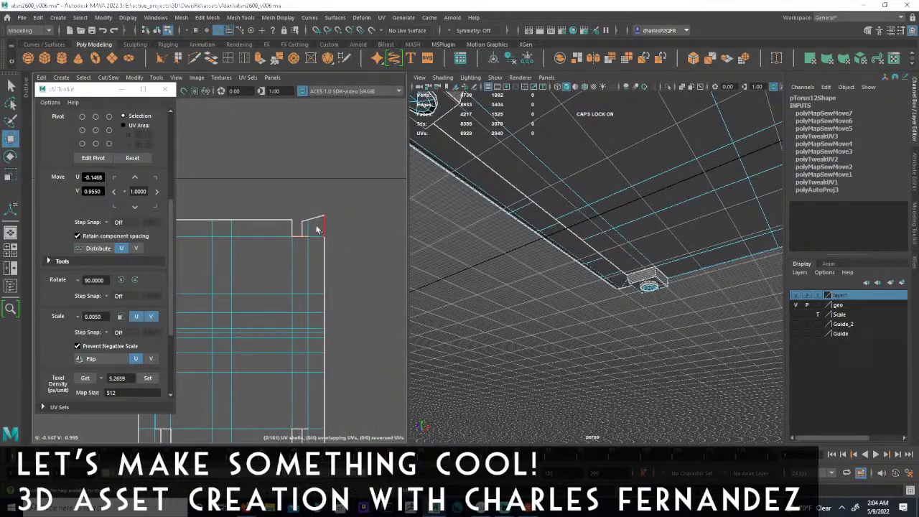
# - Select the slanted flap edge at the underside shell's corner, check where it falls around the console's foot, and clear the selection
pyautogui.click(305, 222)
pyautogui.keyDown('alt'); pyautogui.moveTo(748, 266); pyautogui.dragTo(612, 169); pyautogui.keyUp('alt')
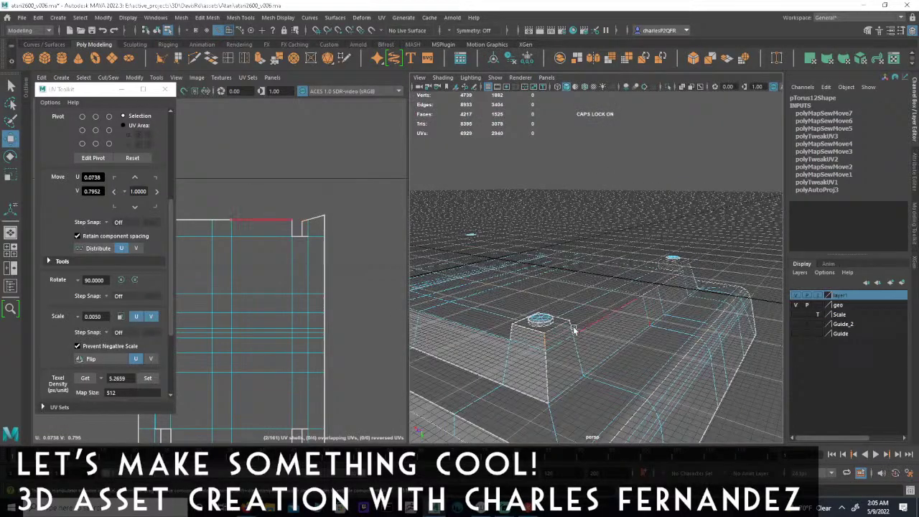
pyautogui.click(615, 187)
pyautogui.keyDown('alt'); pyautogui.moveTo(605, 311); pyautogui.dragTo(668, 267); pyautogui.keyUp('alt')
pyautogui.keyDown('alt'); pyautogui.moveTo(251, 265); pyautogui.dragTo(318, 260, button='middle'); pyautogui.keyUp('alt')
pyautogui.keyDown('alt'); pyautogui.moveTo(318, 261); pyautogui.dragTo(170, 231, button='right'); pyautogui.keyUp('alt')
pyautogui.keyDown('alt'); pyautogui.moveTo(170, 231); pyautogui.dragTo(222, 255, button='middle'); pyautogui.keyUp('alt')
pyautogui.click(280, 234)
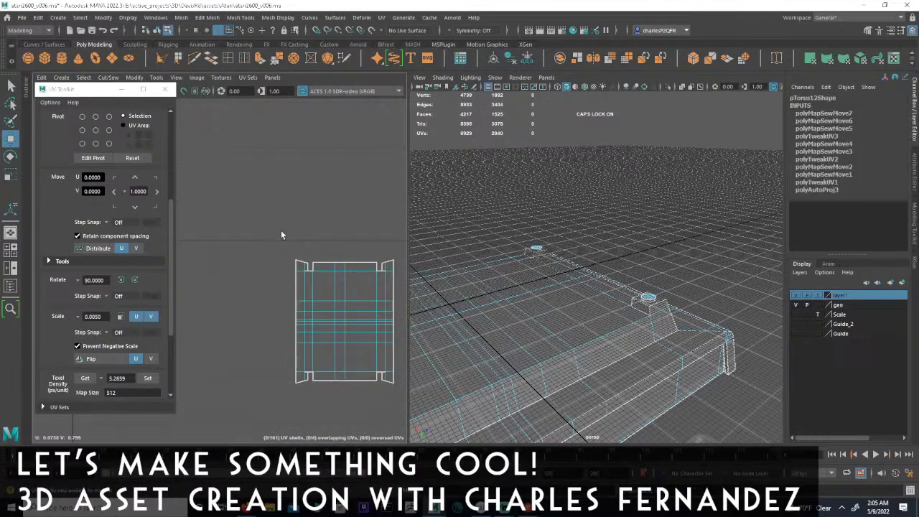
# - Undo the corner-shell sew and the side-wall sew, and bring the rectangular frame shell into view in the UV layout
pyautogui.hotkey('ctrl', 'z')
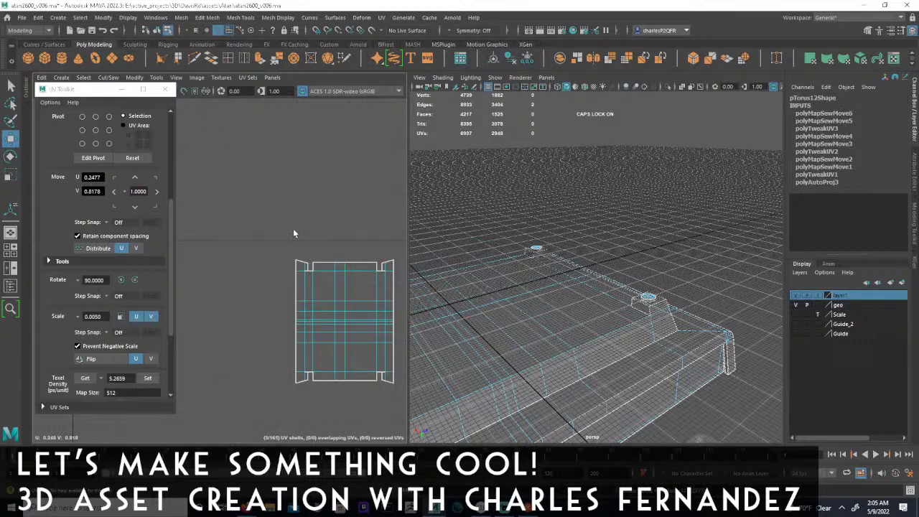
pyautogui.hotkey('ctrl', 'z')
pyautogui.keyDown('alt'); pyautogui.moveTo(316, 279); pyautogui.dragTo(88, 248, button='right'); pyautogui.keyUp('alt')
pyautogui.keyDown('alt'); pyautogui.moveTo(336, 263); pyautogui.dragTo(368, 248, button='middle'); pyautogui.keyUp('alt')
pyautogui.keyDown('alt'); pyautogui.moveTo(267, 255); pyautogui.dragTo(304, 260, button='right'); pyautogui.keyUp('alt')
pyautogui.press('f')
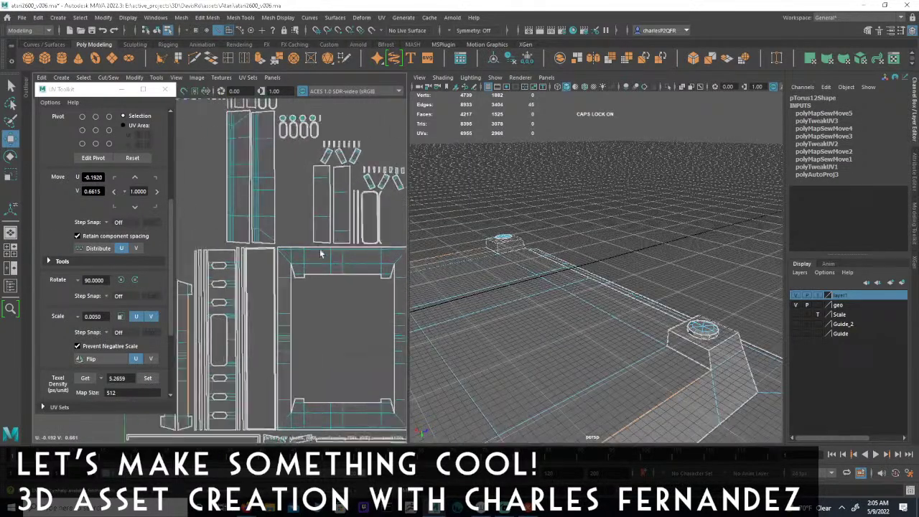
# - Undo the sew of the wall shells along the rectangular frame shell's two short inner edges
pyautogui.keyDown('alt'); pyautogui.moveTo(323, 263); pyautogui.dragTo(324, 207, button='middle'); pyautogui.keyUp('alt')
pyautogui.scroll(-3, 318, 210)
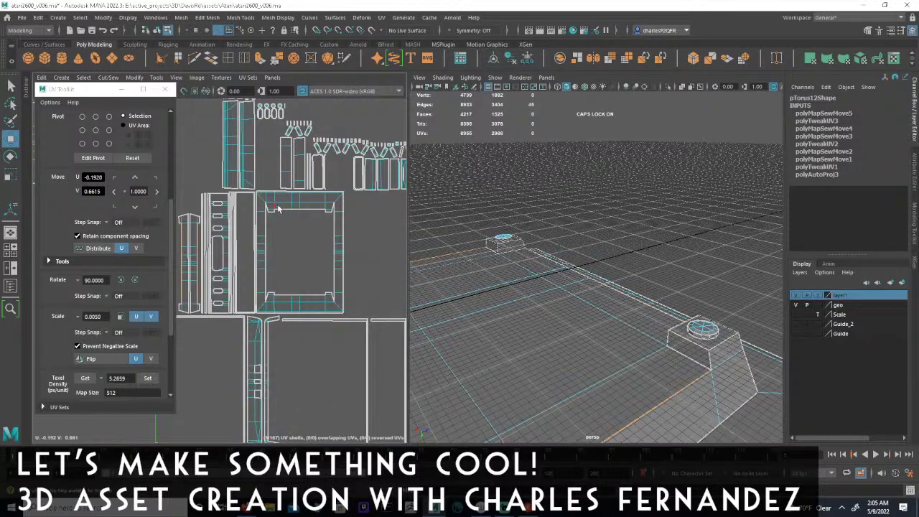
pyautogui.hotkey('ctrl', 'z')
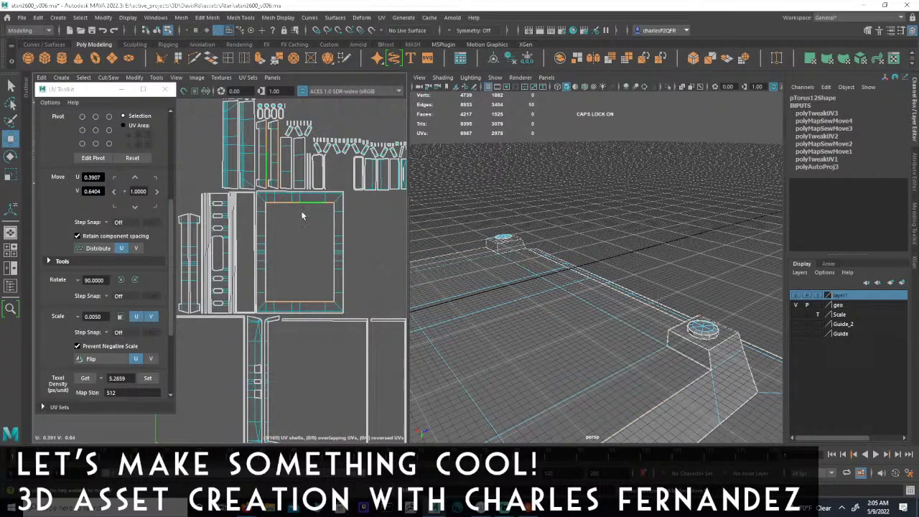
# - Try to move and sew the wall shells along all four inner edges of the rectangular frame shell, and undo it
pyautogui.click(333, 214)
pyautogui.doubleClick(333, 297)
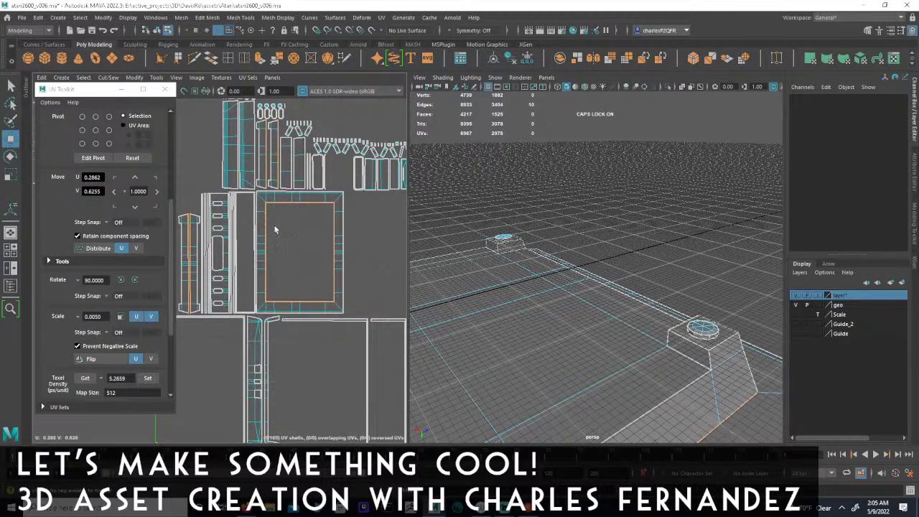
pyautogui.click(88, 78)
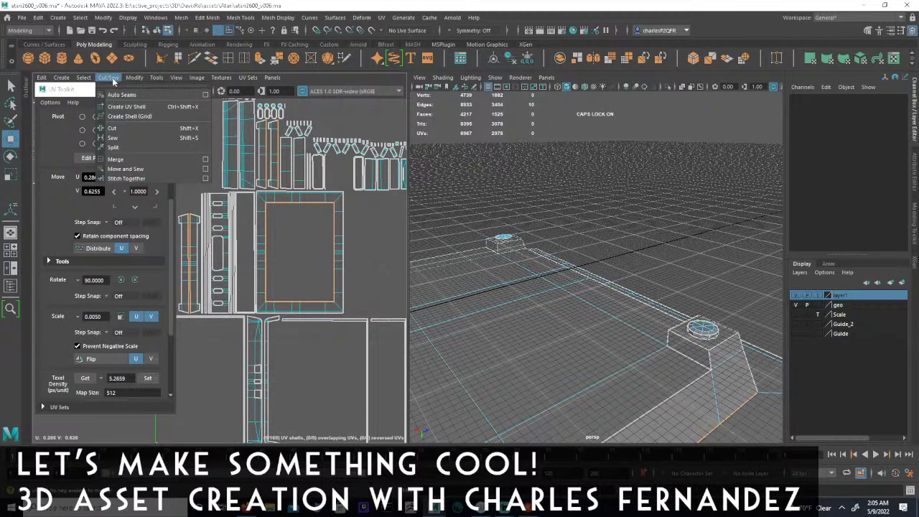
pyautogui.click(151, 171)
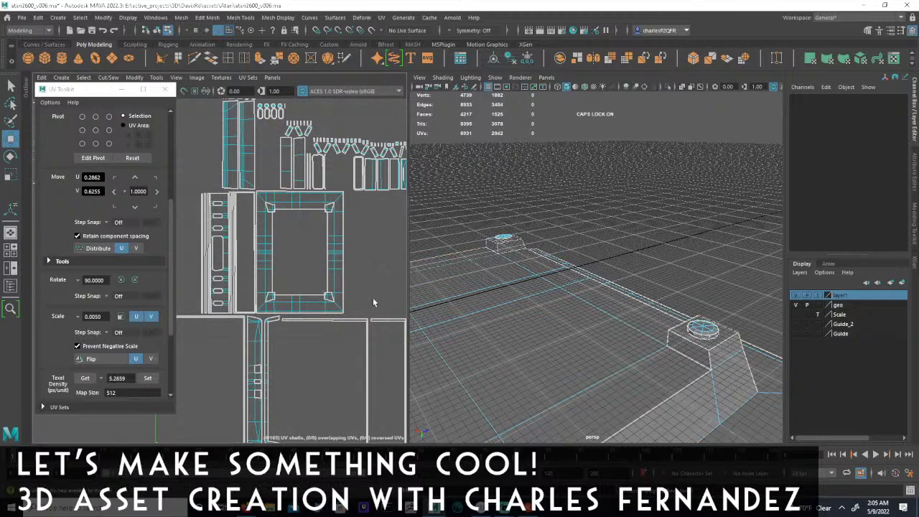
pyautogui.hotkey('ctrl', 'z')
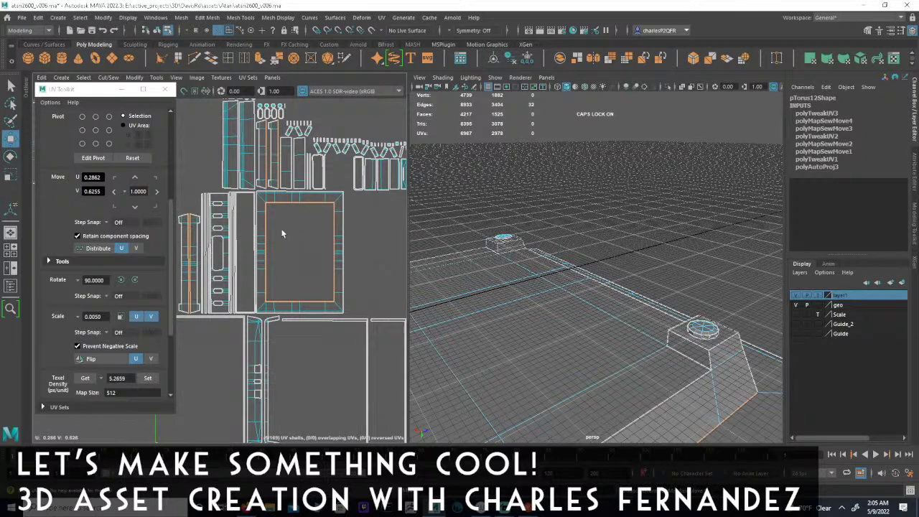
# - Move and sew the matching wall shells onto the two long inner edges of the rectangular frame shell
pyautogui.click(271, 294)
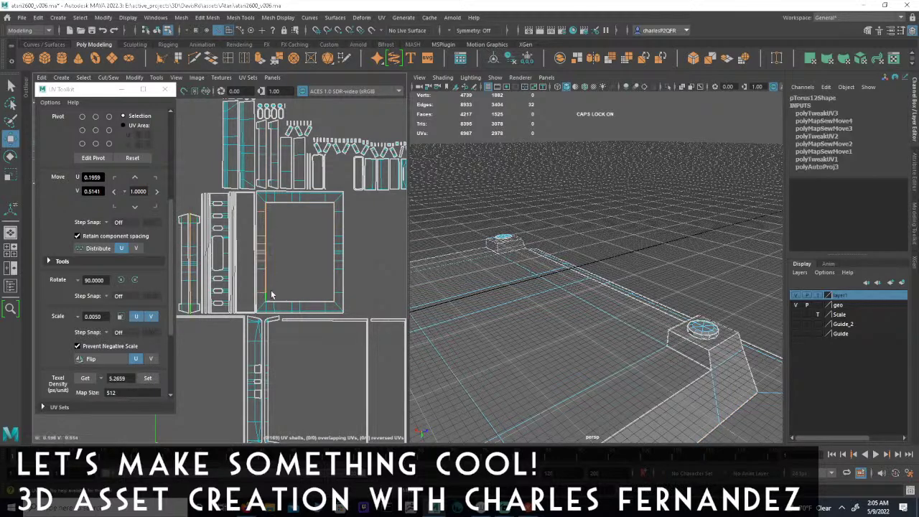
pyautogui.keyDown('shift'); pyautogui.click(334, 298); pyautogui.keyUp('shift')
pyautogui.click(109, 77)
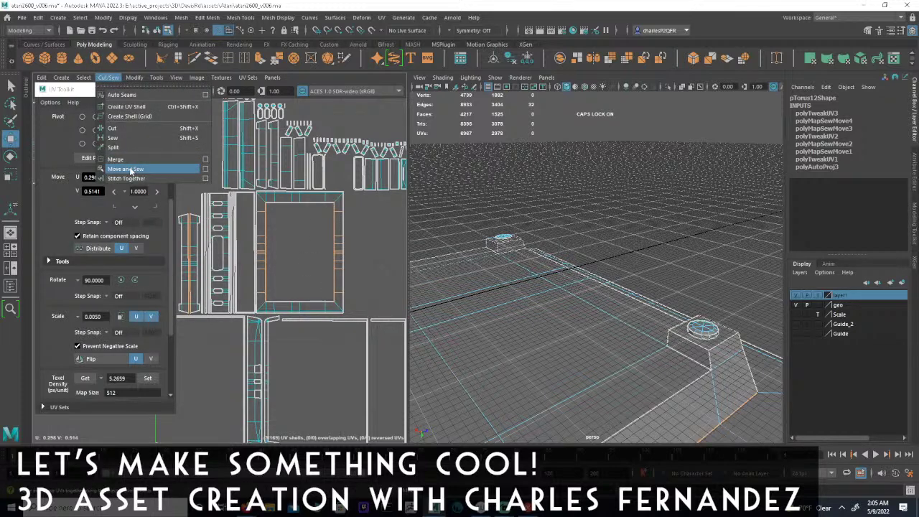
pyautogui.click(143, 169)
# - Sew corner shells onto the frame's inner flap edges, undo it, and move and sew only the four small square shells
pyautogui.scroll(2, 285, 260)
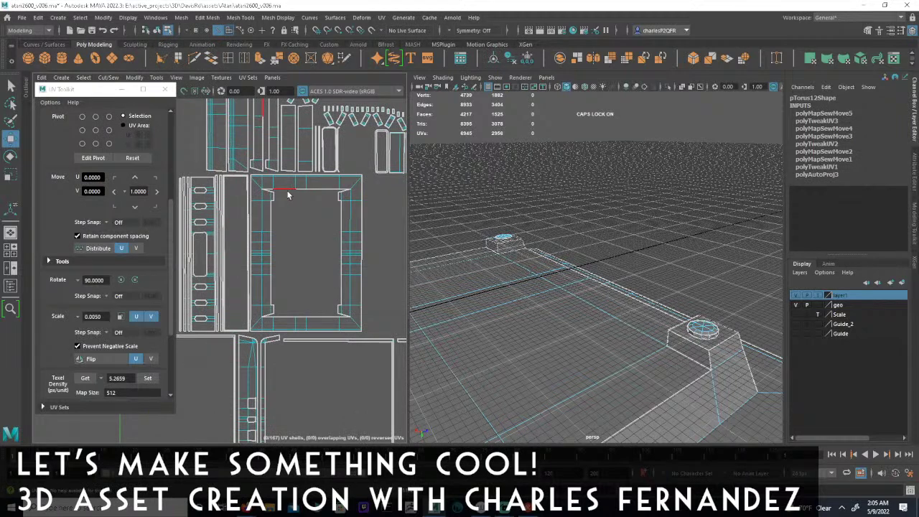
pyautogui.click(274, 200)
pyautogui.click(338, 199)
pyautogui.click(323, 317)
pyautogui.click(108, 77)
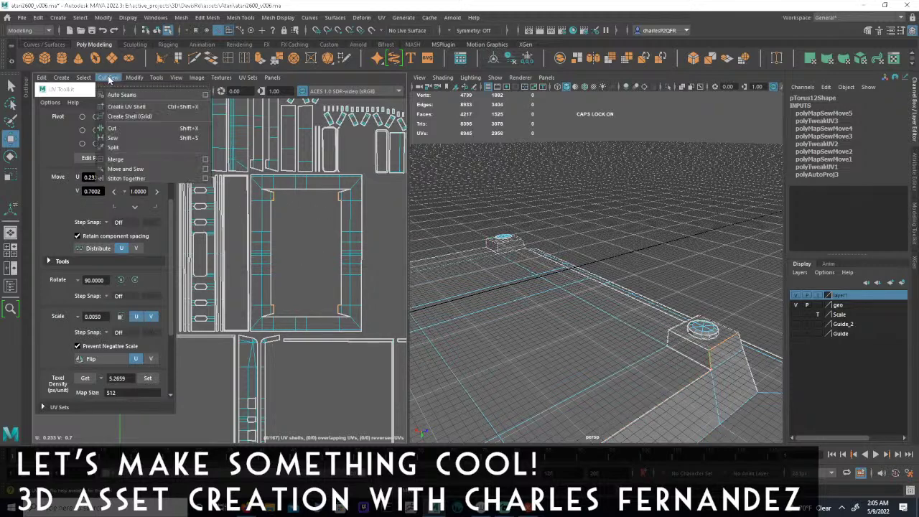
pyautogui.click(131, 170)
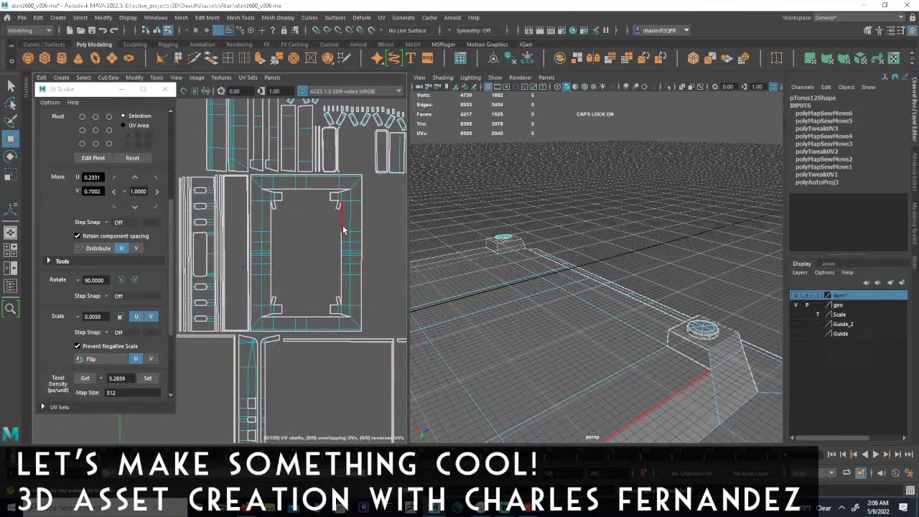
pyautogui.hotkey('ctrl', 'z')
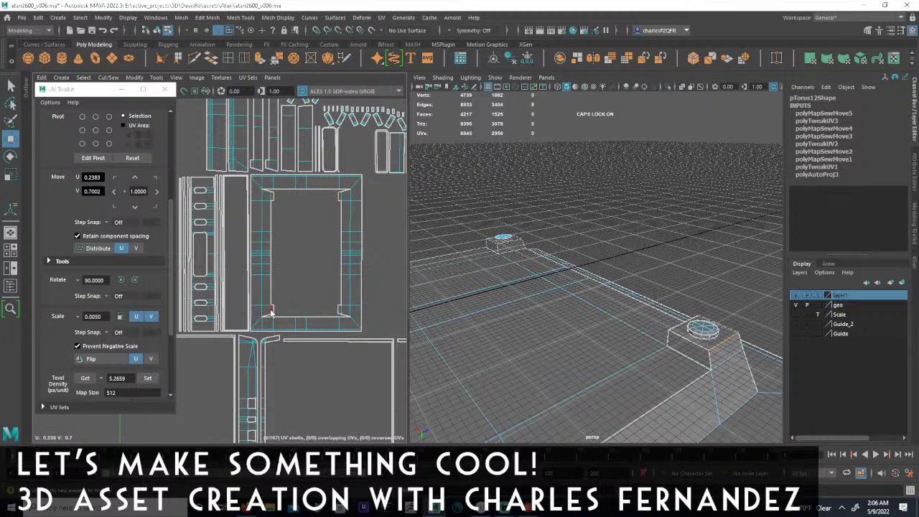
pyautogui.click(109, 78)
pyautogui.click(144, 167)
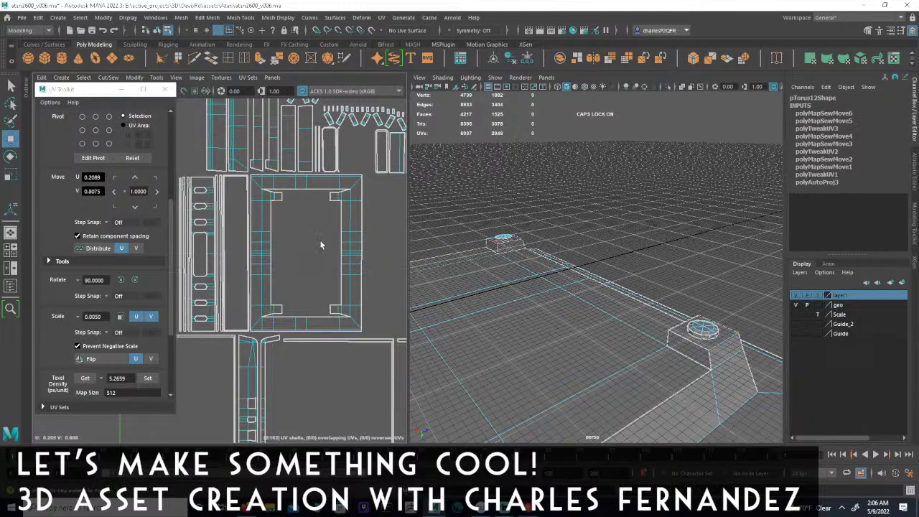
# - Select the edges of the four square corner shells and move and sew the adjoining thin foot-wall strips onto them
pyautogui.keyDown('alt'); pyautogui.moveTo(537, 266); pyautogui.dragTo(644, 241); pyautogui.keyUp('alt')
pyautogui.keyDown('alt'); pyautogui.moveTo(653, 305); pyautogui.dragTo(515, 324); pyautogui.keyUp('alt')
pyautogui.keyDown('alt'); pyautogui.moveTo(556, 277); pyautogui.dragTo(410, 297); pyautogui.keyUp('alt')
pyautogui.keyDown('alt'); pyautogui.moveTo(375, 315); pyautogui.dragTo(603, 297, button='right'); pyautogui.keyUp('alt')
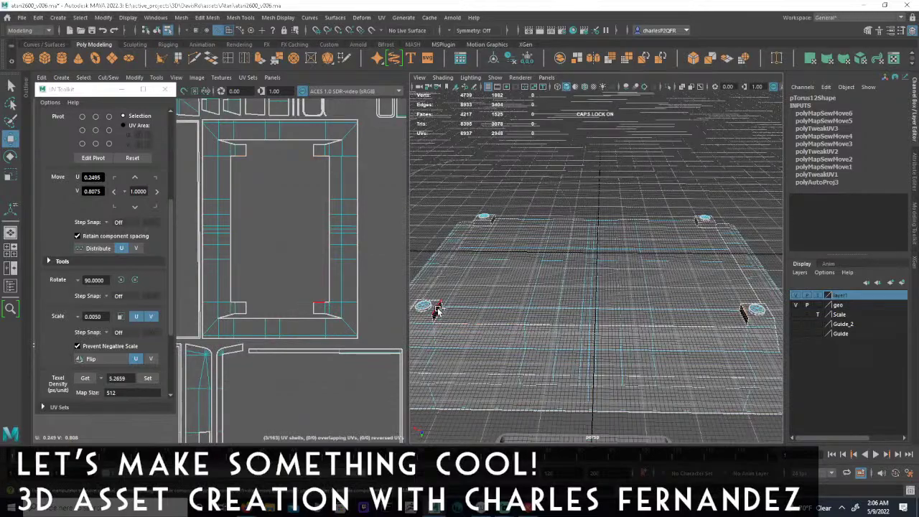
pyautogui.keyDown('alt'); pyautogui.moveTo(579, 254); pyautogui.dragTo(562, 312); pyautogui.keyUp('alt')
pyautogui.keyDown('alt'); pyautogui.moveTo(563, 311); pyautogui.dragTo(616, 287, button='right'); pyautogui.keyUp('alt')
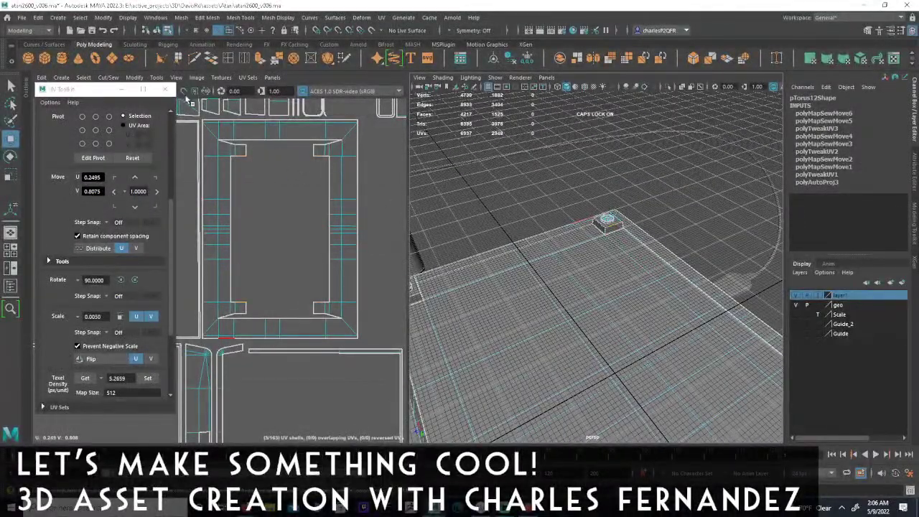
pyautogui.click(83, 78)
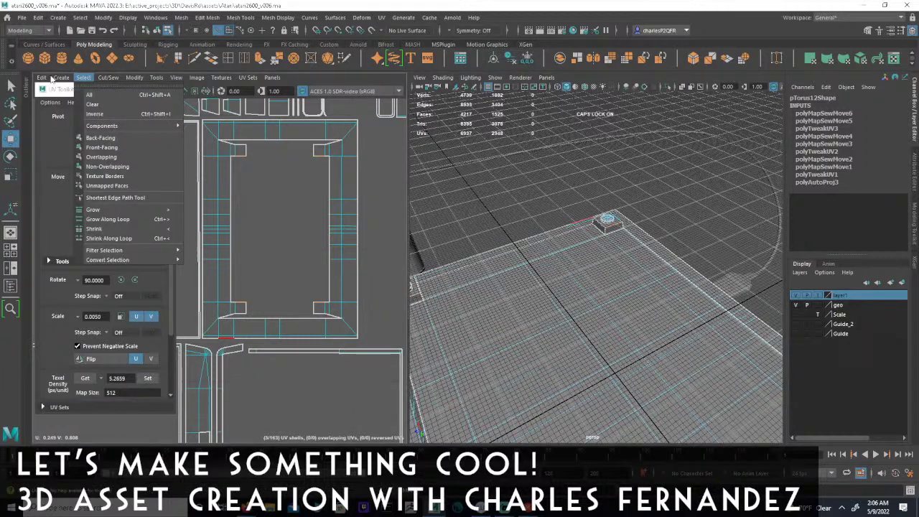
pyautogui.moveTo(108, 78)
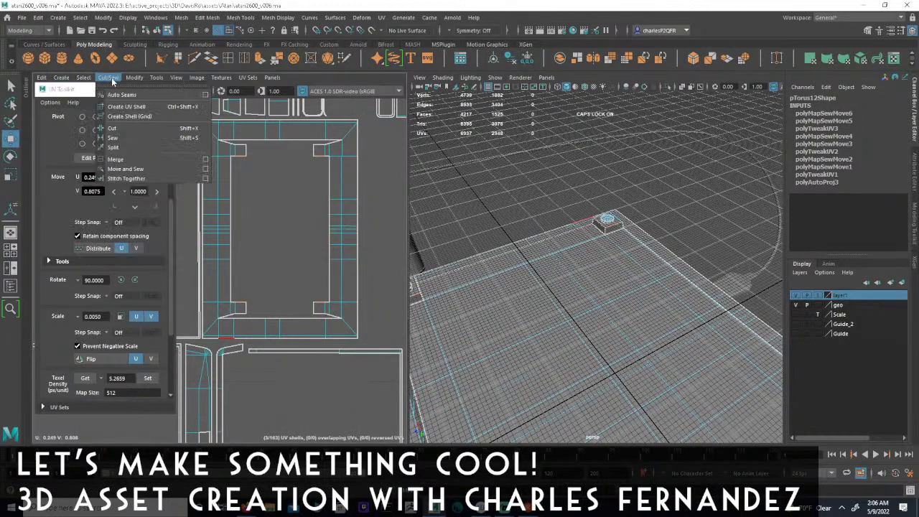
pyautogui.click(126, 168)
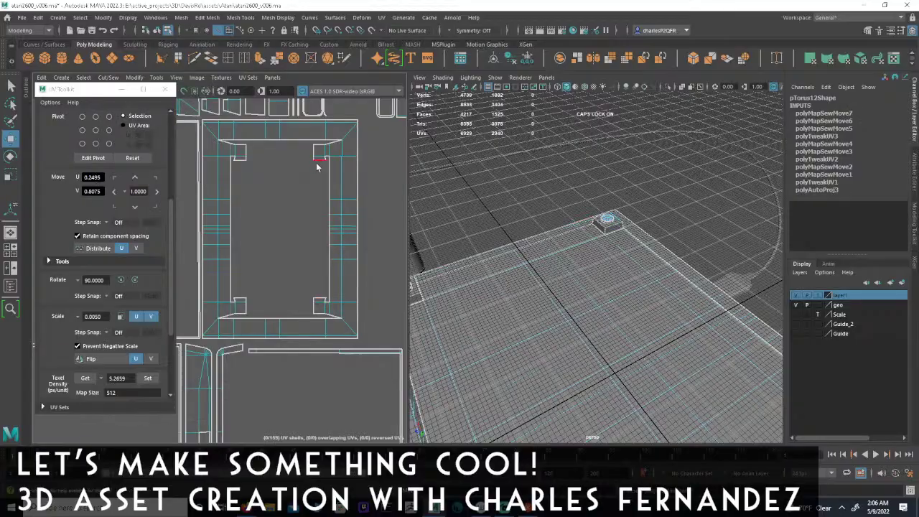
# - Select the two short outer edges of the underside panel shell and move and sew the adjoining trapezoidal wall shells onto them
pyautogui.keyDown('alt'); pyautogui.moveTo(588, 304); pyautogui.dragTo(712, 225); pyautogui.keyUp('alt')
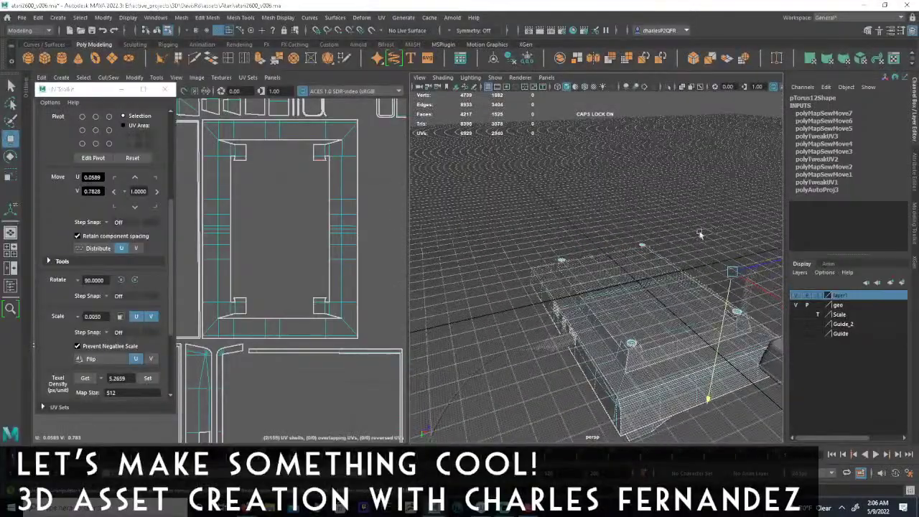
pyautogui.keyDown('alt'); pyautogui.moveTo(596, 273); pyautogui.dragTo(545, 273, button='middle'); pyautogui.keyUp('alt')
pyautogui.keyDown('alt'); pyautogui.moveTo(545, 273); pyautogui.dragTo(701, 279, button='right'); pyautogui.keyUp('alt')
pyautogui.keyDown('alt'); pyautogui.moveTo(700, 279); pyautogui.dragTo(632, 251); pyautogui.keyUp('alt')
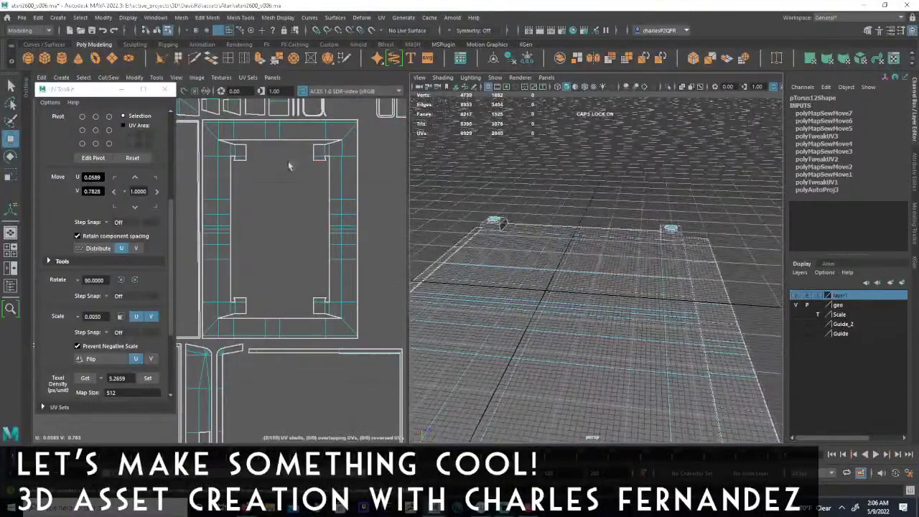
pyautogui.moveTo(309, 226)
pyautogui.keyDown('alt'); pyautogui.mouseDown(button='right')
pyautogui.moveTo(288, 222)
pyautogui.moveTo(323, 222)
pyautogui.mouseUp(button='right'); pyautogui.keyUp('alt')
pyautogui.keyDown('alt'); pyautogui.moveTo(323, 222); pyautogui.dragTo(381, 232, button='middle'); pyautogui.keyUp('alt')
pyautogui.keyDown('alt'); pyautogui.moveTo(381, 232); pyautogui.dragTo(287, 237, button='right'); pyautogui.keyUp('alt')
pyautogui.keyDown('alt'); pyautogui.moveTo(287, 237); pyautogui.dragTo(211, 210, button='middle'); pyautogui.keyUp('alt')
pyautogui.keyDown('alt'); pyautogui.moveTo(177, 209); pyautogui.dragTo(114, 215, button='right'); pyautogui.keyUp('alt')
pyautogui.keyDown('alt'); pyautogui.moveTo(283, 250); pyautogui.dragTo(328, 309, button='middle'); pyautogui.keyUp('alt')
pyautogui.keyDown('alt'); pyautogui.moveTo(328, 309); pyautogui.dragTo(243, 210, button='right'); pyautogui.keyUp('alt')
pyautogui.keyDown('alt'); pyautogui.moveTo(244, 210); pyautogui.dragTo(413, 267, button='middle'); pyautogui.keyUp('alt')
pyautogui.keyDown('alt'); pyautogui.moveTo(314, 271); pyautogui.dragTo(256, 270, button='middle'); pyautogui.keyUp('alt')
pyautogui.keyDown('alt'); pyautogui.moveTo(257, 270); pyautogui.dragTo(391, 283, button='right'); pyautogui.keyUp('alt')
pyautogui.keyDown('alt'); pyautogui.moveTo(326, 282); pyautogui.dragTo(352, 281, button='right'); pyautogui.keyUp('alt')
pyautogui.keyDown('alt'); pyautogui.moveTo(318, 279); pyautogui.dragTo(290, 268, button='middle'); pyautogui.keyUp('alt')
pyautogui.keyDown('alt'); pyautogui.moveTo(289, 268); pyautogui.dragTo(300, 268, button='right'); pyautogui.keyUp('alt')
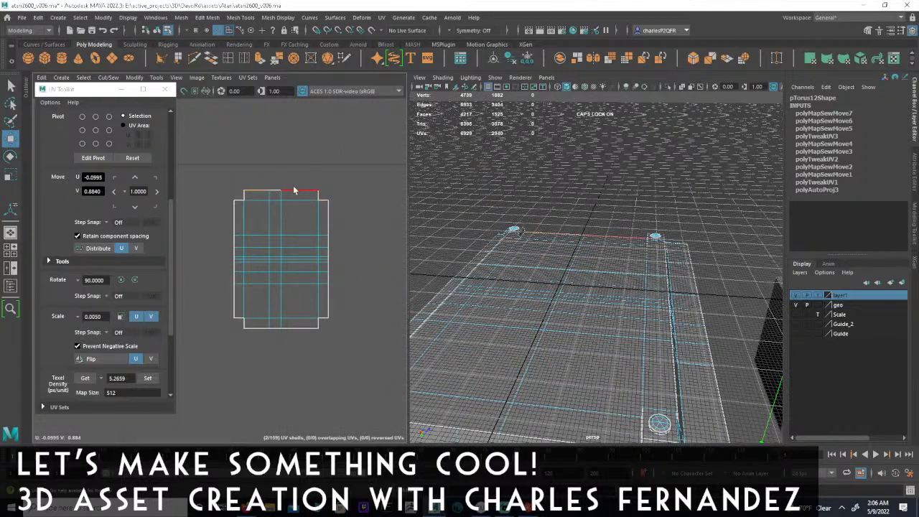
pyautogui.keyDown('shift'); pyautogui.moveTo(306, 327); pyautogui.dragTo(307, 328); pyautogui.keyUp('shift')
pyautogui.keyDown('alt'); pyautogui.moveTo(583, 297); pyautogui.dragTo(569, 270); pyautogui.keyUp('alt')
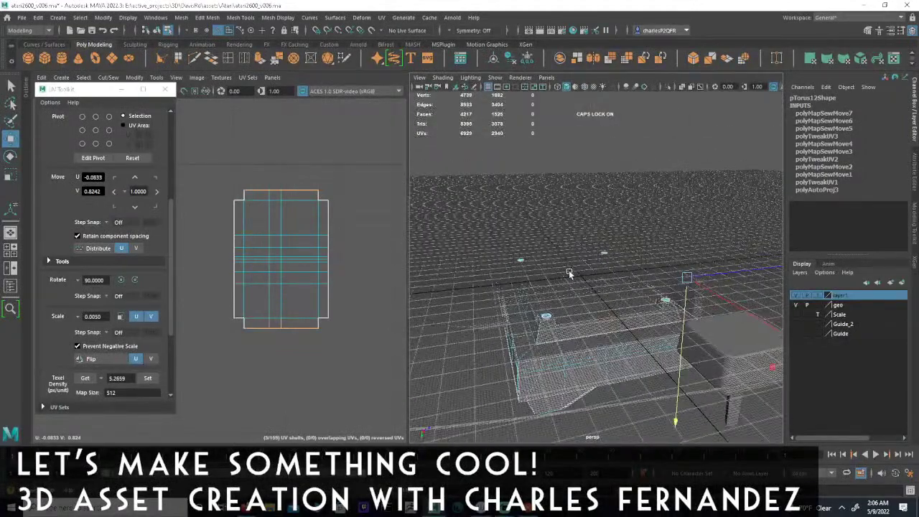
pyautogui.click(109, 79)
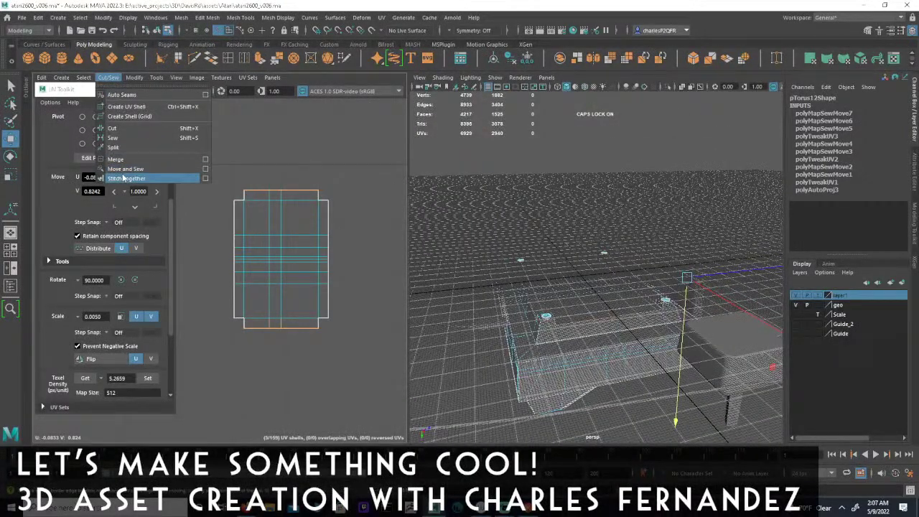
pyautogui.click(173, 165)
# - Examine the corner feet and the sloped walls around the console's underside in the enlarged 3D view
pyautogui.scroll(-2, 302, 264)
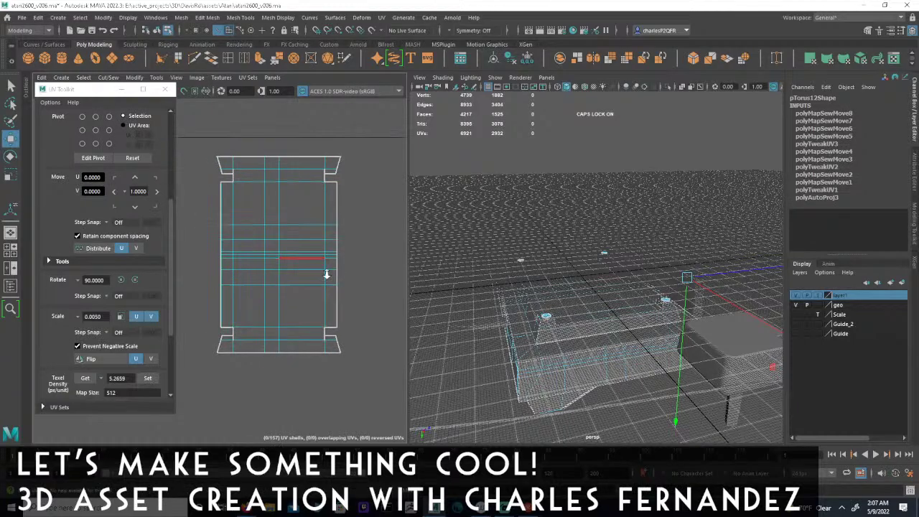
pyautogui.keyDown('alt'); pyautogui.moveTo(578, 327); pyautogui.dragTo(566, 304, button='right'); pyautogui.keyUp('alt')
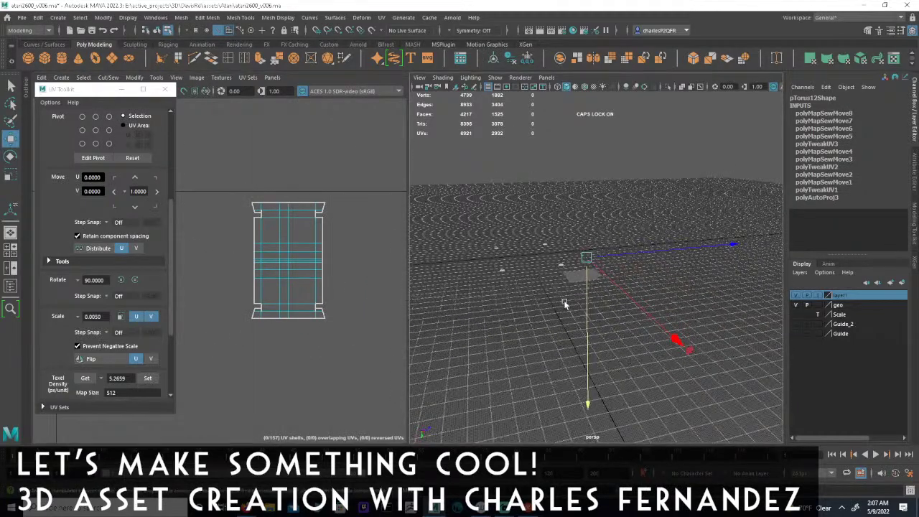
pyautogui.press('space')
pyautogui.keyDown('alt'); pyautogui.moveTo(460, 321); pyautogui.dragTo(697, 332, button='right'); pyautogui.keyUp('alt')
pyautogui.keyDown('alt'); pyautogui.moveTo(441, 310); pyautogui.dragTo(552, 324, button='middle'); pyautogui.keyUp('alt')
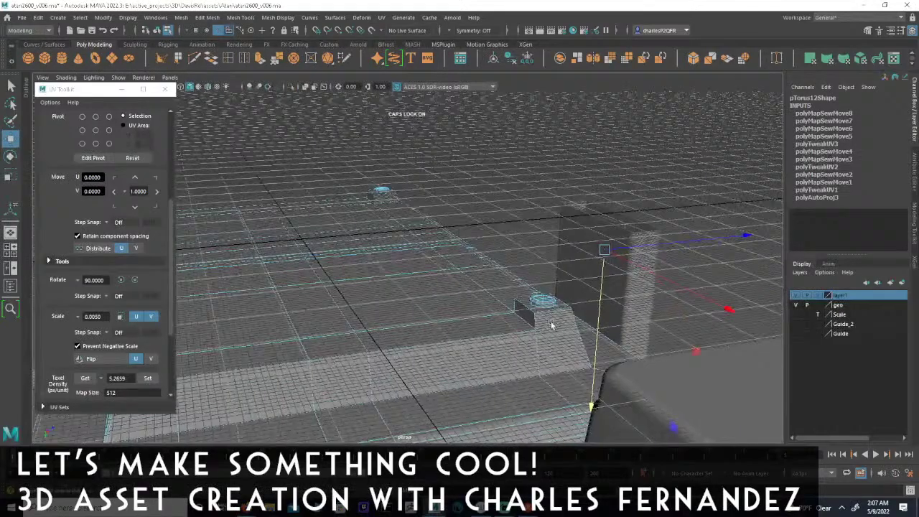
pyautogui.keyDown('alt'); pyautogui.moveTo(553, 324); pyautogui.dragTo(464, 301, button='right'); pyautogui.keyUp('alt')
pyautogui.keyDown('alt'); pyautogui.moveTo(464, 301); pyautogui.dragTo(327, 286); pyautogui.keyUp('alt')
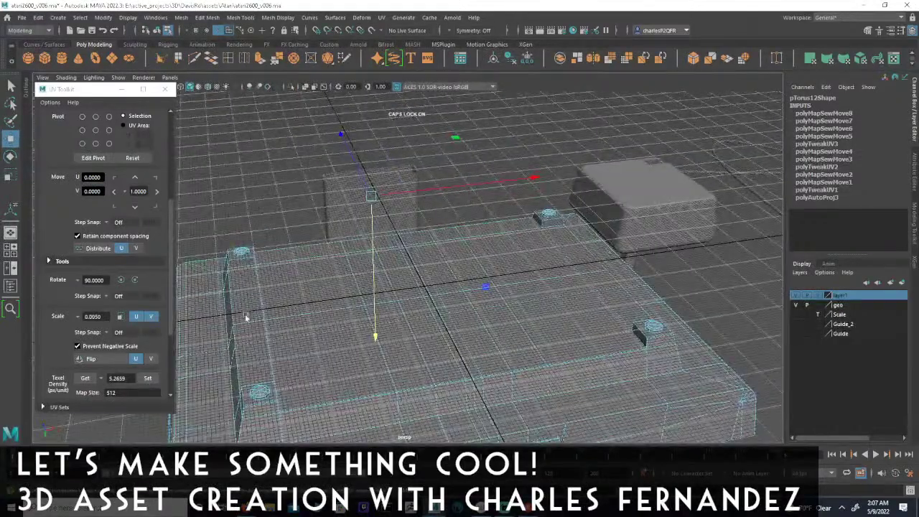
pyautogui.press('space')
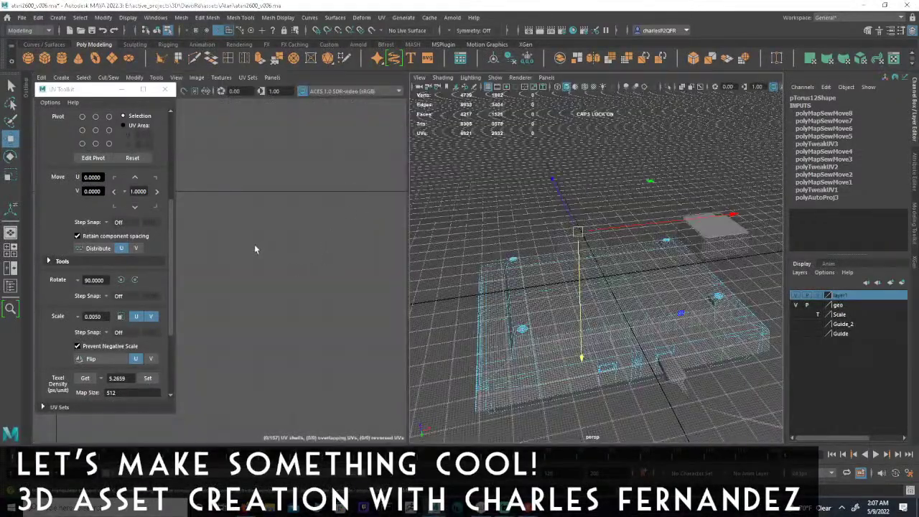
# - Compare the frame shell's sewn corner pieces with the side walls of the foot on the console's underside
pyautogui.click(499, 307)
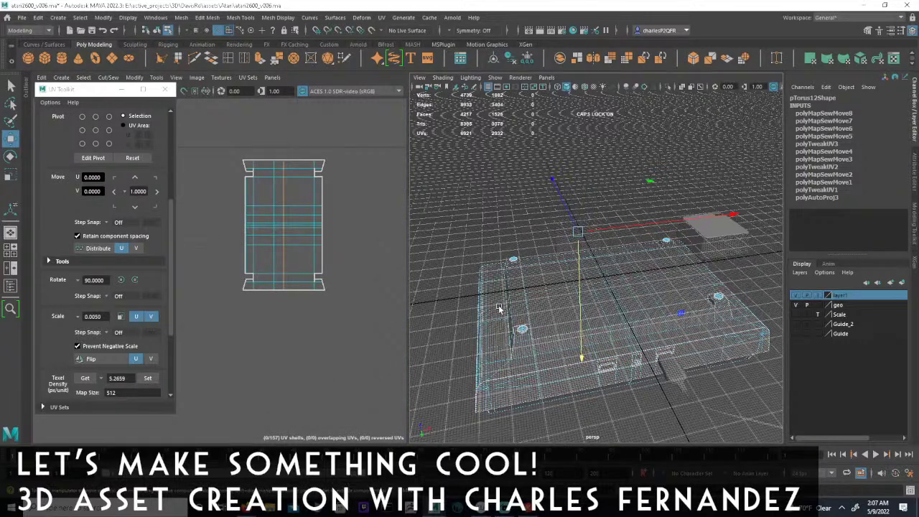
pyautogui.scroll(-10, 306, 247)
pyautogui.keyDown('alt'); pyautogui.moveTo(306, 246); pyautogui.dragTo(376, 266, button='middle'); pyautogui.keyUp('alt')
pyautogui.keyDown('alt'); pyautogui.moveTo(377, 266); pyautogui.dragTo(431, 265, button='right'); pyautogui.keyUp('alt')
pyautogui.keyDown('alt'); pyautogui.moveTo(251, 264); pyautogui.dragTo(393, 263, button='right'); pyautogui.keyUp('alt')
pyautogui.keyDown('alt'); pyautogui.moveTo(251, 265); pyautogui.dragTo(361, 251, button='middle'); pyautogui.keyUp('alt')
pyautogui.keyDown('alt'); pyautogui.moveTo(287, 248); pyautogui.dragTo(475, 251, button='right'); pyautogui.keyUp('alt')
pyautogui.keyDown('alt'); pyautogui.moveTo(353, 240); pyautogui.dragTo(319, 250, button='middle'); pyautogui.keyUp('alt')
pyautogui.keyDown('alt'); pyautogui.moveTo(320, 249); pyautogui.dragTo(435, 248, button='right'); pyautogui.keyUp('alt')
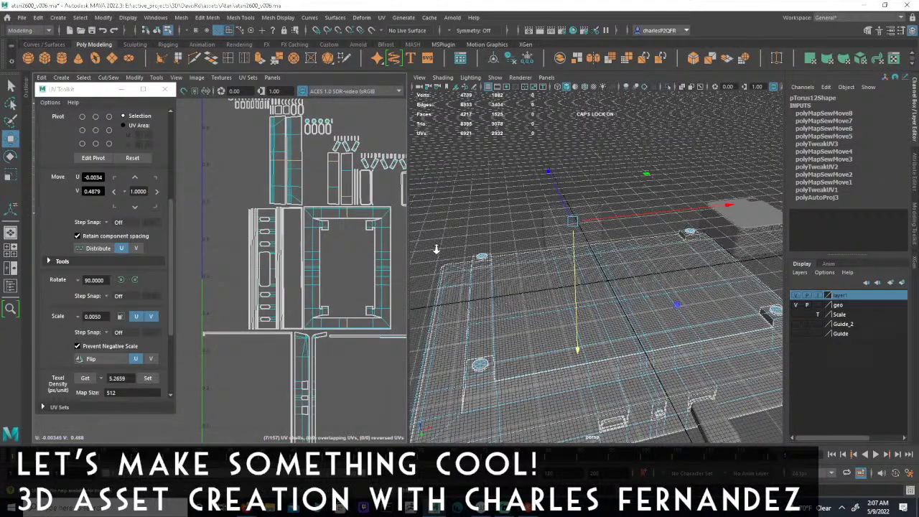
pyautogui.keyDown('alt'); pyautogui.moveTo(537, 268); pyautogui.dragTo(663, 247); pyautogui.keyUp('alt')
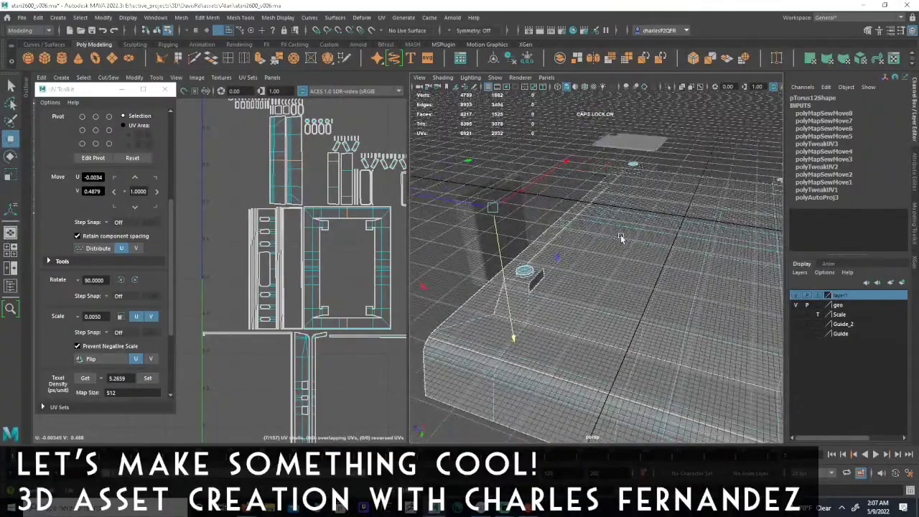
pyautogui.scroll(3, 344, 226)
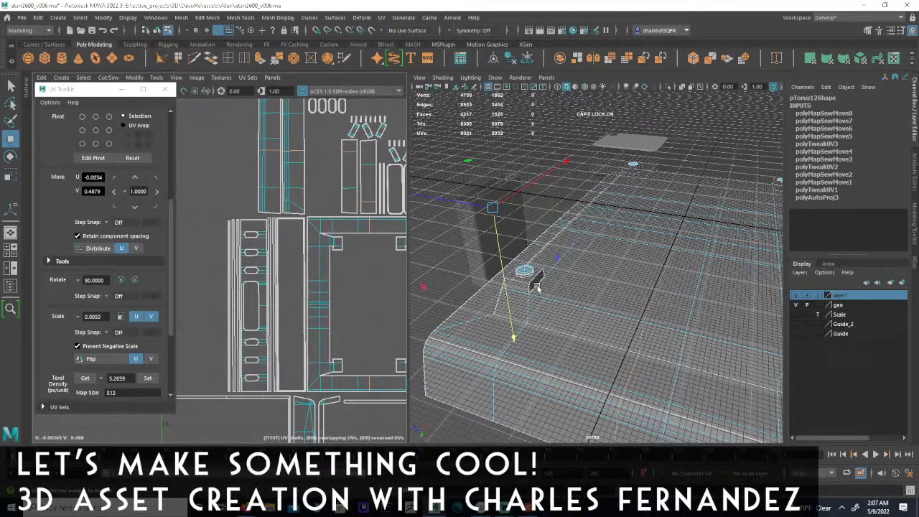
# - Locate the UV shell of the foot's small side wall by selecting the wall's faces on the 3D mesh
pyautogui.click(228, 31)
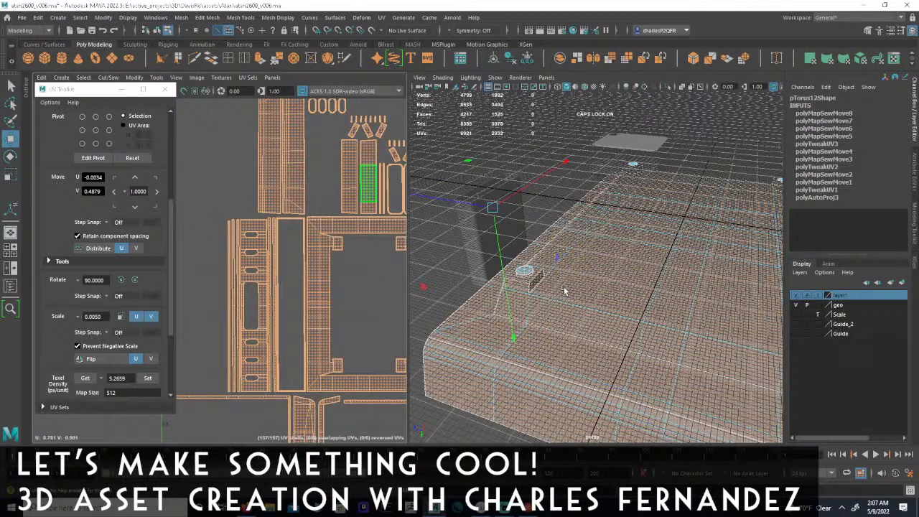
pyautogui.click(543, 279)
pyautogui.keyDown('alt'); pyautogui.moveTo(290, 271); pyautogui.dragTo(330, 333, button='middle'); pyautogui.keyUp('alt')
pyautogui.keyDown('alt'); pyautogui.moveTo(330, 333); pyautogui.dragTo(147, 330, button='right'); pyautogui.keyUp('alt')
pyautogui.keyDown('alt'); pyautogui.moveTo(266, 282); pyautogui.dragTo(349, 310, button='middle'); pyautogui.keyUp('alt')
pyautogui.keyDown('alt'); pyautogui.moveTo(294, 303); pyautogui.dragTo(327, 304, button='right'); pyautogui.keyUp('alt')
pyautogui.keyDown('alt'); pyautogui.moveTo(236, 301); pyautogui.dragTo(250, 287, button='middle'); pyautogui.keyUp('alt')
pyautogui.keyDown('alt'); pyautogui.moveTo(250, 286); pyautogui.dragTo(287, 287, button='right'); pyautogui.keyUp('alt')
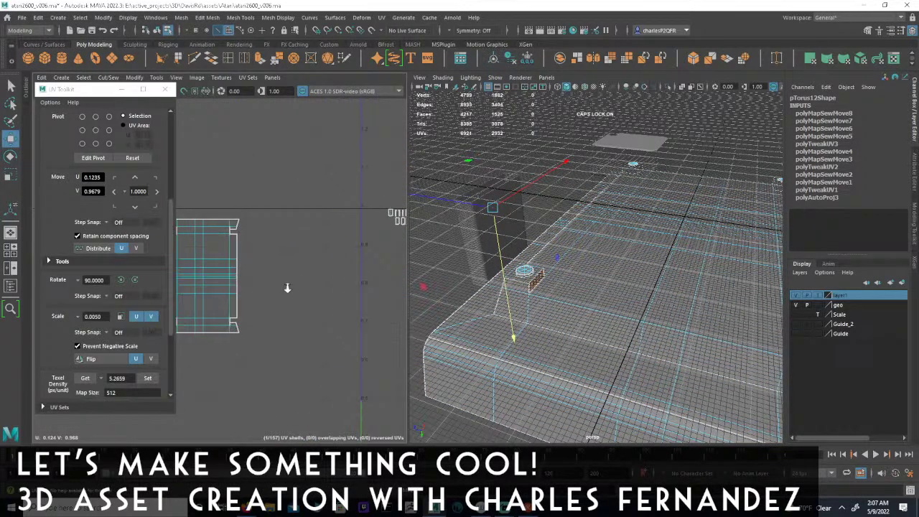
pyautogui.click(217, 32)
pyautogui.keyDown('alt'); pyautogui.moveTo(324, 238); pyautogui.dragTo(234, 242, button='middle'); pyautogui.keyUp('alt')
pyautogui.keyDown('alt'); pyautogui.moveTo(234, 242); pyautogui.dragTo(321, 226, button='right'); pyautogui.keyUp('alt')
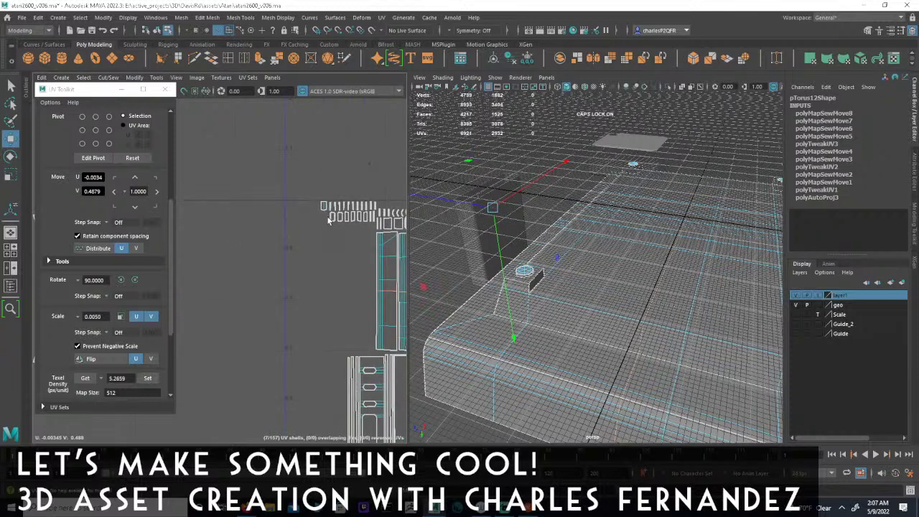
pyautogui.click(538, 287)
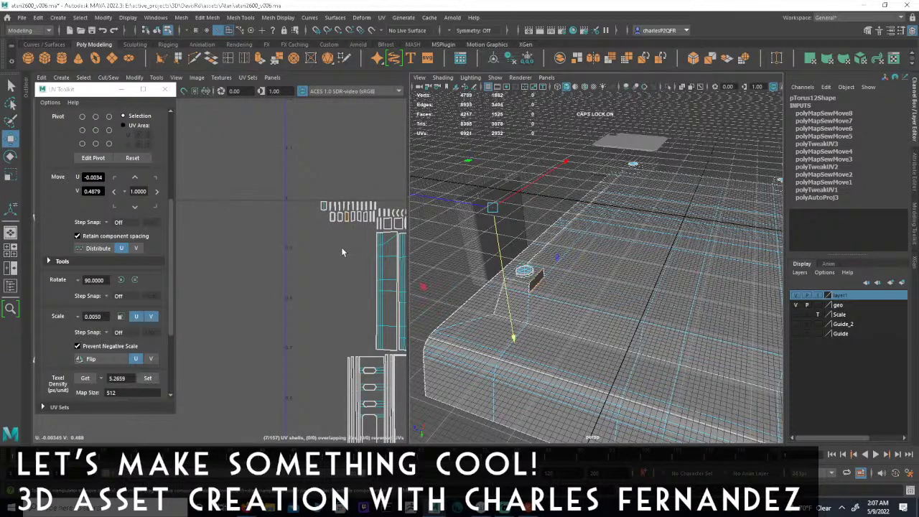
pyautogui.scroll(4, 348, 296)
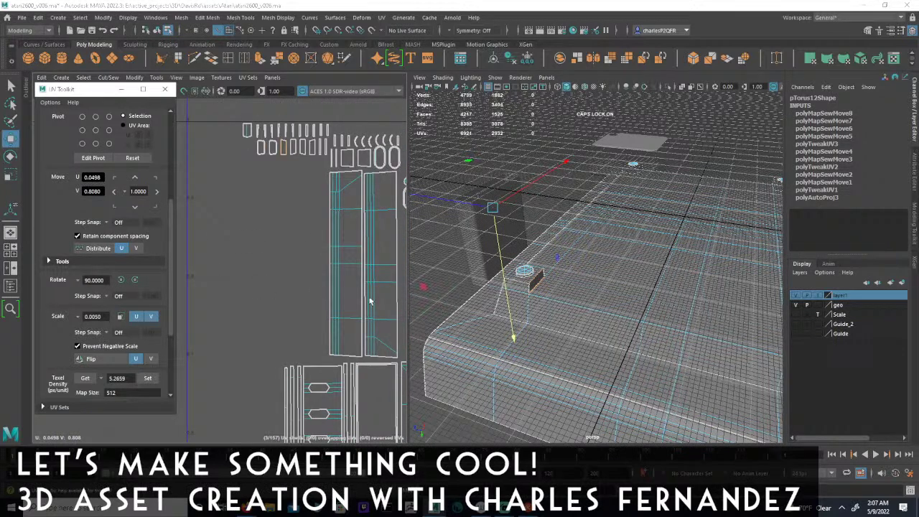
pyautogui.press('f')
pyautogui.scroll(4, 314, 252)
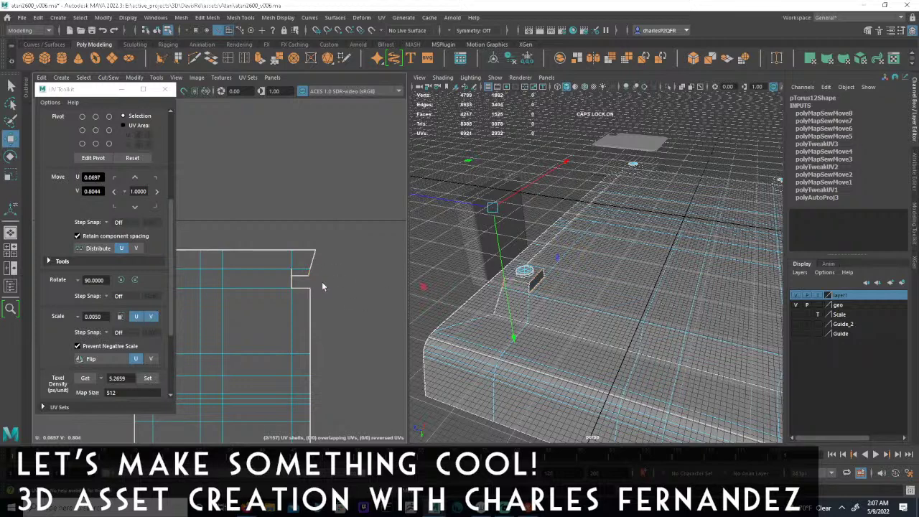
# - Select the inward-facing short edge of each corner piece on the frame shell and move and sew the matching foot side walls onto them
pyautogui.click(307, 252)
pyautogui.click(537, 280)
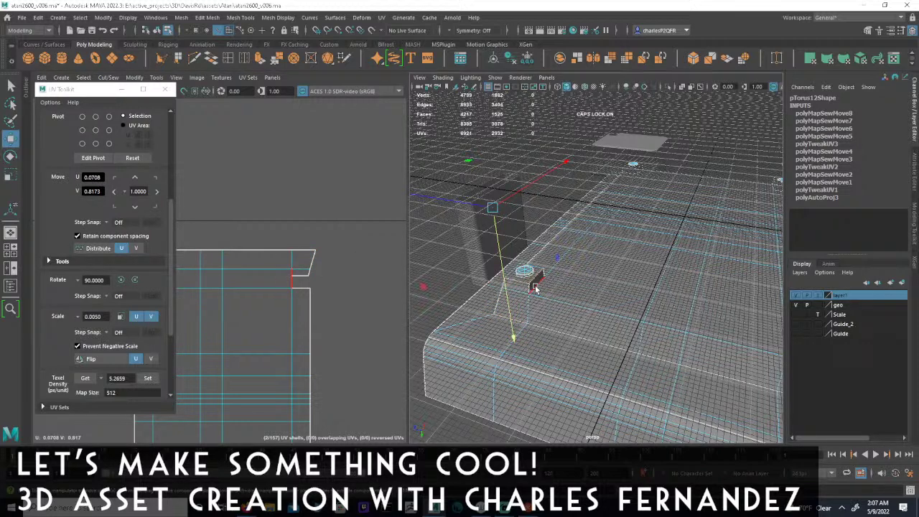
pyautogui.scroll(-6, 353, 288)
pyautogui.scroll(4, 313, 265)
pyautogui.scroll(-2, 334, 322)
pyautogui.keyDown('alt'); pyautogui.moveTo(226, 311); pyautogui.dragTo(252, 311, button='middle'); pyautogui.keyUp('alt')
pyautogui.scroll(-2, 359, 308)
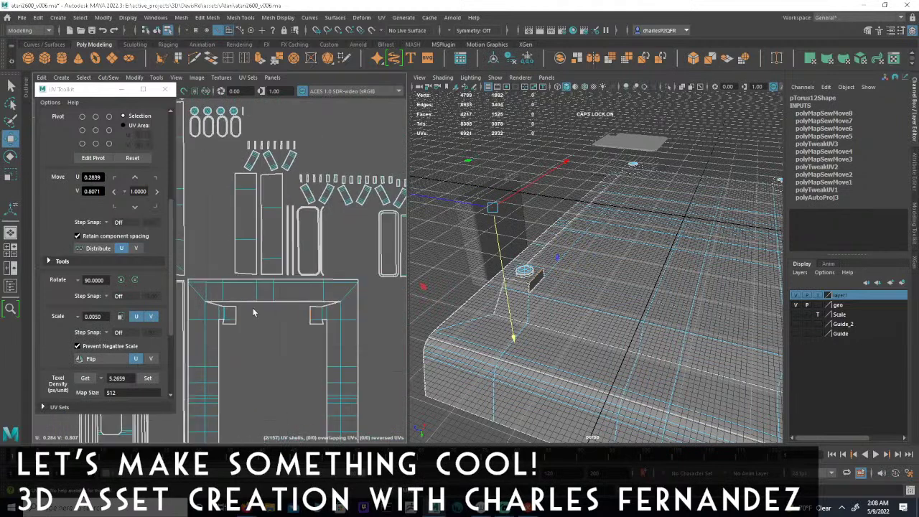
pyautogui.scroll(2, 250, 311)
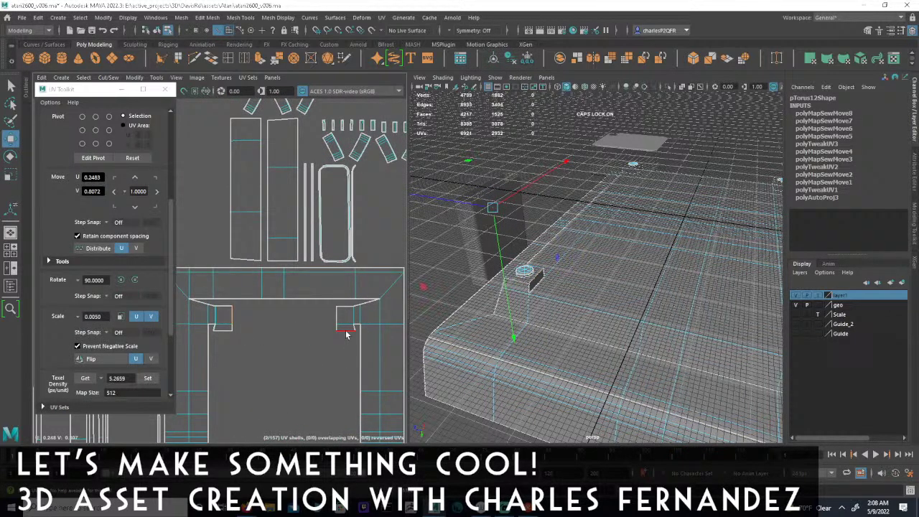
pyautogui.scroll(-4, 309, 338)
pyautogui.keyDown('alt'); pyautogui.moveTo(285, 322); pyautogui.dragTo(302, 288, button='middle'); pyautogui.keyUp('alt')
pyautogui.keyDown('alt'); pyautogui.moveTo(333, 324); pyautogui.dragTo(251, 304, button='middle'); pyautogui.keyUp('alt')
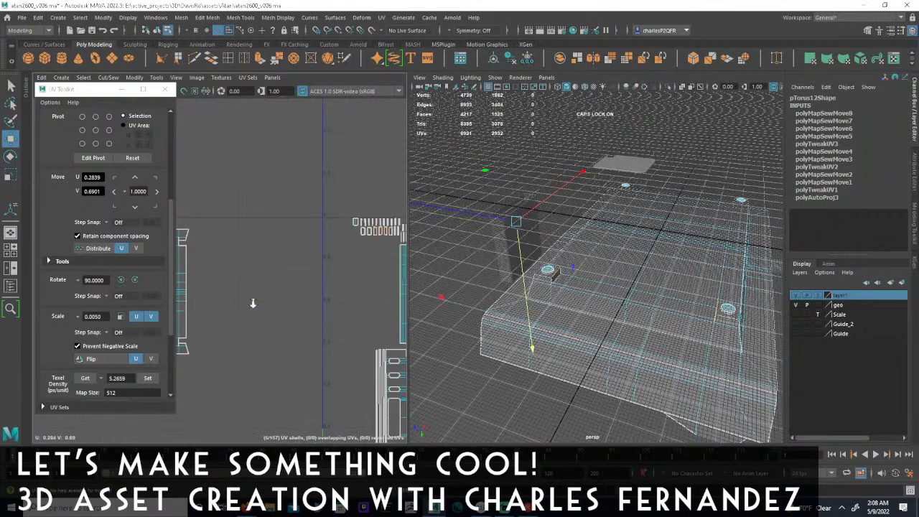
pyautogui.scroll(3, 402, 330)
pyautogui.keyDown('alt'); pyautogui.moveTo(253, 303); pyautogui.dragTo(146, 269, button='middle'); pyautogui.keyUp('alt')
pyautogui.keyDown('alt'); pyautogui.moveTo(348, 215); pyautogui.dragTo(168, 267, button='middle'); pyautogui.keyUp('alt')
pyautogui.keyDown('alt'); pyautogui.moveTo(323, 304); pyautogui.dragTo(294, 249, button='middle'); pyautogui.keyUp('alt')
pyautogui.scroll(4, 295, 249)
pyautogui.keyDown('alt'); pyautogui.moveTo(367, 288); pyautogui.dragTo(216, 151, button='right'); pyautogui.keyUp('alt')
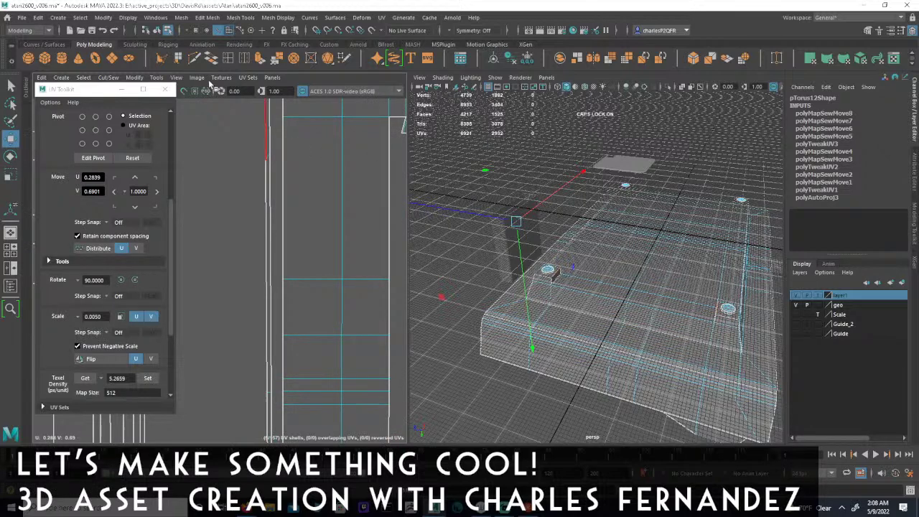
pyautogui.click(109, 78)
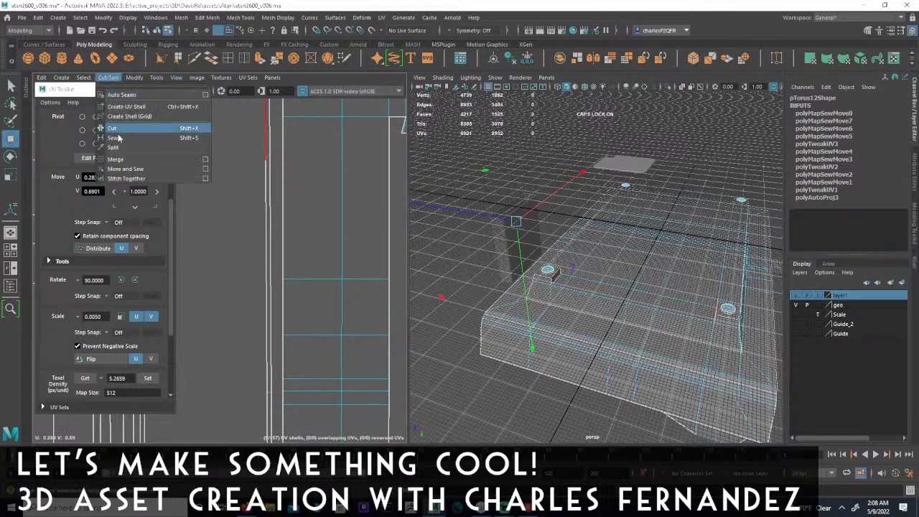
pyautogui.click(172, 165)
pyautogui.scroll(-5, 305, 342)
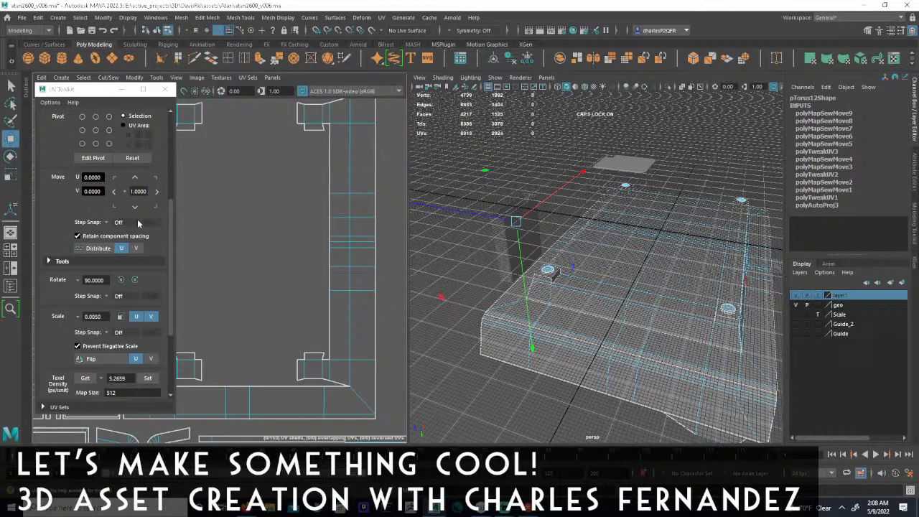
# - Compare the corner pieces' edges facing the frame's short sides with the notched corners of the underside panel shell
pyautogui.click(317, 363)
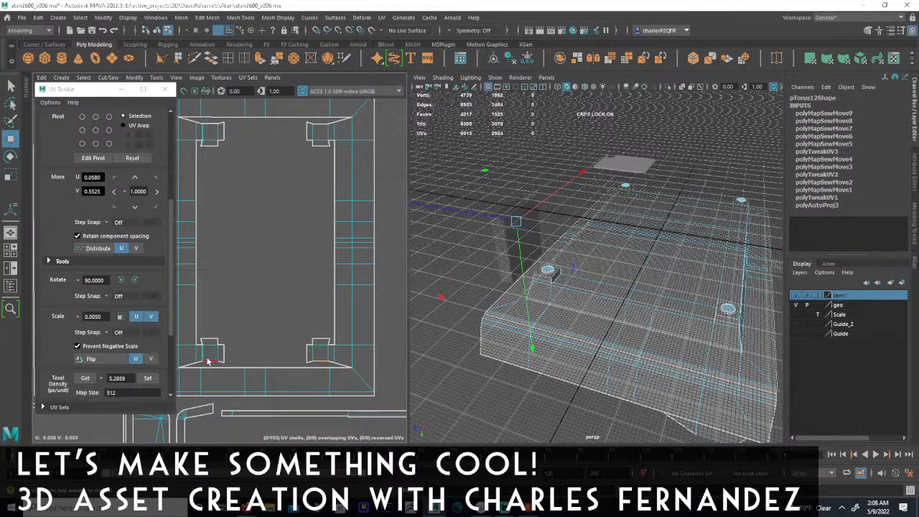
pyautogui.keyDown('alt'); pyautogui.moveTo(316, 270); pyautogui.dragTo(382, 297, button='middle'); pyautogui.keyUp('alt')
pyautogui.keyDown('alt'); pyautogui.moveTo(259, 291); pyautogui.dragTo(398, 309, button='middle'); pyautogui.keyUp('alt')
pyautogui.keyDown('alt'); pyautogui.moveTo(269, 296); pyautogui.dragTo(346, 311, button='right'); pyautogui.keyUp('alt')
pyautogui.keyDown('alt'); pyautogui.moveTo(370, 290); pyautogui.dragTo(103, 249, button='middle'); pyautogui.keyUp('alt')
pyautogui.keyDown('alt'); pyautogui.moveTo(300, 249); pyautogui.dragTo(187, 252, button='middle'); pyautogui.keyUp('alt')
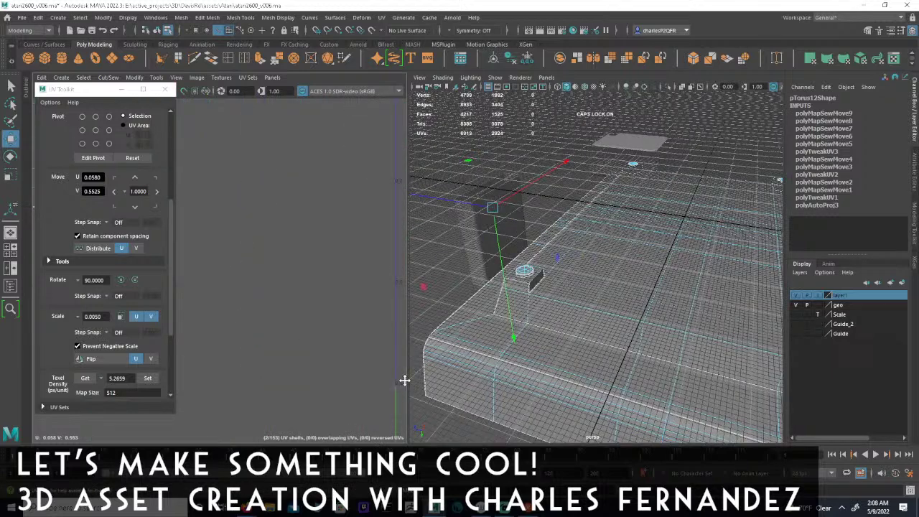
pyautogui.keyDown('alt'); pyautogui.moveTo(237, 338); pyautogui.dragTo(431, 366, button='middle'); pyautogui.keyUp('alt')
pyautogui.keyDown('alt'); pyautogui.moveTo(194, 316); pyautogui.dragTo(302, 318, button='middle'); pyautogui.keyUp('alt')
pyautogui.scroll(-1, 301, 319)
pyautogui.keyDown('alt'); pyautogui.moveTo(250, 293); pyautogui.dragTo(403, 318, button='middle'); pyautogui.keyUp('alt')
pyautogui.scroll(1, 308, 301)
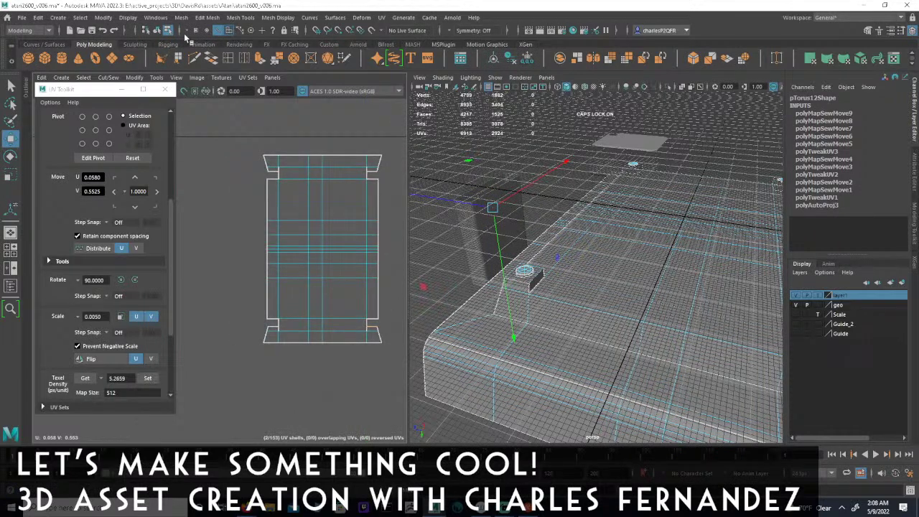
# - Select the small foot-wall faces at the four notched corners of the underside panel shell and cut them off as separate shells
pyautogui.click(229, 31)
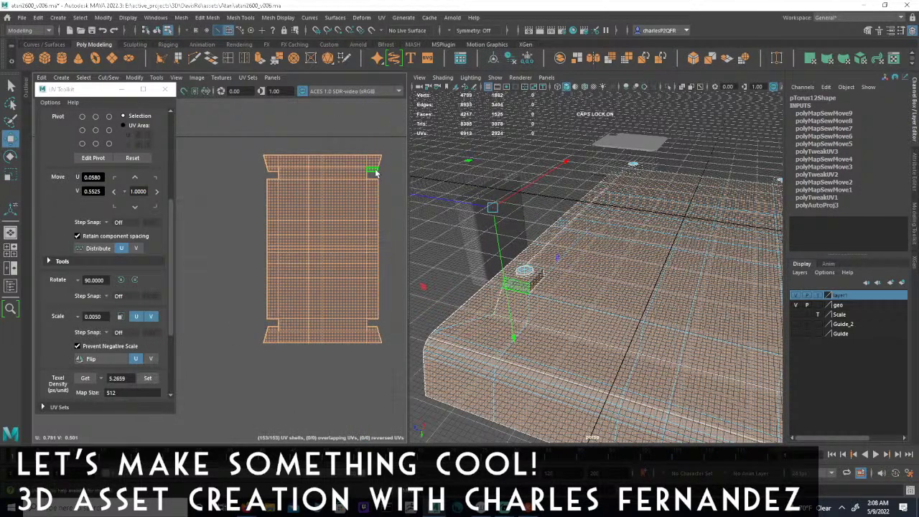
pyautogui.click(374, 172)
pyautogui.keyDown('shift'); pyautogui.click(271, 172); pyautogui.keyUp('shift')
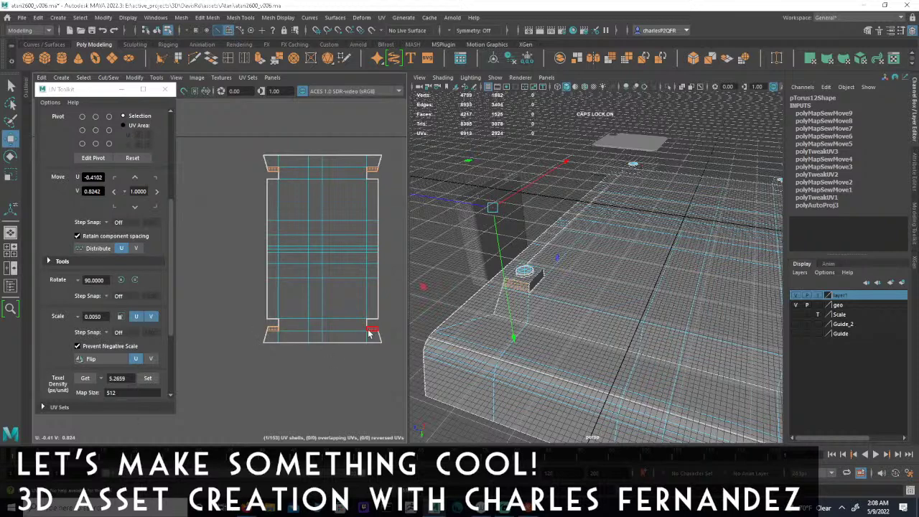
pyautogui.click(108, 78)
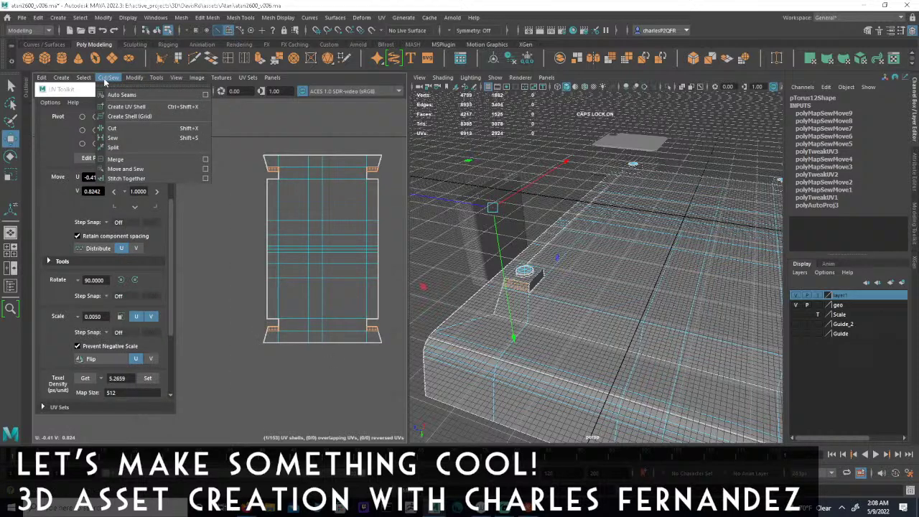
pyautogui.click(112, 147)
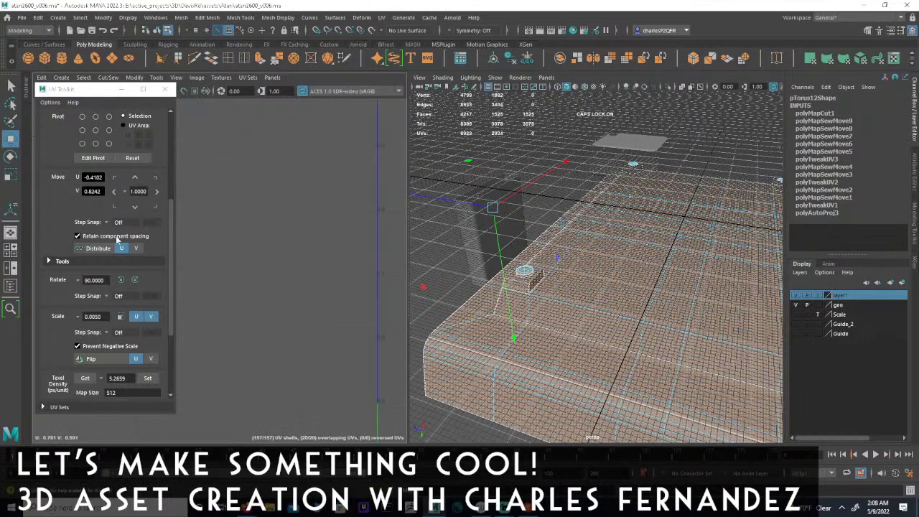
# - Select the four corner-piece edges facing the frame's short sides and move and sew the separated foot walls onto them
pyautogui.keyDown('alt'); pyautogui.moveTo(377, 288); pyautogui.dragTo(244, 277, button='middle'); pyautogui.keyUp('alt')
pyautogui.scroll(-3, 248, 280)
pyautogui.scroll(3, 269, 295)
pyautogui.keyDown('alt'); pyautogui.moveTo(288, 302); pyautogui.dragTo(232, 252, button='middle'); pyautogui.keyUp('alt')
pyautogui.scroll(3, 237, 257)
pyautogui.keyDown('alt'); pyautogui.moveTo(299, 320); pyautogui.dragTo(260, 244, button='middle'); pyautogui.keyUp('alt')
pyautogui.keyDown('alt'); pyautogui.moveTo(260, 245); pyautogui.dragTo(367, 254, button='right'); pyautogui.keyUp('alt')
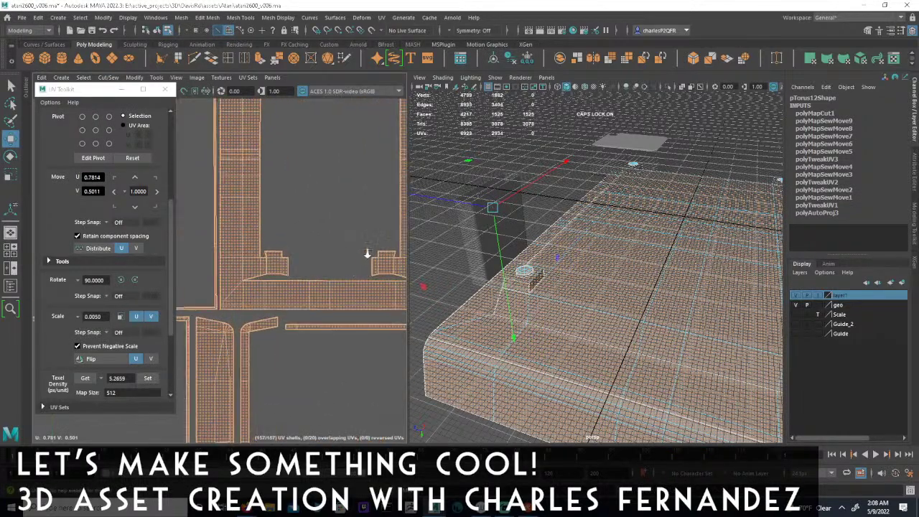
pyautogui.click(218, 30)
pyautogui.click(271, 279)
pyautogui.keyDown('shift'); pyautogui.click(387, 277); pyautogui.keyUp('shift')
pyautogui.scroll(-1, 364, 179)
pyautogui.keyDown('alt'); pyautogui.moveTo(364, 179); pyautogui.dragTo(319, 265, button='middle'); pyautogui.keyUp('alt')
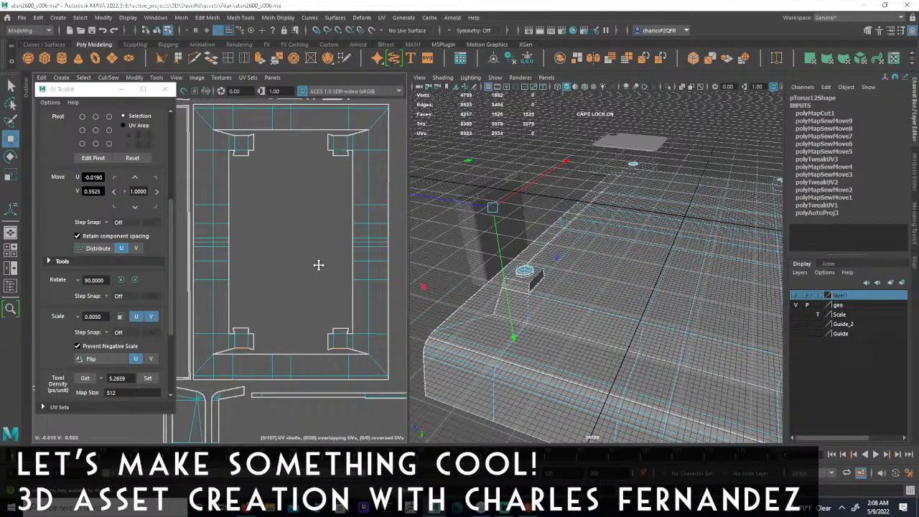
pyautogui.scroll(-1, 318, 265)
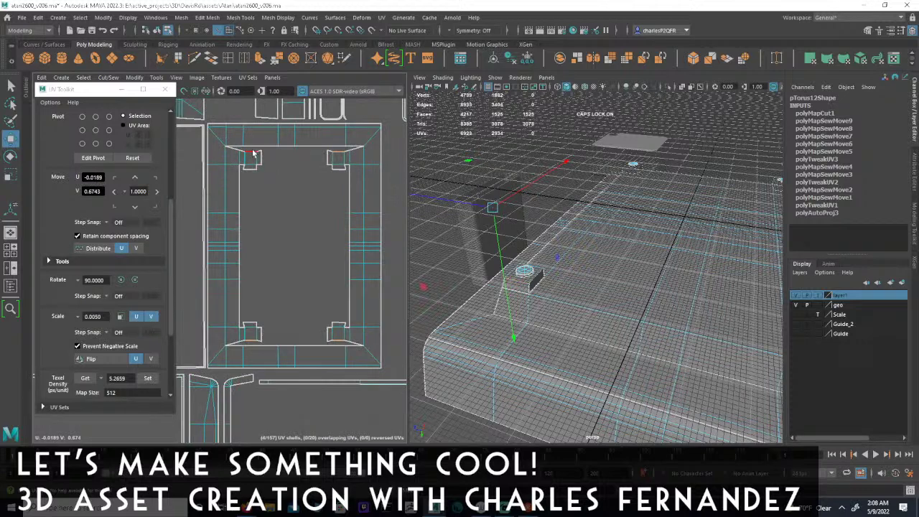
pyautogui.click(109, 78)
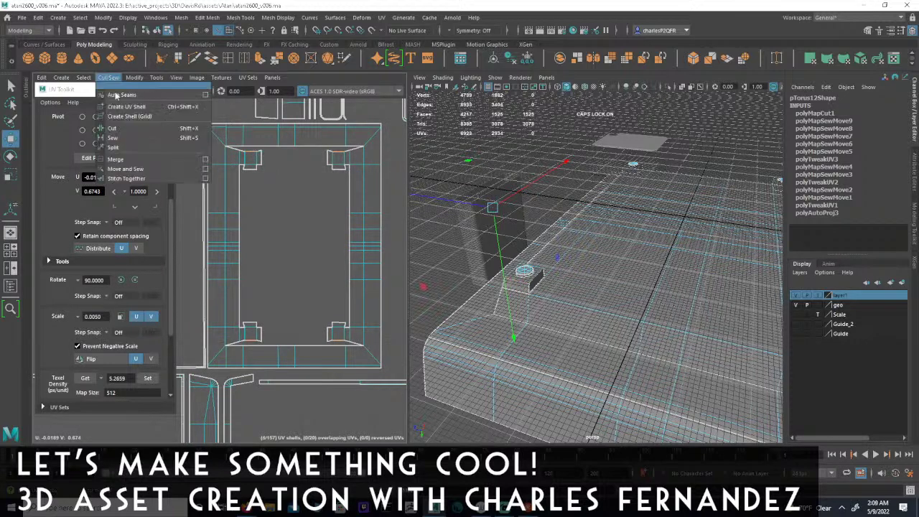
pyautogui.click(124, 169)
pyautogui.keyDown('alt'); pyautogui.moveTo(340, 278); pyautogui.dragTo(290, 278, button='right'); pyautogui.keyUp('alt')
pyautogui.keyDown('alt'); pyautogui.moveTo(290, 278); pyautogui.dragTo(262, 245, button='middle'); pyautogui.keyUp('alt')
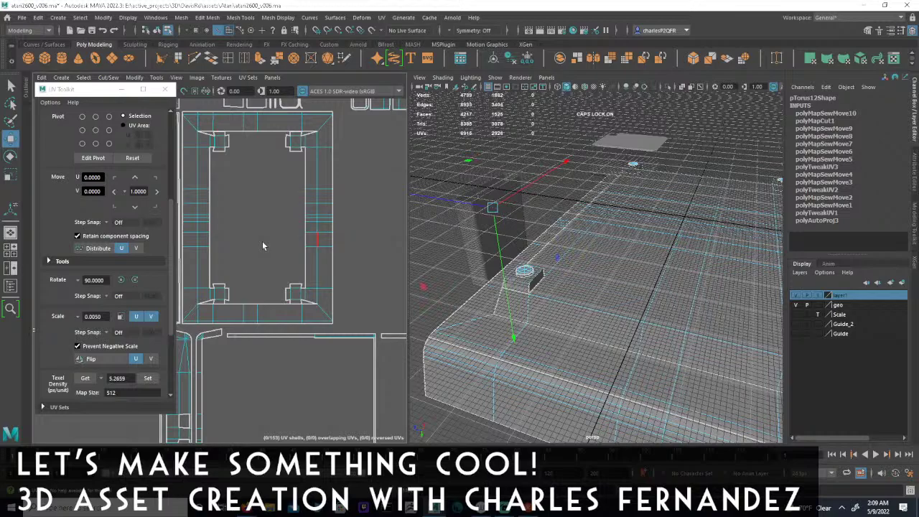
# - Examine the inner and outer border edges of the frame shell against the console's underside in the 3D view
pyautogui.keyDown('alt'); pyautogui.moveTo(661, 300); pyautogui.dragTo(618, 336); pyautogui.keyUp('alt')
pyautogui.doubleClick(618, 331)
pyautogui.scroll(-2, 269, 243)
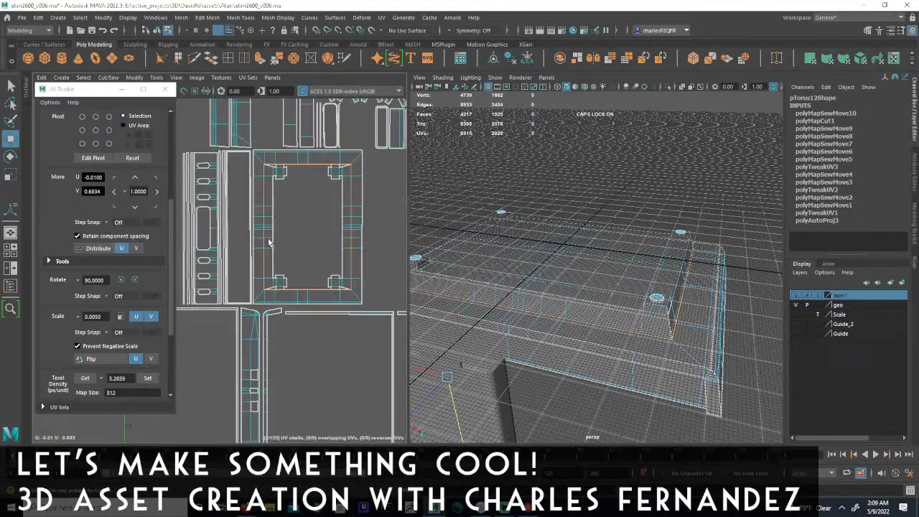
pyautogui.keyDown('alt'); pyautogui.moveTo(286, 225); pyautogui.dragTo(321, 257, button='middle'); pyautogui.keyUp('alt')
pyautogui.keyDown('alt'); pyautogui.moveTo(593, 324); pyautogui.dragTo(600, 313); pyautogui.keyUp('alt')
pyautogui.scroll(-3, 272, 276)
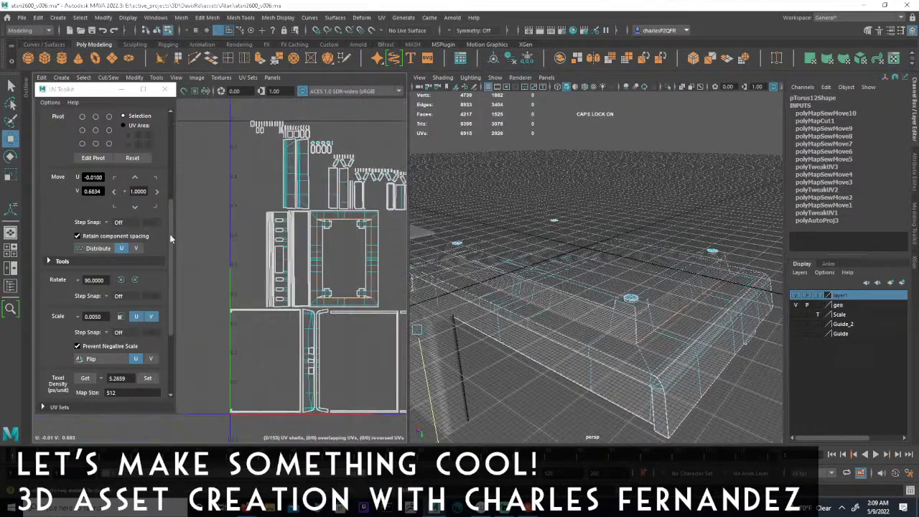
pyautogui.scroll(2, 331, 244)
pyautogui.click(311, 342)
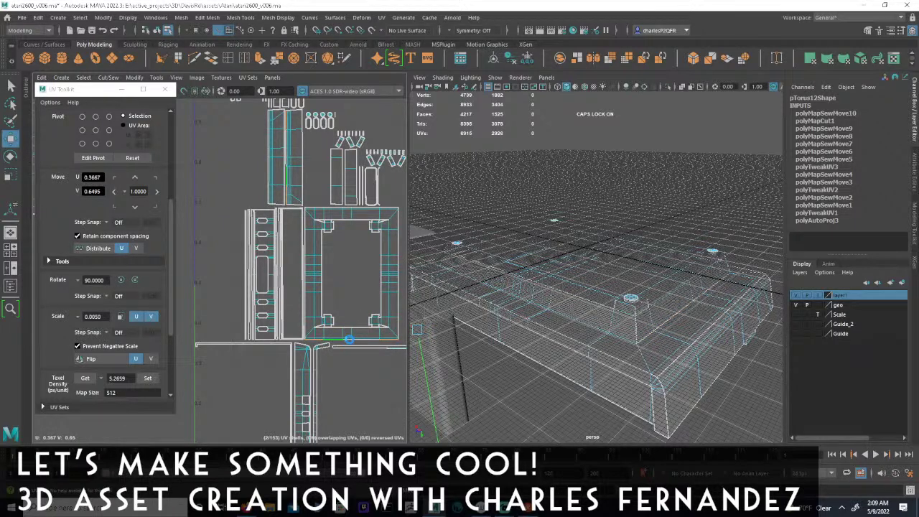
pyautogui.click(352, 341)
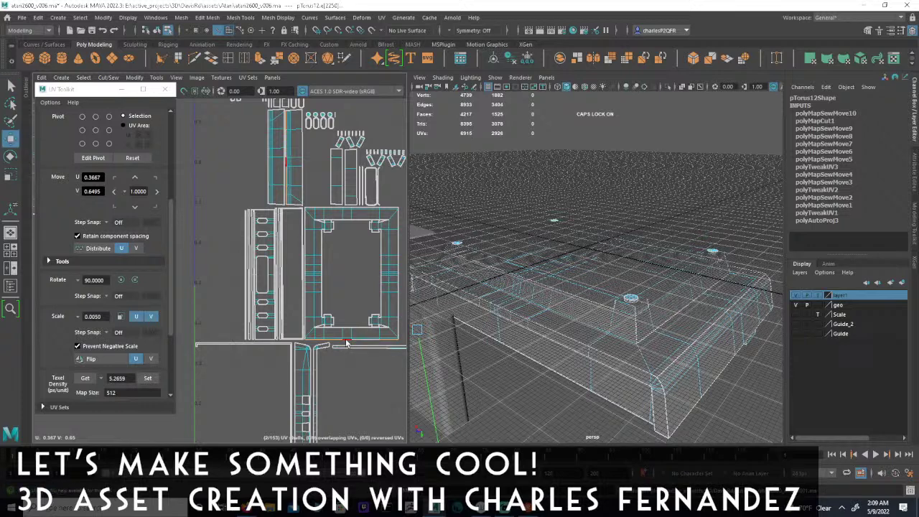
pyautogui.scroll(-5, 369, 293)
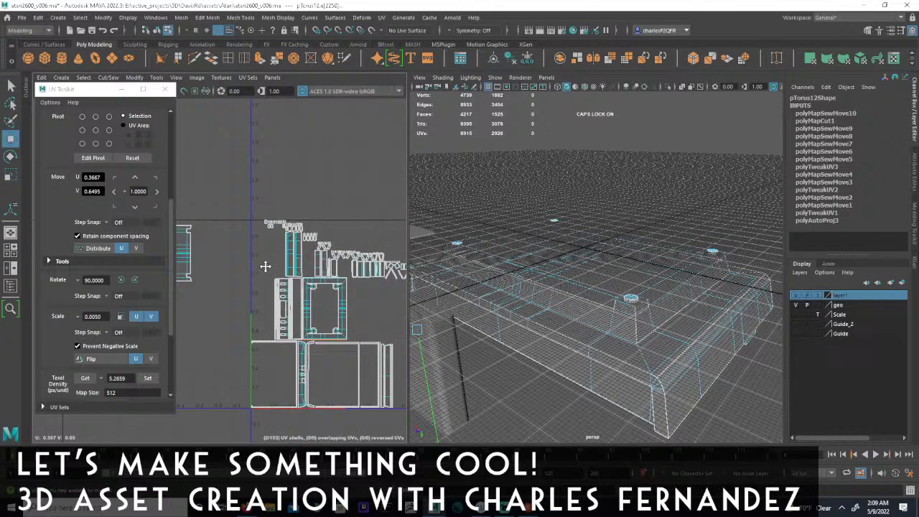
# - Select the whole frame shell with its corner feet and move it into the empty space above the other UV shells
pyautogui.click(229, 31)
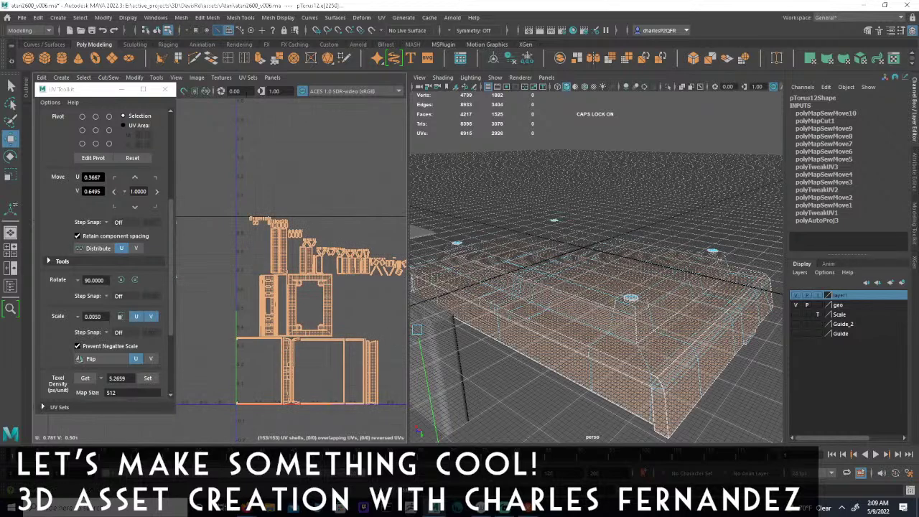
pyautogui.click(327, 302)
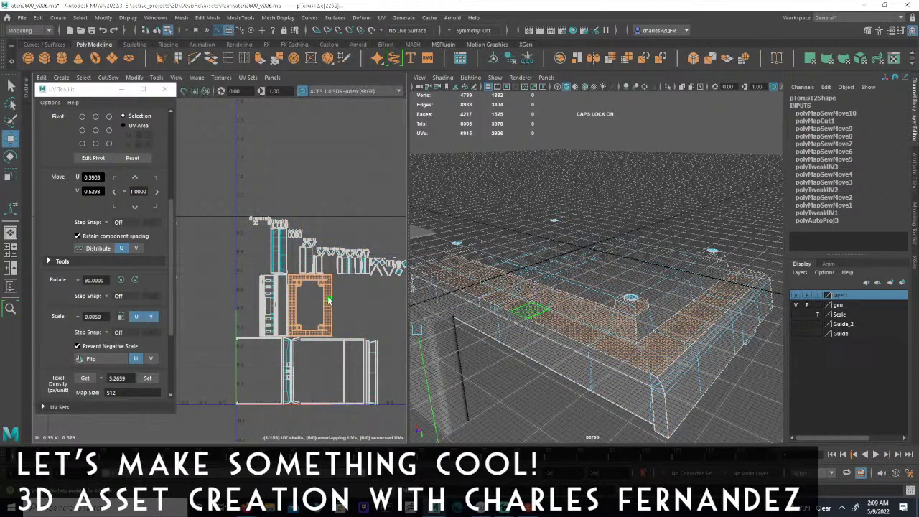
pyautogui.keyDown('alt'); pyautogui.moveTo(323, 305); pyautogui.dragTo(330, 287, button='right'); pyautogui.keyUp('alt')
pyautogui.keyDown('alt'); pyautogui.moveTo(331, 287); pyautogui.dragTo(248, 238, button='middle'); pyautogui.keyUp('alt')
pyautogui.keyDown('alt'); pyautogui.moveTo(301, 294); pyautogui.dragTo(238, 283, button='right'); pyautogui.keyUp('alt')
pyautogui.keyDown('alt'); pyautogui.moveTo(238, 283); pyautogui.dragTo(284, 293, button='middle'); pyautogui.keyUp('alt')
pyautogui.keyDown('alt'); pyautogui.moveTo(365, 340); pyautogui.dragTo(176, 318, button='right'); pyautogui.keyUp('alt')
pyautogui.scroll(-3, 169, 318)
pyautogui.keyDown('alt'); pyautogui.moveTo(292, 315); pyautogui.dragTo(286, 317, button='middle'); pyautogui.keyUp('alt')
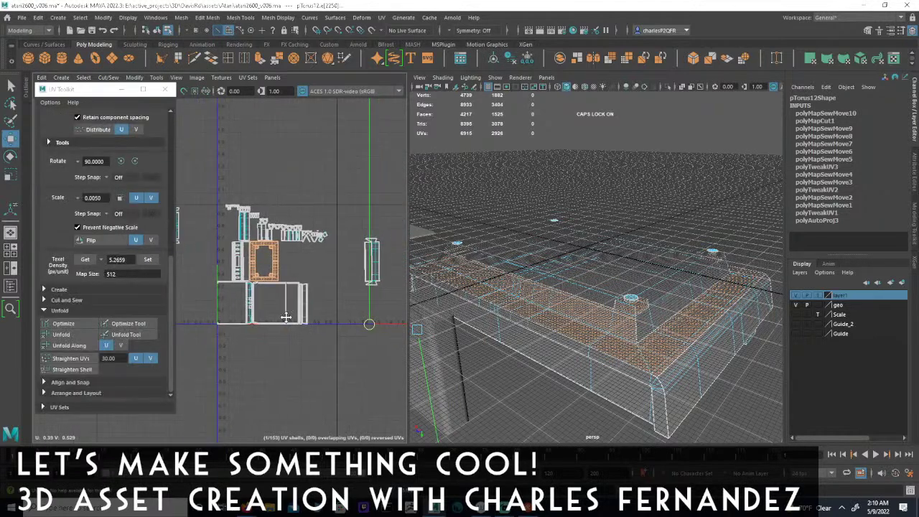
pyautogui.moveTo(370, 328); pyautogui.dragTo(403, 201)
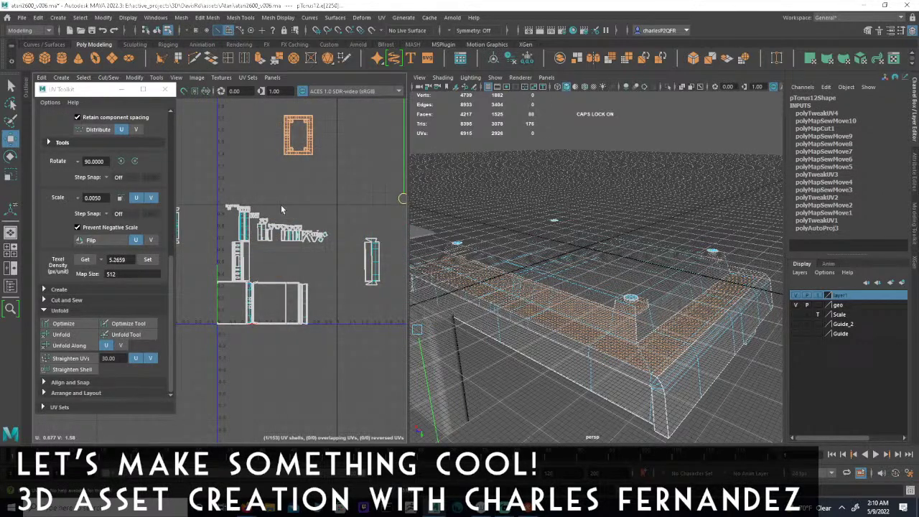
pyautogui.keyDown('alt'); pyautogui.moveTo(281, 205); pyautogui.dragTo(267, 270, button='middle'); pyautogui.keyUp('alt')
pyautogui.keyDown('alt'); pyautogui.moveTo(266, 270); pyautogui.dragTo(465, 285, button='right'); pyautogui.keyUp('alt')
pyautogui.keyDown('alt'); pyautogui.moveTo(305, 244); pyautogui.dragTo(302, 274, button='middle'); pyautogui.keyUp('alt')
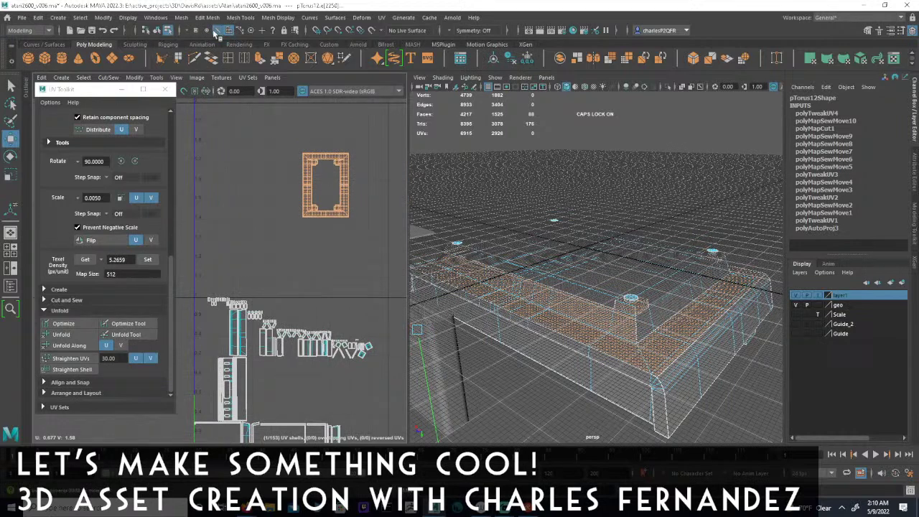
# - Select the outer border edges along the frame shell's two short sides and move and sew the adjoining wall pieces onto them
pyautogui.click(307, 268)
pyautogui.scroll(3, 298, 255)
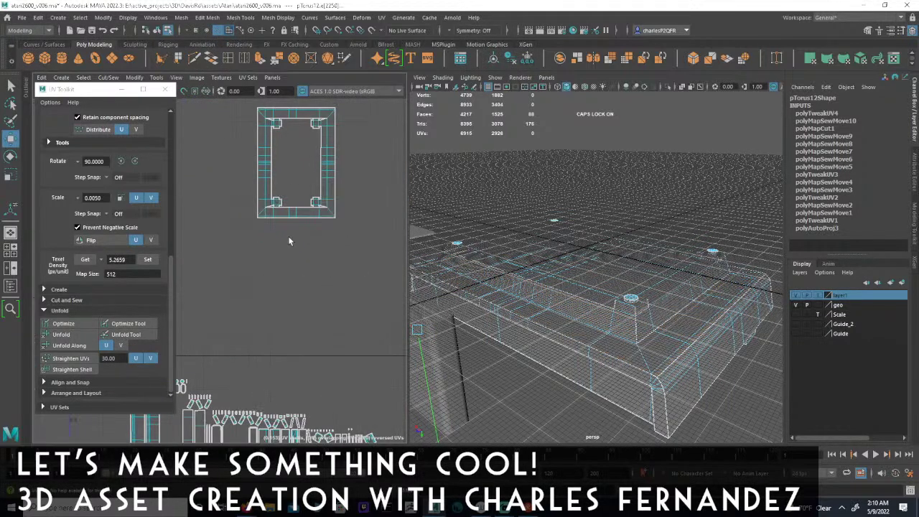
pyautogui.moveTo(332, 220); pyautogui.dragTo(333, 221)
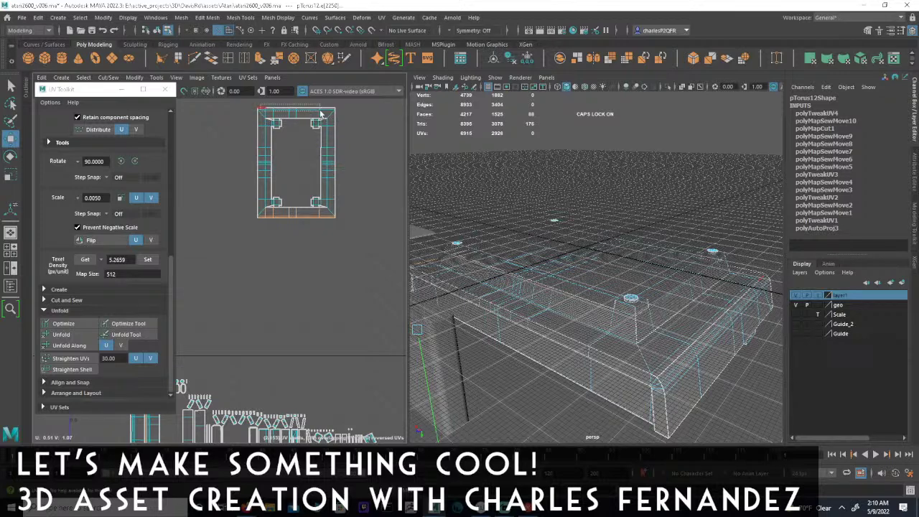
pyautogui.keyDown('shift'); pyautogui.moveTo(328, 112); pyautogui.dragTo(329, 114); pyautogui.keyUp('shift')
pyautogui.keyDown('alt'); pyautogui.moveTo(266, 219); pyautogui.dragTo(281, 219, button='middle'); pyautogui.keyUp('alt')
pyautogui.click(109, 78)
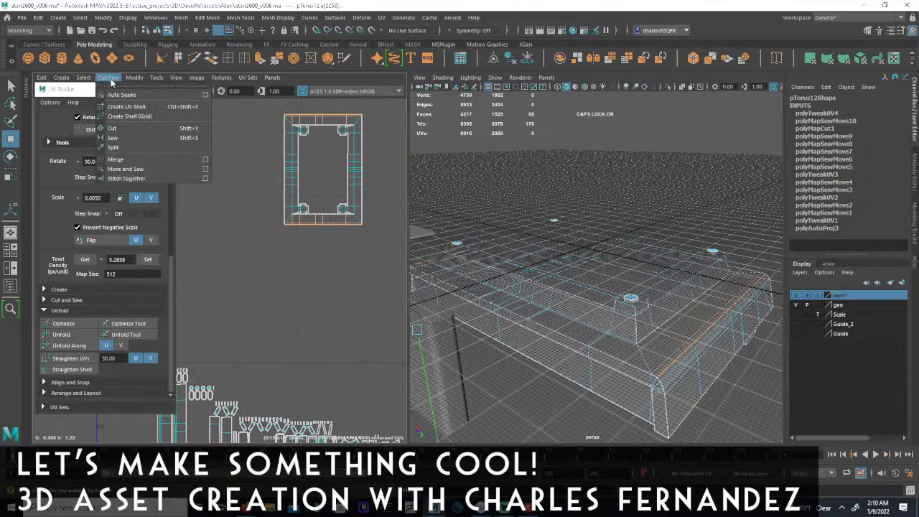
pyautogui.click(136, 178)
# - Select the outer border edges along the frame shell's two long sides and move and sew the adjoining side walls onto them
pyautogui.keyDown('alt'); pyautogui.moveTo(290, 190); pyautogui.dragTo(345, 194, button='right'); pyautogui.keyUp('alt')
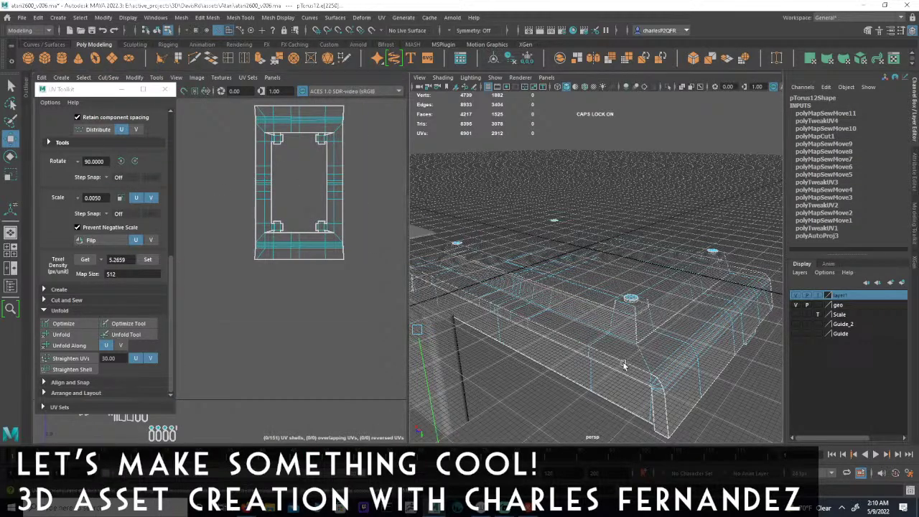
pyautogui.keyDown('alt'); pyautogui.moveTo(512, 309); pyautogui.dragTo(645, 313); pyautogui.keyUp('alt')
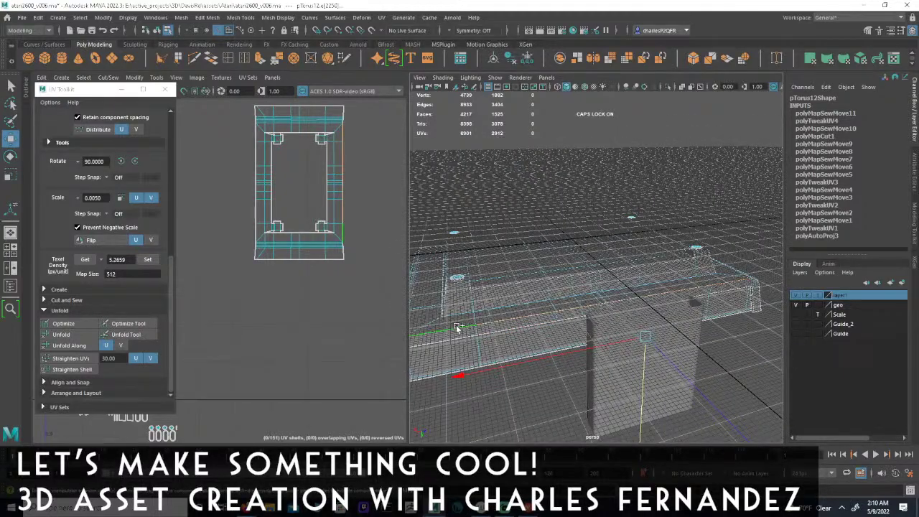
pyautogui.keyDown('alt'); pyautogui.moveTo(594, 290); pyautogui.dragTo(474, 334); pyautogui.keyUp('alt')
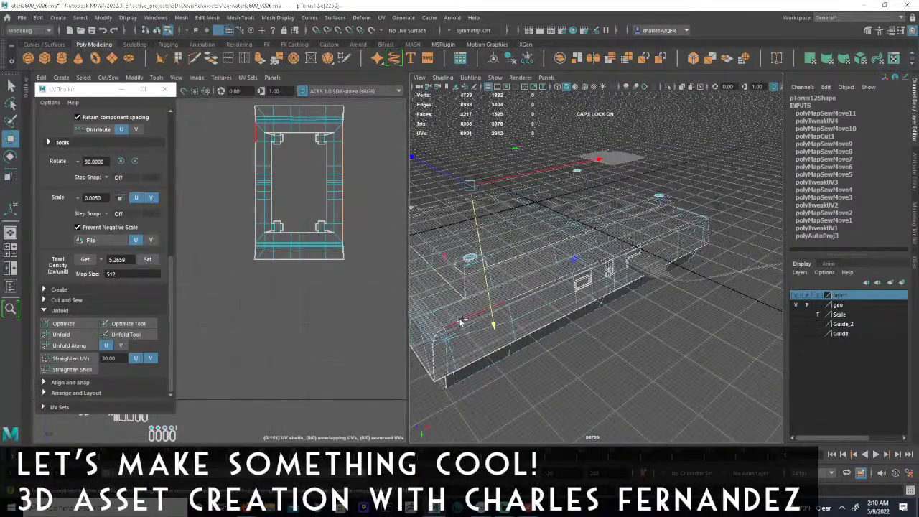
pyautogui.keyDown('alt'); pyautogui.moveTo(609, 268); pyautogui.dragTo(556, 269); pyautogui.keyUp('alt')
pyautogui.keyDown('alt'); pyautogui.moveTo(556, 269); pyautogui.dragTo(477, 261, button='middle'); pyautogui.keyUp('alt')
pyautogui.keyDown('alt'); pyautogui.moveTo(477, 261); pyautogui.dragTo(567, 286, button='right'); pyautogui.keyUp('alt')
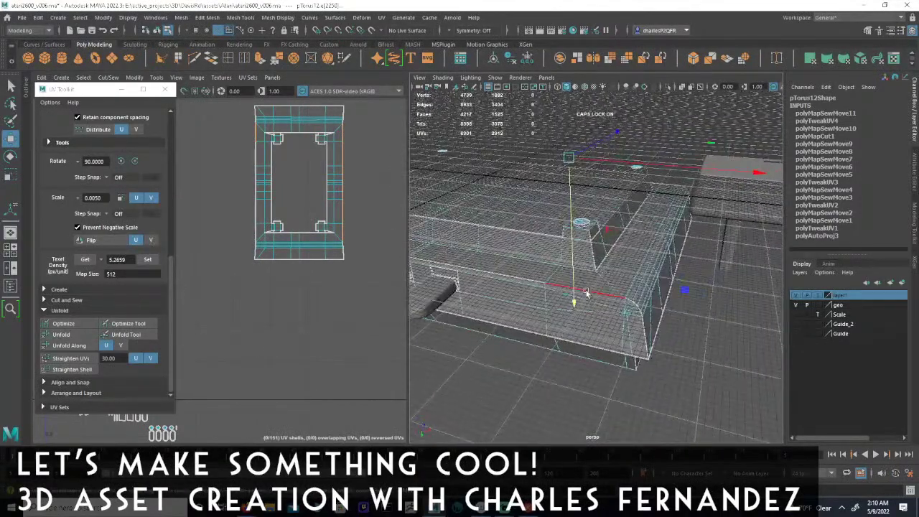
pyautogui.keyDown('shift'); pyautogui.doubleClick(594, 293); pyautogui.keyUp('shift')
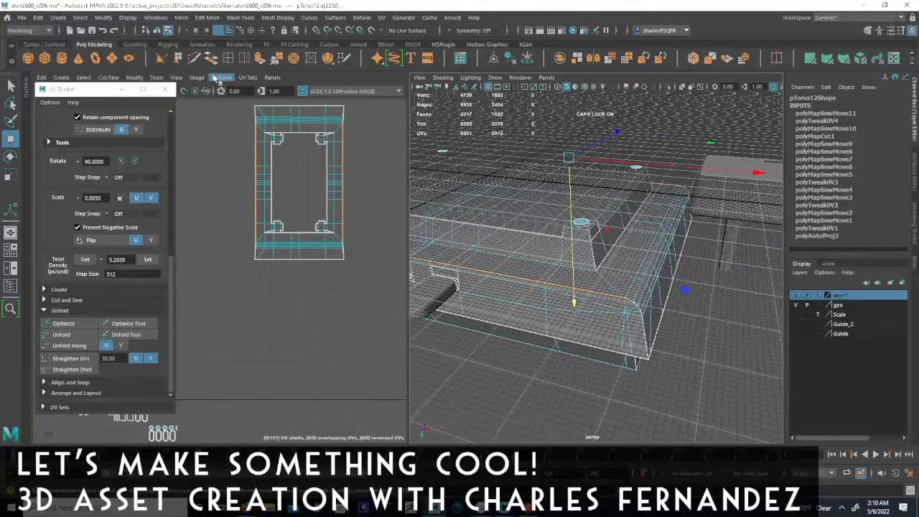
pyautogui.click(108, 76)
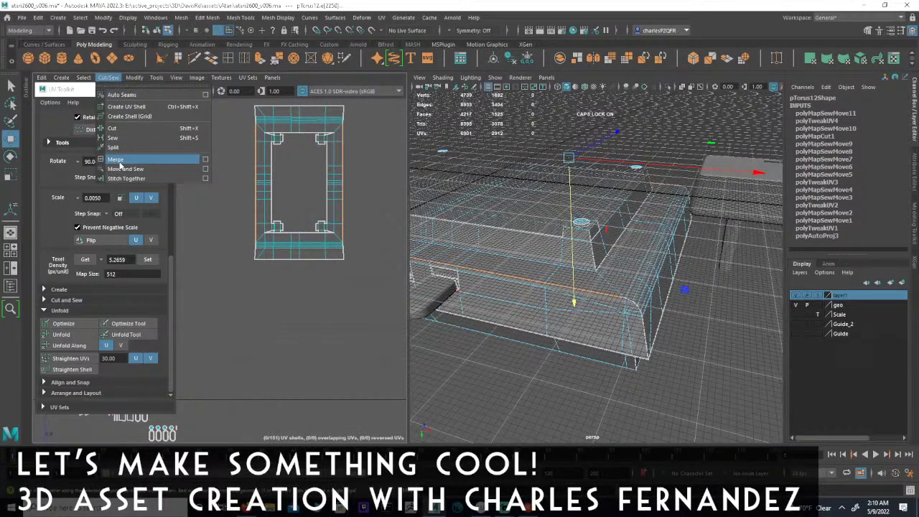
pyautogui.click(126, 169)
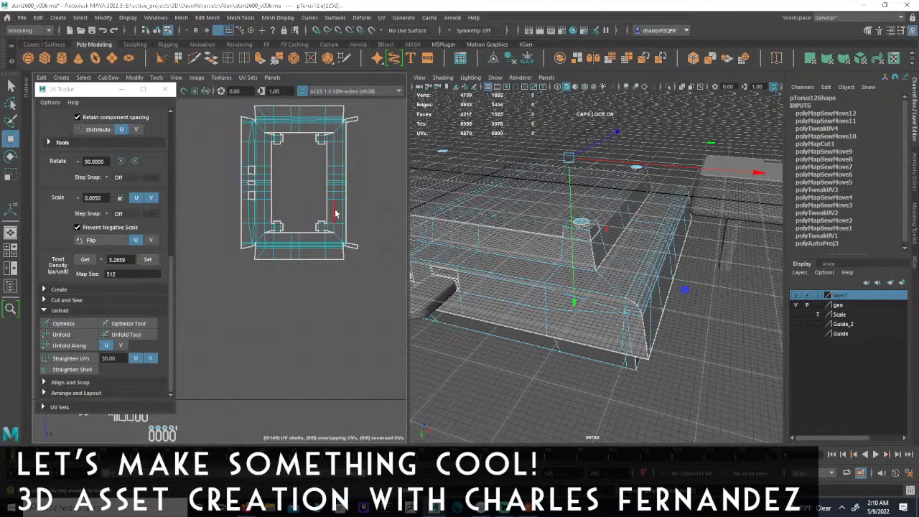
# - Select the edges around the three port openings in the long side wall and move and sew them in two passes
pyautogui.scroll(5, 305, 215)
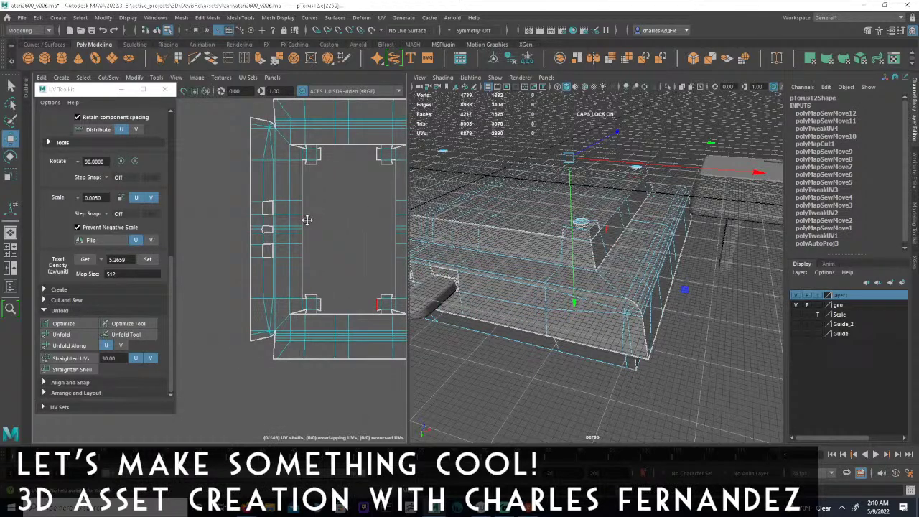
pyautogui.moveTo(256, 185); pyautogui.dragTo(287, 282)
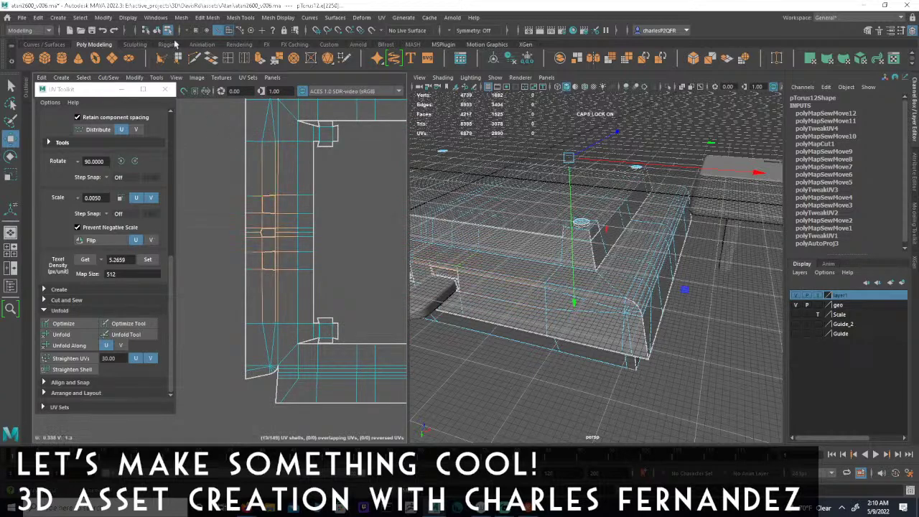
pyautogui.click(108, 77)
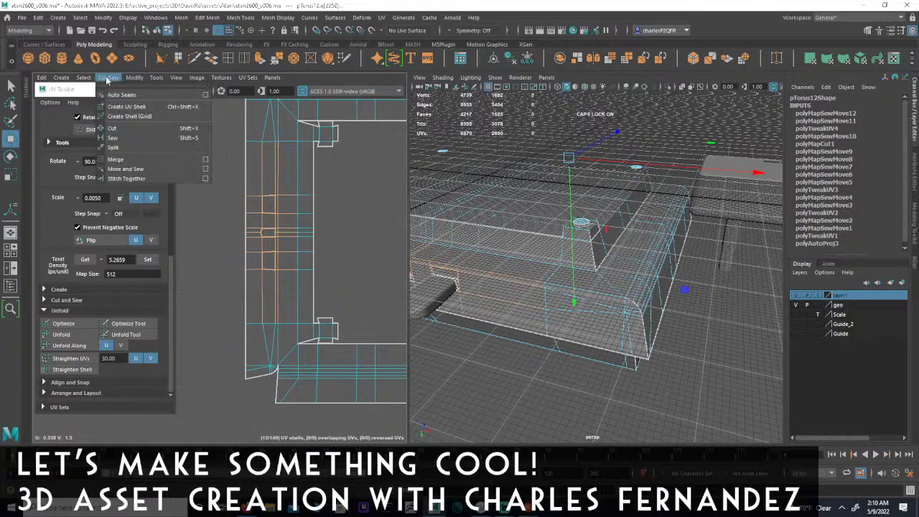
pyautogui.click(115, 169)
pyautogui.moveTo(255, 185); pyautogui.dragTo(286, 270)
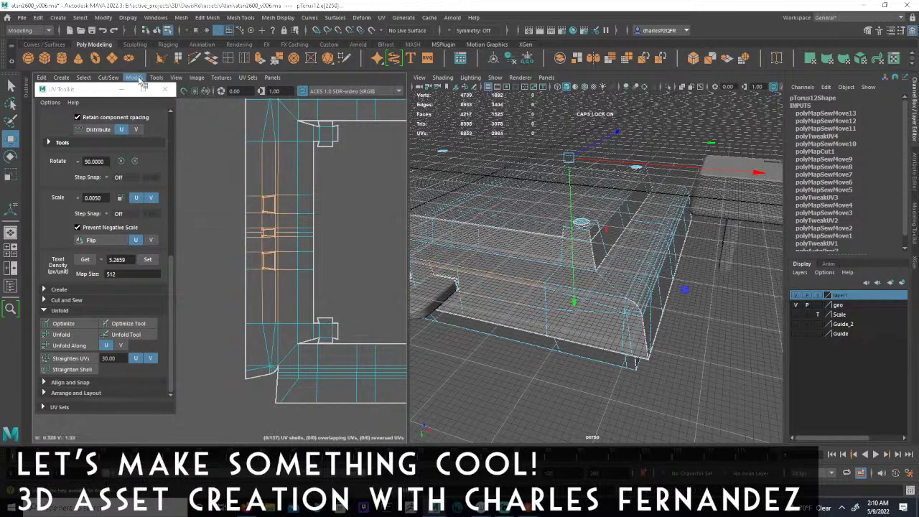
pyautogui.click(108, 77)
pyautogui.click(115, 171)
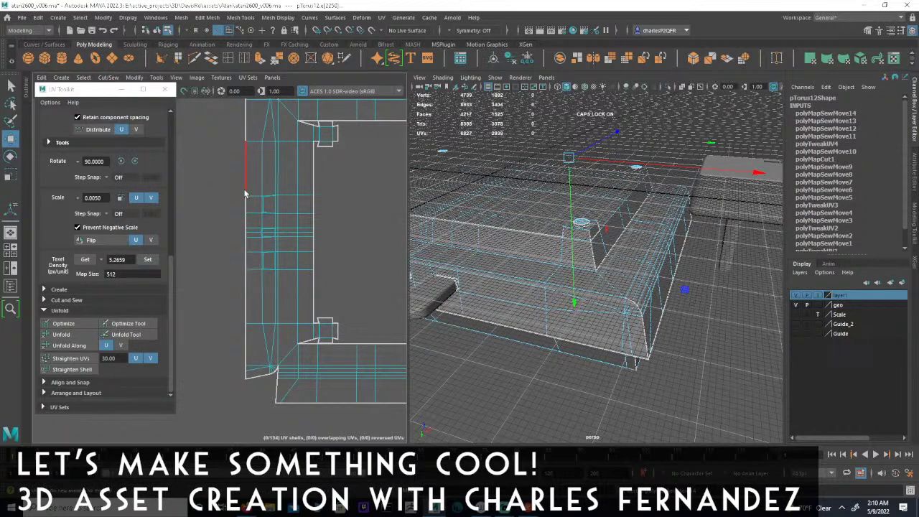
# - Try unfolding all the UV shells, and undo back to before the port openings were sewn
pyautogui.scroll(4, 308, 206)
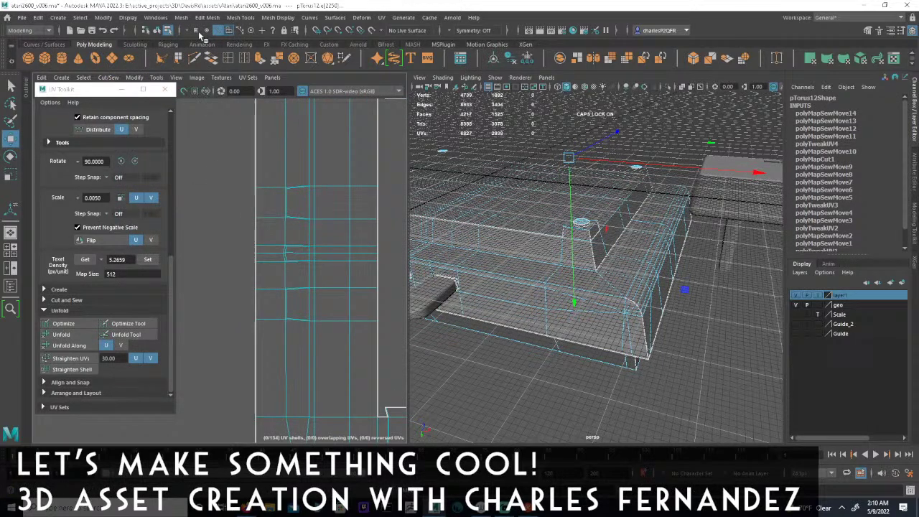
pyautogui.click(229, 31)
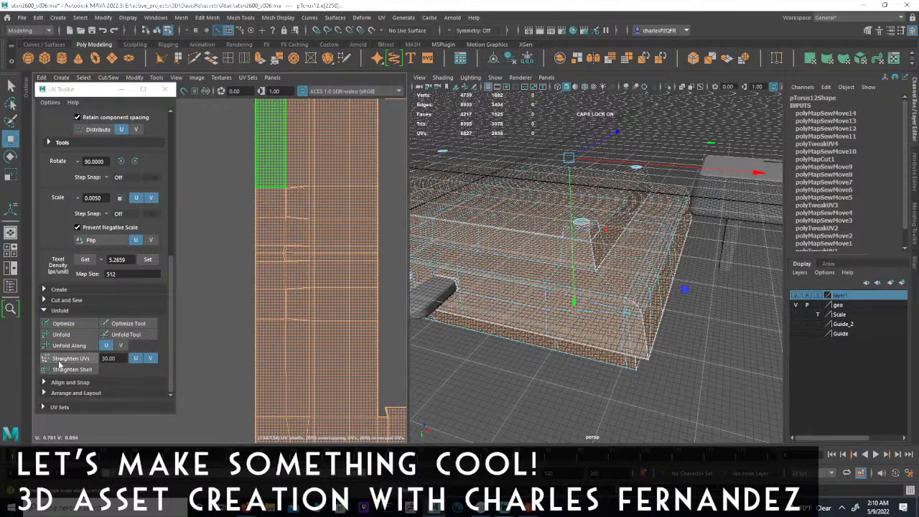
pyautogui.click(61, 335)
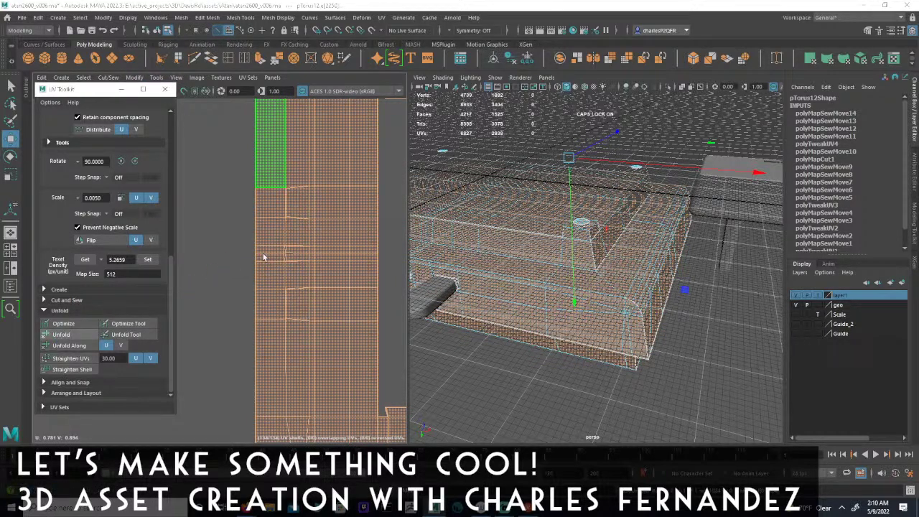
pyautogui.scroll(-4, 302, 241)
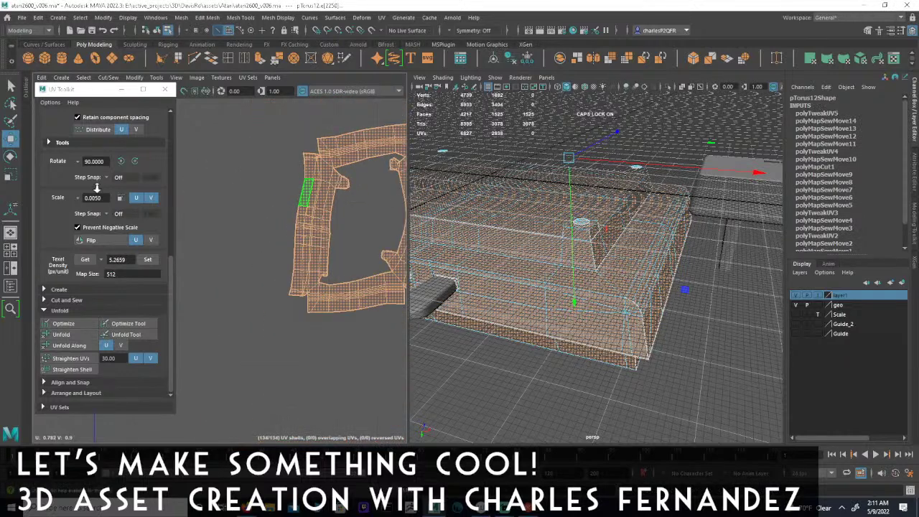
pyautogui.hotkey('ctrl', 'z')
pyautogui.hotkey('ctrl', 'z')
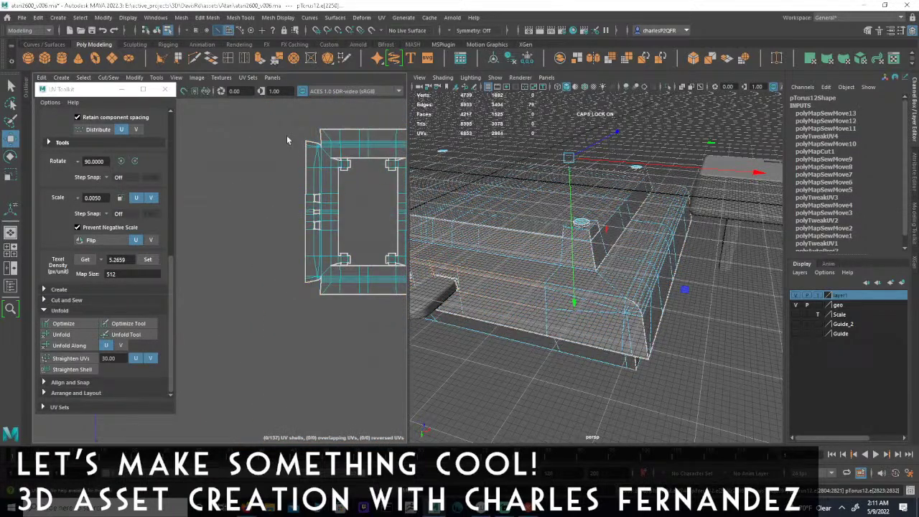
pyautogui.hotkey('ctrl', 'z')
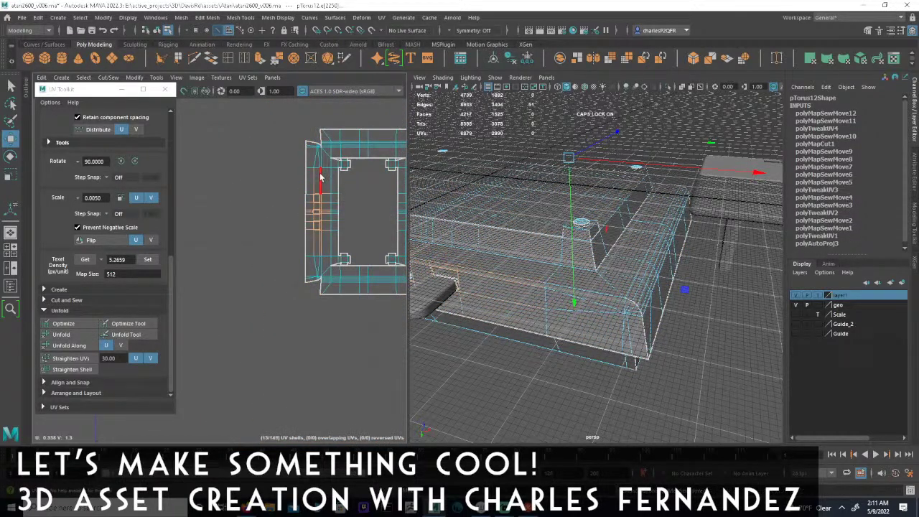
# - Select the whole frame shell with its attached side walls, try Unfold on it, and undo the result
pyautogui.keyDown('alt'); pyautogui.moveTo(300, 218); pyautogui.dragTo(556, 226, button='right'); pyautogui.keyUp('alt')
pyautogui.keyDown('alt'); pyautogui.moveTo(322, 224); pyautogui.dragTo(269, 242, button='middle'); pyautogui.keyUp('alt')
pyautogui.keyDown('alt'); pyautogui.moveTo(269, 242); pyautogui.dragTo(260, 222, button='right'); pyautogui.keyUp('alt')
pyautogui.doubleClick(323, 211)
pyautogui.keyDown('alt'); pyautogui.moveTo(277, 215); pyautogui.dragTo(313, 215, button='middle'); pyautogui.keyUp('alt')
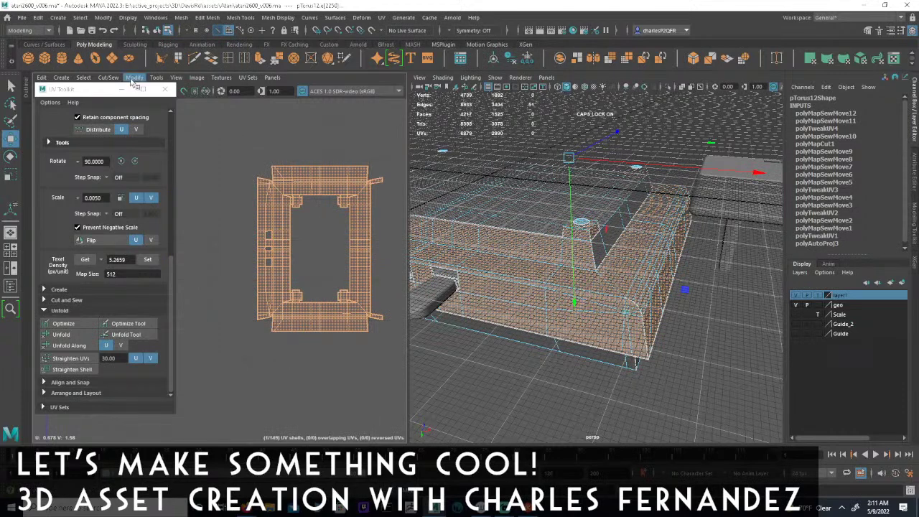
pyautogui.click(134, 77)
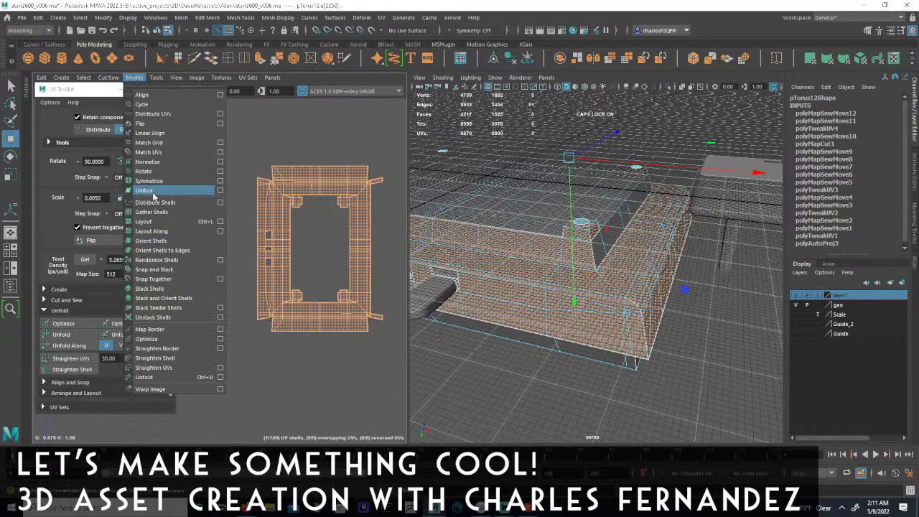
pyautogui.click(147, 142)
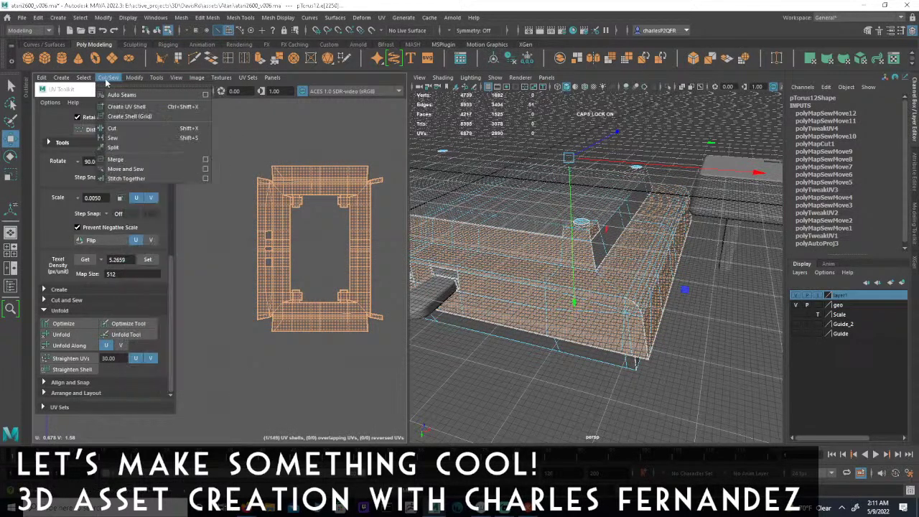
pyautogui.click(68, 335)
pyautogui.hotkey('ctrl', 'z')
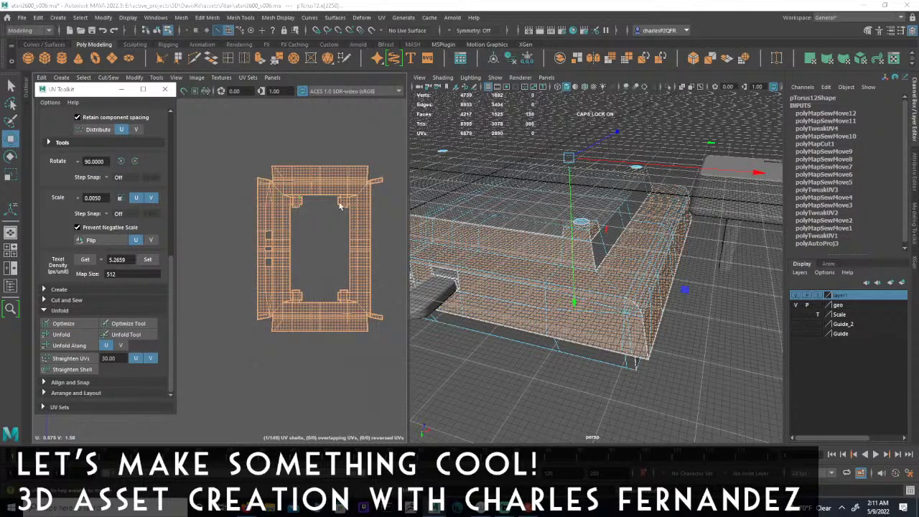
# - Examine the frame shell's layout and the remaining long shells around the switch panel in the UV layout
pyautogui.scroll(3, 311, 260)
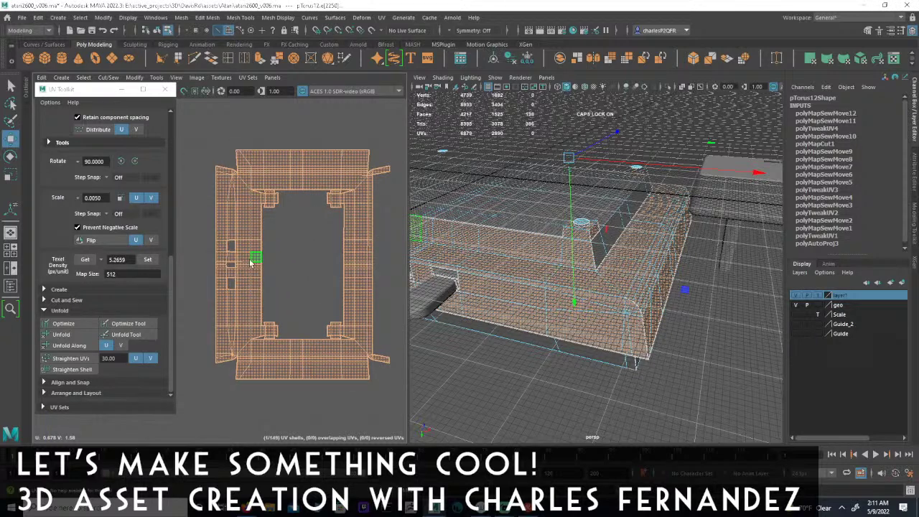
pyautogui.scroll(-4, 277, 264)
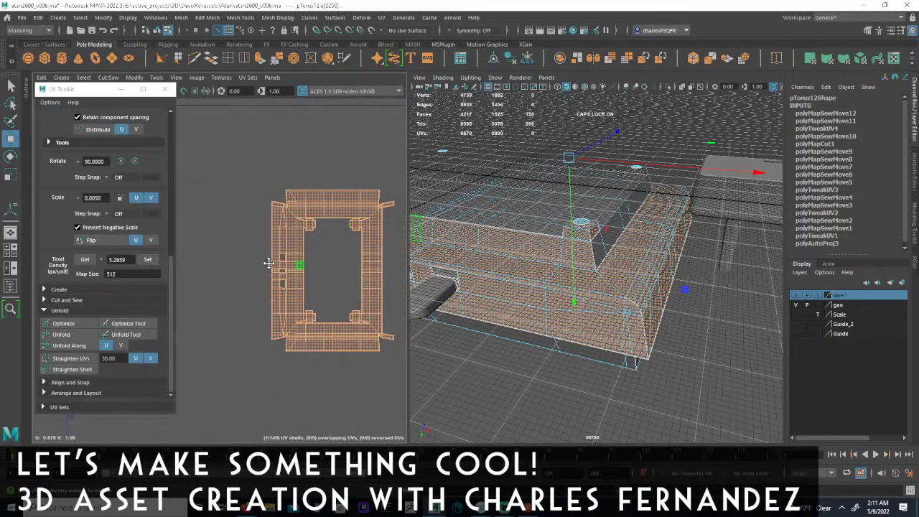
pyautogui.keyDown('alt'); pyautogui.moveTo(186, 283); pyautogui.dragTo(125, 273, button='right'); pyautogui.keyUp('alt')
pyautogui.keyDown('alt'); pyautogui.moveTo(372, 279); pyautogui.dragTo(380, 204, button='middle'); pyautogui.keyUp('alt')
pyautogui.keyDown('alt'); pyautogui.moveTo(326, 352); pyautogui.dragTo(372, 230, button='middle'); pyautogui.keyUp('alt')
pyautogui.keyDown('alt'); pyautogui.moveTo(345, 277); pyautogui.dragTo(392, 281, button='right'); pyautogui.keyUp('alt')
pyautogui.keyDown('alt'); pyautogui.moveTo(352, 286); pyautogui.dragTo(388, 245, button='middle'); pyautogui.keyUp('alt')
pyautogui.keyDown('alt'); pyautogui.moveTo(388, 245); pyautogui.dragTo(513, 249, button='right'); pyautogui.keyUp('alt')
pyautogui.keyDown('alt'); pyautogui.moveTo(377, 275); pyautogui.dragTo(382, 256, button='middle'); pyautogui.keyUp('alt')
pyautogui.scroll(2, 342, 247)
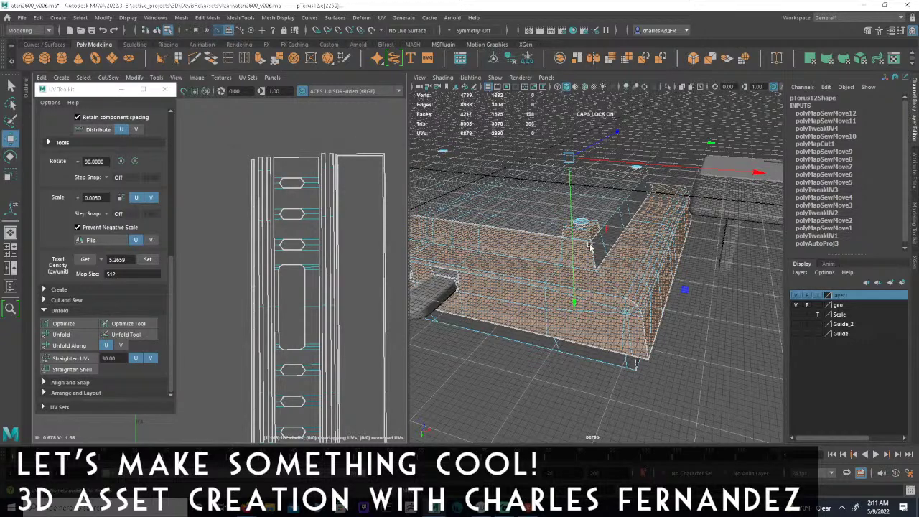
# - Move and sew the adjoining strips onto the plain rectangular shell's border beside the switch panel, and select the enlarged shell's outer border
pyautogui.click(218, 31)
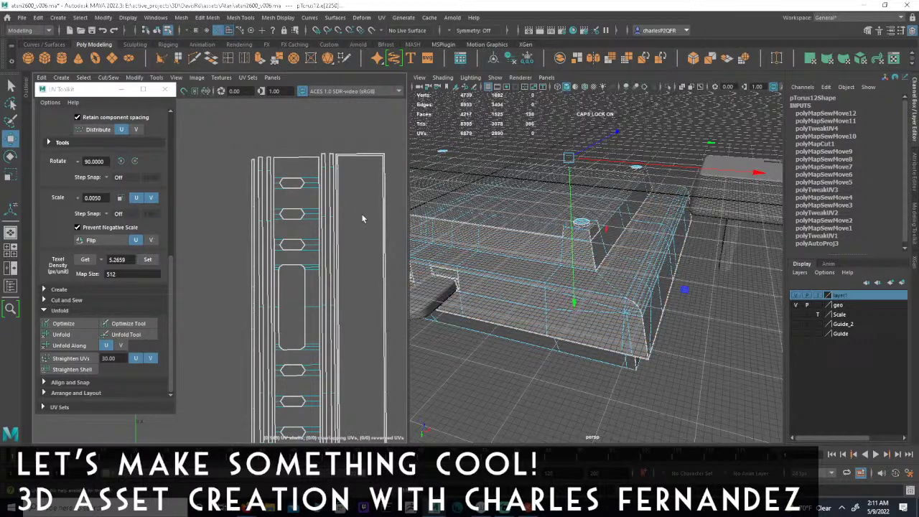
pyautogui.click(345, 158)
pyautogui.keyDown('alt'); pyautogui.moveTo(342, 276); pyautogui.dragTo(315, 230, button='middle'); pyautogui.keyUp('alt')
pyautogui.keyDown('alt'); pyautogui.moveTo(553, 238); pyautogui.dragTo(527, 120); pyautogui.keyUp('alt')
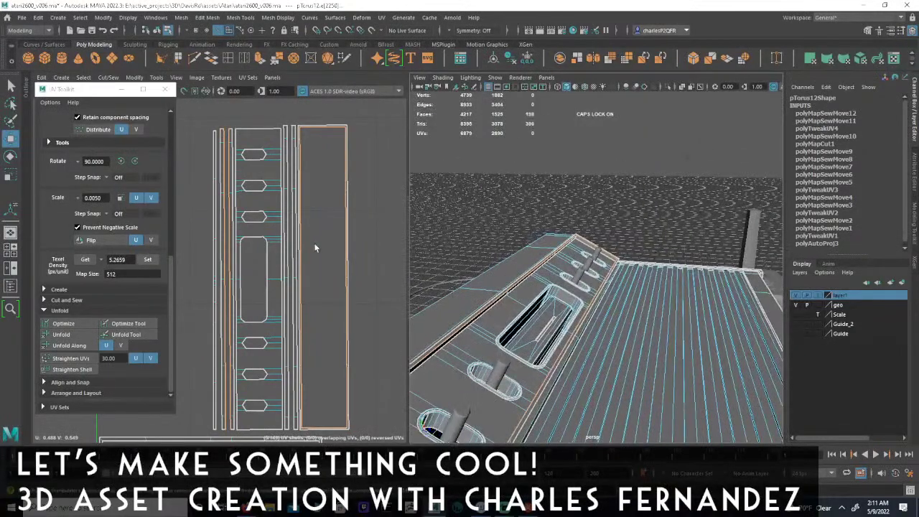
pyautogui.keyDown('alt'); pyautogui.moveTo(318, 216); pyautogui.dragTo(361, 213, button='right'); pyautogui.keyUp('alt')
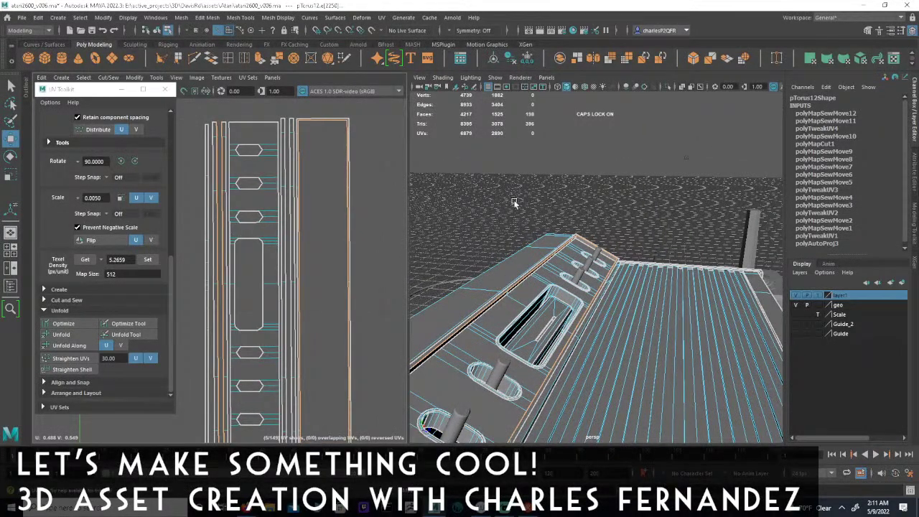
pyautogui.keyDown('alt'); pyautogui.moveTo(603, 278); pyautogui.dragTo(586, 279); pyautogui.keyUp('alt')
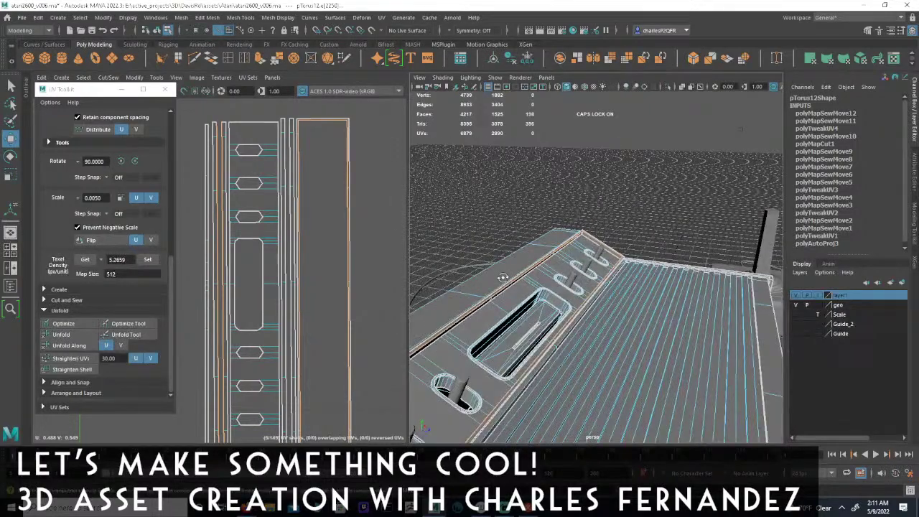
pyautogui.keyDown('alt'); pyautogui.moveTo(502, 278); pyautogui.dragTo(453, 250); pyautogui.keyUp('alt')
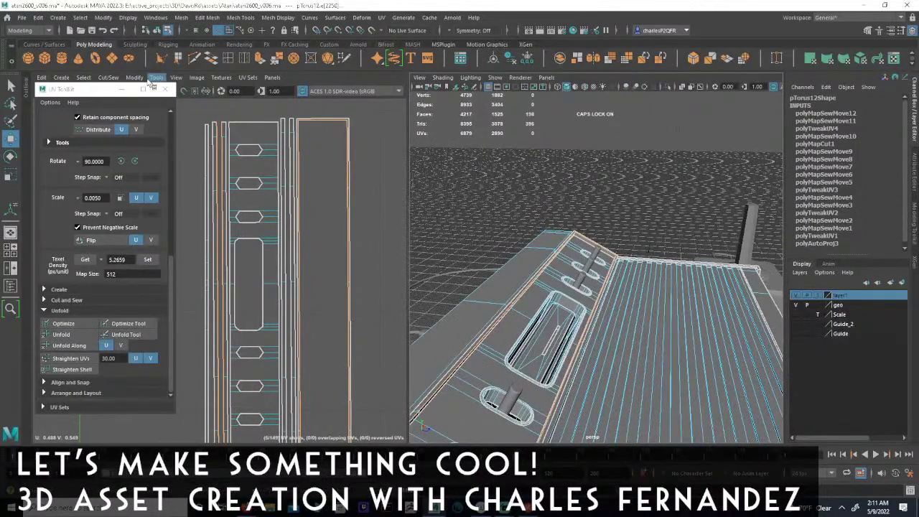
pyautogui.click(109, 77)
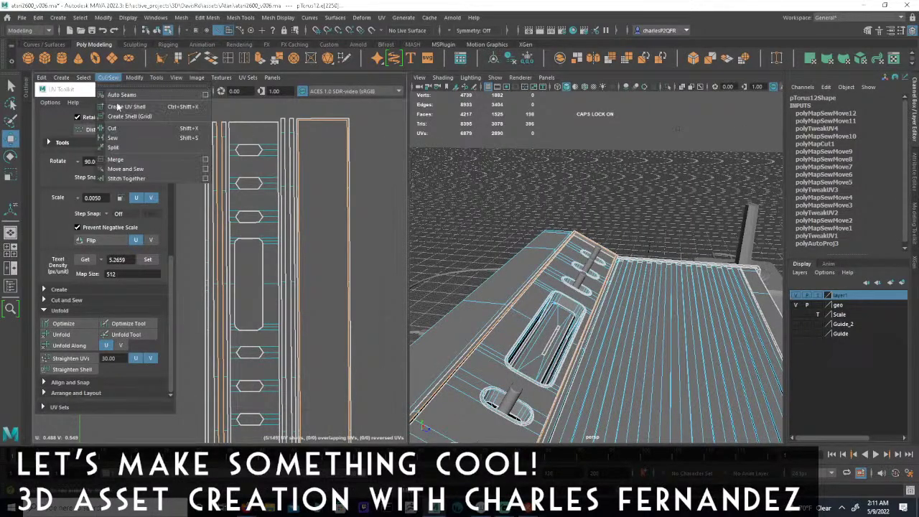
pyautogui.click(126, 169)
pyautogui.doubleClick(314, 121)
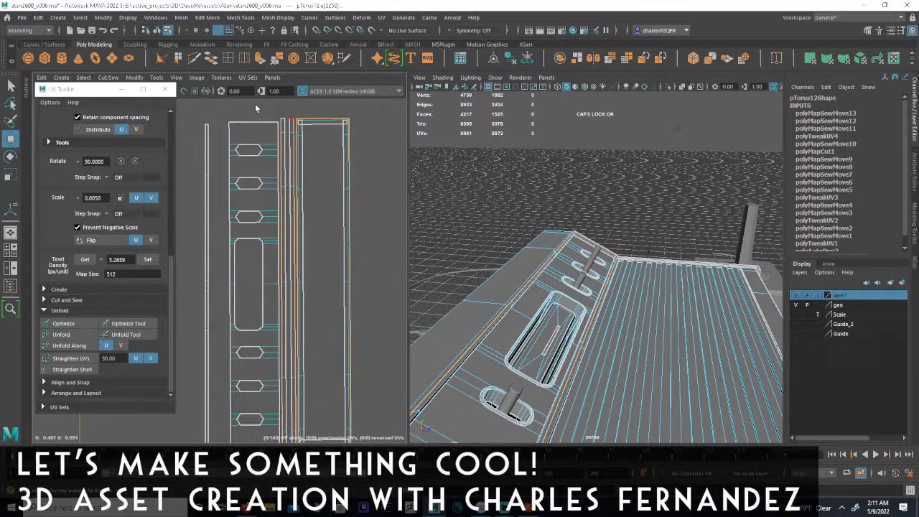
# - Move and sew the adjoining strips onto the selected outer border of the plain rectangular shell
pyautogui.click(114, 84)
pyautogui.click(126, 168)
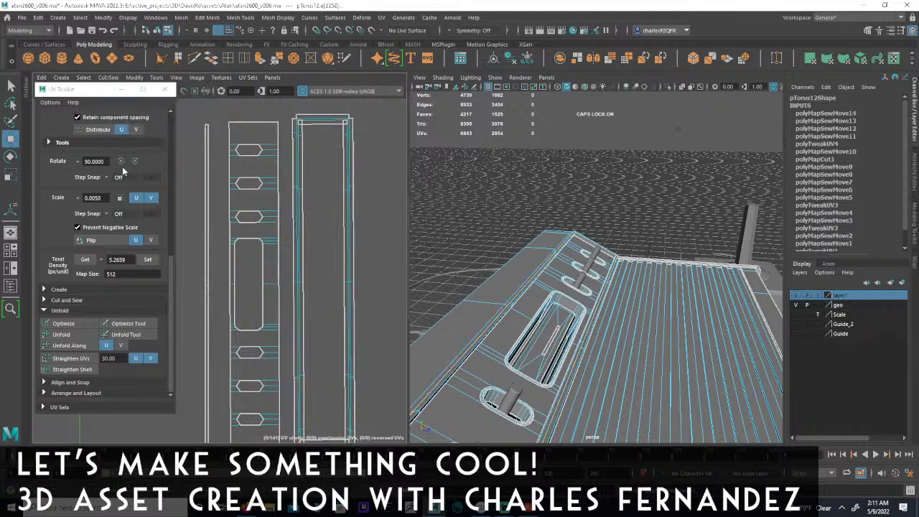
# - Select the split edges at the inner corners of the long ring-shaped shell and move and sew them together
pyautogui.doubleClick(299, 123)
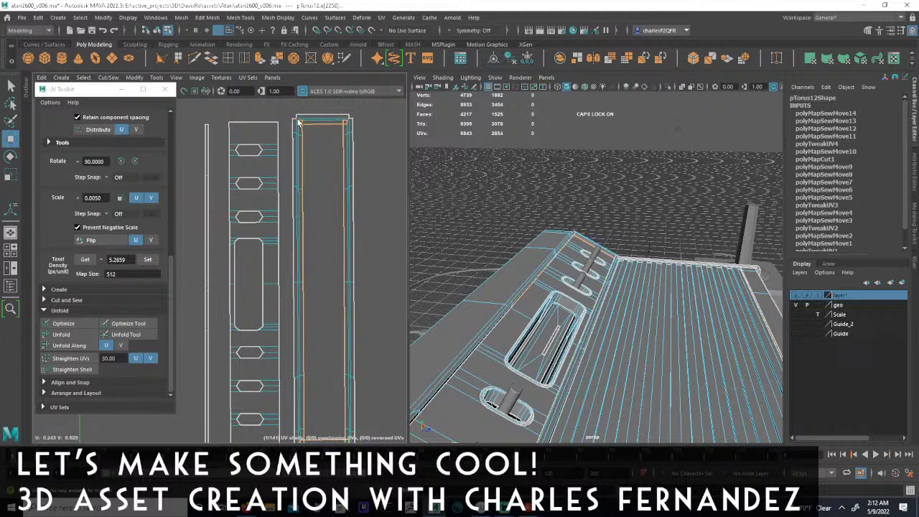
pyautogui.hotkey('shift', 'x')
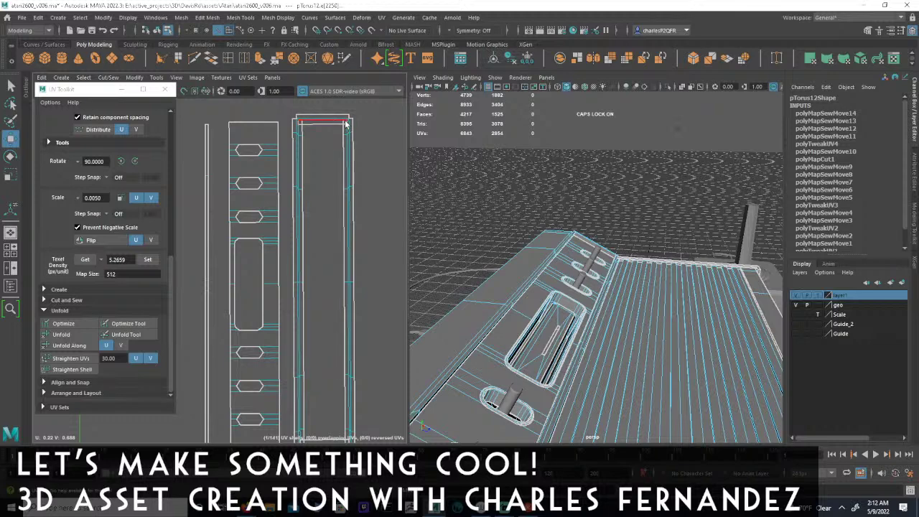
pyautogui.keyDown('alt'); pyautogui.moveTo(345, 192); pyautogui.dragTo(359, 283, button='middle'); pyautogui.keyUp('alt')
pyautogui.scroll(5, 316, 241)
pyautogui.keyDown('alt'); pyautogui.moveTo(359, 283); pyautogui.dragTo(273, 320, button='right'); pyautogui.keyUp('alt')
pyautogui.keyDown('alt'); pyautogui.moveTo(273, 320); pyautogui.dragTo(289, 122, button='middle'); pyautogui.keyUp('alt')
pyautogui.keyDown('alt'); pyautogui.moveTo(313, 323); pyautogui.dragTo(293, 165, button='middle'); pyautogui.keyUp('alt')
pyautogui.keyDown('alt'); pyautogui.moveTo(294, 165); pyautogui.dragTo(443, 272, button='right'); pyautogui.keyUp('alt')
pyautogui.scroll(2, 316, 266)
pyautogui.click(313, 265)
pyautogui.click(316, 263)
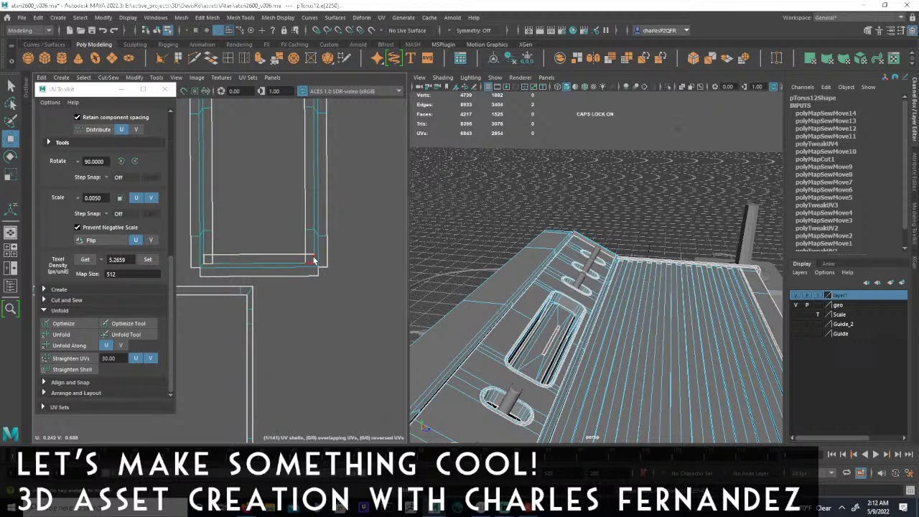
pyautogui.click(313, 262)
pyautogui.click(107, 77)
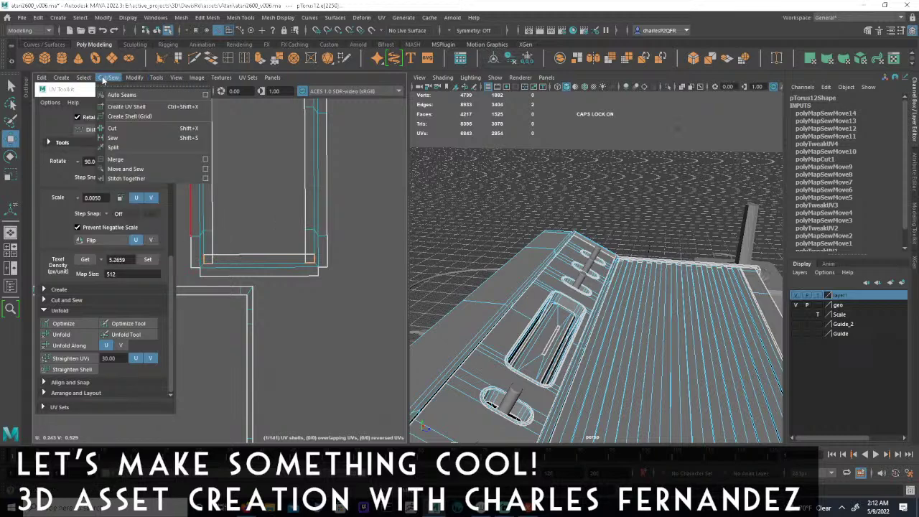
pyautogui.moveTo(81, 77)
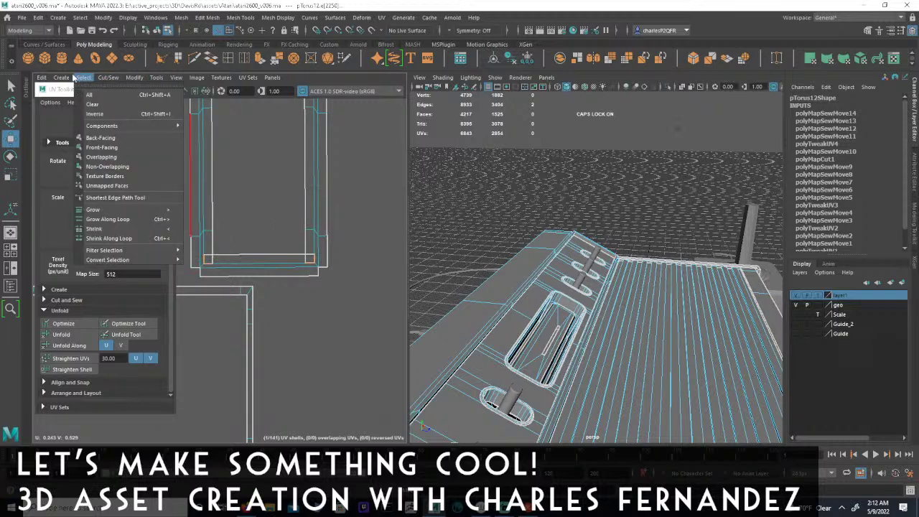
pyautogui.click(196, 168)
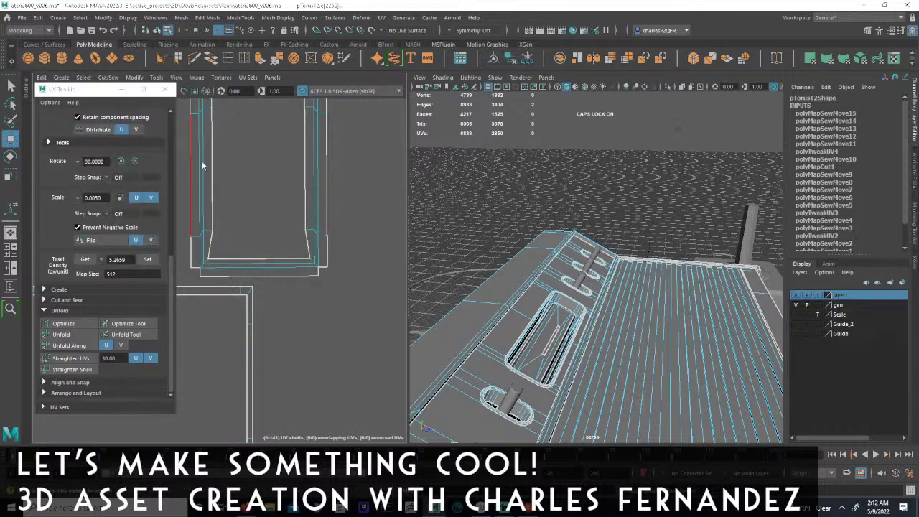
# - Select the whole ring-shaped shell beside the switch panel, try Unfold on it, and undo the result
pyautogui.click(228, 32)
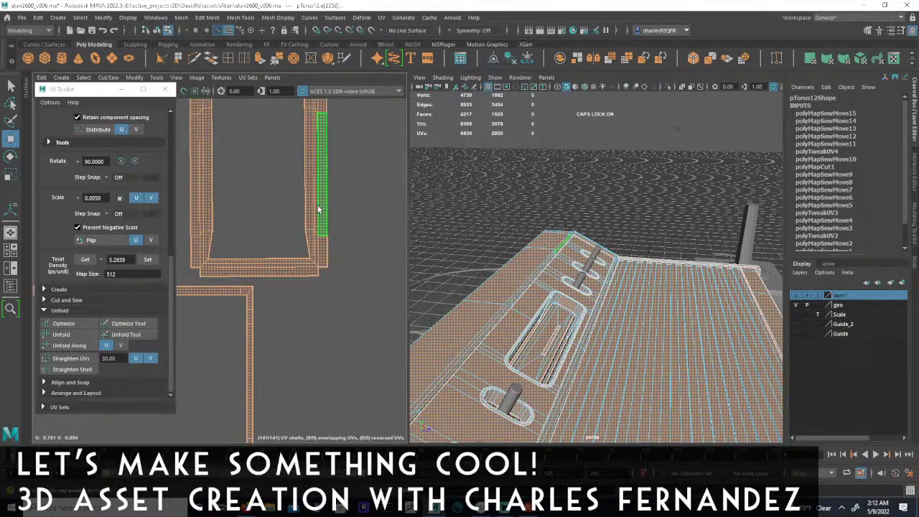
pyautogui.doubleClick(318, 205)
pyautogui.click(58, 337)
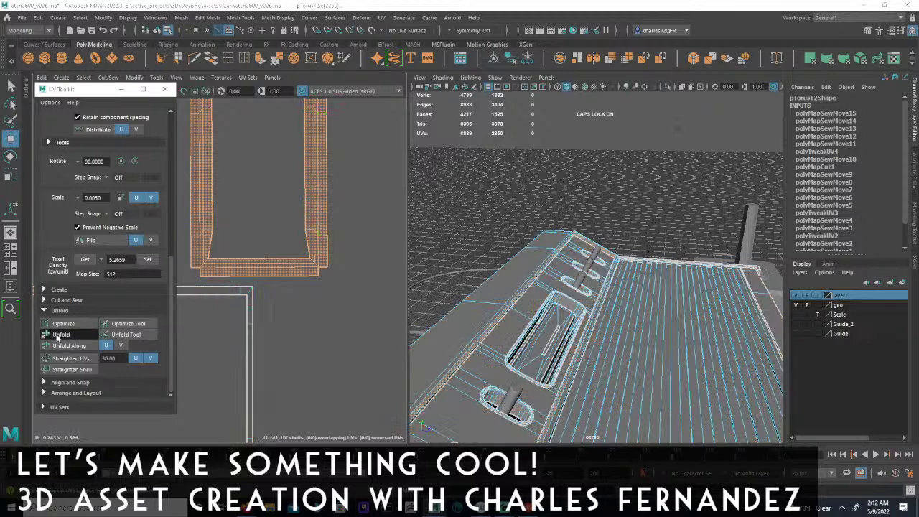
pyautogui.keyDown('alt'); pyautogui.moveTo(301, 210); pyautogui.dragTo(352, 267, button='middle'); pyautogui.keyUp('alt')
pyautogui.keyDown('alt'); pyautogui.moveTo(353, 266); pyautogui.dragTo(330, 168, button='right'); pyautogui.keyUp('alt')
pyautogui.keyDown('alt'); pyautogui.moveTo(330, 167); pyautogui.dragTo(325, 177, button='middle'); pyautogui.keyUp('alt')
pyautogui.scroll(-3, 325, 176)
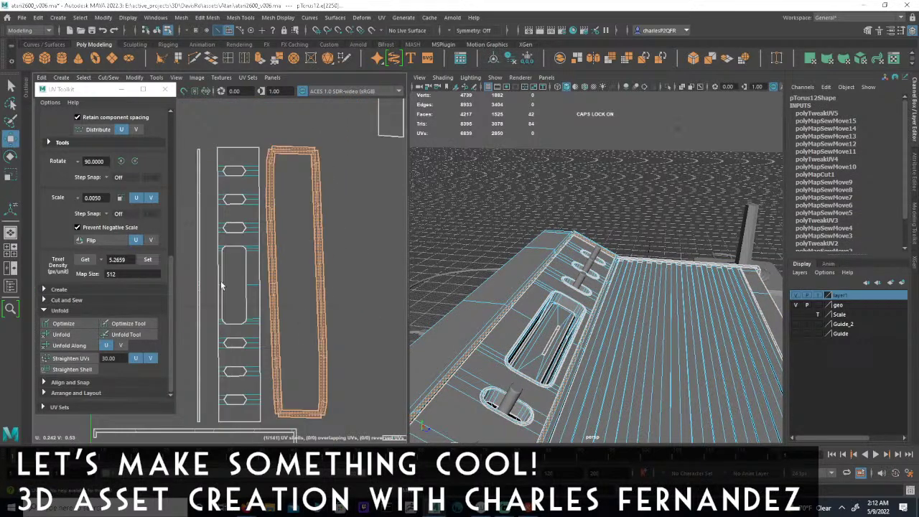
pyautogui.hotkey('ctrl', 'z')
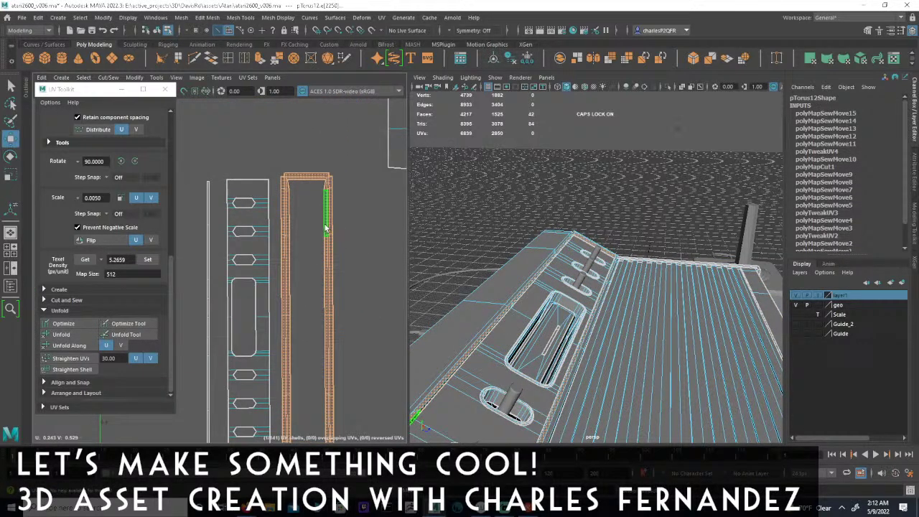
# - Enlarge the UV layout, select the ring-shaped shell's UVs, try straightening its inner borders, and undo the last change
pyautogui.click(334, 190)
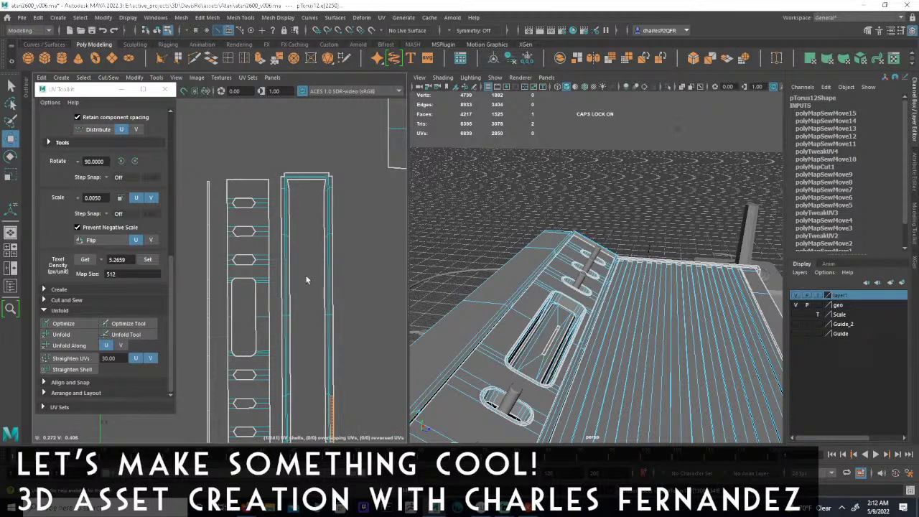
pyautogui.keyDown('alt'); pyautogui.moveTo(311, 275); pyautogui.dragTo(311, 208, button='middle'); pyautogui.keyUp('alt')
pyautogui.scroll(2, 304, 253)
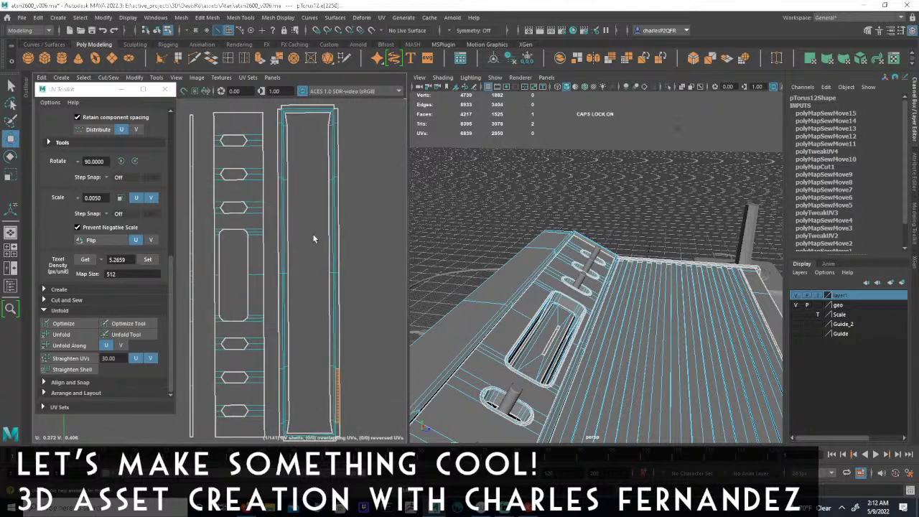
pyautogui.click(207, 31)
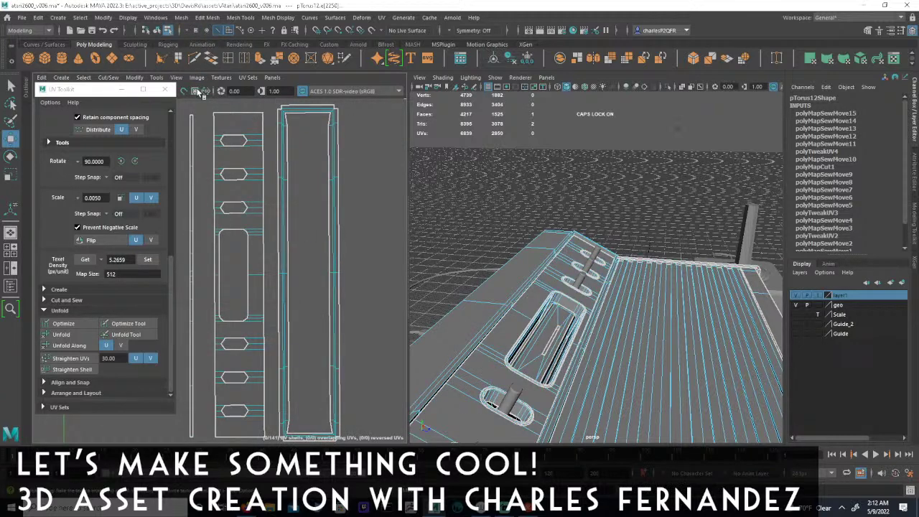
pyautogui.click(207, 31)
pyautogui.click(208, 31)
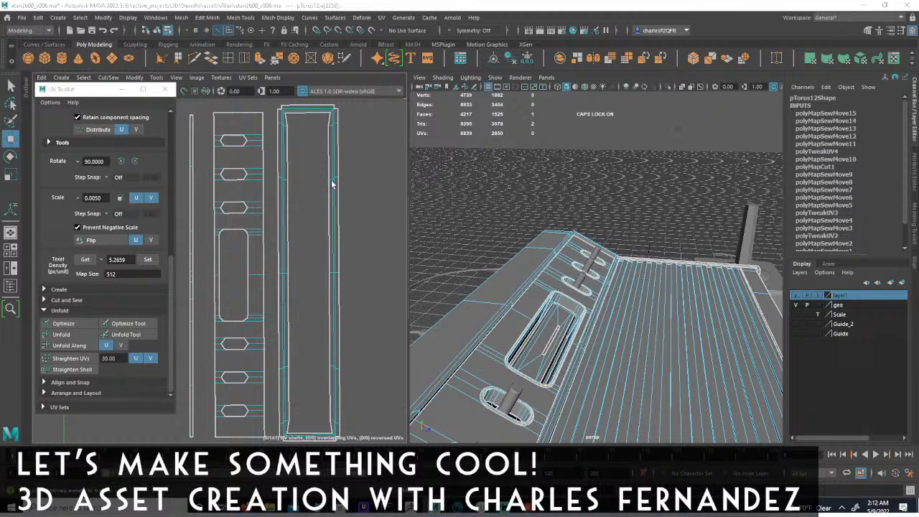
pyautogui.press('space')
pyautogui.keyDown('alt'); pyautogui.moveTo(418, 260); pyautogui.dragTo(97, 262, button='right'); pyautogui.keyUp('alt')
pyautogui.keyDown('alt'); pyautogui.moveTo(425, 259); pyautogui.dragTo(372, 220, button='middle'); pyautogui.keyUp('alt')
pyautogui.click(208, 31)
pyautogui.moveTo(441, 112); pyautogui.dragTo(484, 373)
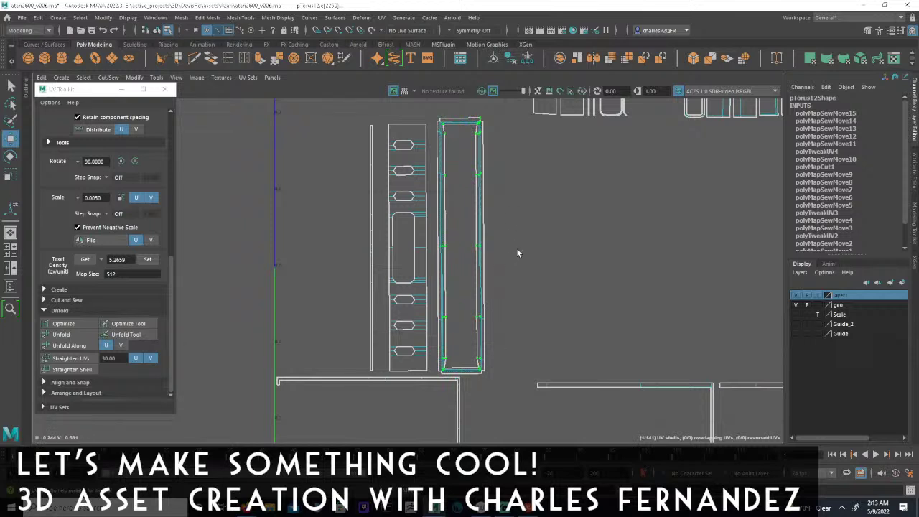
pyautogui.scroll(1, 592, 256)
pyautogui.keyDown('alt'); pyautogui.moveTo(476, 178); pyautogui.dragTo(468, 205, button='middle'); pyautogui.keyUp('alt')
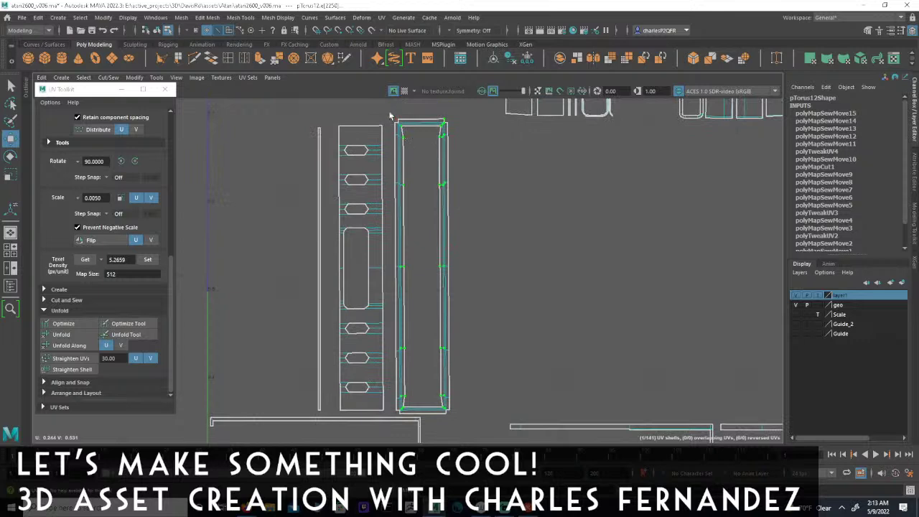
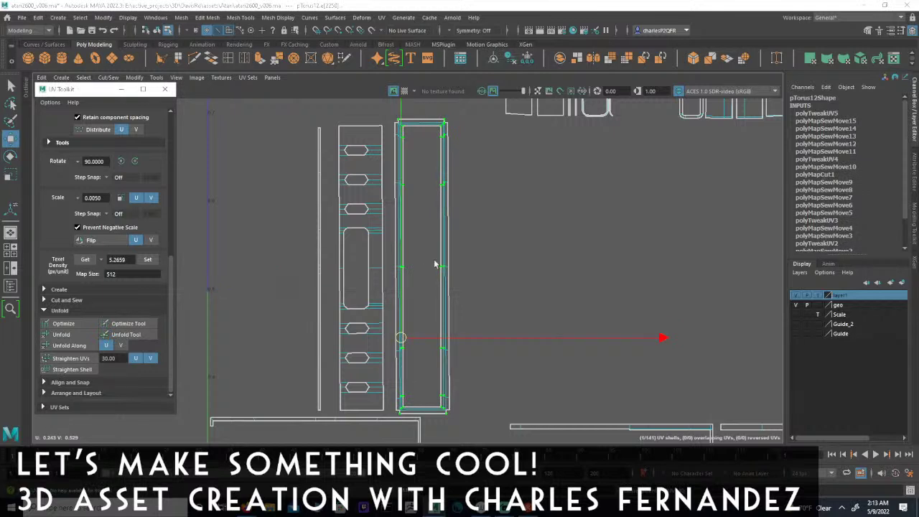
pyautogui.hotkey('ctrl', 'z')
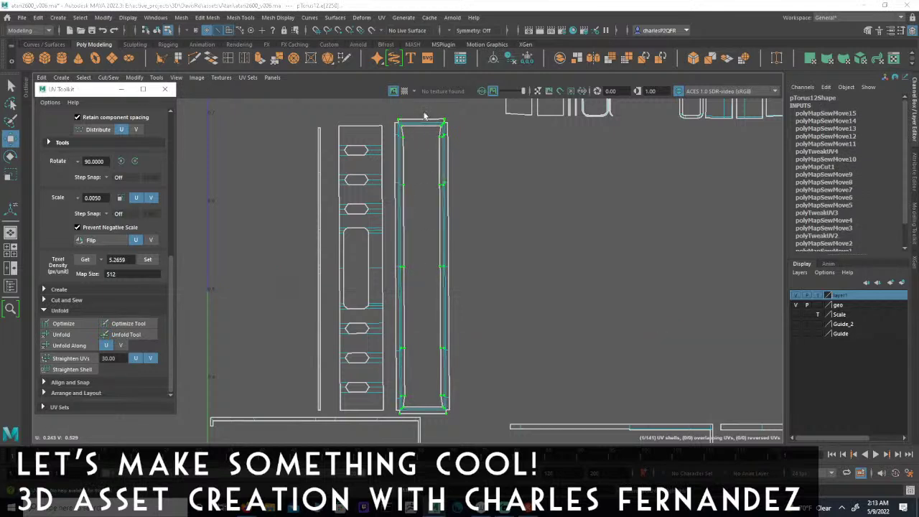
# - Select the UVs along both long inner sides of the ring-shaped shell and straighten them with Straighten UVs
pyautogui.moveTo(414, 110); pyautogui.dragTo(403, 416)
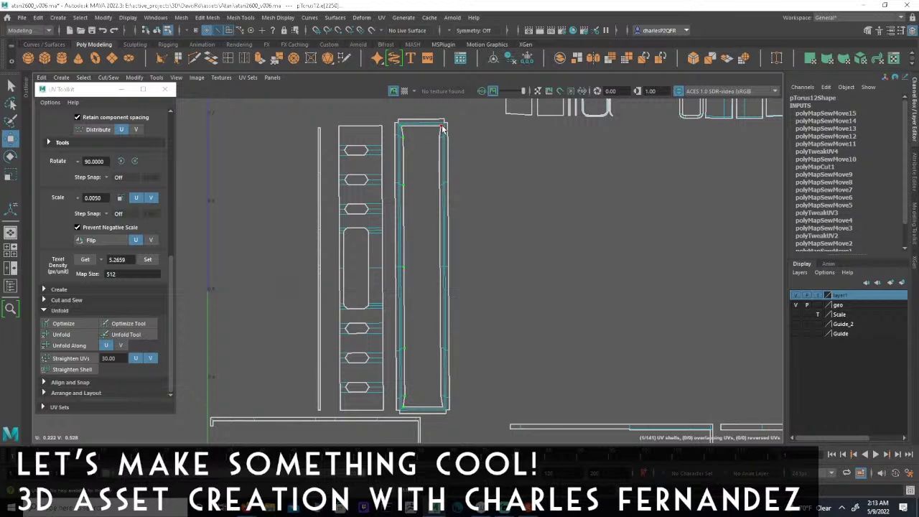
pyautogui.moveTo(430, 115); pyautogui.dragTo(444, 419)
pyautogui.click(79, 358)
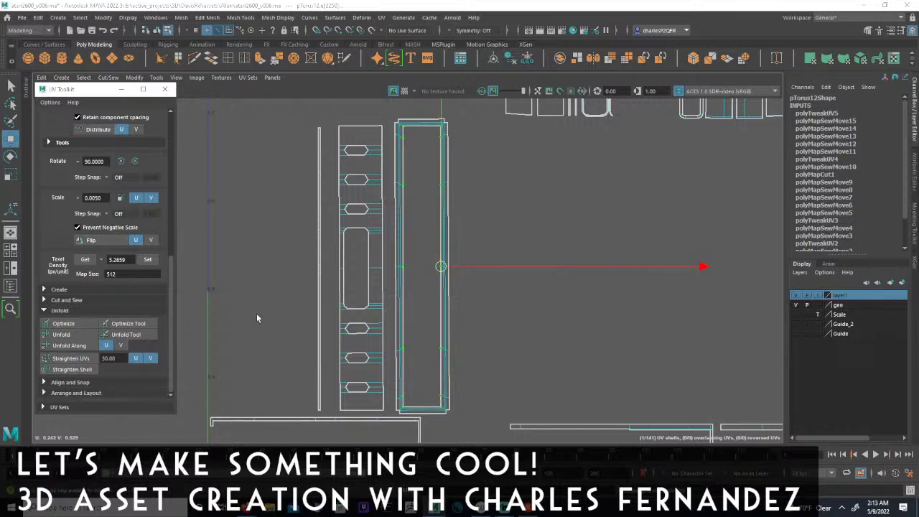
pyautogui.keyDown('alt'); pyautogui.moveTo(435, 195); pyautogui.dragTo(415, 239, button='middle'); pyautogui.keyUp('alt')
pyautogui.keyDown('alt'); pyautogui.moveTo(415, 239); pyautogui.dragTo(433, 288, button='right'); pyautogui.keyUp('alt')
pyautogui.keyDown('alt'); pyautogui.moveTo(433, 288); pyautogui.dragTo(489, 216, button='middle'); pyautogui.keyUp('alt')
pyautogui.keyDown('alt'); pyautogui.moveTo(488, 215); pyautogui.dragTo(327, 245, button='right'); pyautogui.keyUp('alt')
pyautogui.keyDown('alt'); pyautogui.moveTo(478, 294); pyautogui.dragTo(475, 287, button='middle'); pyautogui.keyUp('alt')
pyautogui.keyDown('alt'); pyautogui.moveTo(475, 287); pyautogui.dragTo(337, 277, button='right'); pyautogui.keyUp('alt')
pyautogui.keyDown('alt'); pyautogui.moveTo(467, 251); pyautogui.dragTo(468, 265, button='middle'); pyautogui.keyUp('alt')
pyautogui.keyDown('alt'); pyautogui.moveTo(469, 266); pyautogui.dragTo(440, 266, button='right'); pyautogui.keyUp('alt')
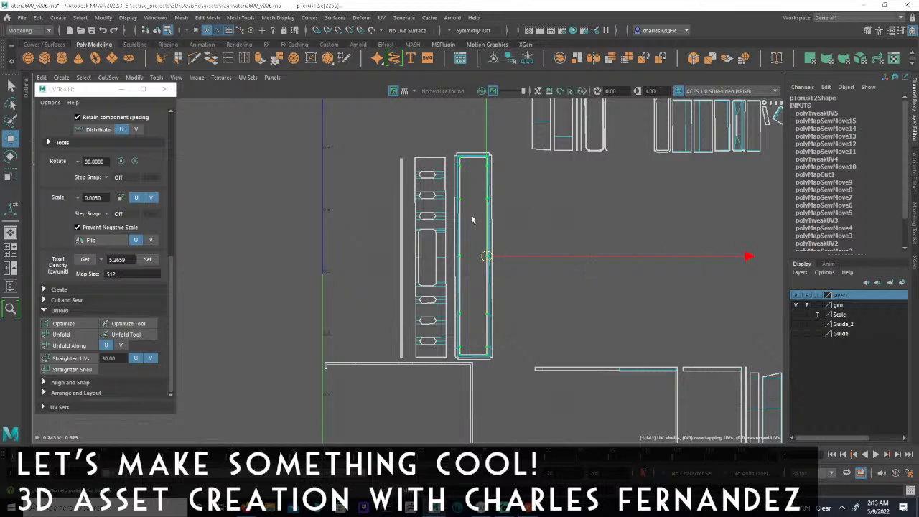
# - Select the thin strip's UVs beside the switch panel shell and locate the strip on the console model
pyautogui.moveTo(390, 146); pyautogui.dragTo(411, 371)
pyautogui.press('space')
pyautogui.keyDown('alt'); pyautogui.moveTo(597, 296); pyautogui.dragTo(584, 254, button='right'); pyautogui.keyUp('alt')
pyautogui.keyDown('alt'); pyautogui.moveTo(632, 266); pyautogui.dragTo(590, 269); pyautogui.keyUp('alt')
pyautogui.keyDown('alt'); pyautogui.moveTo(602, 293); pyautogui.dragTo(687, 244, button='right'); pyautogui.keyUp('alt')
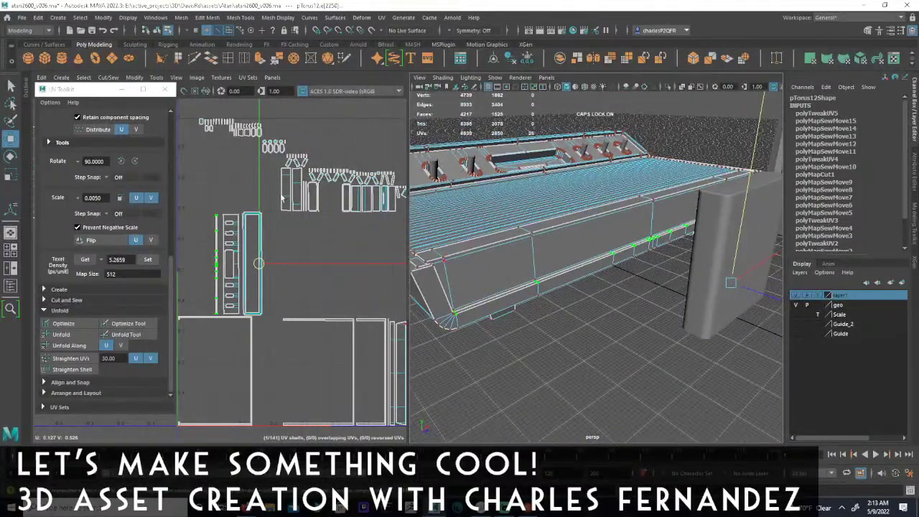
# - Add the UVs of the large base shell's matching long outer border and convert the selection to edges
pyautogui.keyDown('alt'); pyautogui.moveTo(316, 266); pyautogui.dragTo(236, 263, button='middle'); pyautogui.keyUp('alt')
pyautogui.keyDown('alt'); pyautogui.moveTo(291, 268); pyautogui.dragTo(313, 268, button='right'); pyautogui.keyUp('alt')
pyautogui.keyDown('alt'); pyautogui.moveTo(265, 268); pyautogui.dragTo(470, 290, button='middle'); pyautogui.keyUp('alt')
pyautogui.keyDown('alt'); pyautogui.moveTo(470, 289); pyautogui.dragTo(553, 287, button='right'); pyautogui.keyUp('alt')
pyautogui.keyDown('alt'); pyautogui.moveTo(280, 207); pyautogui.dragTo(311, 325, button='middle'); pyautogui.keyUp('alt')
pyautogui.keyDown('alt'); pyautogui.moveTo(313, 325); pyautogui.dragTo(161, 292, button='right'); pyautogui.keyUp('alt')
pyautogui.keyDown('alt'); pyautogui.moveTo(341, 312); pyautogui.dragTo(194, 353, button='middle'); pyautogui.keyUp('alt')
pyautogui.keyDown('alt'); pyautogui.moveTo(259, 244); pyautogui.dragTo(288, 305, button='middle'); pyautogui.keyUp('alt')
pyautogui.scroll(3, 288, 305)
pyautogui.moveTo(376, 115); pyautogui.dragTo(357, 242)
pyautogui.click(217, 31)
pyautogui.click(217, 31)
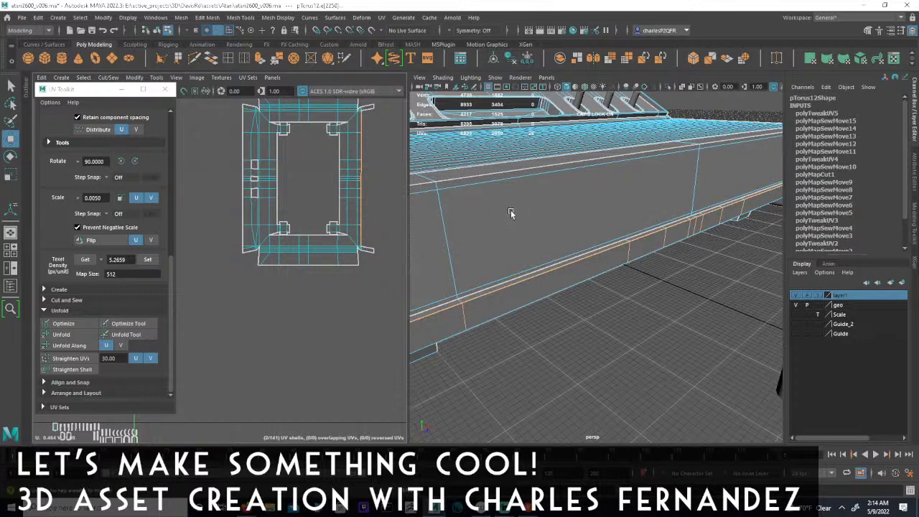
# - Move and sew the thin strip onto the long outer border of the large base shell, and clear the selection
pyautogui.keyDown('alt'); pyautogui.moveTo(379, 230); pyautogui.dragTo(372, 242, button='middle'); pyautogui.keyUp('alt')
pyautogui.keyDown('alt'); pyautogui.moveTo(349, 211); pyautogui.dragTo(349, 232, button='middle'); pyautogui.keyUp('alt')
pyautogui.keyDown('alt'); pyautogui.moveTo(349, 231); pyautogui.dragTo(389, 245, button='right'); pyautogui.keyUp('alt')
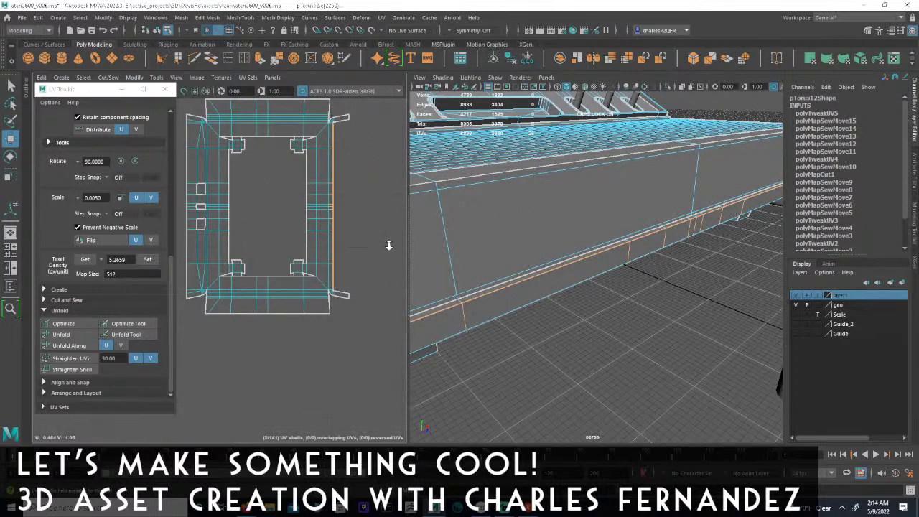
pyautogui.keyDown('alt'); pyautogui.moveTo(507, 237); pyautogui.dragTo(579, 256); pyautogui.keyUp('alt')
pyautogui.keyDown('alt'); pyautogui.moveTo(351, 262); pyautogui.dragTo(363, 268, button='right'); pyautogui.keyUp('alt')
pyautogui.keyDown('alt'); pyautogui.moveTo(362, 269); pyautogui.dragTo(339, 296, button='middle'); pyautogui.keyUp('alt')
pyautogui.keyDown('alt'); pyautogui.moveTo(350, 174); pyautogui.dragTo(413, 219, button='right'); pyautogui.keyUp('alt')
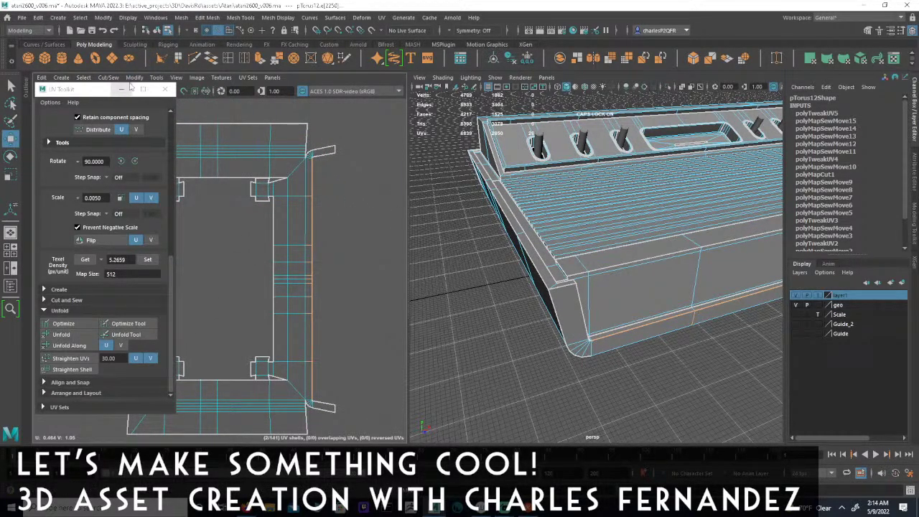
pyautogui.click(109, 77)
pyautogui.click(117, 170)
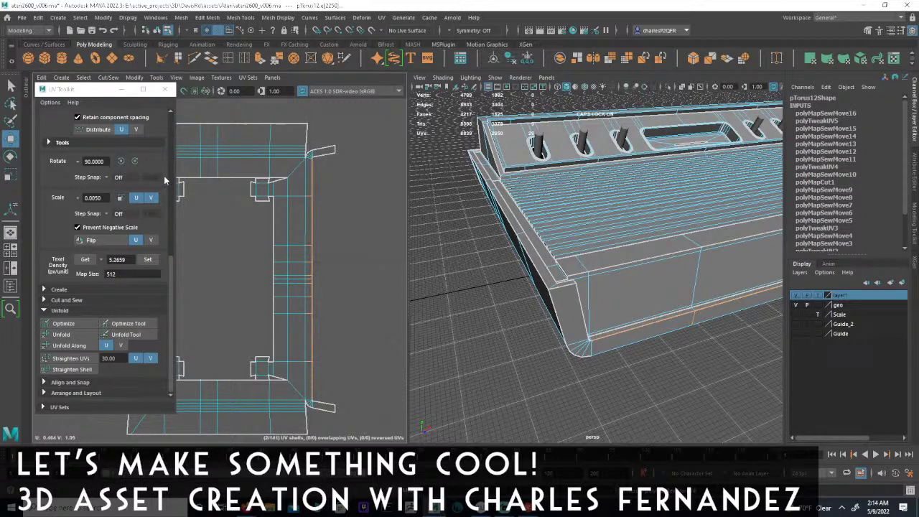
pyautogui.click(108, 78)
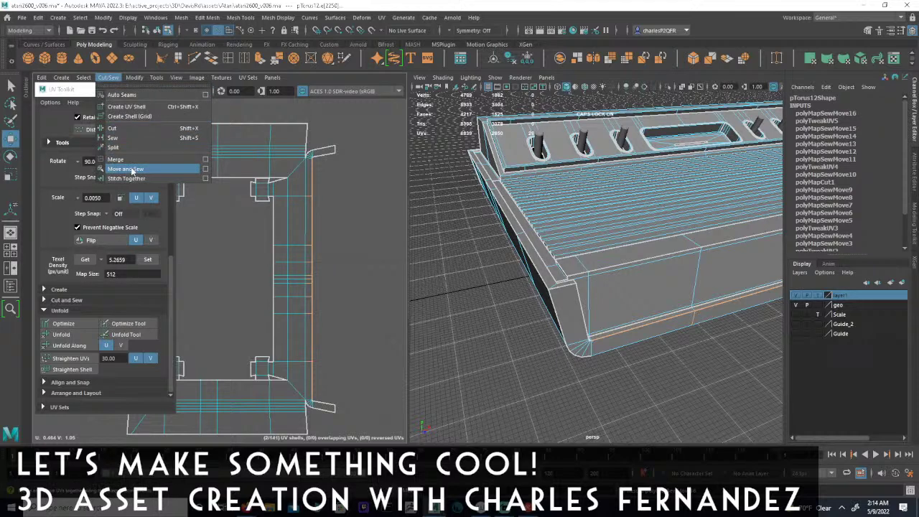
pyautogui.click(132, 169)
pyautogui.click(351, 228)
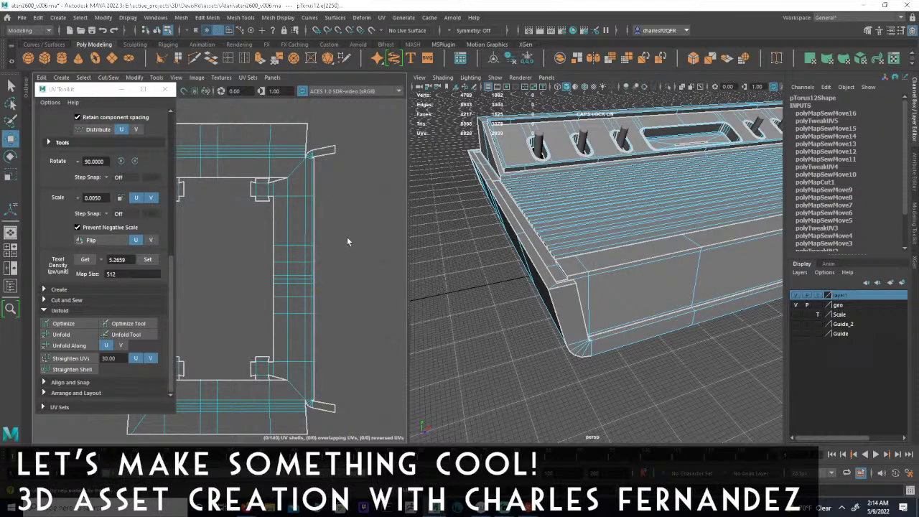
# - Select the inner long edges of the two corner tabs beside the thin strip on the large base shell
pyautogui.scroll(-1, 354, 265)
pyautogui.keyDown('alt'); pyautogui.moveTo(353, 265); pyautogui.dragTo(344, 254, button='middle'); pyautogui.keyUp('alt')
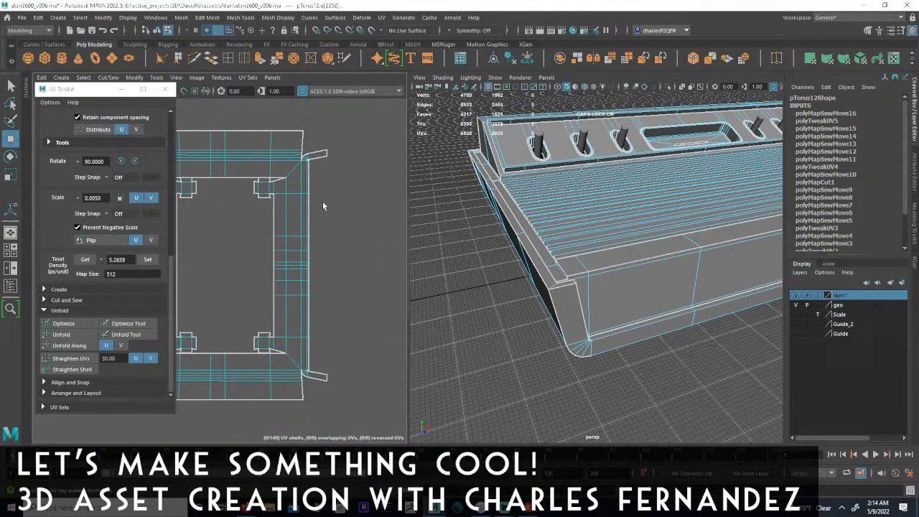
pyautogui.scroll(3, 300, 184)
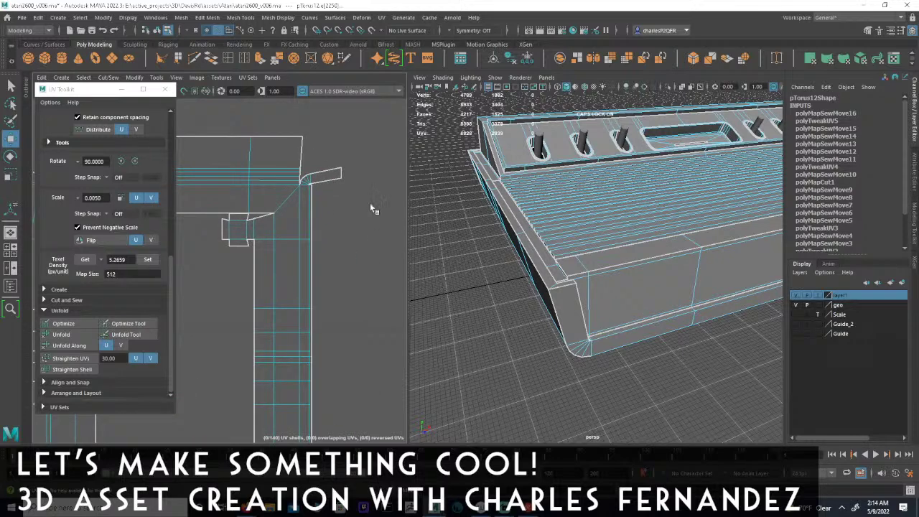
pyautogui.moveTo(341, 244)
pyautogui.keyDown('alt'); pyautogui.mouseDown(button='middle')
pyautogui.moveTo(363, 125)
pyautogui.moveTo(349, 240)
pyautogui.mouseUp(button='middle'); pyautogui.keyUp('alt')
pyautogui.scroll(2, 347, 238)
pyautogui.scroll(3, 308, 233)
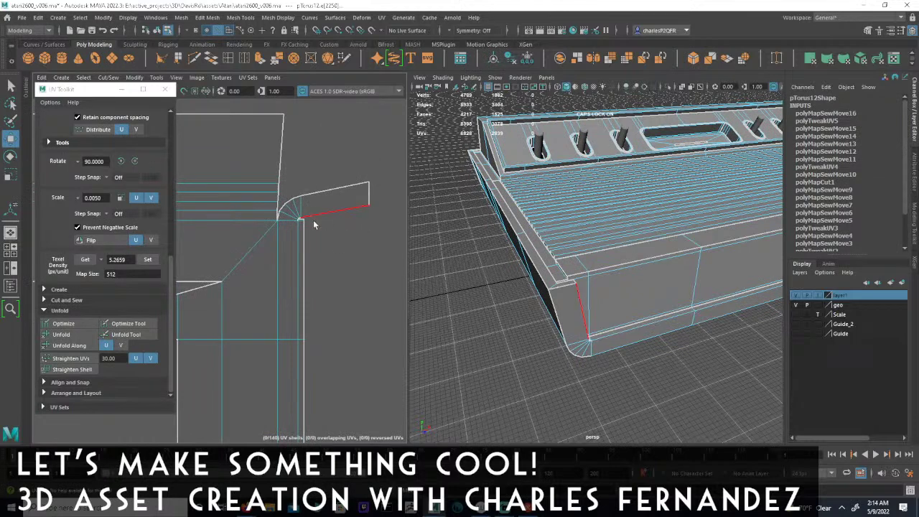
pyautogui.keyDown('alt'); pyautogui.moveTo(354, 230); pyautogui.dragTo(355, 279, button='middle'); pyautogui.keyUp('alt')
pyautogui.keyDown('alt'); pyautogui.moveTo(355, 280); pyautogui.dragTo(532, 280, button='right'); pyautogui.keyUp('alt')
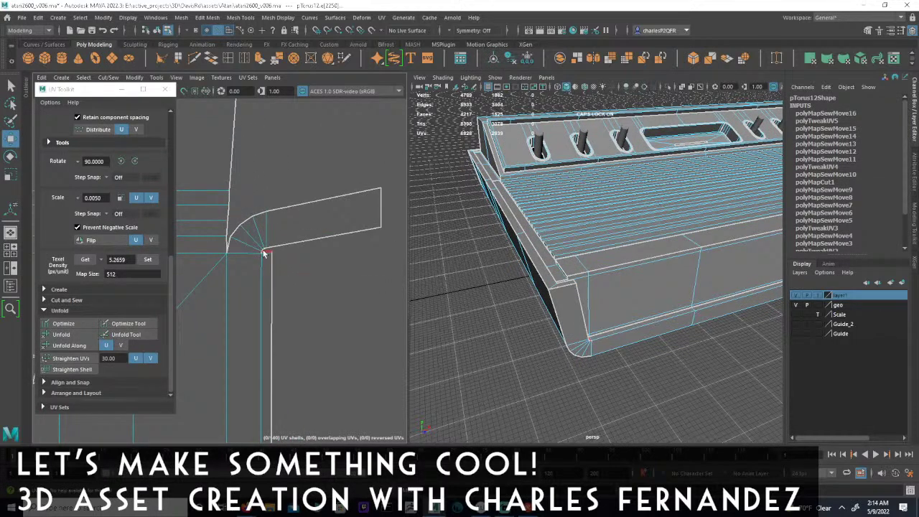
pyautogui.doubleClick(288, 245)
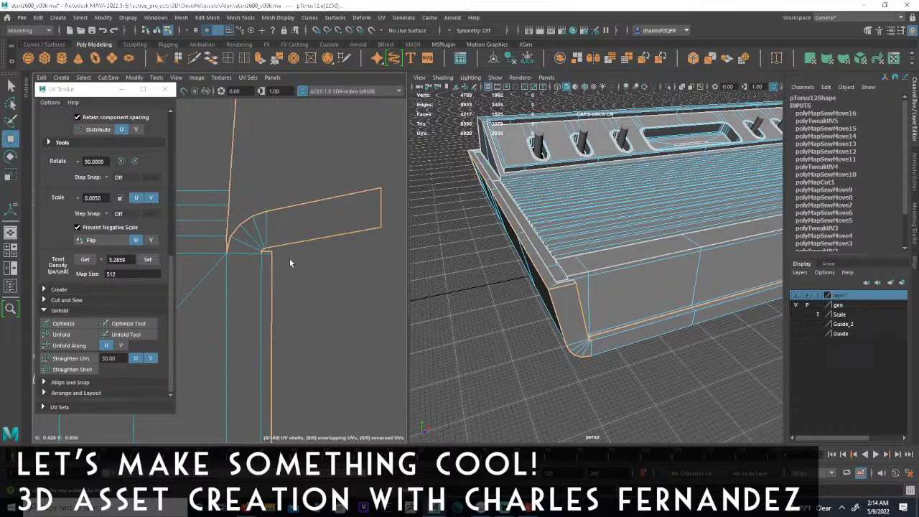
pyautogui.click(317, 236)
pyautogui.keyDown('alt'); pyautogui.moveTo(334, 340); pyautogui.dragTo(212, 345, button='right'); pyautogui.keyUp('alt')
pyautogui.moveTo(212, 345)
pyautogui.keyDown('alt'); pyautogui.mouseDown(button='middle')
pyautogui.moveTo(294, 350)
pyautogui.moveTo(296, 226)
pyautogui.mouseUp(button='middle'); pyautogui.keyUp('alt')
pyautogui.moveTo(325, 349)
pyautogui.keyDown('alt'); pyautogui.mouseDown(button='middle')
pyautogui.moveTo(328, 166)
pyautogui.moveTo(351, 270)
pyautogui.moveTo(354, 228)
pyautogui.moveTo(332, 106)
pyautogui.mouseUp(button='middle'); pyautogui.keyUp('alt')
pyautogui.keyDown('alt'); pyautogui.moveTo(316, 293); pyautogui.dragTo(310, 314, button='middle'); pyautogui.keyUp('alt')
pyautogui.scroll(-1, 258, 265)
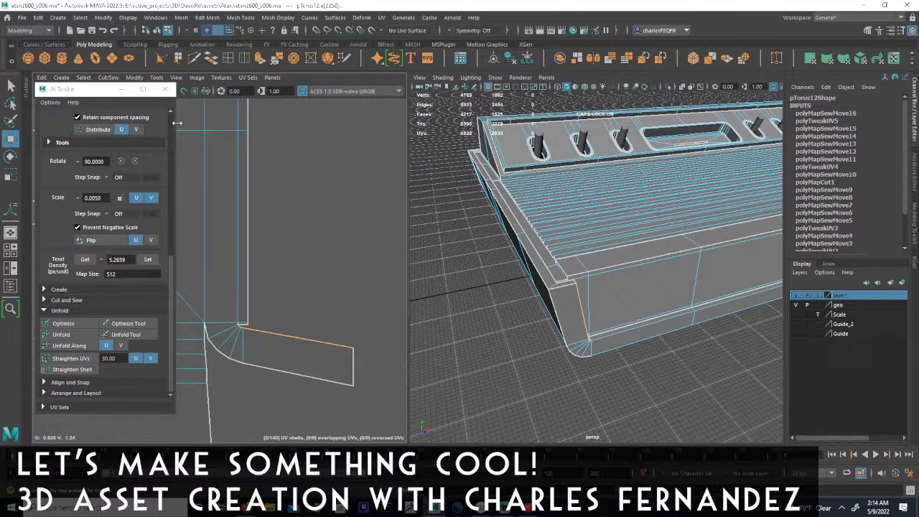
# - Try to move and sew the selected corner tab edges, and undo the sew
pyautogui.click(113, 81)
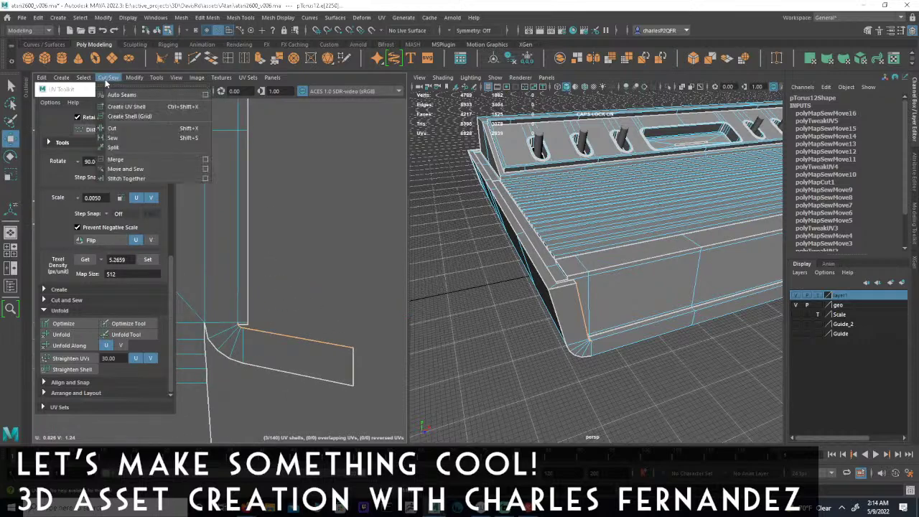
pyautogui.click(142, 167)
pyautogui.keyDown('alt'); pyautogui.moveTo(291, 304); pyautogui.dragTo(330, 250, button='middle'); pyautogui.keyUp('alt')
pyautogui.keyDown('alt'); pyautogui.moveTo(331, 250); pyautogui.dragTo(257, 236, button='right'); pyautogui.keyUp('alt')
pyautogui.keyDown('alt'); pyautogui.moveTo(596, 234); pyautogui.dragTo(381, 233, button='right'); pyautogui.keyUp('alt')
pyautogui.keyDown('alt'); pyautogui.moveTo(380, 233); pyautogui.dragTo(433, 232, button='right'); pyautogui.keyUp('alt')
pyautogui.press('f')
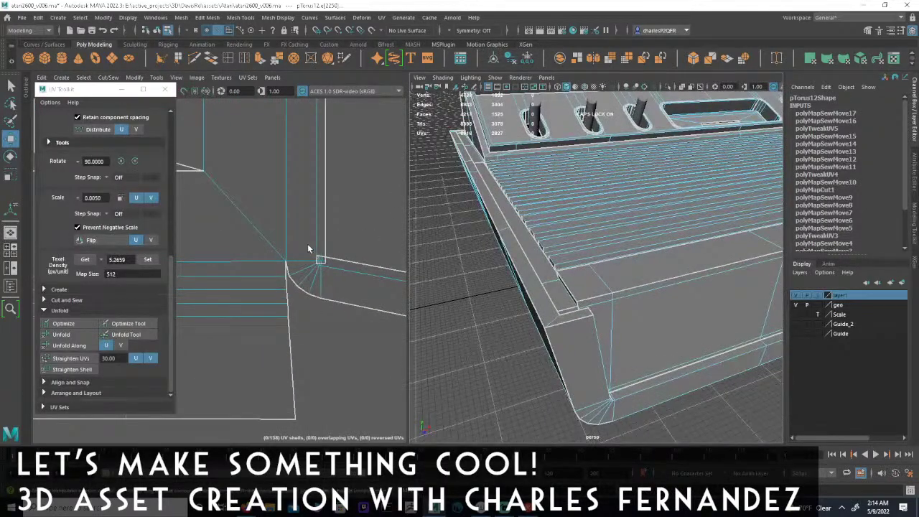
pyautogui.hotkey('ctrl', 'z')
# - Select the outer corner UVs at both ends of the thin strip on the large base shell's long border
pyautogui.keyDown('alt'); pyautogui.moveTo(321, 235); pyautogui.dragTo(340, 261, button='middle'); pyautogui.keyUp('alt')
pyautogui.keyDown('alt'); pyautogui.moveTo(340, 261); pyautogui.dragTo(151, 248, button='right'); pyautogui.keyUp('alt')
pyautogui.keyDown('alt'); pyautogui.moveTo(240, 214); pyautogui.dragTo(309, 284, button='middle'); pyautogui.keyUp('alt')
pyautogui.keyDown('alt'); pyautogui.moveTo(309, 284); pyautogui.dragTo(314, 256, button='right'); pyautogui.keyUp('alt')
pyautogui.keyDown('alt'); pyautogui.moveTo(314, 256); pyautogui.dragTo(284, 270, button='middle'); pyautogui.keyUp('alt')
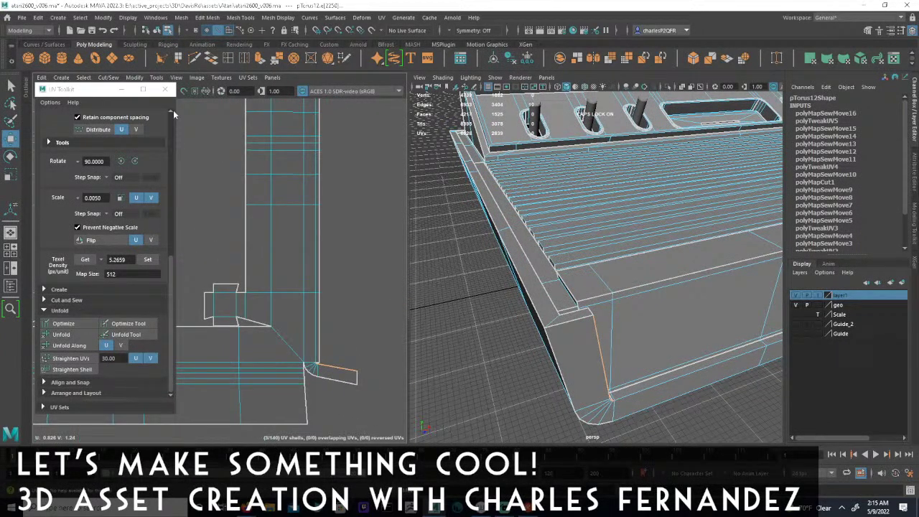
pyautogui.click(206, 32)
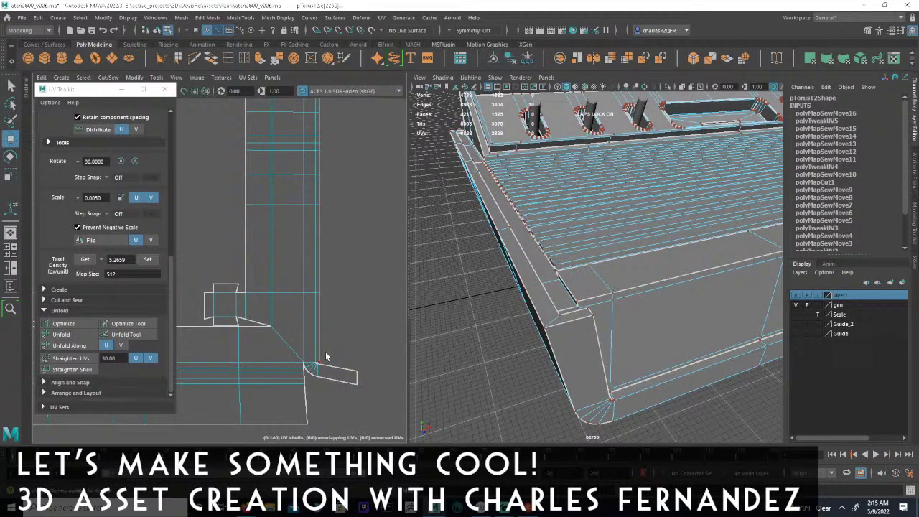
pyautogui.press('space')
pyautogui.keyDown('alt'); pyautogui.moveTo(428, 317); pyautogui.dragTo(331, 226, button='middle'); pyautogui.keyUp('alt')
pyautogui.keyDown('alt'); pyautogui.moveTo(331, 226); pyautogui.dragTo(402, 278, button='right'); pyautogui.keyUp('alt')
pyautogui.keyDown('alt'); pyautogui.moveTo(403, 276); pyautogui.dragTo(344, 226, button='middle'); pyautogui.keyUp('alt')
pyautogui.moveTo(476, 306); pyautogui.dragTo(459, 319)
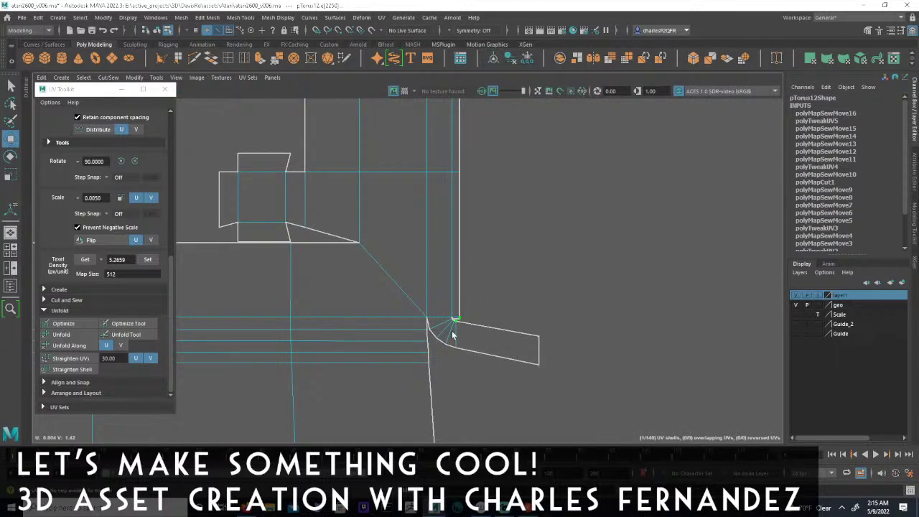
pyautogui.keyDown('alt'); pyautogui.moveTo(509, 251); pyautogui.dragTo(524, 256, button='right'); pyautogui.keyUp('alt')
pyautogui.keyDown('alt'); pyautogui.moveTo(489, 226); pyautogui.dragTo(486, 287, button='middle'); pyautogui.keyUp('alt')
pyautogui.keyDown('alt'); pyautogui.moveTo(486, 288); pyautogui.dragTo(438, 272, button='right'); pyautogui.keyUp('alt')
pyautogui.keyDown('alt'); pyautogui.moveTo(433, 172); pyautogui.dragTo(429, 367, button='middle'); pyautogui.keyUp('alt')
pyautogui.keyDown('alt'); pyautogui.moveTo(452, 223); pyautogui.dragTo(400, 423, button='middle'); pyautogui.keyUp('alt')
pyautogui.keyDown('alt'); pyautogui.moveTo(413, 194); pyautogui.dragTo(403, 391, button='middle'); pyautogui.keyUp('alt')
pyautogui.keyDown('alt'); pyautogui.moveTo(424, 252); pyautogui.dragTo(414, 339, button='middle'); pyautogui.keyUp('alt')
pyautogui.keyDown('alt'); pyautogui.moveTo(414, 339); pyautogui.dragTo(406, 281, button='right'); pyautogui.keyUp('alt')
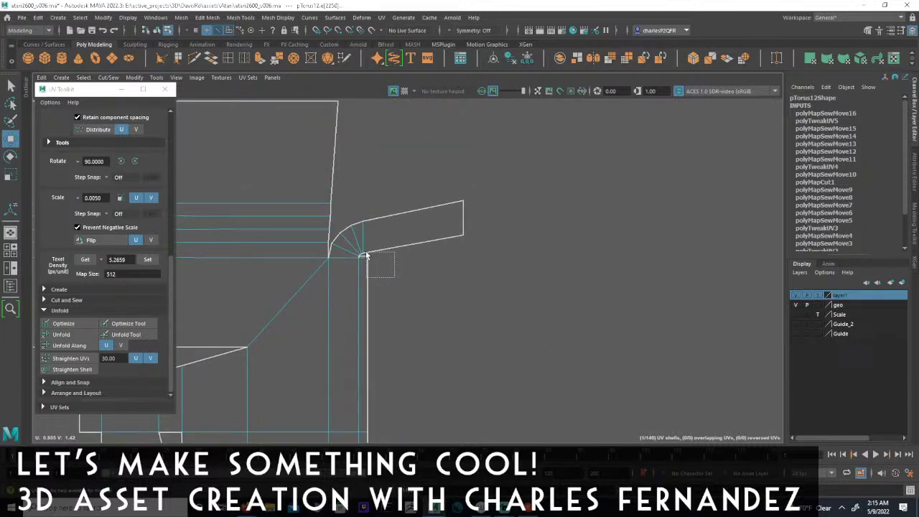
# - Activate the Scale tool and move its pivot to the middle of the thin strip's outer border
pyautogui.press('r')
pyautogui.keyDown('alt'); pyautogui.moveTo(445, 323); pyautogui.dragTo(367, 289, button='right'); pyautogui.keyUp('alt')
pyautogui.keyDown('alt'); pyautogui.moveTo(434, 347); pyautogui.dragTo(445, 171, button='middle'); pyautogui.keyUp('alt')
pyautogui.keyDown('alt'); pyautogui.moveTo(436, 359); pyautogui.dragTo(433, 241, button='middle'); pyautogui.keyUp('alt')
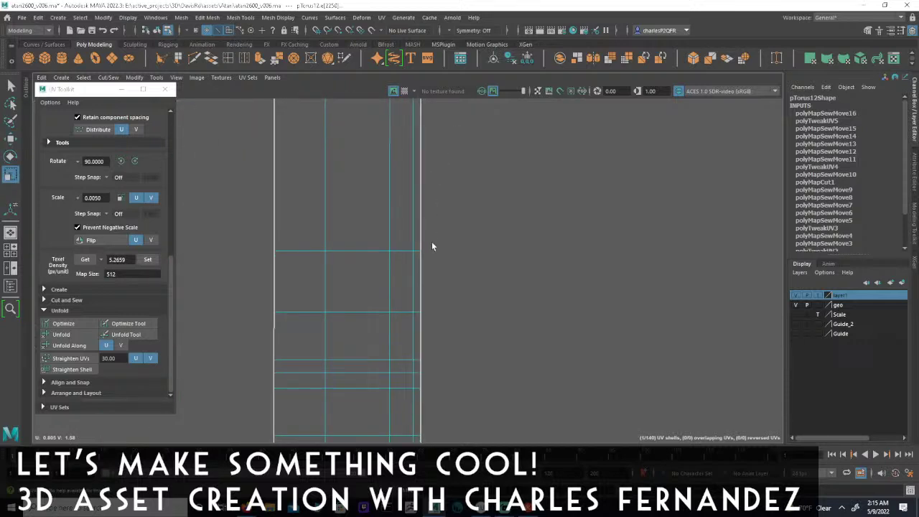
pyautogui.keyDown('alt'); pyautogui.moveTo(542, 281); pyautogui.dragTo(251, 219, button='right'); pyautogui.keyUp('alt')
pyautogui.keyDown('alt'); pyautogui.moveTo(561, 260); pyautogui.dragTo(431, 160, button='middle'); pyautogui.keyUp('alt')
pyautogui.keyDown('alt'); pyautogui.moveTo(505, 241); pyautogui.dragTo(568, 351, button='middle'); pyautogui.keyUp('alt')
pyautogui.keyDown('alt'); pyautogui.moveTo(646, 350); pyautogui.dragTo(567, 276, button='right'); pyautogui.keyUp('alt')
pyautogui.keyDown('alt'); pyautogui.moveTo(624, 321); pyautogui.dragTo(580, 104, button='middle'); pyautogui.keyUp('alt')
pyautogui.keyDown('alt'); pyautogui.moveTo(592, 270); pyautogui.dragTo(551, 247, button='right'); pyautogui.keyUp('alt')
pyautogui.press('d')
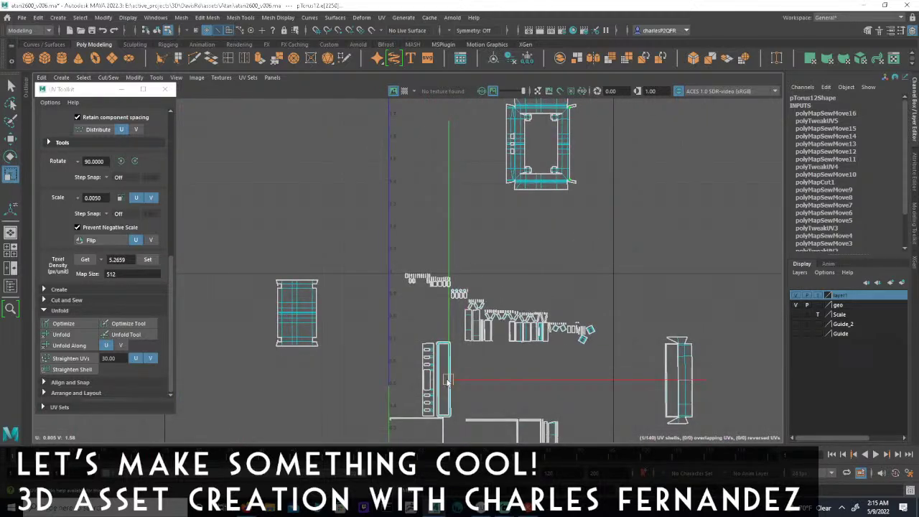
pyautogui.click(579, 144)
pyautogui.press('f')
pyautogui.keyDown('alt'); pyautogui.moveTo(780, 304); pyautogui.dragTo(836, 309, button='right'); pyautogui.keyUp('alt')
pyautogui.keyDown('alt'); pyautogui.moveTo(835, 309); pyautogui.dragTo(783, 305, button='middle'); pyautogui.keyUp('alt')
pyautogui.keyDown('alt'); pyautogui.moveTo(515, 263); pyautogui.dragTo(503, 357, button='middle'); pyautogui.keyUp('alt')
pyautogui.keyDown('alt'); pyautogui.moveTo(502, 357); pyautogui.dragTo(515, 299, button='right'); pyautogui.keyUp('alt')
pyautogui.moveTo(485, 283); pyautogui.dragTo(454, 286)
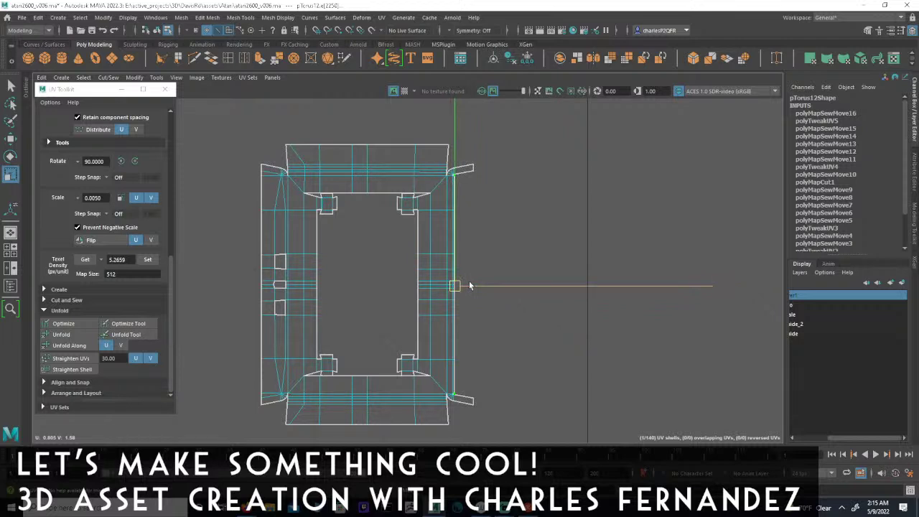
# - Scale the strip's two end UVs inward along V so both ends taper away from the corner tabs
pyautogui.keyDown('alt'); pyautogui.moveTo(506, 224); pyautogui.dragTo(505, 271, button='middle'); pyautogui.keyUp('alt')
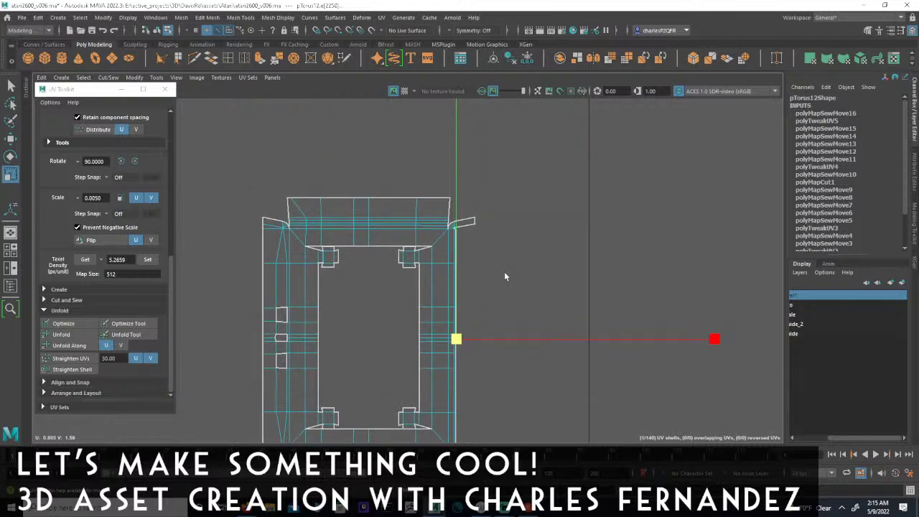
pyautogui.press('-')
pyautogui.click(456, 211)
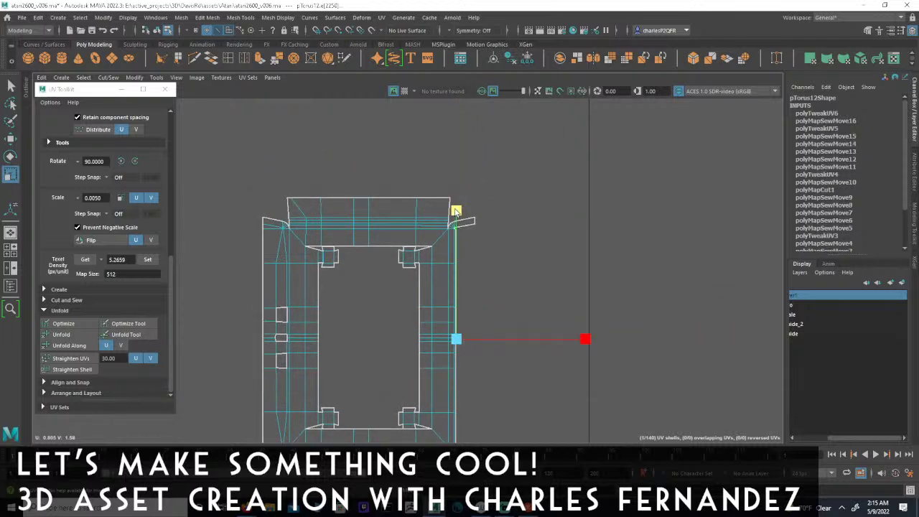
# - Select the inner border edges of the upper corner tab and apply Merge to their UVs
pyautogui.scroll(5, 474, 242)
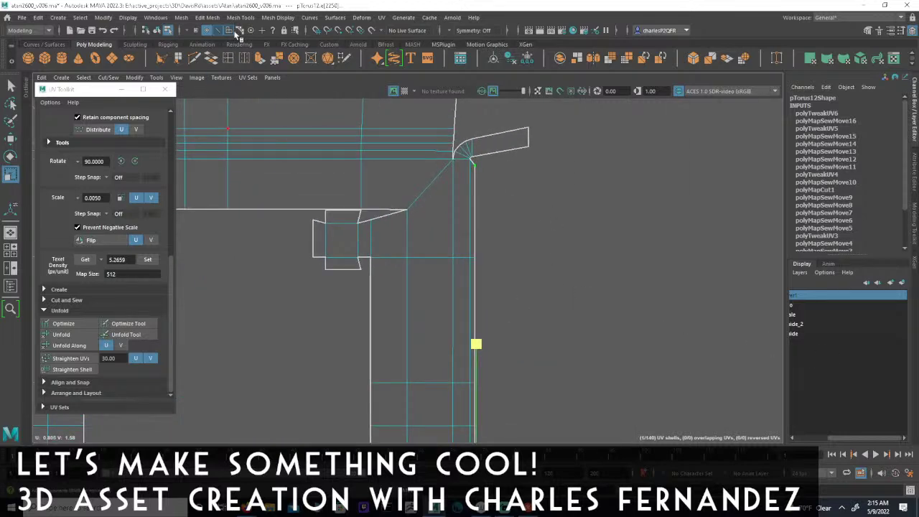
pyautogui.keyDown('alt'); pyautogui.moveTo(476, 235); pyautogui.dragTo(444, 303, button='middle'); pyautogui.keyUp('alt')
pyautogui.scroll(2, 444, 303)
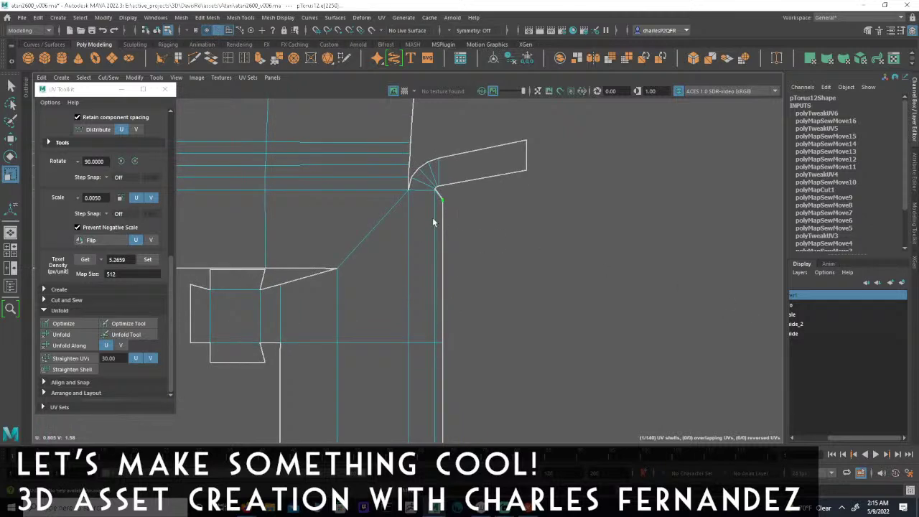
pyautogui.keyDown('alt'); pyautogui.moveTo(435, 191); pyautogui.dragTo(476, 273, button='middle'); pyautogui.keyUp('alt')
pyautogui.scroll(3, 475, 274)
pyautogui.click(448, 243)
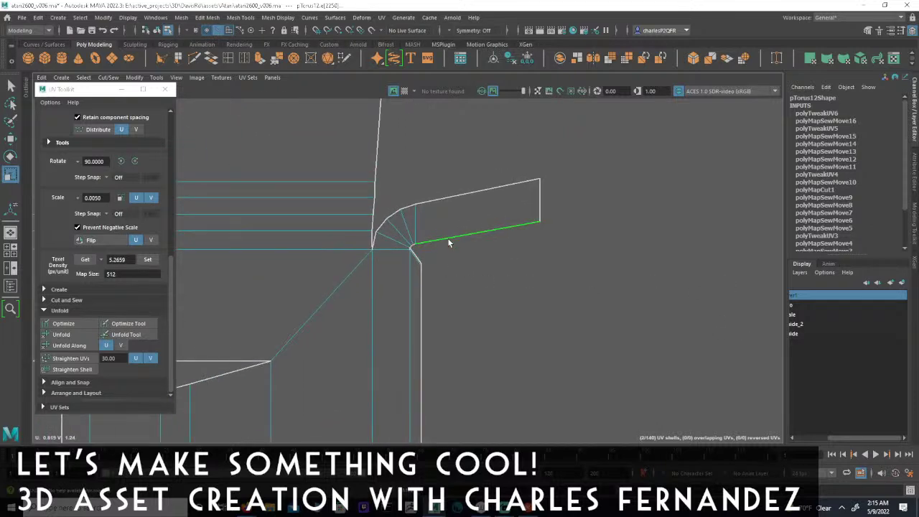
pyautogui.click(109, 78)
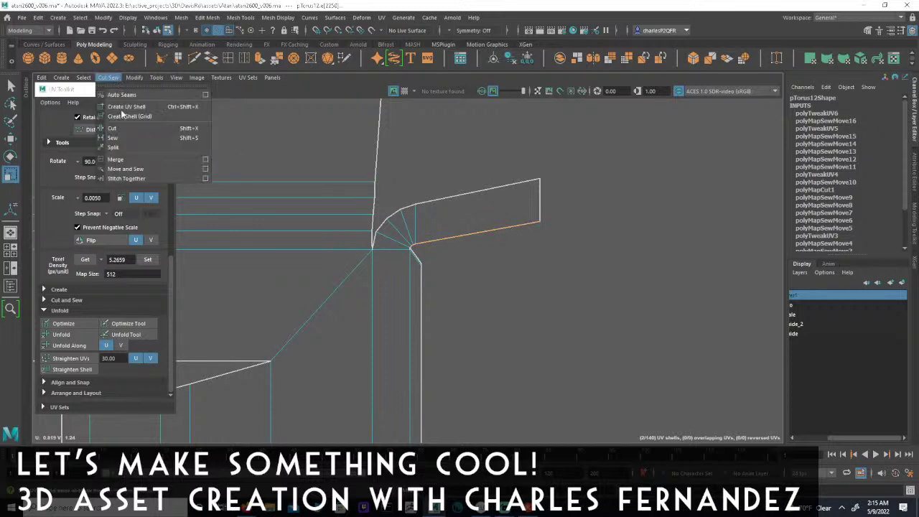
pyautogui.click(144, 160)
# - Move and sew the matching narrow strip onto the upper corner tab's inner border
pyautogui.keyDown('alt'); pyautogui.moveTo(439, 294); pyautogui.dragTo(451, 336, button='middle'); pyautogui.keyUp('alt')
pyautogui.keyDown('alt'); pyautogui.moveTo(451, 336); pyautogui.dragTo(783, 345, button='right'); pyautogui.keyUp('alt')
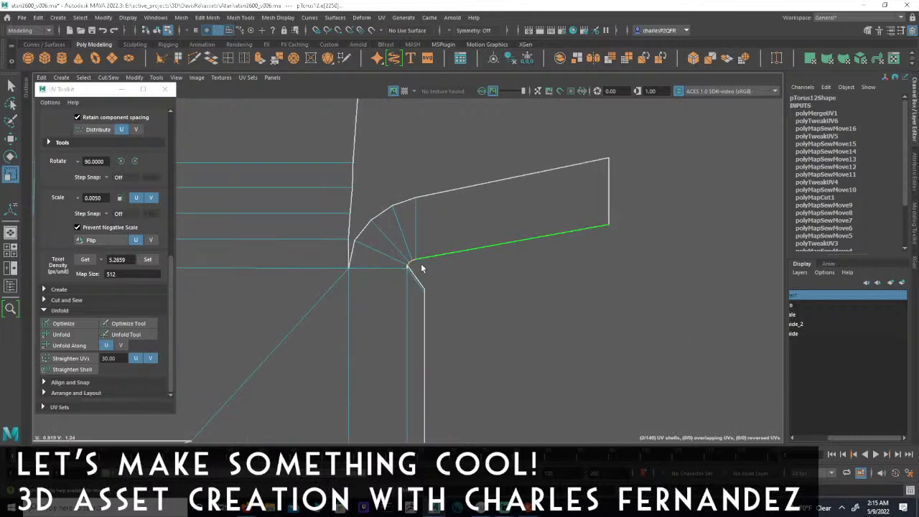
pyautogui.click(109, 77)
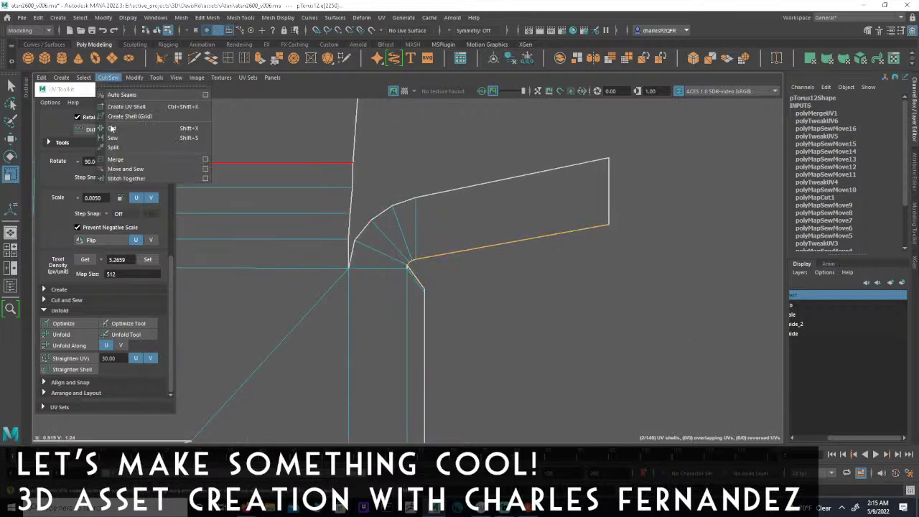
pyautogui.click(127, 169)
pyautogui.scroll(3, 489, 290)
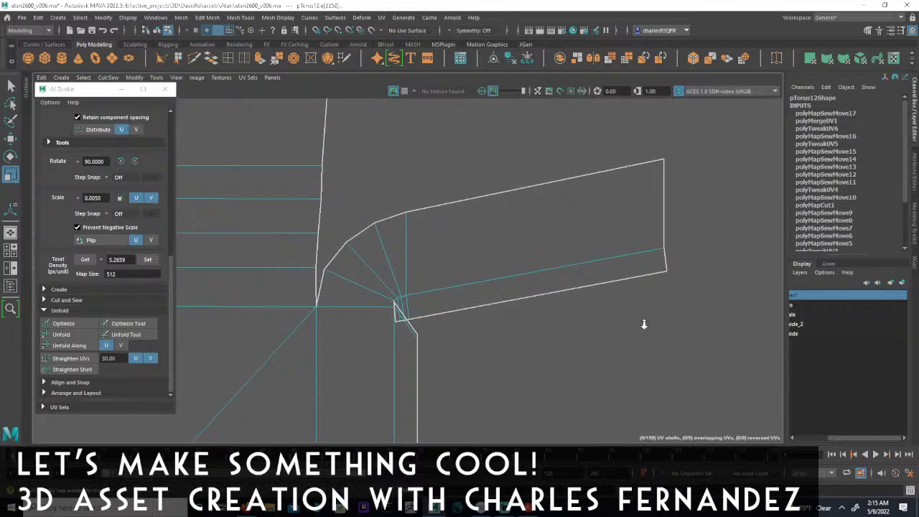
pyautogui.keyDown('alt'); pyautogui.moveTo(490, 285); pyautogui.dragTo(552, 291, button='right'); pyautogui.keyUp('alt')
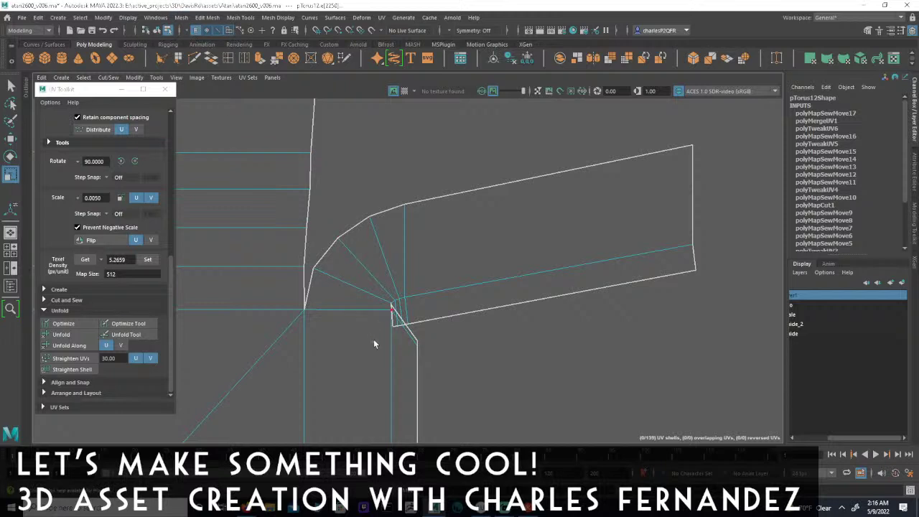
pyautogui.moveTo(408, 323); pyautogui.dragTo(413, 323)
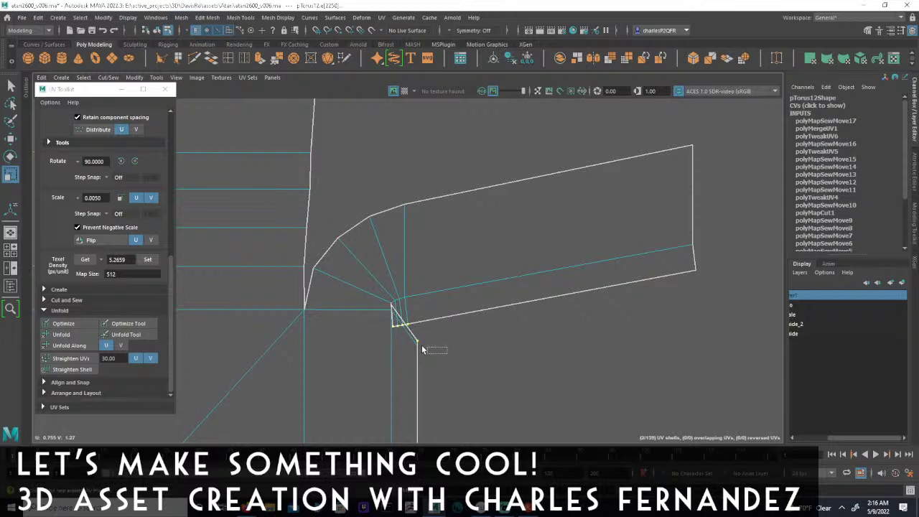
pyautogui.click(206, 32)
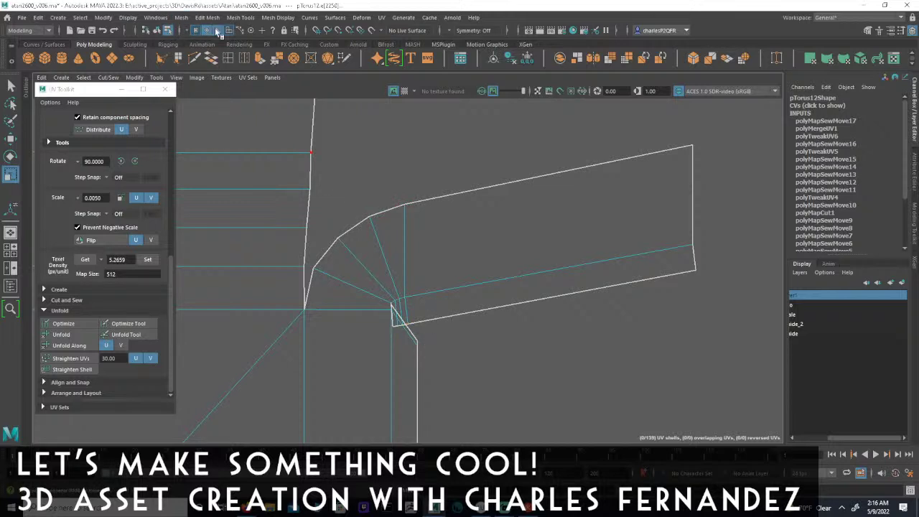
# - Select the inner border edges of the lower corner tab and move and sew its matching narrow strip onto them
pyautogui.scroll(10, 480, 320)
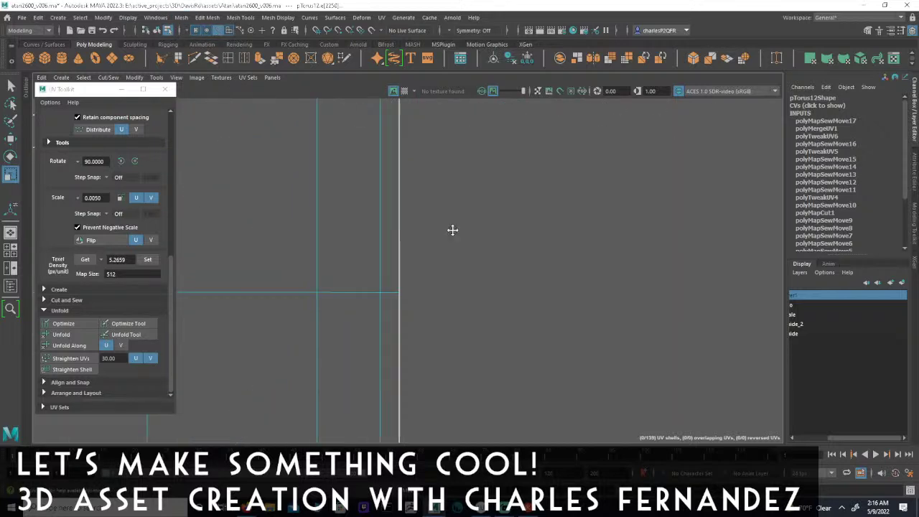
pyautogui.scroll(-2, 424, 308)
pyautogui.moveTo(399, 435)
pyautogui.keyDown('alt'); pyautogui.mouseDown(button='middle')
pyautogui.moveTo(433, 232)
pyautogui.moveTo(381, 72)
pyautogui.mouseUp(button='middle'); pyautogui.keyUp('alt')
pyautogui.keyDown('alt'); pyautogui.moveTo(426, 297); pyautogui.dragTo(435, 257, button='middle'); pyautogui.keyUp('alt')
pyautogui.scroll(-3, 434, 256)
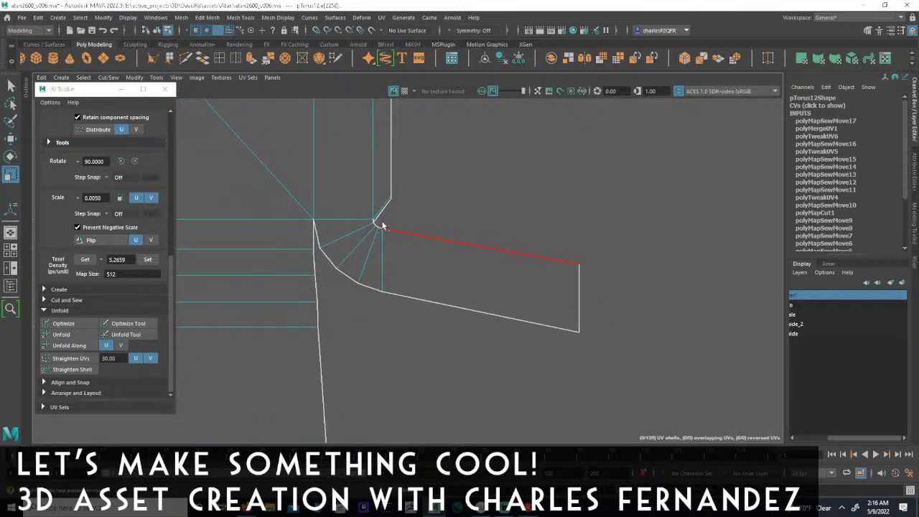
pyautogui.click(430, 233)
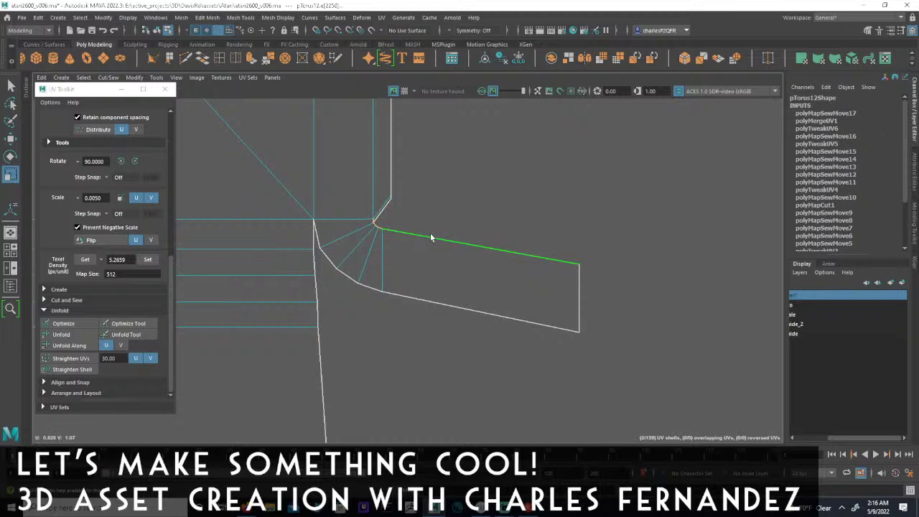
pyautogui.click(131, 78)
pyautogui.moveTo(109, 79)
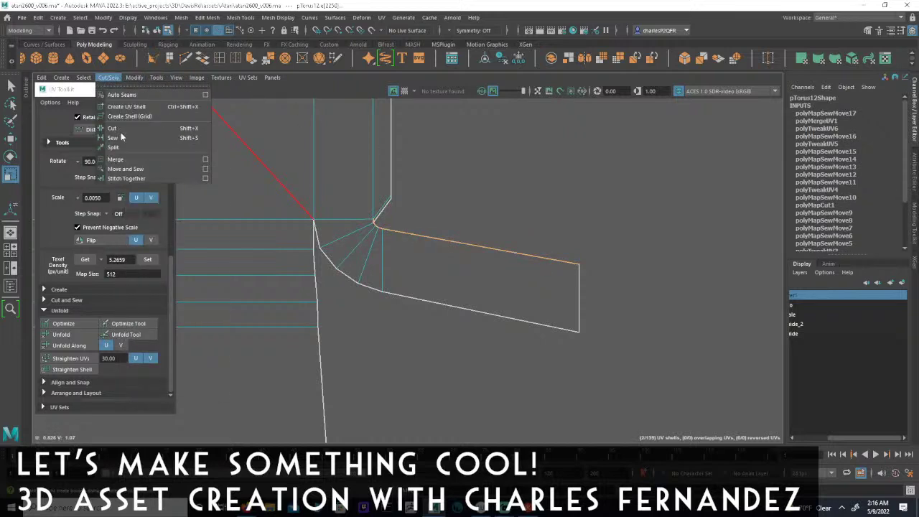
pyautogui.click(126, 169)
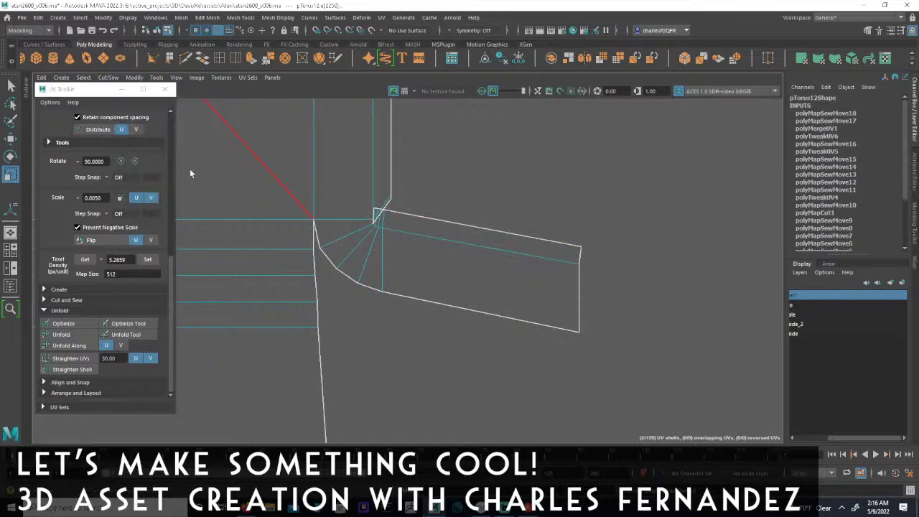
# - Select the inner end UVs of the lower and upper corner tabs' narrow strips and nudge them slightly outward along U
pyautogui.click(206, 31)
pyautogui.click(11, 86)
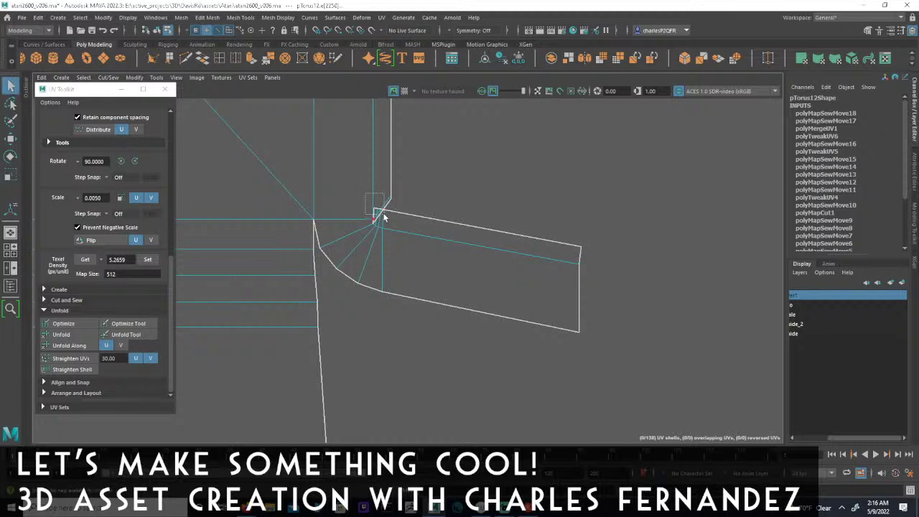
pyautogui.keyDown('alt'); pyautogui.moveTo(437, 184); pyautogui.dragTo(496, 258, button='middle'); pyautogui.keyUp('alt')
pyautogui.scroll(-2, 496, 258)
pyautogui.keyDown('alt'); pyautogui.moveTo(453, 144); pyautogui.dragTo(470, 347, button='middle'); pyautogui.keyUp('alt')
pyautogui.scroll(-1, 470, 347)
pyautogui.moveTo(463, 172)
pyautogui.keyDown('alt'); pyautogui.mouseDown(button='middle')
pyautogui.moveTo(471, 204)
pyautogui.moveTo(461, 345)
pyautogui.mouseUp(button='middle'); pyautogui.keyUp('alt')
pyautogui.keyDown('alt'); pyautogui.moveTo(445, 182); pyautogui.dragTo(402, 374, button='middle'); pyautogui.keyUp('alt')
pyautogui.keyDown('alt'); pyautogui.moveTo(415, 212); pyautogui.dragTo(355, 404, button='middle'); pyautogui.keyUp('alt')
pyautogui.keyDown('alt'); pyautogui.moveTo(388, 170); pyautogui.dragTo(389, 302, button='middle'); pyautogui.keyUp('alt')
pyautogui.scroll(2, 387, 306)
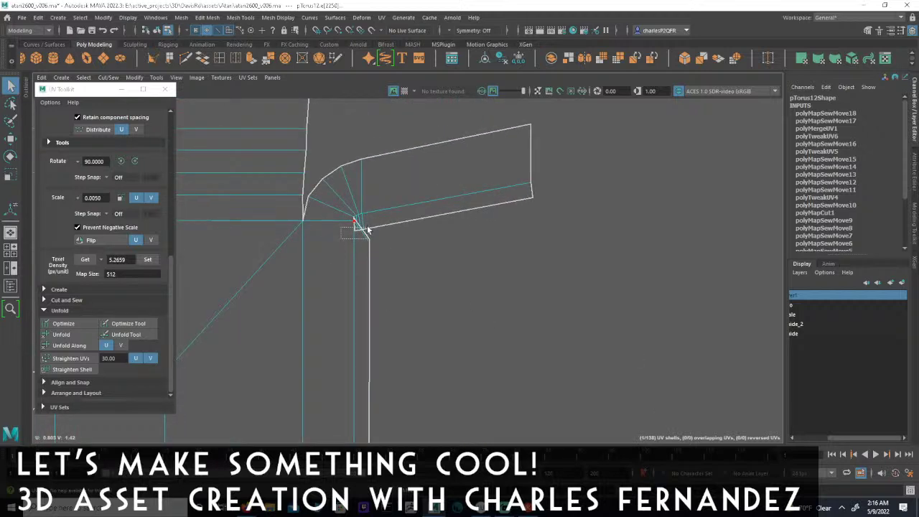
pyautogui.press('e')
pyautogui.press('w')
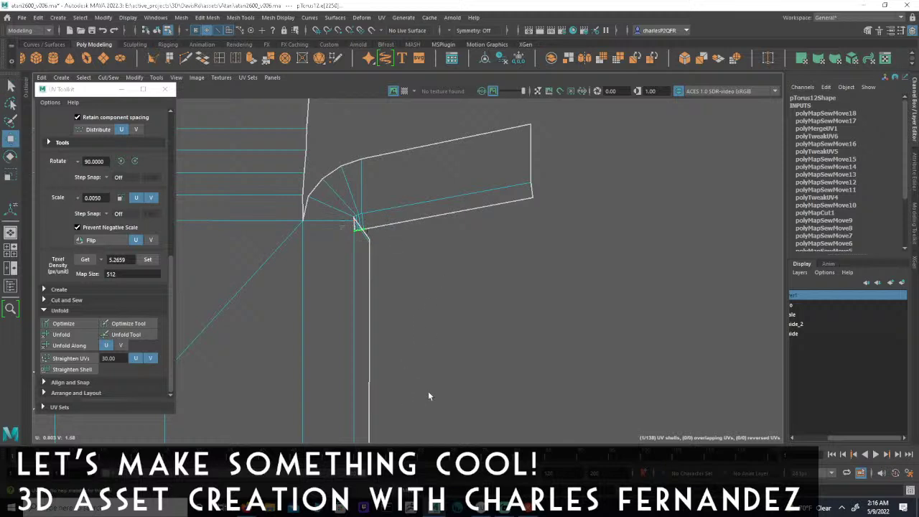
pyautogui.keyDown('alt'); pyautogui.moveTo(463, 329); pyautogui.dragTo(541, 282, button='middle'); pyautogui.keyUp('alt')
pyautogui.keyDown('alt'); pyautogui.moveTo(541, 282); pyautogui.dragTo(198, 272, button='right'); pyautogui.keyUp('alt')
pyautogui.keyDown('alt'); pyautogui.moveTo(462, 393); pyautogui.dragTo(425, 227, button='middle'); pyautogui.keyUp('alt')
pyautogui.keyDown('alt'); pyautogui.moveTo(426, 362); pyautogui.dragTo(502, 241, button='middle'); pyautogui.keyUp('alt')
pyautogui.keyDown('alt'); pyautogui.moveTo(502, 242); pyautogui.dragTo(160, 235, button='right'); pyautogui.keyUp('alt')
pyautogui.keyDown('alt'); pyautogui.moveTo(496, 306); pyautogui.dragTo(468, 158, button='middle'); pyautogui.keyUp('alt')
pyautogui.keyDown('alt'); pyautogui.moveTo(502, 276); pyautogui.dragTo(375, 275, button='right'); pyautogui.keyUp('alt')
pyautogui.keyDown('alt'); pyautogui.moveTo(466, 315); pyautogui.dragTo(442, 173, button='middle'); pyautogui.keyUp('alt')
pyautogui.keyDown('alt'); pyautogui.moveTo(443, 173); pyautogui.dragTo(430, 170, button='right'); pyautogui.keyUp('alt')
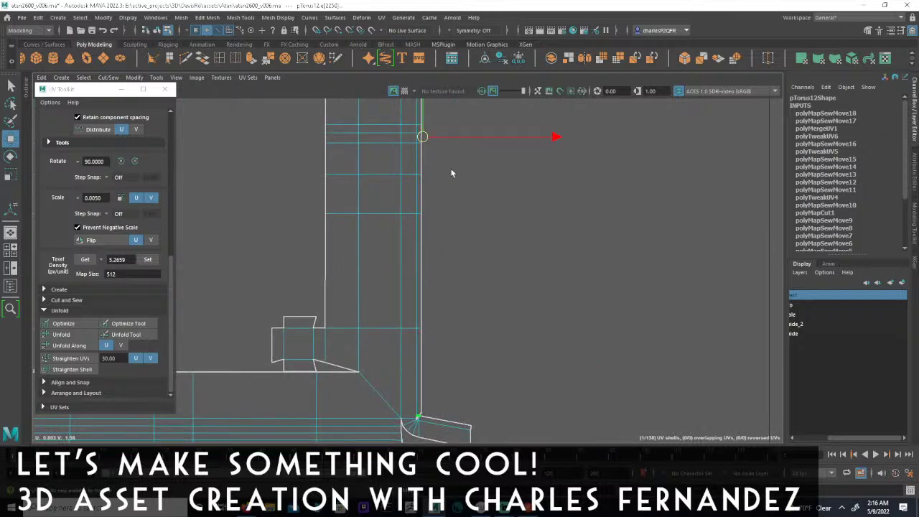
pyautogui.moveTo(463, 141); pyautogui.dragTo(467, 142)
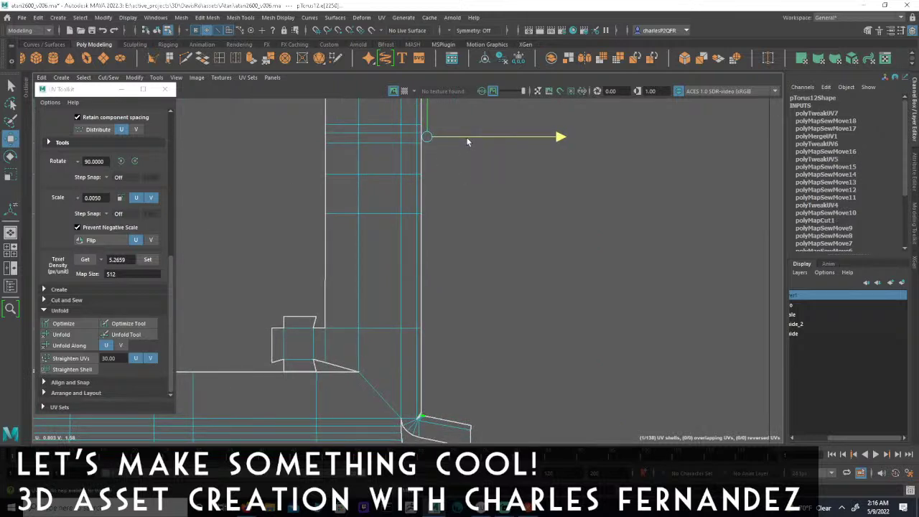
pyautogui.click(453, 302)
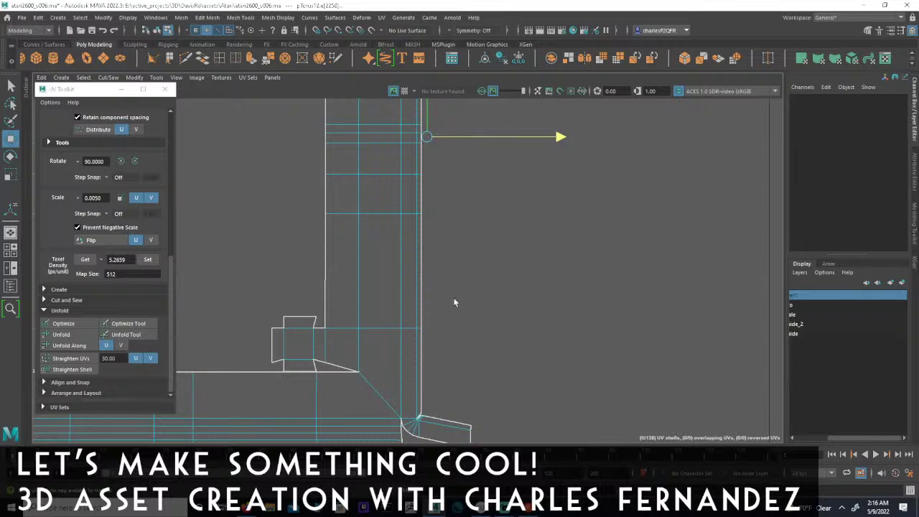
# - Select the UVs along the base shell's outer border between the two corner tabs and nudge them slightly along U
pyautogui.keyDown('alt'); pyautogui.moveTo(442, 373); pyautogui.dragTo(437, 279, button='middle'); pyautogui.keyUp('alt')
pyautogui.keyDown('alt'); pyautogui.moveTo(438, 279); pyautogui.dragTo(805, 300, button='right'); pyautogui.keyUp('alt')
pyautogui.keyDown('alt'); pyautogui.moveTo(499, 318); pyautogui.dragTo(518, 255, button='middle'); pyautogui.keyUp('alt')
pyautogui.keyDown('alt'); pyautogui.moveTo(517, 256); pyautogui.dragTo(559, 256, button='right'); pyautogui.keyUp('alt')
pyautogui.moveTo(422, 254); pyautogui.dragTo(363, 306)
pyautogui.keyDown('alt'); pyautogui.moveTo(434, 171); pyautogui.dragTo(487, 213, button='middle'); pyautogui.keyUp('alt')
pyautogui.keyDown('alt'); pyautogui.moveTo(486, 214); pyautogui.dragTo(435, 158, button='right'); pyautogui.keyUp('alt')
pyautogui.keyDown('alt'); pyautogui.moveTo(435, 158); pyautogui.dragTo(554, 269, button='middle'); pyautogui.keyUp('alt')
pyautogui.keyDown('alt'); pyautogui.moveTo(553, 269); pyautogui.dragTo(472, 174, button='right'); pyautogui.keyUp('alt')
pyautogui.keyDown('alt'); pyautogui.moveTo(471, 174); pyautogui.dragTo(515, 220, button='middle'); pyautogui.keyUp('alt')
pyautogui.keyDown('alt'); pyautogui.moveTo(515, 219); pyautogui.dragTo(464, 135, button='right'); pyautogui.keyUp('alt')
pyautogui.keyDown('alt'); pyautogui.moveTo(464, 135); pyautogui.dragTo(536, 273, button='middle'); pyautogui.keyUp('alt')
pyautogui.keyDown('alt'); pyautogui.moveTo(535, 273); pyautogui.dragTo(512, 259, button='right'); pyautogui.keyUp('alt')
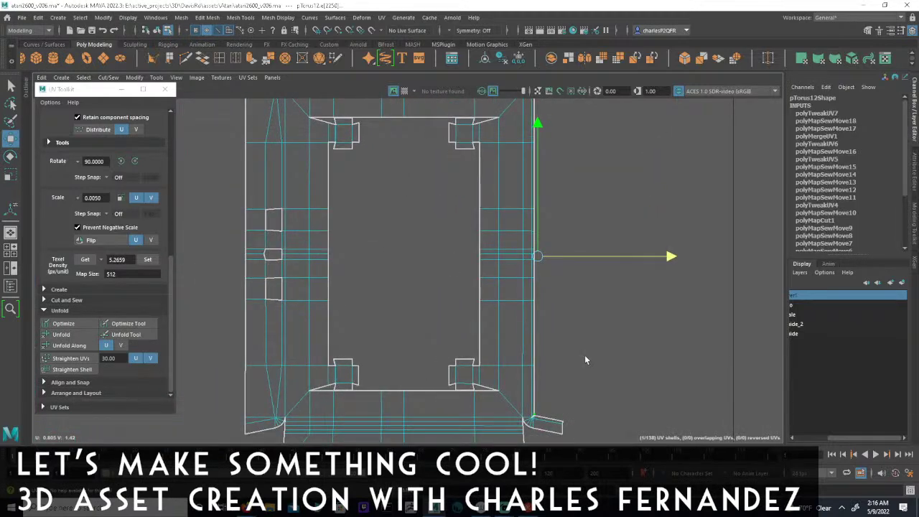
pyautogui.moveTo(558, 393); pyautogui.dragTo(531, 130)
pyautogui.keyDown('alt'); pyautogui.moveTo(556, 162); pyautogui.dragTo(474, 286, button='middle'); pyautogui.keyUp('alt')
pyautogui.keyDown('alt'); pyautogui.moveTo(374, 244); pyautogui.dragTo(823, 323, button='right'); pyautogui.keyUp('alt')
pyautogui.keyDown('alt'); pyautogui.moveTo(524, 237); pyautogui.dragTo(503, 327, button='middle'); pyautogui.keyUp('alt')
pyautogui.keyDown('alt'); pyautogui.moveTo(431, 309); pyautogui.dragTo(545, 339, button='right'); pyautogui.keyUp('alt')
pyautogui.scroll(2, 473, 290)
pyautogui.keyDown('shift'); pyautogui.moveTo(397, 193); pyautogui.dragTo(397, 191); pyautogui.keyUp('shift')
pyautogui.keyDown('alt'); pyautogui.moveTo(514, 316); pyautogui.dragTo(361, 297, button='right'); pyautogui.keyUp('alt')
pyautogui.keyDown('alt'); pyautogui.moveTo(502, 365); pyautogui.dragTo(436, 97, button='middle'); pyautogui.keyUp('alt')
pyautogui.keyDown('alt'); pyautogui.moveTo(530, 352); pyautogui.dragTo(335, 277, button='right'); pyautogui.keyUp('alt')
pyautogui.keyDown('alt'); pyautogui.moveTo(401, 301); pyautogui.dragTo(431, 143, button='middle'); pyautogui.keyUp('alt')
pyautogui.keyDown('alt'); pyautogui.moveTo(490, 260); pyautogui.dragTo(469, 173, button='middle'); pyautogui.keyUp('alt')
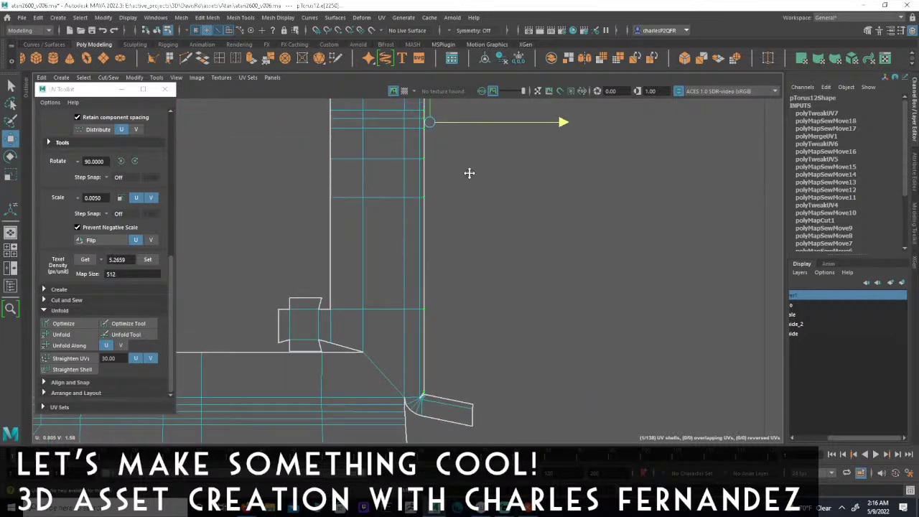
pyautogui.moveTo(475, 122); pyautogui.dragTo(490, 122)
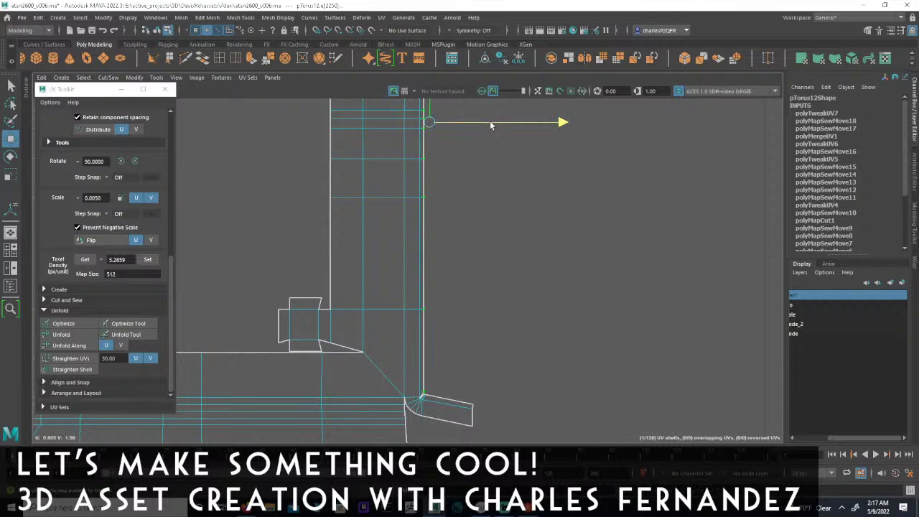
# - Scale the selected border UVs outward along V to bring the border ends up against the corner tabs
pyautogui.press('r')
pyautogui.keyDown('alt'); pyautogui.moveTo(449, 171); pyautogui.dragTo(421, 402, button='middle'); pyautogui.keyUp('alt')
pyautogui.keyDown('alt'); pyautogui.moveTo(426, 248); pyautogui.dragTo(427, 308, button='middle'); pyautogui.keyUp('alt')
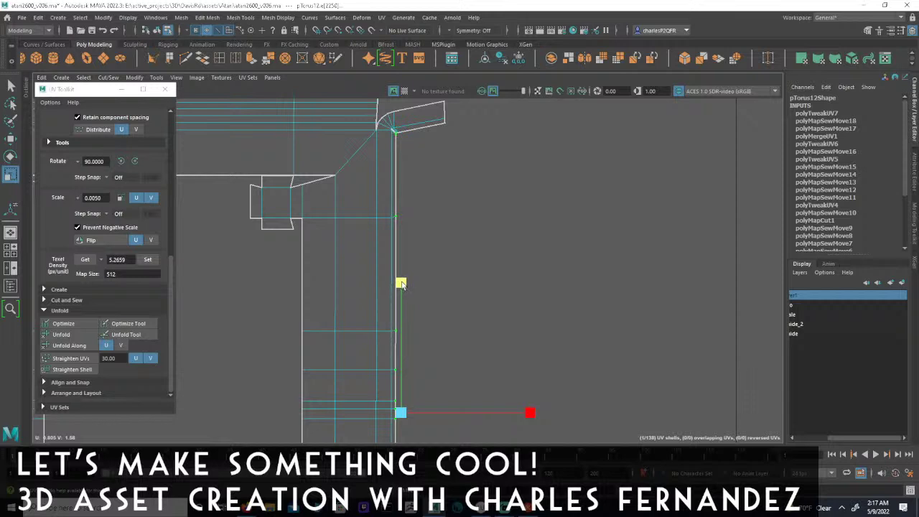
pyautogui.keyDown('alt'); pyautogui.moveTo(404, 267); pyautogui.dragTo(392, 341, button='middle'); pyautogui.keyUp('alt')
pyautogui.scroll(6, 377, 305)
pyautogui.keyDown('alt'); pyautogui.moveTo(370, 278); pyautogui.dragTo(406, 453, button='middle'); pyautogui.keyUp('alt')
pyautogui.keyDown('alt'); pyautogui.moveTo(412, 316); pyautogui.dragTo(402, 369, button='middle'); pyautogui.keyUp('alt')
pyautogui.scroll(3, 402, 368)
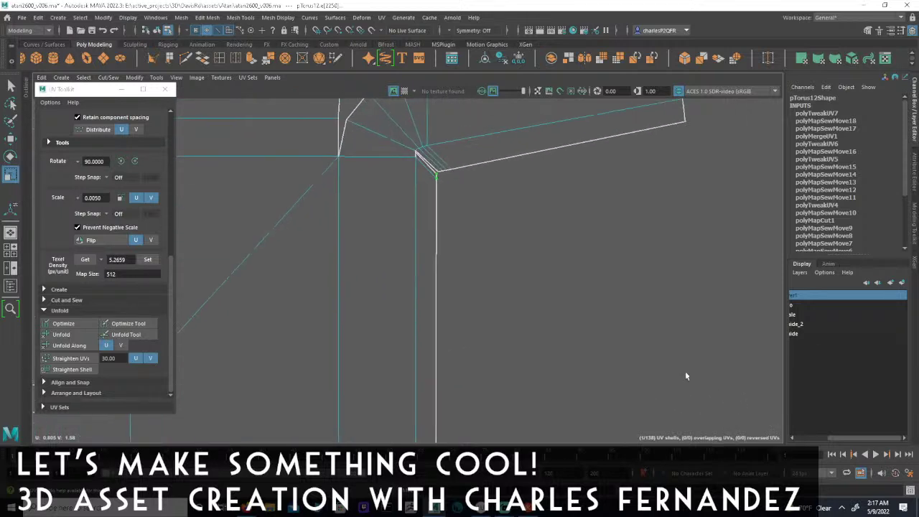
# - Select the short diagonal seam edges at the upper and lower corner tabs and apply Move and Sew
pyautogui.click(218, 30)
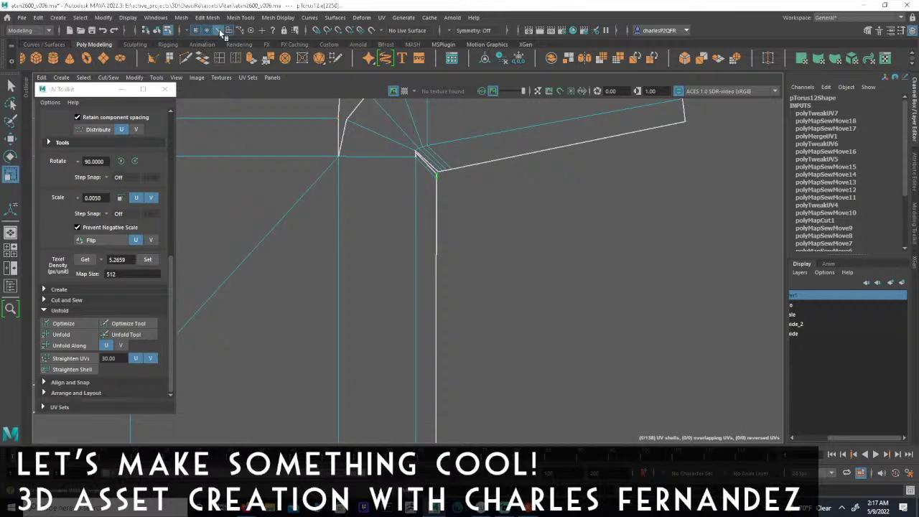
pyautogui.click(419, 159)
pyautogui.keyDown('alt'); pyautogui.moveTo(517, 319); pyautogui.dragTo(302, 317, button='right'); pyautogui.keyUp('alt')
pyautogui.keyDown('alt'); pyautogui.moveTo(423, 337); pyautogui.dragTo(464, 172, button='middle'); pyautogui.keyUp('alt')
pyautogui.keyDown('alt'); pyautogui.moveTo(439, 309); pyautogui.dragTo(448, 142, button='middle'); pyautogui.keyUp('alt')
pyautogui.keyDown('alt'); pyautogui.moveTo(521, 301); pyautogui.dragTo(432, 69, button='middle'); pyautogui.keyUp('alt')
pyautogui.keyDown('alt'); pyautogui.moveTo(372, 304); pyautogui.dragTo(368, 113, button='middle'); pyautogui.keyUp('alt')
pyautogui.keyDown('alt'); pyautogui.moveTo(392, 323); pyautogui.dragTo(418, 136, button='middle'); pyautogui.keyUp('alt')
pyautogui.keyDown('alt'); pyautogui.moveTo(417, 357); pyautogui.dragTo(411, 69, button='middle'); pyautogui.keyUp('alt')
pyautogui.keyDown('alt'); pyautogui.moveTo(442, 336); pyautogui.dragTo(415, 369, button='middle'); pyautogui.keyUp('alt')
pyautogui.keyDown('alt'); pyautogui.moveTo(553, 408); pyautogui.dragTo(700, 418, button='right'); pyautogui.keyUp('alt')
pyautogui.keyDown('alt'); pyautogui.moveTo(355, 260); pyautogui.dragTo(325, 318, button='middle'); pyautogui.keyUp('alt')
pyautogui.keyDown('alt'); pyautogui.moveTo(324, 318); pyautogui.dragTo(567, 410, button='right'); pyautogui.keyUp('alt')
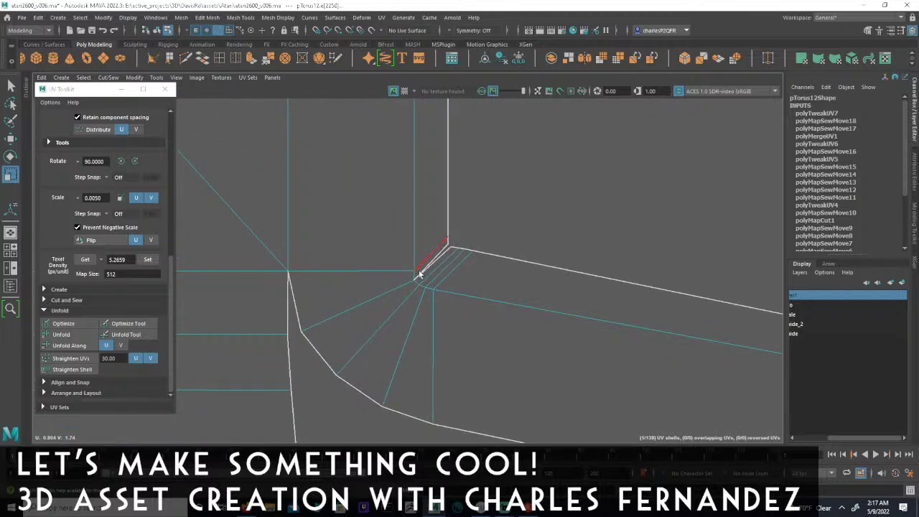
pyautogui.click(421, 273)
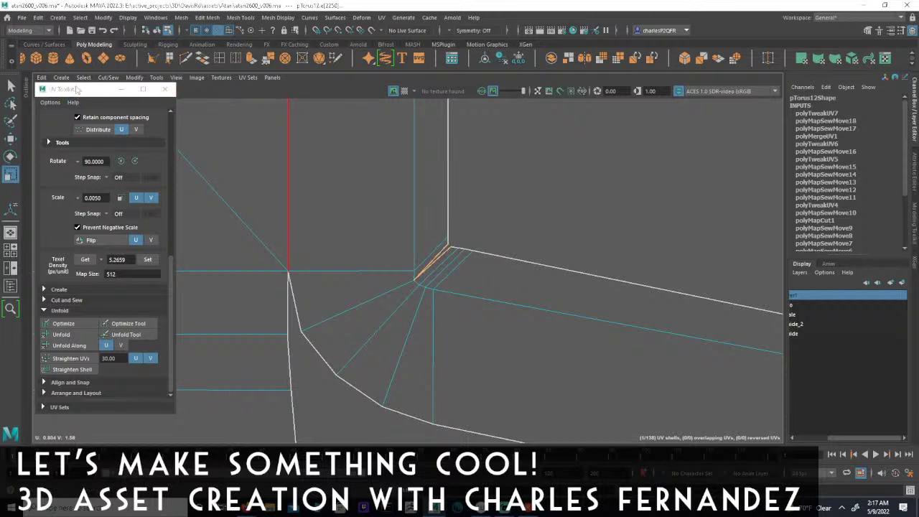
pyautogui.click(108, 78)
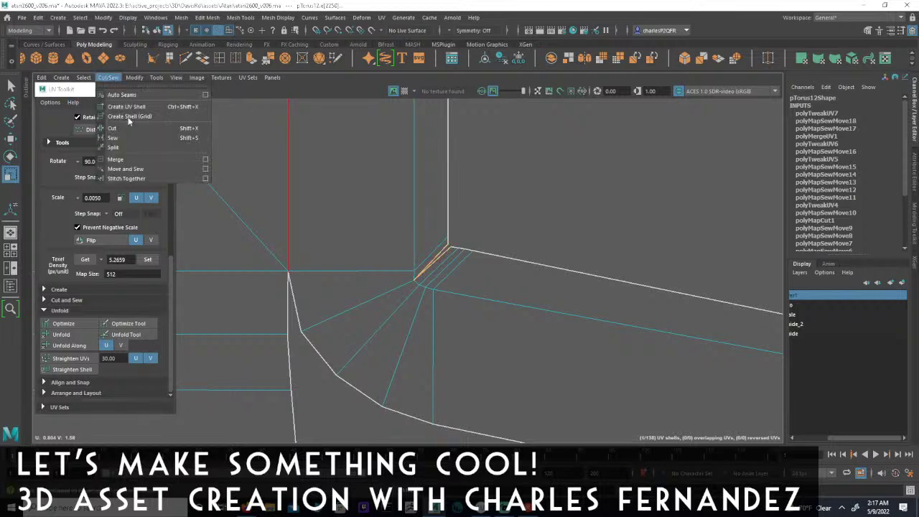
pyautogui.click(144, 166)
# - Examine the sewn seams and border alignment at both corner tabs of the base shell
pyautogui.keyDown('alt'); pyautogui.moveTo(484, 209); pyautogui.dragTo(273, 217, button='right'); pyautogui.keyUp('alt')
pyautogui.keyDown('alt'); pyautogui.moveTo(273, 217); pyautogui.dragTo(421, 361, button='middle'); pyautogui.keyUp('alt')
pyautogui.keyDown('alt'); pyautogui.moveTo(524, 306); pyautogui.dragTo(421, 220, button='right'); pyautogui.keyUp('alt')
pyautogui.keyDown('alt'); pyautogui.moveTo(421, 220); pyautogui.dragTo(602, 377, button='middle'); pyautogui.keyUp('alt')
pyautogui.keyDown('alt'); pyautogui.moveTo(602, 377); pyautogui.dragTo(478, 263, button='right'); pyautogui.keyUp('alt')
pyautogui.keyDown('alt'); pyautogui.moveTo(477, 264); pyautogui.dragTo(487, 438, button='middle'); pyautogui.keyUp('alt')
pyautogui.keyDown('alt'); pyautogui.moveTo(487, 438); pyautogui.dragTo(230, 324, button='right'); pyautogui.keyUp('alt')
pyautogui.keyDown('alt'); pyautogui.moveTo(499, 208); pyautogui.dragTo(501, 100, button='middle'); pyautogui.keyUp('alt')
pyautogui.keyDown('alt'); pyautogui.moveTo(535, 319); pyautogui.dragTo(512, 268, button='middle'); pyautogui.keyUp('alt')
pyautogui.keyDown('alt'); pyautogui.moveTo(513, 268); pyautogui.dragTo(431, 248, button='right'); pyautogui.keyUp('alt')
pyautogui.keyDown('alt'); pyautogui.moveTo(536, 199); pyautogui.dragTo(527, 403, button='middle'); pyautogui.keyUp('alt')
pyautogui.keyDown('alt'); pyautogui.moveTo(503, 144); pyautogui.dragTo(467, 314, button='middle'); pyautogui.keyUp('alt')
pyautogui.keyDown('alt'); pyautogui.moveTo(468, 314); pyautogui.dragTo(402, 288, button='right'); pyautogui.keyUp('alt')
pyautogui.keyDown('alt'); pyautogui.moveTo(455, 133); pyautogui.dragTo(425, 403, button='middle'); pyautogui.keyUp('alt')
pyautogui.keyDown('alt'); pyautogui.moveTo(431, 203); pyautogui.dragTo(479, 440, button='middle'); pyautogui.keyUp('alt')
pyautogui.keyDown('alt'); pyautogui.moveTo(479, 440); pyautogui.dragTo(424, 331, button='right'); pyautogui.keyUp('alt')
pyautogui.keyDown('alt'); pyautogui.moveTo(410, 305); pyautogui.dragTo(423, 255, button='middle'); pyautogui.keyUp('alt')
pyautogui.keyDown('alt'); pyautogui.moveTo(422, 255); pyautogui.dragTo(522, 274, button='right'); pyautogui.keyUp('alt')
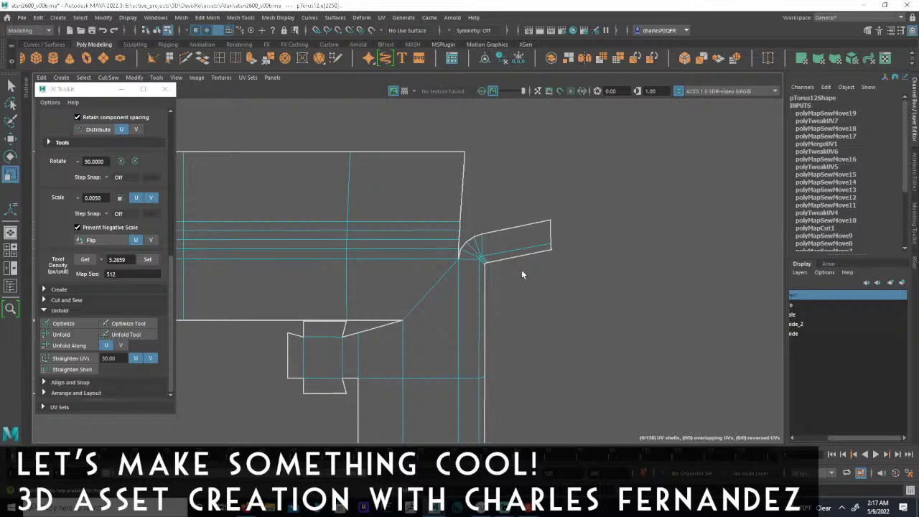
# - Show the 3D view beside the UVs and select the edges around the side strip's cutouts to locate their matching shells
pyautogui.scroll(-3, 522, 274)
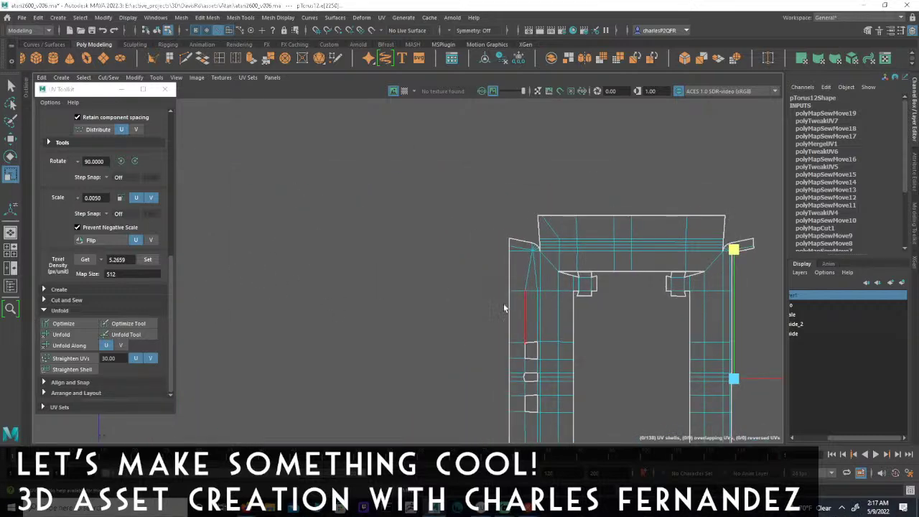
pyautogui.press('space')
pyautogui.keyDown('alt'); pyautogui.moveTo(351, 313); pyautogui.dragTo(256, 316, button='right'); pyautogui.keyUp('alt')
pyautogui.keyDown('alt'); pyautogui.moveTo(256, 316); pyautogui.dragTo(253, 244, button='middle'); pyautogui.keyUp('alt')
pyautogui.keyDown('alt'); pyautogui.moveTo(252, 244); pyautogui.dragTo(256, 220, button='right'); pyautogui.keyUp('alt')
pyautogui.moveTo(299, 256); pyautogui.dragTo(301, 258)
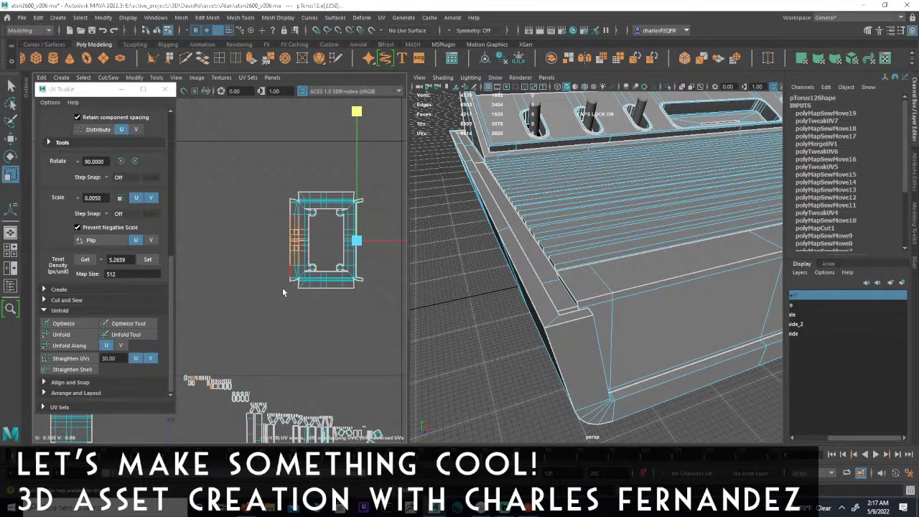
pyautogui.keyDown('alt'); pyautogui.moveTo(253, 374); pyautogui.dragTo(367, 287, button='middle'); pyautogui.keyUp('alt')
pyautogui.keyDown('alt'); pyautogui.moveTo(367, 286); pyautogui.dragTo(575, 329, button='right'); pyautogui.keyUp('alt')
pyautogui.keyDown('alt'); pyautogui.moveTo(574, 329); pyautogui.dragTo(349, 298, button='middle'); pyautogui.keyUp('alt')
pyautogui.keyDown('alt'); pyautogui.moveTo(283, 244); pyautogui.dragTo(353, 273, button='middle'); pyautogui.keyUp('alt')
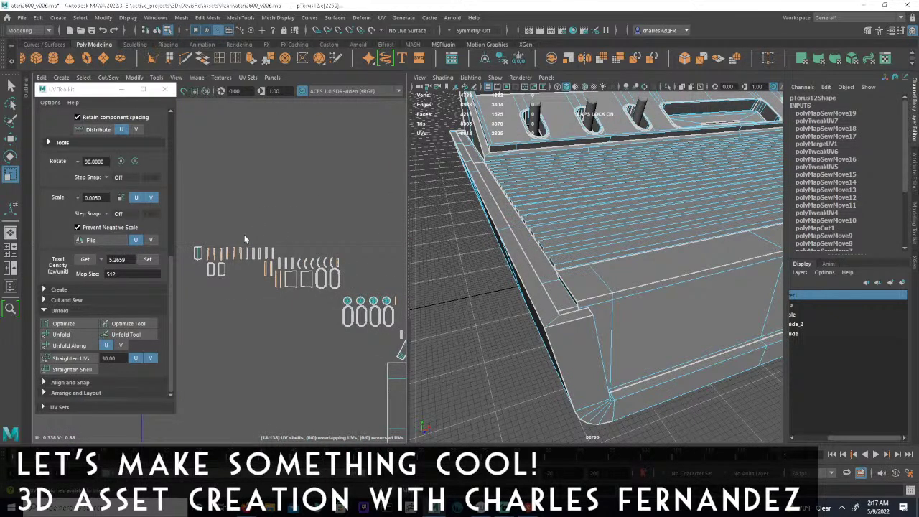
pyautogui.keyDown('alt'); pyautogui.moveTo(305, 249); pyautogui.dragTo(278, 206, button='middle'); pyautogui.keyUp('alt')
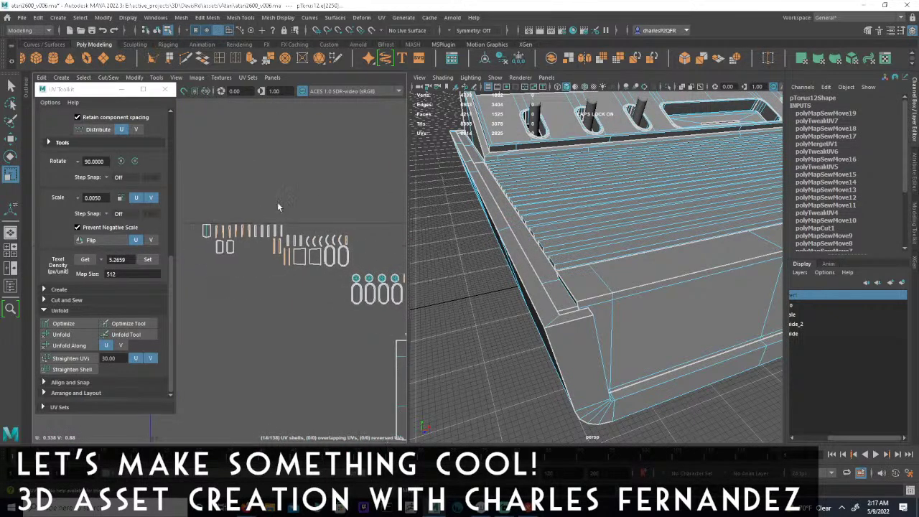
# - Pick faces of the rectangular and round port panels on the console's back to locate their shells in the UV layout
pyautogui.click(229, 30)
pyautogui.click(230, 211)
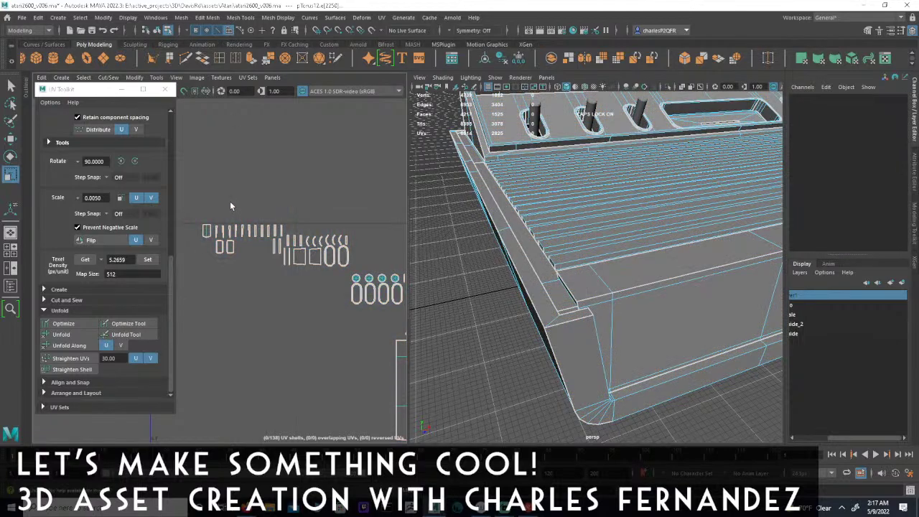
pyautogui.keyDown('alt'); pyautogui.moveTo(479, 184); pyautogui.dragTo(687, 180); pyautogui.keyUp('alt')
pyautogui.keyDown('alt'); pyautogui.moveTo(540, 189); pyautogui.dragTo(593, 208, button='middle'); pyautogui.keyUp('alt')
pyautogui.keyDown('alt'); pyautogui.moveTo(593, 207); pyautogui.dragTo(698, 202, button='right'); pyautogui.keyUp('alt')
pyautogui.keyDown('alt'); pyautogui.moveTo(618, 223); pyautogui.dragTo(627, 266, button='middle'); pyautogui.keyUp('alt')
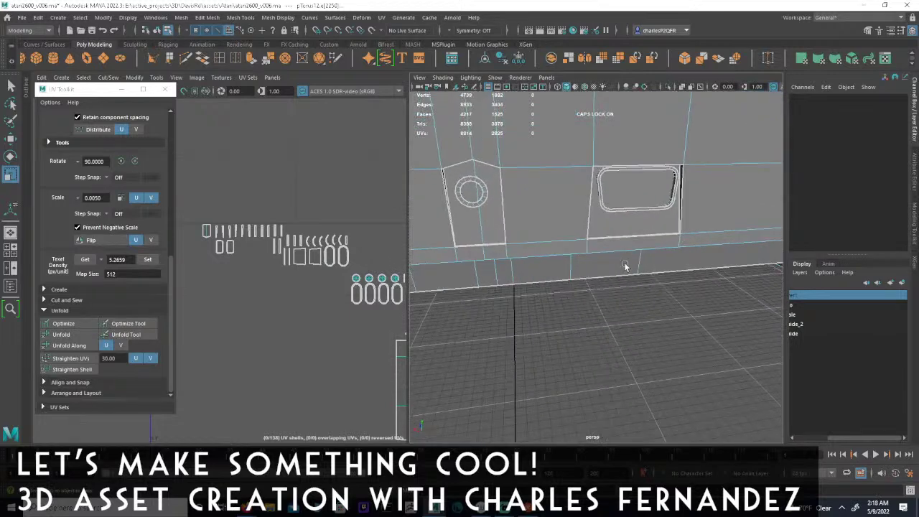
pyautogui.click(640, 231)
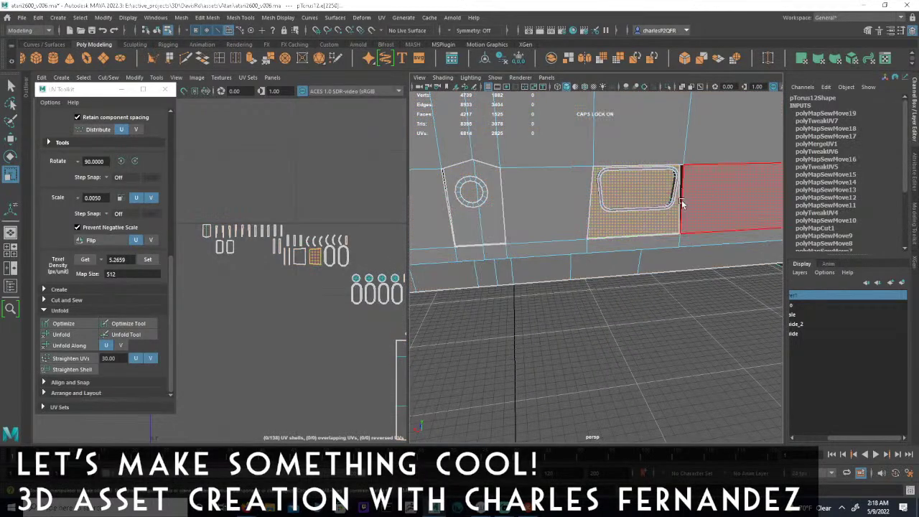
pyautogui.keyDown('shift'); pyautogui.click(681, 191); pyautogui.keyUp('shift')
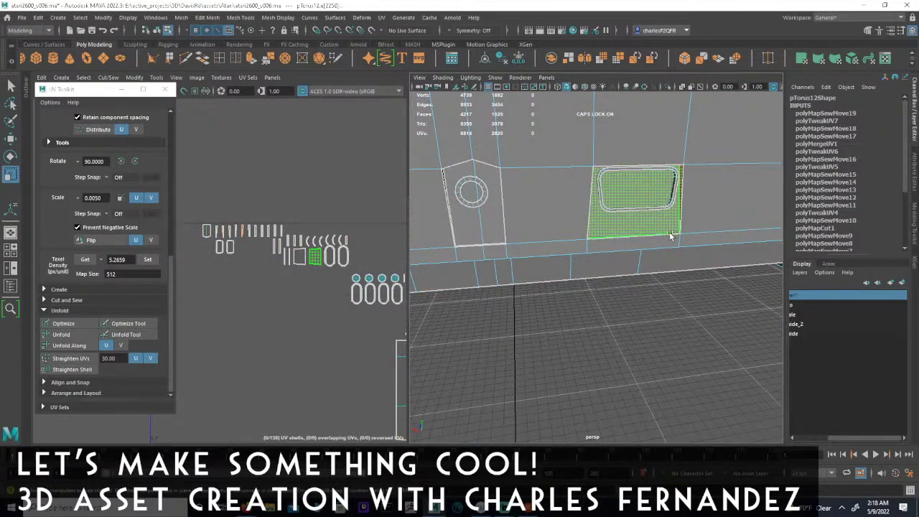
pyautogui.keyDown('alt'); pyautogui.moveTo(626, 201); pyautogui.dragTo(667, 181); pyautogui.keyUp('alt')
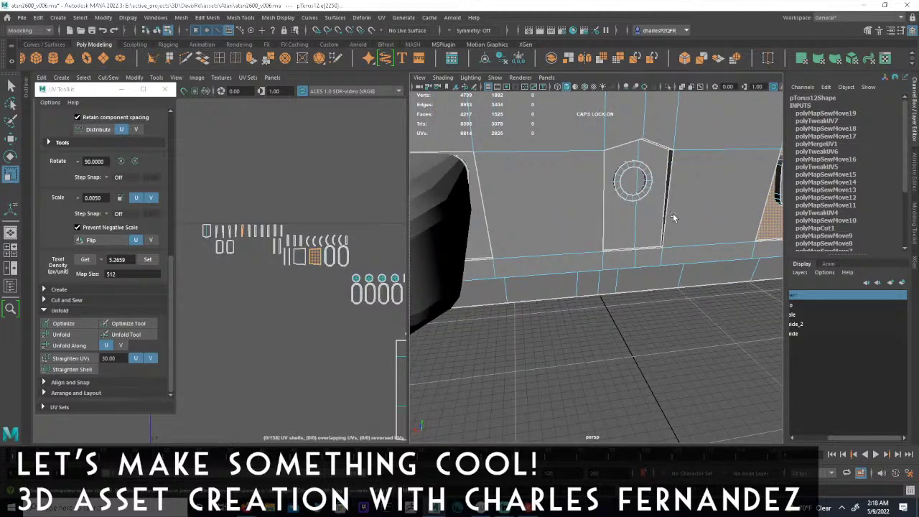
pyautogui.click(665, 184)
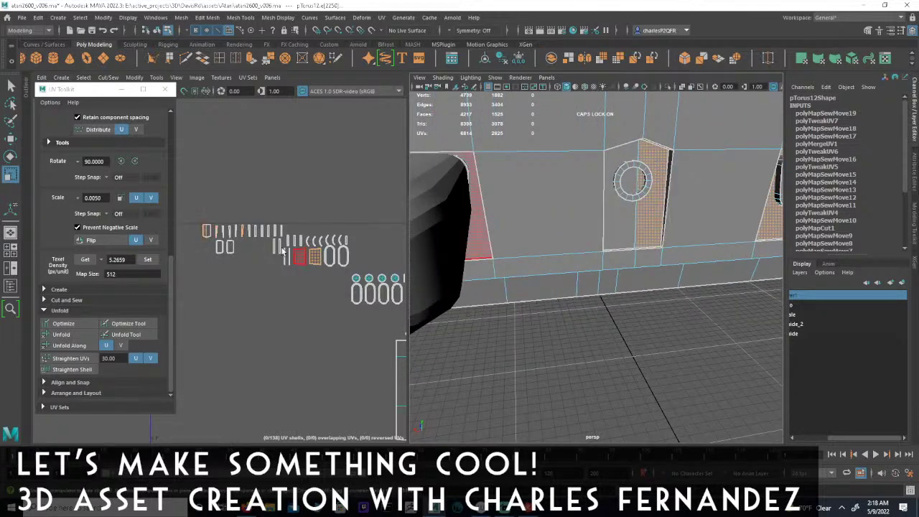
pyautogui.doubleClick(706, 148)
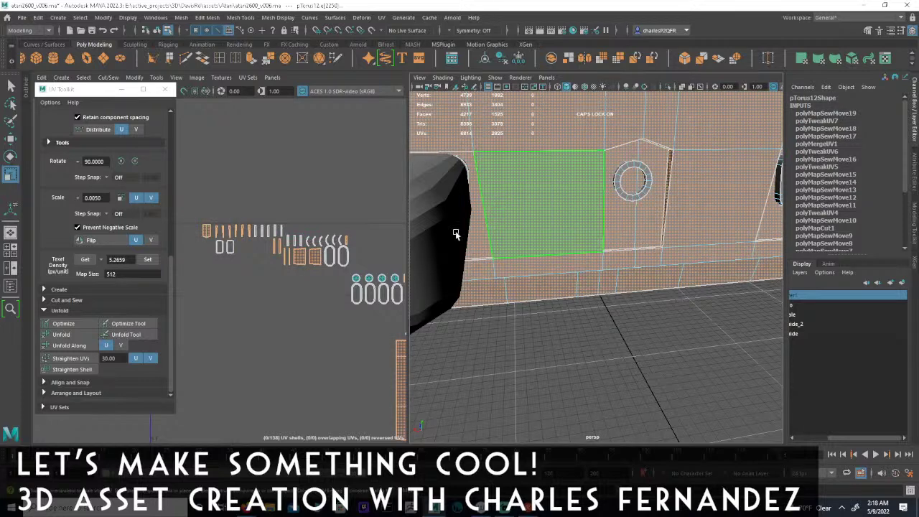
pyautogui.keyDown('alt'); pyautogui.moveTo(257, 251); pyautogui.dragTo(291, 255, button='middle'); pyautogui.keyUp('alt')
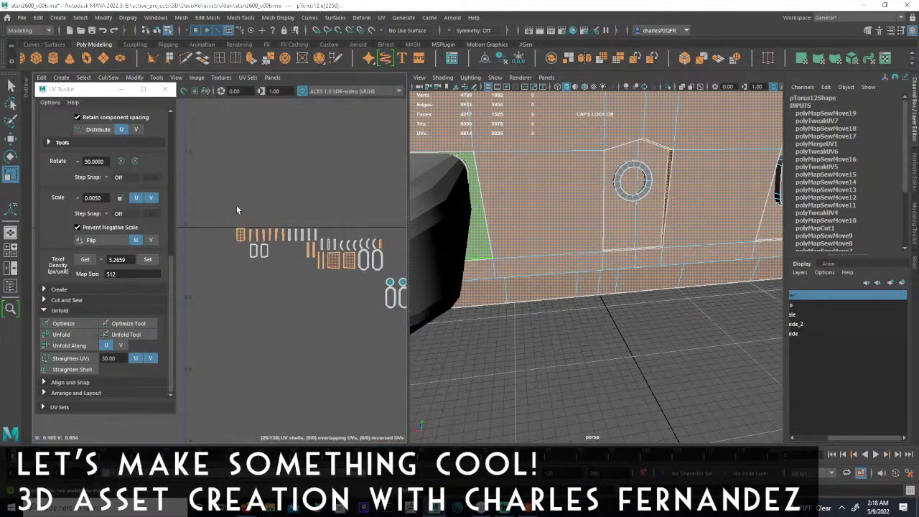
# - Select the round port panel's shell with its narrow side shells, reset the pivot, and move them up to V 1.1117
pyautogui.moveTo(228, 209); pyautogui.dragTo(283, 245)
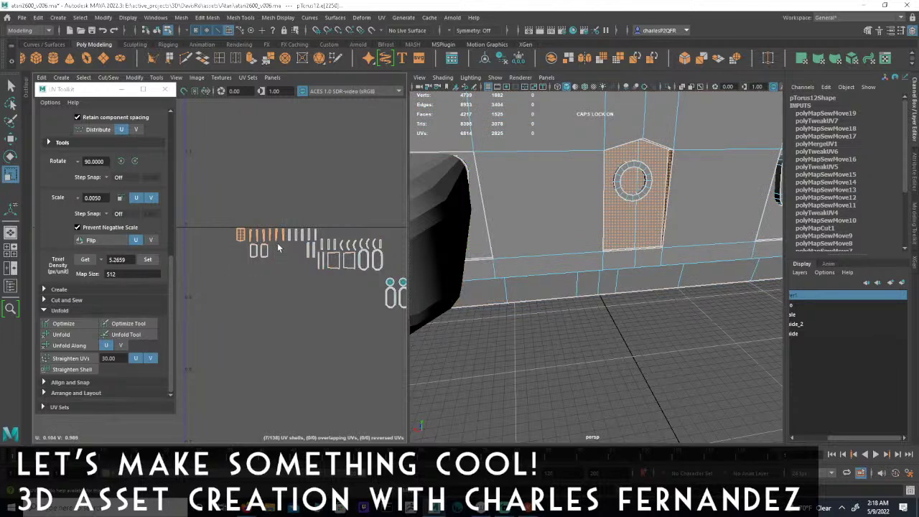
pyautogui.press('w')
pyautogui.scroll(-3, 316, 269)
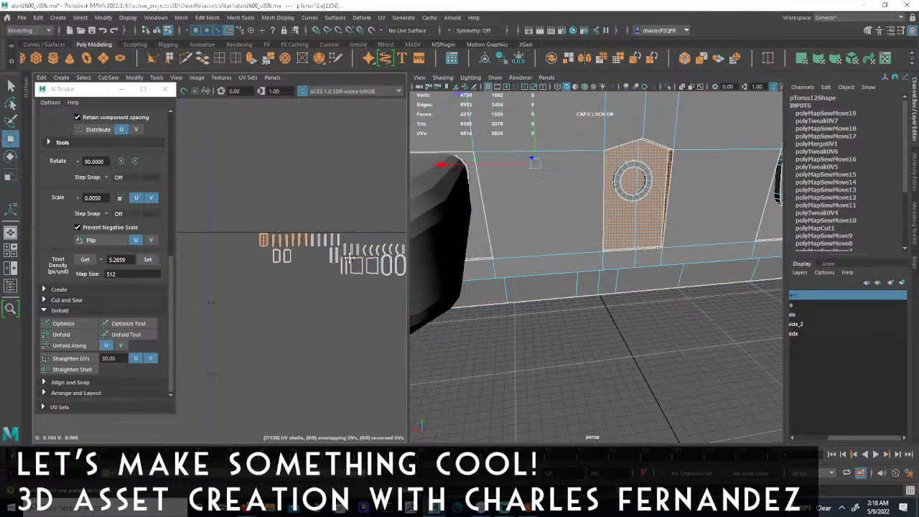
pyautogui.keyDown('alt'); pyautogui.moveTo(332, 259); pyautogui.dragTo(227, 285, button='right'); pyautogui.keyUp('alt')
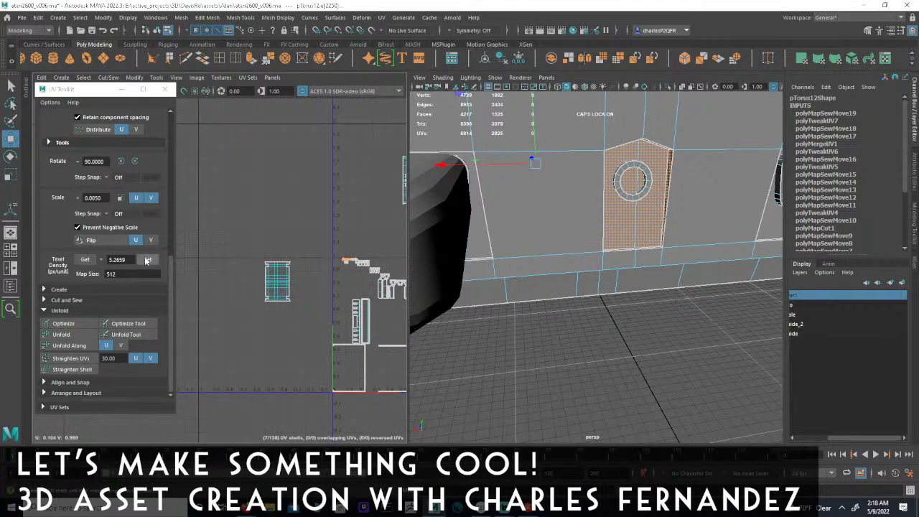
pyautogui.moveTo(171, 258); pyautogui.dragTo(174, 153)
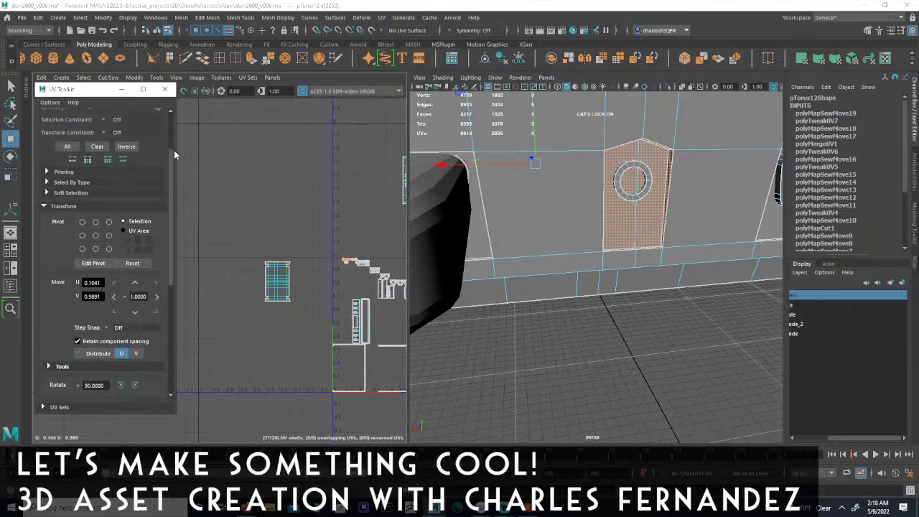
pyautogui.click(132, 263)
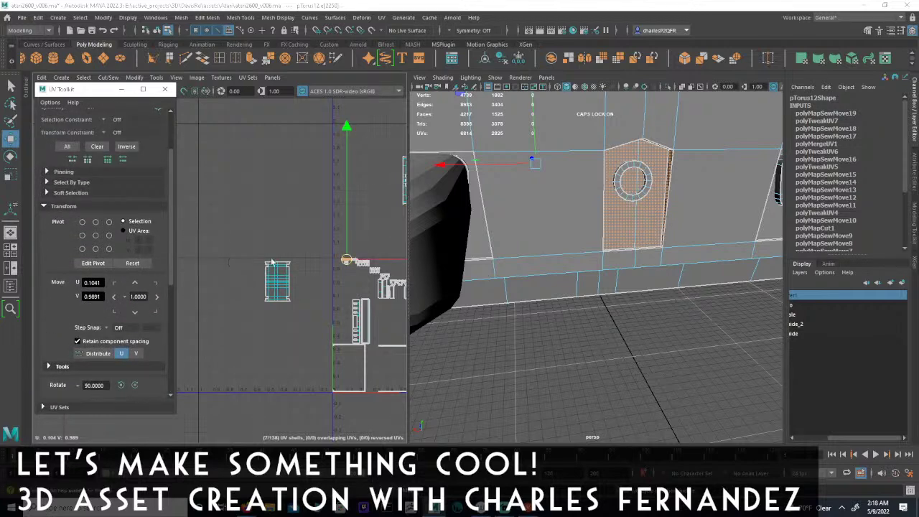
pyautogui.keyDown('alt'); pyautogui.moveTo(339, 261); pyautogui.dragTo(271, 255, button='middle'); pyautogui.keyUp('alt')
pyautogui.keyDown('alt'); pyautogui.moveTo(270, 254); pyautogui.dragTo(521, 304, button='right'); pyautogui.keyUp('alt')
pyautogui.keyDown('alt'); pyautogui.moveTo(386, 269); pyautogui.dragTo(344, 252, button='middle'); pyautogui.keyUp('alt')
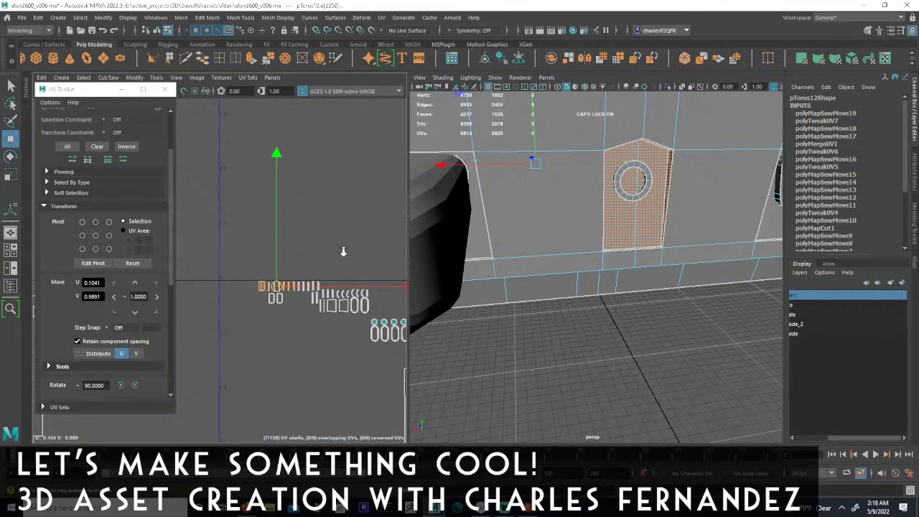
pyautogui.keyDown('alt'); pyautogui.moveTo(241, 234); pyautogui.dragTo(292, 250, button='right'); pyautogui.keyUp('alt')
pyautogui.moveTo(285, 252); pyautogui.dragTo(300, 157)
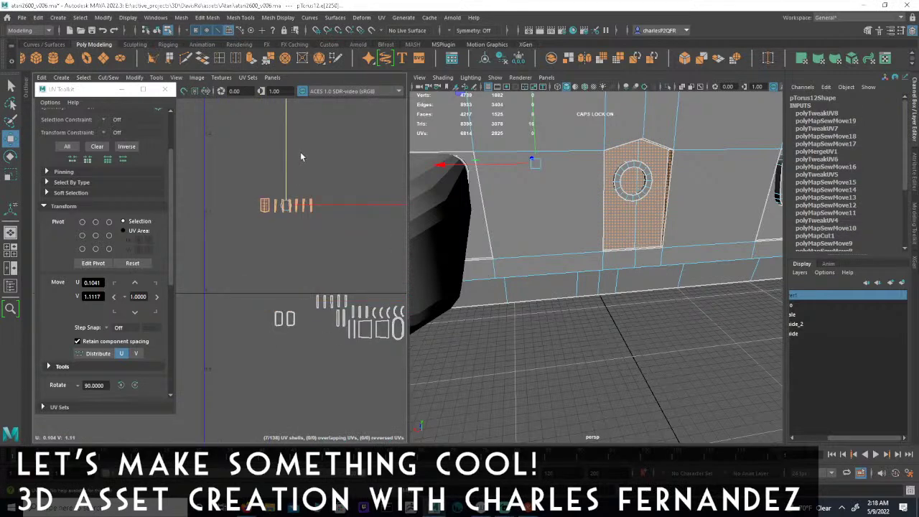
# - Highlight the back wall's shells, select the two rectangular panel shells with their four narrow strips, and move them up to V 1.0942
pyautogui.doubleClick(565, 218)
pyautogui.keyDown('alt'); pyautogui.moveTo(339, 299); pyautogui.dragTo(226, 273, button='middle'); pyautogui.keyUp('alt')
pyautogui.keyDown('alt'); pyautogui.moveTo(225, 273); pyautogui.dragTo(265, 266, button='right'); pyautogui.keyUp('alt')
pyautogui.keyDown('alt'); pyautogui.moveTo(284, 285); pyautogui.dragTo(278, 243, button='middle'); pyautogui.keyUp('alt')
pyautogui.keyDown('alt'); pyautogui.moveTo(278, 244); pyautogui.dragTo(257, 242, button='right'); pyautogui.keyUp('alt')
pyautogui.keyDown('alt'); pyautogui.moveTo(257, 242); pyautogui.dragTo(283, 247, button='middle'); pyautogui.keyUp('alt')
pyautogui.keyDown('alt'); pyautogui.moveTo(283, 246); pyautogui.dragTo(232, 239, button='right'); pyautogui.keyUp('alt')
pyautogui.keyDown('alt'); pyautogui.moveTo(325, 287); pyautogui.dragTo(362, 308, button='middle'); pyautogui.keyUp('alt')
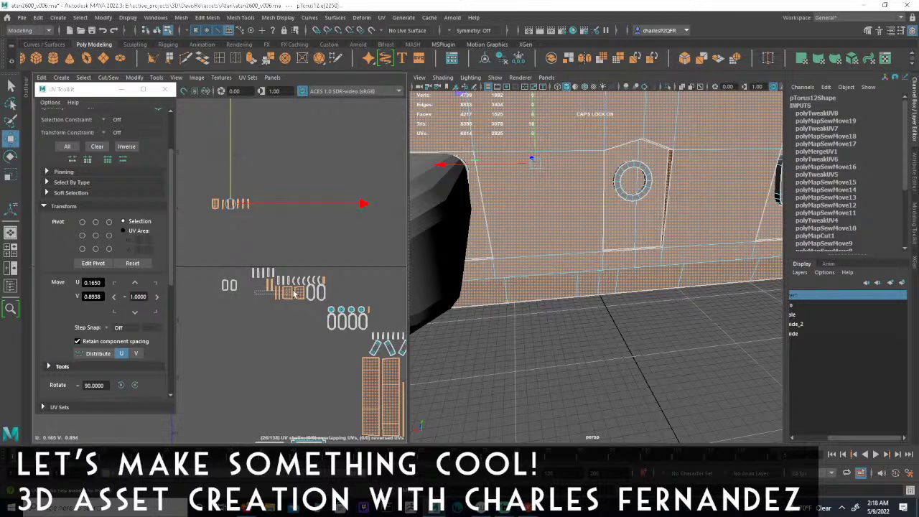
pyautogui.moveTo(300, 291); pyautogui.dragTo(304, 292)
pyautogui.keyDown('alt'); pyautogui.moveTo(296, 304); pyautogui.dragTo(278, 314, button='middle'); pyautogui.keyUp('alt')
pyautogui.keyDown('alt'); pyautogui.moveTo(278, 314); pyautogui.dragTo(431, 314, button='right'); pyautogui.keyUp('alt')
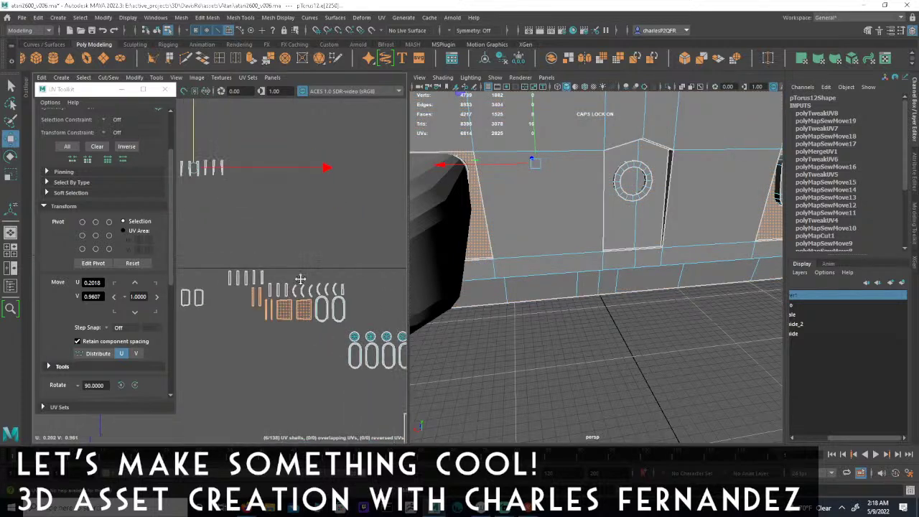
pyautogui.keyDown('alt'); pyautogui.moveTo(261, 262); pyautogui.dragTo(321, 325, button='middle'); pyautogui.keyUp('alt')
pyautogui.moveTo(243, 175); pyautogui.dragTo(243, 63)
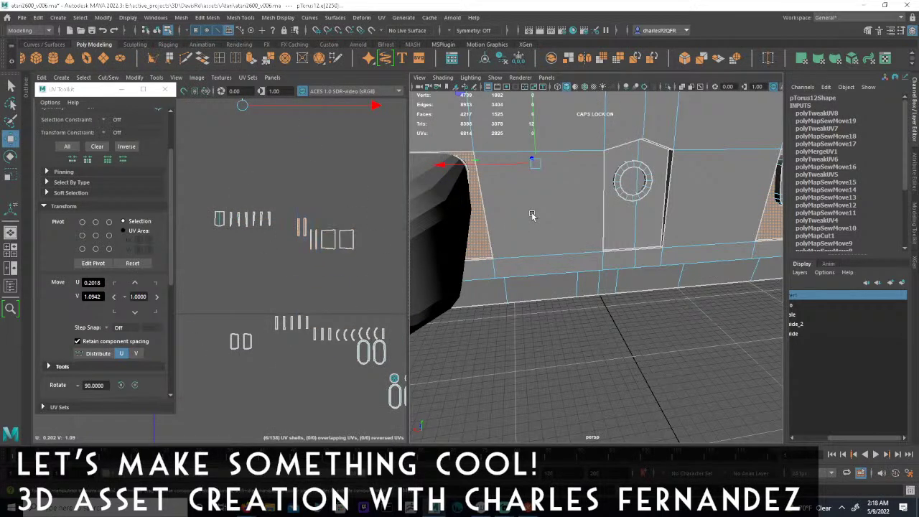
# - Select the two highlighted narrow strips at the ends of the curved-strip and circle rows, and move them up to V 1.0897
pyautogui.keyDown('alt'); pyautogui.moveTo(363, 309); pyautogui.dragTo(241, 242, button='middle'); pyautogui.keyUp('alt')
pyautogui.keyDown('alt'); pyautogui.moveTo(241, 242); pyautogui.dragTo(372, 232, button='right'); pyautogui.keyUp('alt')
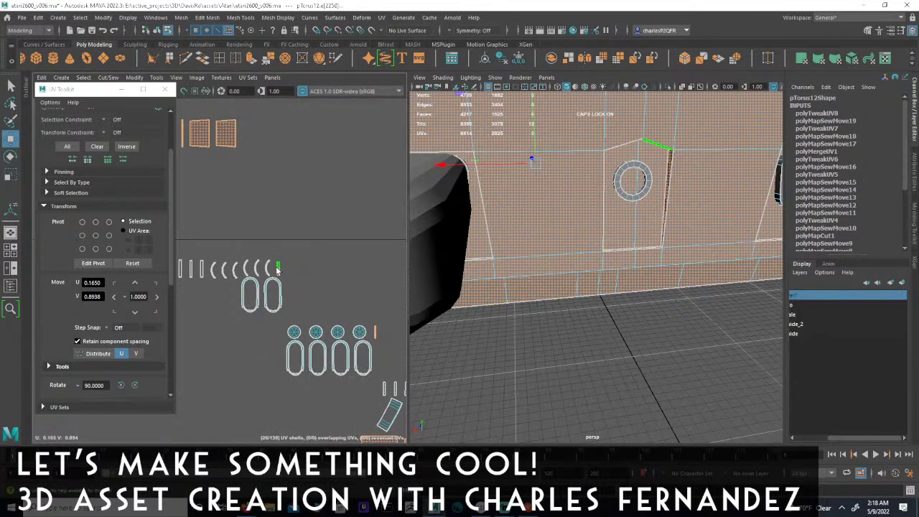
pyautogui.click(279, 269)
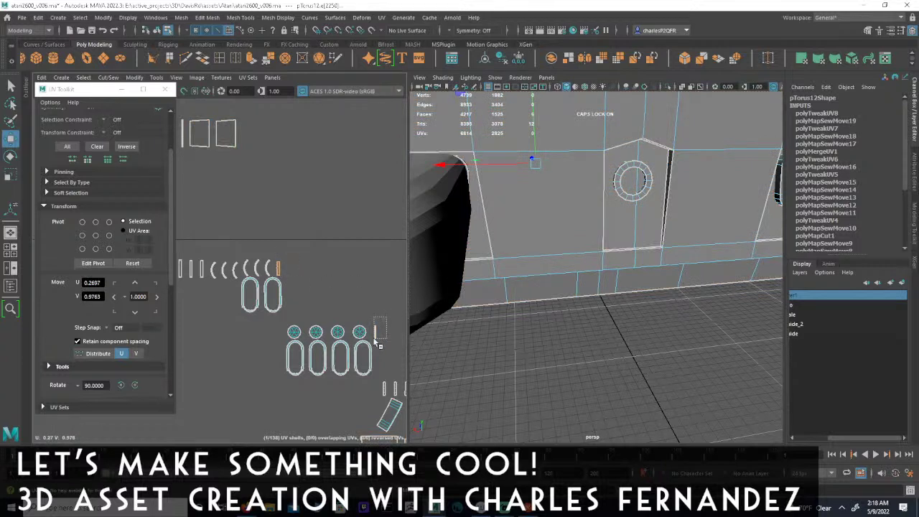
pyautogui.press('e')
pyautogui.press('w')
pyautogui.keyDown('alt'); pyautogui.moveTo(240, 225); pyautogui.dragTo(376, 245, button='middle'); pyautogui.keyUp('alt')
pyautogui.keyDown('alt'); pyautogui.moveTo(377, 246); pyautogui.dragTo(194, 253, button='right'); pyautogui.keyUp('alt')
pyautogui.keyDown('alt'); pyautogui.moveTo(195, 252); pyautogui.dragTo(274, 310, button='middle'); pyautogui.keyUp('alt')
pyautogui.keyDown('alt'); pyautogui.moveTo(274, 310); pyautogui.dragTo(188, 266, button='right'); pyautogui.keyUp('alt')
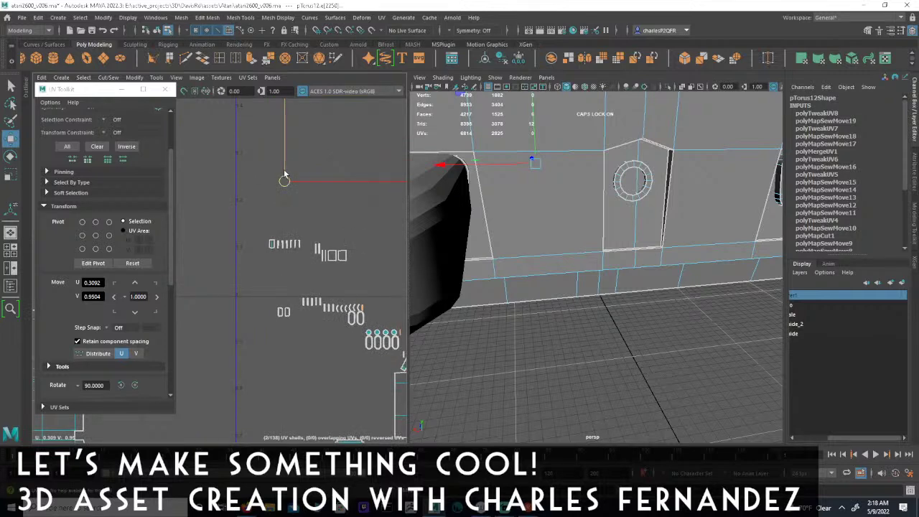
pyautogui.keyDown('alt'); pyautogui.moveTo(319, 182); pyautogui.dragTo(250, 167, button='middle'); pyautogui.keyUp('alt')
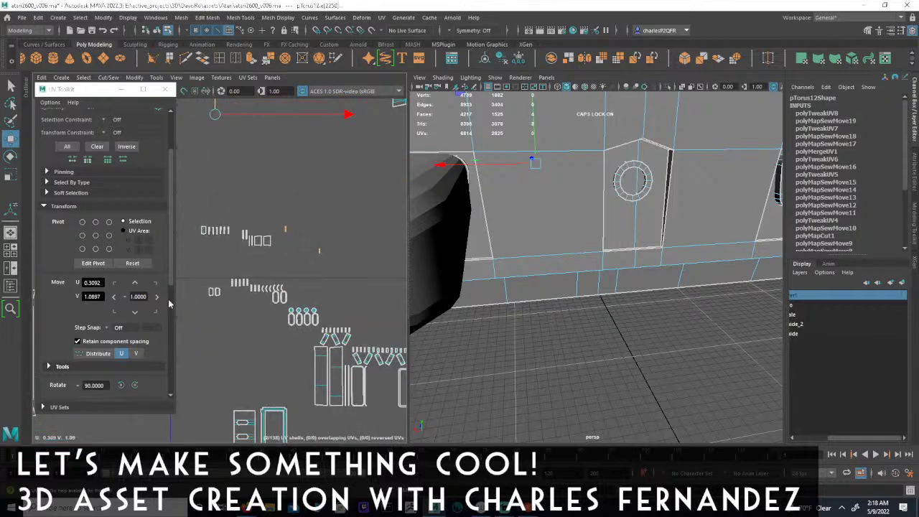
# - Reselect the faces of the console's back wall and search the UV layout for the remaining highlighted shells
pyautogui.doubleClick(530, 230)
pyautogui.keyDown('alt'); pyautogui.moveTo(324, 371); pyautogui.dragTo(273, 309, button='middle'); pyautogui.keyUp('alt')
pyautogui.keyDown('alt'); pyautogui.moveTo(273, 309); pyautogui.dragTo(144, 267, button='right'); pyautogui.keyUp('alt')
pyautogui.keyDown('alt'); pyautogui.moveTo(291, 271); pyautogui.dragTo(240, 246, button='middle'); pyautogui.keyUp('alt')
pyautogui.keyDown('alt'); pyautogui.moveTo(240, 246); pyautogui.dragTo(241, 274, button='right'); pyautogui.keyUp('alt')
pyautogui.keyDown('alt'); pyautogui.moveTo(240, 273); pyautogui.dragTo(314, 293, button='middle'); pyautogui.keyUp('alt')
pyautogui.keyDown('alt'); pyautogui.moveTo(314, 293); pyautogui.dragTo(327, 291, button='right'); pyautogui.keyUp('alt')
pyautogui.keyDown('alt'); pyautogui.moveTo(328, 291); pyautogui.dragTo(144, 291, button='middle'); pyautogui.keyUp('alt')
pyautogui.keyDown('alt'); pyautogui.moveTo(143, 291); pyautogui.dragTo(438, 268, button='right'); pyautogui.keyUp('alt')
pyautogui.keyDown('alt'); pyautogui.moveTo(402, 269); pyautogui.dragTo(364, 297, button='middle'); pyautogui.keyUp('alt')
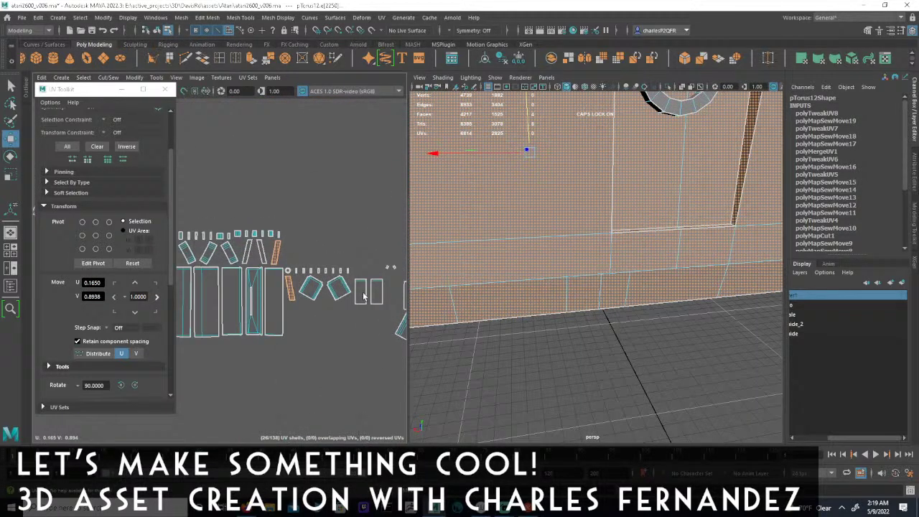
# - Select the two slanted strip shells beside the tall panels and move them to the gathered port shells at U 0.2561, V 1.0982
pyautogui.click(290, 287)
pyautogui.keyDown('shift'); pyautogui.click(278, 260); pyautogui.keyUp('shift')
pyautogui.keyDown('alt'); pyautogui.moveTo(277, 261); pyautogui.dragTo(374, 269, button='middle'); pyautogui.keyUp('alt')
pyautogui.keyDown('alt'); pyautogui.moveTo(373, 269); pyautogui.dragTo(169, 273, button='right'); pyautogui.keyUp('alt')
pyautogui.keyDown('alt'); pyautogui.moveTo(169, 273); pyautogui.dragTo(239, 273, button='middle'); pyautogui.keyUp('alt')
pyautogui.keyDown('alt'); pyautogui.moveTo(239, 275); pyautogui.dragTo(298, 274, button='right'); pyautogui.keyUp('alt')
pyautogui.keyDown('alt'); pyautogui.moveTo(298, 274); pyautogui.dragTo(191, 309, button='middle'); pyautogui.keyUp('alt')
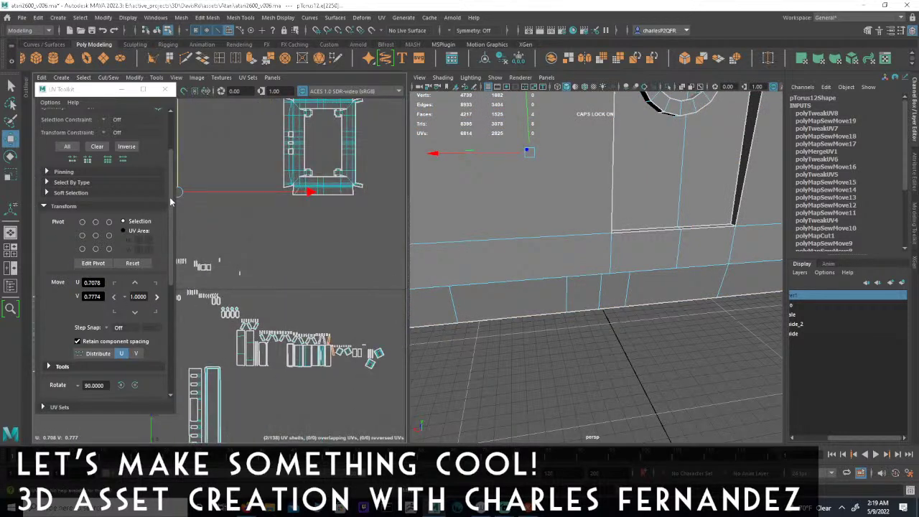
pyautogui.keyDown('alt'); pyautogui.moveTo(178, 193); pyautogui.dragTo(242, 211, button='middle'); pyautogui.keyUp('alt')
pyautogui.scroll(-2, 242, 215)
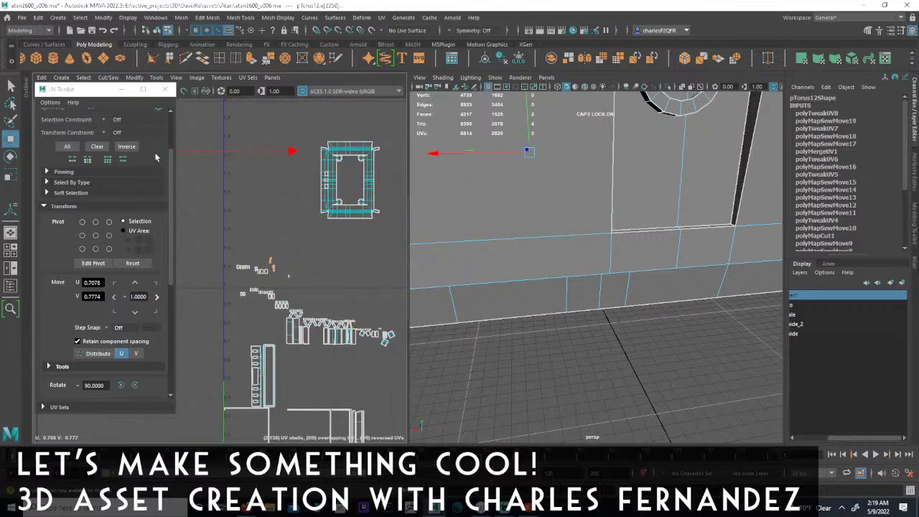
pyautogui.keyDown('alt'); pyautogui.moveTo(201, 238); pyautogui.dragTo(462, 265, button='right'); pyautogui.keyUp('alt')
pyautogui.keyDown('alt'); pyautogui.moveTo(344, 280); pyautogui.dragTo(294, 240, button='middle'); pyautogui.keyUp('alt')
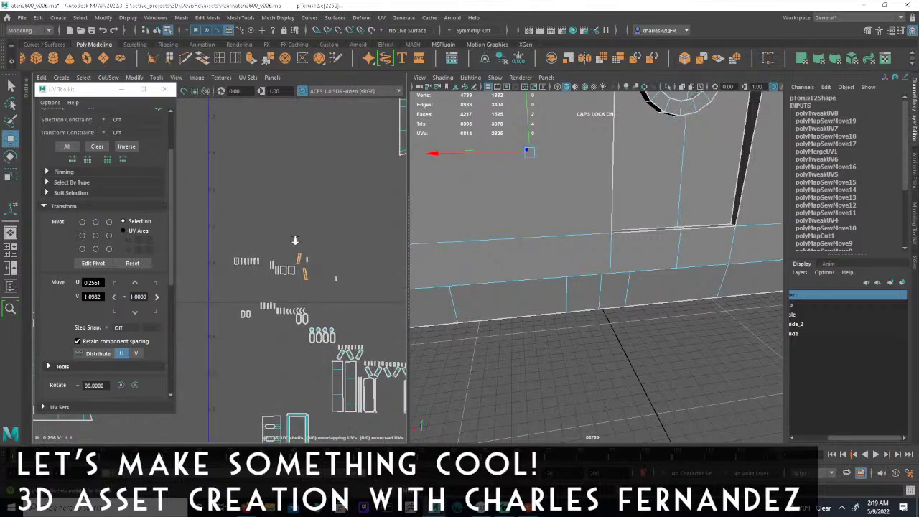
# - Select all the gathered port shells in the UV layout and inspect the whole console in wireframe from the back
pyautogui.keyDown('alt'); pyautogui.moveTo(294, 240); pyautogui.dragTo(323, 240, button='right'); pyautogui.keyUp('alt')
pyautogui.moveTo(198, 232); pyautogui.dragTo(359, 304)
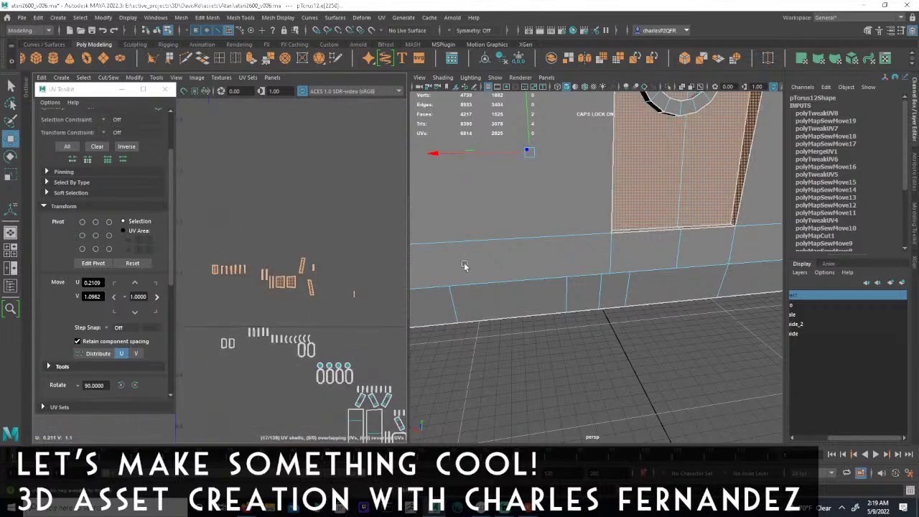
pyautogui.scroll(-3, 570, 210)
pyautogui.keyDown('alt'); pyautogui.moveTo(570, 210); pyautogui.dragTo(539, 218); pyautogui.keyUp('alt')
pyautogui.keyDown('alt'); pyautogui.moveTo(539, 217); pyautogui.dragTo(449, 216, button='right'); pyautogui.keyUp('alt')
pyautogui.keyDown('alt'); pyautogui.moveTo(539, 213); pyautogui.dragTo(386, 202); pyautogui.keyUp('alt')
pyautogui.scroll(-2, 523, 209)
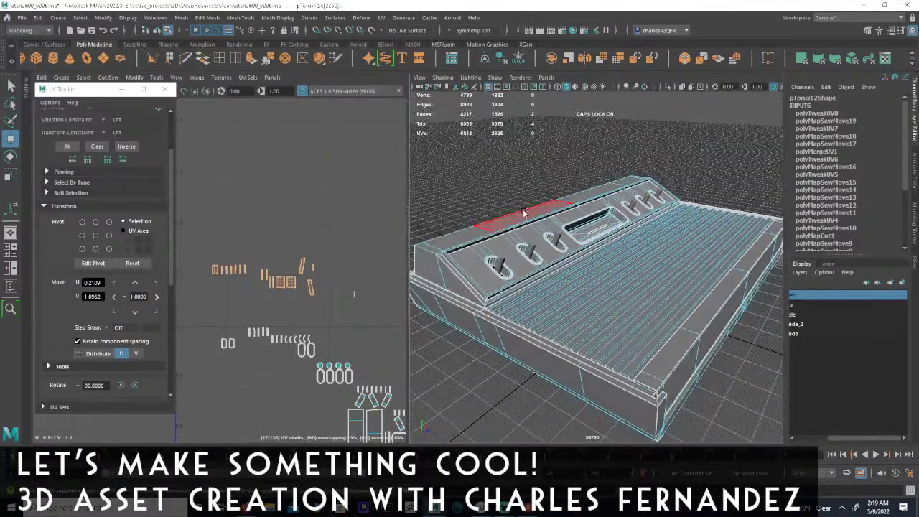
pyautogui.press('4')
pyautogui.scroll(-5, 523, 237)
pyautogui.moveTo(523, 237)
pyautogui.keyDown('alt'); pyautogui.mouseDown()
pyautogui.moveTo(574, 228)
pyautogui.moveTo(623, 239)
pyautogui.moveTo(582, 223)
pyautogui.moveTo(515, 239)
pyautogui.mouseUp(); pyautogui.keyUp('alt')
pyautogui.scroll(5, 623, 251)
pyautogui.keyDown('alt'); pyautogui.moveTo(626, 253); pyautogui.dragTo(433, 249); pyautogui.keyUp('alt')
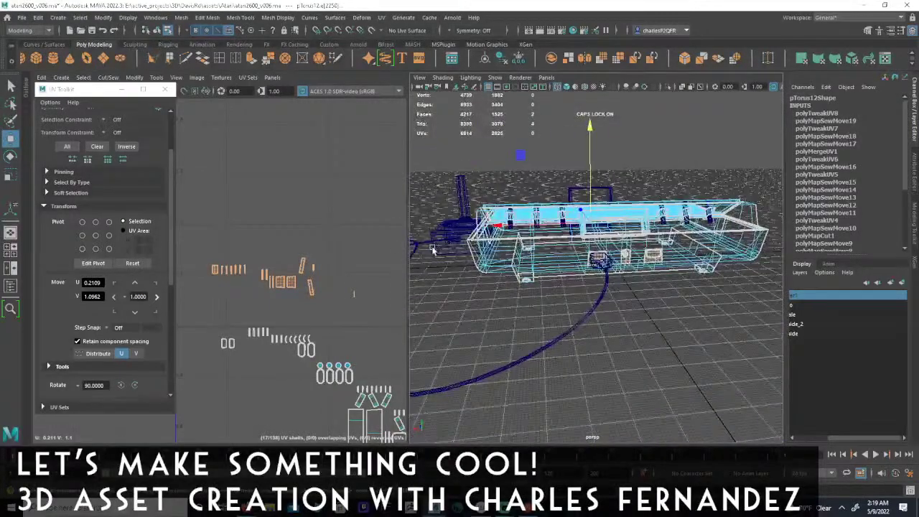
# - Select the group of small UV shells above the layout and examine which rear-panel parts of the case they cover
pyautogui.click(359, 304)
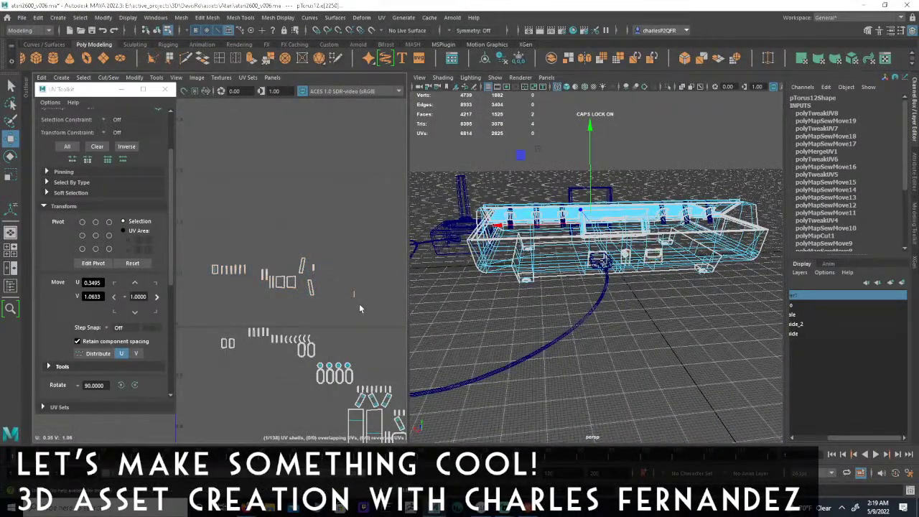
pyautogui.keyDown('alt'); pyautogui.moveTo(531, 266); pyautogui.dragTo(659, 275); pyautogui.keyUp('alt')
pyautogui.press('f')
pyautogui.keyDown('alt'); pyautogui.moveTo(660, 275); pyautogui.dragTo(502, 280, button='right'); pyautogui.keyUp('alt')
pyautogui.keyDown('alt'); pyautogui.moveTo(322, 287); pyautogui.dragTo(333, 314, button='middle'); pyautogui.keyUp('alt')
pyautogui.keyDown('alt'); pyautogui.moveTo(332, 314); pyautogui.dragTo(272, 268, button='right'); pyautogui.keyUp('alt')
pyautogui.moveTo(316, 300); pyautogui.dragTo(317, 300)
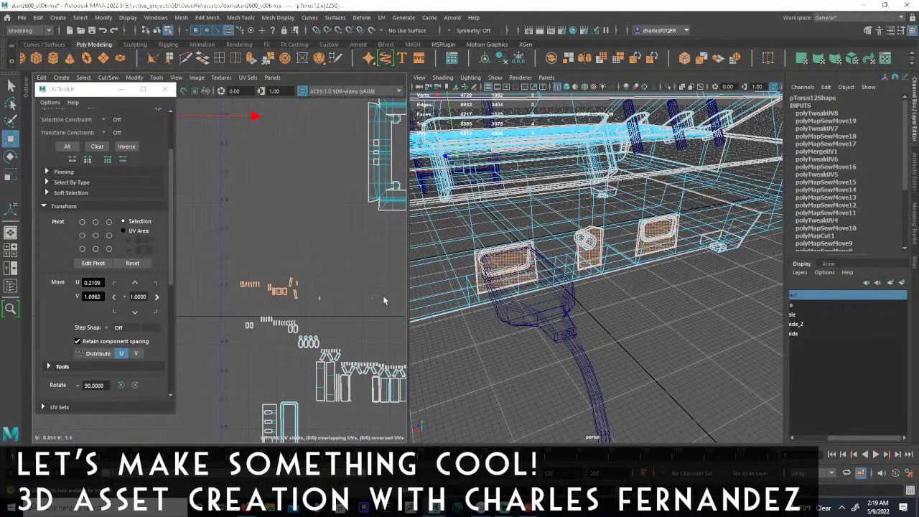
pyautogui.keyDown('alt'); pyautogui.moveTo(298, 287); pyautogui.dragTo(285, 214, button='middle'); pyautogui.keyUp('alt')
pyautogui.keyDown('alt'); pyautogui.moveTo(285, 214); pyautogui.dragTo(260, 219, button='right'); pyautogui.keyUp('alt')
pyautogui.keyDown('alt'); pyautogui.moveTo(294, 242); pyautogui.dragTo(264, 215, button='middle'); pyautogui.keyUp('alt')
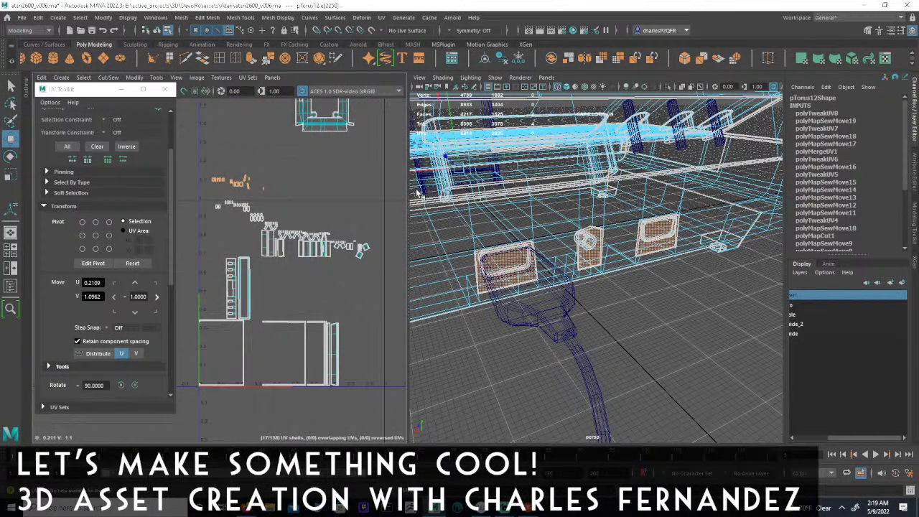
# - Reselect the small rear-panel UV shells and scale them down slightly as a group
pyautogui.doubleClick(531, 216)
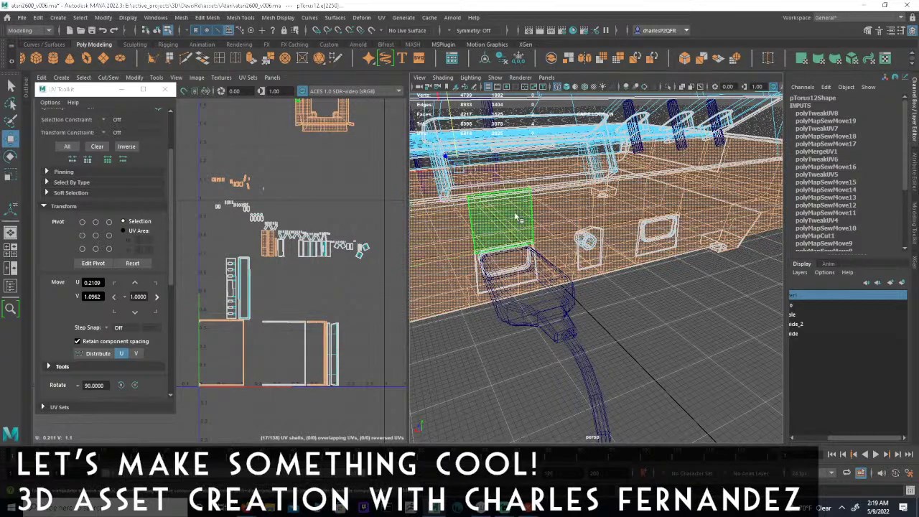
pyautogui.keyDown('ctrl'); pyautogui.moveTo(277, 192); pyautogui.dragTo(285, 196); pyautogui.keyUp('ctrl')
pyautogui.keyDown('alt'); pyautogui.moveTo(647, 243); pyautogui.dragTo(315, 276); pyautogui.keyUp('alt')
pyautogui.keyDown('alt'); pyautogui.moveTo(238, 183); pyautogui.dragTo(282, 262, button='middle'); pyautogui.keyUp('alt')
pyautogui.keyDown('alt'); pyautogui.moveTo(282, 262); pyautogui.dragTo(347, 241, button='right'); pyautogui.keyUp('alt')
pyautogui.moveTo(289, 260); pyautogui.dragTo(337, 280)
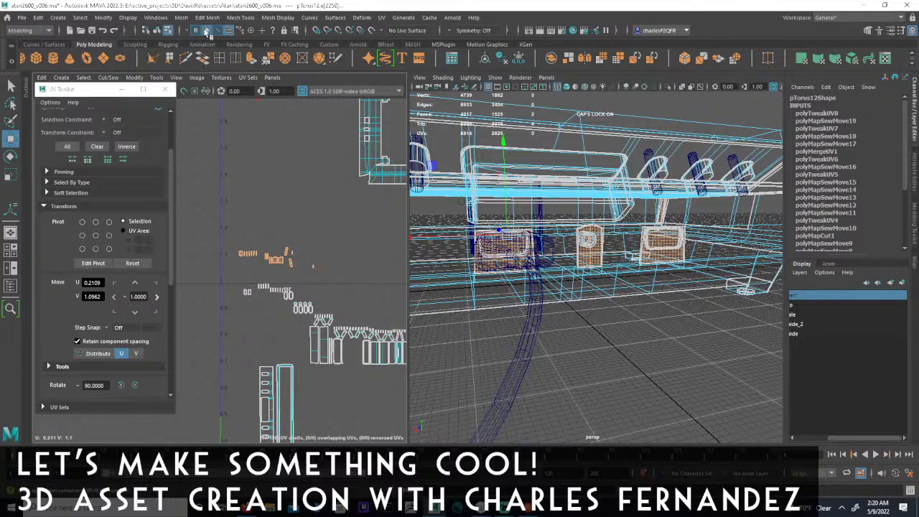
pyautogui.click(207, 31)
pyautogui.moveTo(223, 231); pyautogui.dragTo(325, 272)
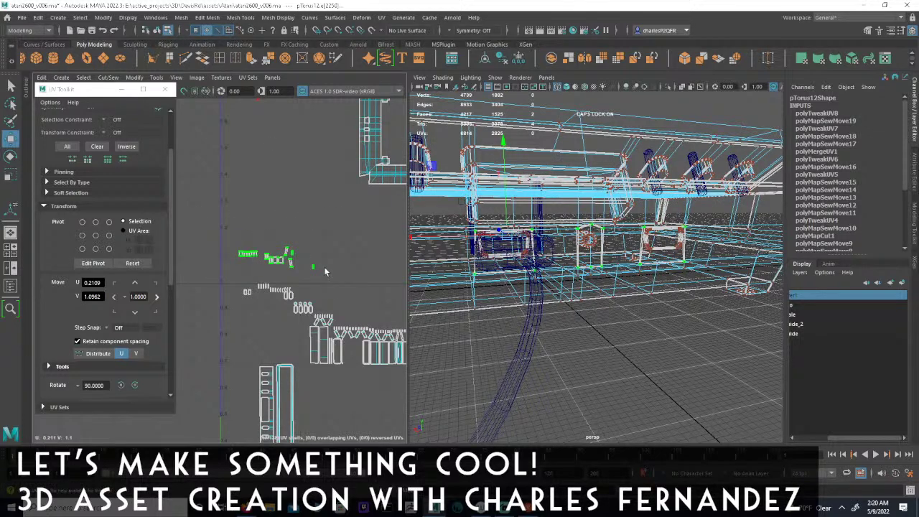
pyautogui.press('r')
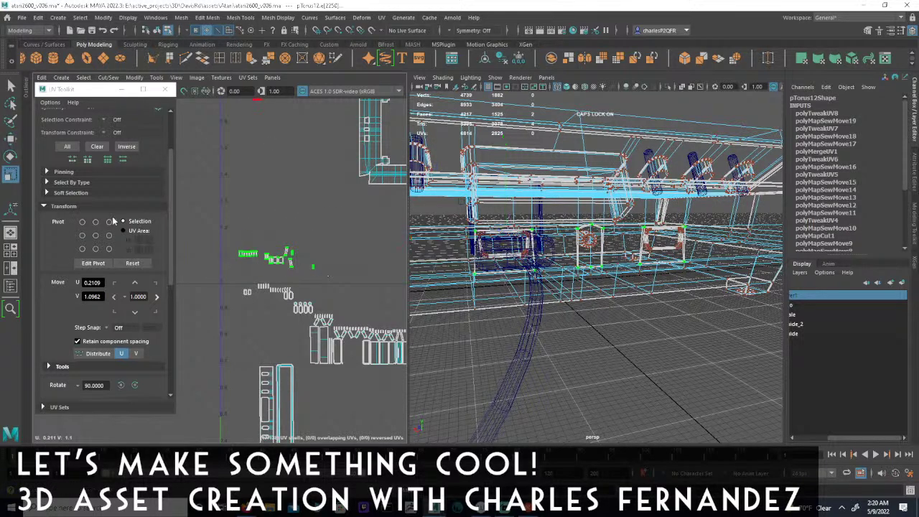
pyautogui.scroll(2, 285, 262)
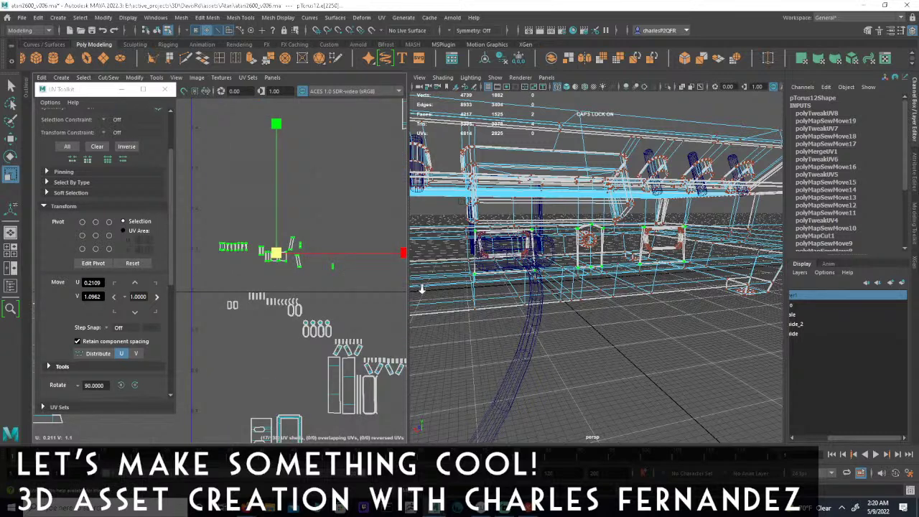
pyautogui.moveTo(276, 253); pyautogui.dragTo(261, 253)
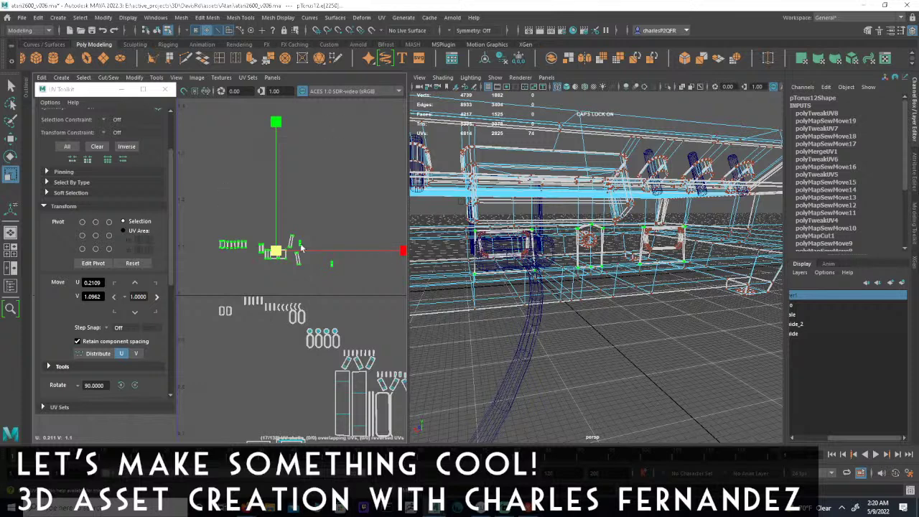
# - Move and sew the UV edges around the three recess openings in the case's rear-panel shell
pyautogui.scroll(-3, 342, 257)
pyautogui.keyDown('alt'); pyautogui.moveTo(342, 257); pyautogui.dragTo(352, 201, button='middle'); pyautogui.keyUp('alt')
pyautogui.scroll(2, 318, 231)
pyautogui.keyDown('alt'); pyautogui.moveTo(297, 240); pyautogui.dragTo(308, 326, button='middle'); pyautogui.keyUp('alt')
pyautogui.keyDown('alt'); pyautogui.moveTo(311, 181); pyautogui.dragTo(228, 304, button='middle'); pyautogui.keyUp('alt')
pyautogui.scroll(3, 228, 304)
pyautogui.keyDown('alt'); pyautogui.moveTo(289, 272); pyautogui.dragTo(308, 295, button='middle'); pyautogui.keyUp('alt')
pyautogui.keyDown('alt'); pyautogui.moveTo(203, 427); pyautogui.dragTo(237, 398, button='middle'); pyautogui.keyUp('alt')
pyautogui.keyDown('alt'); pyautogui.moveTo(295, 278); pyautogui.dragTo(277, 236, button='middle'); pyautogui.keyUp('alt')
pyautogui.keyDown('alt'); pyautogui.moveTo(278, 236); pyautogui.dragTo(363, 269, button='right'); pyautogui.keyUp('alt')
pyautogui.keyDown('alt'); pyautogui.moveTo(322, 268); pyautogui.dragTo(241, 260, button='middle'); pyautogui.keyUp('alt')
pyautogui.keyDown('alt'); pyautogui.moveTo(241, 260); pyautogui.dragTo(336, 248, button='right'); pyautogui.keyUp('alt')
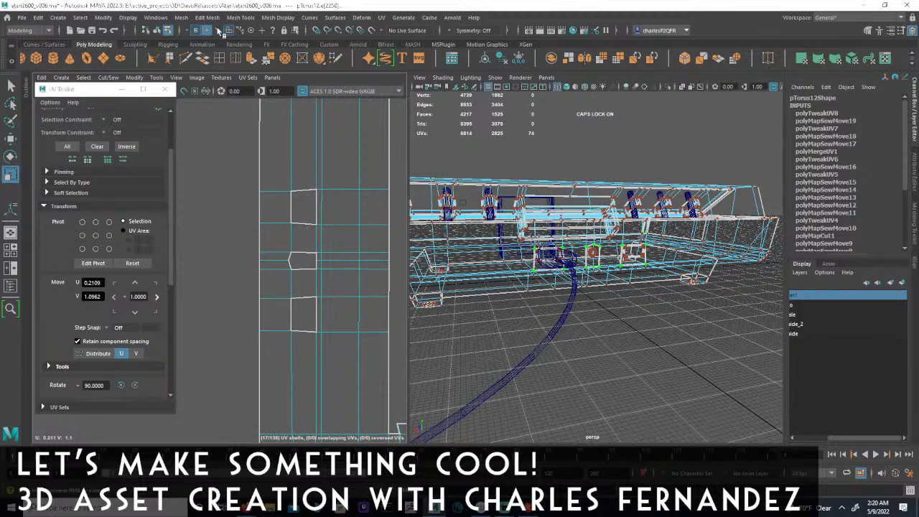
pyautogui.click(219, 31)
pyautogui.moveTo(237, 177); pyautogui.dragTo(346, 353)
pyautogui.moveTo(228, 138); pyautogui.dragTo(272, 342)
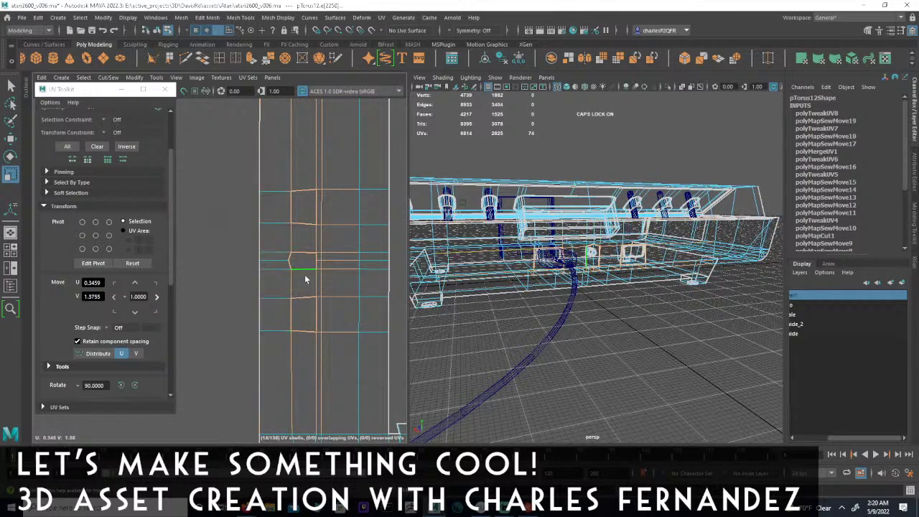
pyautogui.click(108, 78)
pyautogui.click(133, 168)
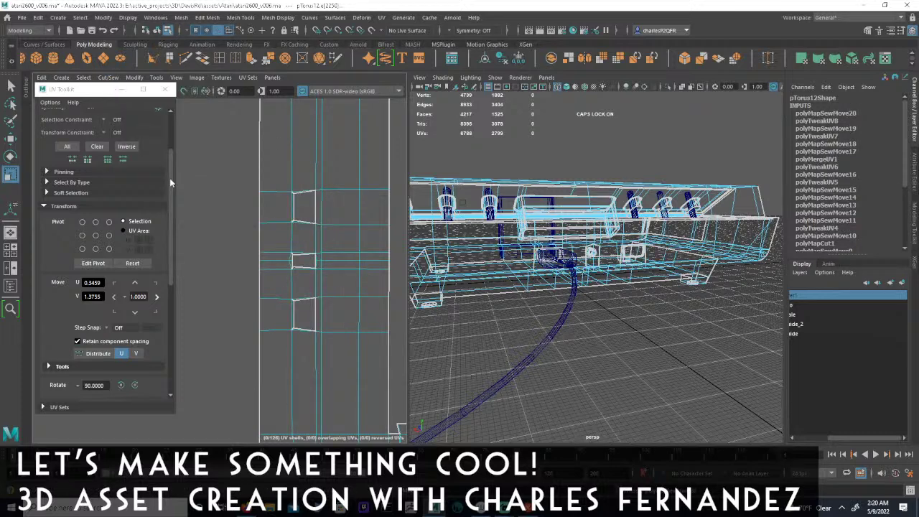
# - Sew the remaining inner border edges of the three rear-panel openings into the surrounding UV shell
pyautogui.keyDown('alt'); pyautogui.moveTo(263, 288); pyautogui.dragTo(249, 304, button='middle'); pyautogui.keyUp('alt')
pyautogui.keyDown('alt'); pyautogui.moveTo(248, 304); pyautogui.dragTo(388, 307, button='right'); pyautogui.keyUp('alt')
pyautogui.keyDown('alt'); pyautogui.moveTo(388, 306); pyautogui.dragTo(324, 304, button='middle'); pyautogui.keyUp('alt')
pyautogui.keyDown('alt'); pyautogui.moveTo(277, 242); pyautogui.dragTo(248, 275, button='middle'); pyautogui.keyUp('alt')
pyautogui.scroll(1, 248, 275)
pyautogui.moveTo(256, 160); pyautogui.dragTo(328, 383)
pyautogui.keyDown('alt'); pyautogui.moveTo(329, 369); pyautogui.dragTo(357, 262, button='middle'); pyautogui.keyUp('alt')
pyautogui.keyDown('ctrl'); pyautogui.keyDown('shift'); pyautogui.moveTo(271, 308); pyautogui.dragTo(372, 412); pyautogui.keyUp('shift'); pyautogui.keyUp('ctrl')
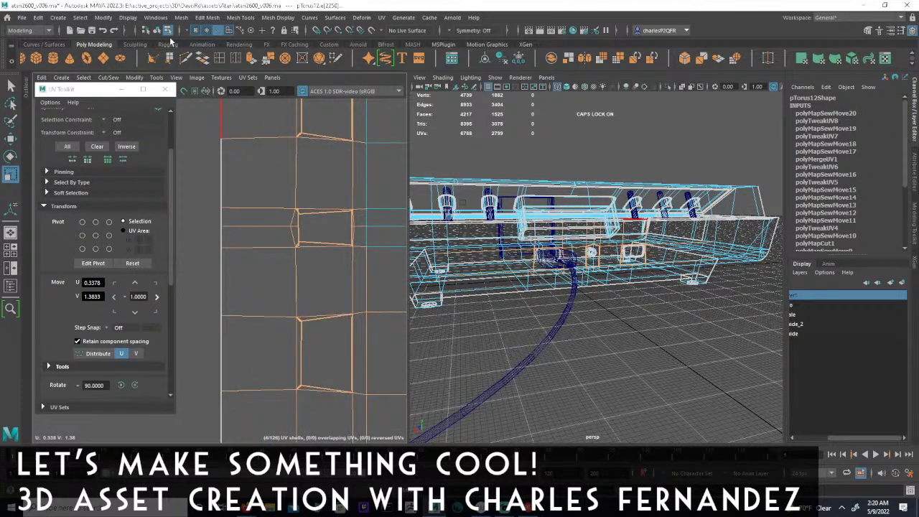
pyautogui.click(134, 79)
pyautogui.click(136, 174)
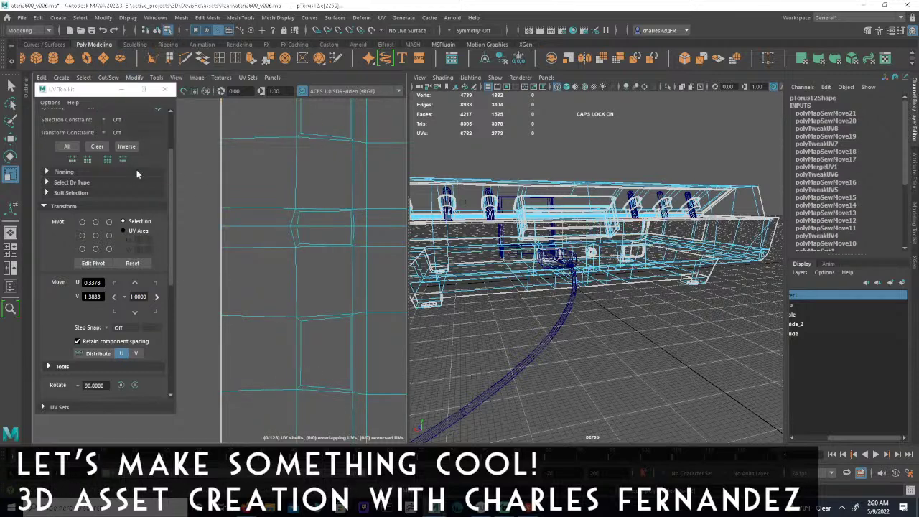
# - Inspect the sewn rear-panel openings, the case from other angles, and the remaining UV shells in the layout
pyautogui.keyDown('alt'); pyautogui.moveTo(346, 266); pyautogui.dragTo(350, 312, button='middle'); pyautogui.keyUp('alt')
pyautogui.keyDown('alt'); pyautogui.moveTo(351, 239); pyautogui.dragTo(247, 271, button='right'); pyautogui.keyUp('alt')
pyautogui.keyDown('alt'); pyautogui.moveTo(266, 290); pyautogui.dragTo(284, 326, button='middle'); pyautogui.keyUp('alt')
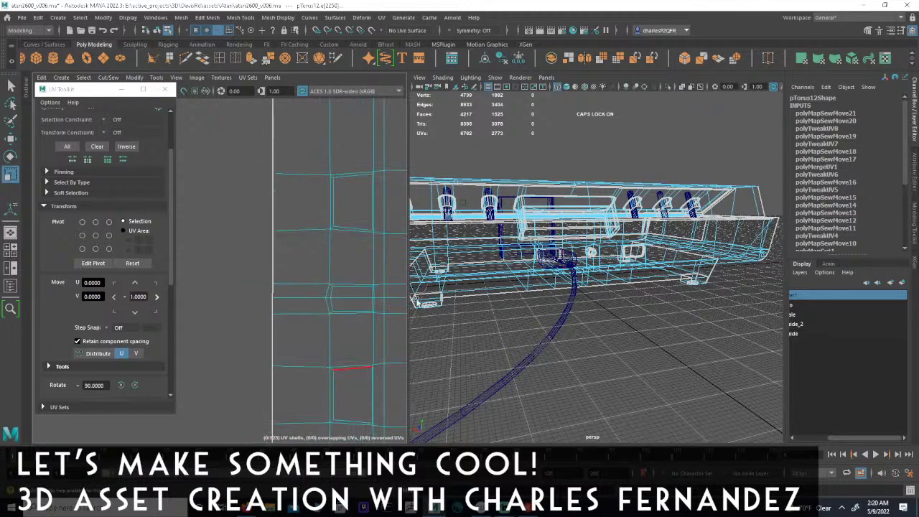
pyautogui.keyDown('alt'); pyautogui.moveTo(493, 331); pyautogui.dragTo(141, 290); pyautogui.keyUp('alt')
pyautogui.keyDown('alt'); pyautogui.moveTo(532, 224); pyautogui.dragTo(384, 279); pyautogui.keyUp('alt')
pyautogui.keyDown('alt'); pyautogui.moveTo(307, 295); pyautogui.dragTo(398, 295, button='middle'); pyautogui.keyUp('alt')
pyautogui.keyDown('alt'); pyautogui.moveTo(399, 296); pyautogui.dragTo(91, 262, button='right'); pyautogui.keyUp('alt')
pyautogui.keyDown('alt'); pyautogui.moveTo(327, 257); pyautogui.dragTo(309, 264, button='middle'); pyautogui.keyUp('alt')
pyautogui.keyDown('alt'); pyautogui.moveTo(309, 264); pyautogui.dragTo(208, 223, button='right'); pyautogui.keyUp('alt')
pyautogui.keyDown('alt'); pyautogui.moveTo(330, 237); pyautogui.dragTo(295, 211, button='middle'); pyautogui.keyUp('alt')
pyautogui.keyDown('alt'); pyautogui.moveTo(307, 285); pyautogui.dragTo(95, 294, button='right'); pyautogui.keyUp('alt')
pyautogui.keyDown('alt'); pyautogui.moveTo(95, 294); pyautogui.dragTo(202, 265, button='middle'); pyautogui.keyUp('alt')
pyautogui.keyDown('alt'); pyautogui.moveTo(357, 359); pyautogui.dragTo(296, 297, button='middle'); pyautogui.keyUp('alt')
pyautogui.keyDown('alt'); pyautogui.moveTo(296, 297); pyautogui.dragTo(364, 302, button='right'); pyautogui.keyUp('alt')
pyautogui.scroll(4, 338, 296)
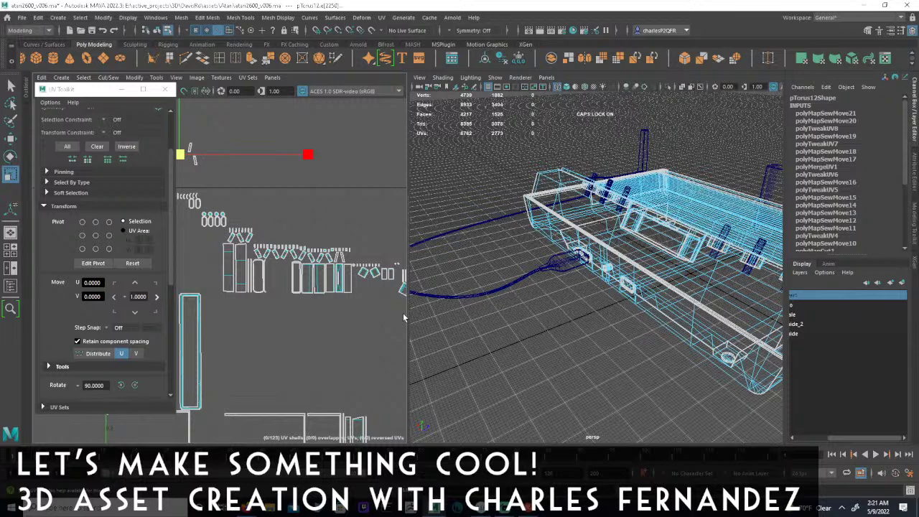
pyautogui.keyDown('alt'); pyautogui.moveTo(220, 284); pyautogui.dragTo(294, 265, button='middle'); pyautogui.keyUp('alt')
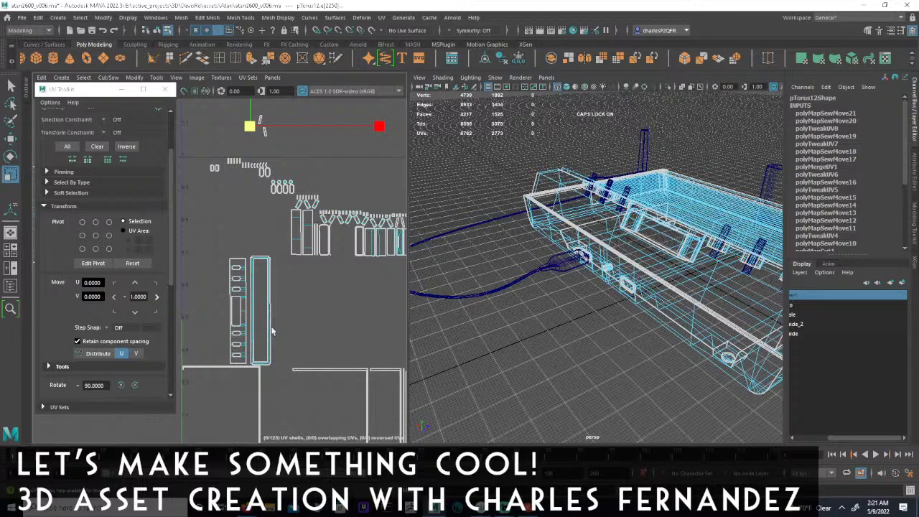
pyautogui.keyDown('alt'); pyautogui.moveTo(272, 330); pyautogui.dragTo(364, 321, button='middle'); pyautogui.keyUp('alt')
pyautogui.keyDown('alt'); pyautogui.moveTo(365, 321); pyautogui.dragTo(195, 287, button='right'); pyautogui.keyUp('alt')
pyautogui.keyDown('alt'); pyautogui.moveTo(374, 305); pyautogui.dragTo(291, 256, button='middle'); pyautogui.keyUp('alt')
pyautogui.keyDown('alt'); pyautogui.moveTo(290, 256); pyautogui.dragTo(219, 253, button='right'); pyautogui.keyUp('alt')
pyautogui.keyDown('alt'); pyautogui.moveTo(270, 288); pyautogui.dragTo(324, 303, button='middle'); pyautogui.keyUp('alt')
pyautogui.keyDown('alt'); pyautogui.moveTo(324, 304); pyautogui.dragTo(239, 285, button='right'); pyautogui.keyUp('alt')
pyautogui.keyDown('alt'); pyautogui.moveTo(240, 285); pyautogui.dragTo(316, 306, button='middle'); pyautogui.keyUp('alt')
pyautogui.keyDown('alt'); pyautogui.moveTo(316, 306); pyautogui.dragTo(223, 277, button='right'); pyautogui.keyUp('alt')
pyautogui.keyDown('alt'); pyautogui.moveTo(303, 230); pyautogui.dragTo(288, 288, button='middle'); pyautogui.keyUp('alt')
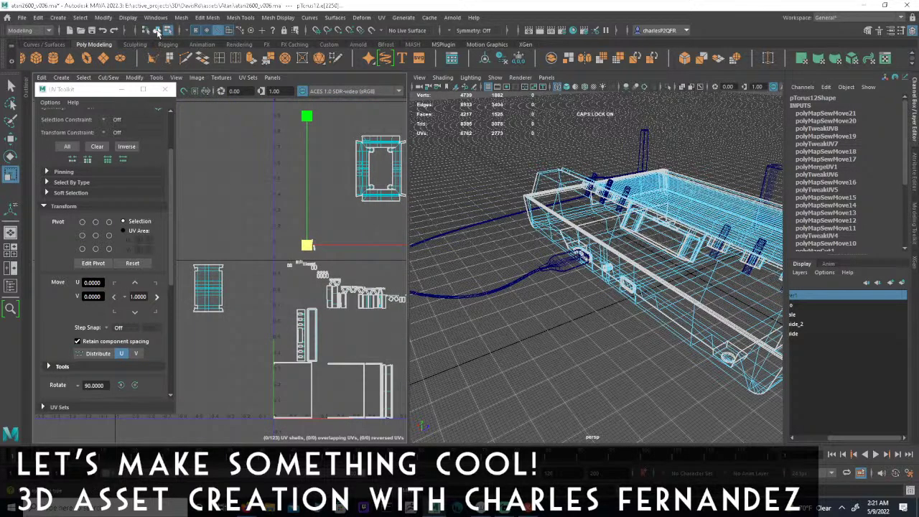
# - Show the case as a whole object and survey its complete UV layout in enlarged and split views
pyautogui.click(157, 30)
pyautogui.keyDown('alt'); pyautogui.moveTo(316, 232); pyautogui.dragTo(261, 223, button='middle'); pyautogui.keyUp('alt')
pyautogui.keyDown('alt'); pyautogui.moveTo(260, 224); pyautogui.dragTo(305, 259, button='right'); pyautogui.keyUp('alt')
pyautogui.moveTo(305, 259)
pyautogui.keyDown('alt'); pyautogui.mouseDown(button='middle')
pyautogui.moveTo(290, 262)
pyautogui.moveTo(306, 256)
pyautogui.mouseUp(button='middle'); pyautogui.keyUp('alt')
pyautogui.keyDown('alt'); pyautogui.moveTo(306, 256); pyautogui.dragTo(257, 291, button='right'); pyautogui.keyUp('alt')
pyautogui.keyDown('alt'); pyautogui.moveTo(257, 291); pyautogui.dragTo(219, 259, button='middle'); pyautogui.keyUp('alt')
pyautogui.keyDown('alt'); pyautogui.moveTo(301, 265); pyautogui.dragTo(350, 301, button='middle'); pyautogui.keyUp('alt')
pyautogui.keyDown('alt'); pyautogui.moveTo(351, 300); pyautogui.dragTo(288, 302, button='right'); pyautogui.keyUp('alt')
pyautogui.keyDown('alt'); pyautogui.moveTo(287, 302); pyautogui.dragTo(260, 274, button='middle'); pyautogui.keyUp('alt')
pyautogui.keyDown('alt'); pyautogui.moveTo(260, 274); pyautogui.dragTo(346, 273, button='right'); pyautogui.keyUp('alt')
pyautogui.keyDown('alt'); pyautogui.moveTo(346, 272); pyautogui.dragTo(322, 270, button='middle'); pyautogui.keyUp('alt')
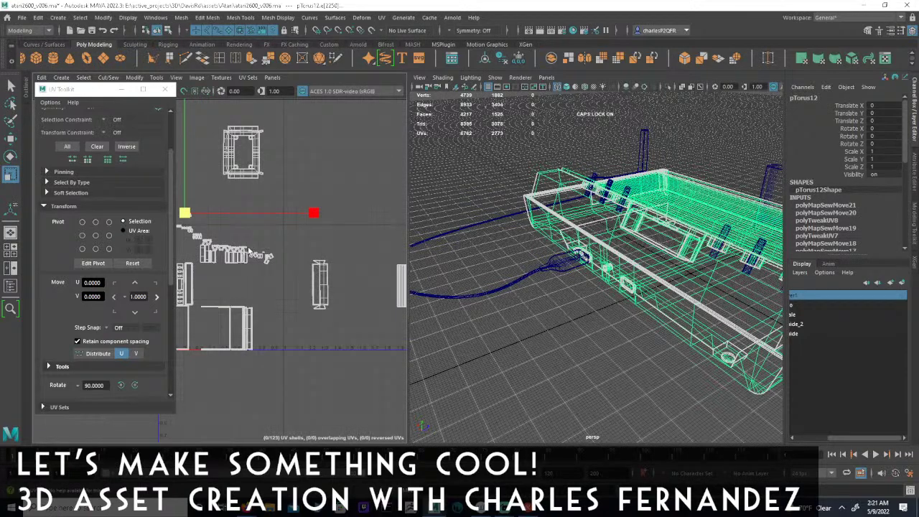
pyautogui.press('space')
pyautogui.scroll(5, 574, 239)
pyautogui.keyDown('alt'); pyautogui.moveTo(575, 239); pyautogui.dragTo(632, 243, button='right'); pyautogui.keyUp('alt')
pyautogui.keyDown('alt'); pyautogui.moveTo(408, 259); pyautogui.dragTo(410, 295, button='middle'); pyautogui.keyUp('alt')
pyautogui.keyDown('alt'); pyautogui.moveTo(410, 296); pyautogui.dragTo(491, 295, button='right'); pyautogui.keyUp('alt')
pyautogui.keyDown('alt'); pyautogui.moveTo(491, 295); pyautogui.dragTo(482, 310, button='middle'); pyautogui.keyUp('alt')
pyautogui.keyDown('alt'); pyautogui.moveTo(482, 309); pyautogui.dragTo(332, 281, button='right'); pyautogui.keyUp('alt')
pyautogui.keyDown('alt'); pyautogui.moveTo(332, 282); pyautogui.dragTo(313, 347, button='middle'); pyautogui.keyUp('alt')
pyautogui.keyDown('alt'); pyautogui.moveTo(445, 282); pyautogui.dragTo(338, 314, button='middle'); pyautogui.keyUp('alt')
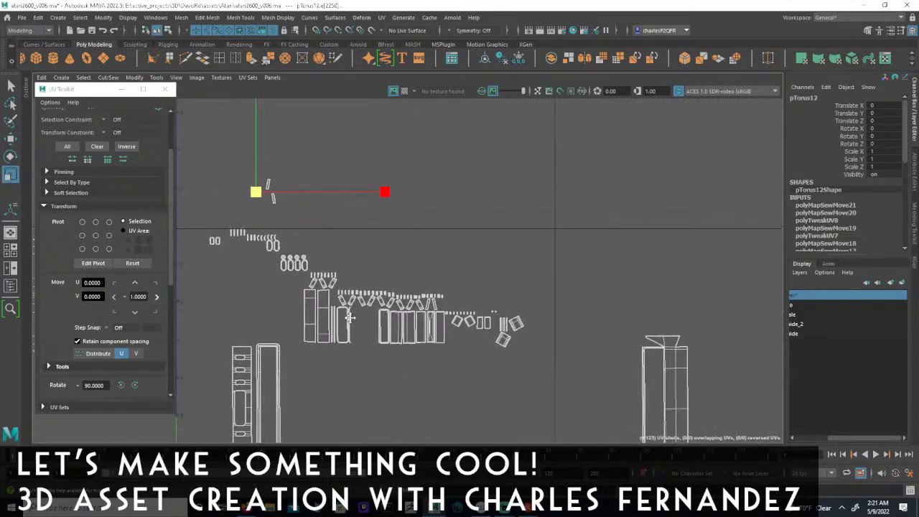
pyautogui.scroll(3, 337, 314)
pyautogui.press('space')
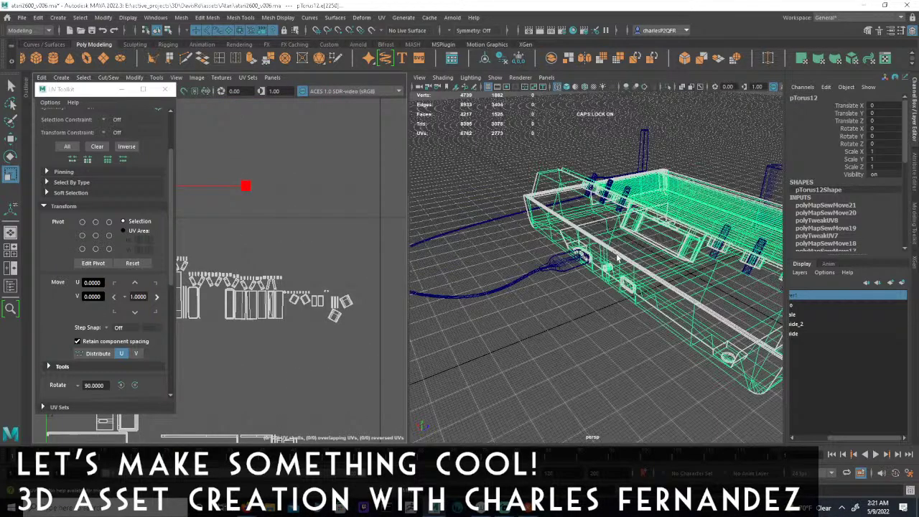
pyautogui.keyDown('alt'); pyautogui.moveTo(678, 231); pyautogui.dragTo(531, 225); pyautogui.keyUp('alt')
pyautogui.keyDown('alt'); pyautogui.moveTo(283, 260); pyautogui.dragTo(380, 201, button='middle'); pyautogui.keyUp('alt')
pyautogui.keyDown('alt'); pyautogui.moveTo(380, 201); pyautogui.dragTo(255, 228, button='right'); pyautogui.keyUp('alt')
pyautogui.moveTo(255, 229)
pyautogui.keyDown('alt'); pyautogui.mouseDown(button='middle')
pyautogui.moveTo(252, 179)
pyautogui.moveTo(249, 224)
pyautogui.mouseUp(button='middle'); pyautogui.keyUp('alt')
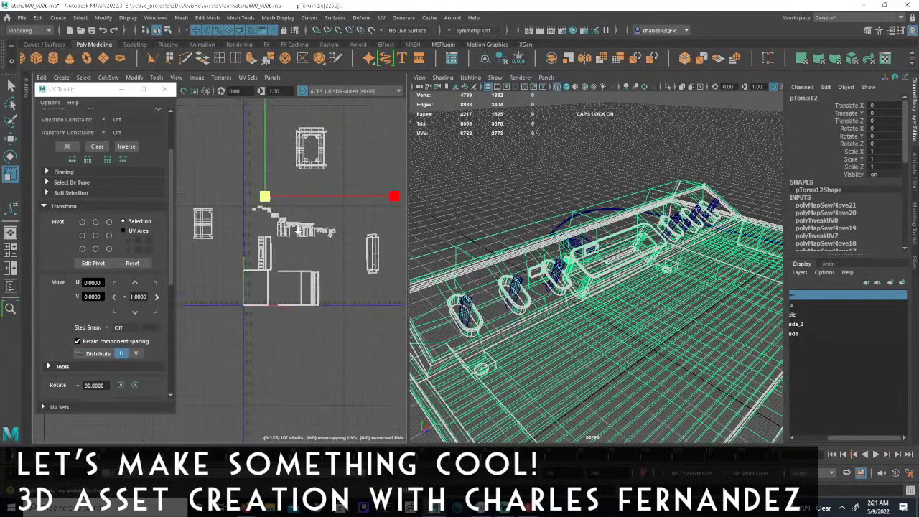
# - Select the four large outlying case UV shells and the two tall strip shells, and move them up, clear of the remaining layout
pyautogui.click(229, 32)
pyautogui.click(231, 32)
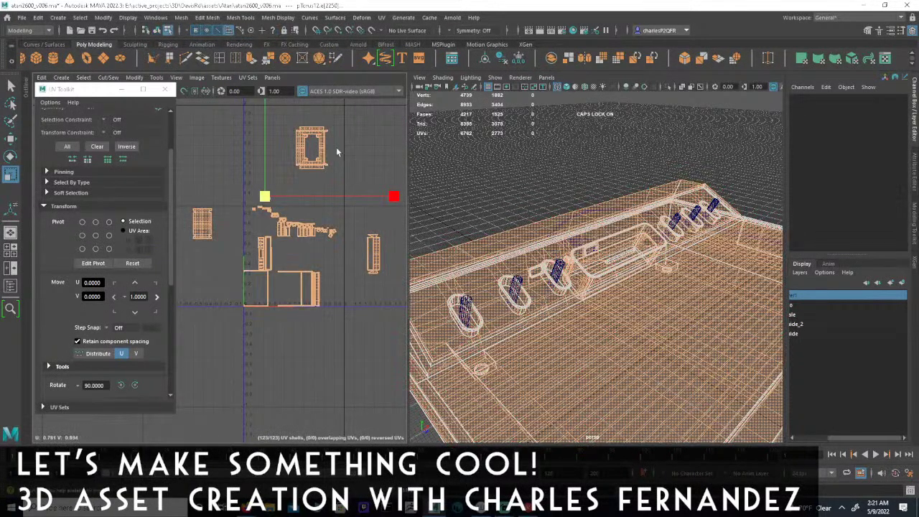
pyautogui.click(321, 146)
pyautogui.keyDown('shift'); pyautogui.click(375, 264); pyautogui.keyUp('shift')
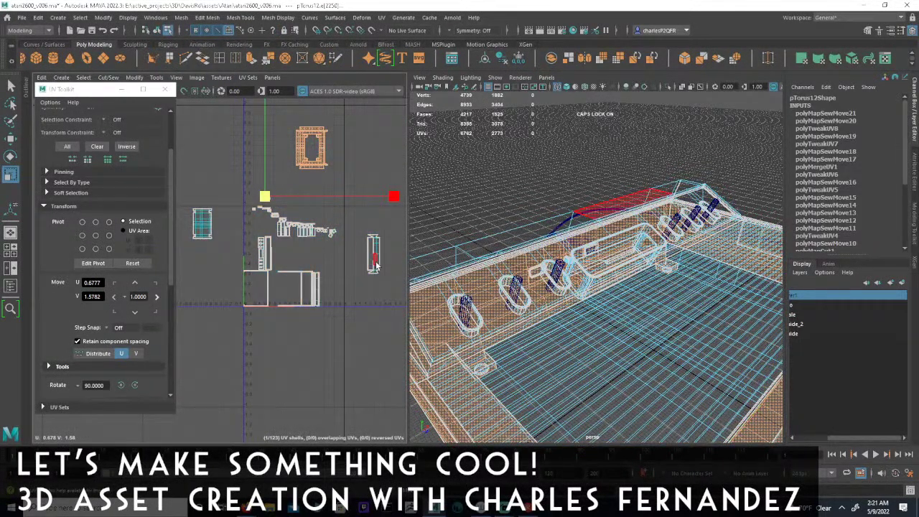
pyautogui.scroll(-5, 563, 308)
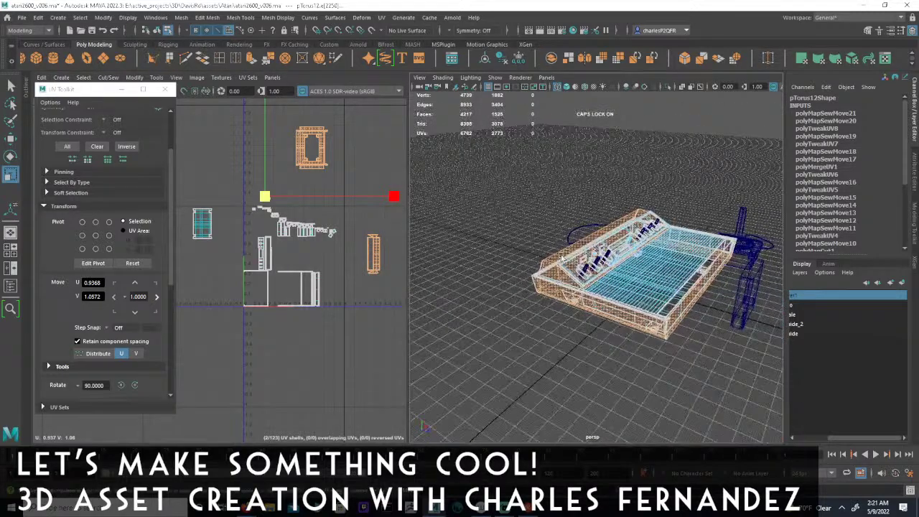
pyautogui.keyDown('alt'); pyautogui.moveTo(289, 231); pyautogui.dragTo(168, 231, button='middle'); pyautogui.keyUp('alt')
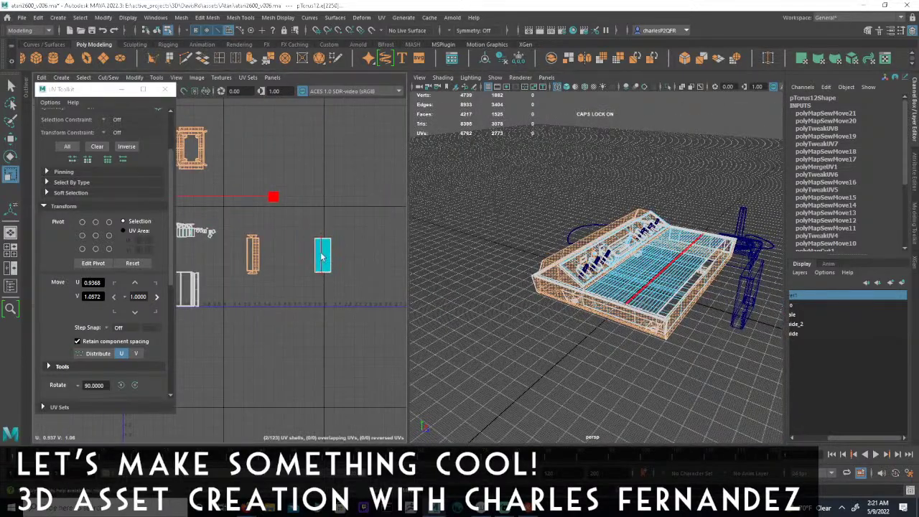
pyautogui.keyDown('shift'); pyautogui.click(327, 257); pyautogui.keyUp('shift')
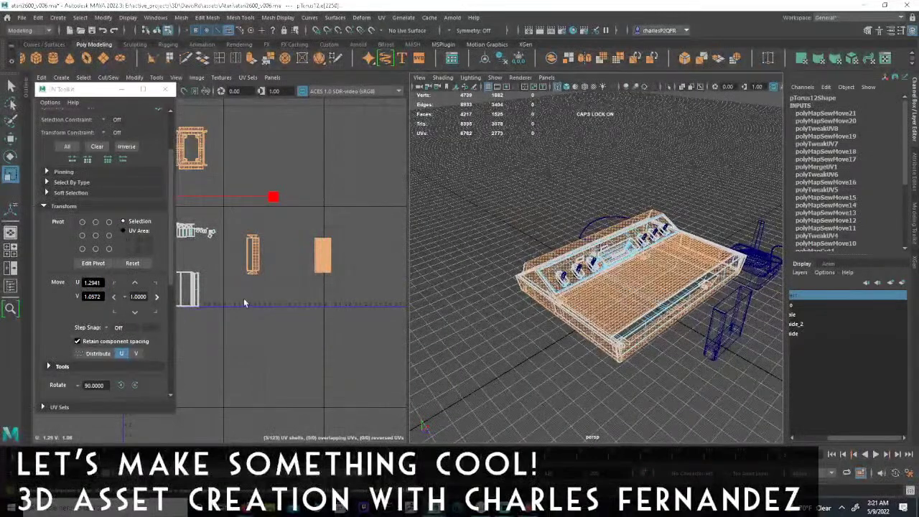
pyautogui.keyDown('alt'); pyautogui.moveTo(134, 282); pyautogui.dragTo(298, 311, button='middle'); pyautogui.keyUp('alt')
pyautogui.keyDown('shift'); pyautogui.click(246, 253); pyautogui.keyUp('shift')
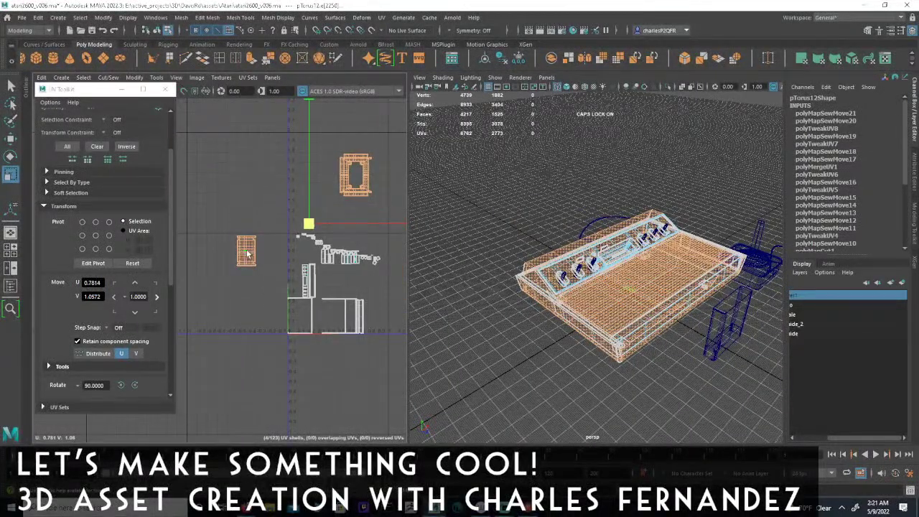
pyautogui.scroll(8, 286, 276)
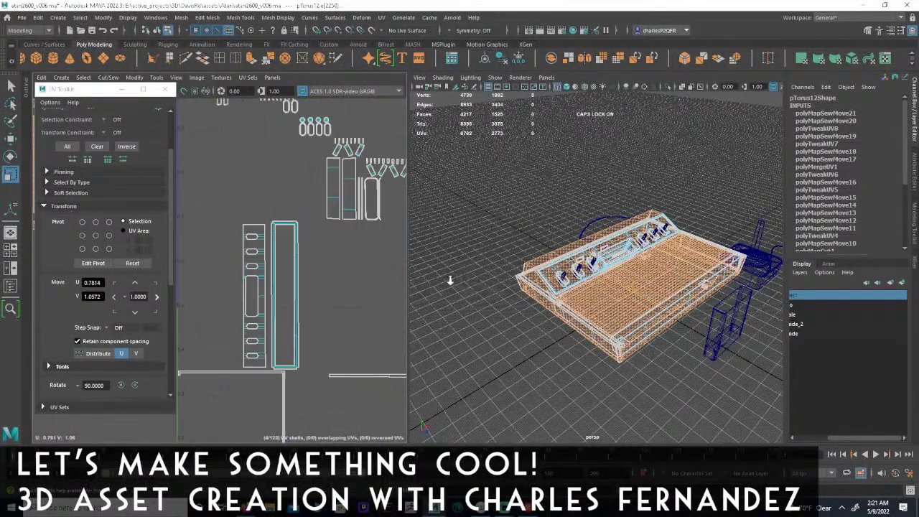
pyautogui.keyDown('shift'); pyautogui.click(295, 270); pyautogui.keyUp('shift')
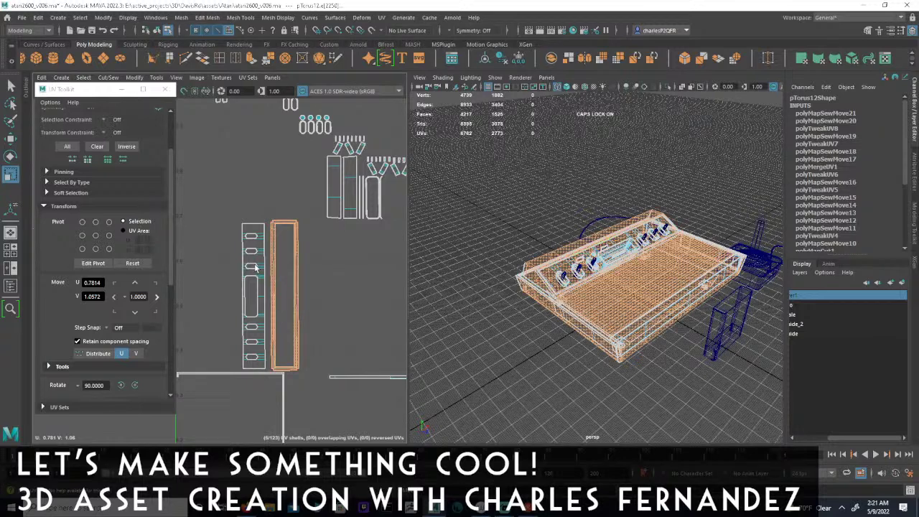
pyautogui.keyDown('shift'); pyautogui.click(259, 255); pyautogui.keyUp('shift')
pyautogui.press('w')
pyautogui.scroll(-8, 258, 266)
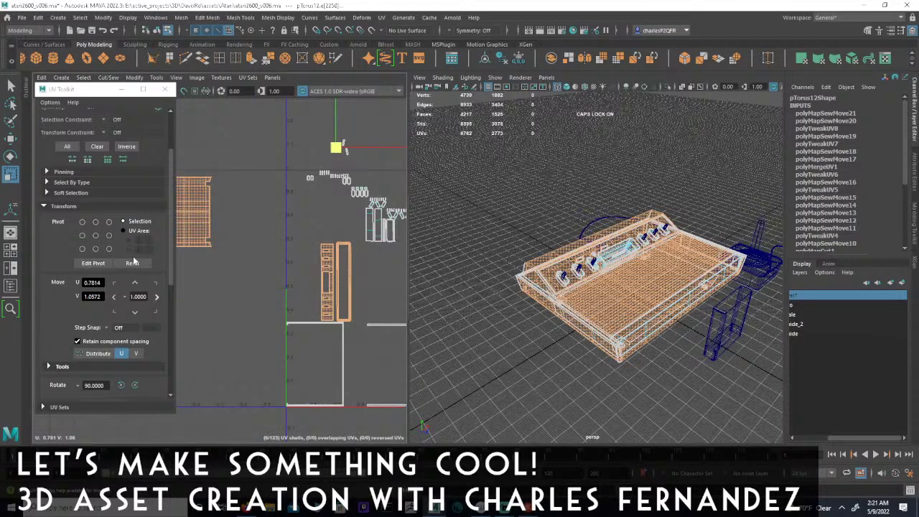
pyautogui.scroll(-1, 330, 269)
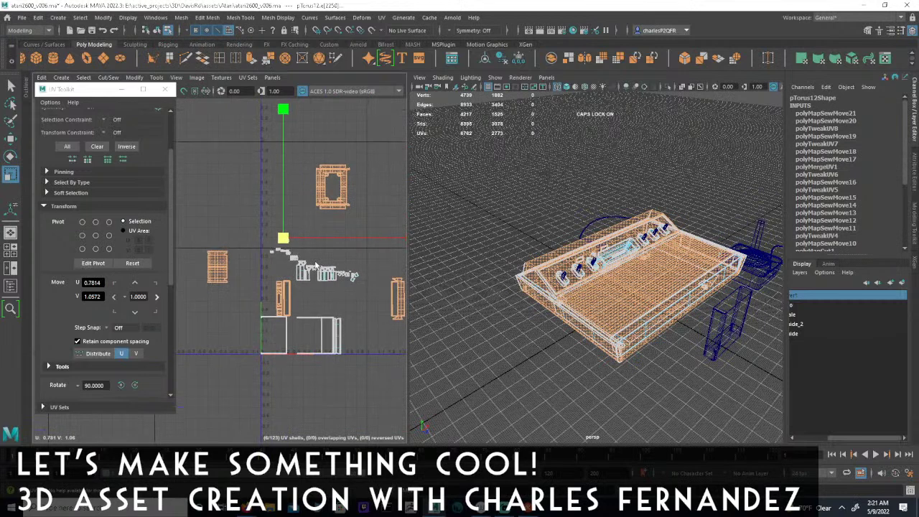
pyautogui.press('e')
pyautogui.press('w')
pyautogui.moveTo(288, 243); pyautogui.dragTo(352, 169)
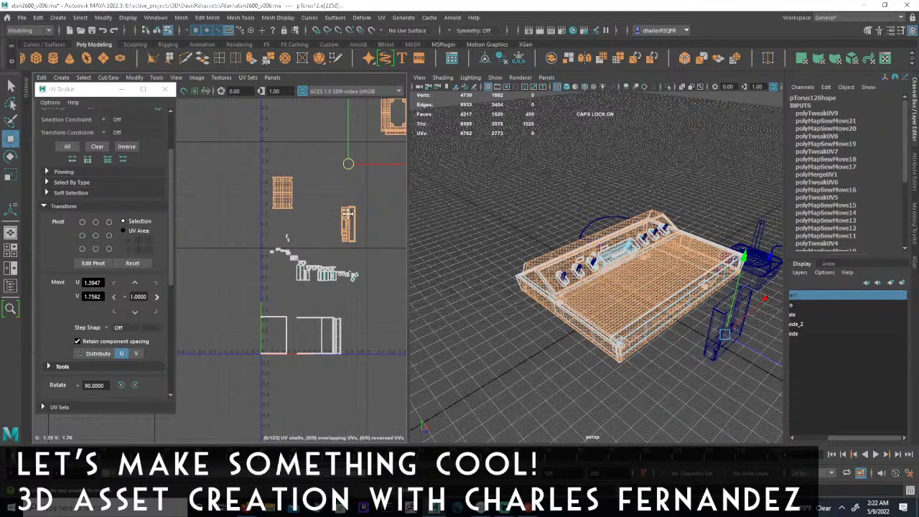
# - Drop the upright panel shell and two strip shells from the selection, and move the three outlying case UV shells closer to the layout
pyautogui.keyDown('alt'); pyautogui.moveTo(255, 212); pyautogui.dragTo(242, 214, button='middle'); pyautogui.keyUp('alt')
pyautogui.scroll(-1, 242, 214)
pyautogui.keyDown('alt'); pyautogui.moveTo(242, 214); pyautogui.dragTo(129, 240, button='right'); pyautogui.keyUp('alt')
pyautogui.keyDown('alt'); pyautogui.moveTo(260, 235); pyautogui.dragTo(316, 246, button='middle'); pyautogui.keyUp('alt')
pyautogui.keyDown('alt'); pyautogui.moveTo(316, 246); pyautogui.dragTo(195, 256, button='right'); pyautogui.keyUp('alt')
pyautogui.keyDown('alt'); pyautogui.moveTo(284, 249); pyautogui.dragTo(249, 260, button='middle'); pyautogui.keyUp('alt')
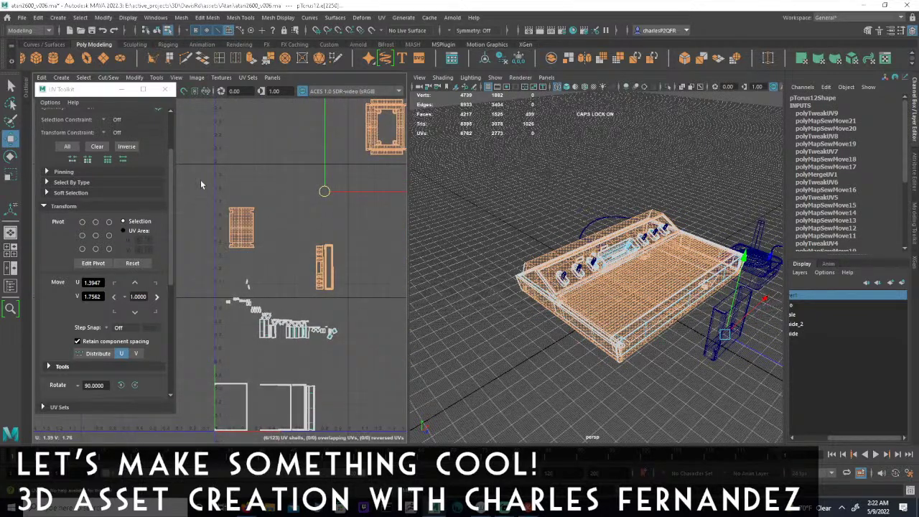
pyautogui.moveTo(281, 240); pyautogui.dragTo(283, 241)
pyautogui.keyDown('ctrl'); pyautogui.moveTo(355, 303); pyautogui.dragTo(359, 296); pyautogui.keyUp('ctrl')
pyautogui.press('e')
pyautogui.press('w')
pyautogui.keyDown('alt'); pyautogui.moveTo(368, 261); pyautogui.dragTo(307, 268, button='middle'); pyautogui.keyUp('alt')
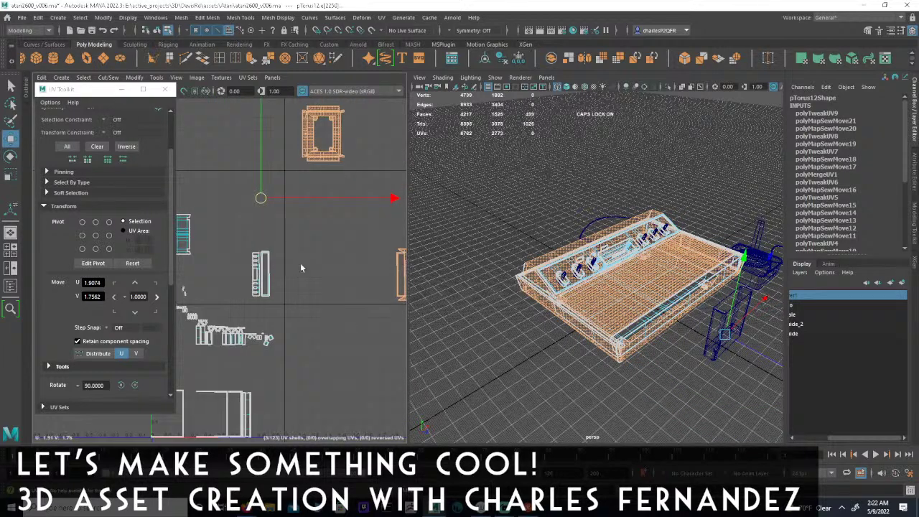
pyautogui.moveTo(263, 198); pyautogui.dragTo(163, 271)
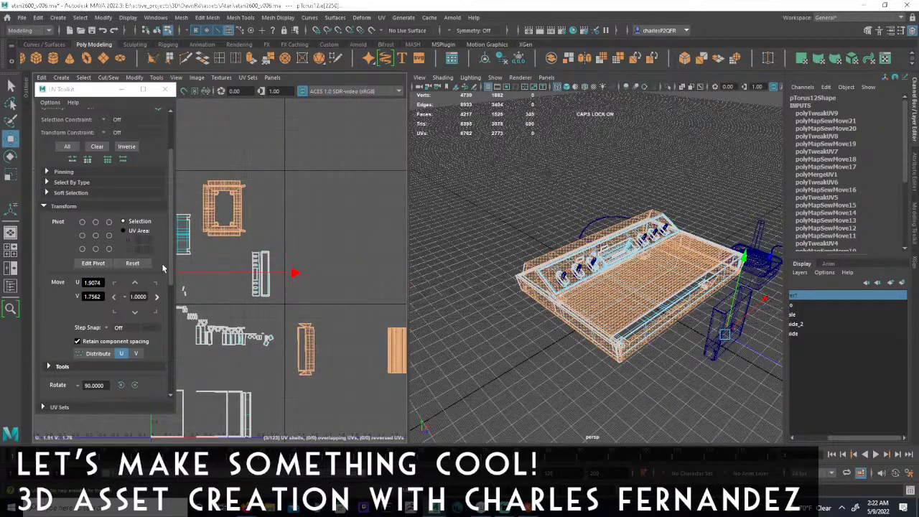
# - Deselect the frame-shaped shell and move the flanged narrow shell and the ribbed-top shell beside it
pyautogui.keyDown('alt'); pyautogui.moveTo(162, 264); pyautogui.dragTo(254, 261, button='middle'); pyautogui.keyUp('alt')
pyautogui.moveTo(347, 149); pyautogui.dragTo(275, 239)
pyautogui.keyDown('alt'); pyautogui.moveTo(343, 308); pyautogui.dragTo(327, 246, button='middle'); pyautogui.keyUp('alt')
pyautogui.scroll(-2, 328, 246)
pyautogui.moveTo(252, 230); pyautogui.dragTo(209, 122)
pyautogui.keyDown('alt'); pyautogui.moveTo(368, 206); pyautogui.dragTo(305, 222, button='middle'); pyautogui.keyUp('alt')
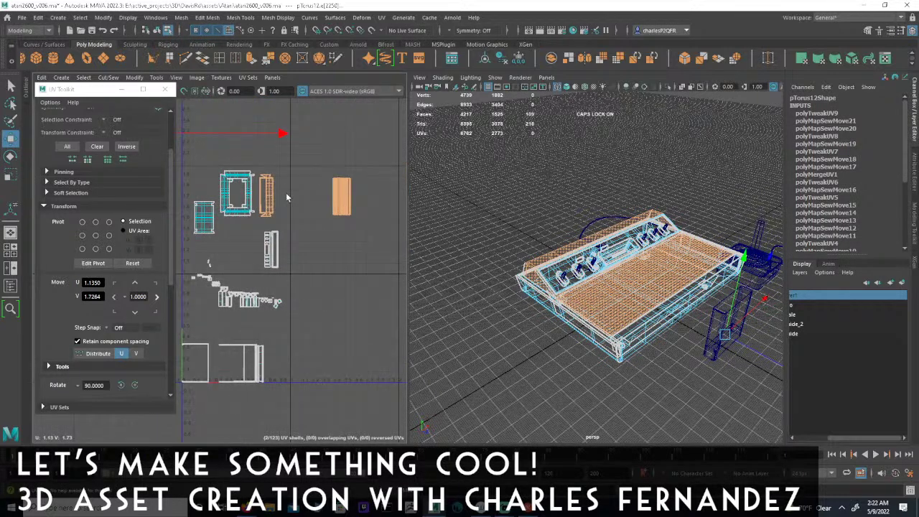
# - Keep only the ribbed-top UV shell selected and move it horizontally toward the flanged narrow shell
pyautogui.keyDown('ctrl'); pyautogui.moveTo(263, 215); pyautogui.dragTo(249, 232); pyautogui.keyUp('ctrl')
pyautogui.keyDown('alt'); pyautogui.moveTo(282, 200); pyautogui.dragTo(341, 212, button='middle'); pyautogui.keyUp('alt')
pyautogui.scroll(-1, 339, 211)
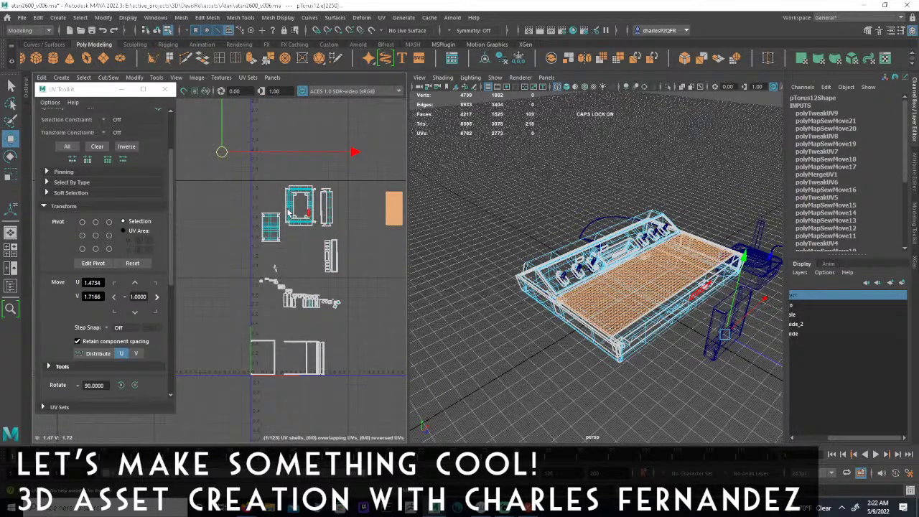
pyautogui.moveTo(345, 151); pyautogui.dragTo(298, 152)
# - Select the two tiny slanted UV shells above the small-shell cluster and examine where they sit on the case's corner
pyautogui.keyDown('alt'); pyautogui.moveTo(296, 311); pyautogui.dragTo(294, 250, button='middle'); pyautogui.keyUp('alt')
pyautogui.scroll(4, 294, 250)
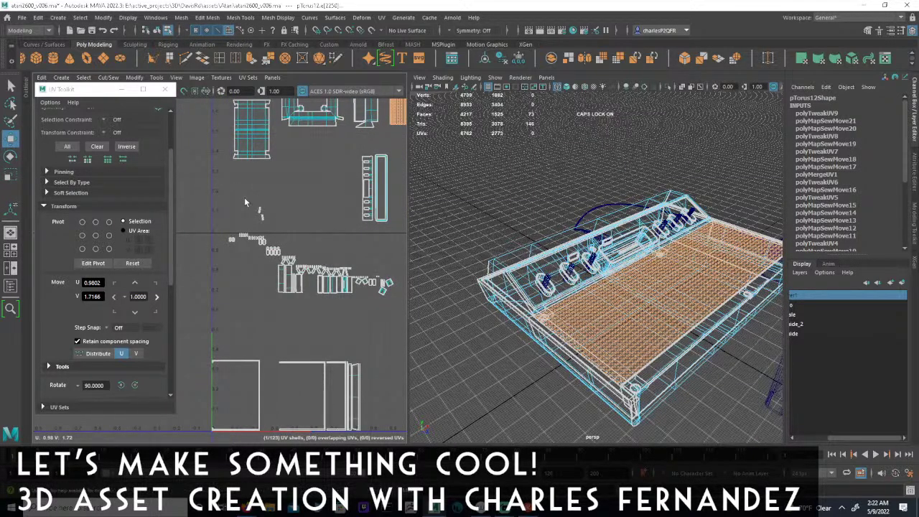
pyautogui.moveTo(278, 227); pyautogui.dragTo(280, 229)
pyautogui.keyDown('alt'); pyautogui.moveTo(488, 317); pyautogui.dragTo(619, 309); pyautogui.keyUp('alt')
pyautogui.scroll(6, 597, 319)
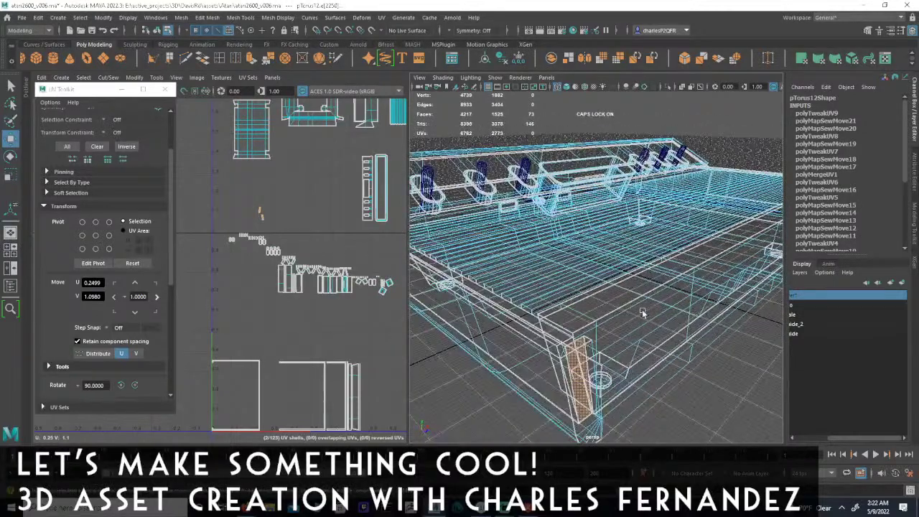
pyautogui.keyDown('alt'); pyautogui.moveTo(277, 248); pyautogui.dragTo(279, 325, button='middle'); pyautogui.keyUp('alt')
pyautogui.scroll(1, 308, 328)
pyautogui.scroll(1, 298, 240)
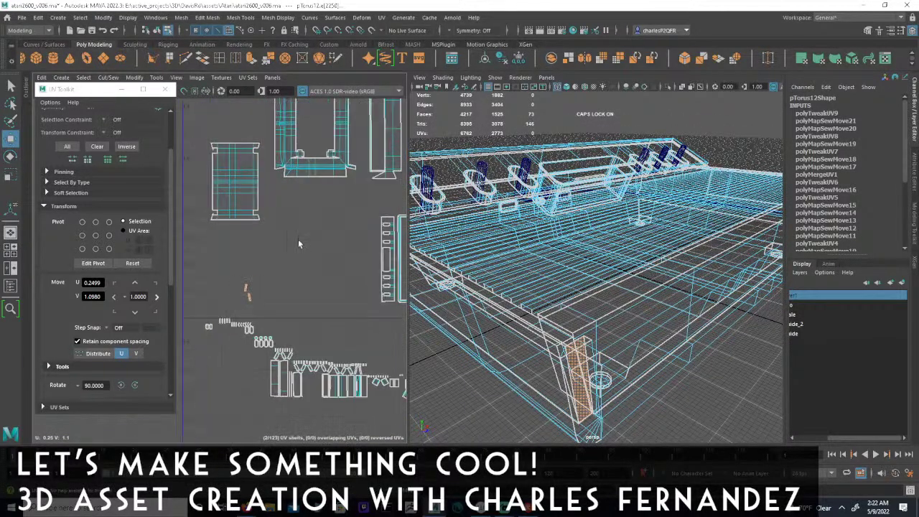
pyautogui.keyDown('alt'); pyautogui.moveTo(298, 240); pyautogui.dragTo(312, 276, button='middle'); pyautogui.keyUp('alt')
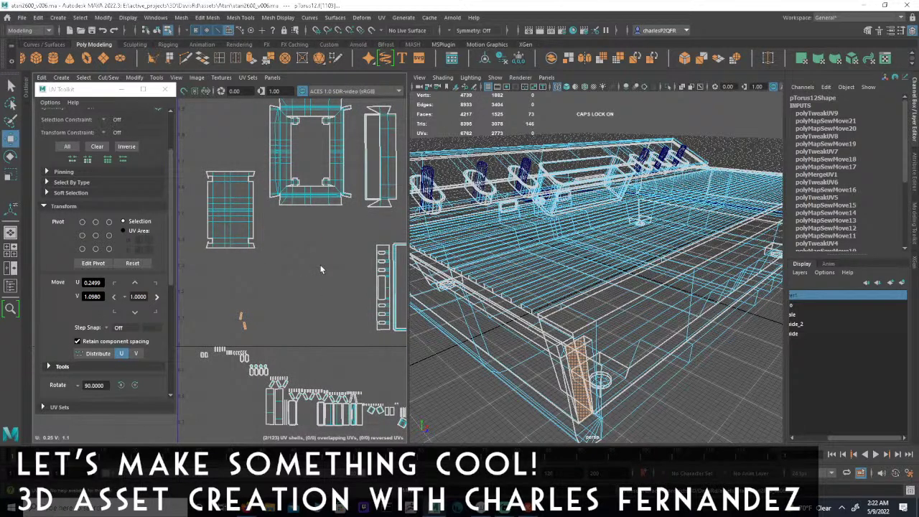
# - Show the model shaded and examine the case's sides, ribbed top and corners for UV seams
pyautogui.press('5')
pyautogui.scroll(3, 593, 321)
pyautogui.moveTo(615, 314)
pyautogui.keyDown('alt'); pyautogui.mouseDown()
pyautogui.moveTo(694, 320)
pyautogui.moveTo(491, 379)
pyautogui.moveTo(563, 385)
pyautogui.moveTo(642, 344)
pyautogui.moveTo(689, 341)
pyautogui.moveTo(672, 314)
pyautogui.moveTo(609, 315)
pyautogui.moveTo(744, 328)
pyautogui.mouseUp(); pyautogui.keyUp('alt')
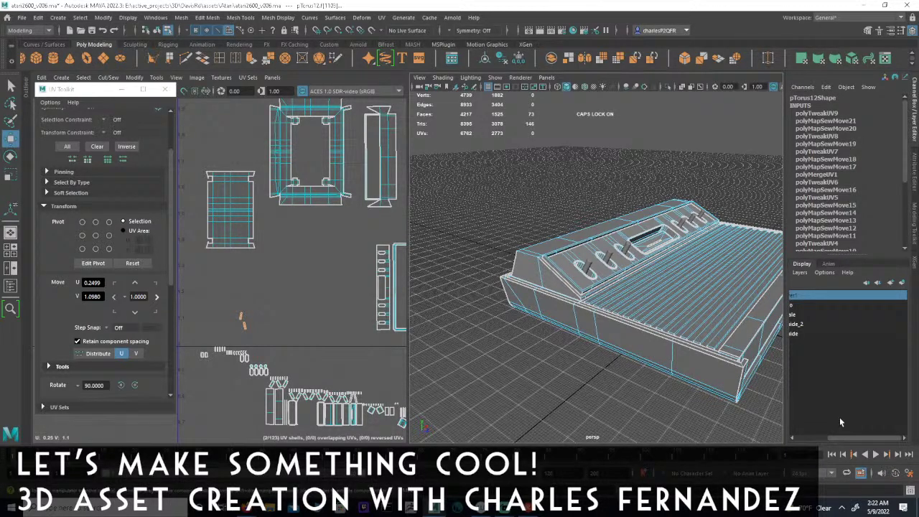
pyautogui.keyDown('alt'); pyautogui.moveTo(577, 336); pyautogui.dragTo(685, 308); pyautogui.keyUp('alt')
pyautogui.keyDown('alt'); pyautogui.moveTo(685, 308); pyautogui.dragTo(522, 324, button='right'); pyautogui.keyUp('alt')
pyautogui.keyDown('alt'); pyautogui.moveTo(521, 324); pyautogui.dragTo(618, 298); pyautogui.keyUp('alt')
pyautogui.keyDown('alt'); pyautogui.moveTo(618, 298); pyautogui.dragTo(608, 349, button='middle'); pyautogui.keyUp('alt')
pyautogui.keyDown('alt'); pyautogui.moveTo(608, 349); pyautogui.dragTo(755, 385, button='right'); pyautogui.keyUp('alt')
pyautogui.keyDown('alt'); pyautogui.moveTo(754, 385); pyautogui.dragTo(731, 367); pyautogui.keyUp('alt')
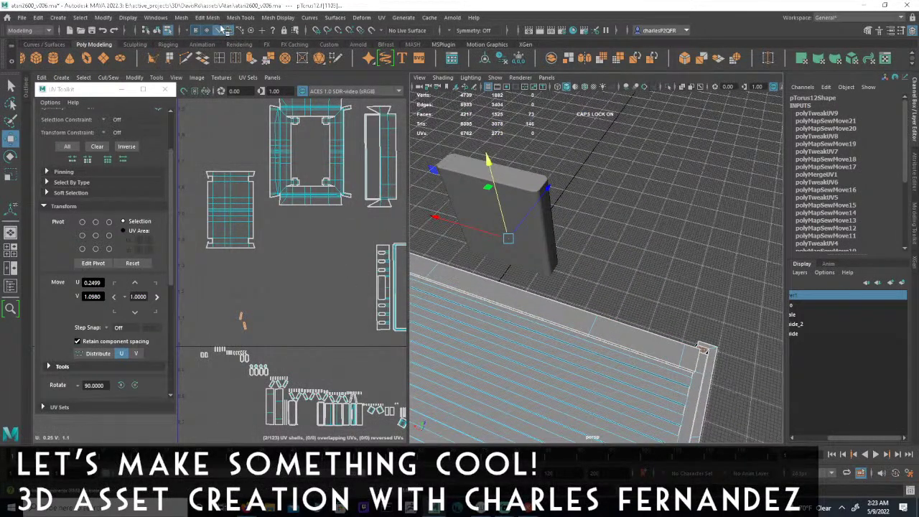
# - Switch to edge selection and select seam edges along the rear rim, starting near the case's corners
pyautogui.keyDown('alt'); pyautogui.moveTo(573, 317); pyautogui.dragTo(509, 274, button='right'); pyautogui.keyUp('alt')
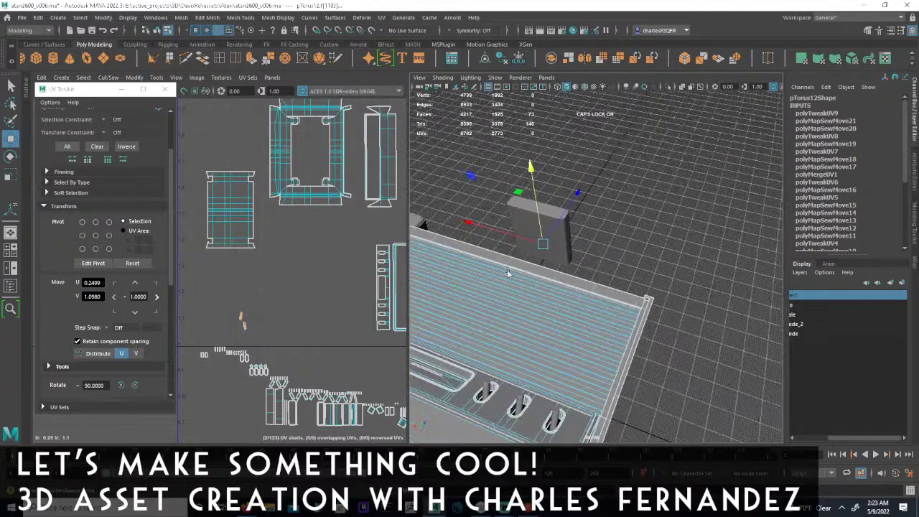
pyautogui.keyDown('alt'); pyautogui.moveTo(509, 273); pyautogui.dragTo(580, 253); pyautogui.keyUp('alt')
pyautogui.keyDown('alt'); pyautogui.moveTo(580, 253); pyautogui.dragTo(632, 281, button='right'); pyautogui.keyUp('alt')
pyautogui.keyDown('alt'); pyautogui.moveTo(632, 281); pyautogui.dragTo(558, 249); pyautogui.keyUp('alt')
pyautogui.keyDown('alt'); pyautogui.moveTo(558, 248); pyautogui.dragTo(593, 262, button='right'); pyautogui.keyUp('alt')
pyautogui.keyDown('alt'); pyautogui.moveTo(592, 262); pyautogui.dragTo(603, 268); pyautogui.keyUp('alt')
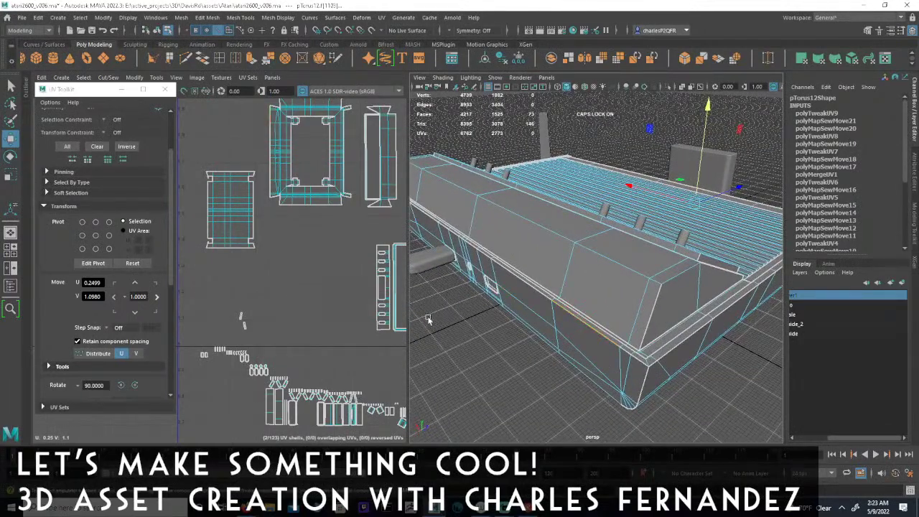
pyautogui.keyDown('alt'); pyautogui.moveTo(620, 352); pyautogui.dragTo(580, 331, button='right'); pyautogui.keyUp('alt')
pyautogui.keyDown('alt'); pyautogui.moveTo(580, 331); pyautogui.dragTo(675, 326); pyautogui.keyUp('alt')
pyautogui.keyDown('alt'); pyautogui.moveTo(657, 328); pyautogui.dragTo(697, 322, button='right'); pyautogui.keyUp('alt')
pyautogui.keyDown('alt'); pyautogui.moveTo(697, 323); pyautogui.dragTo(717, 316, button='middle'); pyautogui.keyUp('alt')
pyautogui.keyDown('alt'); pyautogui.moveTo(716, 317); pyautogui.dragTo(674, 362); pyautogui.keyUp('alt')
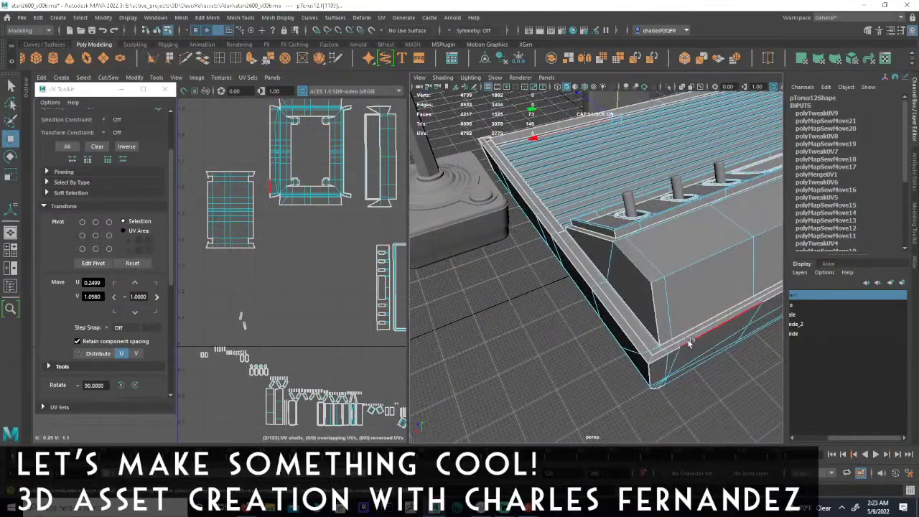
pyautogui.keyDown('alt'); pyautogui.moveTo(719, 307); pyautogui.dragTo(638, 285); pyautogui.keyUp('alt')
pyautogui.keyDown('alt'); pyautogui.moveTo(638, 285); pyautogui.dragTo(519, 306, button='right'); pyautogui.keyUp('alt')
pyautogui.keyDown('alt'); pyautogui.moveTo(519, 307); pyautogui.dragTo(776, 360); pyautogui.keyUp('alt')
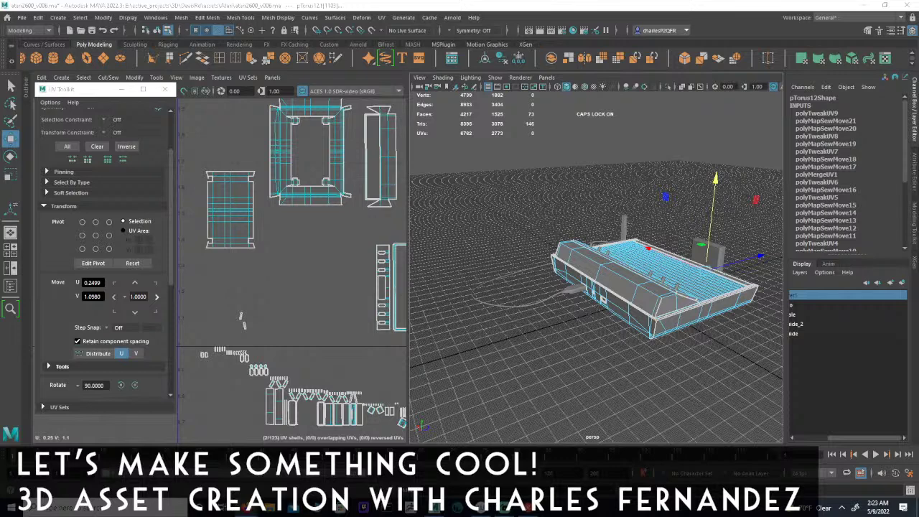
# - Enlarge the 3D view and check the selected rear-rim seam edges along the whole back of the case
pyautogui.scroll(5, 650, 272)
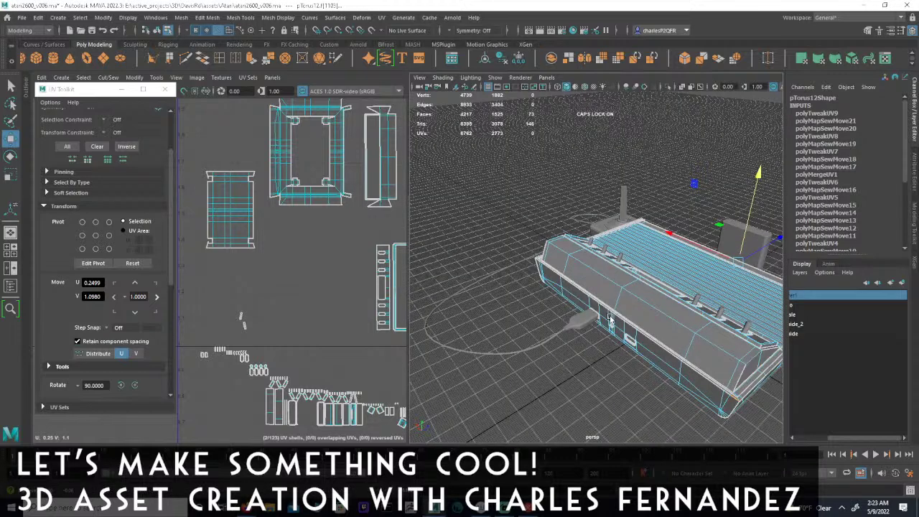
pyautogui.press('space')
pyautogui.keyDown('alt'); pyautogui.moveTo(460, 318); pyautogui.dragTo(366, 300); pyautogui.keyUp('alt')
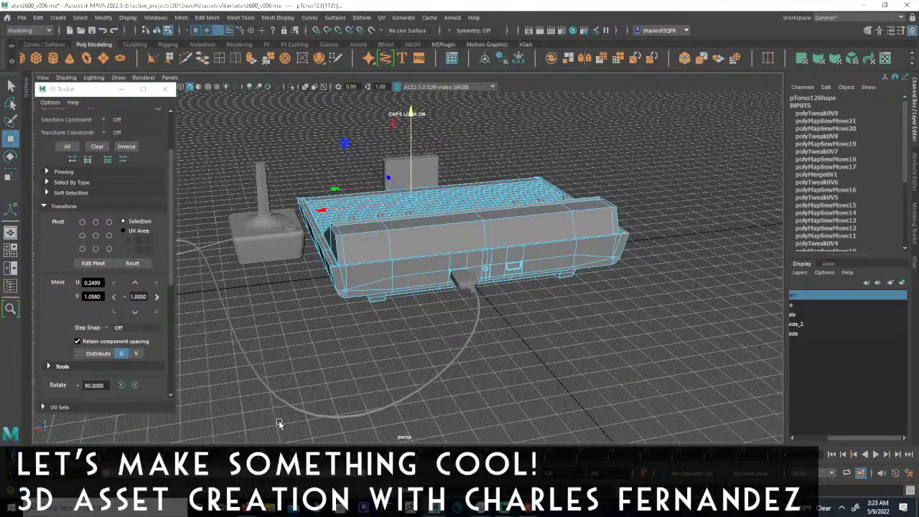
pyautogui.keyDown('alt'); pyautogui.moveTo(412, 281); pyautogui.dragTo(609, 305, button='right'); pyautogui.keyUp('alt')
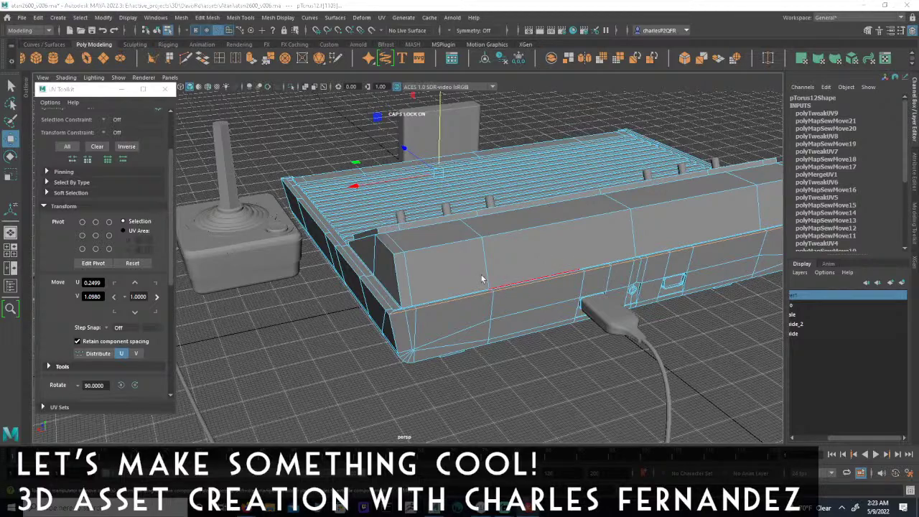
pyautogui.keyDown('alt'); pyautogui.moveTo(649, 225); pyautogui.dragTo(458, 234); pyautogui.keyUp('alt')
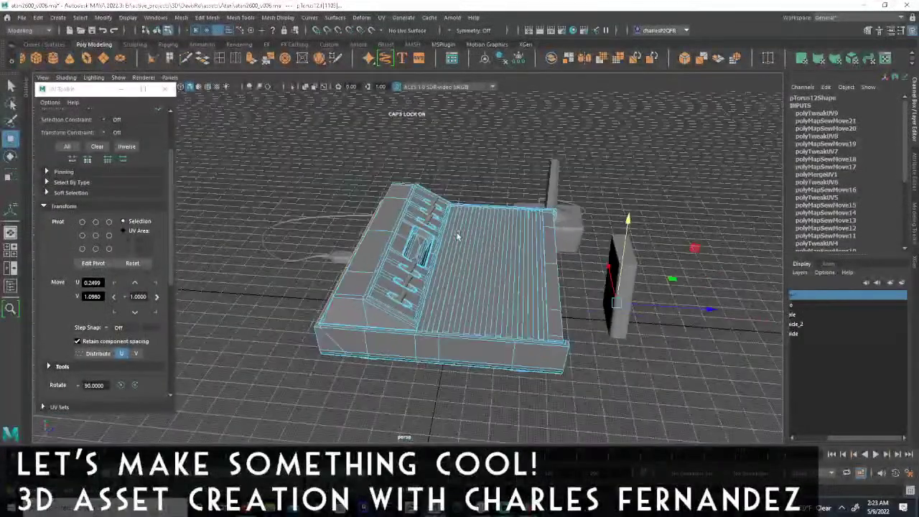
pyautogui.press('space')
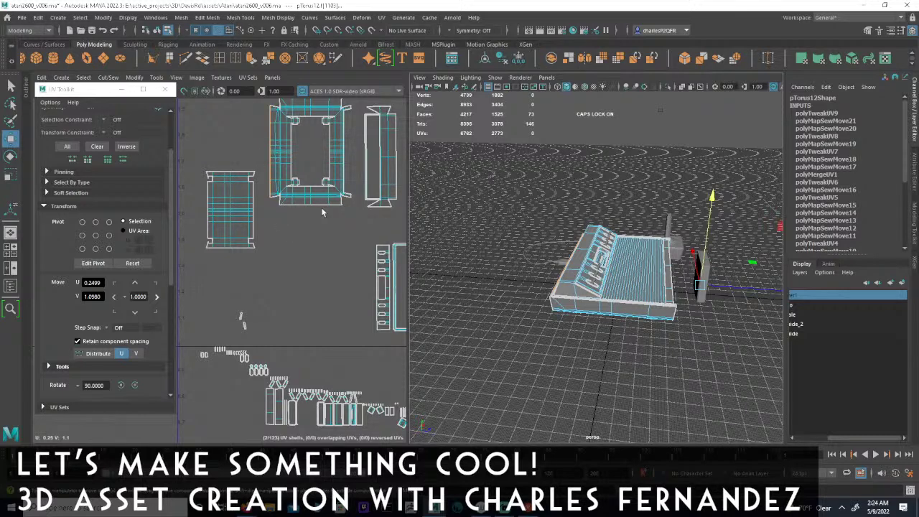
# - Move and sew the selected rear-rim edges to join the top rim to the frame-shaped UV shell
pyautogui.keyDown('alt'); pyautogui.moveTo(265, 201); pyautogui.dragTo(280, 240, button='middle'); pyautogui.keyUp('alt')
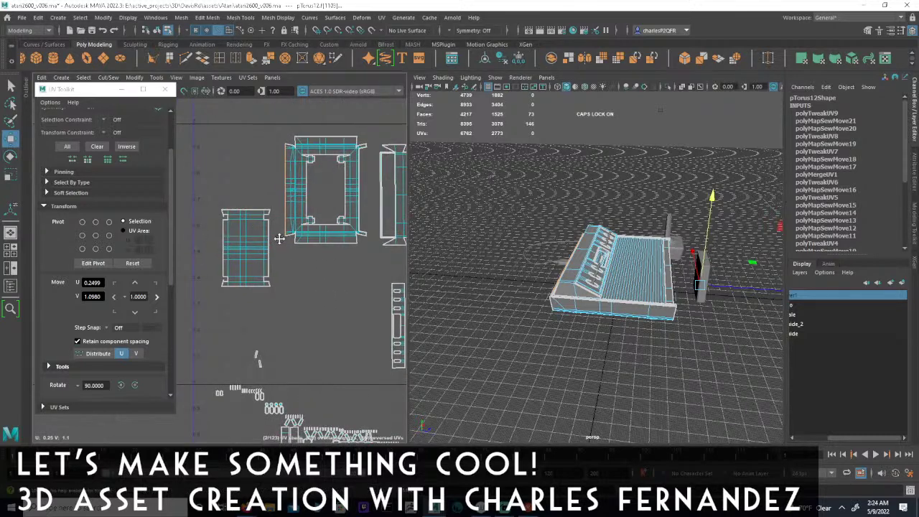
pyautogui.keyDown('alt'); pyautogui.moveTo(292, 198); pyautogui.dragTo(266, 216, button='middle'); pyautogui.keyUp('alt')
pyautogui.keyDown('alt'); pyautogui.moveTo(505, 253); pyautogui.dragTo(552, 258); pyautogui.keyUp('alt')
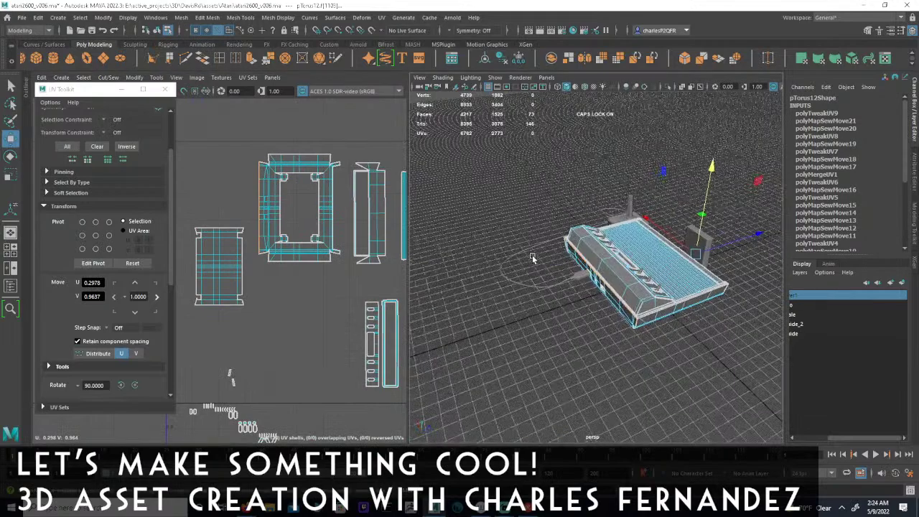
pyautogui.keyDown('alt'); pyautogui.moveTo(534, 259); pyautogui.dragTo(683, 295, button='right'); pyautogui.keyUp('alt')
pyautogui.keyDown('alt'); pyautogui.moveTo(683, 295); pyautogui.dragTo(644, 288, button='middle'); pyautogui.keyUp('alt')
pyautogui.keyDown('alt'); pyautogui.moveTo(645, 289); pyautogui.dragTo(621, 280); pyautogui.keyUp('alt')
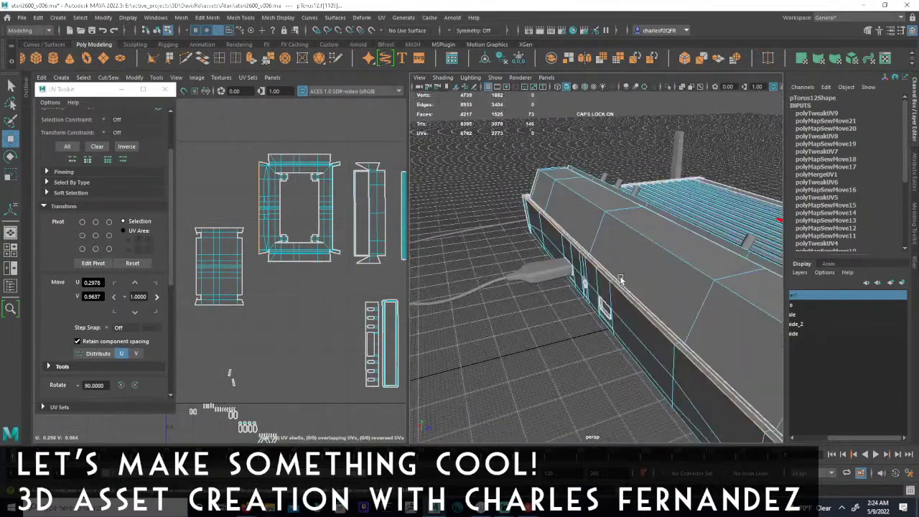
pyautogui.click(107, 79)
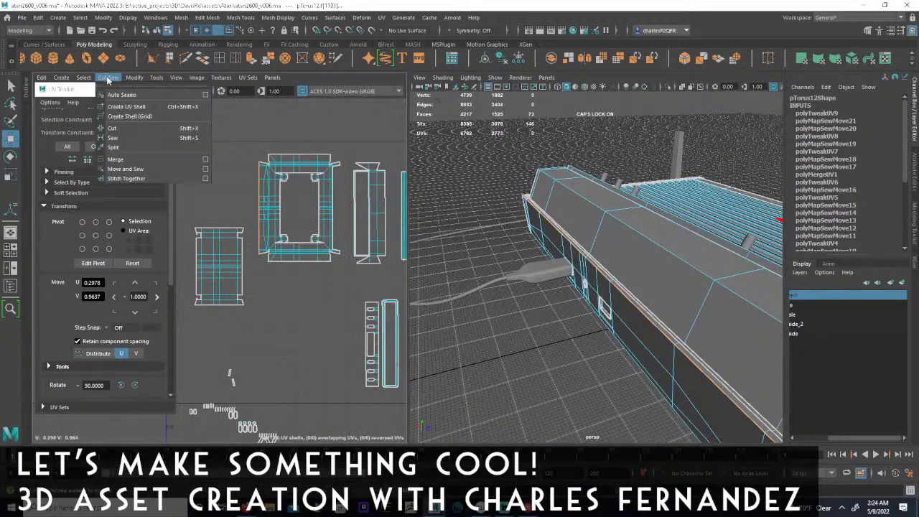
pyautogui.click(119, 177)
pyautogui.scroll(8, 271, 221)
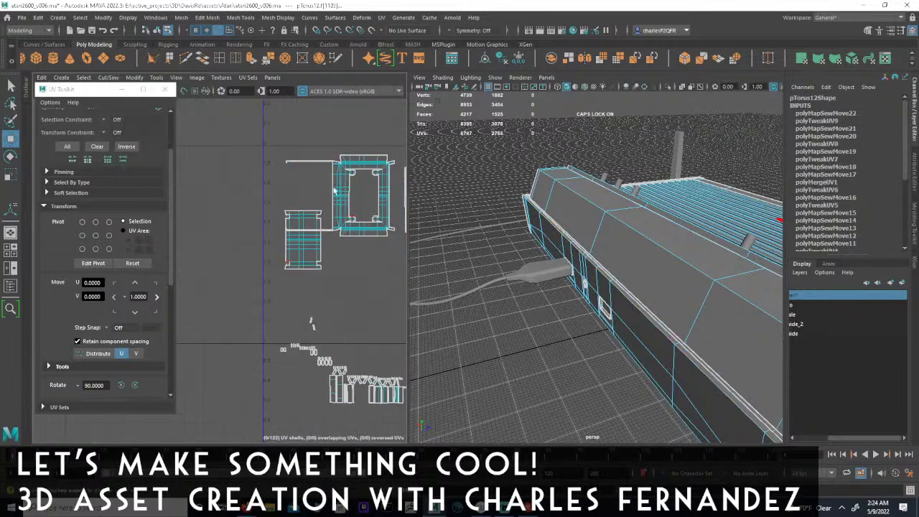
# - Select the inner border edges of the case's top rim along the rear and one full side
pyautogui.keyDown('alt'); pyautogui.moveTo(644, 282); pyautogui.dragTo(562, 258); pyautogui.keyUp('alt')
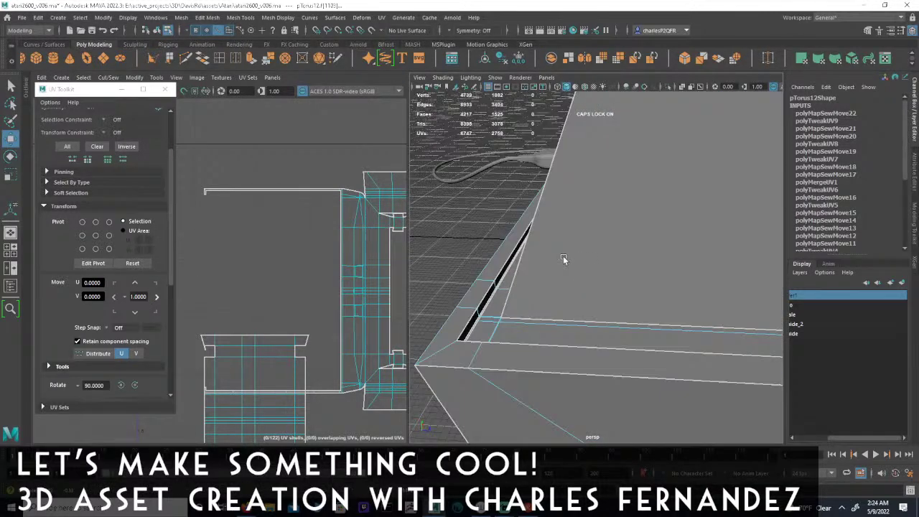
pyautogui.click(499, 278)
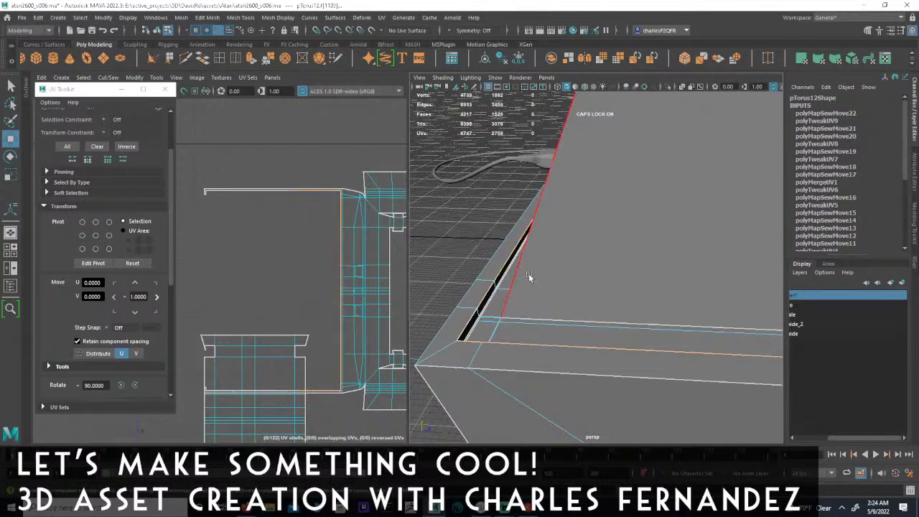
pyautogui.keyDown('alt'); pyautogui.moveTo(461, 246); pyautogui.dragTo(679, 285); pyautogui.keyUp('alt')
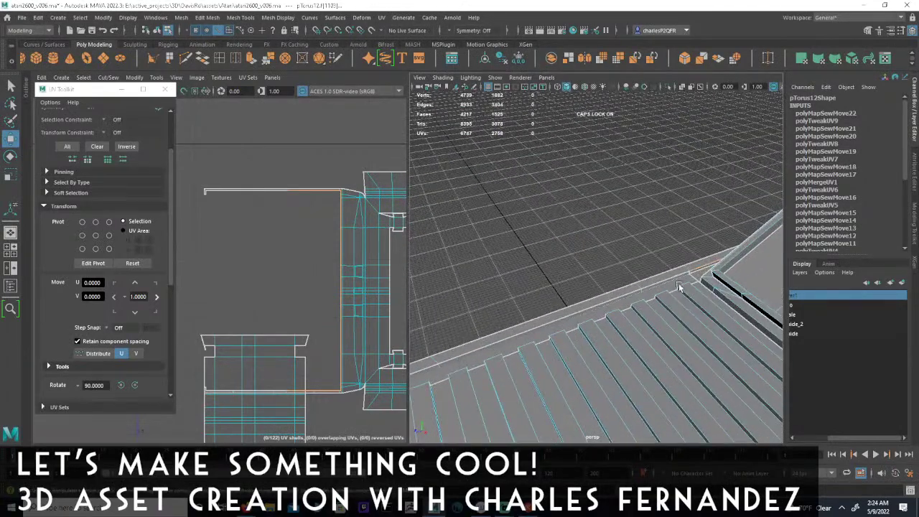
pyautogui.keyDown('alt'); pyautogui.moveTo(605, 301); pyautogui.dragTo(664, 269, button='middle'); pyautogui.keyUp('alt')
pyautogui.keyDown('alt'); pyautogui.moveTo(664, 270); pyautogui.dragTo(549, 305, button='right'); pyautogui.keyUp('alt')
pyautogui.keyDown('alt'); pyautogui.moveTo(677, 252); pyautogui.dragTo(698, 250); pyautogui.keyUp('alt')
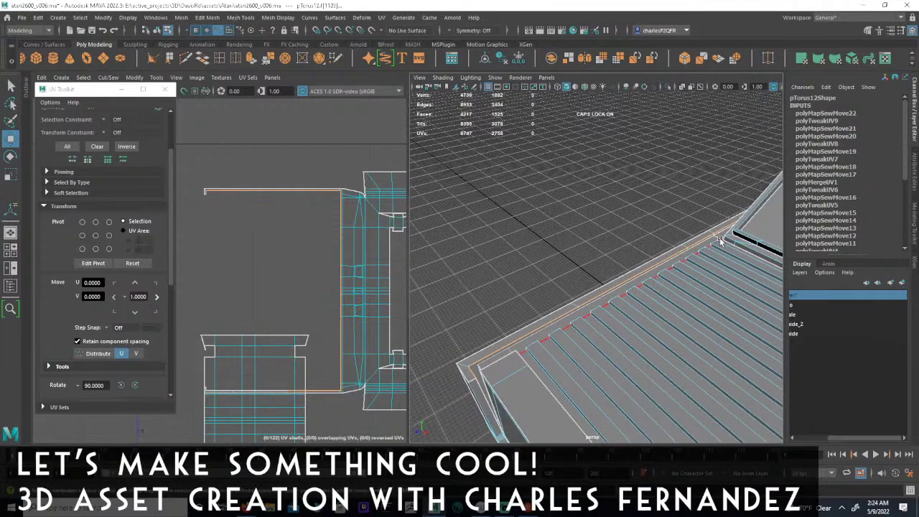
# - Add the inner rim edges on the case's opposite side to the selection, and move and sew all selected edges
pyautogui.keyDown('alt'); pyautogui.moveTo(431, 316); pyautogui.dragTo(575, 291); pyautogui.keyUp('alt')
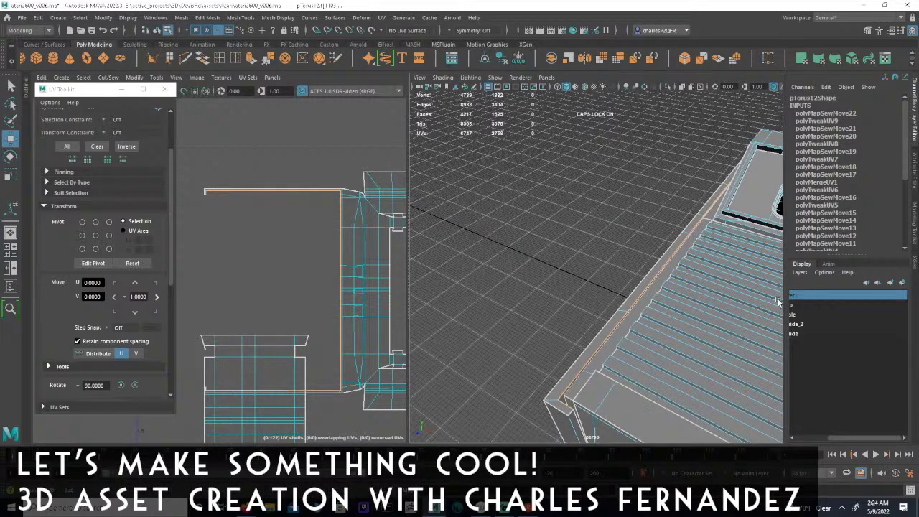
pyautogui.keyDown('alt'); pyautogui.moveTo(632, 291); pyautogui.dragTo(423, 288, button='middle'); pyautogui.keyUp('alt')
pyautogui.scroll(1, 383, 287)
pyautogui.keyDown('alt'); pyautogui.moveTo(445, 286); pyautogui.dragTo(593, 283); pyautogui.keyUp('alt')
pyautogui.keyDown('alt'); pyautogui.moveTo(422, 284); pyautogui.dragTo(572, 306); pyautogui.keyUp('alt')
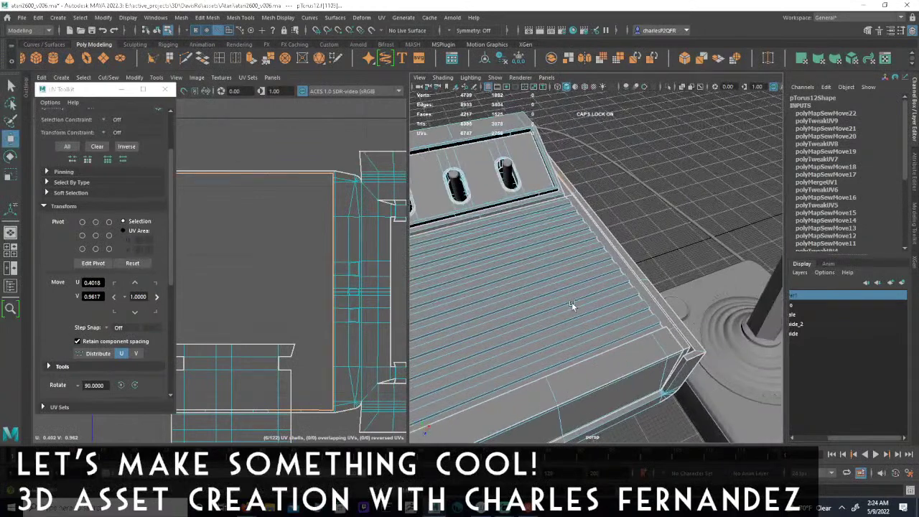
pyautogui.keyDown('alt'); pyautogui.moveTo(572, 306); pyautogui.dragTo(663, 283, button='right'); pyautogui.keyUp('alt')
pyautogui.keyDown('alt'); pyautogui.moveTo(603, 260); pyautogui.dragTo(573, 233); pyautogui.keyUp('alt')
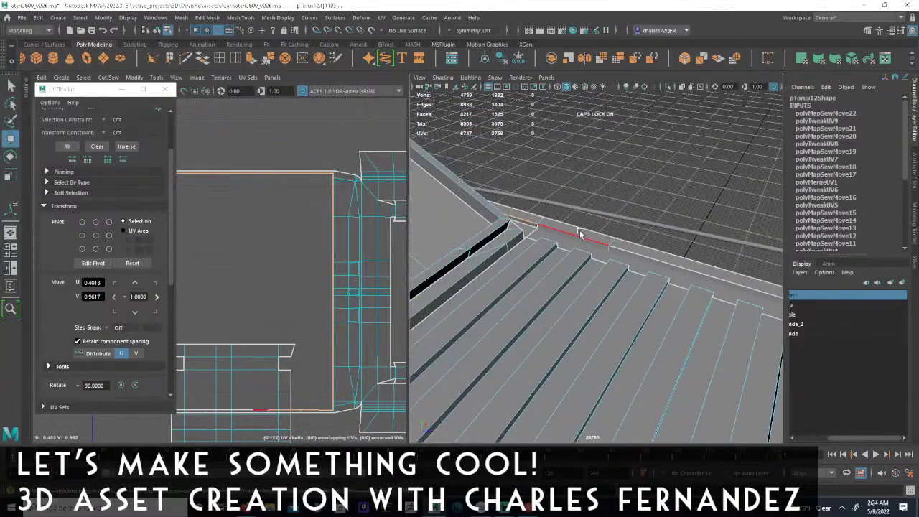
pyautogui.doubleClick(571, 234)
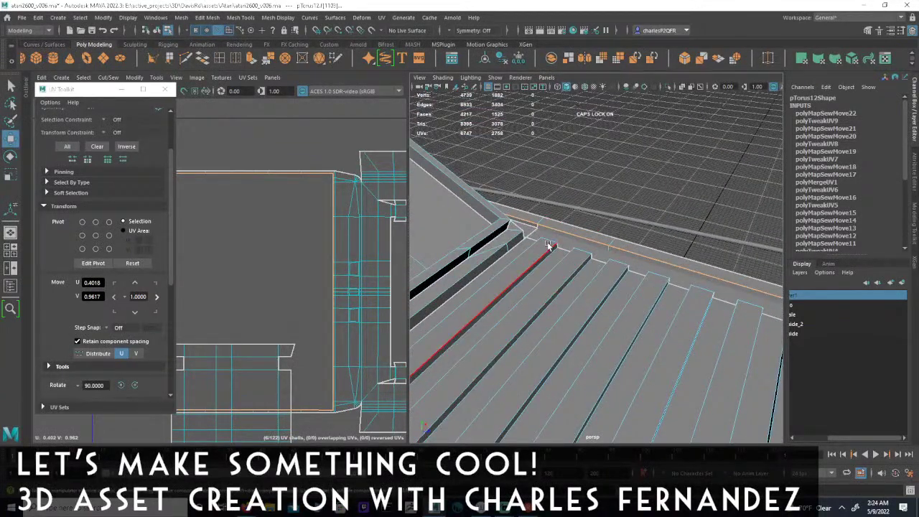
pyautogui.click(107, 78)
pyautogui.click(126, 169)
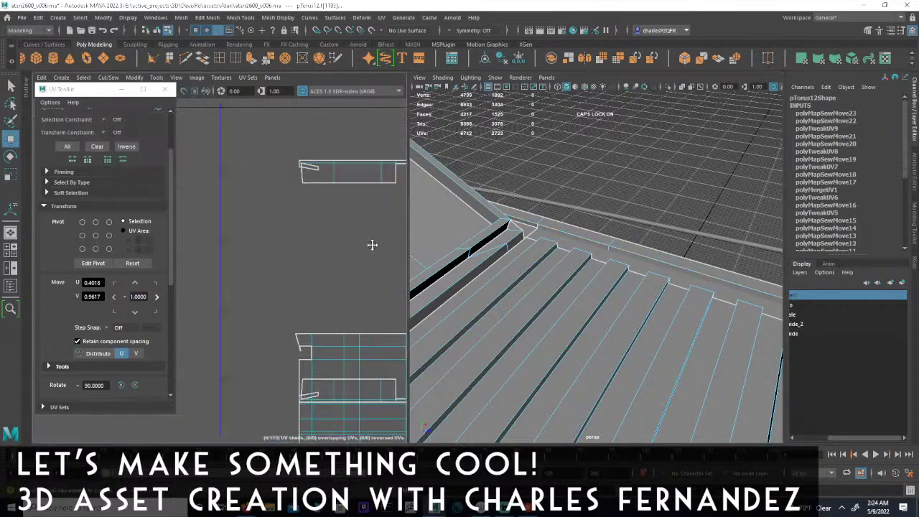
# - Examine the newly sewn rim pieces and their outlines around the frame-shaped shell in the UV layout
pyautogui.keyDown('alt'); pyautogui.moveTo(280, 210); pyautogui.dragTo(278, 263, button='middle'); pyautogui.keyUp('alt')
pyautogui.keyDown('alt'); pyautogui.moveTo(278, 264); pyautogui.dragTo(410, 271, button='right'); pyautogui.keyUp('alt')
pyautogui.keyDown('alt'); pyautogui.moveTo(261, 232); pyautogui.dragTo(204, 260, button='middle'); pyautogui.keyUp('alt')
pyautogui.keyDown('alt'); pyautogui.moveTo(204, 260); pyautogui.dragTo(258, 255, button='right'); pyautogui.keyUp('alt')
pyautogui.keyDown('alt'); pyautogui.moveTo(271, 258); pyautogui.dragTo(254, 263, button='middle'); pyautogui.keyUp('alt')
pyautogui.keyDown('alt'); pyautogui.moveTo(254, 263); pyautogui.dragTo(369, 257, button='right'); pyautogui.keyUp('alt')
pyautogui.keyDown('alt'); pyautogui.moveTo(263, 257); pyautogui.dragTo(363, 261, button='middle'); pyautogui.keyUp('alt')
pyautogui.keyDown('alt'); pyautogui.moveTo(208, 261); pyautogui.dragTo(278, 261, button='right'); pyautogui.keyUp('alt')
pyautogui.keyDown('alt'); pyautogui.moveTo(279, 261); pyautogui.dragTo(166, 266, button='middle'); pyautogui.keyUp('alt')
pyautogui.keyDown('alt'); pyautogui.moveTo(166, 266); pyautogui.dragTo(39, 266, button='right'); pyautogui.keyUp('alt')
pyautogui.keyDown('alt'); pyautogui.moveTo(281, 266); pyautogui.dragTo(335, 266, button='middle'); pyautogui.keyUp('alt')
pyautogui.keyDown('alt'); pyautogui.moveTo(335, 266); pyautogui.dragTo(135, 258, button='right'); pyautogui.keyUp('alt')
# - Compare the case's rim and corners in the 3D view with the sewn UV shell's borders
pyautogui.keyDown('alt'); pyautogui.moveTo(596, 259); pyautogui.dragTo(539, 245); pyautogui.keyUp('alt')
pyautogui.keyDown('alt'); pyautogui.moveTo(583, 264); pyautogui.dragTo(375, 261, button='right'); pyautogui.keyUp('alt')
pyautogui.keyDown('alt'); pyautogui.moveTo(496, 267); pyautogui.dragTo(655, 228); pyautogui.keyUp('alt')
pyautogui.keyDown('alt'); pyautogui.moveTo(655, 228); pyautogui.dragTo(605, 225, button='right'); pyautogui.keyUp('alt')
pyautogui.moveTo(606, 225)
pyautogui.keyDown('alt'); pyautogui.mouseDown()
pyautogui.moveTo(672, 235)
pyautogui.moveTo(594, 231)
pyautogui.mouseUp(); pyautogui.keyUp('alt')
pyautogui.scroll(3, 252, 273)
pyautogui.keyDown('alt'); pyautogui.moveTo(253, 275); pyautogui.dragTo(248, 289, button='middle'); pyautogui.keyUp('alt')
pyautogui.scroll(-3, 249, 289)
pyautogui.keyDown('alt'); pyautogui.moveTo(352, 291); pyautogui.dragTo(253, 247, button='middle'); pyautogui.keyUp('alt')
pyautogui.keyDown('alt'); pyautogui.moveTo(542, 251); pyautogui.dragTo(581, 268); pyautogui.keyUp('alt')
pyautogui.keyDown('alt'); pyautogui.moveTo(583, 269); pyautogui.dragTo(624, 264, button='middle'); pyautogui.keyUp('alt')
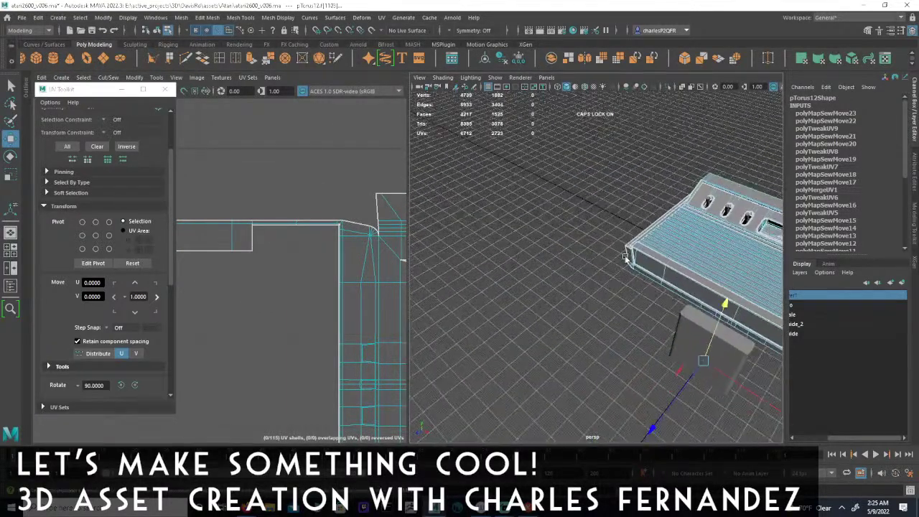
# - Select the small inner rim face at the case's corner together with its mirrored counterpart in the UV layout
pyautogui.keyDown('alt'); pyautogui.moveTo(700, 266); pyautogui.dragTo(639, 265, button='middle'); pyautogui.keyUp('alt')
pyautogui.scroll(6, 639, 266)
pyautogui.keyDown('alt'); pyautogui.moveTo(642, 266); pyautogui.dragTo(612, 208); pyautogui.keyUp('alt')
pyautogui.click(612, 208)
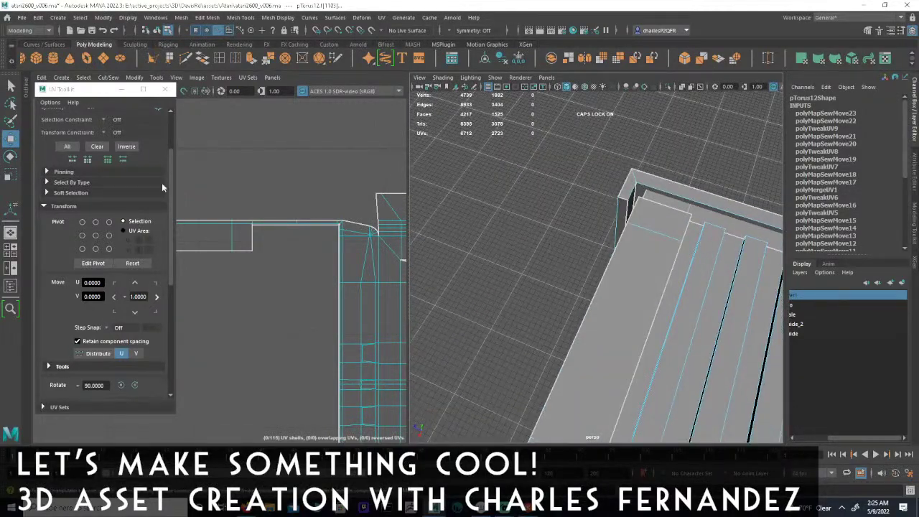
pyautogui.click(229, 32)
pyautogui.click(354, 237)
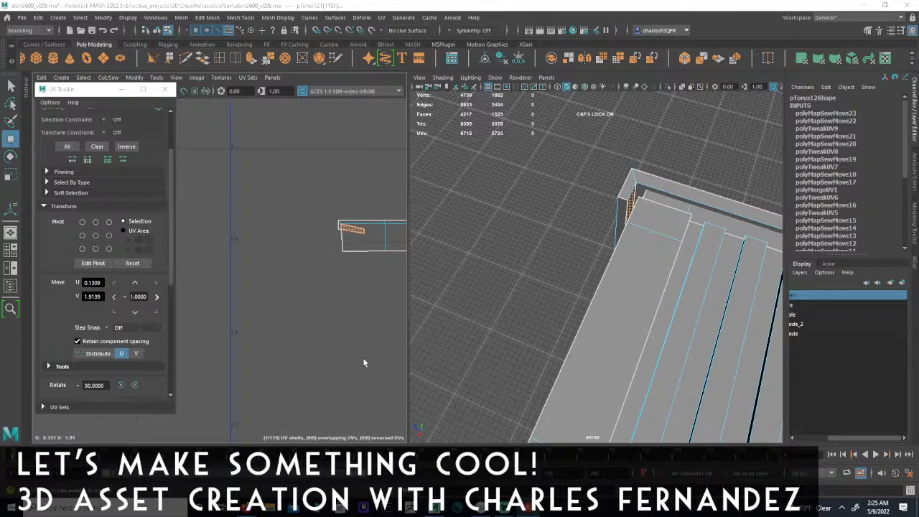
pyautogui.keyDown('alt'); pyautogui.moveTo(364, 363); pyautogui.dragTo(250, 338, button='right'); pyautogui.keyUp('alt')
pyautogui.keyDown('alt'); pyautogui.moveTo(350, 363); pyautogui.dragTo(270, 293, button='middle'); pyautogui.keyUp('alt')
pyautogui.keyDown('alt'); pyautogui.moveTo(332, 338); pyautogui.dragTo(315, 271, button='middle'); pyautogui.keyUp('alt')
pyautogui.scroll(5, 315, 272)
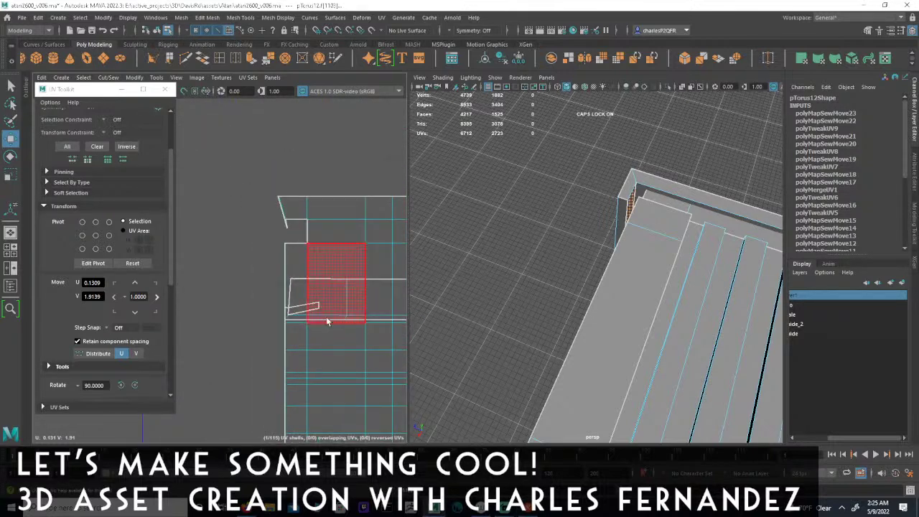
pyautogui.click(310, 310)
pyautogui.scroll(-4, 252, 248)
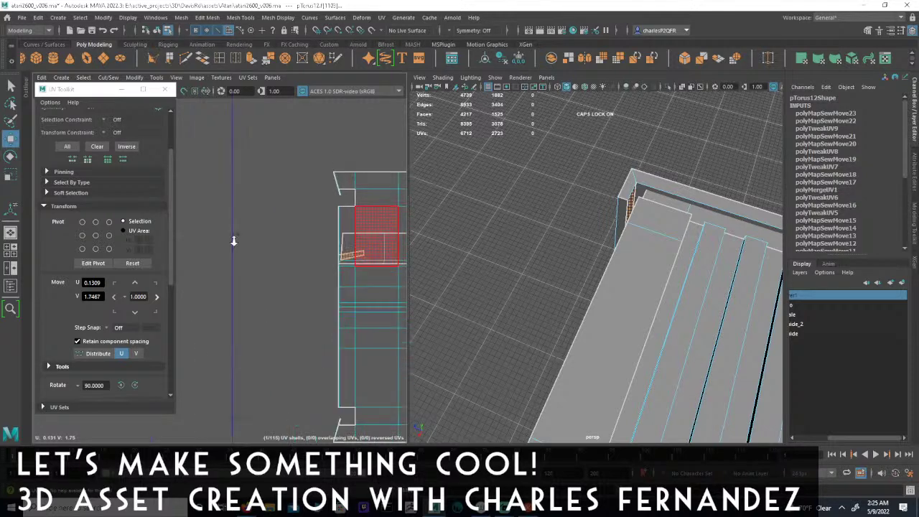
pyautogui.scroll(2, 273, 257)
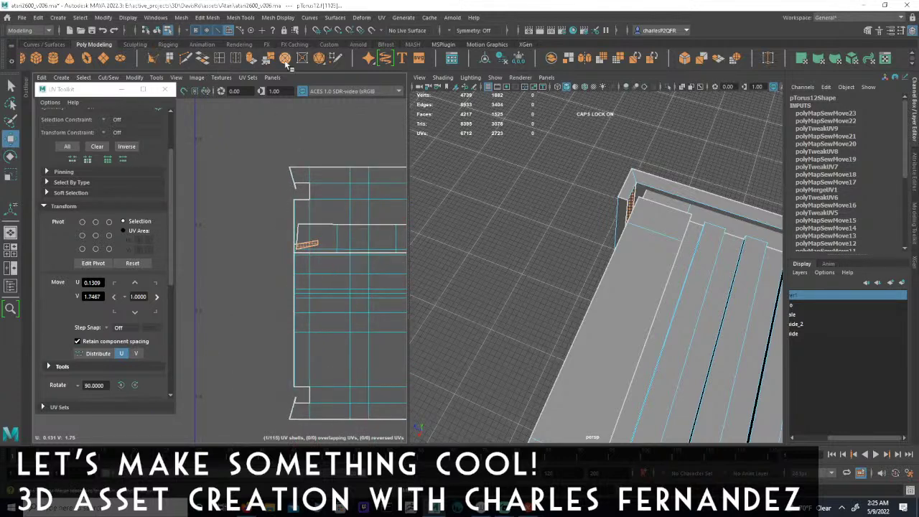
# - Split the two selected corner faces off the rim shell with the UV Split command
pyautogui.keyDown('alt'); pyautogui.moveTo(282, 235); pyautogui.dragTo(302, 309, button='middle'); pyautogui.keyUp('alt')
pyautogui.keyDown('alt'); pyautogui.moveTo(302, 308); pyautogui.dragTo(194, 295, button='right'); pyautogui.keyUp('alt')
pyautogui.keyDown('alt'); pyautogui.moveTo(307, 207); pyautogui.dragTo(299, 266, button='middle'); pyautogui.keyUp('alt')
pyautogui.keyDown('alt'); pyautogui.moveTo(300, 267); pyautogui.dragTo(439, 263, button='right'); pyautogui.keyUp('alt')
pyautogui.keyDown('alt'); pyautogui.moveTo(266, 245); pyautogui.dragTo(231, 230, button='middle'); pyautogui.keyUp('alt')
pyautogui.scroll(1, 232, 230)
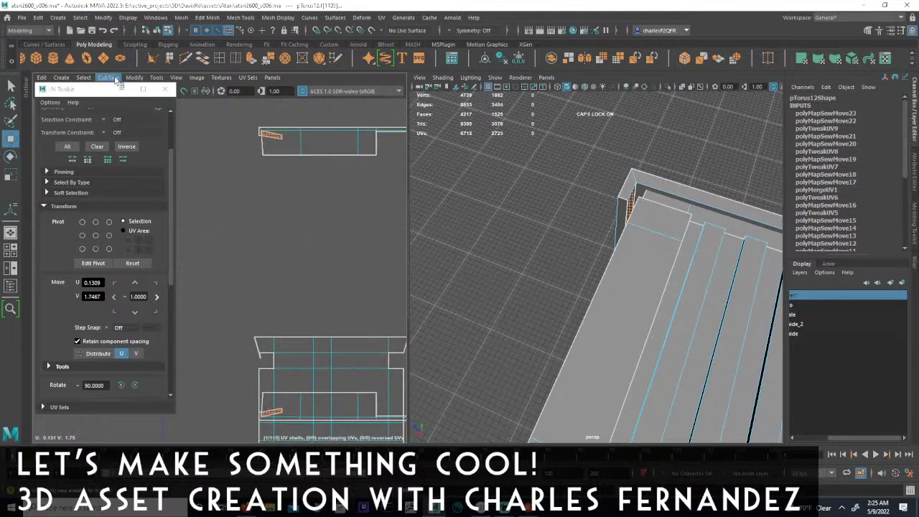
pyautogui.click(108, 77)
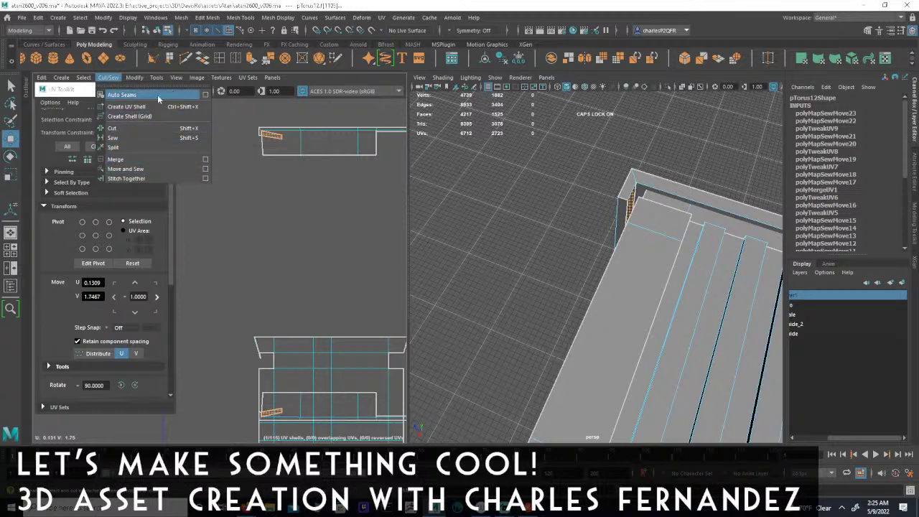
pyautogui.moveTo(141, 78)
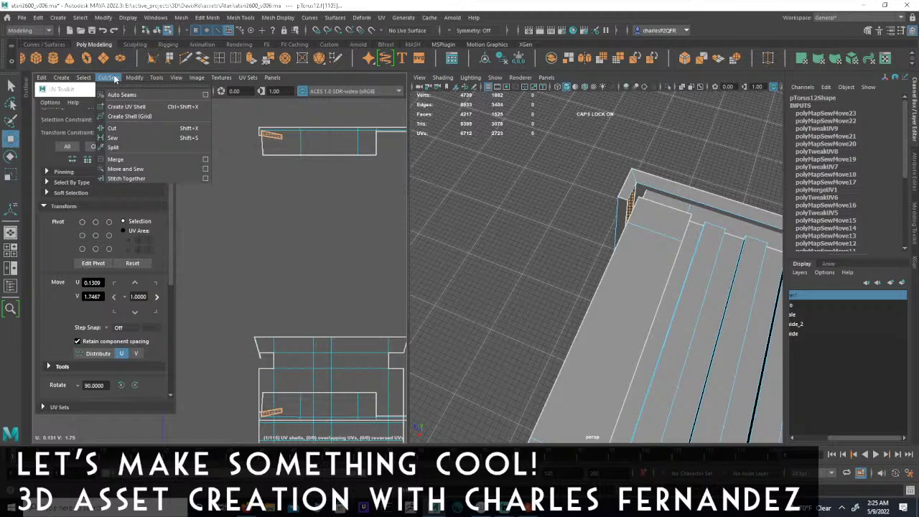
pyautogui.click(85, 78)
pyautogui.click(108, 77)
pyautogui.moveTo(87, 79)
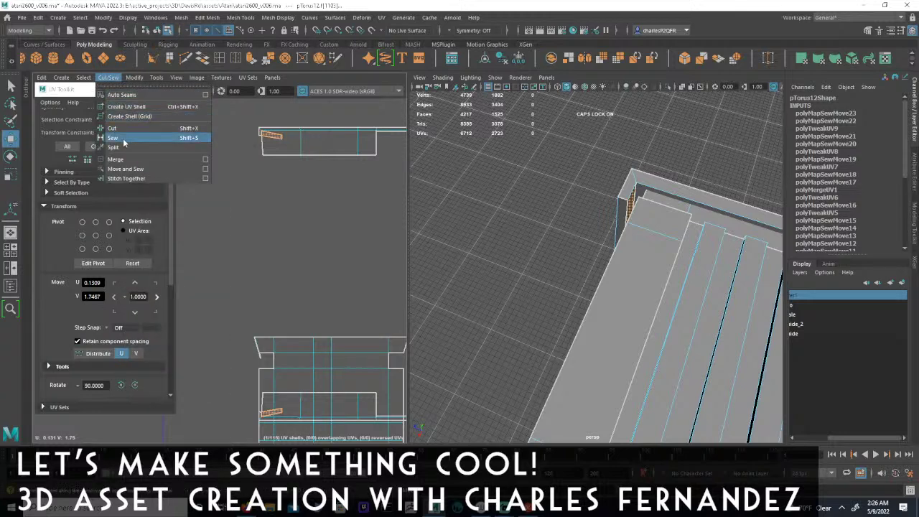
pyautogui.click(113, 147)
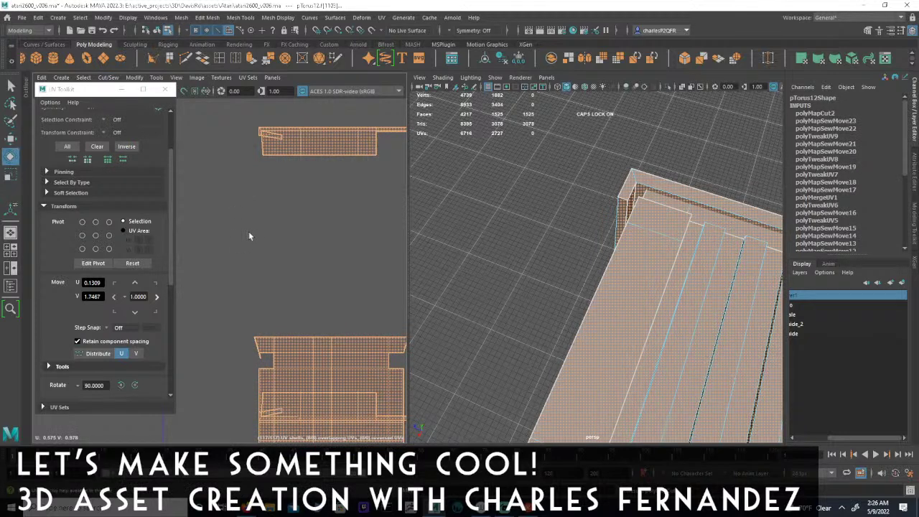
# - Select the two detached rim corner pieces and move them together into empty space beside the rim shell
pyautogui.scroll(-3, 279, 203)
pyautogui.scroll(3, 278, 203)
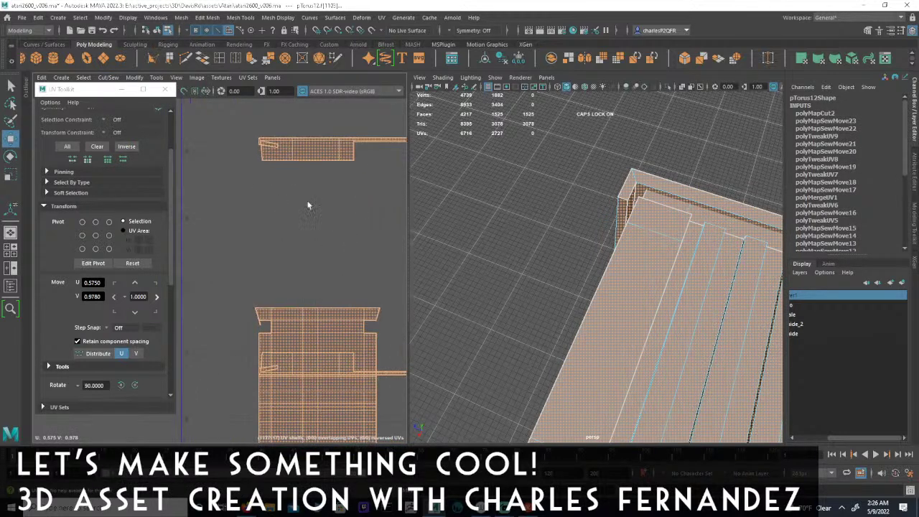
pyautogui.click(298, 156)
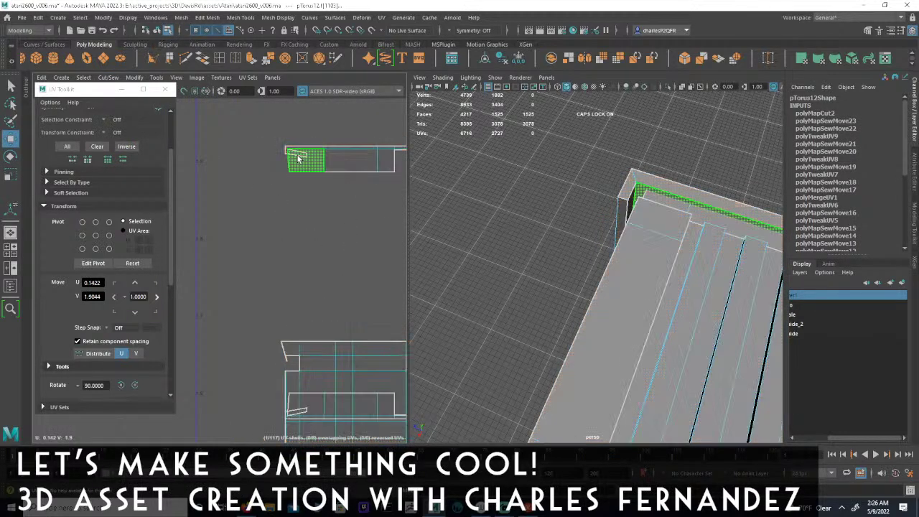
pyautogui.click(300, 154)
pyautogui.keyDown('alt'); pyautogui.moveTo(310, 299); pyautogui.dragTo(328, 182, button='middle'); pyautogui.keyUp('alt')
pyautogui.keyDown('alt'); pyautogui.moveTo(329, 182); pyautogui.dragTo(334, 224, button='right'); pyautogui.keyUp('alt')
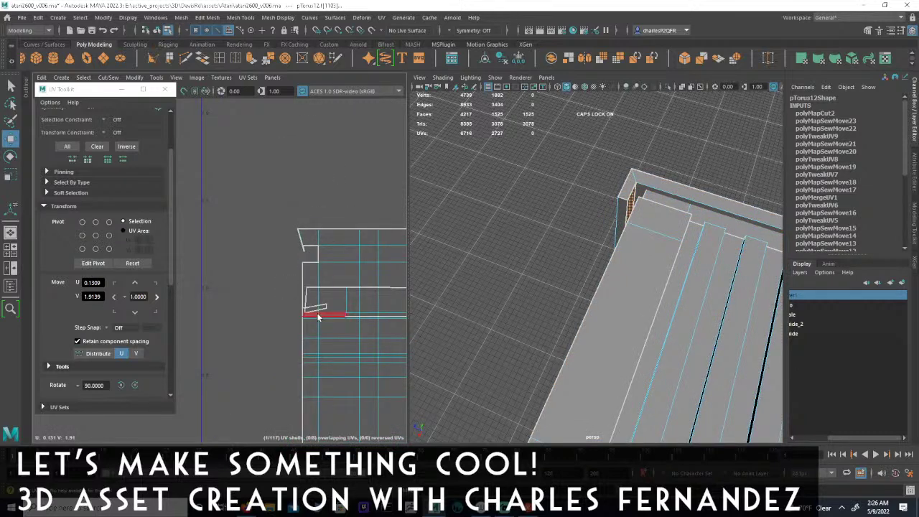
pyautogui.keyDown('shift'); pyautogui.click(318, 307); pyautogui.keyUp('shift')
pyautogui.moveTo(340, 297)
pyautogui.keyDown('alt'); pyautogui.mouseDown(button='right')
pyautogui.moveTo(256, 289)
pyautogui.moveTo(345, 286)
pyautogui.mouseUp(button='right'); pyautogui.keyUp('alt')
pyautogui.keyDown('alt'); pyautogui.moveTo(398, 281); pyautogui.dragTo(337, 318, button='middle'); pyautogui.keyUp('alt')
pyautogui.keyDown('alt'); pyautogui.moveTo(336, 317); pyautogui.dragTo(254, 310, button='right'); pyautogui.keyUp('alt')
pyautogui.keyDown('alt'); pyautogui.moveTo(378, 286); pyautogui.dragTo(417, 278, button='middle'); pyautogui.keyUp('alt')
pyautogui.keyDown('alt'); pyautogui.moveTo(416, 278); pyautogui.dragTo(151, 256, button='right'); pyautogui.keyUp('alt')
pyautogui.keyDown('alt'); pyautogui.moveTo(362, 257); pyautogui.dragTo(405, 306, button='middle'); pyautogui.keyUp('alt')
pyautogui.keyDown('alt'); pyautogui.moveTo(284, 269); pyautogui.dragTo(402, 265, button='middle'); pyautogui.keyUp('alt')
pyautogui.keyDown('alt'); pyautogui.moveTo(402, 265); pyautogui.dragTo(352, 259, button='right'); pyautogui.keyUp('alt')
pyautogui.keyDown('alt'); pyautogui.moveTo(352, 259); pyautogui.dragTo(261, 236, button='middle'); pyautogui.keyUp('alt')
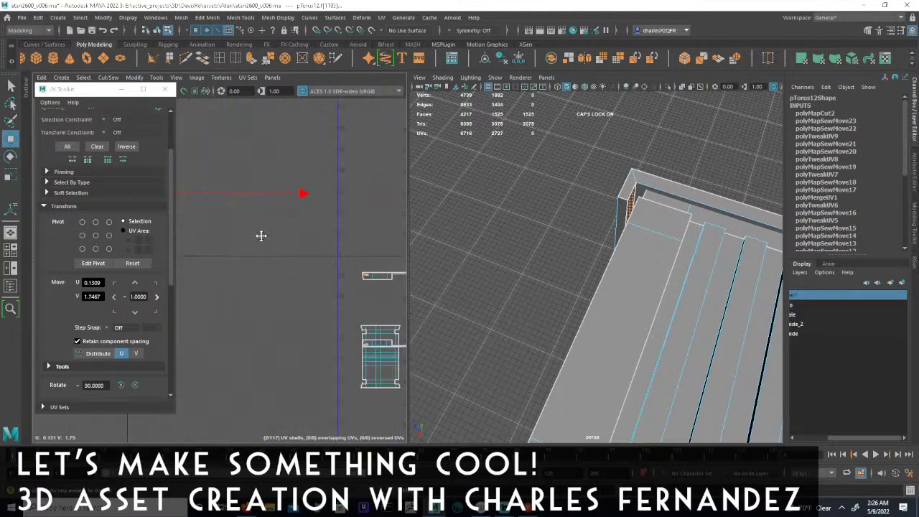
pyautogui.click(129, 264)
pyautogui.moveTo(366, 310); pyautogui.dragTo(349, 296)
# - Move the large notched rectangular shell out from under the rim strips into empty UV space
pyautogui.keyDown('alt'); pyautogui.moveTo(355, 330); pyautogui.dragTo(275, 309, button='middle'); pyautogui.keyUp('alt')
pyautogui.keyDown('alt'); pyautogui.moveTo(276, 309); pyautogui.dragTo(460, 317, button='right'); pyautogui.keyUp('alt')
pyautogui.keyDown('alt'); pyautogui.moveTo(460, 317); pyautogui.dragTo(430, 370, button='middle'); pyautogui.keyUp('alt')
pyautogui.keyDown('alt'); pyautogui.moveTo(352, 334); pyautogui.dragTo(392, 338, button='right'); pyautogui.keyUp('alt')
pyautogui.keyDown('alt'); pyautogui.moveTo(292, 349); pyautogui.dragTo(293, 291, button='middle'); pyautogui.keyUp('alt')
pyautogui.keyDown('alt'); pyautogui.moveTo(294, 292); pyautogui.dragTo(294, 277, button='right'); pyautogui.keyUp('alt')
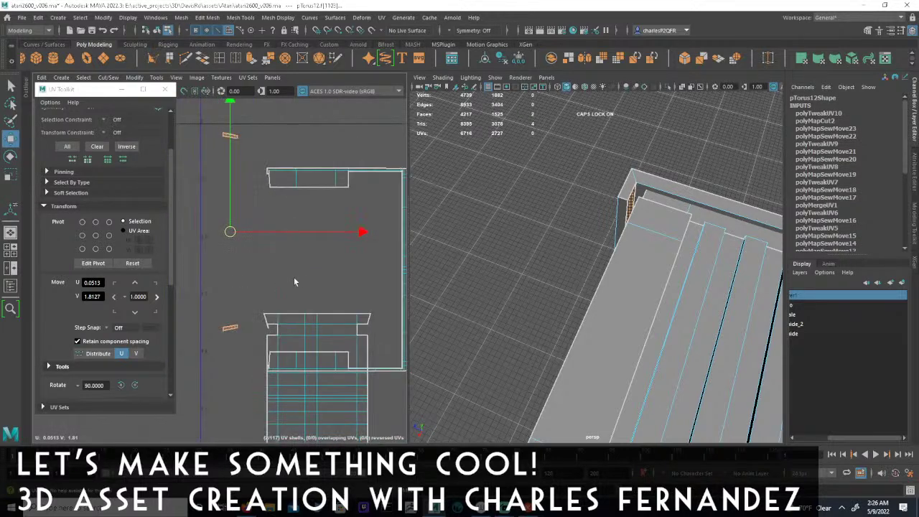
pyautogui.keyDown('alt'); pyautogui.moveTo(310, 272); pyautogui.dragTo(388, 287, button='middle'); pyautogui.keyUp('alt')
pyautogui.keyDown('alt'); pyautogui.moveTo(388, 287); pyautogui.dragTo(158, 246, button='right'); pyautogui.keyUp('alt')
pyautogui.keyDown('alt'); pyautogui.moveTo(307, 266); pyautogui.dragTo(281, 242, button='middle'); pyautogui.keyUp('alt')
pyautogui.keyDown('alt'); pyautogui.moveTo(280, 242); pyautogui.dragTo(323, 273, button='right'); pyautogui.keyUp('alt')
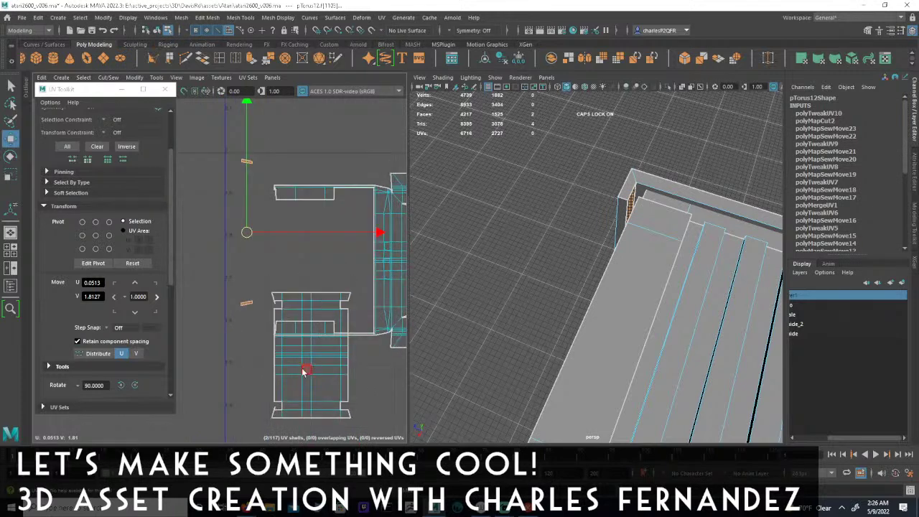
pyautogui.keyDown('shift'); pyautogui.doubleClick(303, 372); pyautogui.keyUp('shift')
pyautogui.press('e')
pyautogui.press('w')
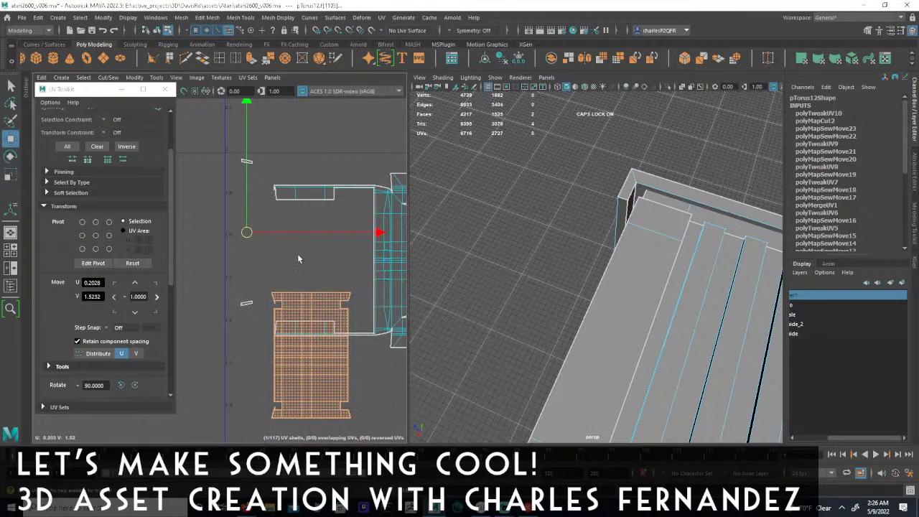
pyautogui.moveTo(262, 237); pyautogui.dragTo(184, 297)
# - Select the two thin slanted strip faces at the notched shell's upper-left corner and locate that area on the model
pyautogui.keyDown('alt'); pyautogui.moveTo(216, 345); pyautogui.dragTo(297, 287, button='middle'); pyautogui.keyUp('alt')
pyautogui.keyDown('alt'); pyautogui.moveTo(296, 287); pyautogui.dragTo(403, 283, button='right'); pyautogui.keyUp('alt')
pyautogui.keyDown('alt'); pyautogui.moveTo(277, 305); pyautogui.dragTo(373, 316, button='right'); pyautogui.keyUp('alt')
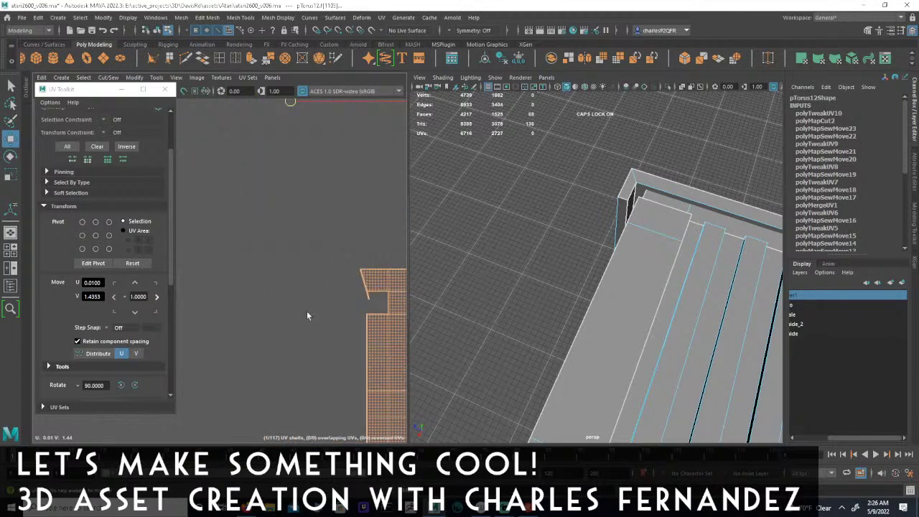
pyautogui.keyDown('alt'); pyautogui.moveTo(308, 314); pyautogui.dragTo(244, 316, button='middle'); pyautogui.keyUp('alt')
pyautogui.keyDown('alt'); pyautogui.moveTo(245, 316); pyautogui.dragTo(331, 331, button='right'); pyautogui.keyUp('alt')
pyautogui.click(359, 296)
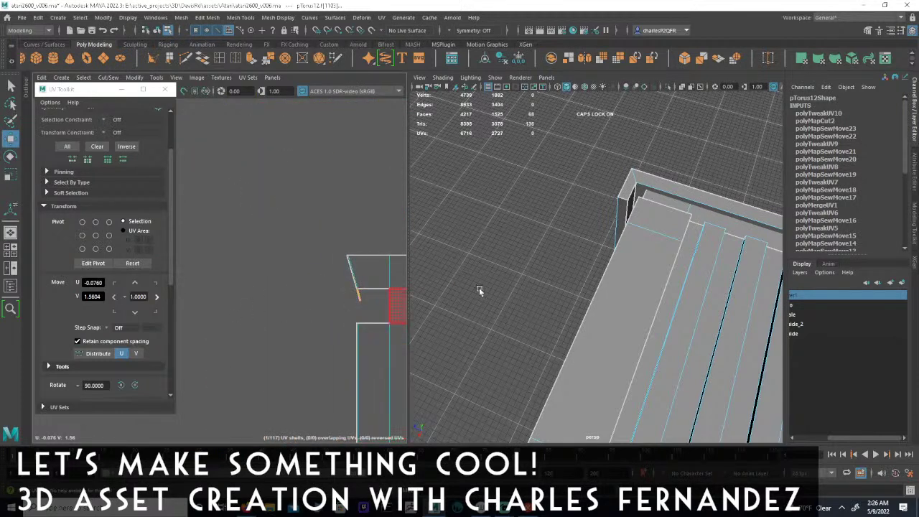
pyautogui.keyDown('alt'); pyautogui.moveTo(462, 290); pyautogui.dragTo(609, 244); pyautogui.keyUp('alt')
pyautogui.keyDown('alt'); pyautogui.moveTo(319, 296); pyautogui.dragTo(272, 284, button='middle'); pyautogui.keyUp('alt')
pyautogui.keyDown('alt'); pyautogui.moveTo(257, 283); pyautogui.dragTo(453, 290, button='right'); pyautogui.keyUp('alt')
pyautogui.keyDown('alt'); pyautogui.moveTo(352, 299); pyautogui.dragTo(282, 304, button='middle'); pyautogui.keyUp('alt')
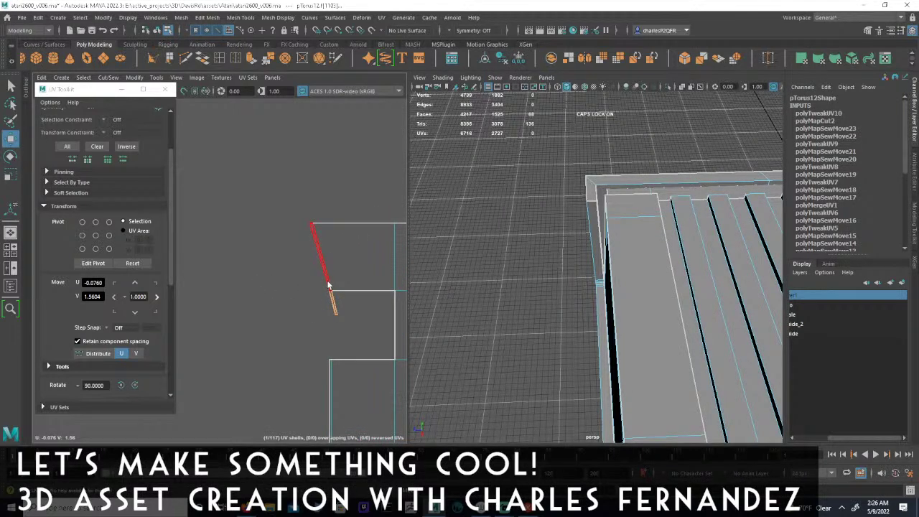
pyautogui.hotkey('ctrl', 'z')
pyautogui.click(333, 292)
pyautogui.keyDown('shift'); pyautogui.click(332, 288); pyautogui.keyUp('shift')
pyautogui.press('f')
pyautogui.keyDown('alt'); pyautogui.moveTo(608, 290); pyautogui.dragTo(569, 263, button='right'); pyautogui.keyUp('alt')
pyautogui.keyDown('alt'); pyautogui.moveTo(570, 262); pyautogui.dragTo(576, 353); pyautogui.keyUp('alt')
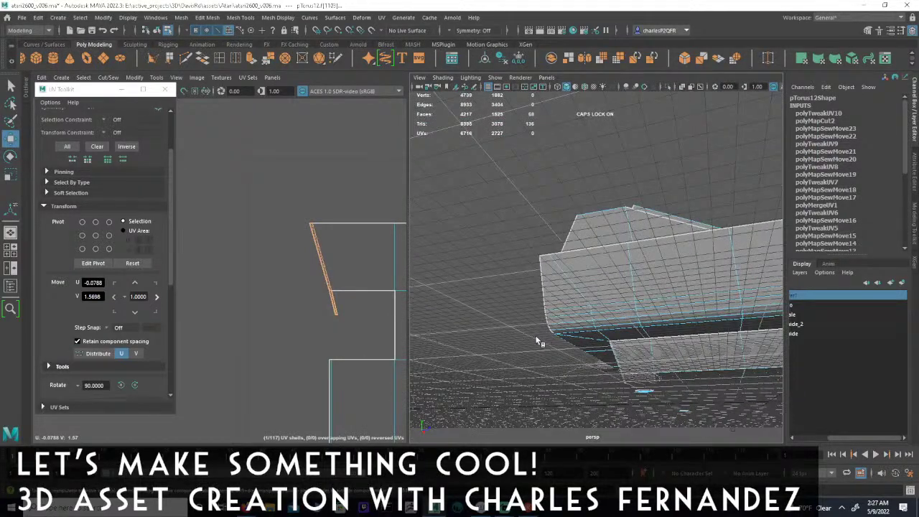
# - Add the matching thin strip faces at the notched shell's lower-left corner to the selection
pyautogui.keyDown('alt'); pyautogui.moveTo(320, 305); pyautogui.dragTo(179, 267, button='right'); pyautogui.keyUp('alt')
pyautogui.keyDown('alt'); pyautogui.moveTo(312, 292); pyautogui.dragTo(309, 230, button='middle'); pyautogui.keyUp('alt')
pyautogui.keyDown('alt'); pyautogui.moveTo(309, 230); pyautogui.dragTo(117, 235, button='right'); pyautogui.keyUp('alt')
pyautogui.keyDown('alt'); pyautogui.moveTo(341, 301); pyautogui.dragTo(327, 143, button='middle'); pyautogui.keyUp('alt')
pyautogui.keyDown('alt'); pyautogui.moveTo(348, 335); pyautogui.dragTo(309, 181, button='middle'); pyautogui.keyUp('alt')
pyautogui.keyDown('alt'); pyautogui.moveTo(377, 263); pyautogui.dragTo(513, 276, button='right'); pyautogui.keyUp('alt')
pyautogui.keyDown('alt'); pyautogui.moveTo(315, 277); pyautogui.dragTo(409, 280, button='right'); pyautogui.keyUp('alt')
pyautogui.click(300, 230)
pyautogui.scroll(-5, 293, 307)
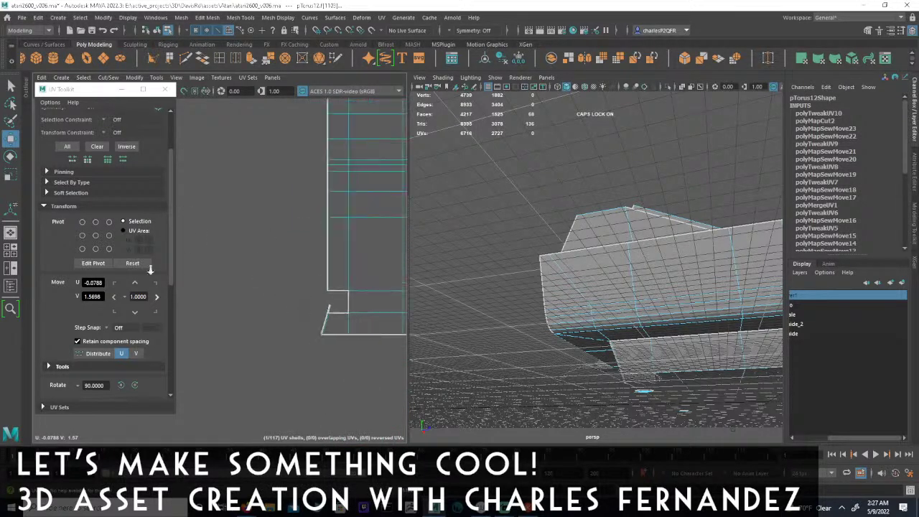
pyautogui.keyDown('alt'); pyautogui.moveTo(237, 287); pyautogui.dragTo(253, 289, button='right'); pyautogui.keyUp('alt')
pyautogui.keyDown('alt'); pyautogui.moveTo(265, 293); pyautogui.dragTo(245, 253, button='middle'); pyautogui.keyUp('alt')
pyautogui.keyDown('alt'); pyautogui.moveTo(246, 253); pyautogui.dragTo(327, 263, button='right'); pyautogui.keyUp('alt')
pyautogui.keyDown('alt'); pyautogui.moveTo(354, 273); pyautogui.dragTo(328, 245, button='middle'); pyautogui.keyUp('alt')
pyautogui.keyDown('alt'); pyautogui.moveTo(328, 245); pyautogui.dragTo(260, 239, button='right'); pyautogui.keyUp('alt')
pyautogui.keyDown('alt'); pyautogui.moveTo(654, 314); pyautogui.dragTo(675, 284); pyautogui.keyUp('alt')
pyautogui.keyDown('alt'); pyautogui.moveTo(689, 299); pyautogui.dragTo(766, 364, button='right'); pyautogui.keyUp('alt')
pyautogui.keyDown('alt'); pyautogui.moveTo(766, 364); pyautogui.dragTo(598, 208); pyautogui.keyUp('alt')
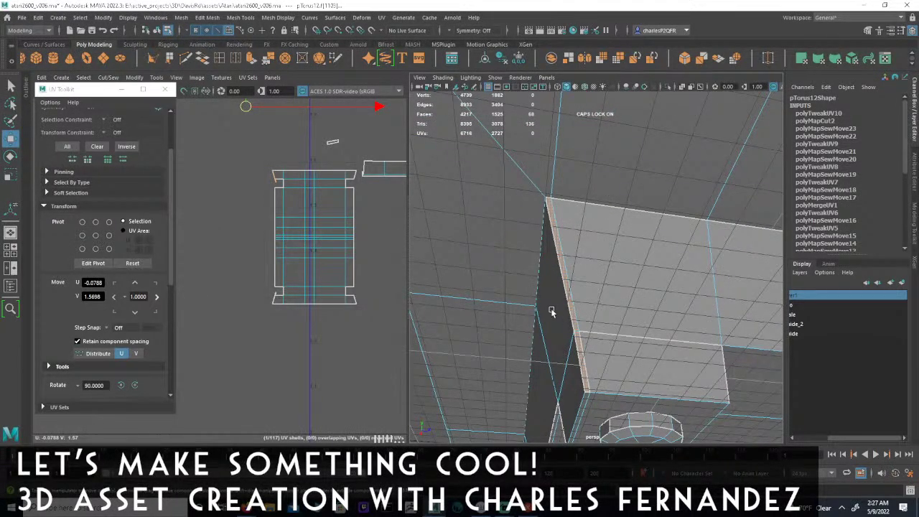
pyautogui.scroll(5, 259, 280)
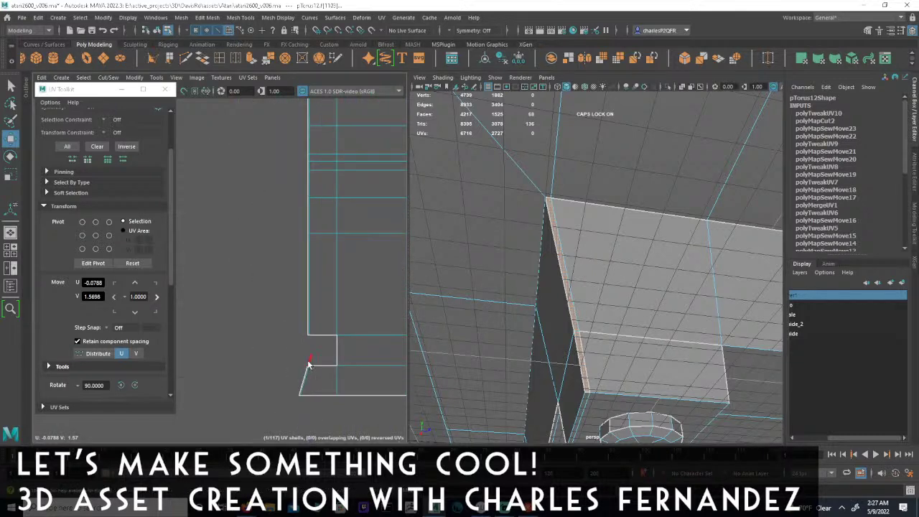
pyautogui.click(309, 365)
pyautogui.keyDown('alt'); pyautogui.moveTo(321, 246); pyautogui.dragTo(319, 276, button='middle'); pyautogui.keyUp('alt')
pyautogui.scroll(-2, 322, 216)
pyautogui.scroll(-2, 285, 270)
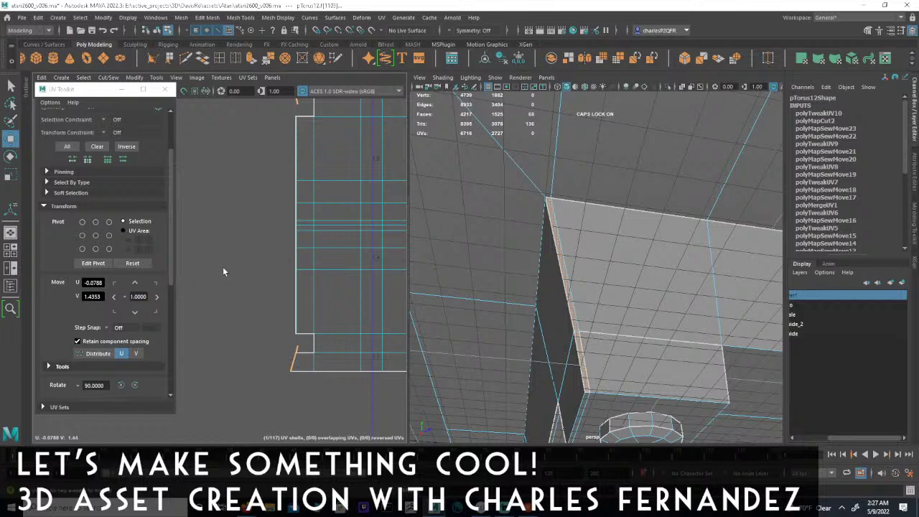
# - Split the four selected strip faces off the notched shell into separate UV pieces
pyautogui.click(106, 79)
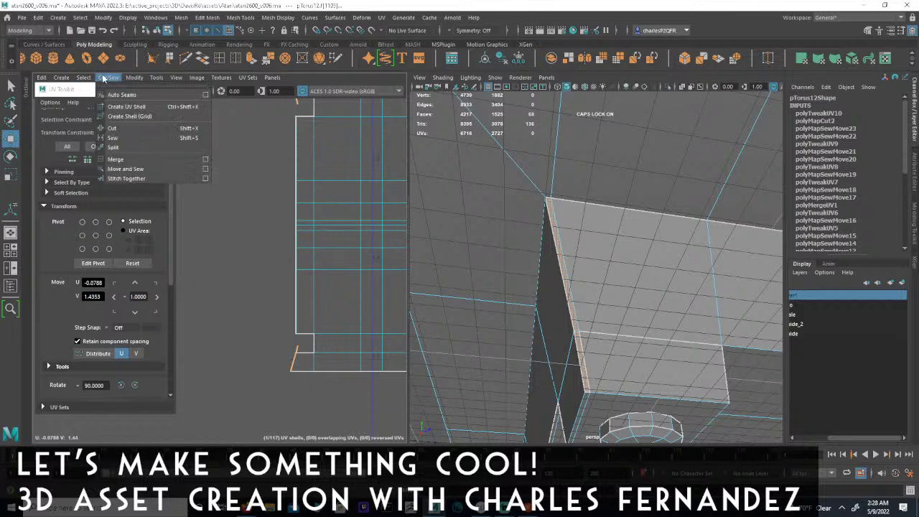
pyautogui.click(114, 147)
pyautogui.keyDown('alt'); pyautogui.moveTo(207, 287); pyautogui.dragTo(234, 254, button='middle'); pyautogui.keyUp('alt')
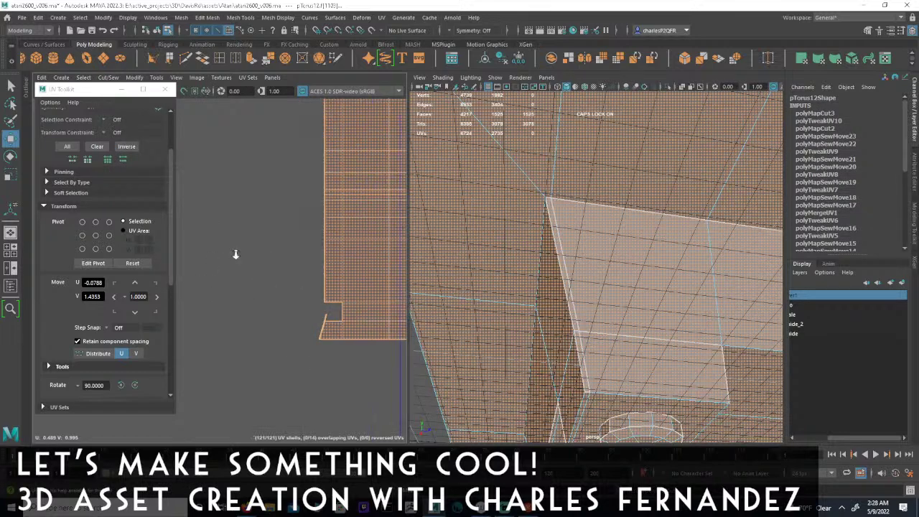
pyautogui.keyDown('alt'); pyautogui.moveTo(234, 255); pyautogui.dragTo(194, 248, button='right'); pyautogui.keyUp('alt')
pyautogui.keyDown('alt'); pyautogui.moveTo(300, 232); pyautogui.dragTo(310, 317, button='middle'); pyautogui.keyUp('alt')
pyautogui.keyDown('alt'); pyautogui.moveTo(310, 316); pyautogui.dragTo(309, 220, button='right'); pyautogui.keyUp('alt')
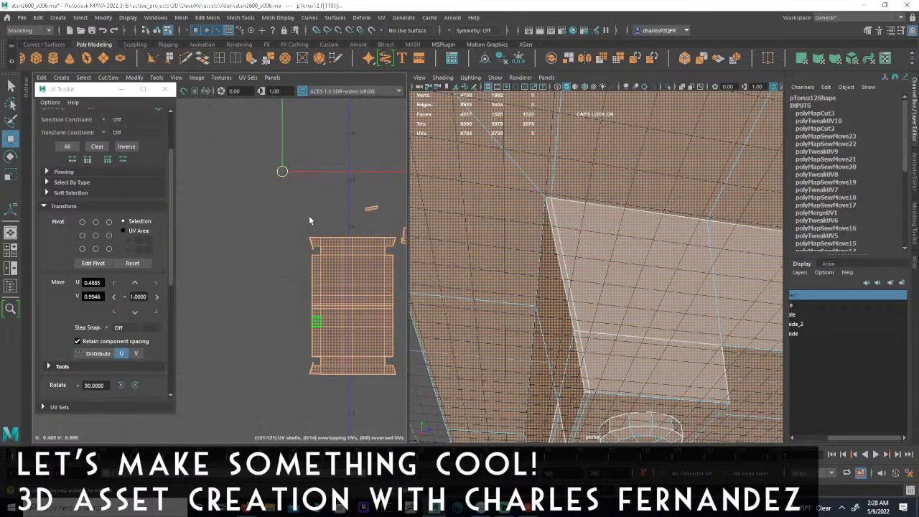
# - Reselect the four detached thin strips at both corners and move them clear of the notched shell
pyautogui.keyDown('alt'); pyautogui.moveTo(307, 244); pyautogui.dragTo(292, 248, button='middle'); pyautogui.keyUp('alt')
pyautogui.keyDown('alt'); pyautogui.moveTo(291, 248); pyautogui.dragTo(288, 219, button='right'); pyautogui.keyUp('alt')
pyautogui.keyDown('alt'); pyautogui.moveTo(318, 249); pyautogui.dragTo(294, 230, button='middle'); pyautogui.keyUp('alt')
pyautogui.keyDown('alt'); pyautogui.moveTo(294, 230); pyautogui.dragTo(284, 260, button='right'); pyautogui.keyUp('alt')
pyautogui.keyDown('alt'); pyautogui.moveTo(284, 259); pyautogui.dragTo(286, 281, button='middle'); pyautogui.keyUp('alt')
pyautogui.scroll(6, 285, 282)
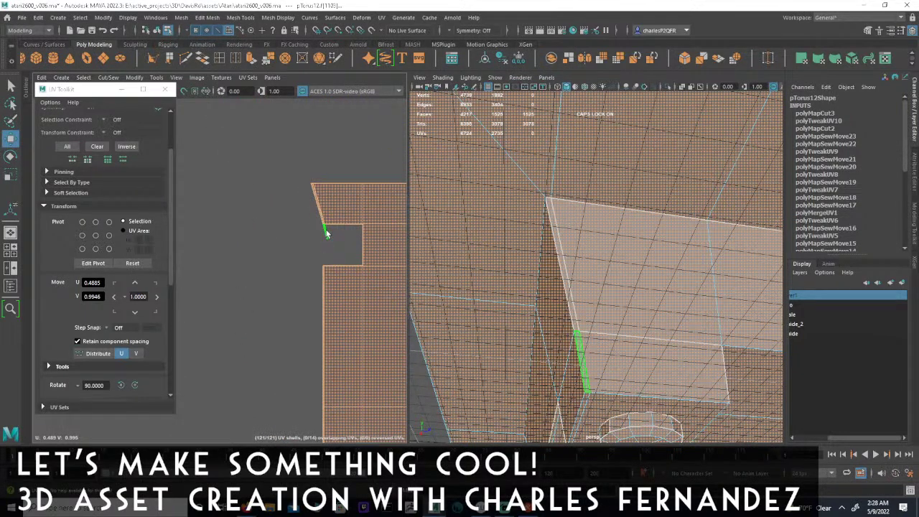
pyautogui.click(326, 232)
pyautogui.keyDown('shift'); pyautogui.click(321, 214); pyautogui.keyUp('shift')
pyautogui.keyDown('alt'); pyautogui.moveTo(334, 300); pyautogui.dragTo(357, 251, button='middle'); pyautogui.keyUp('alt')
pyautogui.keyDown('alt'); pyautogui.moveTo(356, 251); pyautogui.dragTo(258, 305, button='right'); pyautogui.keyUp('alt')
pyautogui.keyDown('alt'); pyautogui.moveTo(291, 431); pyautogui.dragTo(230, 149, button='middle'); pyautogui.keyUp('alt')
pyautogui.keyDown('alt'); pyautogui.moveTo(230, 149); pyautogui.dragTo(405, 269, button='right'); pyautogui.keyUp('alt')
pyautogui.keyDown('alt'); pyautogui.moveTo(335, 283); pyautogui.dragTo(299, 211, button='middle'); pyautogui.keyUp('alt')
pyautogui.keyDown('alt'); pyautogui.moveTo(299, 212); pyautogui.dragTo(402, 219, button='right'); pyautogui.keyUp('alt')
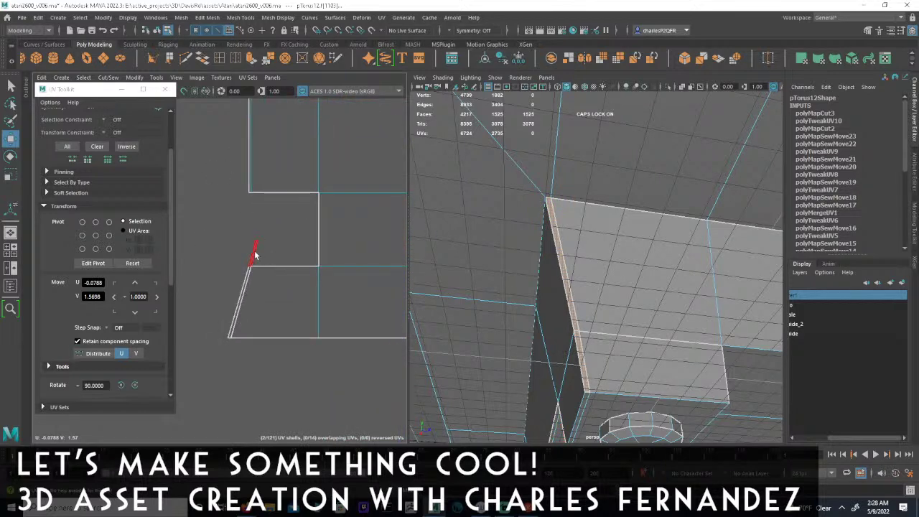
pyautogui.press('w')
pyautogui.keyDown('alt'); pyautogui.moveTo(260, 258); pyautogui.dragTo(93, 248, button='right'); pyautogui.keyUp('alt')
pyautogui.keyDown('alt'); pyautogui.moveTo(297, 183); pyautogui.dragTo(324, 320, button='middle'); pyautogui.keyUp('alt')
pyautogui.keyDown('alt'); pyautogui.moveTo(324, 320); pyautogui.dragTo(244, 309, button='right'); pyautogui.keyUp('alt')
pyautogui.keyDown('alt'); pyautogui.moveTo(350, 207); pyautogui.dragTo(334, 304, button='middle'); pyautogui.keyUp('alt')
pyautogui.keyDown('alt'); pyautogui.moveTo(335, 303); pyautogui.dragTo(288, 283, button='right'); pyautogui.keyUp('alt')
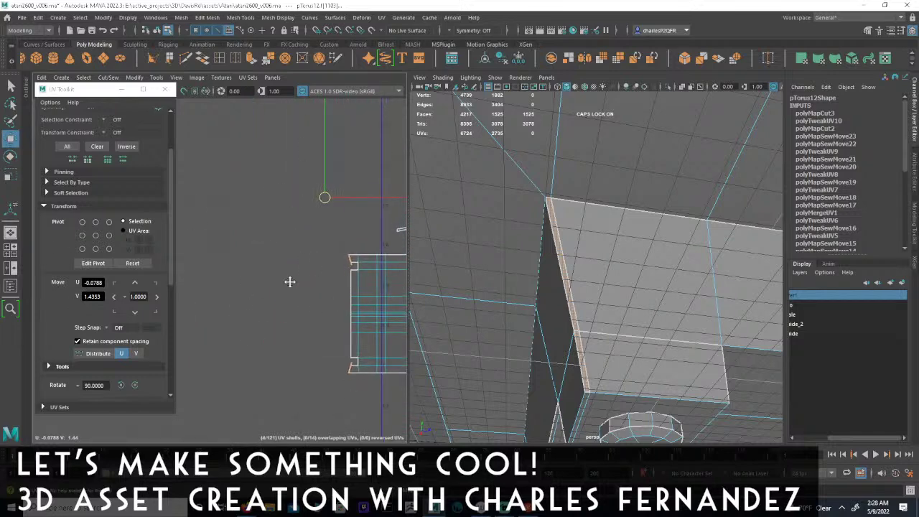
pyautogui.moveTo(360, 196); pyautogui.dragTo(324, 197)
# - Select the border edges where the small tab meets the lower inner corner of the frame-shaped shell
pyautogui.keyDown('alt'); pyautogui.moveTo(362, 295); pyautogui.dragTo(158, 229, button='middle'); pyautogui.keyUp('alt')
pyautogui.keyDown('alt'); pyautogui.moveTo(285, 277); pyautogui.dragTo(323, 348, button='middle'); pyautogui.keyUp('alt')
pyautogui.keyDown('alt'); pyautogui.moveTo(322, 348); pyautogui.dragTo(289, 336, button='right'); pyautogui.keyUp('alt')
pyautogui.keyDown('alt'); pyautogui.moveTo(314, 303); pyautogui.dragTo(266, 314, button='middle'); pyautogui.keyUp('alt')
pyautogui.keyDown('alt'); pyautogui.moveTo(266, 314); pyautogui.dragTo(363, 313, button='right'); pyautogui.keyUp('alt')
pyautogui.keyDown('alt'); pyautogui.moveTo(326, 286); pyautogui.dragTo(257, 313, button='middle'); pyautogui.keyUp('alt')
pyautogui.keyDown('alt'); pyautogui.moveTo(257, 313); pyautogui.dragTo(304, 324, button='right'); pyautogui.keyUp('alt')
pyautogui.keyDown('alt'); pyautogui.moveTo(180, 111); pyautogui.dragTo(242, 143, button='middle'); pyautogui.keyUp('alt')
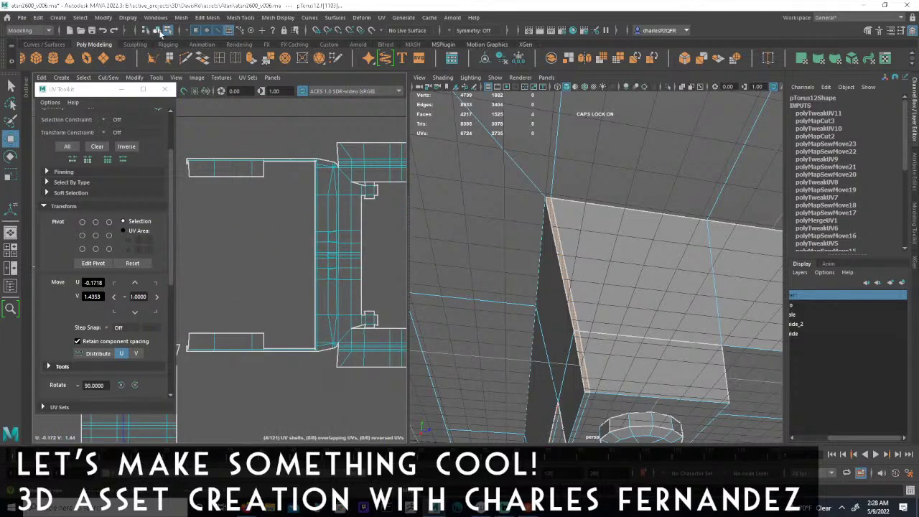
pyautogui.keyDown('alt'); pyautogui.moveTo(211, 110); pyautogui.dragTo(355, 103, button='middle'); pyautogui.keyUp('alt')
pyautogui.keyDown('alt'); pyautogui.moveTo(338, 277); pyautogui.dragTo(227, 280, button='right'); pyautogui.keyUp('alt')
pyautogui.keyDown('alt'); pyautogui.moveTo(227, 280); pyautogui.dragTo(360, 266, button='middle'); pyautogui.keyUp('alt')
pyautogui.moveTo(337, 416); pyautogui.dragTo(340, 417)
pyautogui.keyDown('alt'); pyautogui.moveTo(352, 372); pyautogui.dragTo(136, 365, button='middle'); pyautogui.keyUp('alt')
pyautogui.keyDown('alt'); pyautogui.moveTo(237, 368); pyautogui.dragTo(302, 372, button='right'); pyautogui.keyUp('alt')
pyautogui.keyDown('alt'); pyautogui.moveTo(302, 372); pyautogui.dragTo(265, 358, button='middle'); pyautogui.keyUp('alt')
pyautogui.keyDown('alt'); pyautogui.moveTo(265, 359); pyautogui.dragTo(474, 369, button='right'); pyautogui.keyUp('alt')
pyautogui.keyDown('alt'); pyautogui.moveTo(320, 335); pyautogui.dragTo(204, 408, button='middle'); pyautogui.keyUp('alt')
pyautogui.keyDown('alt'); pyautogui.moveTo(204, 408); pyautogui.dragTo(411, 427, button='right'); pyautogui.keyUp('alt')
pyautogui.keyDown('alt'); pyautogui.moveTo(411, 427); pyautogui.dragTo(287, 359, button='middle'); pyautogui.keyUp('alt')
pyautogui.keyDown('alt'); pyautogui.moveTo(272, 353); pyautogui.dragTo(237, 407, button='middle'); pyautogui.keyUp('alt')
pyautogui.keyDown('alt'); pyautogui.moveTo(237, 407); pyautogui.dragTo(281, 309, button='right'); pyautogui.keyUp('alt')
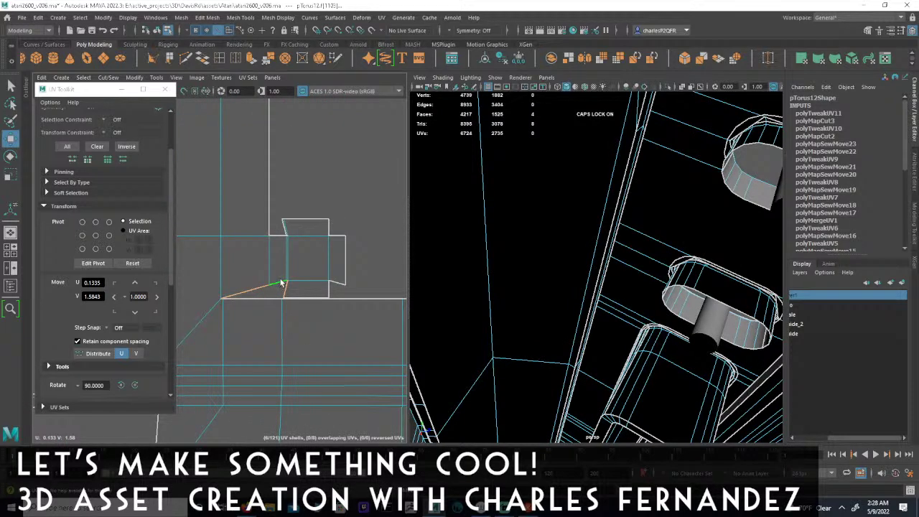
# - Add the border edges at the frame-shaped shell's other inner corner tab to the edge selection
pyautogui.keyDown('alt'); pyautogui.moveTo(258, 236); pyautogui.dragTo(352, 339, button='middle'); pyautogui.keyUp('alt')
pyautogui.keyDown('alt'); pyautogui.moveTo(352, 339); pyautogui.dragTo(270, 287, button='right'); pyautogui.keyUp('alt')
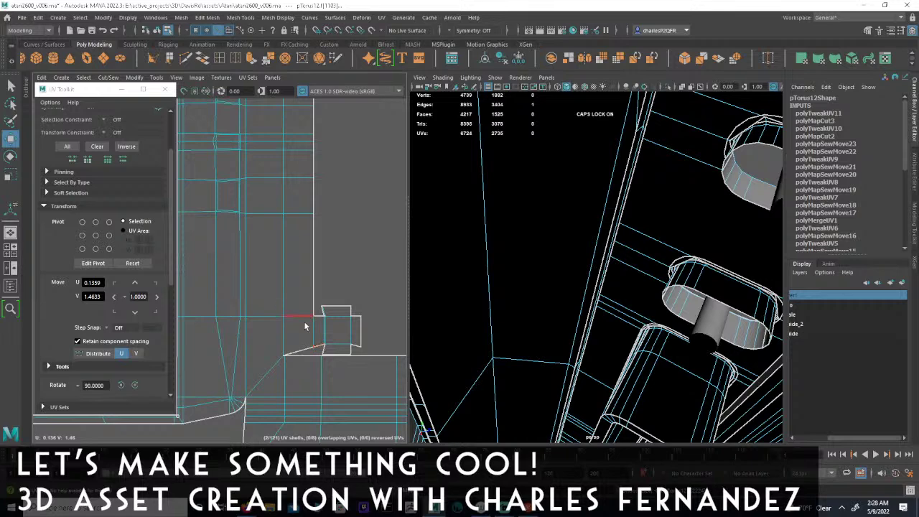
pyautogui.keyDown('alt'); pyautogui.moveTo(337, 296); pyautogui.dragTo(154, 292, button='right'); pyautogui.keyUp('alt')
pyautogui.keyDown('alt'); pyautogui.moveTo(322, 319); pyautogui.dragTo(151, 297, button='right'); pyautogui.keyUp('alt')
pyautogui.keyDown('alt'); pyautogui.moveTo(266, 291); pyautogui.dragTo(332, 320, button='middle'); pyautogui.keyUp('alt')
pyautogui.keyDown('alt'); pyautogui.moveTo(332, 320); pyautogui.dragTo(309, 318, button='right'); pyautogui.keyUp('alt')
# - Include the notched shell's left corner edges in the selection and run Move and Sew on the selected strip edges
pyautogui.keyDown('alt'); pyautogui.moveTo(257, 361); pyautogui.dragTo(388, 309, button='middle'); pyautogui.keyUp('alt')
pyautogui.keyDown('alt'); pyautogui.moveTo(388, 309); pyautogui.dragTo(300, 306, button='right'); pyautogui.keyUp('alt')
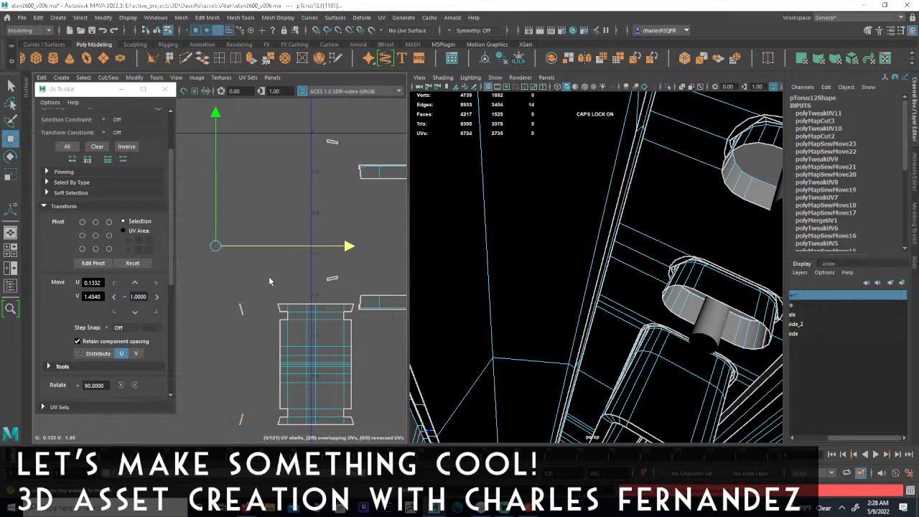
pyautogui.scroll(2, 273, 284)
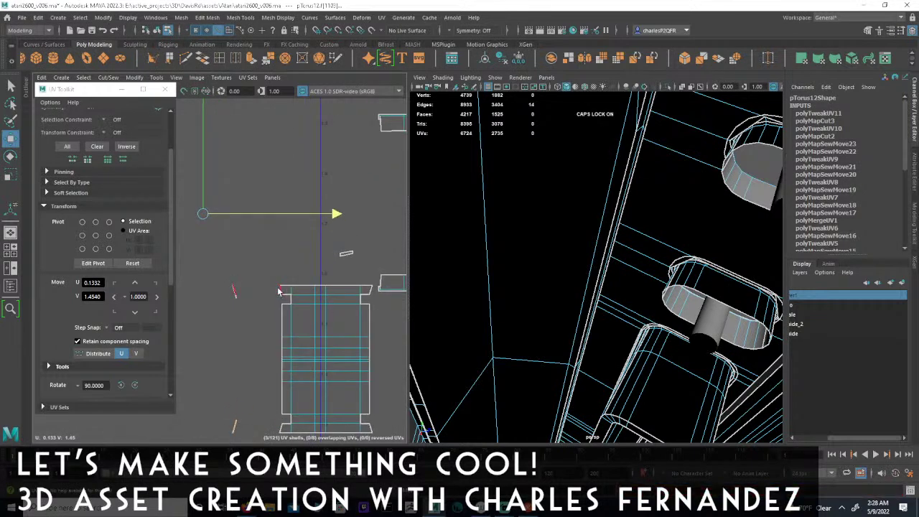
pyautogui.keyDown('alt'); pyautogui.moveTo(290, 383); pyautogui.dragTo(280, 281, button='middle'); pyautogui.keyUp('alt')
pyautogui.keyDown('alt'); pyautogui.moveTo(280, 282); pyautogui.dragTo(349, 287, button='right'); pyautogui.keyUp('alt')
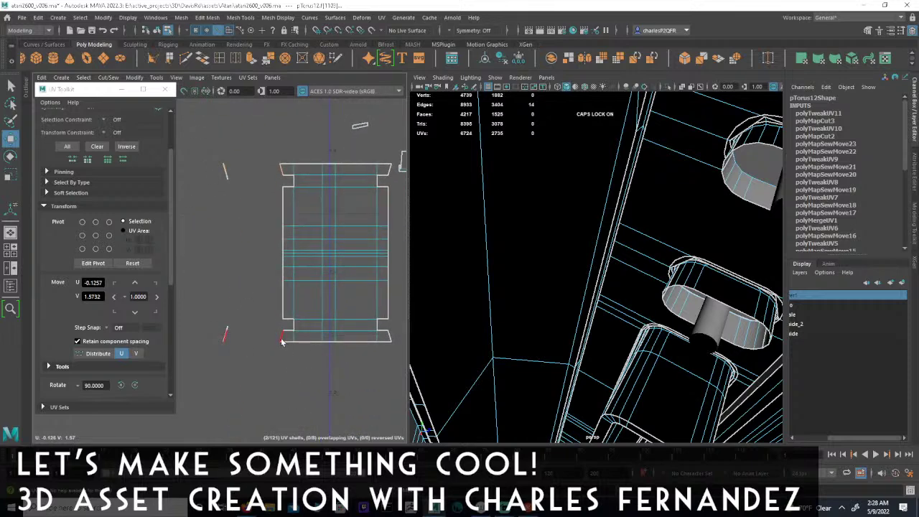
pyautogui.click(109, 77)
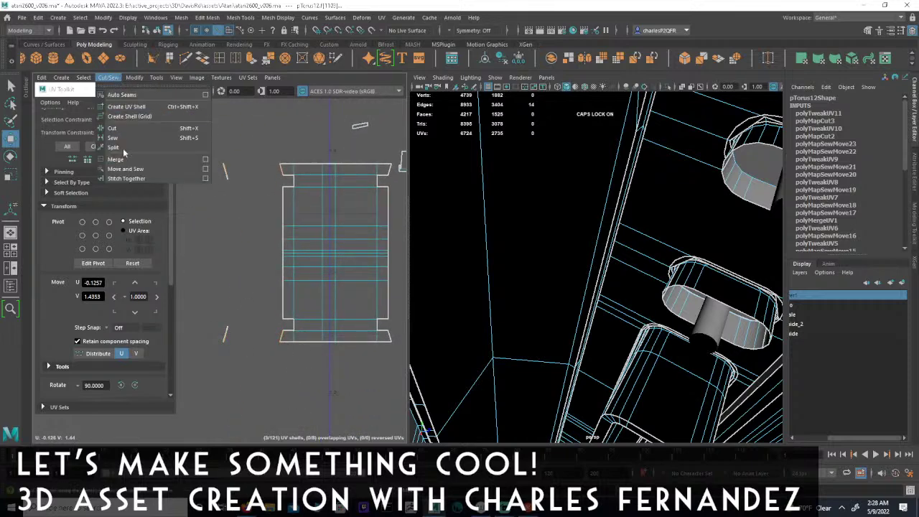
pyautogui.click(144, 166)
pyautogui.scroll(2, 245, 307)
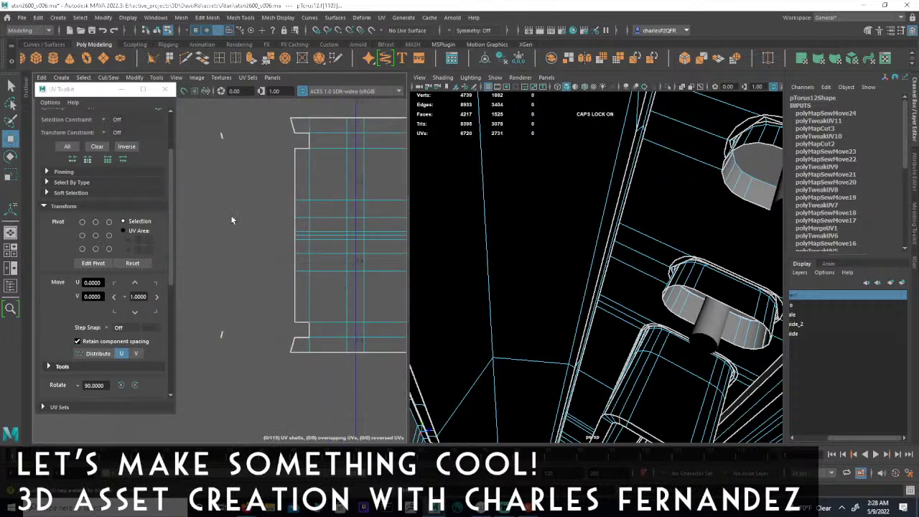
# - Select the edges of the two remaining loose strips and the tab's border edges at the frame shell's lower inner corner
pyautogui.moveTo(206, 123); pyautogui.dragTo(258, 366)
pyautogui.keyDown('alt'); pyautogui.moveTo(315, 289); pyautogui.dragTo(321, 318, button='middle'); pyautogui.keyUp('alt')
pyautogui.keyDown('alt'); pyautogui.moveTo(322, 317); pyautogui.dragTo(395, 325, button='right'); pyautogui.keyUp('alt')
pyautogui.keyDown('alt'); pyautogui.moveTo(452, 329); pyautogui.dragTo(546, 338, button='right'); pyautogui.keyUp('alt')
pyautogui.keyDown('alt'); pyautogui.moveTo(359, 365); pyautogui.dragTo(309, 273, button='middle'); pyautogui.keyUp('alt')
pyautogui.keyDown('alt'); pyautogui.moveTo(308, 273); pyautogui.dragTo(459, 277, button='right'); pyautogui.keyUp('alt')
pyautogui.keyDown('alt'); pyautogui.moveTo(309, 298); pyautogui.dragTo(605, 306, button='right'); pyautogui.keyUp('alt')
pyautogui.keyDown('alt'); pyautogui.moveTo(253, 307); pyautogui.dragTo(317, 308, button='middle'); pyautogui.keyUp('alt')
pyautogui.keyDown('alt'); pyautogui.moveTo(312, 308); pyautogui.dragTo(140, 298, button='right'); pyautogui.keyUp('alt')
pyautogui.keyDown('alt'); pyautogui.moveTo(338, 253); pyautogui.dragTo(353, 335, button='middle'); pyautogui.keyUp('alt')
pyautogui.keyDown('alt'); pyautogui.moveTo(353, 335); pyautogui.dragTo(254, 362, button='right'); pyautogui.keyUp('alt')
pyautogui.keyDown('alt'); pyautogui.moveTo(309, 292); pyautogui.dragTo(136, 319, button='middle'); pyautogui.keyUp('alt')
pyautogui.keyDown('alt'); pyautogui.moveTo(136, 320); pyautogui.dragTo(114, 322, button='right'); pyautogui.keyUp('alt')
pyautogui.keyDown('alt'); pyautogui.moveTo(292, 306); pyautogui.dragTo(107, 307, button='middle'); pyautogui.keyUp('alt')
pyautogui.keyDown('alt'); pyautogui.moveTo(298, 276); pyautogui.dragTo(238, 297, button='middle'); pyautogui.keyUp('alt')
pyautogui.keyDown('alt'); pyautogui.moveTo(238, 297); pyautogui.dragTo(453, 325, button='right'); pyautogui.keyUp('alt')
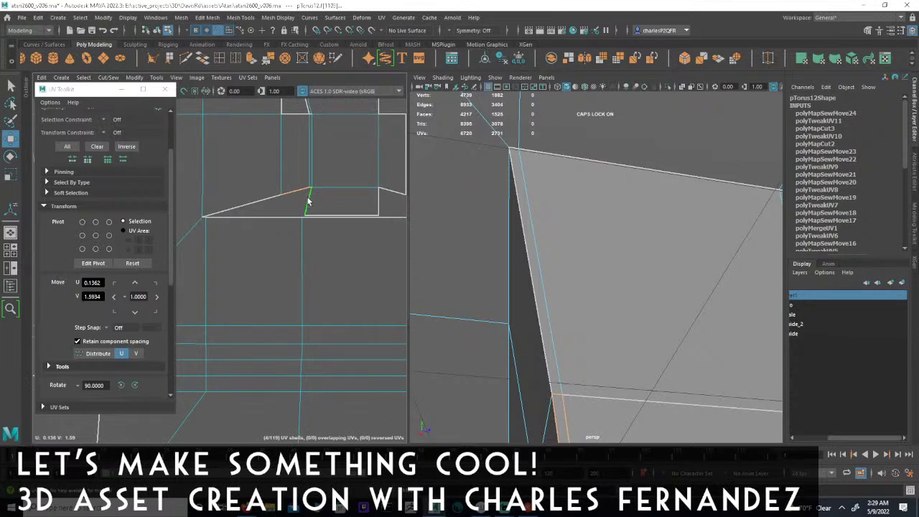
# - Add the matching border edges of the tab at the frame shell's upper inner corner to the selection
pyautogui.keyDown('alt'); pyautogui.moveTo(349, 196); pyautogui.dragTo(329, 274, button='middle'); pyautogui.keyUp('alt')
pyautogui.keyDown('alt'); pyautogui.moveTo(331, 232); pyautogui.dragTo(339, 277, button='middle'); pyautogui.keyUp('alt')
pyautogui.keyDown('alt'); pyautogui.moveTo(340, 277); pyautogui.dragTo(270, 260, button='right'); pyautogui.keyUp('alt')
pyautogui.keyDown('alt'); pyautogui.moveTo(296, 205); pyautogui.dragTo(349, 260, button='middle'); pyautogui.keyUp('alt')
pyautogui.keyDown('alt'); pyautogui.moveTo(348, 260); pyautogui.dragTo(333, 208, button='right'); pyautogui.keyUp('alt')
pyautogui.keyDown('alt'); pyautogui.moveTo(333, 205); pyautogui.dragTo(351, 313, button='middle'); pyautogui.keyUp('alt')
pyautogui.keyDown('alt'); pyautogui.moveTo(351, 312); pyautogui.dragTo(323, 194, button='right'); pyautogui.keyUp('alt')
pyautogui.keyDown('alt'); pyautogui.moveTo(322, 107); pyautogui.dragTo(312, 318, button='middle'); pyautogui.keyUp('alt')
pyautogui.keyDown('alt'); pyautogui.moveTo(312, 319); pyautogui.dragTo(534, 340, button='right'); pyautogui.keyUp('alt')
pyautogui.keyDown('alt'); pyautogui.moveTo(253, 249); pyautogui.dragTo(265, 333, button='middle'); pyautogui.keyUp('alt')
pyautogui.keyDown('alt'); pyautogui.moveTo(265, 333); pyautogui.dragTo(320, 342, button='right'); pyautogui.keyUp('alt')
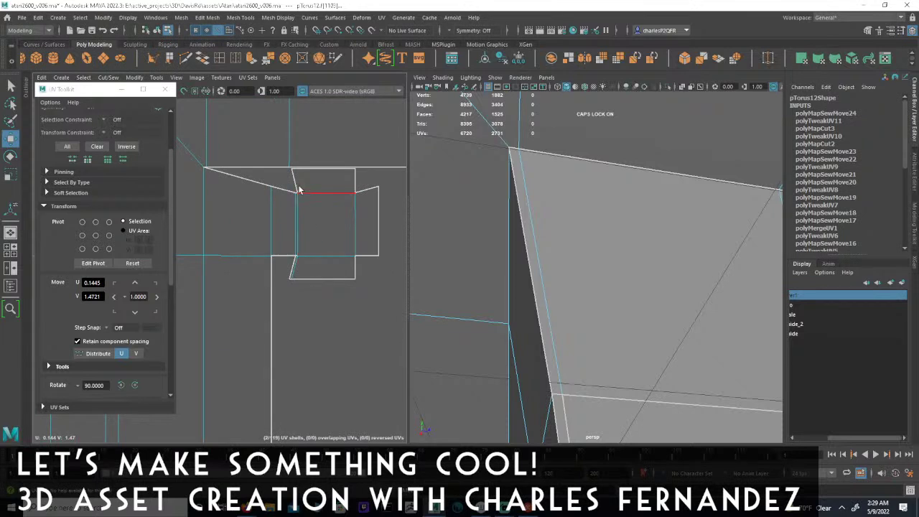
pyautogui.hotkey('ctrl', 'shift')
pyautogui.keyDown('ctrl'); pyautogui.keyDown('shift'); pyautogui.moveTo(296, 199); pyautogui.dragTo(295, 201); pyautogui.keyUp('shift'); pyautogui.keyUp('ctrl')
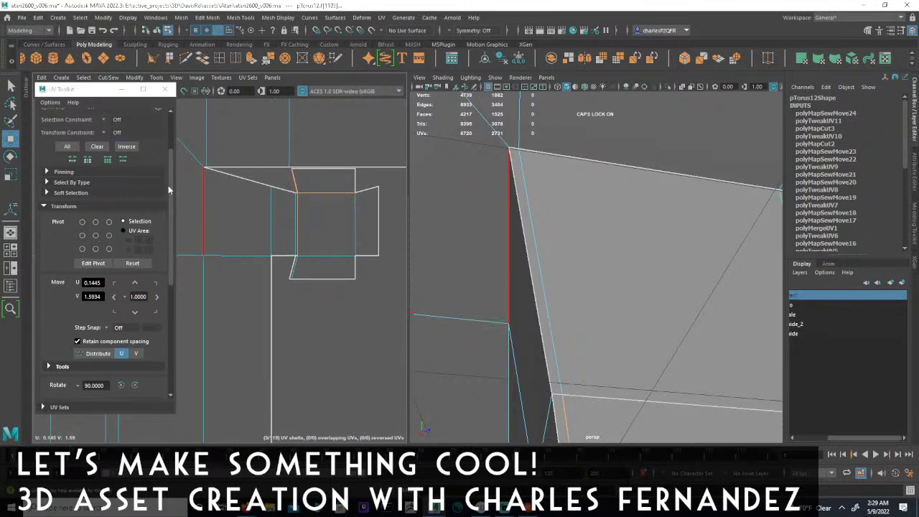
pyautogui.click(206, 17)
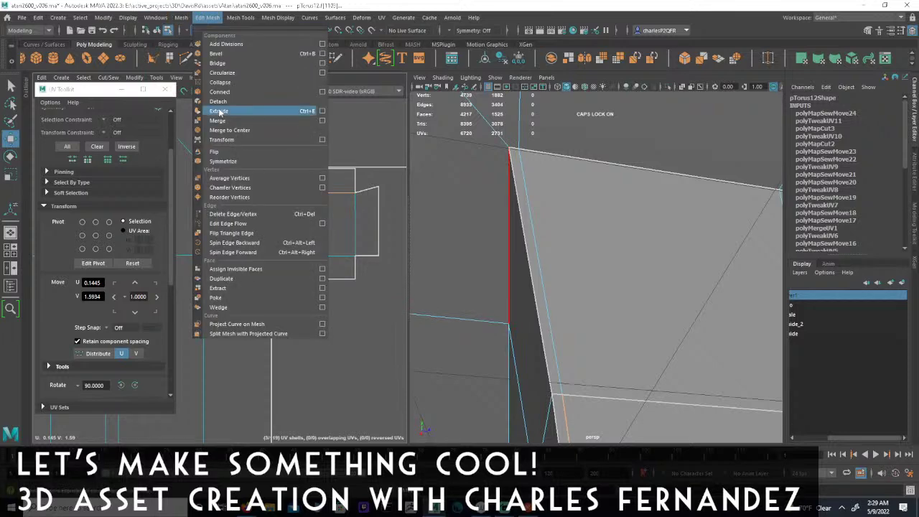
pyautogui.moveTo(191, 17)
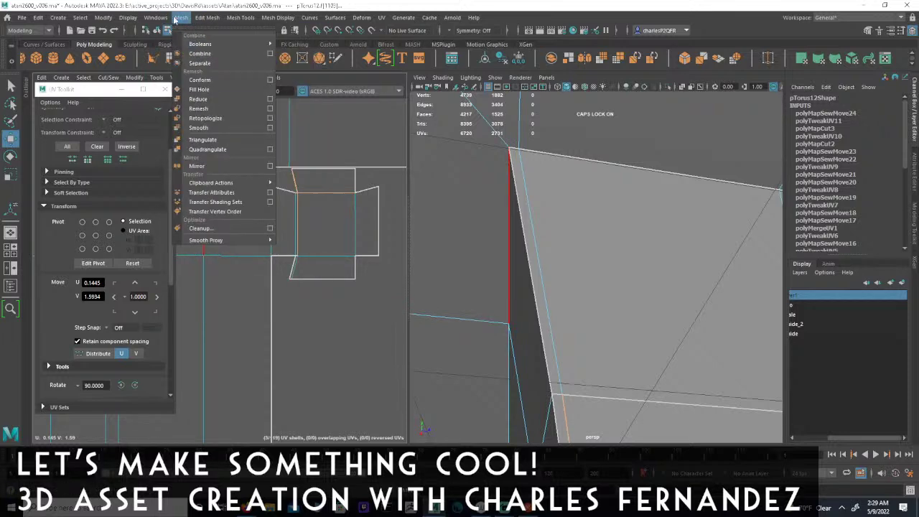
pyautogui.moveTo(155, 18)
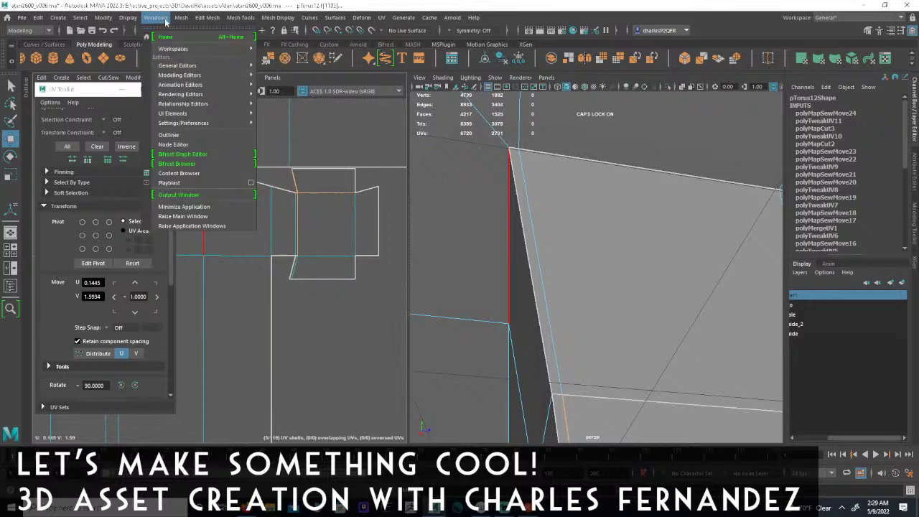
pyautogui.moveTo(174, 67)
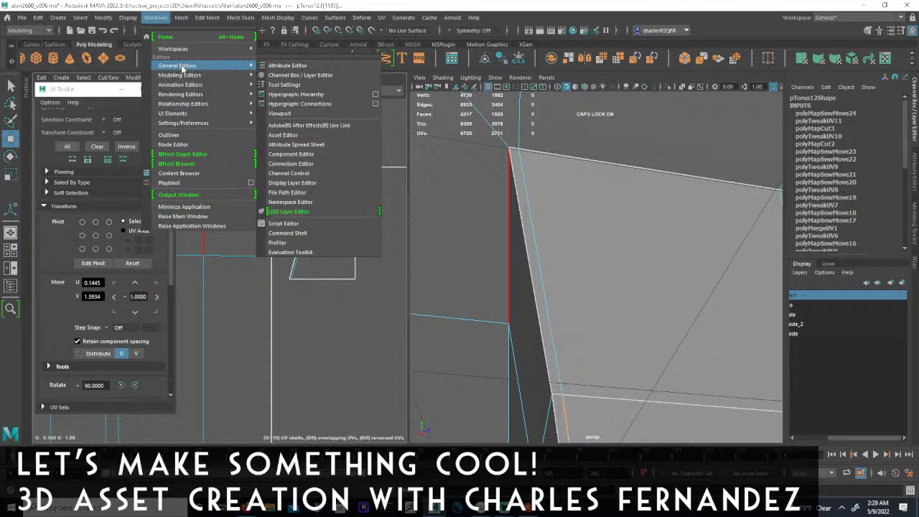
pyautogui.click(159, 17)
pyautogui.click(160, 18)
pyautogui.click(161, 18)
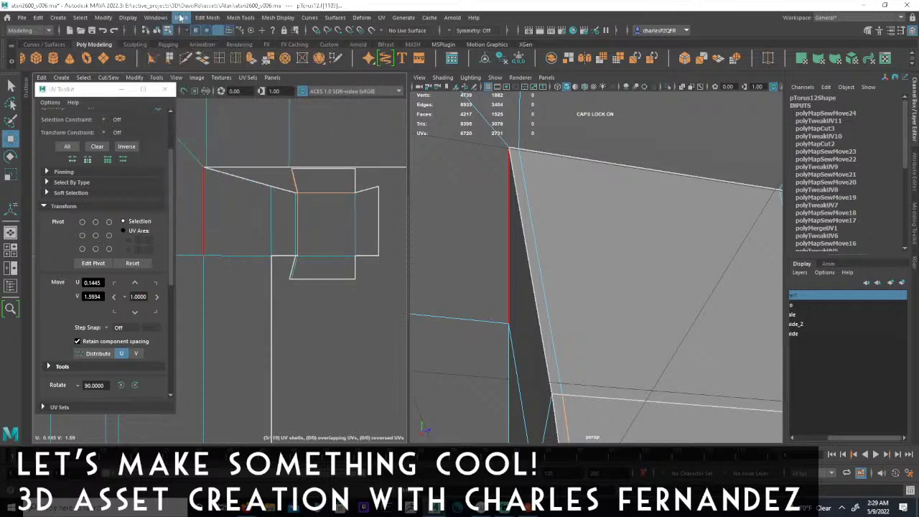
pyautogui.click(181, 17)
pyautogui.click(210, 17)
pyautogui.press('Right')
pyautogui.press('Right')
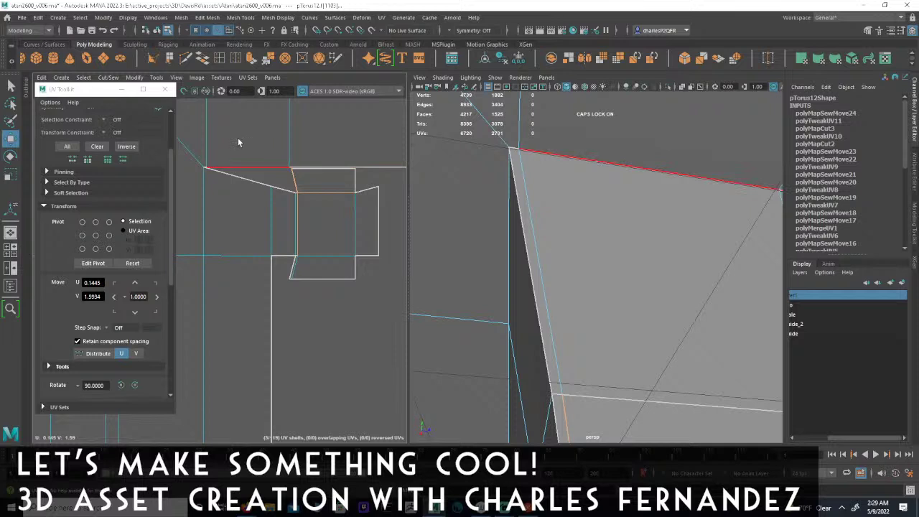
pyautogui.scroll(-4, 86, 258)
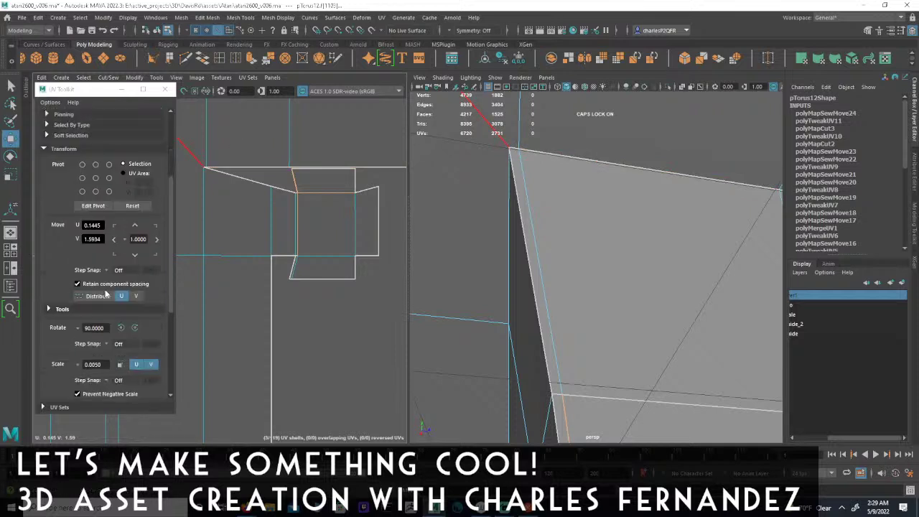
pyautogui.scroll(2, 99, 264)
# - Move and sew the two loose strips onto the frame shell's inner corner tabs
pyautogui.click(107, 77)
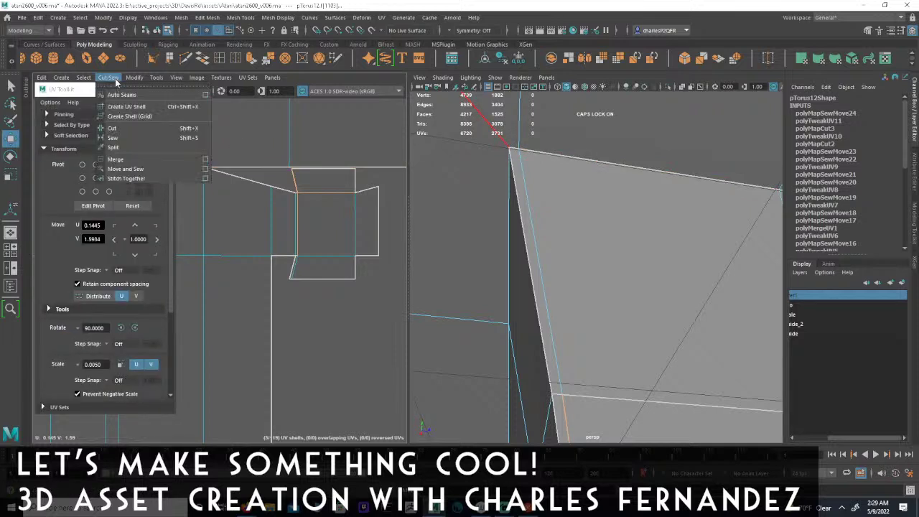
pyautogui.click(120, 165)
pyautogui.hotkey('ctrl', 'shift', 's')
pyautogui.keyDown('alt'); pyautogui.moveTo(296, 237); pyautogui.dragTo(137, 232, button='right'); pyautogui.keyUp('alt')
pyautogui.keyDown('alt'); pyautogui.moveTo(183, 273); pyautogui.dragTo(263, 180, button='middle'); pyautogui.keyUp('alt')
pyautogui.keyDown('alt'); pyautogui.moveTo(263, 180); pyautogui.dragTo(153, 250, button='right'); pyautogui.keyUp('alt')
pyautogui.scroll(5, 297, 247)
# - Deselect the mesh and examine the whole shaded console from several sides
pyautogui.keyDown('alt'); pyautogui.moveTo(675, 233); pyautogui.dragTo(564, 223, button='right'); pyautogui.keyUp('alt')
pyautogui.keyDown('alt'); pyautogui.moveTo(564, 223); pyautogui.dragTo(633, 266); pyautogui.keyUp('alt')
pyautogui.keyDown('alt'); pyautogui.moveTo(586, 236); pyautogui.dragTo(635, 263); pyautogui.keyUp('alt')
pyautogui.keyDown('alt'); pyautogui.moveTo(635, 263); pyautogui.dragTo(691, 266, button='right'); pyautogui.keyUp('alt')
pyautogui.keyDown('alt'); pyautogui.moveTo(691, 267); pyautogui.dragTo(579, 244, button='middle'); pyautogui.keyUp('alt')
pyautogui.keyDown('alt'); pyautogui.moveTo(579, 244); pyautogui.dragTo(594, 241, button='right'); pyautogui.keyUp('alt')
pyautogui.keyDown('alt'); pyautogui.moveTo(596, 242); pyautogui.dragTo(597, 203); pyautogui.keyUp('alt')
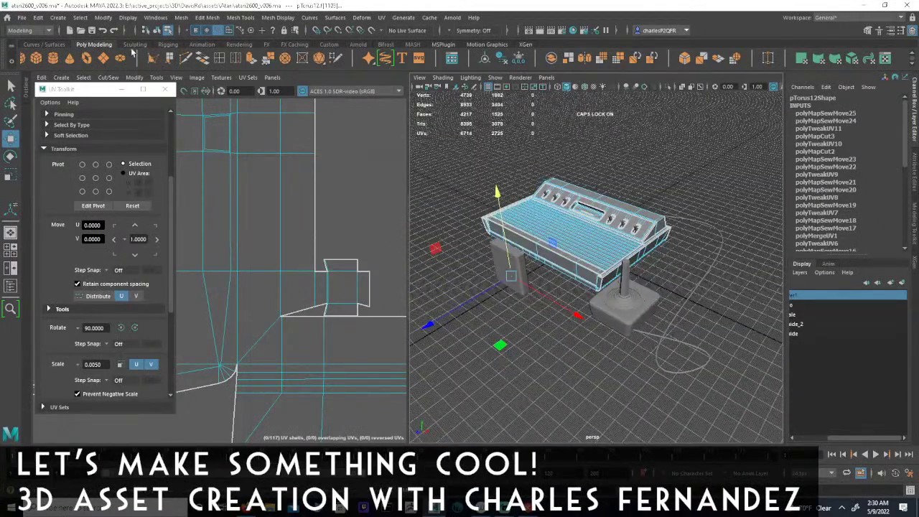
pyautogui.click(635, 145)
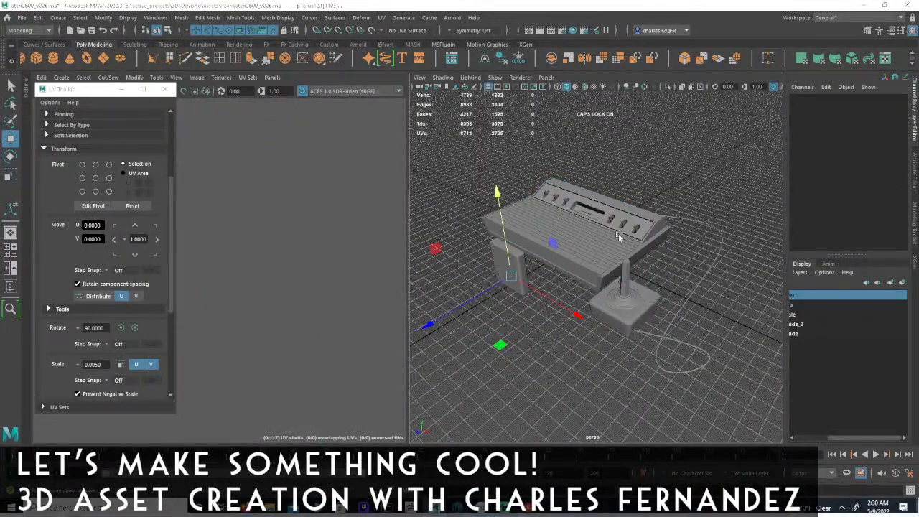
pyautogui.press('space')
pyautogui.keyDown('alt'); pyautogui.moveTo(564, 257); pyautogui.dragTo(527, 282); pyautogui.keyUp('alt')
pyautogui.click(579, 321)
pyautogui.click(607, 309)
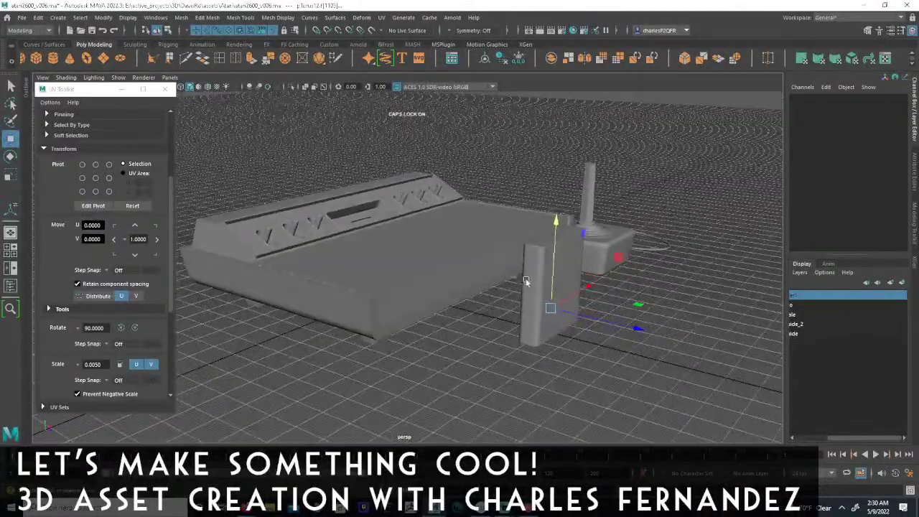
pyautogui.keyDown('alt'); pyautogui.moveTo(363, 248); pyautogui.dragTo(484, 295); pyautogui.keyUp('alt')
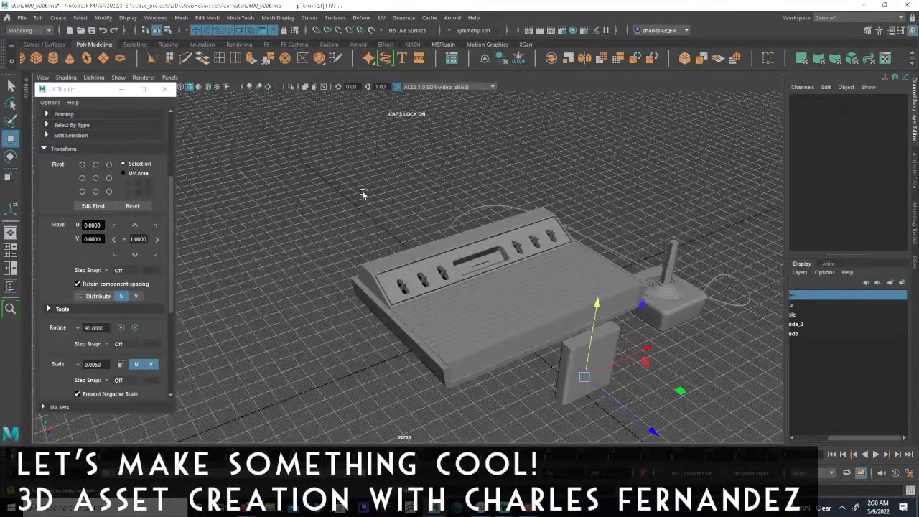
pyautogui.press('space')
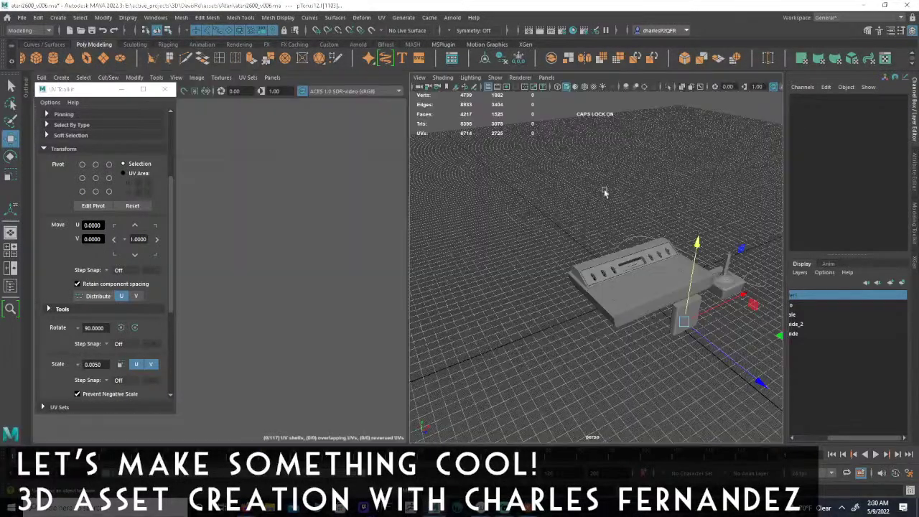
pyautogui.keyDown('alt'); pyautogui.moveTo(147, 294); pyautogui.dragTo(391, 323, button='middle'); pyautogui.keyUp('alt')
pyautogui.keyDown('alt'); pyautogui.moveTo(392, 323); pyautogui.dragTo(303, 316, button='right'); pyautogui.keyUp('alt')
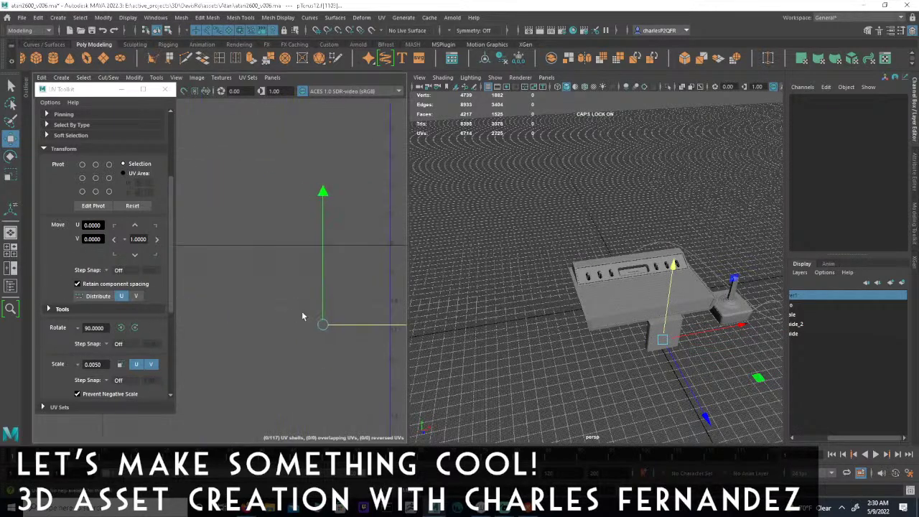
# - Reselect the console case and examine its UV seams along the outer rim corner
pyautogui.click(591, 282)
pyautogui.keyDown('alt'); pyautogui.moveTo(307, 358); pyautogui.dragTo(147, 238, button='middle'); pyautogui.keyUp('alt')
pyautogui.keyDown('alt'); pyautogui.moveTo(309, 276); pyautogui.dragTo(250, 293, button='right'); pyautogui.keyUp('alt')
pyautogui.scroll(8, 289, 290)
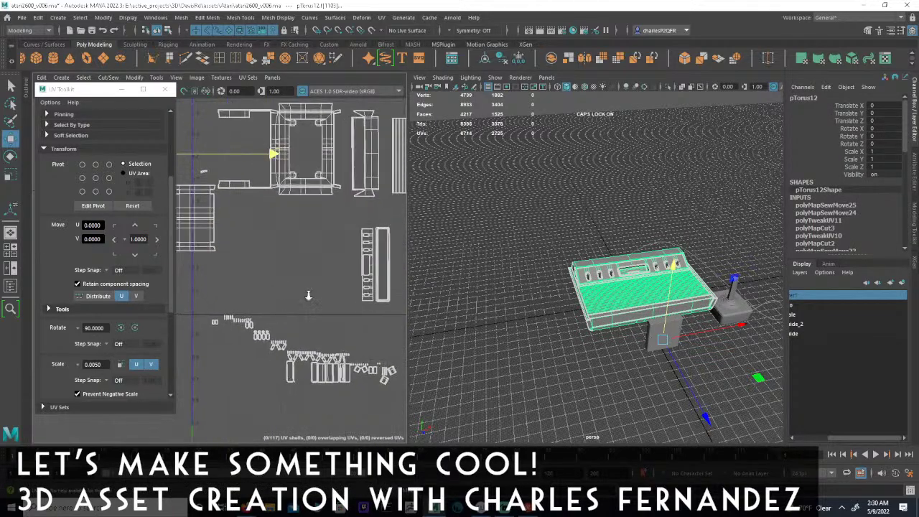
pyautogui.keyDown('alt'); pyautogui.moveTo(320, 278); pyautogui.dragTo(332, 349, button='middle'); pyautogui.keyUp('alt')
pyautogui.keyDown('alt'); pyautogui.moveTo(332, 349); pyautogui.dragTo(381, 354, button='right'); pyautogui.keyUp('alt')
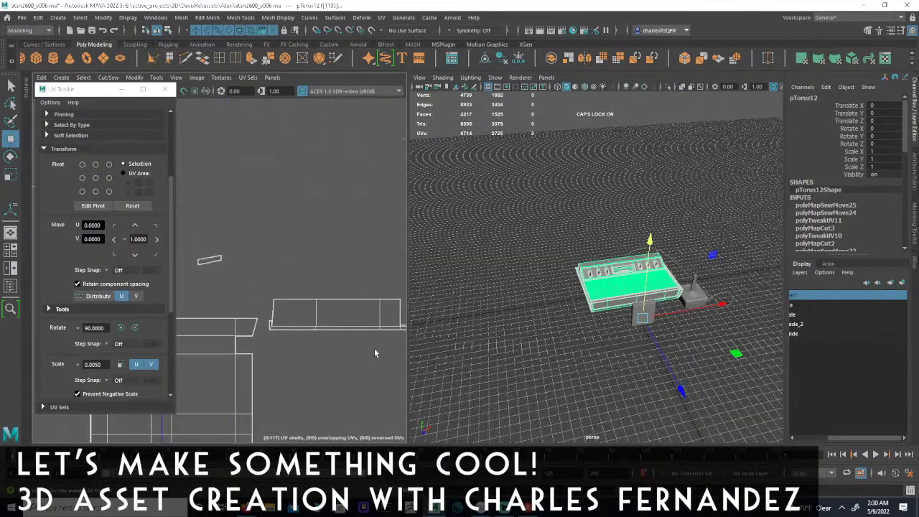
pyautogui.scroll(10, 551, 304)
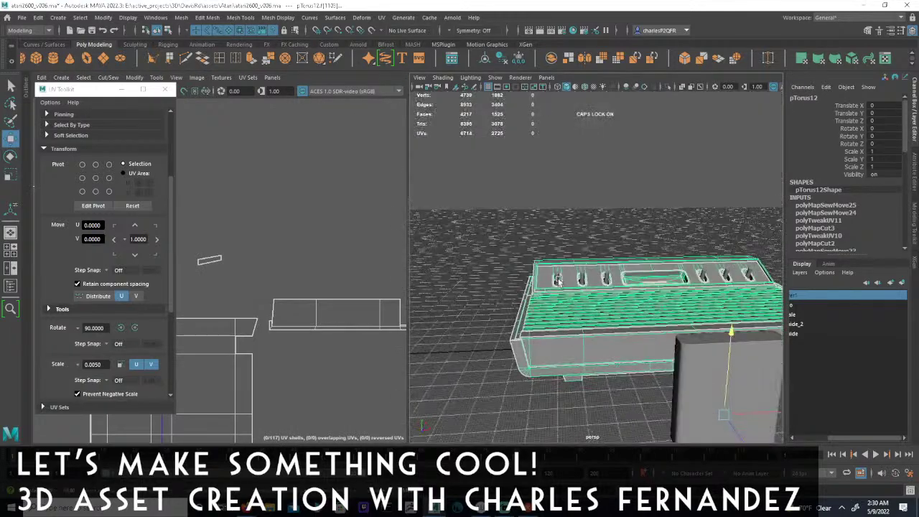
pyautogui.keyDown('alt'); pyautogui.moveTo(536, 301); pyautogui.dragTo(567, 252); pyautogui.keyUp('alt')
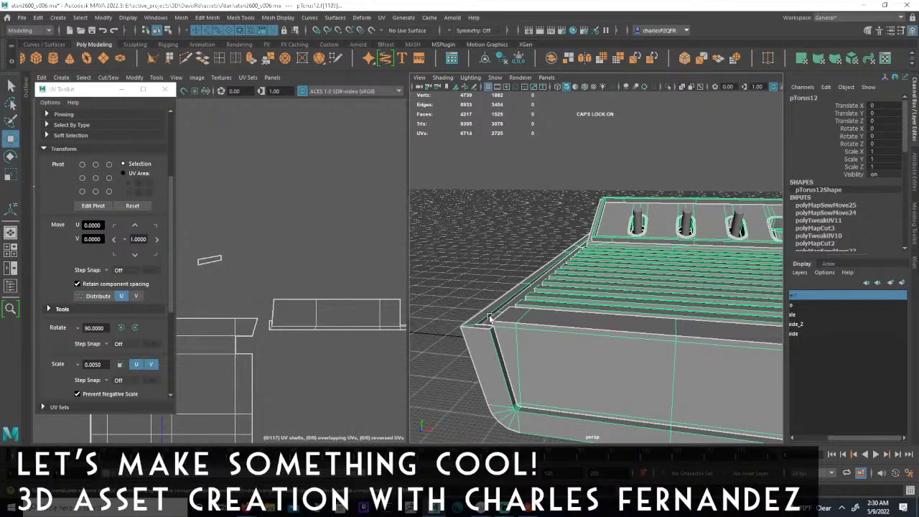
pyautogui.keyDown('alt'); pyautogui.moveTo(483, 321); pyautogui.dragTo(574, 279); pyautogui.keyUp('alt')
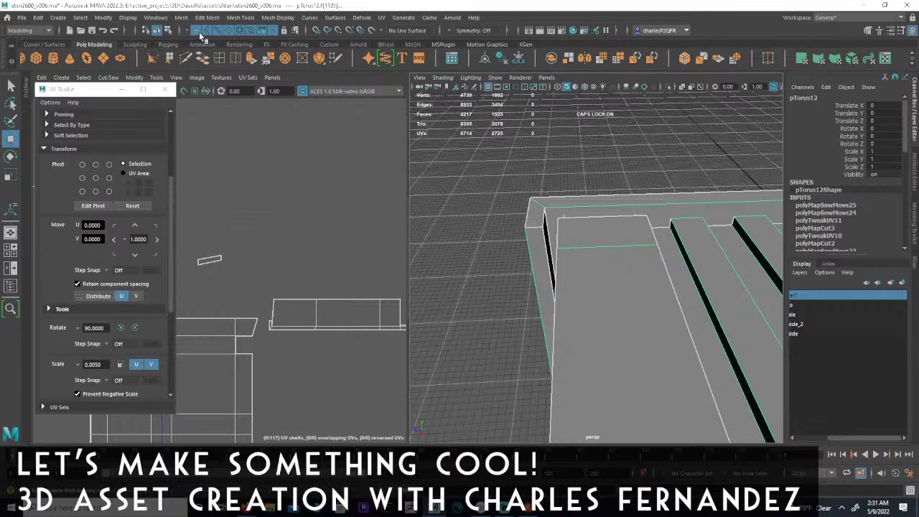
# - In component mode, select the seam edges of the case's outer rim corners, including those at the frame shell's side strips
pyautogui.click(169, 30)
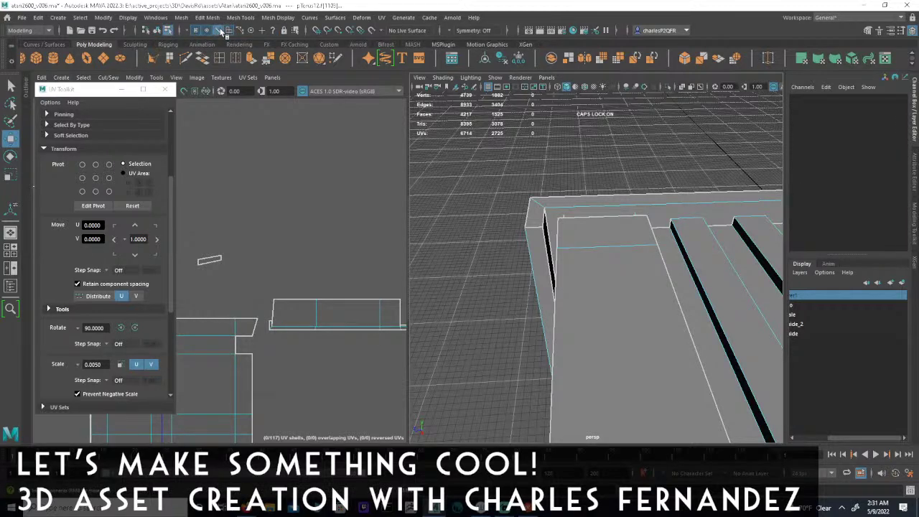
pyautogui.click(546, 246)
pyautogui.keyDown('alt'); pyautogui.moveTo(549, 251); pyautogui.dragTo(652, 289); pyautogui.keyUp('alt')
pyautogui.keyDown('alt'); pyautogui.moveTo(652, 289); pyautogui.dragTo(560, 276, button='middle'); pyautogui.keyUp('alt')
pyautogui.keyDown('alt'); pyautogui.moveTo(559, 277); pyautogui.dragTo(642, 307); pyautogui.keyUp('alt')
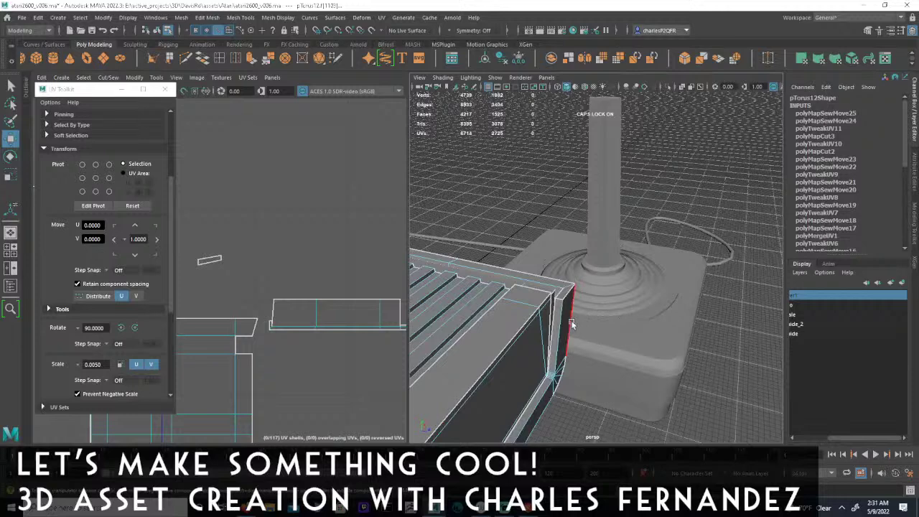
pyautogui.keyDown('alt'); pyautogui.moveTo(298, 242); pyautogui.dragTo(154, 273, button='right'); pyautogui.keyUp('alt')
pyautogui.keyDown('alt'); pyautogui.moveTo(238, 257); pyautogui.dragTo(116, 226, button='middle'); pyautogui.keyUp('alt')
pyautogui.keyDown('alt'); pyautogui.moveTo(259, 320); pyautogui.dragTo(232, 354, button='middle'); pyautogui.keyUp('alt')
pyautogui.keyDown('alt'); pyautogui.moveTo(232, 355); pyautogui.dragTo(379, 363, button='right'); pyautogui.keyUp('alt')
pyautogui.keyDown('alt'); pyautogui.moveTo(234, 215); pyautogui.dragTo(222, 291, button='middle'); pyautogui.keyUp('alt')
pyautogui.keyDown('alt'); pyautogui.moveTo(223, 290); pyautogui.dragTo(262, 287, button='right'); pyautogui.keyUp('alt')
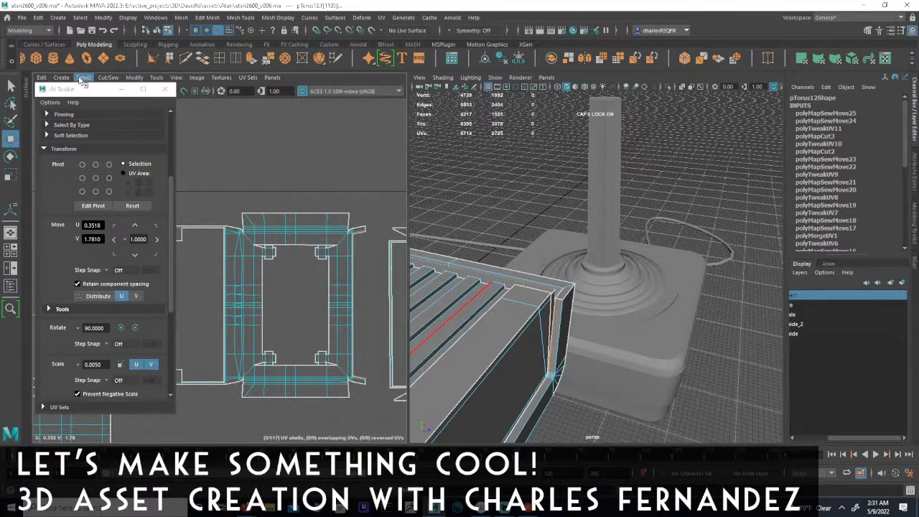
# - Move and sew the selected rim edges to join the narrow corner pieces to the frame shell's side strips
pyautogui.click(108, 77)
pyautogui.keyDown('alt'); pyautogui.moveTo(354, 297); pyautogui.dragTo(243, 309, button='middle'); pyautogui.keyUp('alt')
pyautogui.keyDown('alt'); pyautogui.moveTo(243, 308); pyautogui.dragTo(420, 313, button='right'); pyautogui.keyUp('alt')
pyautogui.click(283, 223)
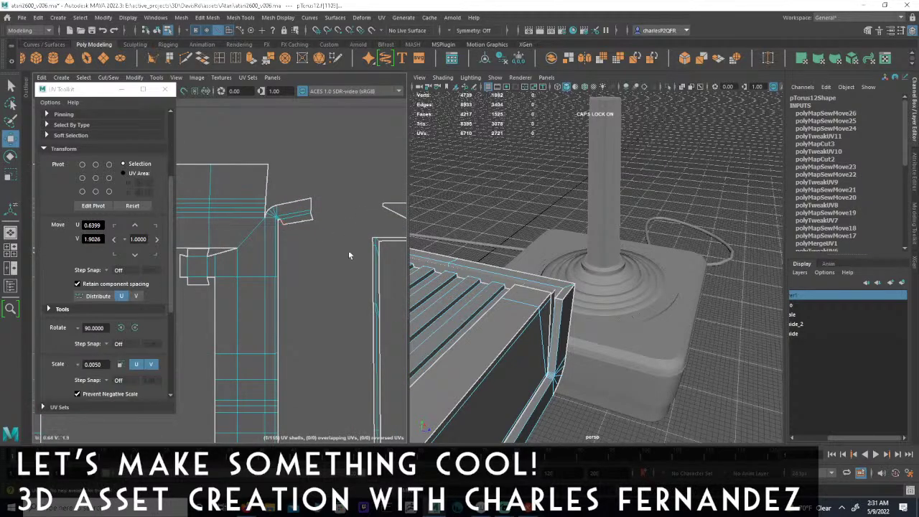
# - Return to object mode, check the whole console without a selection, and reselect the case
pyautogui.moveTo(609, 303)
pyautogui.keyDown('alt'); pyautogui.mouseDown()
pyautogui.moveTo(553, 297)
pyautogui.moveTo(546, 314)
pyautogui.moveTo(528, 267)
pyautogui.moveTo(403, 180)
pyautogui.mouseUp(); pyautogui.keyUp('alt')
pyautogui.press('4')
pyautogui.press('5')
pyautogui.click(157, 31)
pyautogui.click(503, 152)
pyautogui.keyDown('alt'); pyautogui.moveTo(505, 156); pyautogui.dragTo(591, 277); pyautogui.keyUp('alt')
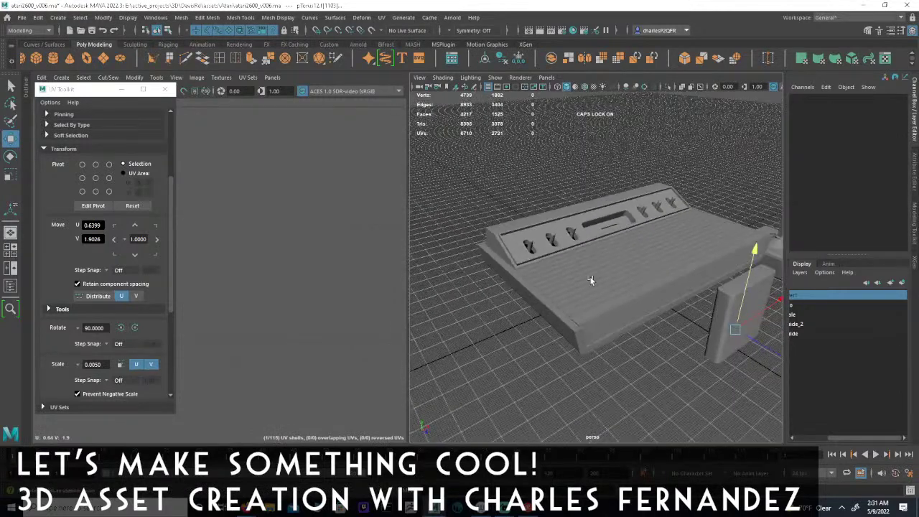
pyautogui.click(591, 277)
# - Examine the case's complete UV layout, from the large frame and side shells to the small switch pieces
pyautogui.keyDown('alt'); pyautogui.moveTo(325, 306); pyautogui.dragTo(244, 277, button='right'); pyautogui.keyUp('alt')
pyautogui.keyDown('alt'); pyautogui.moveTo(316, 320); pyautogui.dragTo(275, 280, button='middle'); pyautogui.keyUp('alt')
pyautogui.keyDown('alt'); pyautogui.moveTo(275, 280); pyautogui.dragTo(311, 266, button='right'); pyautogui.keyUp('alt')
pyautogui.keyDown('alt'); pyautogui.moveTo(361, 269); pyautogui.dragTo(237, 310, button='middle'); pyautogui.keyUp('alt')
pyautogui.keyDown('alt'); pyautogui.moveTo(265, 265); pyautogui.dragTo(362, 298, button='middle'); pyautogui.keyUp('alt')
pyautogui.keyDown('alt'); pyautogui.moveTo(363, 298); pyautogui.dragTo(264, 279, button='right'); pyautogui.keyUp('alt')
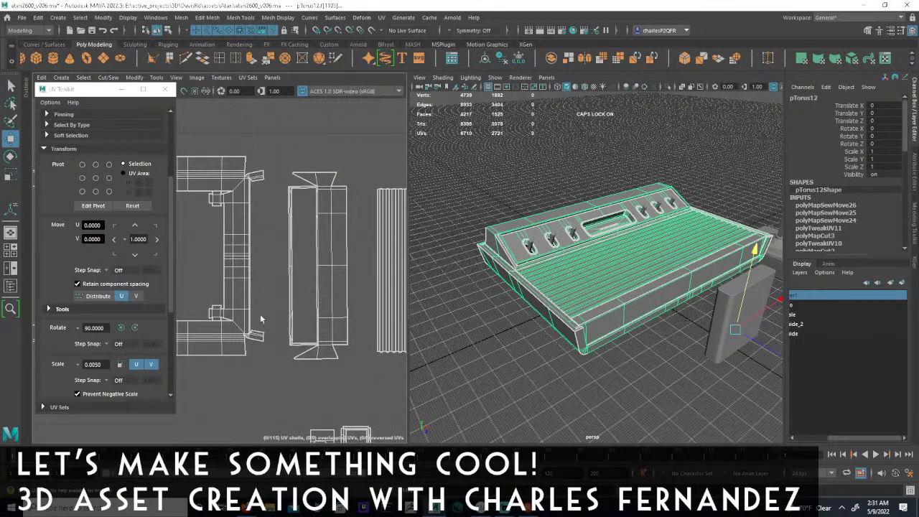
pyautogui.keyDown('alt'); pyautogui.moveTo(286, 276); pyautogui.dragTo(387, 248, button='middle'); pyautogui.keyUp('alt')
pyautogui.keyDown('alt'); pyautogui.moveTo(388, 248); pyautogui.dragTo(173, 250, button='right'); pyautogui.keyUp('alt')
pyautogui.keyDown('alt'); pyautogui.moveTo(297, 284); pyautogui.dragTo(402, 241, button='middle'); pyautogui.keyUp('alt')
pyautogui.keyDown('alt'); pyautogui.moveTo(402, 241); pyautogui.dragTo(236, 267, button='right'); pyautogui.keyUp('alt')
pyautogui.keyDown('alt'); pyautogui.moveTo(318, 280); pyautogui.dragTo(255, 217, button='middle'); pyautogui.keyUp('alt')
pyautogui.keyDown('alt'); pyautogui.moveTo(315, 335); pyautogui.dragTo(241, 215, button='middle'); pyautogui.keyUp('alt')
pyautogui.keyDown('alt'); pyautogui.moveTo(241, 215); pyautogui.dragTo(353, 253, button='right'); pyautogui.keyUp('alt')
pyautogui.keyDown('alt'); pyautogui.moveTo(319, 249); pyautogui.dragTo(149, 232, button='middle'); pyautogui.keyUp('alt')
pyautogui.keyDown('alt'); pyautogui.moveTo(269, 296); pyautogui.dragTo(403, 359, button='middle'); pyautogui.keyUp('alt')
pyautogui.keyDown('alt'); pyautogui.moveTo(402, 359); pyautogui.dragTo(445, 353, button='right'); pyautogui.keyUp('alt')
pyautogui.keyDown('alt'); pyautogui.moveTo(446, 353); pyautogui.dragTo(523, 347, button='middle'); pyautogui.keyUp('alt')
pyautogui.scroll(3, 305, 316)
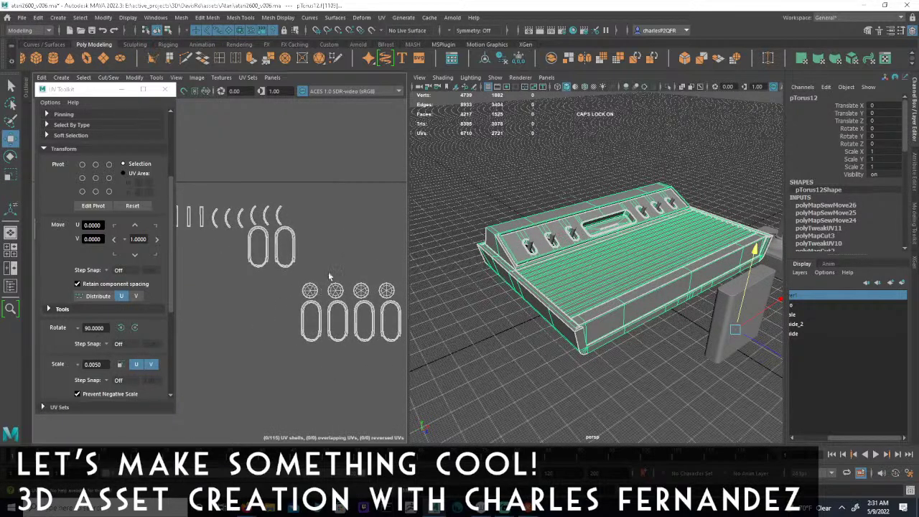
# - In component mode, select the edges of the six oval switch-slot ring shells and the curved strips above them in the UV layout
pyautogui.scroll(10, 489, 299)
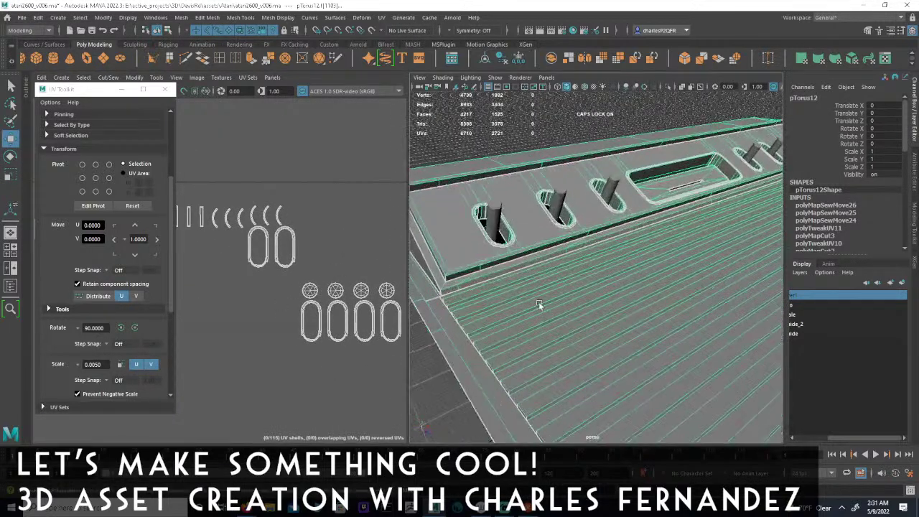
pyautogui.scroll(5, 261, 319)
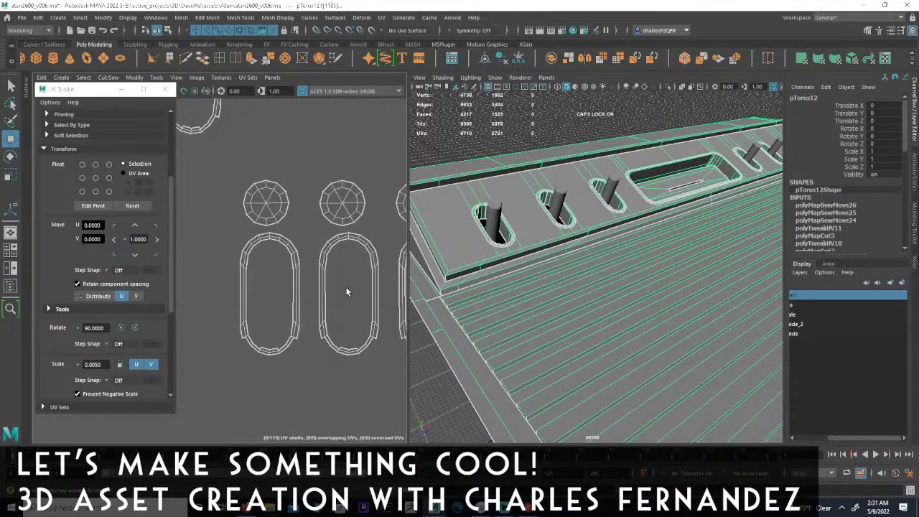
pyautogui.click(168, 31)
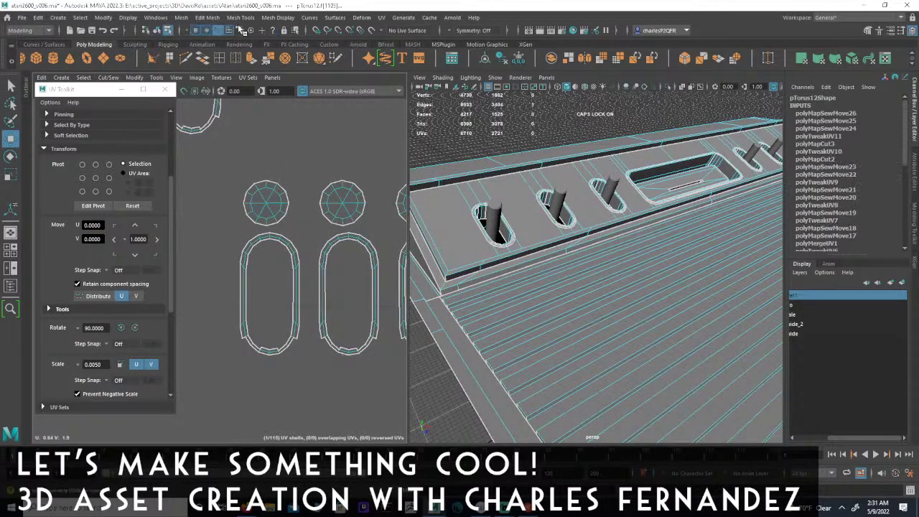
pyautogui.moveTo(232, 234); pyautogui.dragTo(302, 378)
pyautogui.keyDown('shift'); pyautogui.moveTo(315, 231); pyautogui.dragTo(383, 382); pyautogui.keyUp('shift')
pyautogui.keyDown('shift'); pyautogui.moveTo(244, 263); pyautogui.dragTo(293, 227); pyautogui.keyUp('shift')
pyautogui.keyDown('alt'); pyautogui.moveTo(347, 288); pyautogui.dragTo(231, 253, button='middle'); pyautogui.keyUp('alt')
pyautogui.keyDown('shift'); pyautogui.moveTo(244, 215); pyautogui.dragTo(392, 219); pyautogui.keyUp('shift')
pyautogui.scroll(-4, 366, 271)
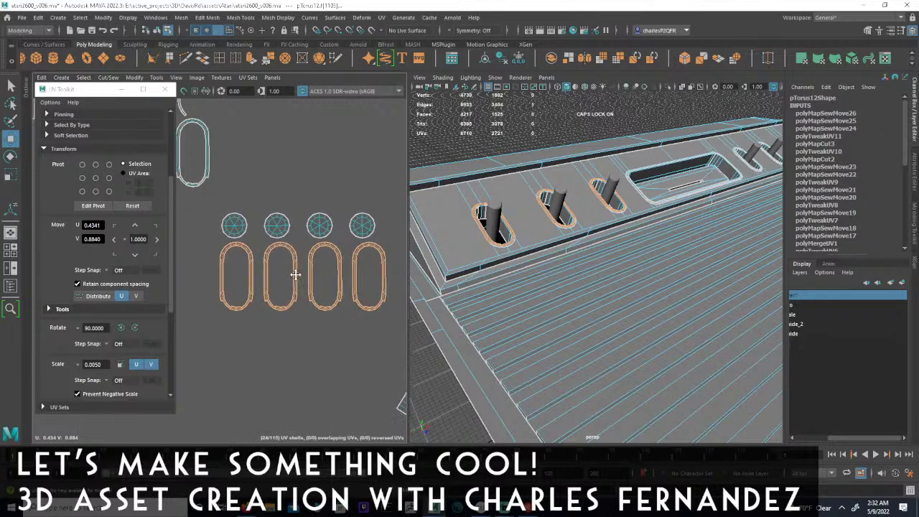
pyautogui.keyDown('alt'); pyautogui.moveTo(244, 245); pyautogui.dragTo(316, 280, button='middle'); pyautogui.keyUp('alt')
pyautogui.scroll(2, 315, 281)
pyautogui.keyDown('shift'); pyautogui.moveTo(305, 264); pyautogui.dragTo(383, 194); pyautogui.keyUp('shift')
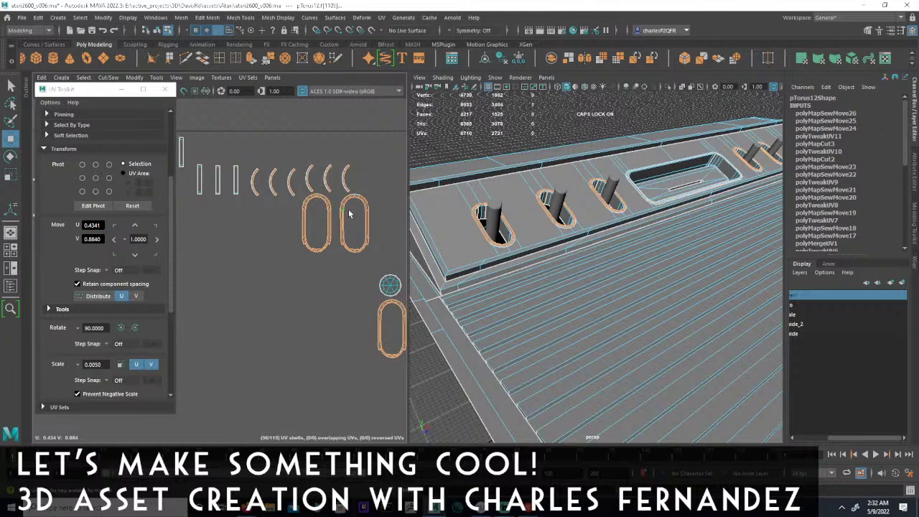
# - Try to move and sew all the selected switch-slot edges together with every matching edge elsewhere in the layout
pyautogui.moveTo(551, 236)
pyautogui.keyDown('alt'); pyautogui.mouseDown()
pyautogui.moveTo(479, 257)
pyautogui.moveTo(542, 239)
pyautogui.mouseUp(); pyautogui.keyUp('alt')
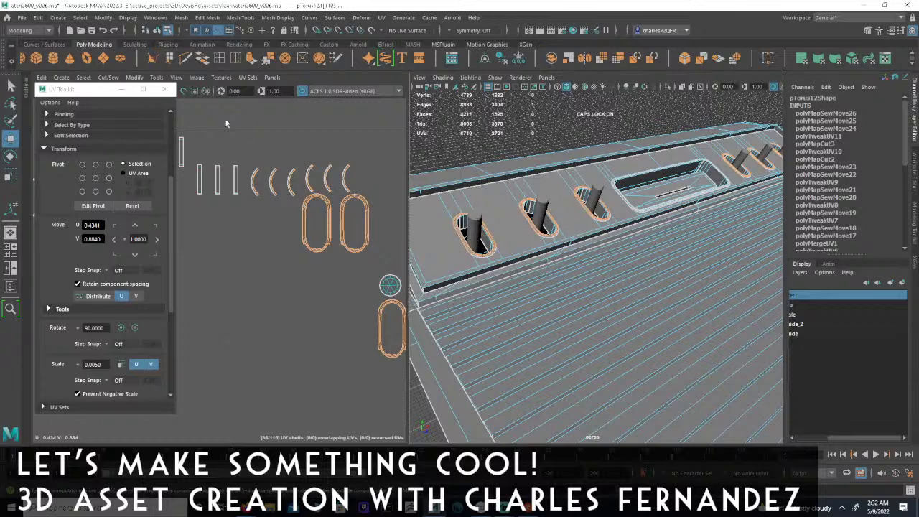
pyautogui.click(110, 78)
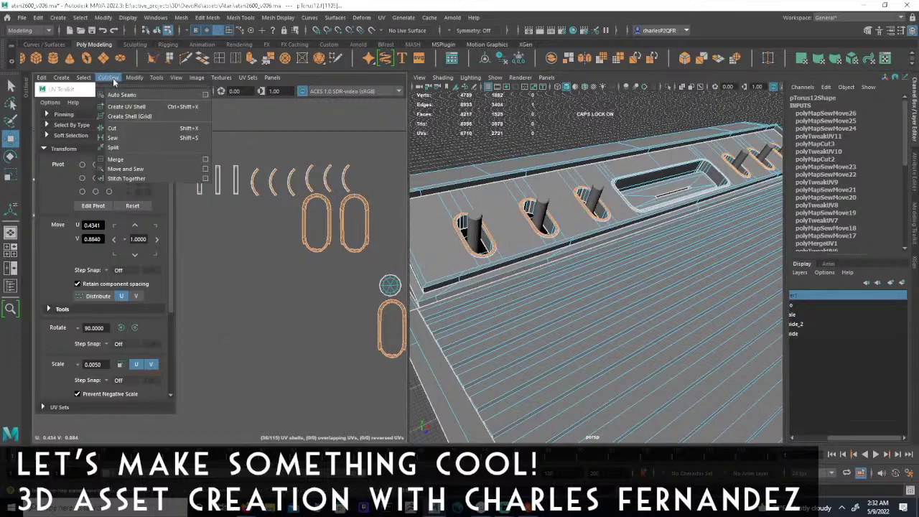
pyautogui.click(121, 170)
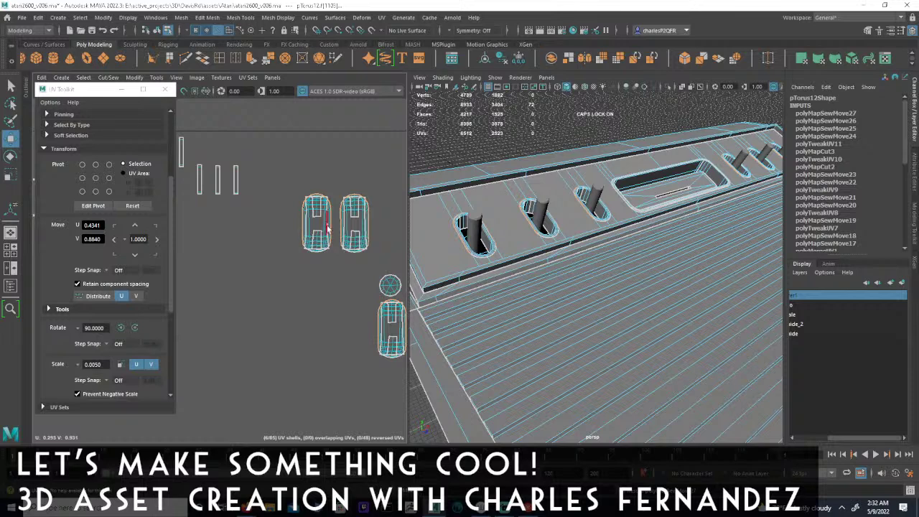
pyautogui.hotkey('ctrl', 'z')
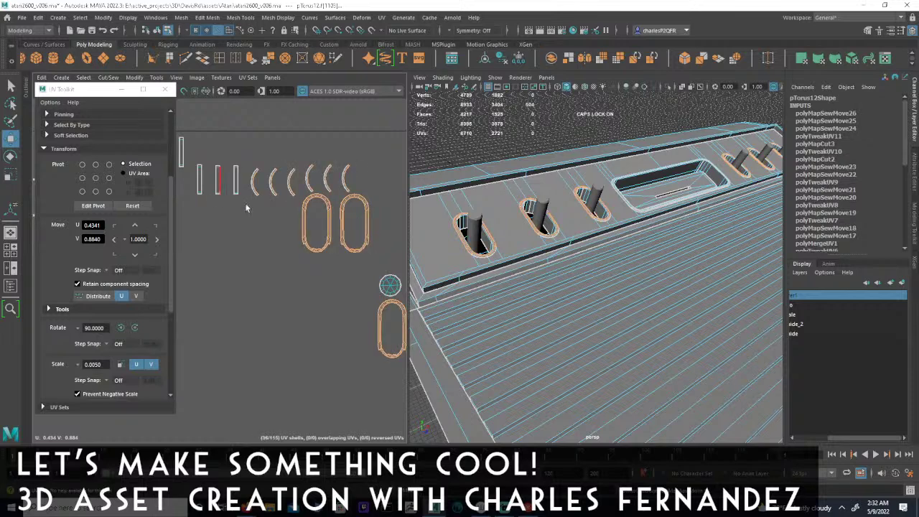
# - Deselect the highlighted matching edges on the tilted rectangular shells above the cartridge-slot frame shells
pyautogui.scroll(-8, 246, 209)
pyautogui.keyDown('alt'); pyautogui.moveTo(338, 246); pyautogui.dragTo(316, 242, button='middle'); pyautogui.keyUp('alt')
pyautogui.keyDown('alt'); pyautogui.moveTo(316, 242); pyautogui.dragTo(228, 232, button='right'); pyautogui.keyUp('alt')
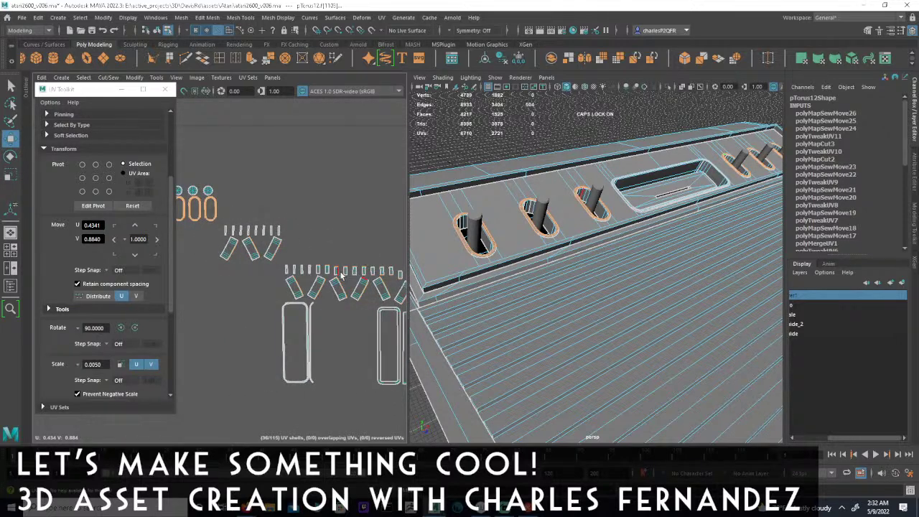
pyautogui.keyDown('alt'); pyautogui.moveTo(332, 256); pyautogui.dragTo(239, 231, button='middle'); pyautogui.keyUp('alt')
pyautogui.scroll(-4, 251, 239)
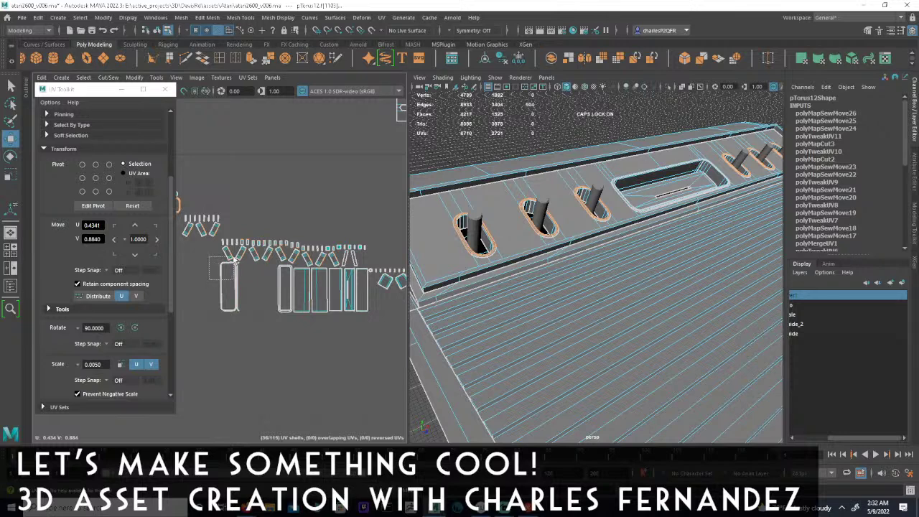
pyautogui.scroll(4, 230, 251)
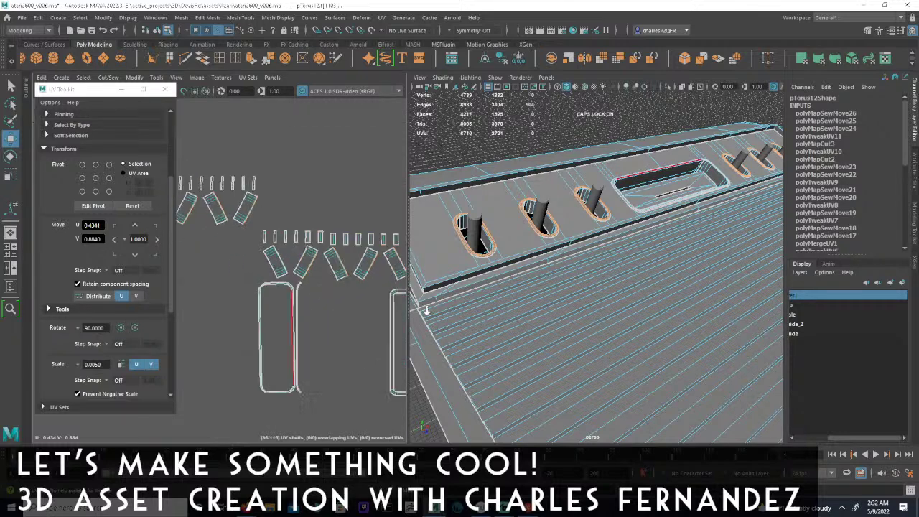
pyautogui.moveTo(236, 279); pyautogui.dragTo(275, 241)
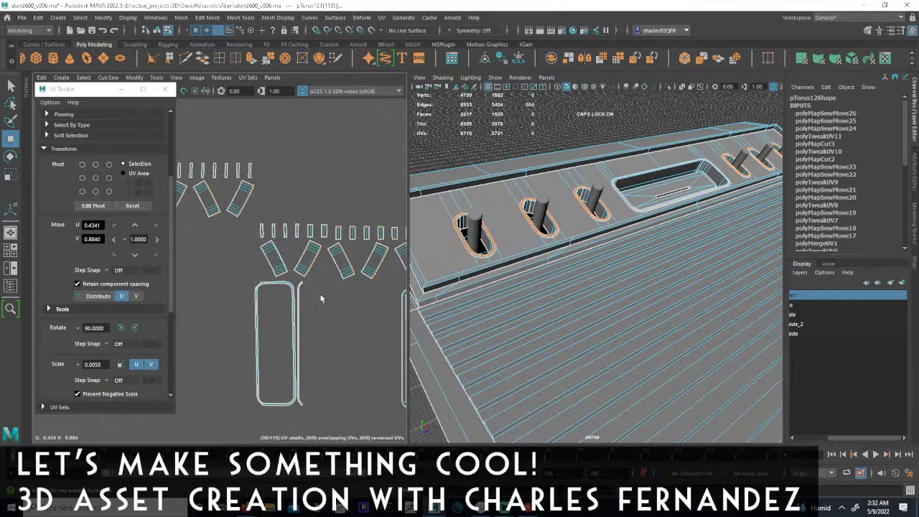
pyautogui.keyDown('ctrl'); pyautogui.moveTo(318, 263); pyautogui.dragTo(329, 246); pyautogui.keyUp('ctrl')
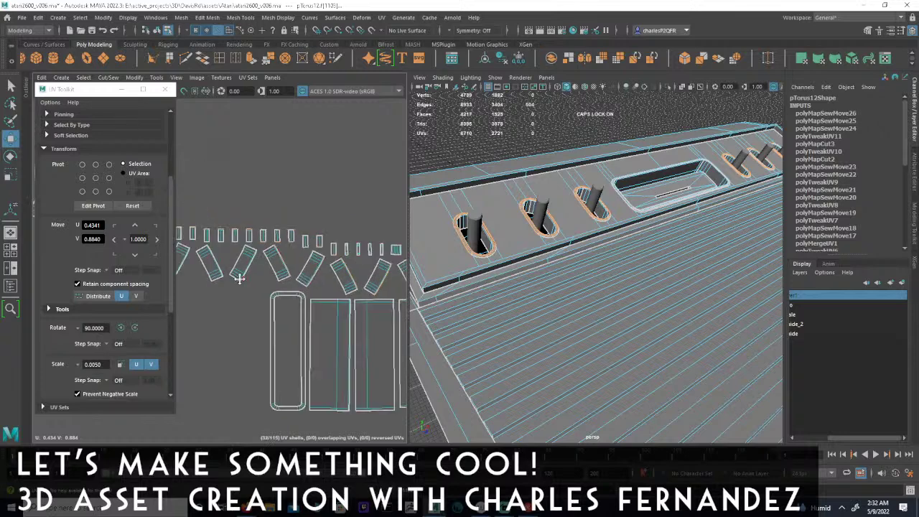
pyautogui.keyDown('alt'); pyautogui.moveTo(239, 279); pyautogui.dragTo(226, 280, button='middle'); pyautogui.keyUp('alt')
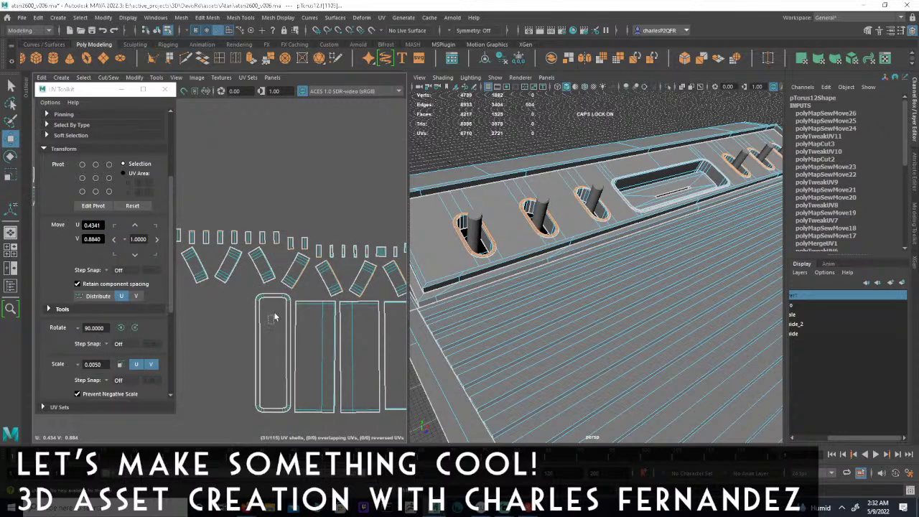
pyautogui.keyDown('alt'); pyautogui.moveTo(343, 328); pyautogui.dragTo(269, 343, button='middle'); pyautogui.keyUp('alt')
pyautogui.scroll(2, 278, 342)
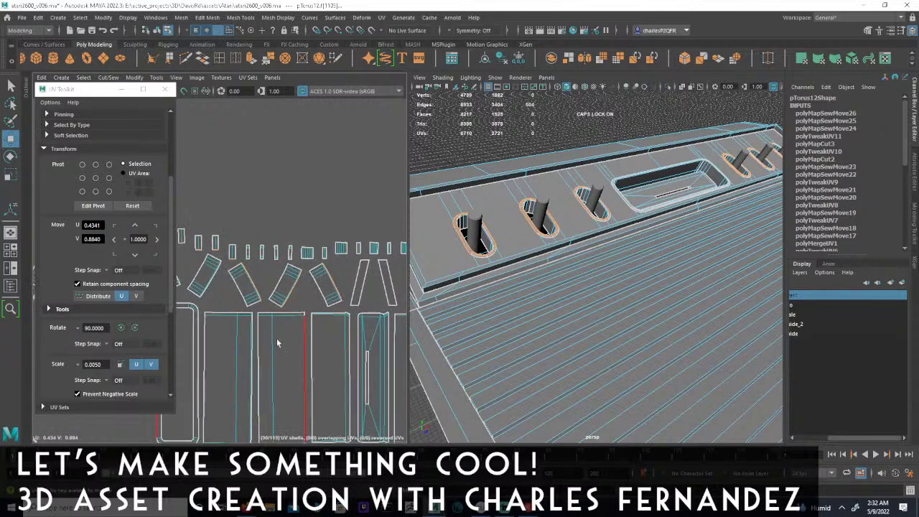
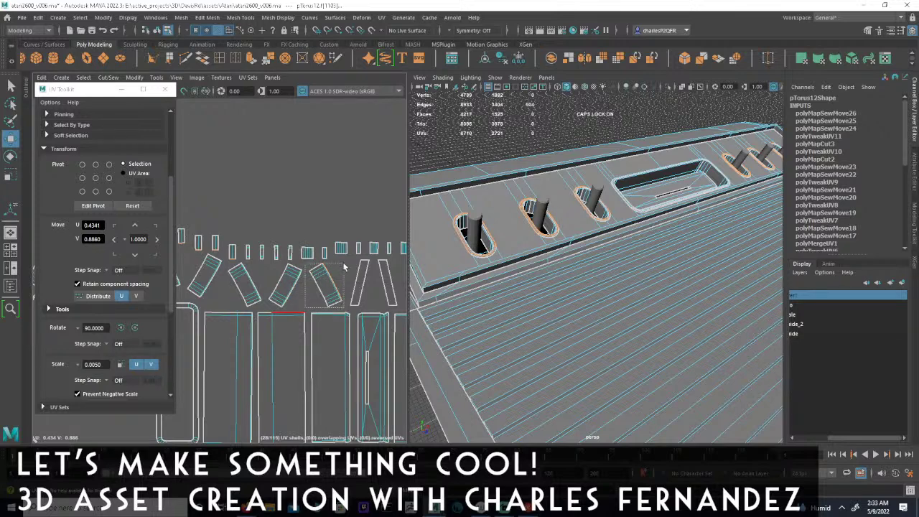
# - Remove the rest of the tilted shells' edges from the selection and show the console in wireframe
pyautogui.scroll(-3, 280, 280)
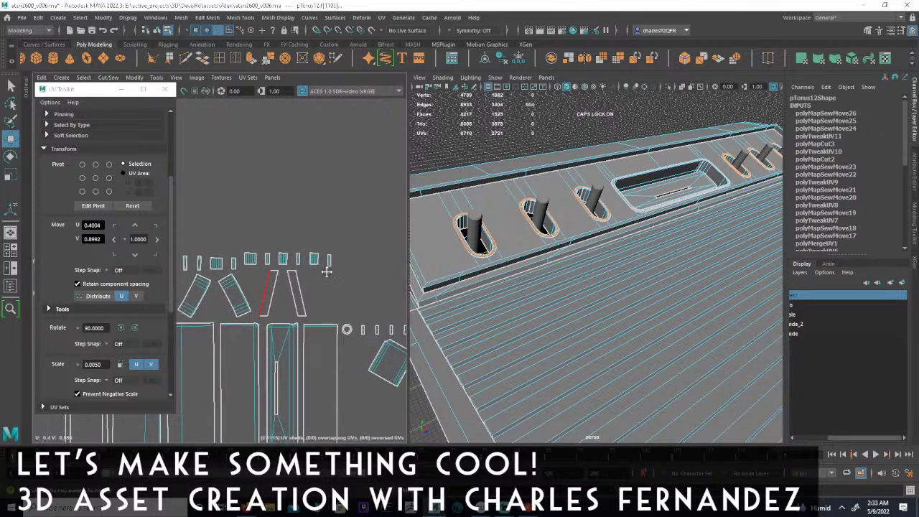
pyautogui.keyDown('alt'); pyautogui.moveTo(316, 277); pyautogui.dragTo(261, 273, button='middle'); pyautogui.keyUp('alt')
pyautogui.scroll(-2, 262, 273)
pyautogui.moveTo(339, 266)
pyautogui.keyDown('alt'); pyautogui.mouseDown(button='middle')
pyautogui.moveTo(281, 263)
pyautogui.moveTo(293, 244)
pyautogui.mouseUp(button='middle'); pyautogui.keyUp('alt')
pyautogui.scroll(5, 292, 244)
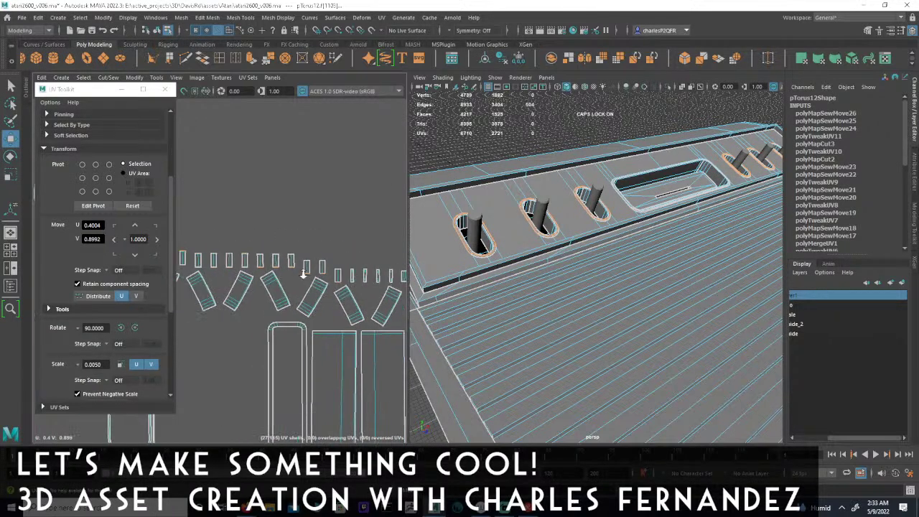
pyautogui.keyDown('alt'); pyautogui.moveTo(362, 271); pyautogui.dragTo(384, 273, button='right'); pyautogui.keyUp('alt')
pyautogui.moveTo(266, 248)
pyautogui.keyDown('alt'); pyautogui.mouseDown(button='middle')
pyautogui.moveTo(357, 265)
pyautogui.moveTo(324, 275)
pyautogui.moveTo(344, 276)
pyautogui.mouseUp(button='middle'); pyautogui.keyUp('alt')
pyautogui.moveTo(218, 326); pyautogui.dragTo(396, 248)
pyautogui.moveTo(308, 262); pyautogui.dragTo(313, 248)
pyautogui.keyDown('alt'); pyautogui.moveTo(328, 320); pyautogui.dragTo(140, 301, button='right'); pyautogui.keyUp('alt')
pyautogui.keyDown('alt'); pyautogui.moveTo(308, 289); pyautogui.dragTo(375, 314, button='middle'); pyautogui.keyUp('alt')
pyautogui.keyDown('alt'); pyautogui.moveTo(372, 313); pyautogui.dragTo(311, 301, button='right'); pyautogui.keyUp('alt')
pyautogui.keyDown('alt'); pyautogui.moveTo(267, 256); pyautogui.dragTo(388, 254, button='middle'); pyautogui.keyUp('alt')
pyautogui.keyDown('alt'); pyautogui.moveTo(359, 253); pyautogui.dragTo(212, 245, button='right'); pyautogui.keyUp('alt')
pyautogui.keyDown('alt'); pyautogui.moveTo(310, 270); pyautogui.dragTo(183, 230, button='middle'); pyautogui.keyUp('alt')
pyautogui.keyDown('alt'); pyautogui.moveTo(602, 231); pyautogui.dragTo(693, 218); pyautogui.keyUp('alt')
pyautogui.press('4')
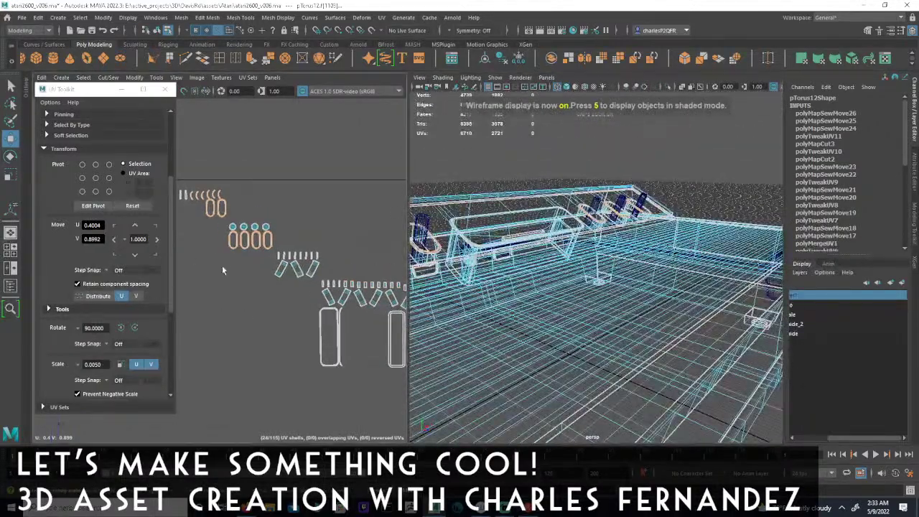
# - Try to move and sew the oval rings with the curved strips and small straight strips still selected
pyautogui.click(109, 78)
pyautogui.click(126, 169)
pyautogui.keyDown('alt'); pyautogui.moveTo(301, 339); pyautogui.dragTo(404, 332, button='right'); pyautogui.keyUp('alt')
pyautogui.keyDown('alt'); pyautogui.moveTo(265, 308); pyautogui.dragTo(400, 307, button='right'); pyautogui.keyUp('alt')
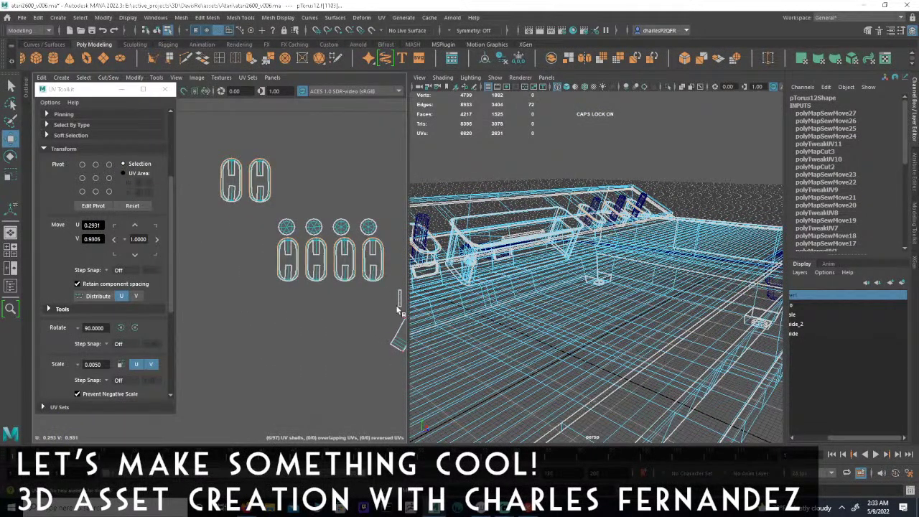
pyautogui.hotkey('ctrl', 'z')
# - Deselect the small straight strips' edges, and move and sew the curved strips onto the six oval slot rings
pyautogui.keyDown('alt'); pyautogui.moveTo(326, 283); pyautogui.dragTo(149, 256, button='right'); pyautogui.keyUp('alt')
pyautogui.keyDown('alt'); pyautogui.moveTo(381, 296); pyautogui.dragTo(252, 265, button='middle'); pyautogui.keyUp('alt')
pyautogui.keyDown('alt'); pyautogui.moveTo(324, 289); pyautogui.dragTo(259, 266, button='middle'); pyautogui.keyUp('alt')
pyautogui.moveTo(352, 287)
pyautogui.keyDown('alt'); pyautogui.mouseDown(button='middle')
pyautogui.moveTo(283, 263)
pyautogui.moveTo(294, 251)
pyautogui.moveTo(368, 263)
pyautogui.mouseUp(button='middle'); pyautogui.keyUp('alt')
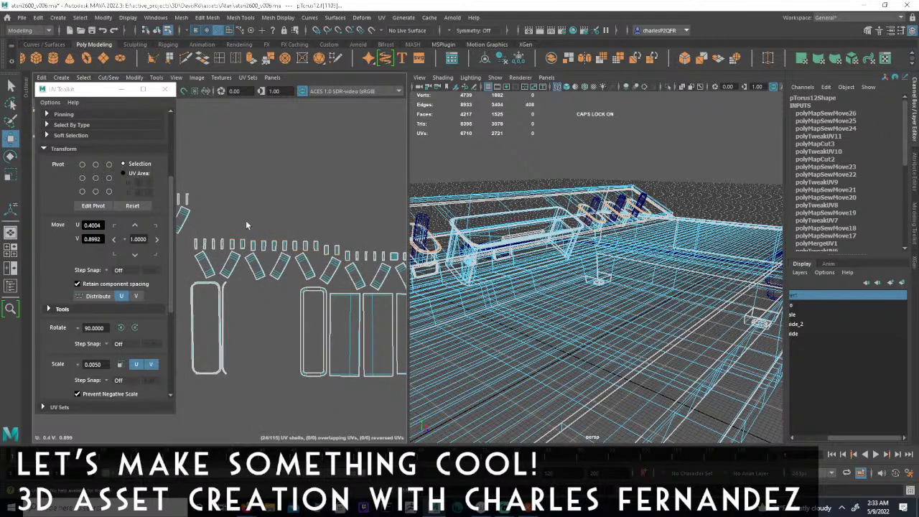
pyautogui.moveTo(223, 216); pyautogui.dragTo(352, 271)
pyautogui.keyDown('alt'); pyautogui.moveTo(356, 271); pyautogui.dragTo(435, 280, button='middle'); pyautogui.keyUp('alt')
pyautogui.keyDown('alt'); pyautogui.moveTo(228, 248); pyautogui.dragTo(378, 279, button='middle'); pyautogui.keyUp('alt')
pyautogui.scroll(2, 223, 156)
pyautogui.keyDown('alt'); pyautogui.moveTo(341, 220); pyautogui.dragTo(354, 235, button='middle'); pyautogui.keyUp('alt')
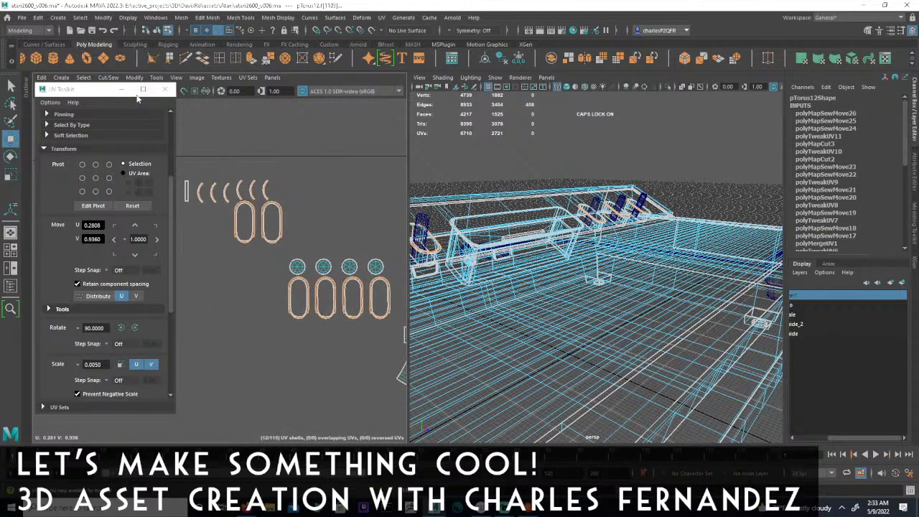
pyautogui.click(109, 77)
pyautogui.click(129, 168)
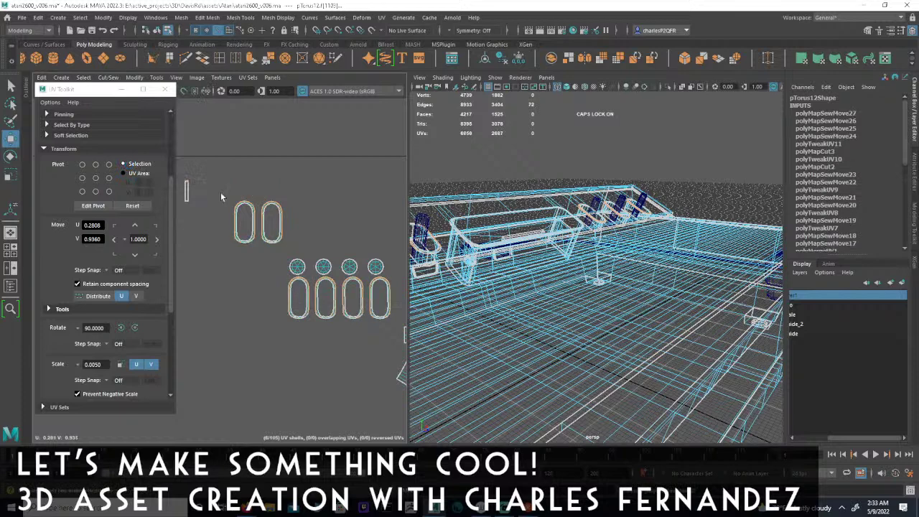
# - Select the inner border edges of the oval slot rings in the row below the round cap shells
pyautogui.press('f')
pyautogui.scroll(2, 293, 231)
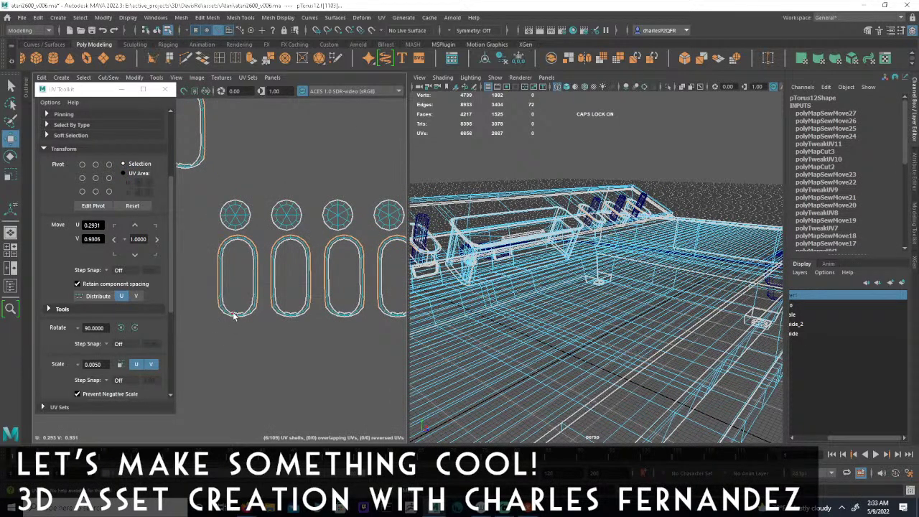
pyautogui.keyDown('alt'); pyautogui.moveTo(231, 314); pyautogui.dragTo(313, 295, button='right'); pyautogui.keyUp('alt')
pyautogui.doubleClick(309, 292)
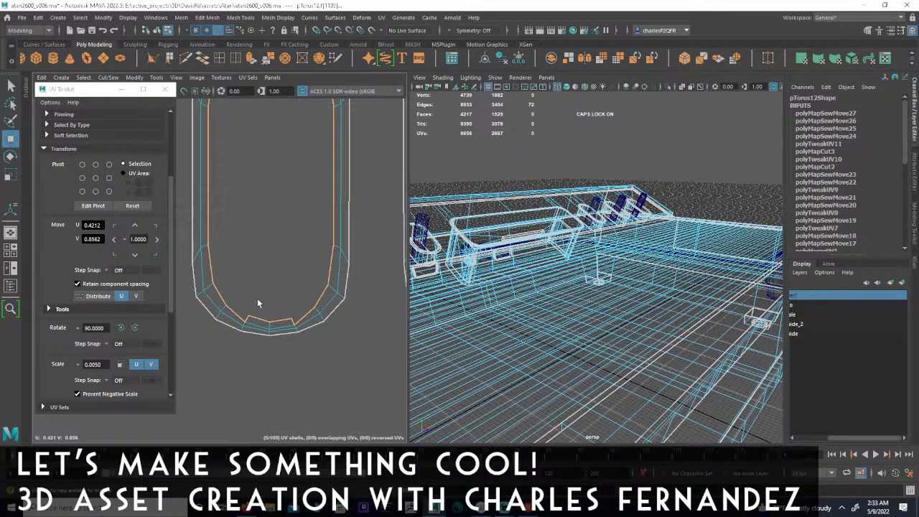
pyautogui.keyDown('ctrl'); pyautogui.moveTo(278, 326); pyautogui.dragTo(279, 326); pyautogui.keyUp('ctrl')
pyautogui.keyDown('alt'); pyautogui.moveTo(311, 300); pyautogui.dragTo(279, 255, button='right'); pyautogui.keyUp('alt')
pyautogui.keyDown('alt'); pyautogui.moveTo(279, 255); pyautogui.dragTo(212, 284, button='middle'); pyautogui.keyUp('alt')
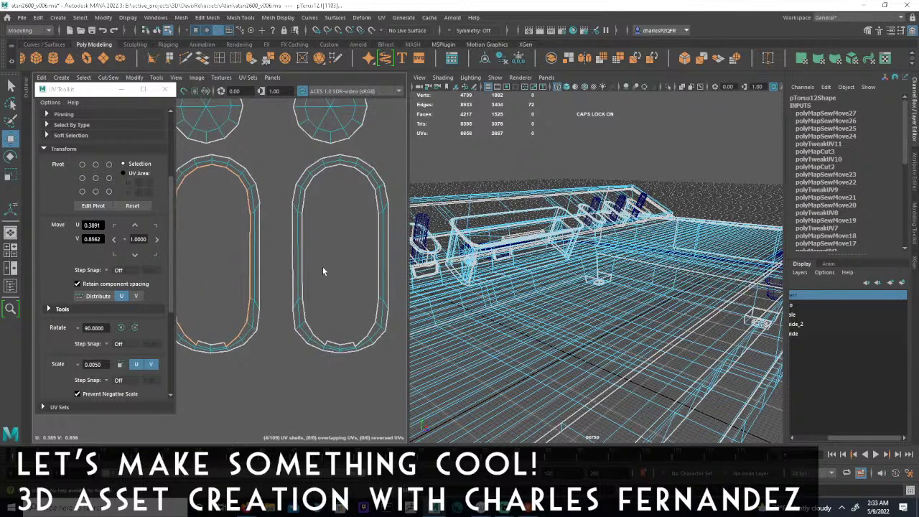
pyautogui.keyDown('shift'); pyautogui.doubleClick(318, 343); pyautogui.keyUp('shift')
pyautogui.keyDown('alt'); pyautogui.moveTo(249, 319); pyautogui.dragTo(293, 286, button='right'); pyautogui.keyUp('alt')
pyautogui.keyDown('alt'); pyautogui.moveTo(293, 286); pyautogui.dragTo(261, 319, button='middle'); pyautogui.keyUp('alt')
pyautogui.keyDown('alt'); pyautogui.moveTo(260, 318); pyautogui.dragTo(232, 307, button='right'); pyautogui.keyUp('alt')
pyautogui.keyDown('alt'); pyautogui.moveTo(231, 307); pyautogui.dragTo(202, 269, button='middle'); pyautogui.keyUp('alt')
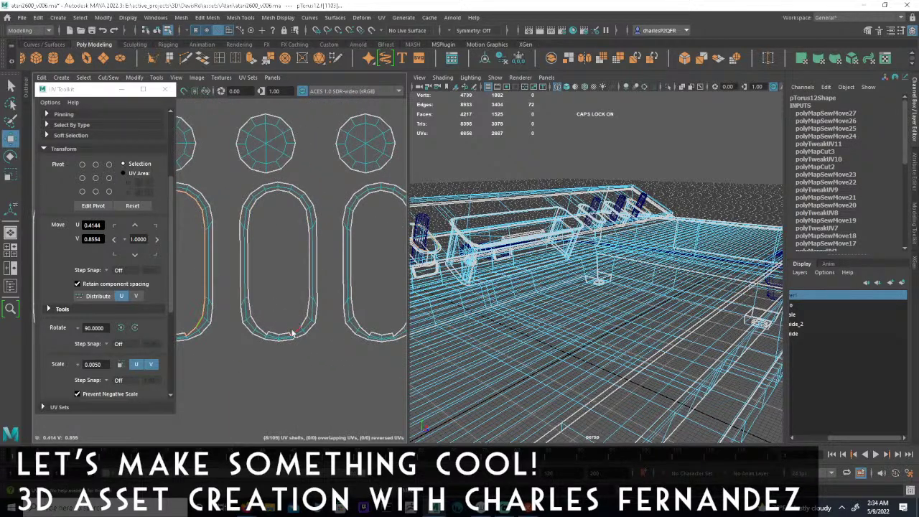
pyautogui.keyDown('shift'); pyautogui.doubleClick(262, 330); pyautogui.keyUp('shift')
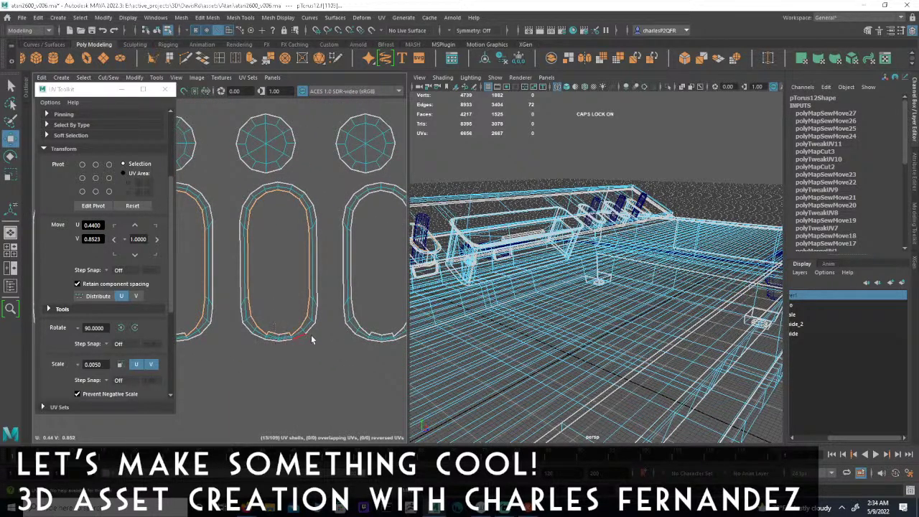
pyautogui.keyDown('alt'); pyautogui.moveTo(358, 318); pyautogui.dragTo(257, 317, button='middle'); pyautogui.keyUp('alt')
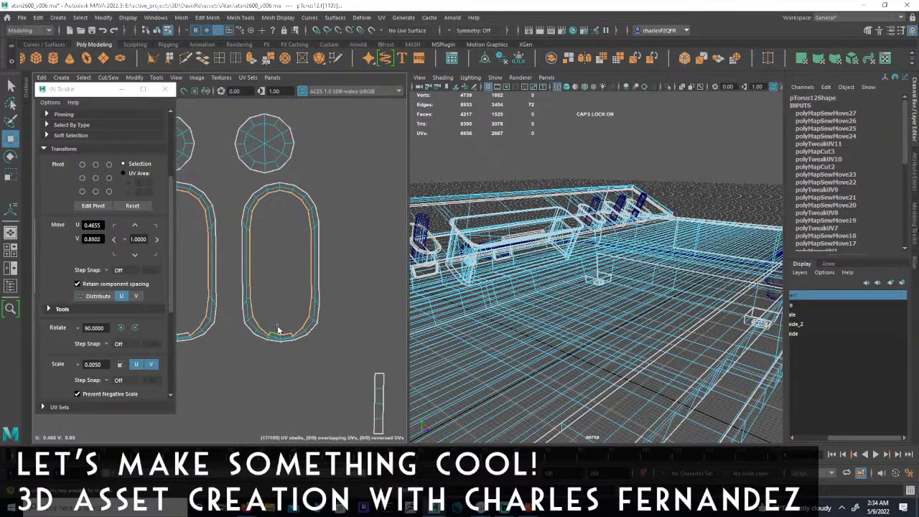
# - Examine the rest of the UV layout and the switch slots for the pieces that share the rings' inner border edges
pyautogui.keyDown('alt'); pyautogui.moveTo(319, 336); pyautogui.dragTo(314, 359, button='middle'); pyautogui.keyUp('alt')
pyautogui.keyDown('alt'); pyautogui.moveTo(314, 359); pyautogui.dragTo(288, 305, button='right'); pyautogui.keyUp('alt')
pyautogui.moveTo(395, 402)
pyautogui.keyDown('alt'); pyautogui.mouseDown(button='middle')
pyautogui.moveTo(351, 314)
pyautogui.moveTo(300, 299)
pyautogui.mouseUp(button='middle'); pyautogui.keyUp('alt')
pyautogui.moveTo(399, 300)
pyautogui.keyDown('alt'); pyautogui.mouseDown(button='middle')
pyautogui.moveTo(295, 294)
pyautogui.moveTo(334, 290)
pyautogui.moveTo(316, 292)
pyautogui.mouseUp(button='middle'); pyautogui.keyUp('alt')
pyautogui.keyDown('alt'); pyautogui.moveTo(316, 293); pyautogui.dragTo(335, 290, button='right'); pyautogui.keyUp('alt')
pyautogui.keyDown('alt'); pyautogui.moveTo(262, 280); pyautogui.dragTo(496, 339, button='middle'); pyautogui.keyUp('alt')
pyautogui.keyDown('alt'); pyautogui.moveTo(205, 260); pyautogui.dragTo(394, 316, button='middle'); pyautogui.keyUp('alt')
pyautogui.keyDown('alt'); pyautogui.moveTo(267, 267); pyautogui.dragTo(294, 305, button='middle'); pyautogui.keyUp('alt')
pyautogui.moveTo(294, 305)
pyautogui.keyDown('alt'); pyautogui.mouseDown(button='right')
pyautogui.moveTo(518, 339)
pyautogui.moveTo(517, 388)
pyautogui.mouseUp(button='right'); pyautogui.keyUp('alt')
pyautogui.keyDown('alt'); pyautogui.moveTo(517, 388); pyautogui.dragTo(500, 354, button='middle'); pyautogui.keyUp('alt')
pyautogui.keyDown('alt'); pyautogui.moveTo(264, 294); pyautogui.dragTo(277, 340, button='middle'); pyautogui.keyUp('alt')
pyautogui.keyDown('alt'); pyautogui.moveTo(277, 340); pyautogui.dragTo(316, 323, button='right'); pyautogui.keyUp('alt')
# - Switch to face selection, frame one oval slot ring in the viewport, and select the narrow face loop along its inner rim
pyautogui.click(358, 278)
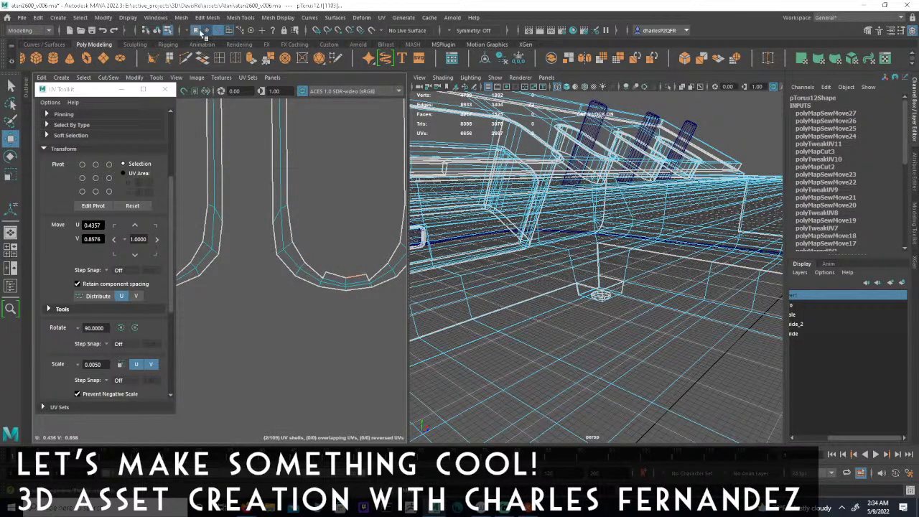
pyautogui.click(228, 31)
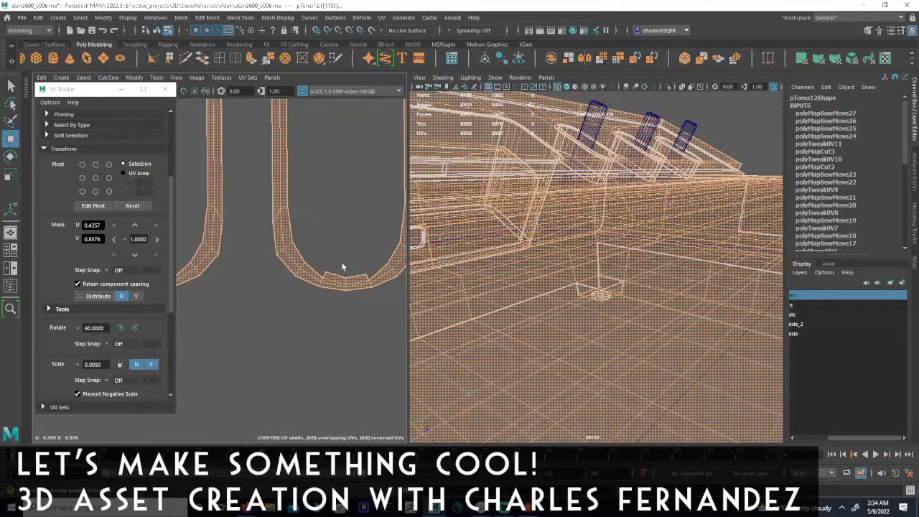
pyautogui.click(351, 281)
pyautogui.keyDown('alt'); pyautogui.moveTo(609, 256); pyautogui.dragTo(690, 256); pyautogui.keyUp('alt')
pyautogui.press('f')
pyautogui.keyDown('alt'); pyautogui.moveTo(690, 257); pyautogui.dragTo(550, 280, button='right'); pyautogui.keyUp('alt')
pyautogui.moveTo(623, 295)
pyautogui.keyDown('alt'); pyautogui.mouseDown()
pyautogui.moveTo(629, 316)
pyautogui.moveTo(685, 328)
pyautogui.moveTo(623, 287)
pyautogui.mouseUp(); pyautogui.keyUp('alt')
pyautogui.keyDown('shift'); pyautogui.doubleClick(619, 278); pyautogui.keyUp('shift')
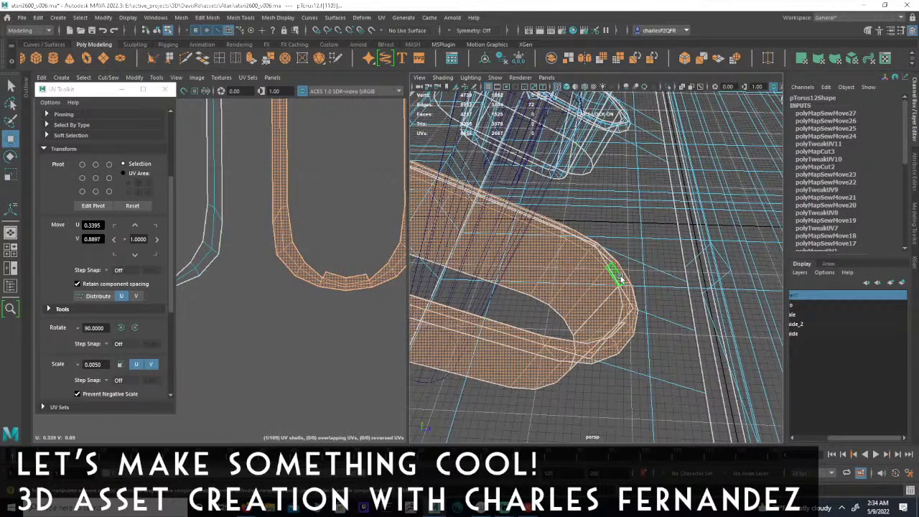
pyautogui.click(622, 279)
pyautogui.keyDown('shift'); pyautogui.doubleClick(626, 297); pyautogui.keyUp('shift')
# - Locate the selected inner-rim faces among the small strip shells in the UV layout
pyautogui.scroll(-10, 309, 319)
pyautogui.keyDown('alt'); pyautogui.moveTo(316, 247); pyautogui.dragTo(205, 215, button='middle'); pyautogui.keyUp('alt')
pyautogui.scroll(4, 312, 235)
pyautogui.scroll(-4, 496, 285)
pyautogui.scroll(3, 238, 246)
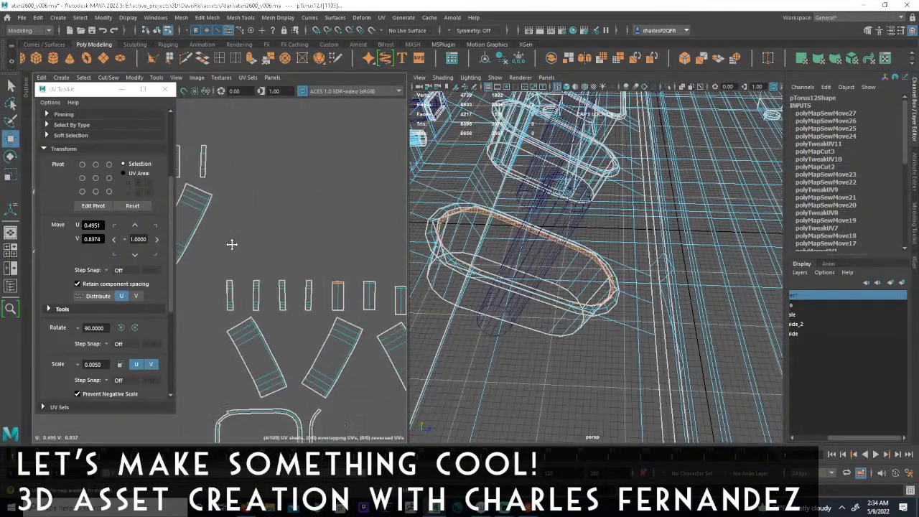
pyautogui.keyDown('alt'); pyautogui.moveTo(354, 248); pyautogui.dragTo(327, 223, button='middle'); pyautogui.keyUp('alt')
pyautogui.scroll(-3, 309, 201)
pyautogui.scroll(4, 372, 232)
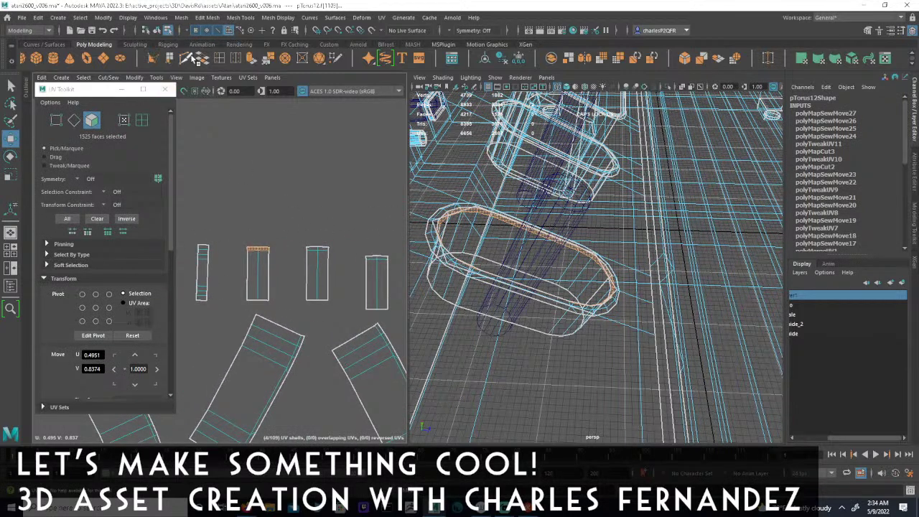
# - Select the edges just below the short inner-rim ends of the small upright strip shells and cut the UVs there
pyautogui.click(219, 31)
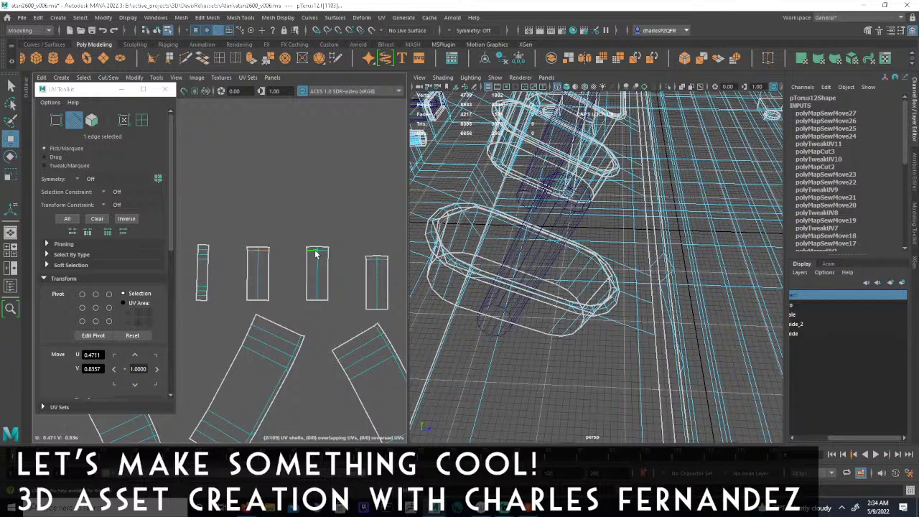
pyautogui.scroll(-2, 375, 299)
pyautogui.keyDown('alt'); pyautogui.moveTo(375, 299); pyautogui.dragTo(217, 291, button='middle'); pyautogui.keyUp('alt')
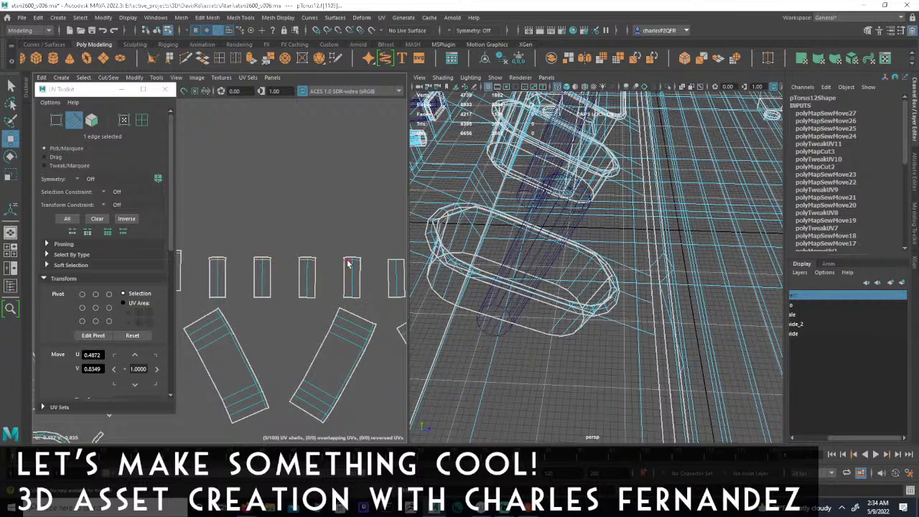
pyautogui.keyDown('alt'); pyautogui.moveTo(382, 273); pyautogui.dragTo(179, 249, button='middle'); pyautogui.keyUp('alt')
pyautogui.keyDown('alt'); pyautogui.moveTo(350, 245); pyautogui.dragTo(299, 230, button='middle'); pyautogui.keyUp('alt')
pyautogui.scroll(-3, 330, 234)
pyautogui.scroll(3, 300, 243)
pyautogui.keyDown('alt'); pyautogui.moveTo(387, 241); pyautogui.dragTo(160, 211, button='middle'); pyautogui.keyUp('alt')
pyautogui.scroll(-3, 321, 214)
pyautogui.moveTo(369, 226)
pyautogui.keyDown('alt'); pyautogui.mouseDown(button='middle')
pyautogui.moveTo(309, 246)
pyautogui.moveTo(254, 236)
pyautogui.moveTo(299, 229)
pyautogui.moveTo(183, 140)
pyautogui.mouseUp(button='middle'); pyautogui.keyUp('alt')
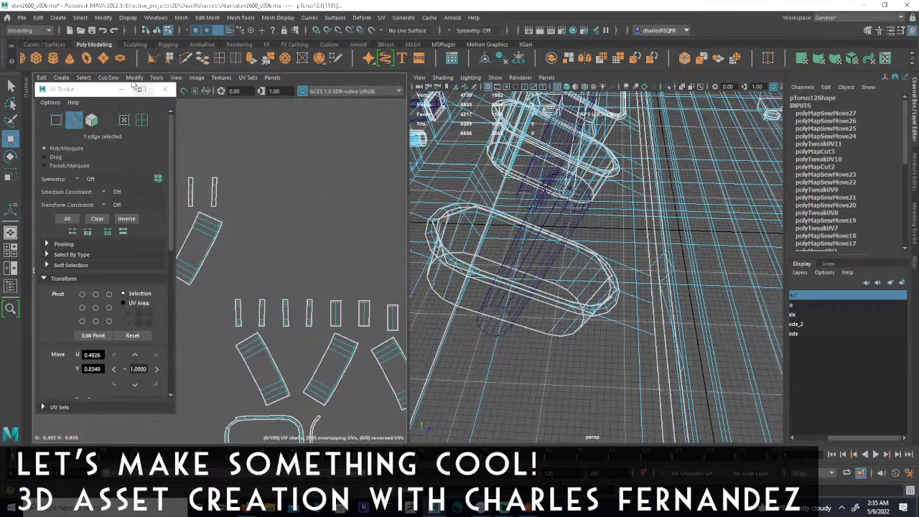
pyautogui.click(135, 78)
pyautogui.moveTo(107, 78)
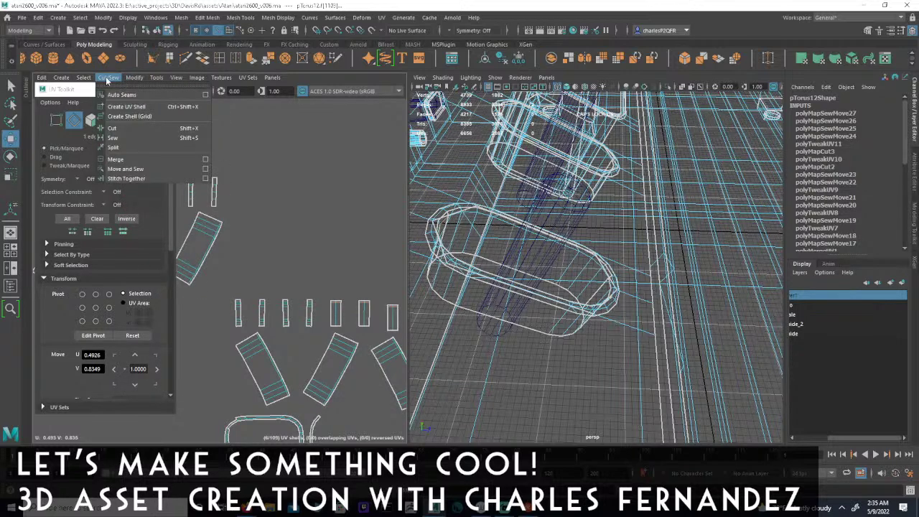
pyautogui.click(111, 123)
# - Examine the row of oval ring shells and the shape of their inner borders below the round caps
pyautogui.keyDown('alt'); pyautogui.moveTo(220, 205); pyautogui.dragTo(333, 222, button='middle'); pyautogui.keyUp('alt')
pyautogui.scroll(-2, 222, 227)
pyautogui.keyDown('alt'); pyautogui.moveTo(219, 227); pyautogui.dragTo(286, 242, button='middle'); pyautogui.keyUp('alt')
pyautogui.keyDown('alt'); pyautogui.moveTo(287, 243); pyautogui.dragTo(363, 246, button='right'); pyautogui.keyUp('alt')
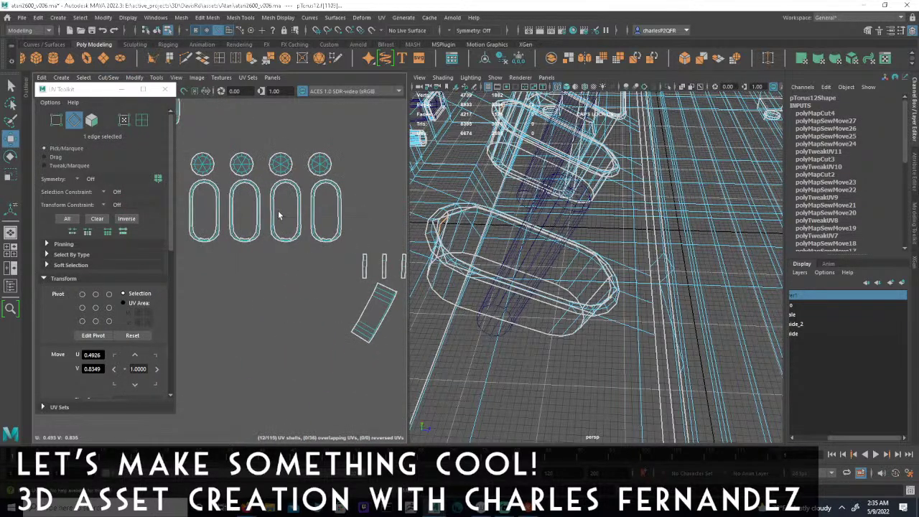
pyautogui.keyDown('alt'); pyautogui.moveTo(280, 215); pyautogui.dragTo(288, 217, button='middle'); pyautogui.keyUp('alt')
pyautogui.scroll(5, 286, 246)
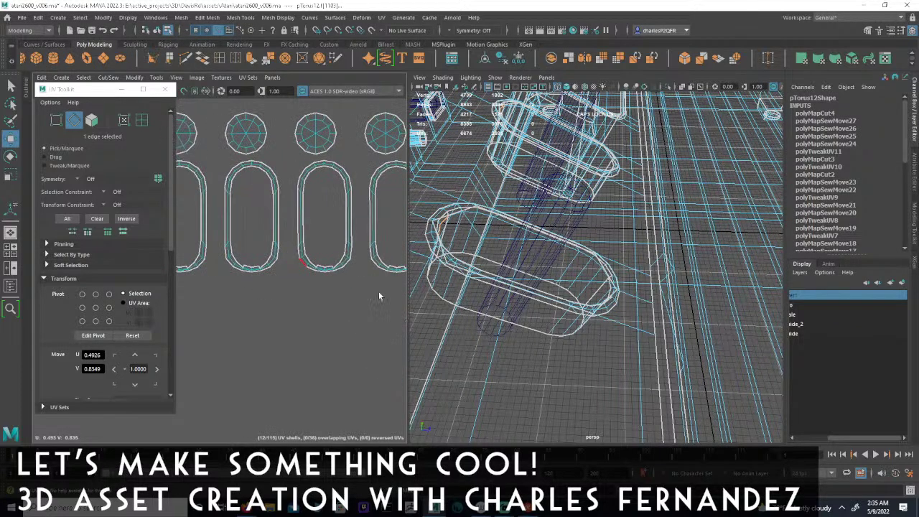
pyautogui.keyDown('alt'); pyautogui.moveTo(296, 266); pyautogui.dragTo(266, 304, button='middle'); pyautogui.keyUp('alt')
pyautogui.keyDown('alt'); pyautogui.moveTo(266, 304); pyautogui.dragTo(327, 305, button='right'); pyautogui.keyUp('alt')
pyautogui.keyDown('alt'); pyautogui.moveTo(320, 280); pyautogui.dragTo(277, 291, button='middle'); pyautogui.keyUp('alt')
pyautogui.keyDown('alt'); pyautogui.moveTo(278, 292); pyautogui.dragTo(358, 295, button='right'); pyautogui.keyUp('alt')
pyautogui.keyDown('alt'); pyautogui.moveTo(285, 285); pyautogui.dragTo(288, 292, button='middle'); pyautogui.keyUp('alt')
pyautogui.scroll(-4, 288, 292)
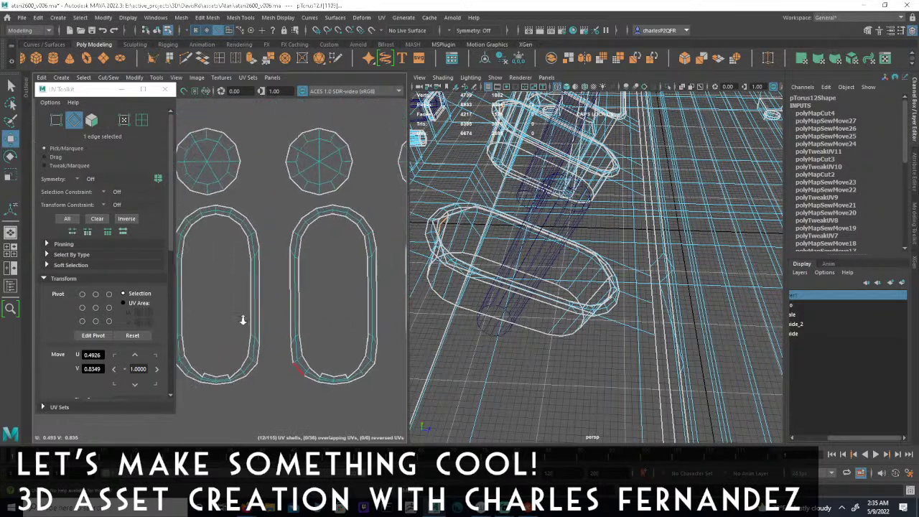
# - Try to move and sew the neighbouring pieces onto one oval ring along its inner border edges
pyautogui.click(220, 30)
pyautogui.click(221, 31)
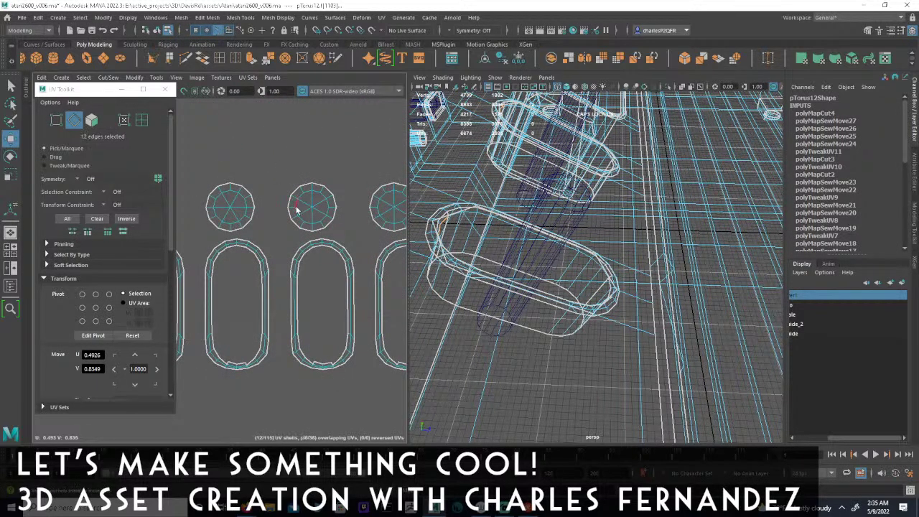
pyautogui.doubleClick(311, 253)
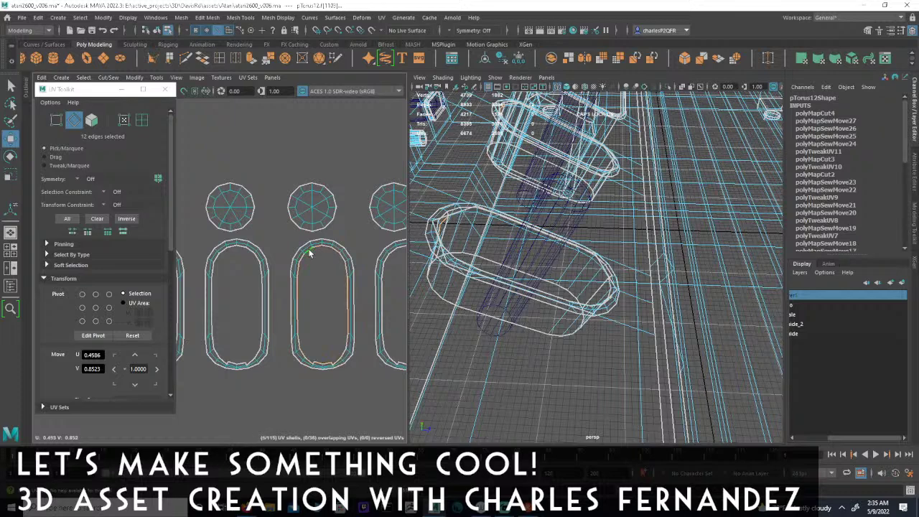
pyautogui.click(107, 77)
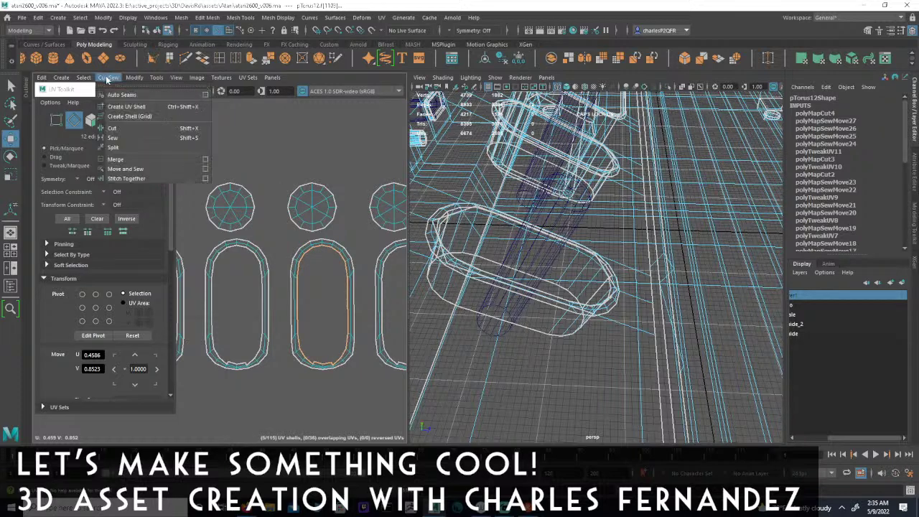
pyautogui.click(119, 170)
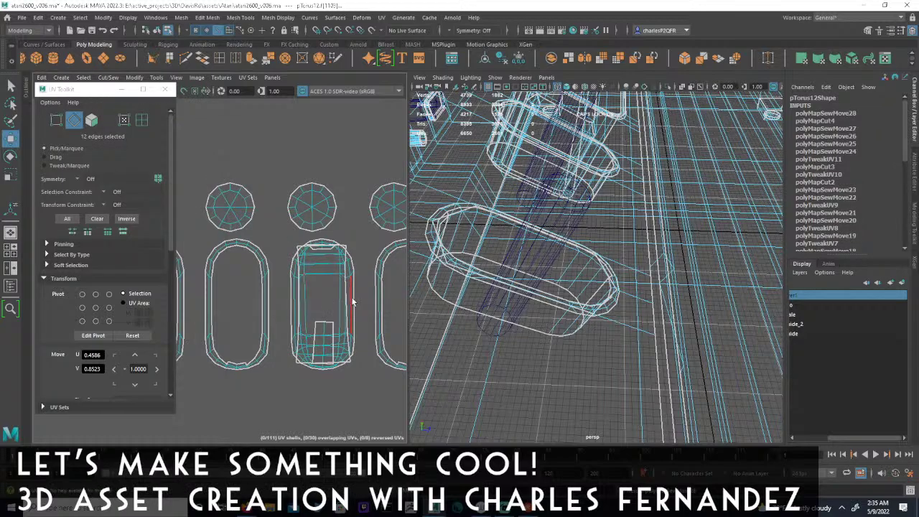
pyautogui.hotkey('ctrl', 'z')
# - Examine the UV layout and the switch slots for the shells that share the selected ring's inner border
pyautogui.keyDown('alt'); pyautogui.moveTo(571, 349); pyautogui.dragTo(340, 330, button='right'); pyautogui.keyUp('alt')
pyautogui.keyDown('alt'); pyautogui.moveTo(739, 323); pyautogui.dragTo(770, 336, button='right'); pyautogui.keyUp('alt')
pyautogui.keyDown('alt'); pyautogui.moveTo(258, 323); pyautogui.dragTo(195, 298, button='right'); pyautogui.keyUp('alt')
pyautogui.keyDown('alt'); pyautogui.moveTo(399, 363); pyautogui.dragTo(333, 311, button='middle'); pyautogui.keyUp('alt')
pyautogui.keyDown('alt'); pyautogui.moveTo(333, 312); pyautogui.dragTo(318, 310, button='right'); pyautogui.keyUp('alt')
pyautogui.keyDown('alt'); pyautogui.moveTo(318, 310); pyautogui.dragTo(251, 269, button='middle'); pyautogui.keyUp('alt')
pyautogui.keyDown('alt'); pyautogui.moveTo(251, 268); pyautogui.dragTo(424, 332, button='right'); pyautogui.keyUp('alt')
pyautogui.keyDown('alt'); pyautogui.moveTo(424, 332); pyautogui.dragTo(359, 283, button='middle'); pyautogui.keyUp('alt')
pyautogui.keyDown('alt'); pyautogui.moveTo(359, 283); pyautogui.dragTo(393, 288, button='right'); pyautogui.keyUp('alt')
pyautogui.scroll(-4, 314, 294)
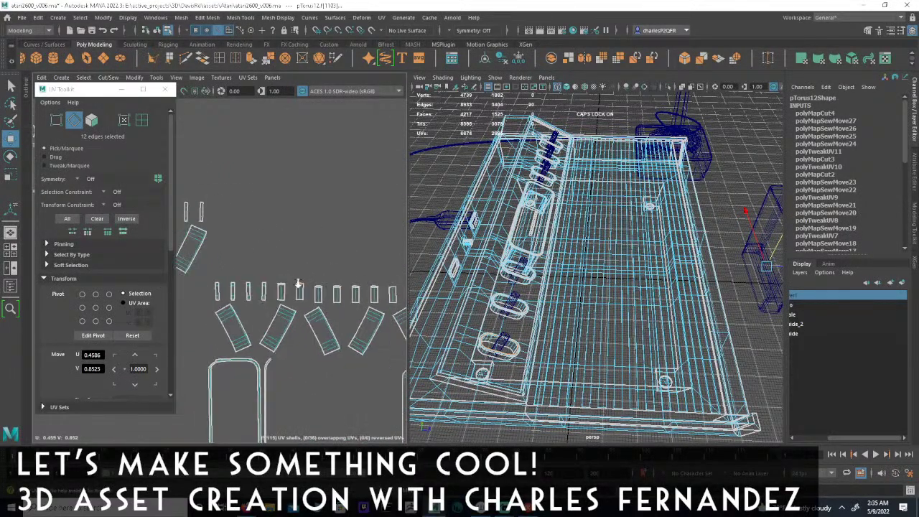
pyautogui.scroll(3, 300, 300)
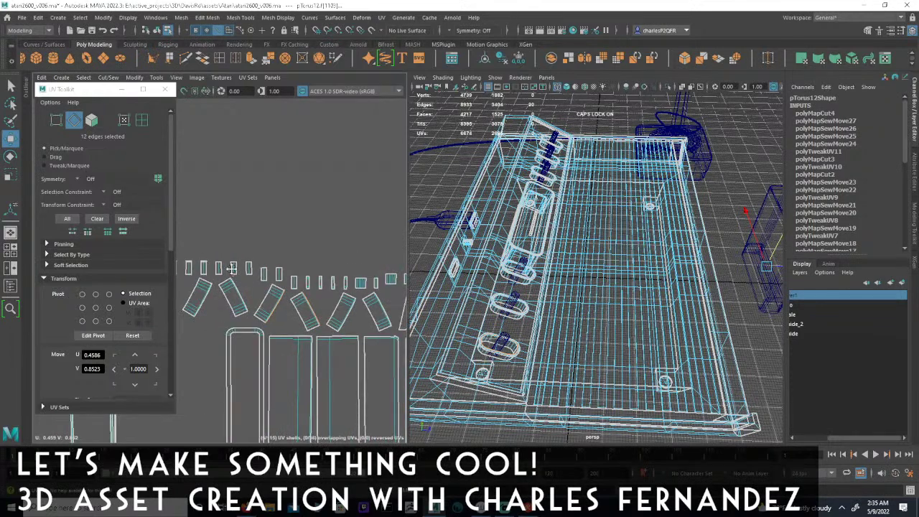
pyautogui.keyDown('alt'); pyautogui.moveTo(238, 222); pyautogui.dragTo(265, 255, button='middle'); pyautogui.keyUp('alt')
pyautogui.keyDown('alt'); pyautogui.moveTo(265, 255); pyautogui.dragTo(242, 234, button='right'); pyautogui.keyUp('alt')
pyautogui.keyDown('alt'); pyautogui.moveTo(242, 234); pyautogui.dragTo(338, 253, button='middle'); pyautogui.keyUp('alt')
pyautogui.keyDown('alt'); pyautogui.moveTo(338, 252); pyautogui.dragTo(390, 246, button='right'); pyautogui.keyUp('alt')
pyautogui.keyDown('alt'); pyautogui.moveTo(281, 213); pyautogui.dragTo(293, 245, button='middle'); pyautogui.keyUp('alt')
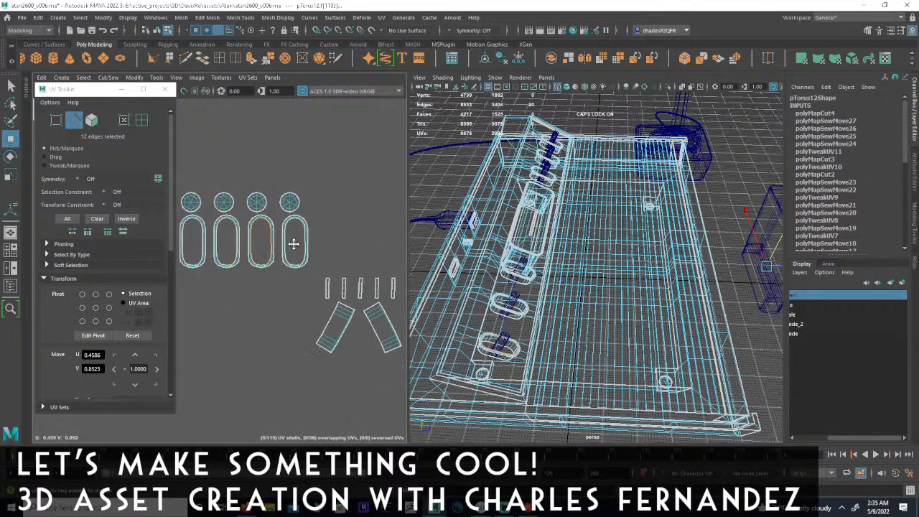
pyautogui.keyDown('alt'); pyautogui.moveTo(294, 244); pyautogui.dragTo(380, 249, button='right'); pyautogui.keyUp('alt')
pyautogui.keyDown('alt'); pyautogui.moveTo(467, 253); pyautogui.dragTo(382, 255, button='right'); pyautogui.keyUp('alt')
pyautogui.scroll(8, 593, 313)
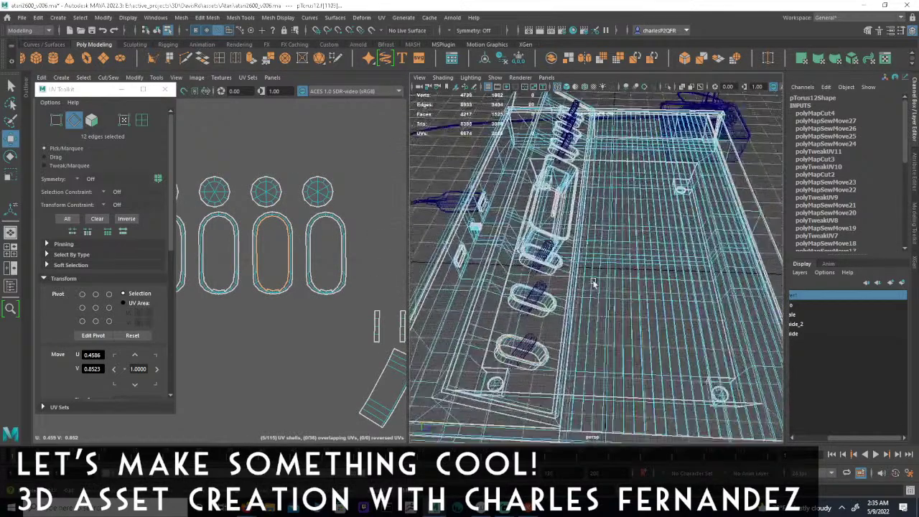
pyautogui.scroll(3, 643, 234)
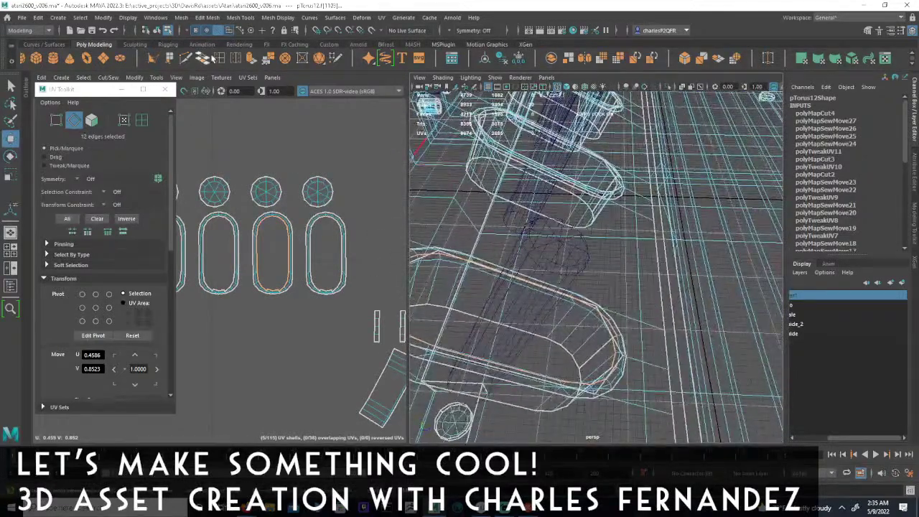
# - Switch to face selection and select the narrow inner-rim faces around the slot openings in the viewport
pyautogui.click(228, 31)
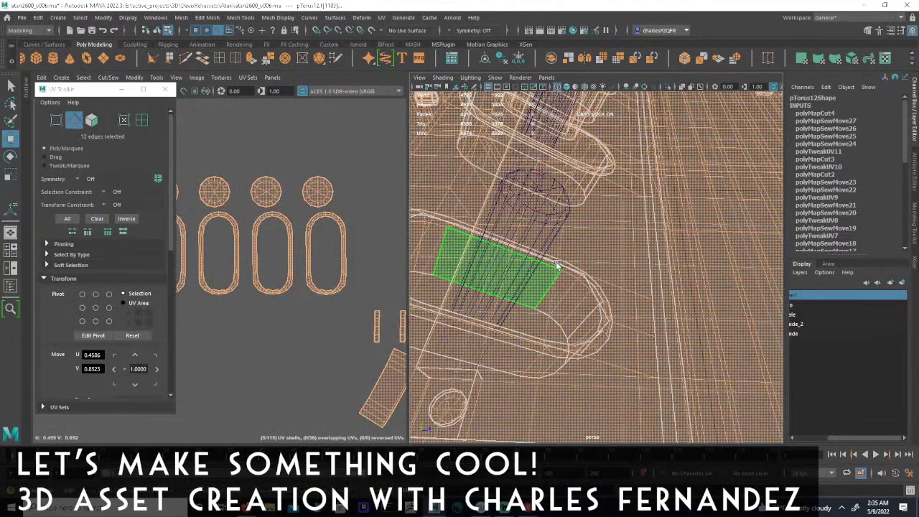
pyautogui.click(596, 310)
pyautogui.click(602, 309)
pyautogui.keyDown('shift'); pyautogui.doubleClick(606, 313); pyautogui.keyUp('shift')
pyautogui.keyDown('alt'); pyautogui.moveTo(584, 254); pyautogui.dragTo(670, 338); pyautogui.keyUp('alt')
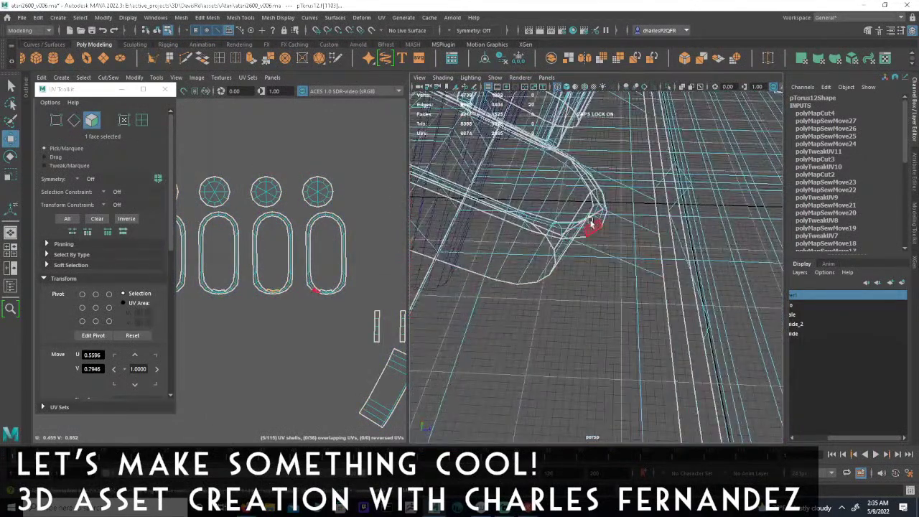
pyautogui.keyDown('alt'); pyautogui.moveTo(602, 191); pyautogui.dragTo(589, 331); pyautogui.keyUp('alt')
pyautogui.keyDown('alt'); pyautogui.moveTo(589, 330); pyautogui.dragTo(694, 339, button='right'); pyautogui.keyUp('alt')
pyautogui.click(627, 200)
pyautogui.keyDown('shift'); pyautogui.doubleClick(627, 241); pyautogui.keyUp('shift')
pyautogui.keyDown('alt'); pyautogui.moveTo(630, 239); pyautogui.dragTo(638, 340); pyautogui.keyUp('alt')
pyautogui.keyDown('alt'); pyautogui.moveTo(640, 291); pyautogui.dragTo(652, 285); pyautogui.keyUp('alt')
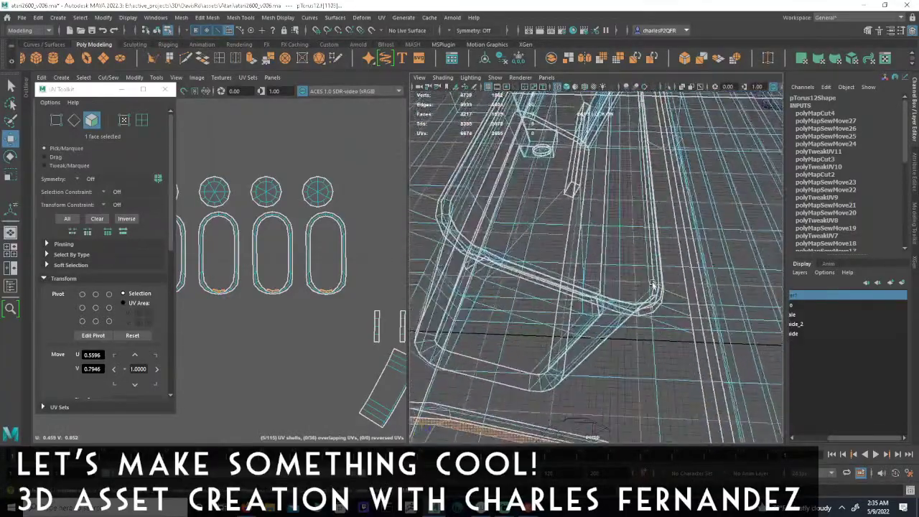
# - Add the remaining narrow inner-rim face loops of the slots and cut the selected faces into separate UV pieces
pyautogui.keyDown('alt'); pyautogui.moveTo(637, 225); pyautogui.dragTo(727, 313); pyautogui.keyUp('alt')
pyautogui.keyDown('alt'); pyautogui.moveTo(727, 312); pyautogui.dragTo(740, 385, button='right'); pyautogui.keyUp('alt')
pyautogui.keyDown('alt'); pyautogui.moveTo(741, 386); pyautogui.dragTo(643, 223); pyautogui.keyUp('alt')
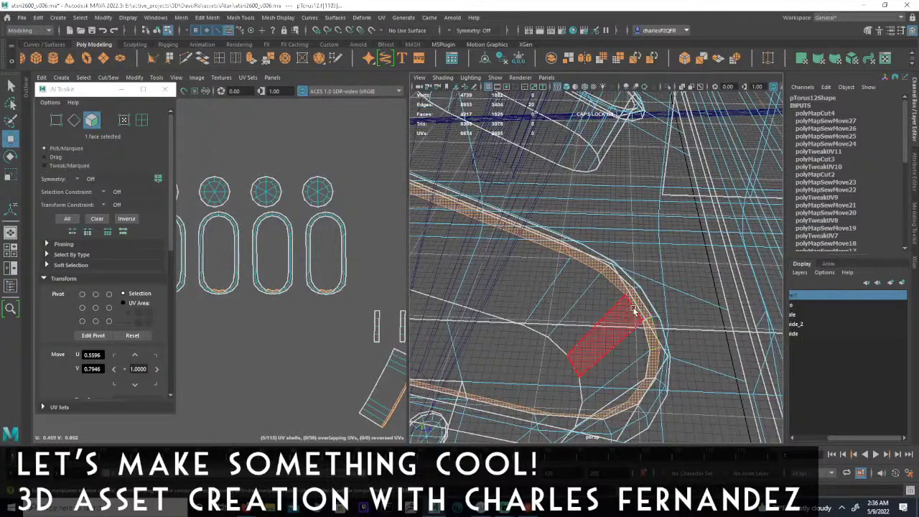
pyautogui.keyDown('alt'); pyautogui.moveTo(611, 256); pyautogui.dragTo(612, 331); pyautogui.keyUp('alt')
pyautogui.keyDown('shift'); pyautogui.doubleClick(615, 380); pyautogui.keyUp('shift')
pyautogui.keyDown('alt'); pyautogui.moveTo(615, 346); pyautogui.dragTo(510, 309, button='right'); pyautogui.keyUp('alt')
pyautogui.keyDown('alt'); pyautogui.moveTo(509, 309); pyautogui.dragTo(513, 367, button='middle'); pyautogui.keyUp('alt')
pyautogui.keyDown('alt'); pyautogui.moveTo(514, 366); pyautogui.dragTo(435, 258, button='right'); pyautogui.keyUp('alt')
pyautogui.keyDown('alt'); pyautogui.moveTo(435, 257); pyautogui.dragTo(611, 242); pyautogui.keyUp('alt')
pyautogui.keyDown('alt'); pyautogui.moveTo(611, 242); pyautogui.dragTo(815, 305, button='right'); pyautogui.keyUp('alt')
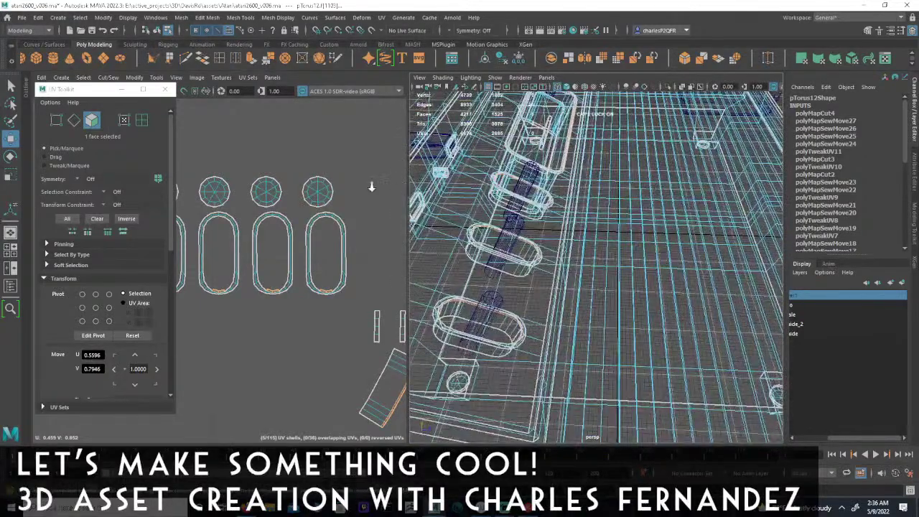
pyautogui.click(113, 79)
pyautogui.click(136, 147)
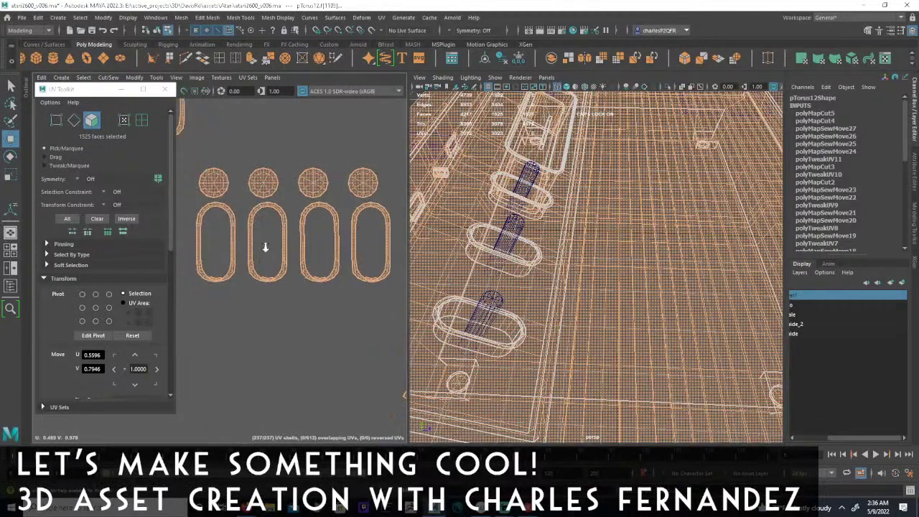
# - Switch to edge selection and select the oval rings' inner border edges, leaving out the small notch edges, in a maximized UV view
pyautogui.keyDown('alt'); pyautogui.moveTo(265, 247); pyautogui.dragTo(231, 253, button='right'); pyautogui.keyUp('alt')
pyautogui.keyDown('alt'); pyautogui.moveTo(307, 274); pyautogui.dragTo(343, 274, button='middle'); pyautogui.keyUp('alt')
pyautogui.keyDown('alt'); pyautogui.moveTo(345, 276); pyautogui.dragTo(255, 283, button='right'); pyautogui.keyUp('alt')
pyautogui.keyDown('alt'); pyautogui.moveTo(255, 283); pyautogui.dragTo(232, 261, button='middle'); pyautogui.keyUp('alt')
pyautogui.keyDown('alt'); pyautogui.moveTo(232, 260); pyautogui.dragTo(420, 311, button='right'); pyautogui.keyUp('alt')
pyautogui.keyDown('alt'); pyautogui.moveTo(421, 310); pyautogui.dragTo(393, 316, button='middle'); pyautogui.keyUp('alt')
pyautogui.keyDown('alt'); pyautogui.moveTo(319, 316); pyautogui.dragTo(373, 322, button='right'); pyautogui.keyUp('alt')
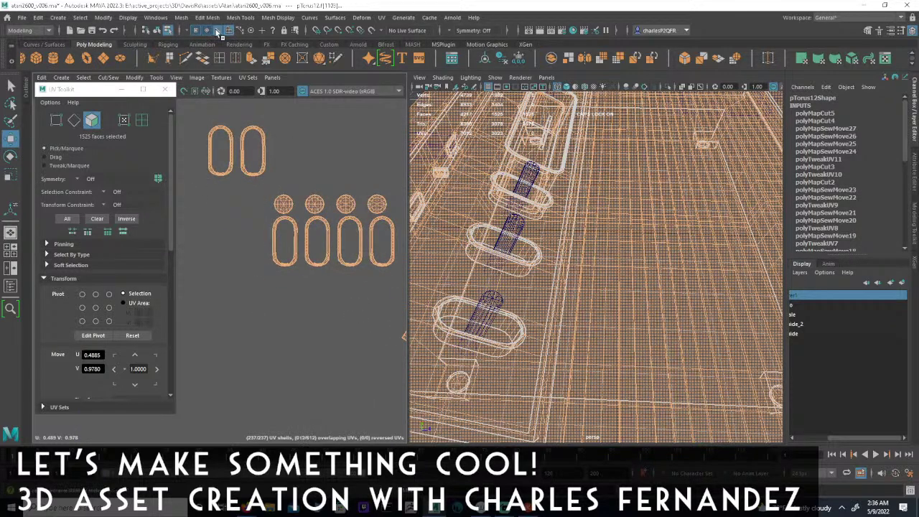
pyautogui.press('F10')
pyautogui.scroll(5, 284, 248)
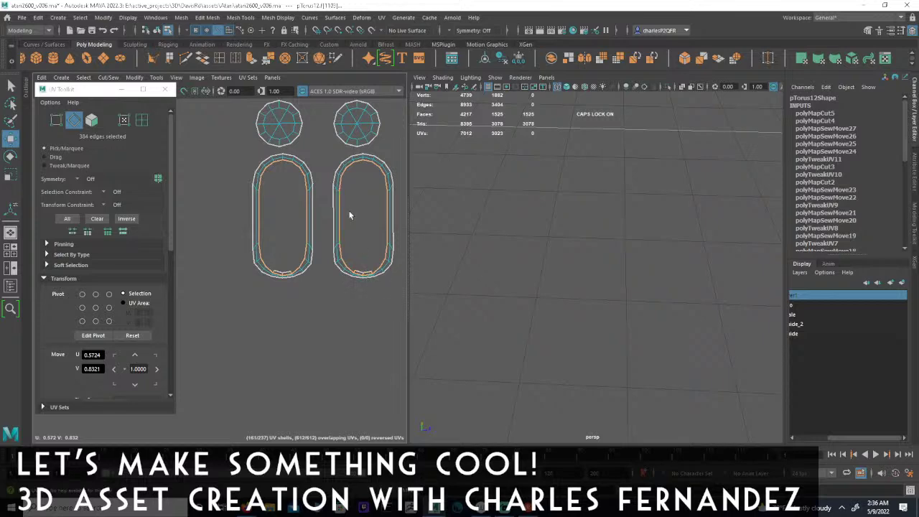
pyautogui.press('space')
pyautogui.scroll(-5, 478, 329)
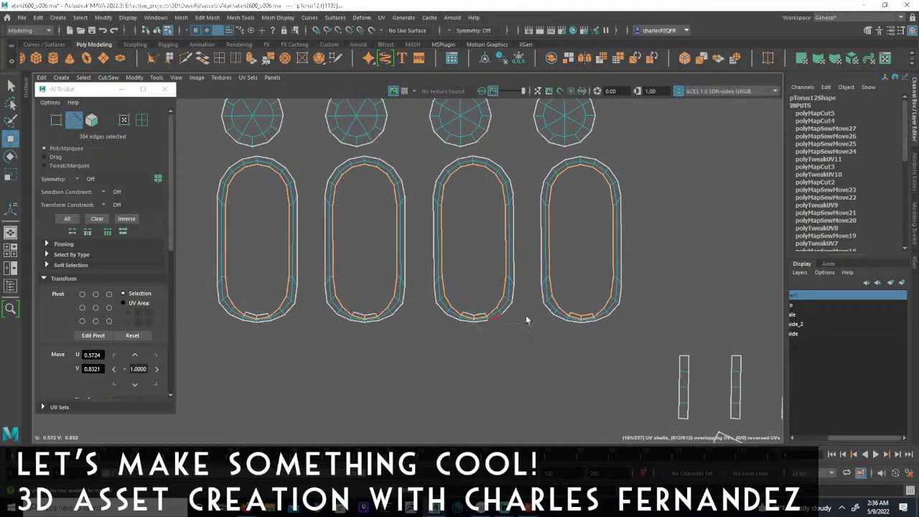
pyautogui.keyDown('alt'); pyautogui.moveTo(521, 228); pyautogui.dragTo(580, 297, button='middle'); pyautogui.keyUp('alt')
pyautogui.scroll(-3, 581, 298)
pyautogui.keyDown('alt'); pyautogui.moveTo(485, 225); pyautogui.dragTo(616, 271, button='middle'); pyautogui.keyUp('alt')
pyautogui.scroll(-2, 617, 272)
pyautogui.keyDown('alt'); pyautogui.moveTo(413, 225); pyautogui.dragTo(512, 283, button='middle'); pyautogui.keyUp('alt')
pyautogui.scroll(3, 680, 314)
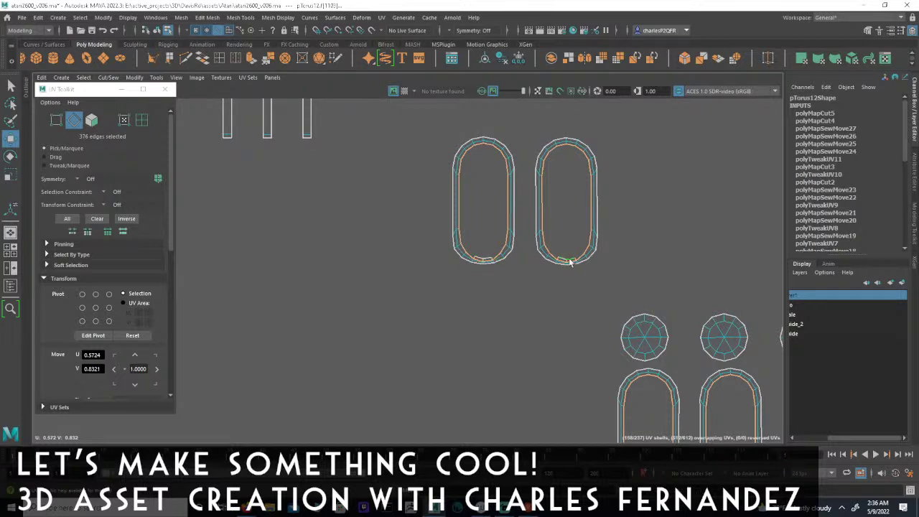
# - Try to move and sew the UVs along the selected inner border edges of the oval rings
pyautogui.keyDown('alt'); pyautogui.moveTo(556, 362); pyautogui.dragTo(613, 374, button='middle'); pyautogui.keyUp('alt')
pyautogui.scroll(-4, 613, 375)
pyautogui.keyDown('alt'); pyautogui.moveTo(482, 359); pyautogui.dragTo(453, 377, button='middle'); pyautogui.keyUp('alt')
pyautogui.scroll(-3, 455, 377)
pyautogui.scroll(-2, 518, 339)
pyautogui.keyDown('alt'); pyautogui.moveTo(560, 405); pyautogui.dragTo(435, 294, button='middle'); pyautogui.keyUp('alt')
pyautogui.scroll(2, 391, 260)
pyautogui.keyDown('alt'); pyautogui.moveTo(392, 259); pyautogui.dragTo(585, 270, button='right'); pyautogui.keyUp('alt')
pyautogui.keyDown('alt'); pyautogui.moveTo(332, 269); pyautogui.dragTo(466, 418, button='middle'); pyautogui.keyUp('alt')
pyautogui.keyDown('alt'); pyautogui.moveTo(372, 268); pyautogui.dragTo(440, 281, button='right'); pyautogui.keyUp('alt')
pyautogui.click(109, 79)
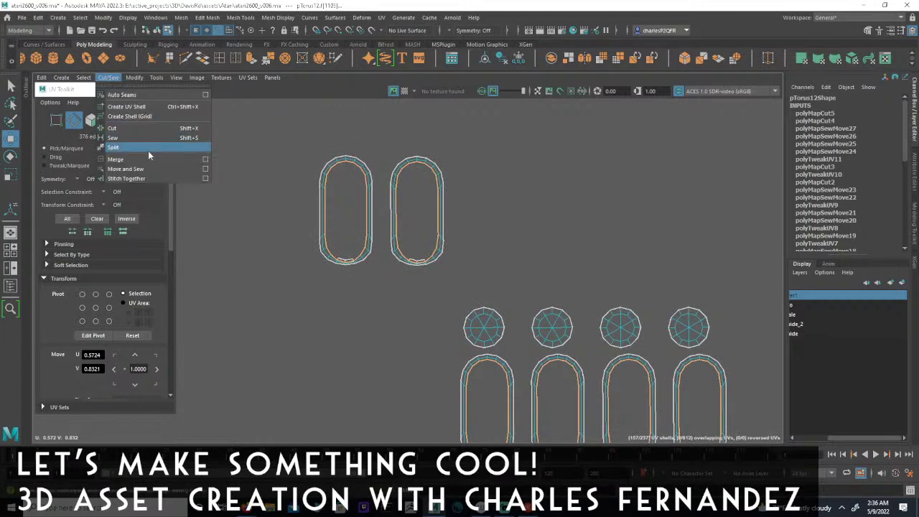
pyautogui.click(144, 168)
pyautogui.hotkey('ctrl', 'z')
# - Examine which edges of the slanted and upright strip shells match the oval rings' inner borders
pyautogui.keyDown('alt'); pyautogui.moveTo(488, 230); pyautogui.dragTo(287, 219, button='right'); pyautogui.keyUp('alt')
pyautogui.keyDown('alt'); pyautogui.moveTo(493, 268); pyautogui.dragTo(376, 158, button='middle'); pyautogui.keyUp('alt')
pyautogui.keyDown('alt'); pyautogui.moveTo(540, 262); pyautogui.dragTo(449, 248, button='middle'); pyautogui.keyUp('alt')
pyautogui.keyDown('alt'); pyautogui.moveTo(485, 248); pyautogui.dragTo(772, 276, button='right'); pyautogui.keyUp('alt')
pyautogui.keyDown('alt'); pyautogui.moveTo(384, 272); pyautogui.dragTo(397, 239, button='middle'); pyautogui.keyUp('alt')
pyautogui.keyDown('alt'); pyautogui.moveTo(393, 227); pyautogui.dragTo(297, 223, button='right'); pyautogui.keyUp('alt')
pyautogui.keyDown('alt'); pyautogui.moveTo(483, 247); pyautogui.dragTo(485, 247, button='middle'); pyautogui.keyUp('alt')
pyautogui.scroll(-1, 484, 247)
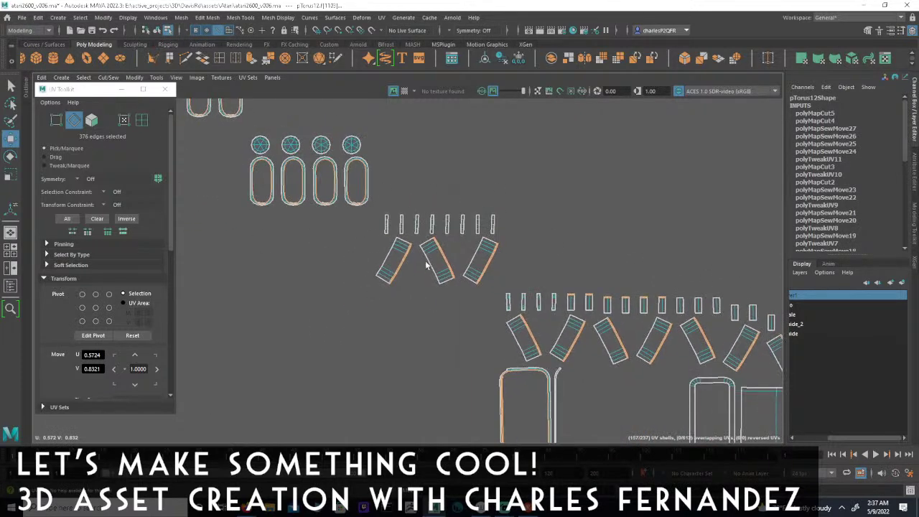
pyautogui.scroll(2, 403, 302)
pyautogui.scroll(2, 445, 352)
pyautogui.scroll(1, 552, 305)
pyautogui.scroll(1, 532, 294)
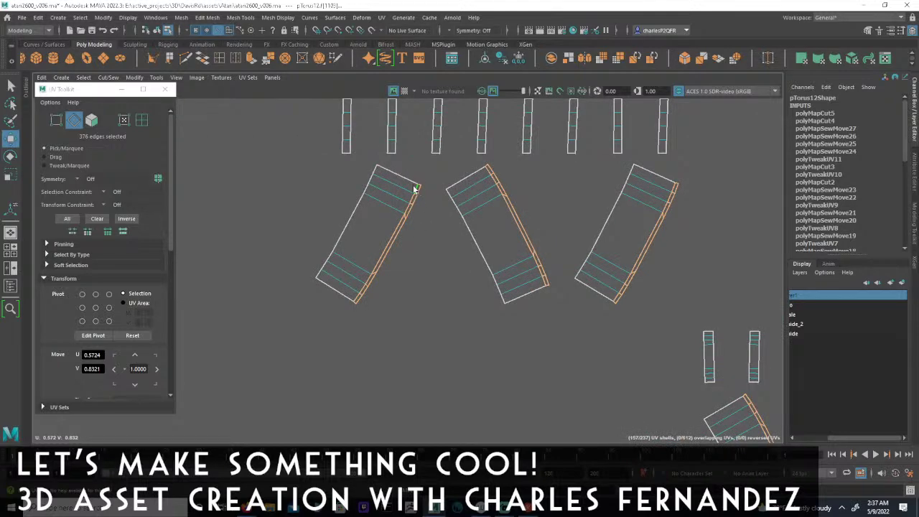
pyautogui.scroll(-3, 322, 252)
pyautogui.keyDown('alt'); pyautogui.moveTo(317, 191); pyautogui.dragTo(313, 300, button='middle'); pyautogui.keyUp('alt')
# - Reselect the inner border edges of all six oval rings and move and sew their matching rim pieces onto them
pyautogui.click(359, 372)
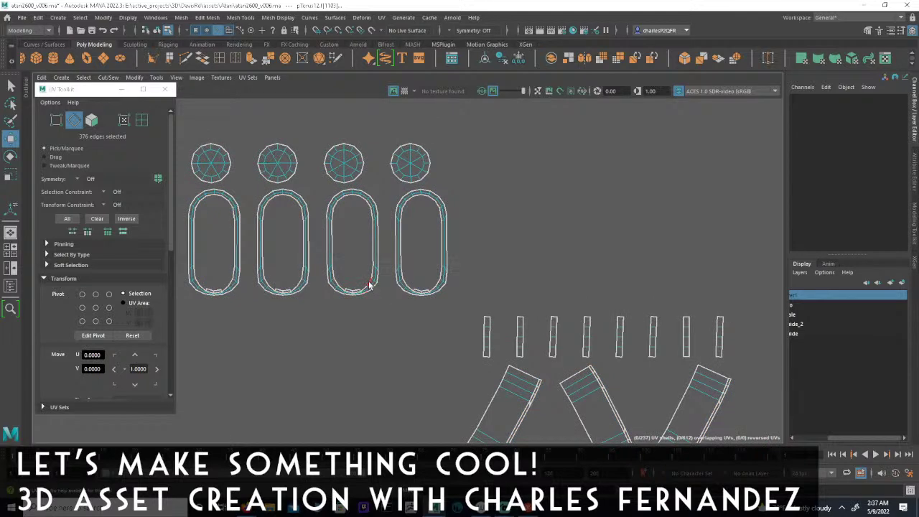
pyautogui.click(369, 285)
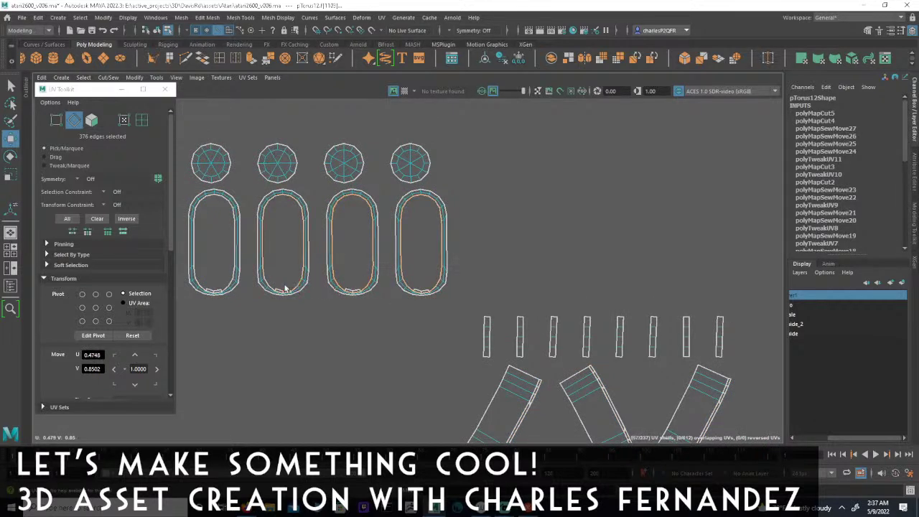
pyautogui.keyDown('shift'); pyautogui.doubleClick(230, 285); pyautogui.keyUp('shift')
pyautogui.keyDown('alt'); pyautogui.moveTo(305, 330); pyautogui.dragTo(517, 393, button='middle'); pyautogui.keyUp('alt')
pyautogui.scroll(-3, 361, 330)
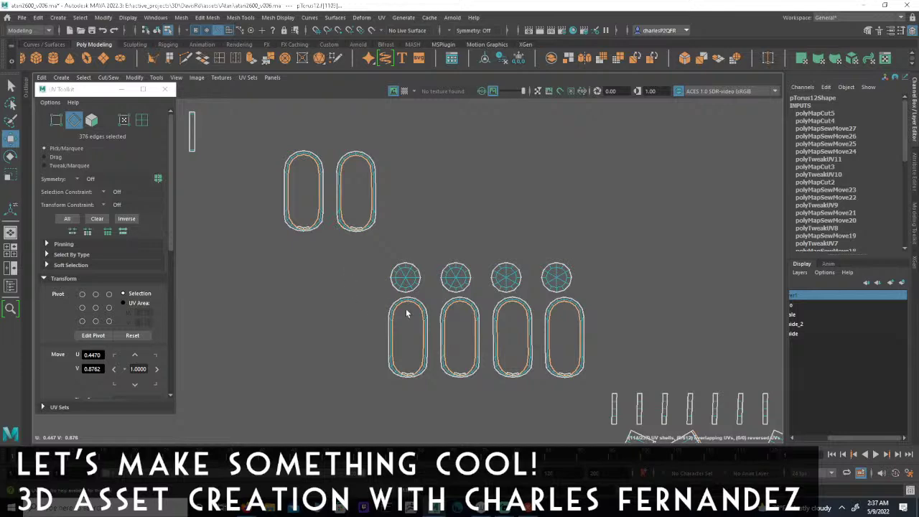
pyautogui.scroll(-3, 391, 312)
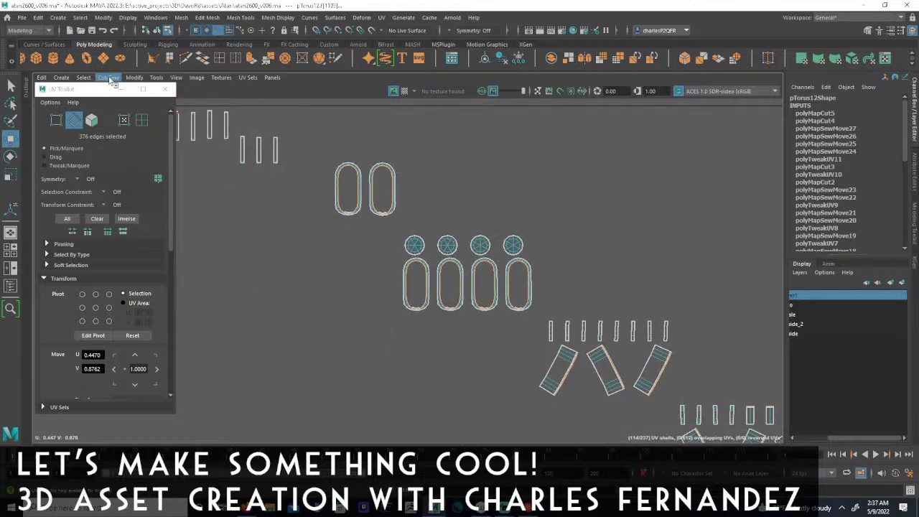
pyautogui.click(153, 78)
pyautogui.click(155, 168)
# - Select the edges of all six oval rings, leave out the other shells' edges, and move and sew the matching border pieces onto the rings
pyautogui.moveTo(307, 131); pyautogui.dragTo(421, 223)
pyautogui.moveTo(380, 353); pyautogui.dragTo(535, 263)
pyautogui.scroll(-3, 587, 368)
pyautogui.keyDown('alt'); pyautogui.moveTo(582, 368); pyautogui.dragTo(456, 284, button='middle'); pyautogui.keyUp('alt')
pyautogui.keyDown('shift'); pyautogui.moveTo(401, 323); pyautogui.dragTo(543, 278); pyautogui.keyUp('shift')
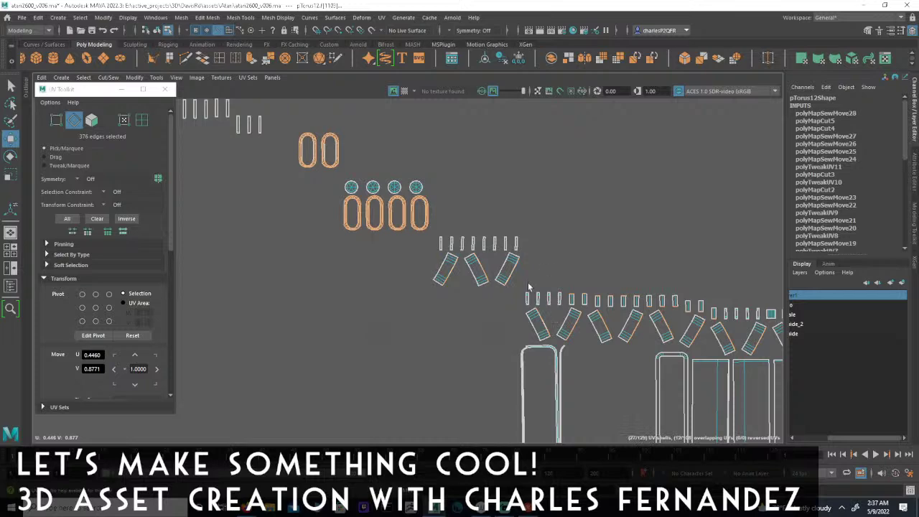
pyautogui.keyDown('ctrl'); pyautogui.moveTo(586, 311); pyautogui.dragTo(700, 361); pyautogui.keyUp('ctrl')
pyautogui.keyDown('alt'); pyautogui.moveTo(678, 332); pyautogui.dragTo(451, 306, button='middle'); pyautogui.keyUp('alt')
pyautogui.keyDown('ctrl'); pyautogui.moveTo(392, 212); pyautogui.dragTo(675, 351); pyautogui.keyUp('ctrl')
pyautogui.keyDown('alt'); pyautogui.moveTo(201, 260); pyautogui.dragTo(539, 351, button='middle'); pyautogui.keyUp('alt')
pyautogui.scroll(-1, 434, 300)
pyautogui.scroll(1, 434, 299)
pyautogui.click(114, 78)
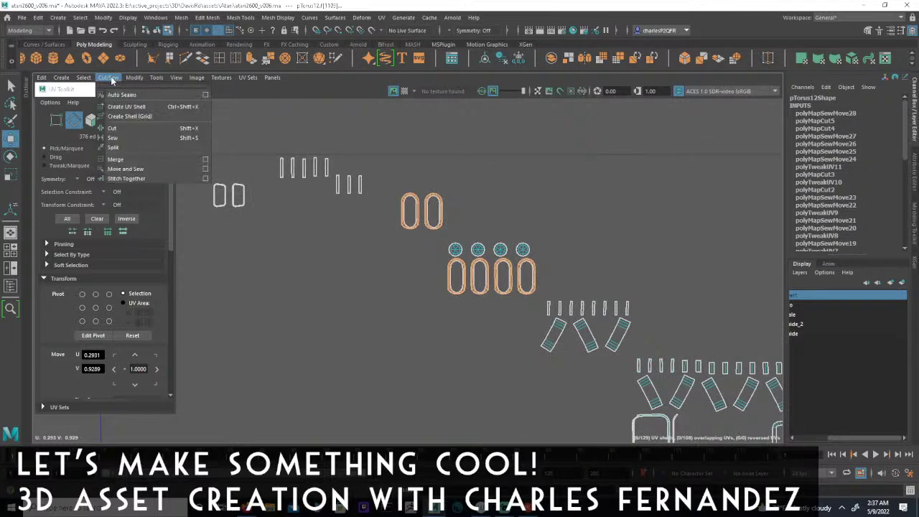
pyautogui.click(131, 174)
pyautogui.scroll(3, 388, 240)
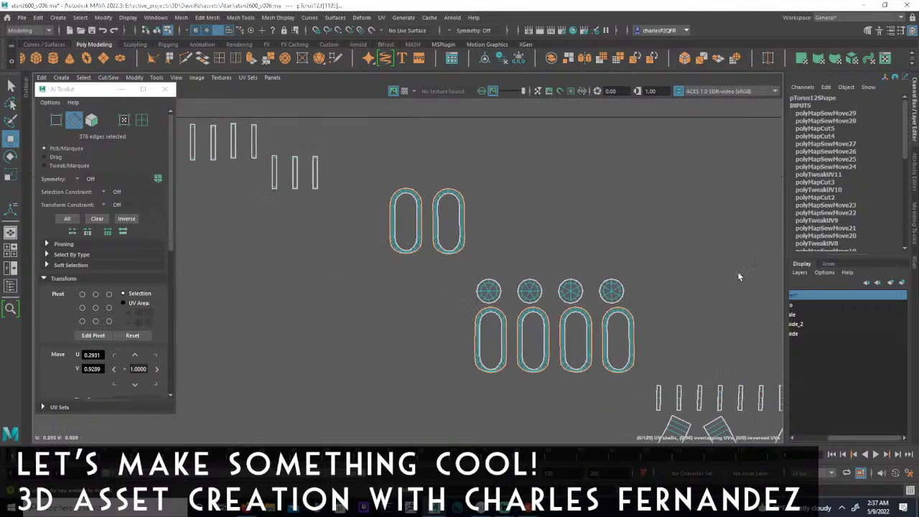
pyautogui.click(228, 31)
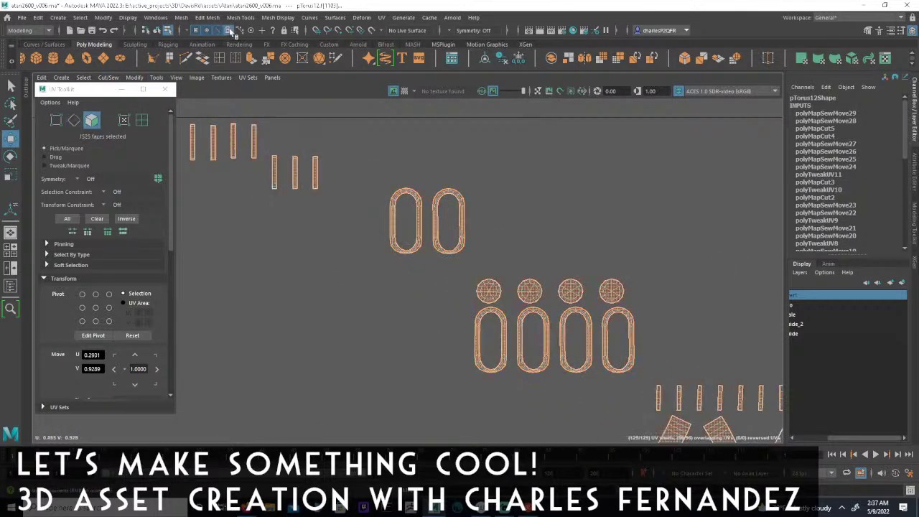
pyautogui.keyDown('alt'); pyautogui.moveTo(550, 227); pyautogui.dragTo(579, 227, button='middle'); pyautogui.keyUp('alt')
pyautogui.keyDown('alt'); pyautogui.moveTo(579, 227); pyautogui.dragTo(287, 230, button='right'); pyautogui.keyUp('alt')
pyautogui.keyDown('alt'); pyautogui.moveTo(615, 281); pyautogui.dragTo(479, 206, button='middle'); pyautogui.keyUp('alt')
pyautogui.keyDown('alt'); pyautogui.moveTo(478, 206); pyautogui.dragTo(243, 201, button='right'); pyautogui.keyUp('alt')
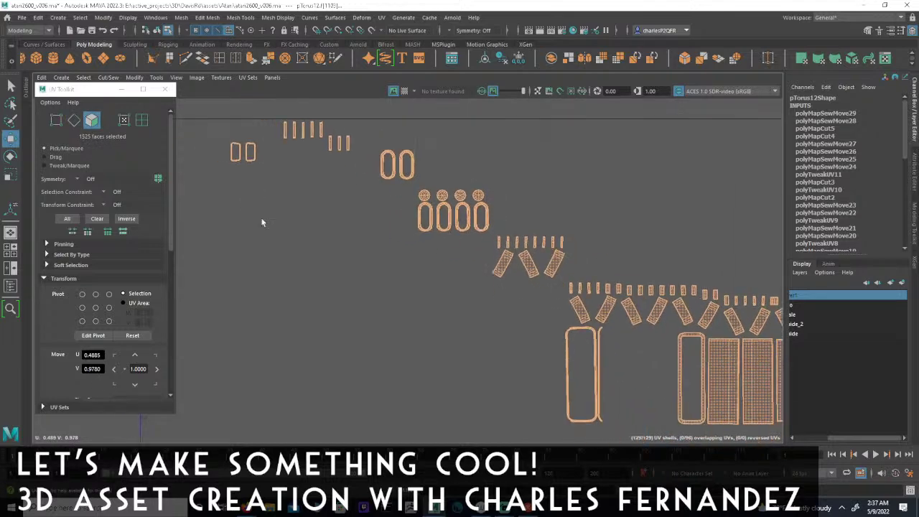
pyautogui.keyDown('alt'); pyautogui.moveTo(514, 259); pyautogui.dragTo(413, 212, button='middle'); pyautogui.keyUp('alt')
pyautogui.scroll(5, 542, 339)
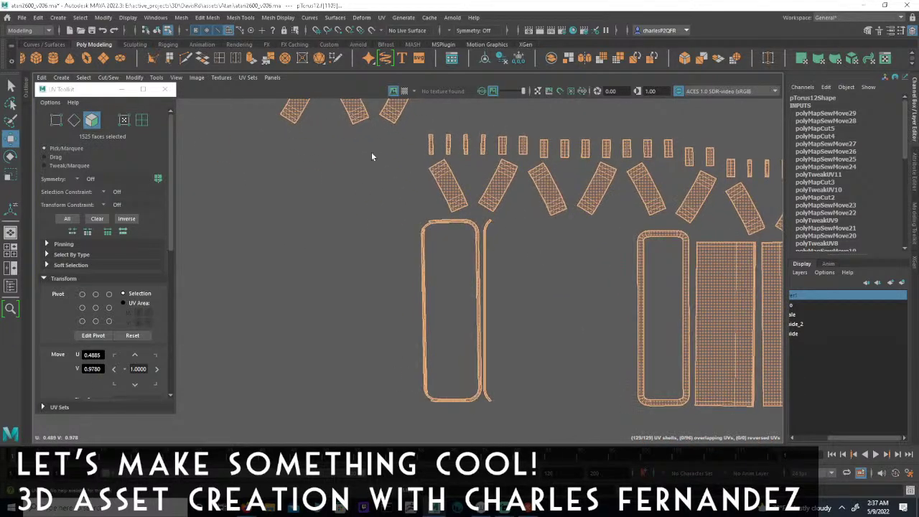
# - Select the border edges of the large incomplete rounded frame shell and its loose strip, and move and sew the matching pieces together
pyautogui.click(218, 31)
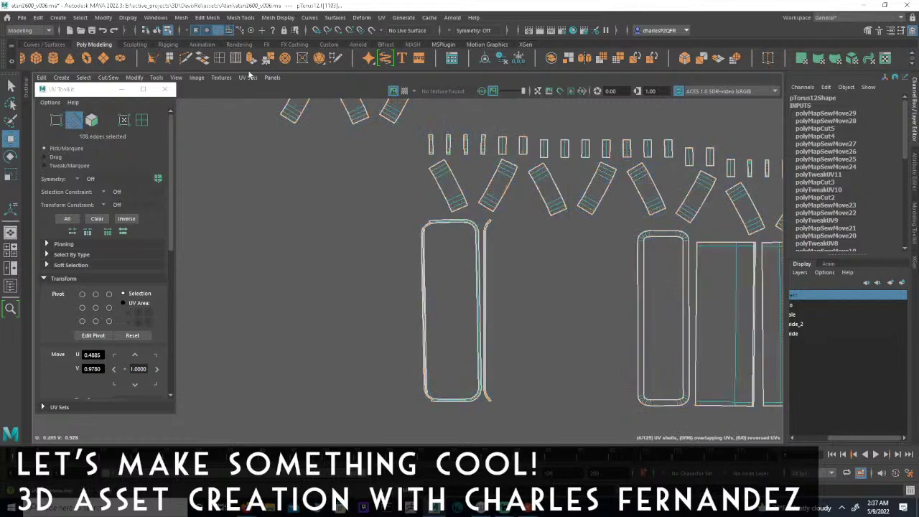
pyautogui.click(442, 220)
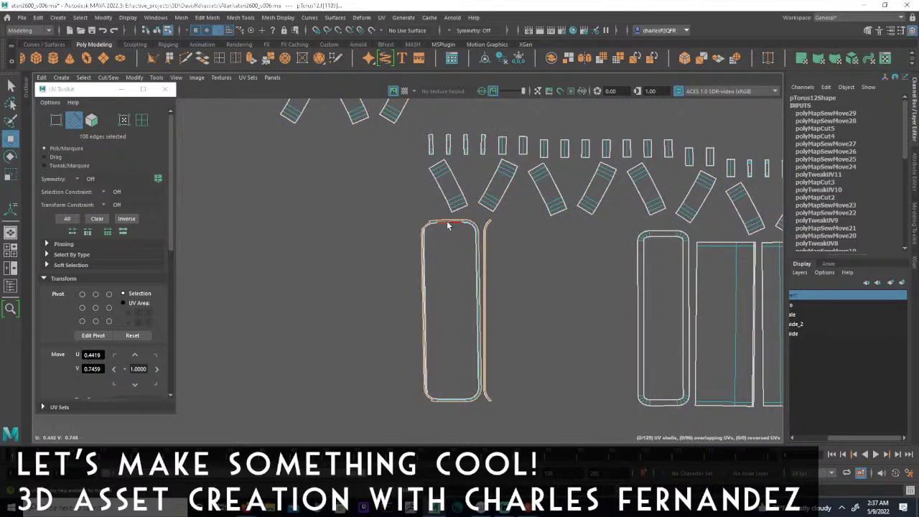
pyautogui.doubleClick(447, 225)
pyautogui.keyDown('alt'); pyautogui.moveTo(420, 265); pyautogui.dragTo(418, 334, button='middle'); pyautogui.keyUp('alt')
pyautogui.keyDown('alt'); pyautogui.moveTo(418, 334); pyautogui.dragTo(671, 326, button='right'); pyautogui.keyUp('alt')
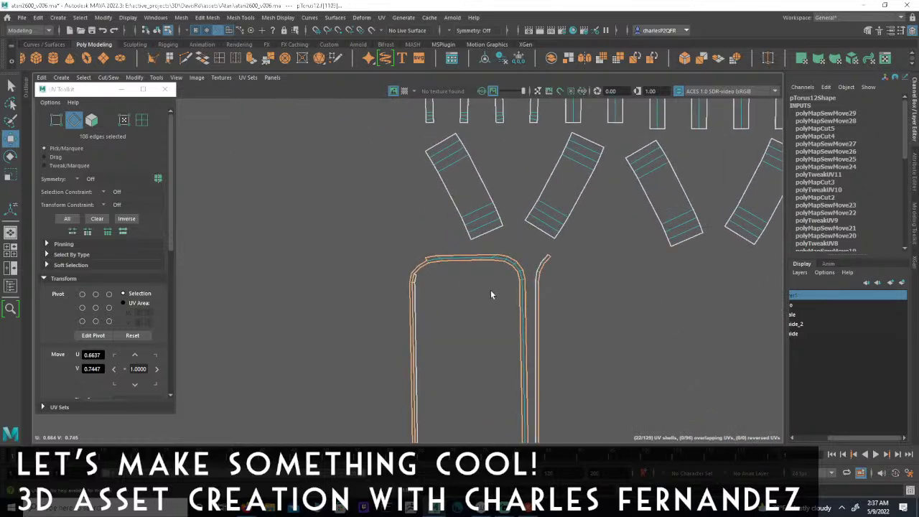
pyautogui.keyDown('alt'); pyautogui.moveTo(518, 278); pyautogui.dragTo(505, 328, button='middle'); pyautogui.keyUp('alt')
pyautogui.keyDown('alt'); pyautogui.moveTo(505, 329); pyautogui.dragTo(276, 292, button='right'); pyautogui.keyUp('alt')
pyautogui.keyDown('alt'); pyautogui.moveTo(636, 290); pyautogui.dragTo(470, 309, button='right'); pyautogui.keyUp('alt')
pyautogui.keyDown('alt'); pyautogui.moveTo(733, 344); pyautogui.dragTo(435, 236, button='middle'); pyautogui.keyUp('alt')
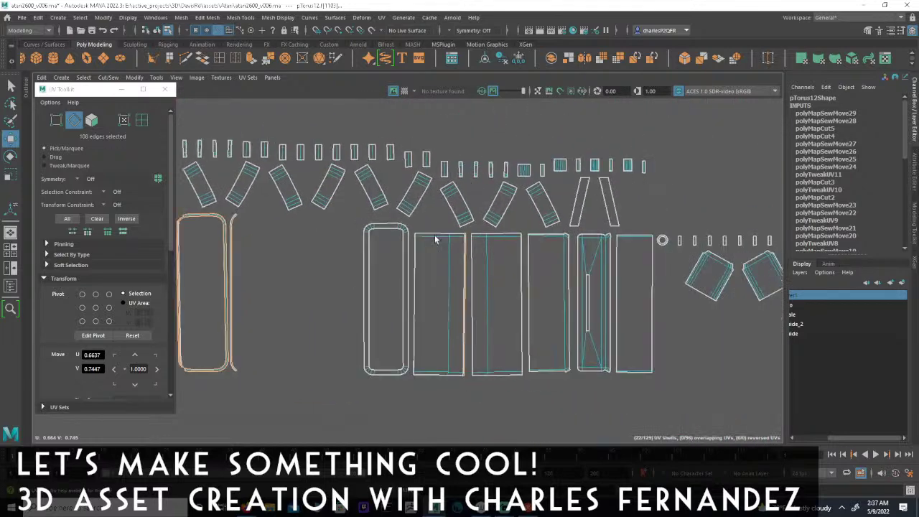
pyautogui.keyDown('alt'); pyautogui.moveTo(399, 274); pyautogui.dragTo(324, 287, button='middle'); pyautogui.keyUp('alt')
pyautogui.keyDown('alt'); pyautogui.moveTo(324, 287); pyautogui.dragTo(487, 297, button='right'); pyautogui.keyUp('alt')
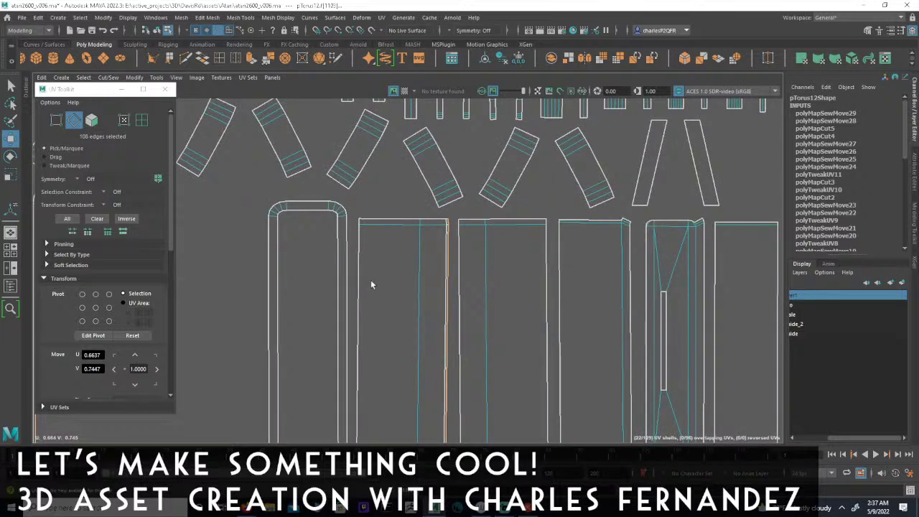
pyautogui.keyDown('alt'); pyautogui.moveTo(371, 285); pyautogui.dragTo(513, 285, button='middle'); pyautogui.keyUp('alt')
pyautogui.keyDown('alt'); pyautogui.moveTo(513, 284); pyautogui.dragTo(369, 274, button='right'); pyautogui.keyUp('alt')
pyautogui.keyDown('alt'); pyautogui.moveTo(444, 290); pyautogui.dragTo(525, 285, button='middle'); pyautogui.keyUp('alt')
pyautogui.keyDown('alt'); pyautogui.moveTo(525, 285); pyautogui.dragTo(461, 240, button='right'); pyautogui.keyUp('alt')
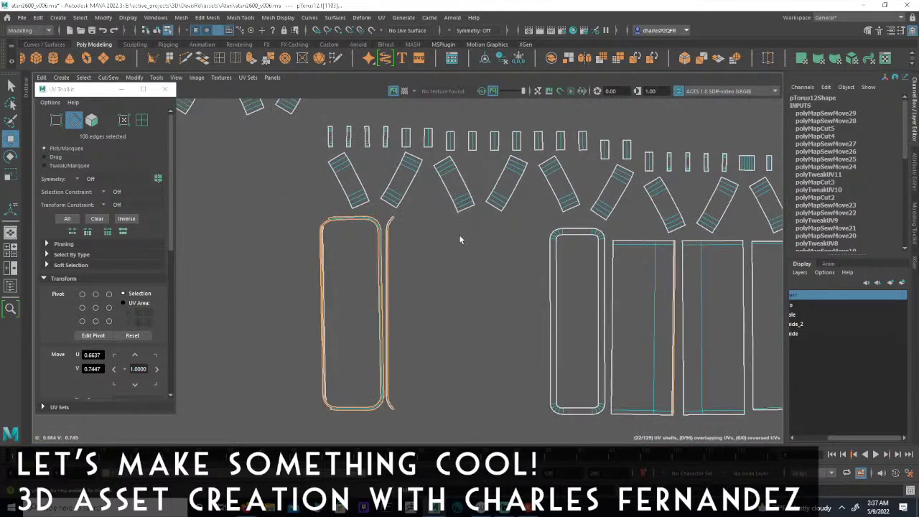
pyautogui.click(102, 81)
pyautogui.click(126, 174)
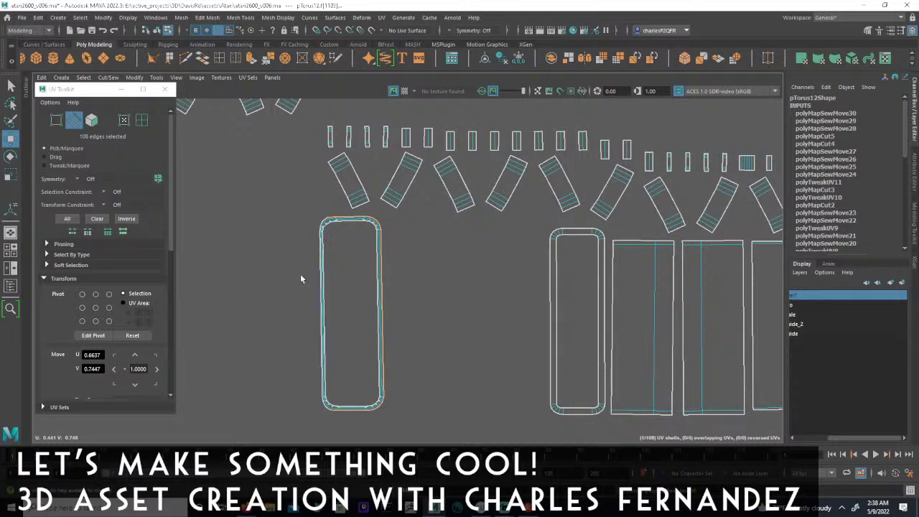
# - Select the large rounded frame's edges, leave out those on the neighbouring rectangular panels, and move and sew the frame's remaining seams
pyautogui.scroll(2, 300, 281)
pyautogui.moveTo(348, 239); pyautogui.dragTo(457, 454)
pyautogui.scroll(-2, 582, 342)
pyautogui.keyDown('alt'); pyautogui.moveTo(564, 313); pyautogui.dragTo(596, 315, button='right'); pyautogui.keyUp('alt')
pyautogui.keyDown('alt'); pyautogui.moveTo(596, 315); pyautogui.dragTo(487, 293, button='middle'); pyautogui.keyUp('alt')
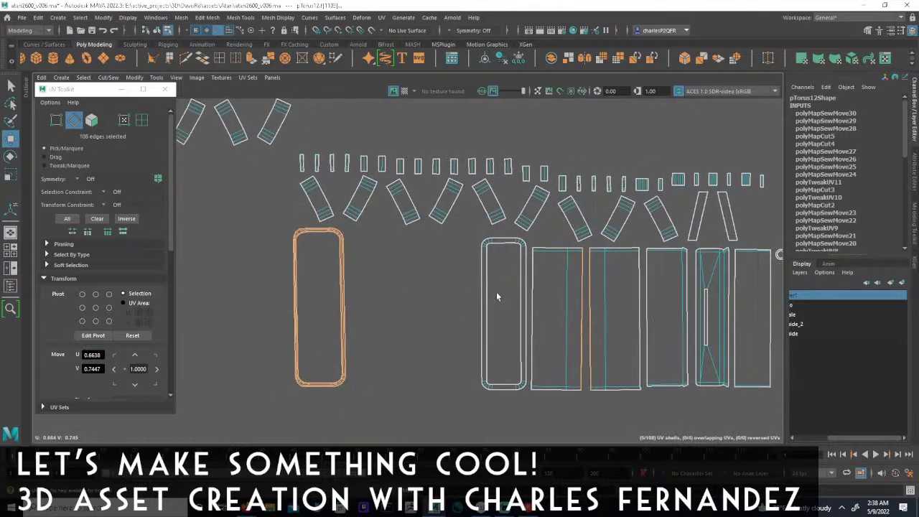
pyautogui.keyDown('ctrl'); pyautogui.moveTo(546, 414); pyautogui.dragTo(631, 212); pyautogui.keyUp('ctrl')
pyautogui.keyDown('alt'); pyautogui.moveTo(694, 289); pyautogui.dragTo(473, 280, button='middle'); pyautogui.keyUp('alt')
pyautogui.keyDown('alt'); pyautogui.moveTo(473, 280); pyautogui.dragTo(375, 263, button='right'); pyautogui.keyUp('alt')
pyautogui.keyDown('alt'); pyautogui.moveTo(564, 280); pyautogui.dragTo(691, 275, button='middle'); pyautogui.keyUp('alt')
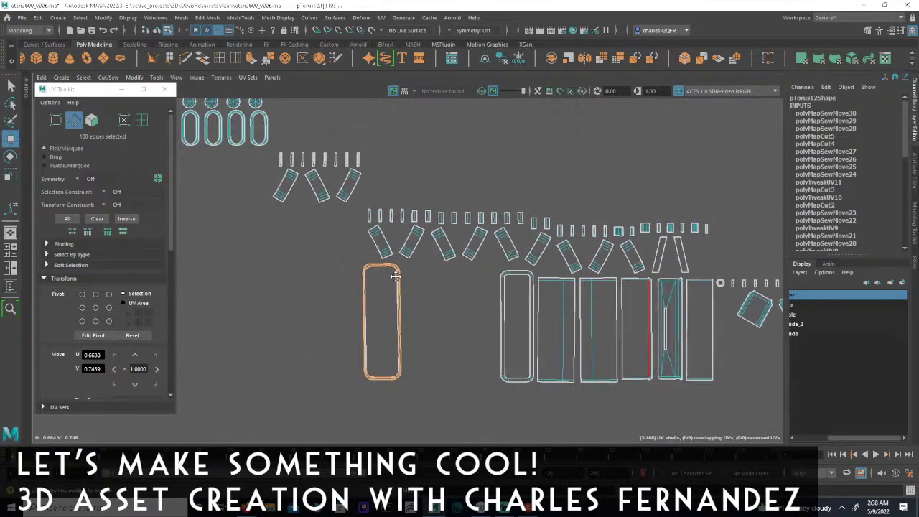
pyautogui.keyDown('alt'); pyautogui.moveTo(392, 273); pyautogui.dragTo(562, 281, button='right'); pyautogui.keyUp('alt')
pyautogui.keyDown('alt'); pyautogui.moveTo(570, 328); pyautogui.dragTo(481, 298, button='middle'); pyautogui.keyUp('alt')
pyautogui.keyDown('alt'); pyautogui.moveTo(482, 297); pyautogui.dragTo(547, 301, button='right'); pyautogui.keyUp('alt')
pyautogui.keyDown('alt'); pyautogui.moveTo(606, 299); pyautogui.dragTo(528, 299, button='right'); pyautogui.keyUp('alt')
pyautogui.keyDown('alt'); pyautogui.moveTo(711, 303); pyautogui.dragTo(432, 300, button='middle'); pyautogui.keyUp('alt')
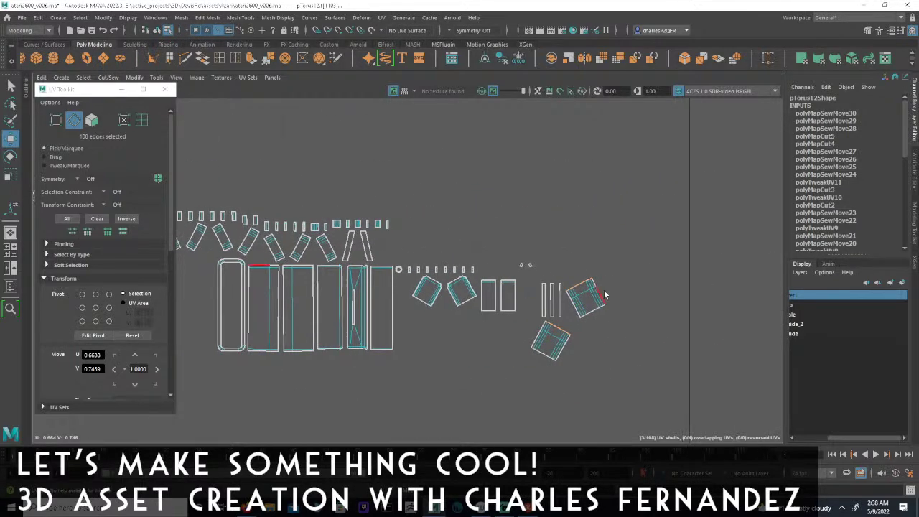
pyautogui.keyDown('alt'); pyautogui.moveTo(273, 286); pyautogui.dragTo(541, 289, button='middle'); pyautogui.keyUp('alt')
pyautogui.keyDown('alt'); pyautogui.moveTo(269, 284); pyautogui.dragTo(600, 293, button='right'); pyautogui.keyUp('alt')
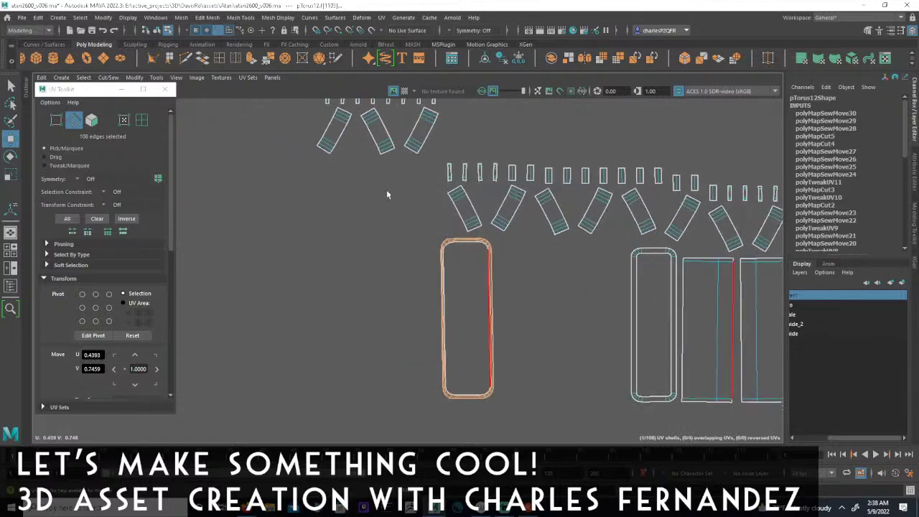
pyautogui.click(109, 78)
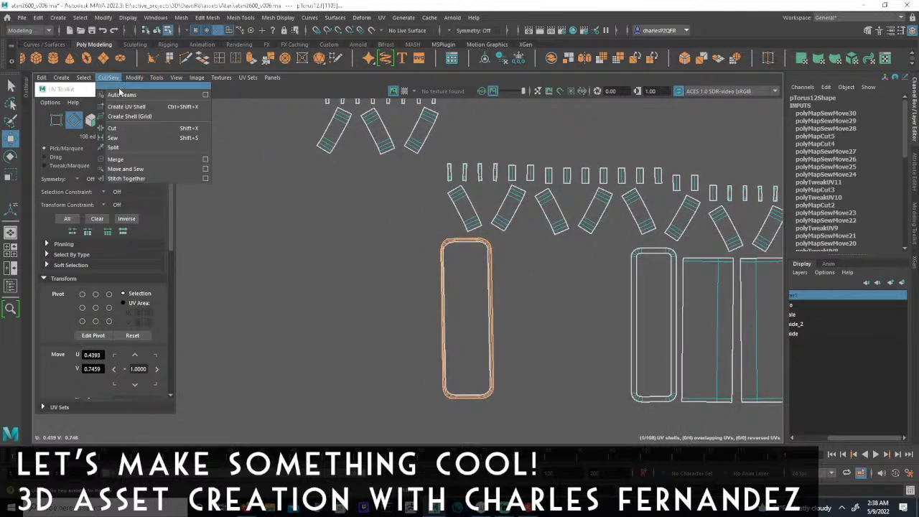
pyautogui.click(125, 165)
# - Switch to face selection, select the four lower oval ring shells and the large rounded frame shell, and unfold their UVs
pyautogui.keyDown('alt'); pyautogui.moveTo(397, 310); pyautogui.dragTo(519, 273, button='right'); pyautogui.keyUp('alt')
pyautogui.keyDown('alt'); pyautogui.moveTo(519, 273); pyautogui.dragTo(513, 303, button='middle'); pyautogui.keyUp('alt')
pyautogui.keyDown('alt'); pyautogui.moveTo(512, 304); pyautogui.dragTo(445, 281, button='right'); pyautogui.keyUp('alt')
pyautogui.keyDown('alt'); pyautogui.moveTo(446, 280); pyautogui.dragTo(461, 336, button='middle'); pyautogui.keyUp('alt')
pyautogui.keyDown('alt'); pyautogui.moveTo(261, 143); pyautogui.dragTo(316, 264, button='middle'); pyautogui.keyUp('alt')
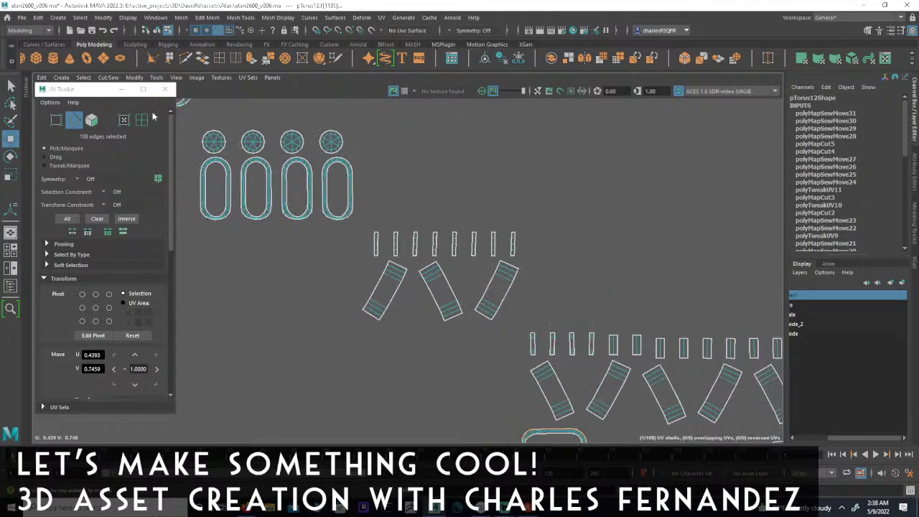
pyautogui.click(229, 31)
pyautogui.scroll(-2, 365, 242)
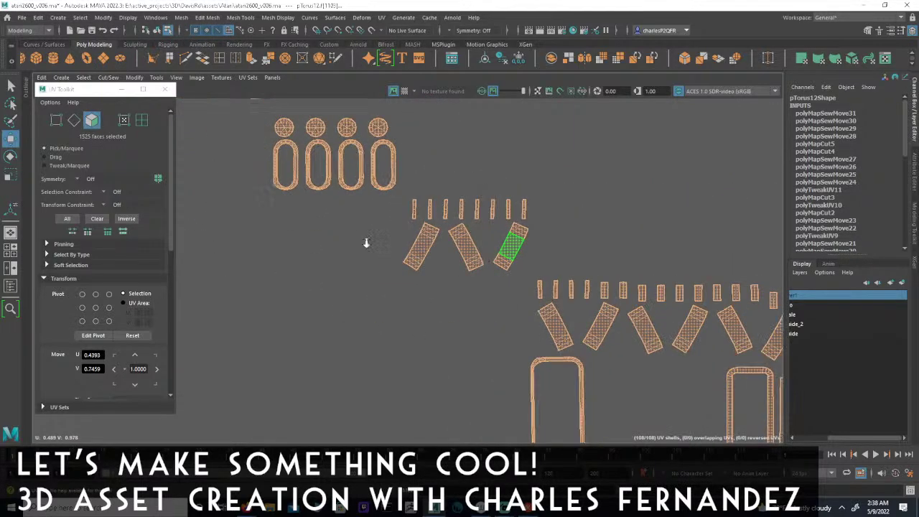
pyautogui.click(378, 150)
pyautogui.keyDown('shift'); pyautogui.click(361, 151); pyautogui.keyUp('shift')
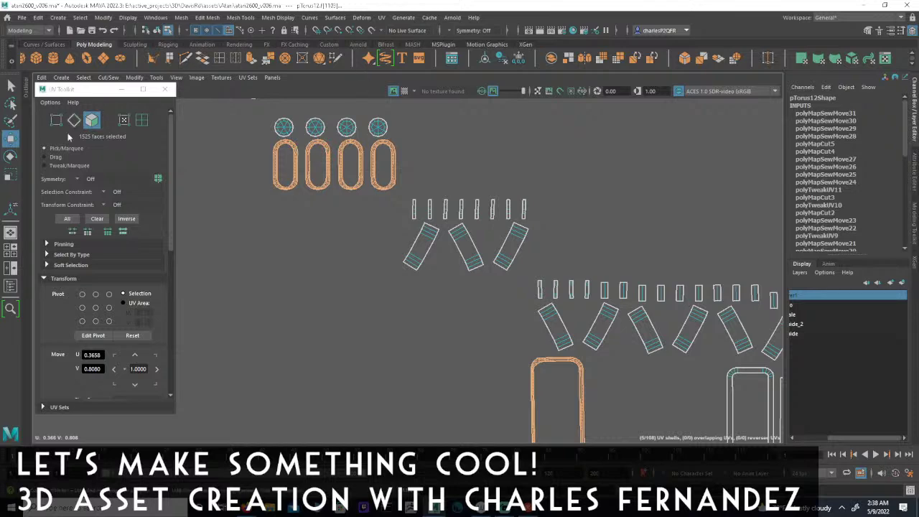
pyautogui.scroll(-4, 90, 269)
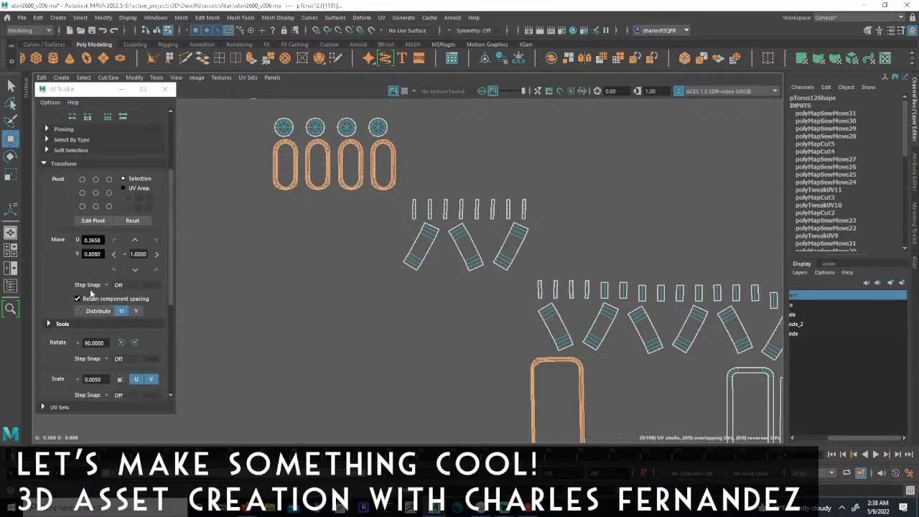
pyautogui.scroll(-6, 89, 284)
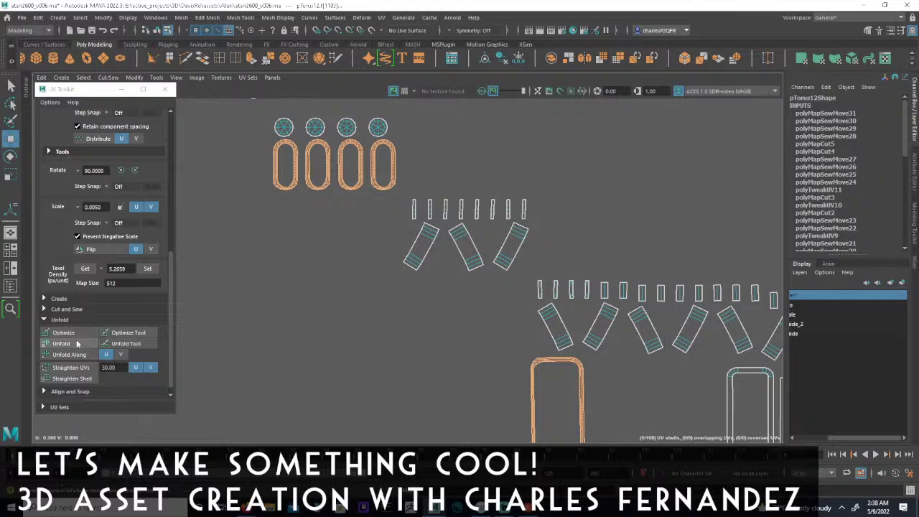
pyautogui.click(77, 344)
pyautogui.keyDown('alt'); pyautogui.moveTo(438, 395); pyautogui.dragTo(464, 351, button='middle'); pyautogui.keyUp('alt')
pyautogui.keyDown('alt'); pyautogui.moveTo(464, 351); pyautogui.dragTo(426, 332, button='right'); pyautogui.keyUp('alt')
pyautogui.keyDown('alt'); pyautogui.moveTo(426, 332); pyautogui.dragTo(270, 289, button='middle'); pyautogui.keyUp('alt')
pyautogui.keyDown('alt'); pyautogui.moveTo(398, 326); pyautogui.dragTo(492, 311, button='right'); pyautogui.keyUp('alt')
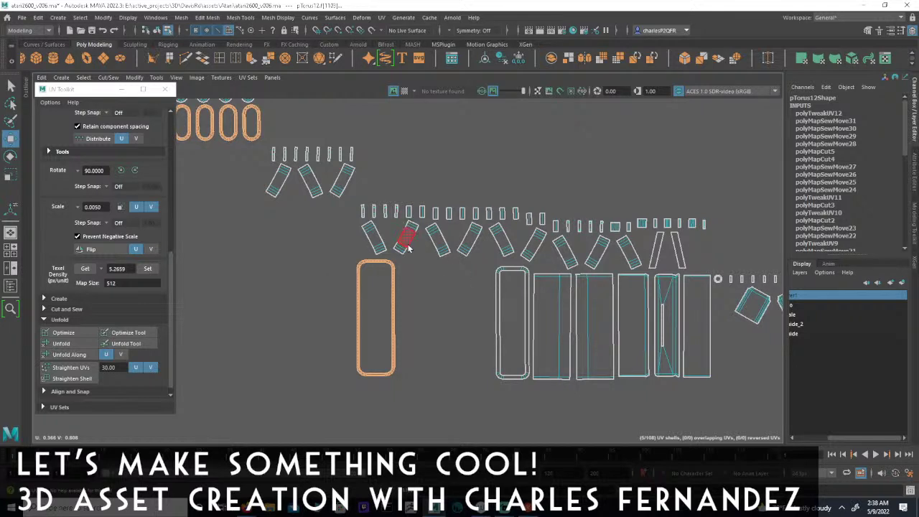
# - Return to edge selection with the perspective view shown, and select the seam edges at the ends of the oval switch slots' inner walls
pyautogui.click(224, 32)
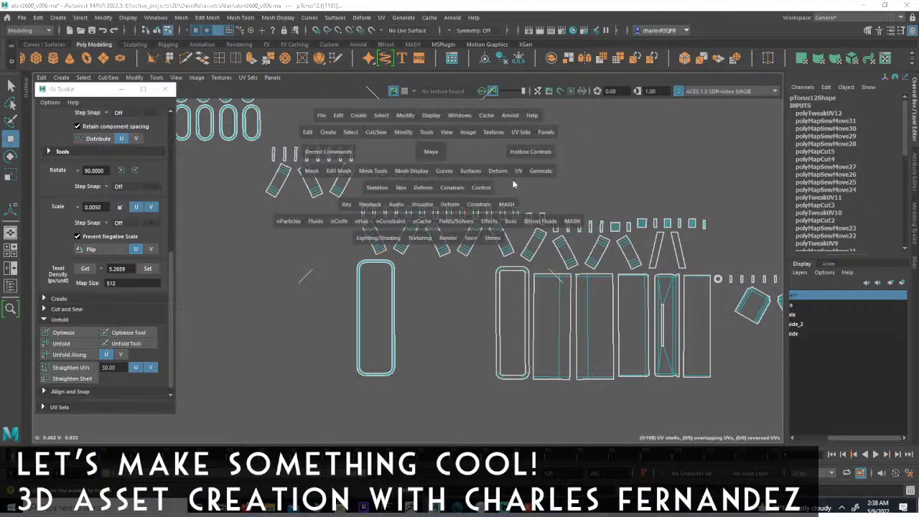
pyautogui.press('space')
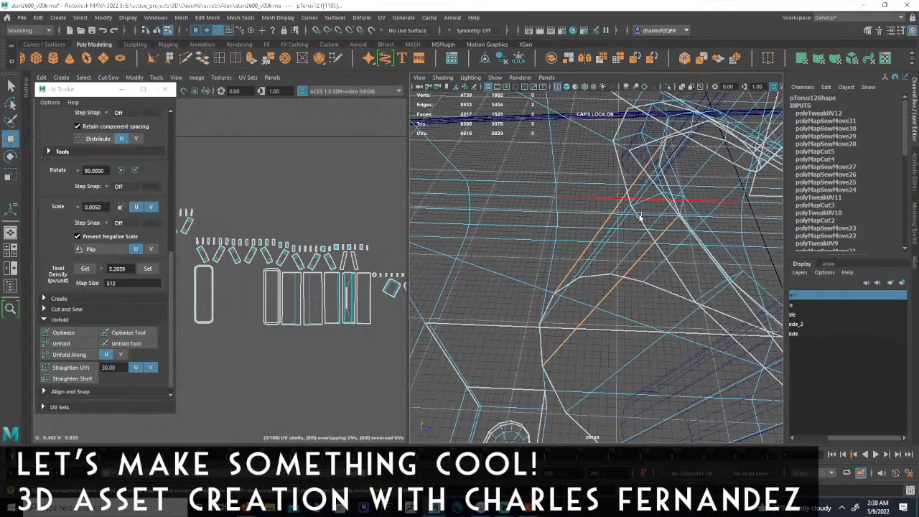
pyautogui.keyDown('alt'); pyautogui.moveTo(639, 216); pyautogui.dragTo(574, 191, button='right'); pyautogui.keyUp('alt')
pyautogui.keyDown('alt'); pyautogui.moveTo(575, 191); pyautogui.dragTo(658, 336); pyautogui.keyUp('alt')
pyautogui.keyDown('alt'); pyautogui.moveTo(692, 273); pyautogui.dragTo(635, 235); pyautogui.keyUp('alt')
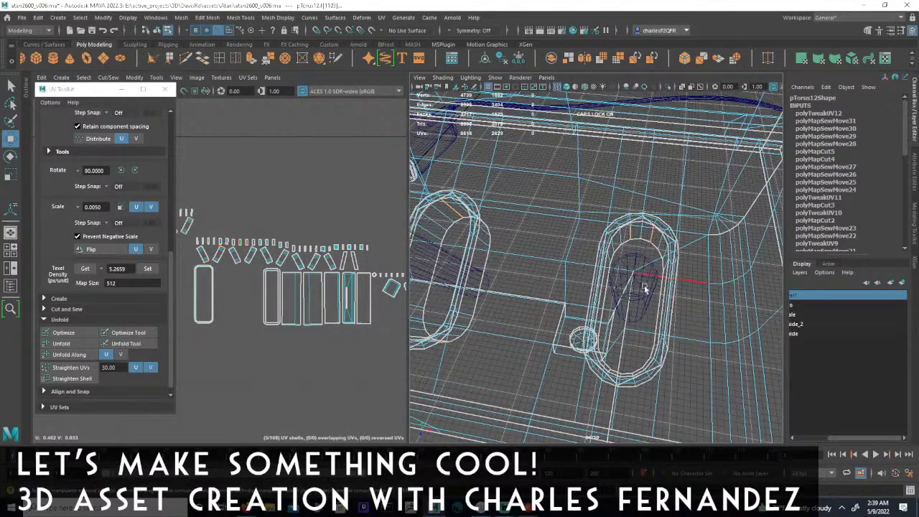
pyautogui.keyDown('alt'); pyautogui.moveTo(644, 289); pyautogui.dragTo(653, 316); pyautogui.keyUp('alt')
# - Add the large recess's corner seam edges and the remaining slots' wall edges to the selection, and move and sew them all
pyautogui.keyDown('alt'); pyautogui.moveTo(577, 338); pyautogui.dragTo(572, 249); pyautogui.keyUp('alt')
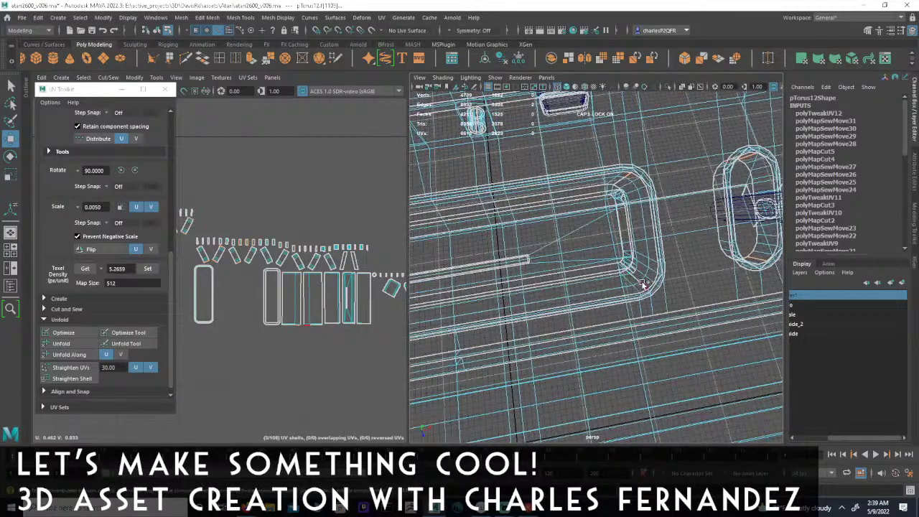
pyautogui.keyDown('alt'); pyautogui.moveTo(638, 217); pyautogui.dragTo(632, 203); pyautogui.keyUp('alt')
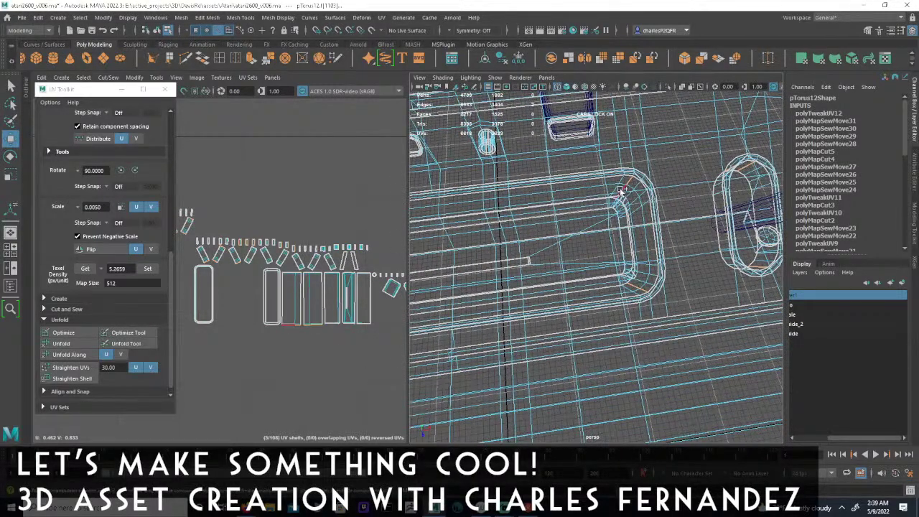
pyautogui.keyDown('alt'); pyautogui.moveTo(593, 238); pyautogui.dragTo(583, 252); pyautogui.keyUp('alt')
pyautogui.keyDown('alt'); pyautogui.moveTo(580, 246); pyautogui.dragTo(629, 267, button='right'); pyautogui.keyUp('alt')
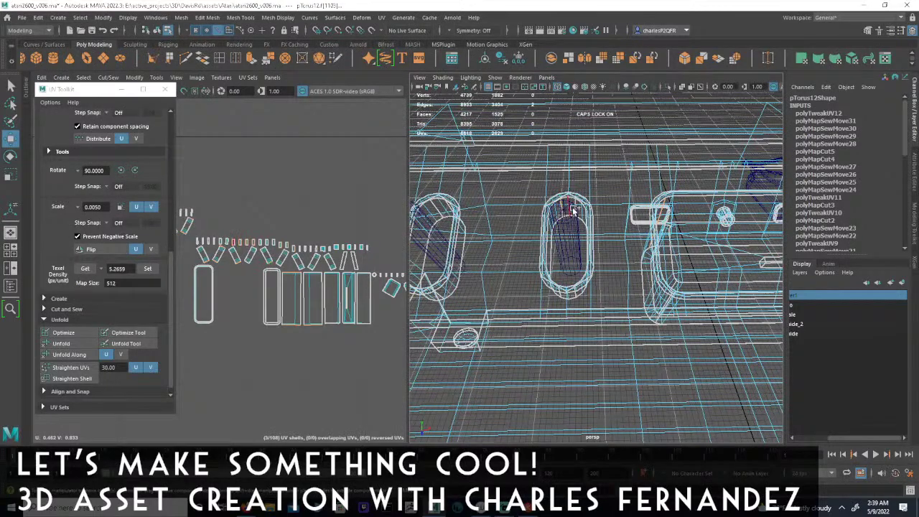
pyautogui.keyDown('alt'); pyautogui.moveTo(574, 209); pyautogui.dragTo(616, 208); pyautogui.keyUp('alt')
pyautogui.keyDown('alt'); pyautogui.moveTo(655, 243); pyautogui.dragTo(634, 296); pyautogui.keyUp('alt')
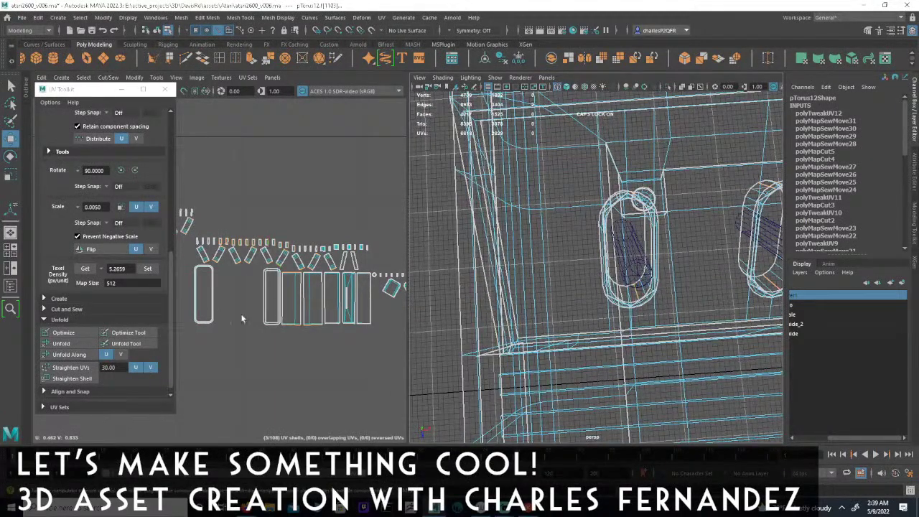
pyautogui.click(108, 78)
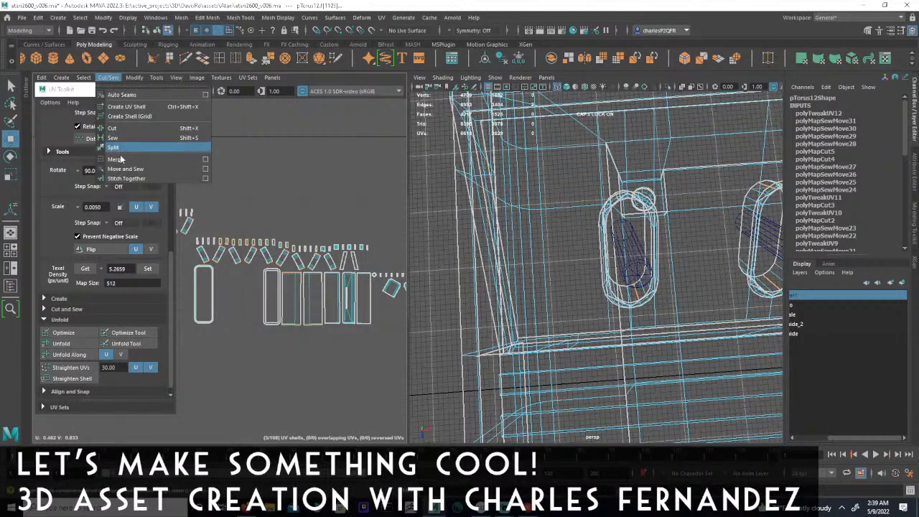
pyautogui.click(119, 168)
# - Examine how the newly sewn wall strips lie among the other shells across the UV layout
pyautogui.scroll(5, 318, 212)
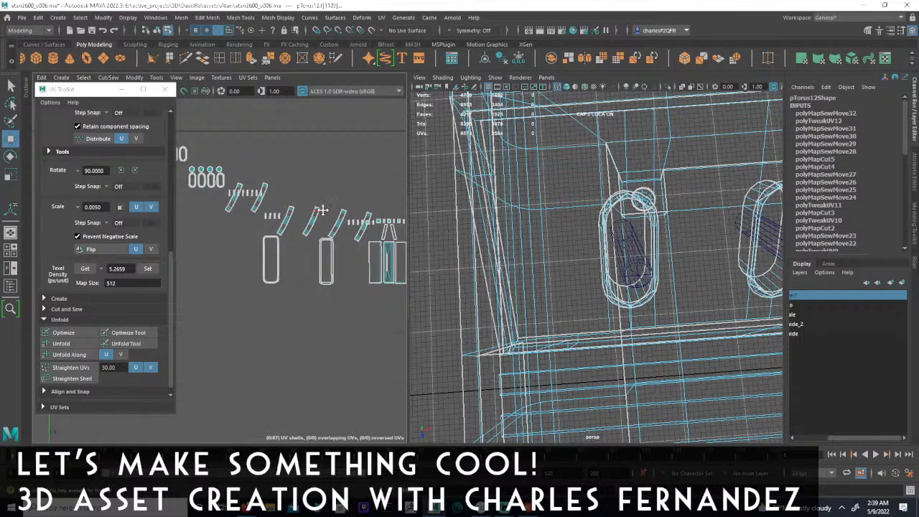
pyautogui.keyDown('alt'); pyautogui.moveTo(318, 212); pyautogui.dragTo(307, 198, button='middle'); pyautogui.keyUp('alt')
pyautogui.keyDown('alt'); pyautogui.moveTo(308, 198); pyautogui.dragTo(205, 207, button='right'); pyautogui.keyUp('alt')
pyautogui.keyDown('alt'); pyautogui.moveTo(296, 221); pyautogui.dragTo(248, 209, button='middle'); pyautogui.keyUp('alt')
pyautogui.keyDown('alt'); pyautogui.moveTo(249, 208); pyautogui.dragTo(438, 212, button='right'); pyautogui.keyUp('alt')
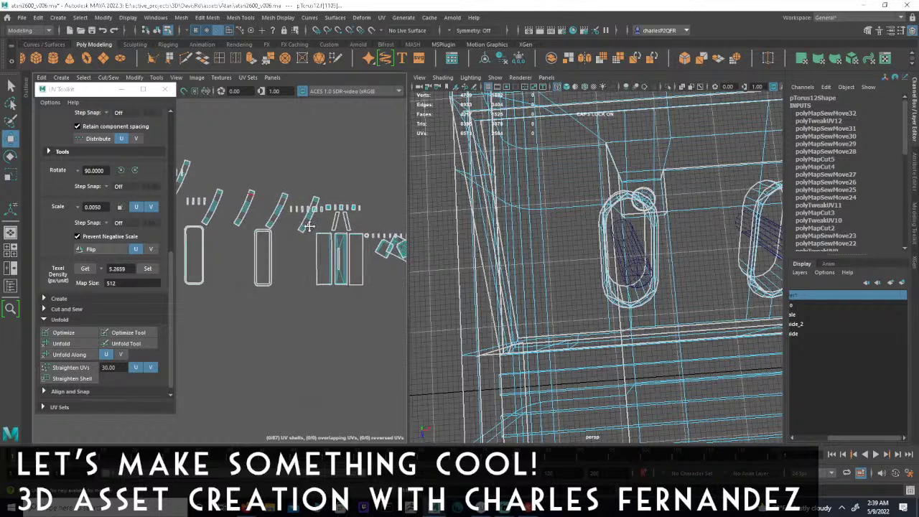
pyautogui.keyDown('alt'); pyautogui.moveTo(323, 232); pyautogui.dragTo(251, 229, button='middle'); pyautogui.keyUp('alt')
pyautogui.keyDown('alt'); pyautogui.moveTo(252, 228); pyautogui.dragTo(375, 219, button='right'); pyautogui.keyUp('alt')
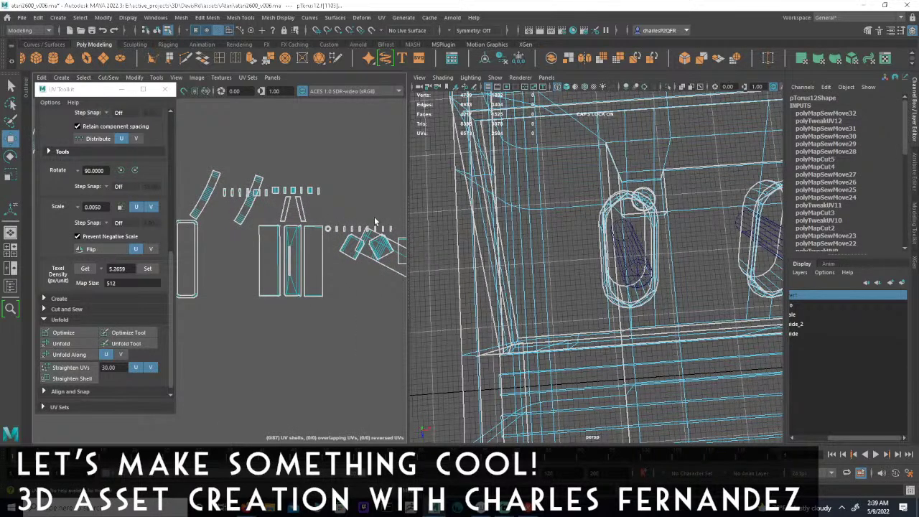
# - Examine the recess's long side pieces and the surrounding small shells in the UV layout for seams that still need changing
pyautogui.scroll(-4, 349, 324)
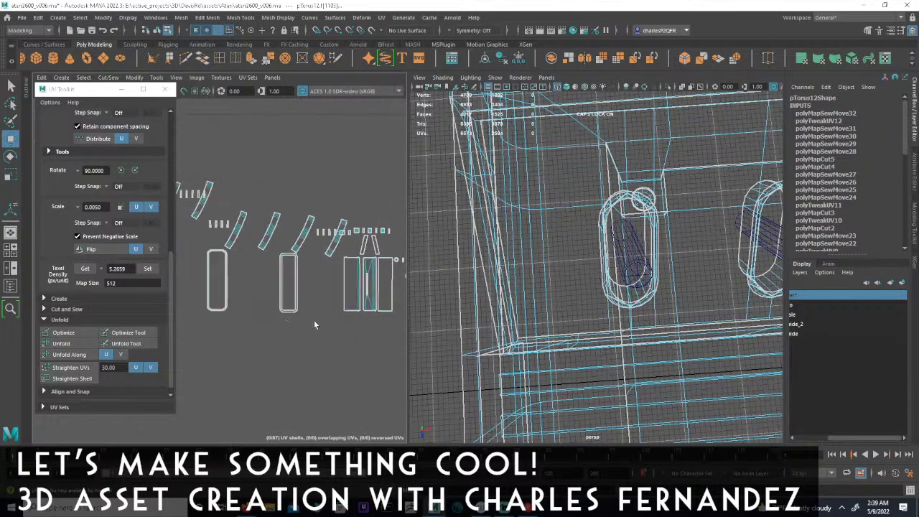
pyautogui.keyDown('alt'); pyautogui.moveTo(309, 327); pyautogui.dragTo(160, 265, button='middle'); pyautogui.keyUp('alt')
pyautogui.keyDown('alt'); pyautogui.moveTo(161, 265); pyautogui.dragTo(323, 350, button='right'); pyautogui.keyUp('alt')
pyautogui.keyDown('alt'); pyautogui.moveTo(322, 349); pyautogui.dragTo(280, 322, button='middle'); pyautogui.keyUp('alt')
pyautogui.keyDown('alt'); pyautogui.moveTo(281, 323); pyautogui.dragTo(323, 300, button='right'); pyautogui.keyUp('alt')
pyautogui.scroll(-3, 322, 300)
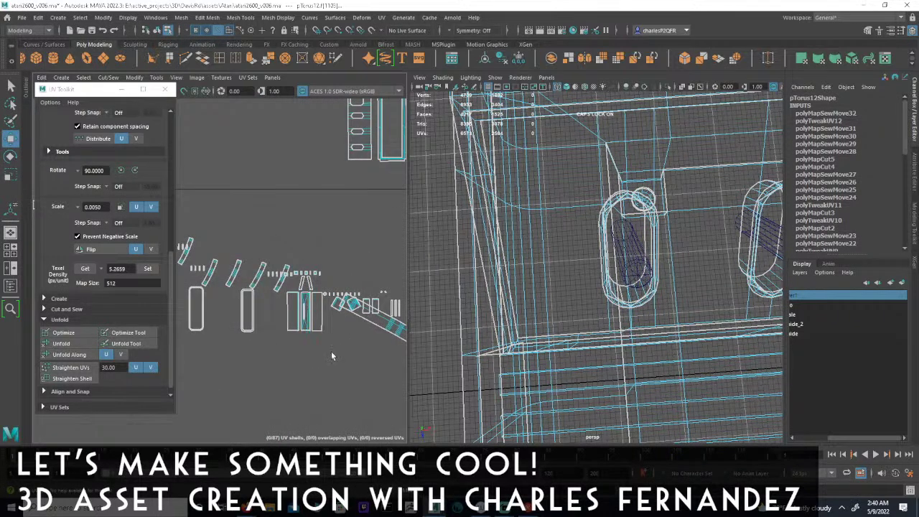
pyautogui.scroll(3, 301, 338)
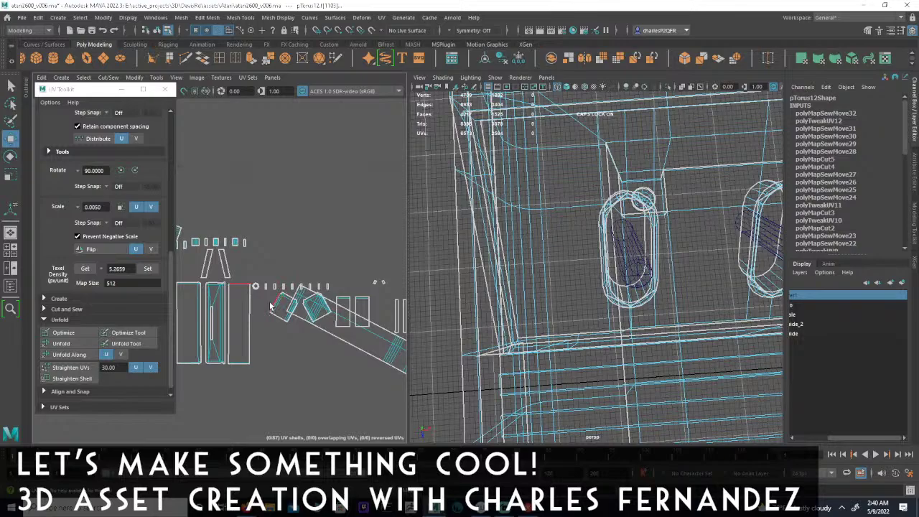
pyautogui.scroll(-5, 635, 266)
# - Select the edge loop around the large recess's rim and cut the UVs along it
pyautogui.keyDown('alt'); pyautogui.moveTo(747, 266); pyautogui.dragTo(579, 240, button='middle'); pyautogui.keyUp('alt')
pyautogui.keyDown('alt'); pyautogui.moveTo(578, 240); pyautogui.dragTo(605, 230); pyautogui.keyUp('alt')
pyautogui.keyDown('alt'); pyautogui.moveTo(605, 229); pyautogui.dragTo(636, 250, button='right'); pyautogui.keyUp('alt')
pyautogui.keyDown('alt'); pyautogui.moveTo(636, 251); pyautogui.dragTo(614, 266); pyautogui.keyUp('alt')
pyautogui.keyDown('alt'); pyautogui.moveTo(600, 202); pyautogui.dragTo(616, 296); pyautogui.keyUp('alt')
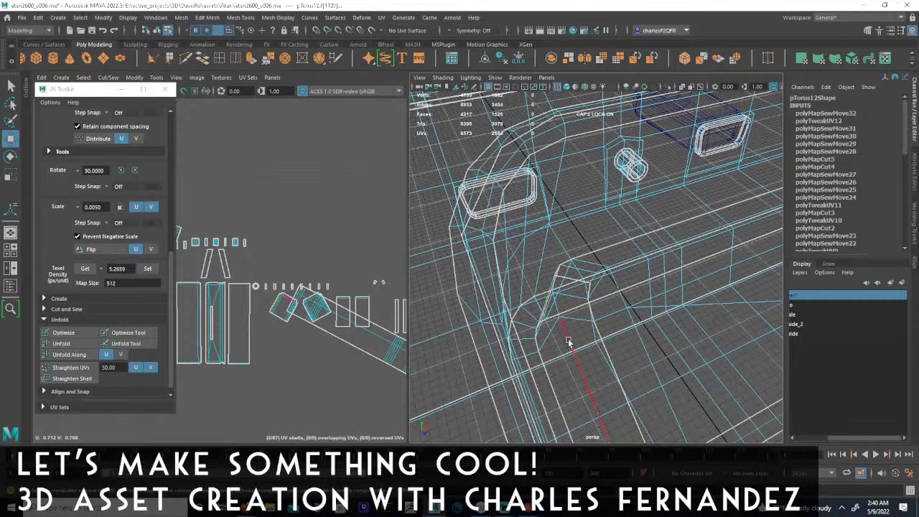
pyautogui.keyDown('alt'); pyautogui.moveTo(565, 339); pyautogui.dragTo(341, 185); pyautogui.keyUp('alt')
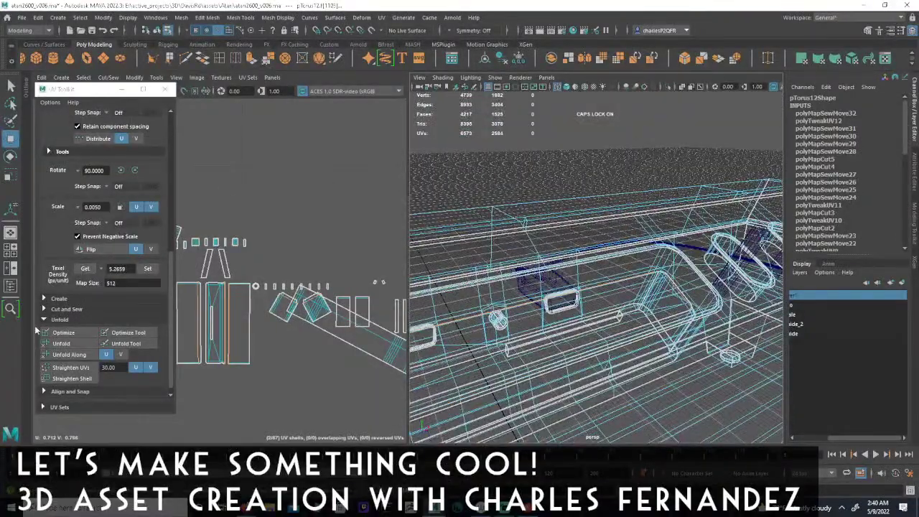
pyautogui.scroll(-1, 92, 251)
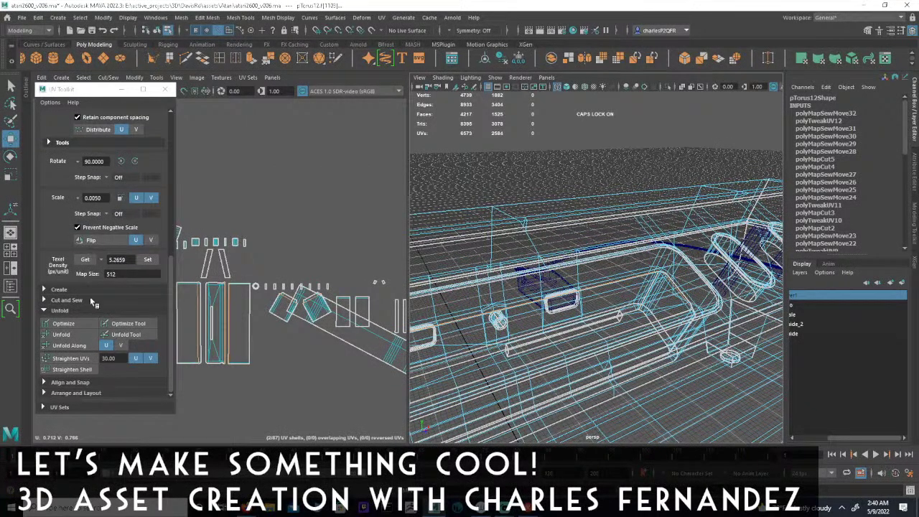
pyautogui.scroll(1, 170, 275)
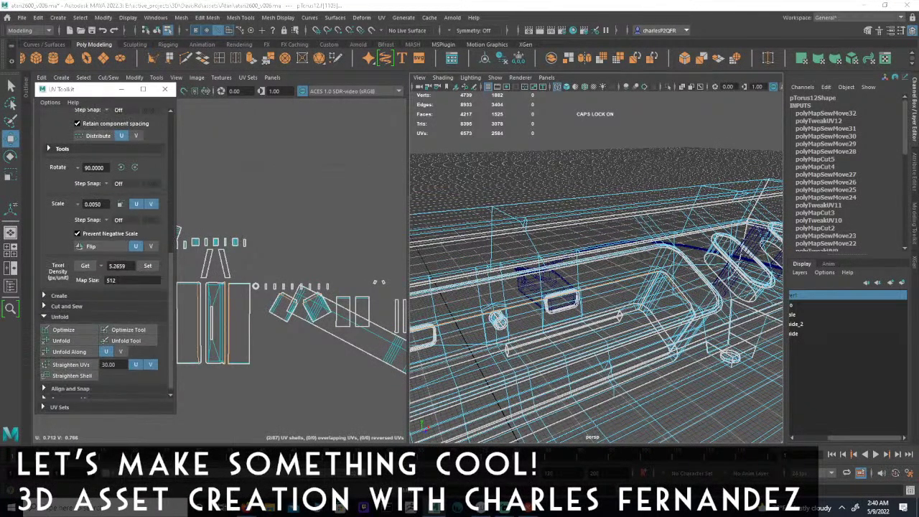
pyautogui.click(44, 306)
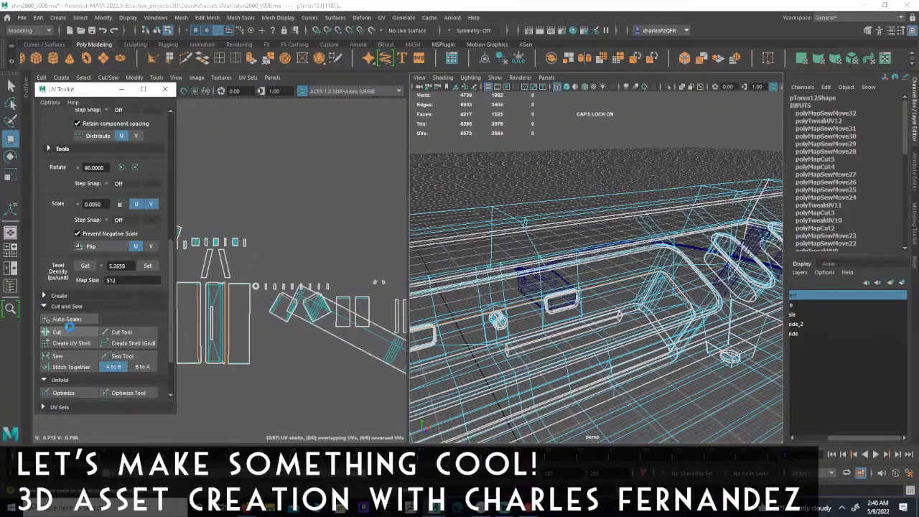
pyautogui.click(70, 330)
# - Select the short rim edges at the large recess's rounded corners and cut the UVs along them
pyautogui.keyDown('alt'); pyautogui.moveTo(617, 291); pyautogui.dragTo(652, 252); pyautogui.keyUp('alt')
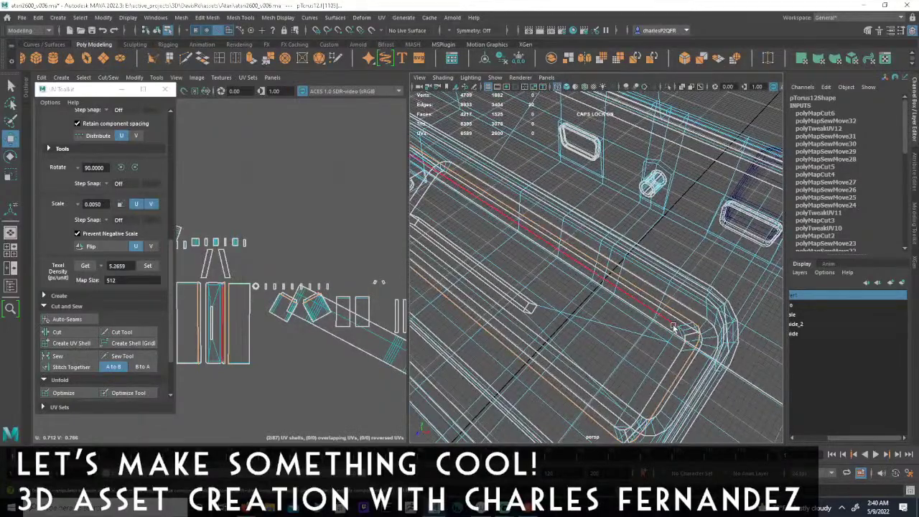
pyautogui.keyDown('alt'); pyautogui.moveTo(672, 329); pyautogui.dragTo(727, 314); pyautogui.keyUp('alt')
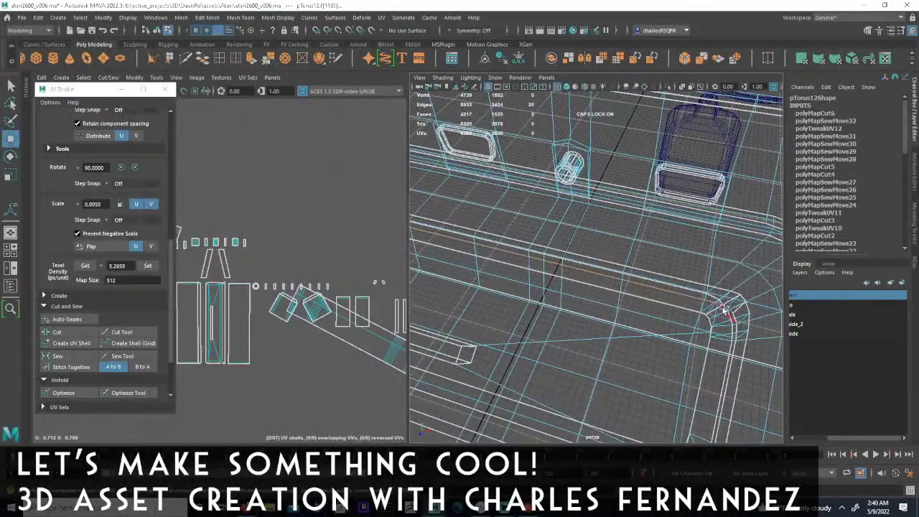
pyautogui.keyDown('alt'); pyautogui.moveTo(608, 368); pyautogui.dragTo(683, 303); pyautogui.keyUp('alt')
pyautogui.keyDown('alt'); pyautogui.moveTo(683, 303); pyautogui.dragTo(830, 307, button='right'); pyautogui.keyUp('alt')
pyautogui.keyDown('alt'); pyautogui.moveTo(578, 268); pyautogui.dragTo(722, 277); pyautogui.keyUp('alt')
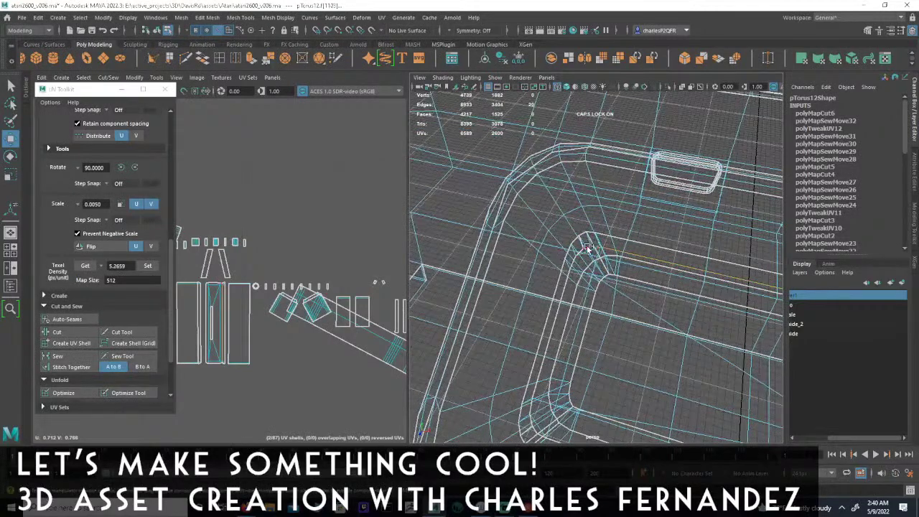
pyautogui.keyDown('alt'); pyautogui.moveTo(627, 269); pyautogui.dragTo(517, 277); pyautogui.keyUp('alt')
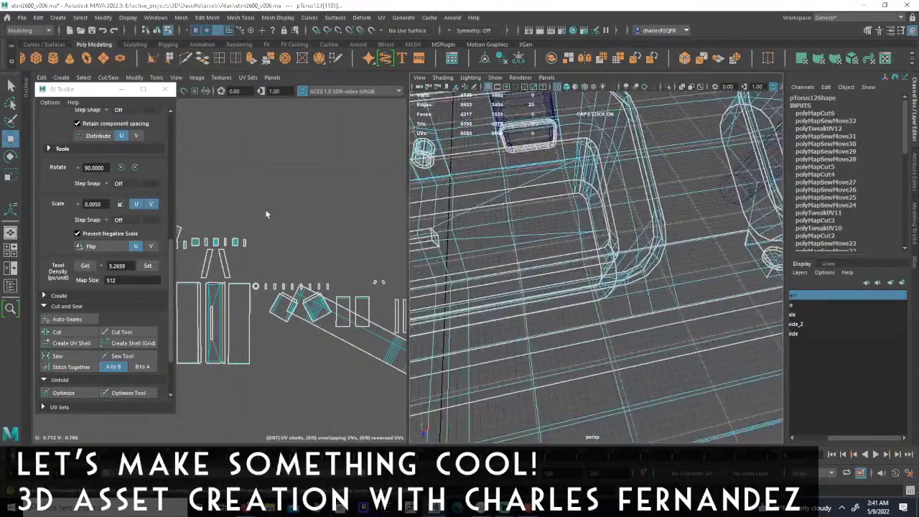
pyautogui.click(62, 334)
# - Select the full border edge loop of the large recess's floor shell
pyautogui.keyDown('alt'); pyautogui.moveTo(251, 309); pyautogui.dragTo(359, 300, button='middle'); pyautogui.keyUp('alt')
pyautogui.scroll(2, 359, 301)
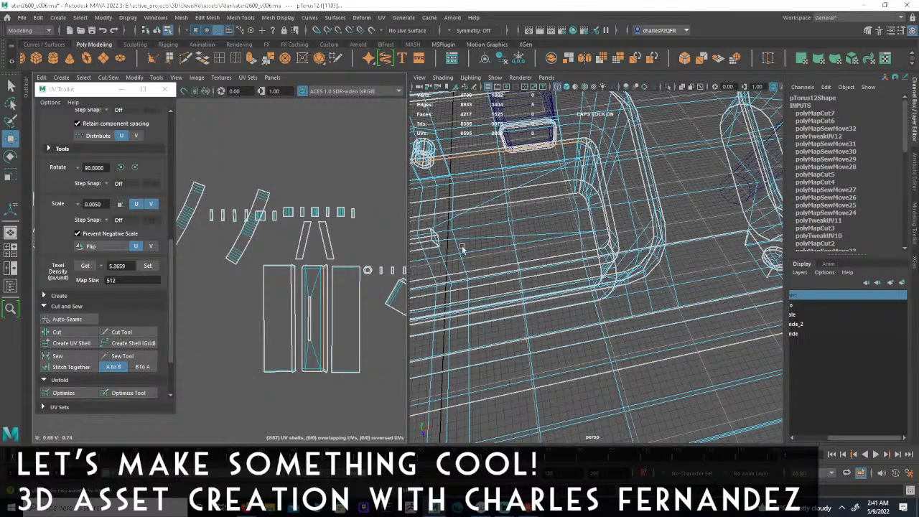
pyautogui.keyDown('alt'); pyautogui.moveTo(525, 246); pyautogui.dragTo(542, 244, button='middle'); pyautogui.keyUp('alt')
pyautogui.keyDown('alt'); pyautogui.moveTo(541, 244); pyautogui.dragTo(496, 237, button='right'); pyautogui.keyUp('alt')
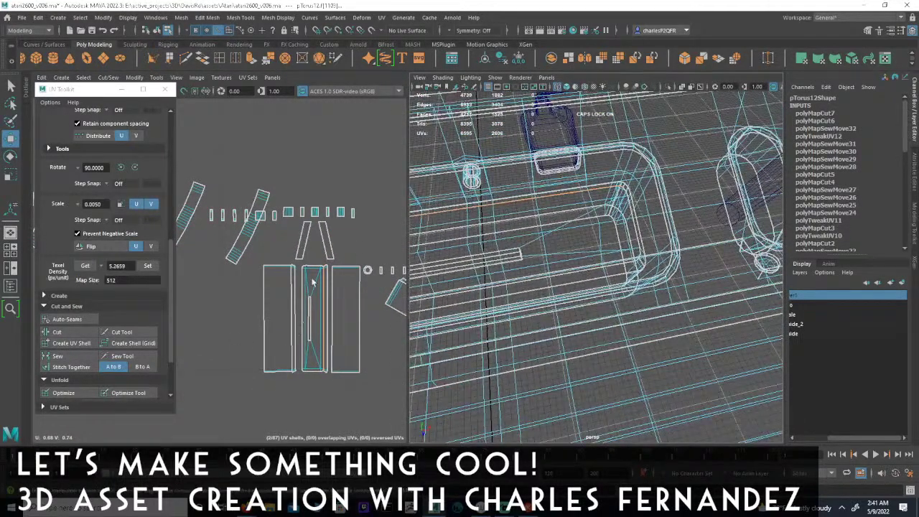
pyautogui.scroll(6, 307, 286)
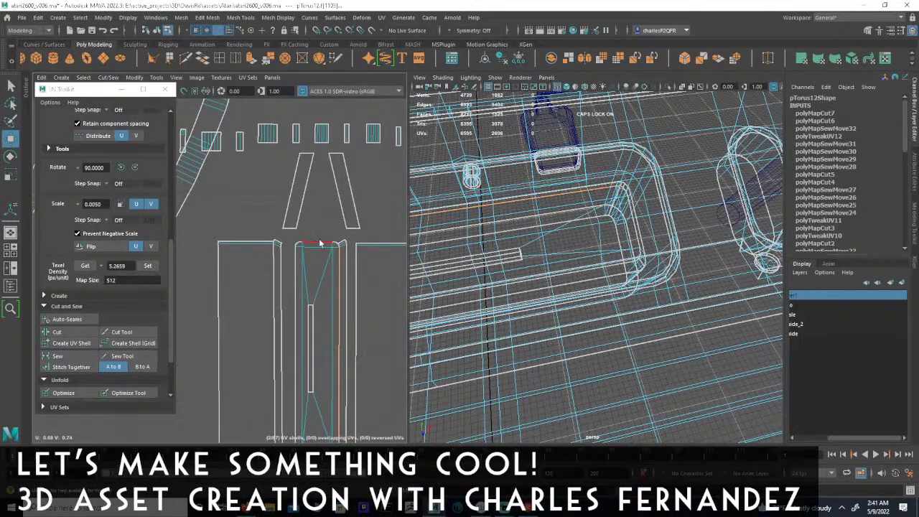
pyautogui.doubleClick(327, 244)
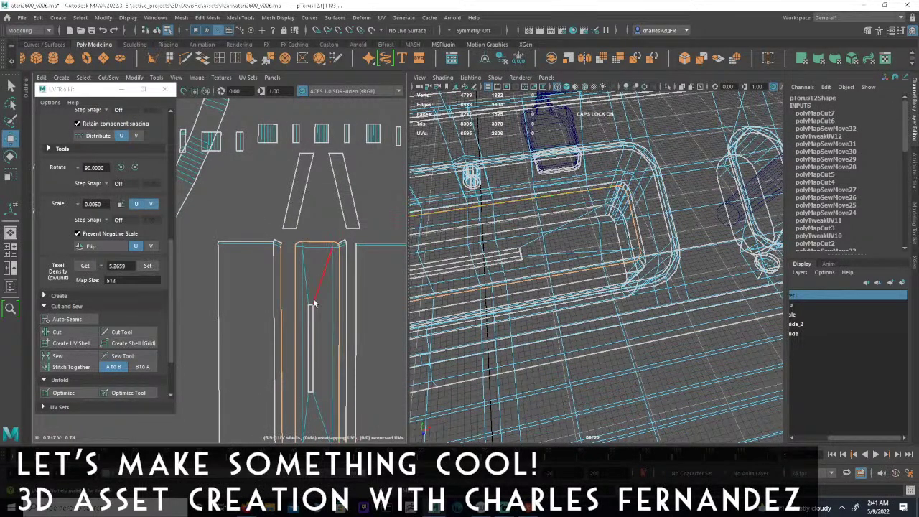
pyautogui.scroll(-2, 323, 271)
pyautogui.keyDown('alt'); pyautogui.moveTo(315, 293); pyautogui.dragTo(304, 265, button='middle'); pyautogui.keyUp('alt')
pyautogui.keyDown('alt'); pyautogui.moveTo(305, 265); pyautogui.dragTo(345, 268, button='right'); pyautogui.keyUp('alt')
pyautogui.keyDown('alt'); pyautogui.moveTo(345, 269); pyautogui.dragTo(310, 268, button='middle'); pyautogui.keyUp('alt')
pyautogui.keyDown('alt'); pyautogui.moveTo(310, 269); pyautogui.dragTo(379, 265, button='right'); pyautogui.keyUp('alt')
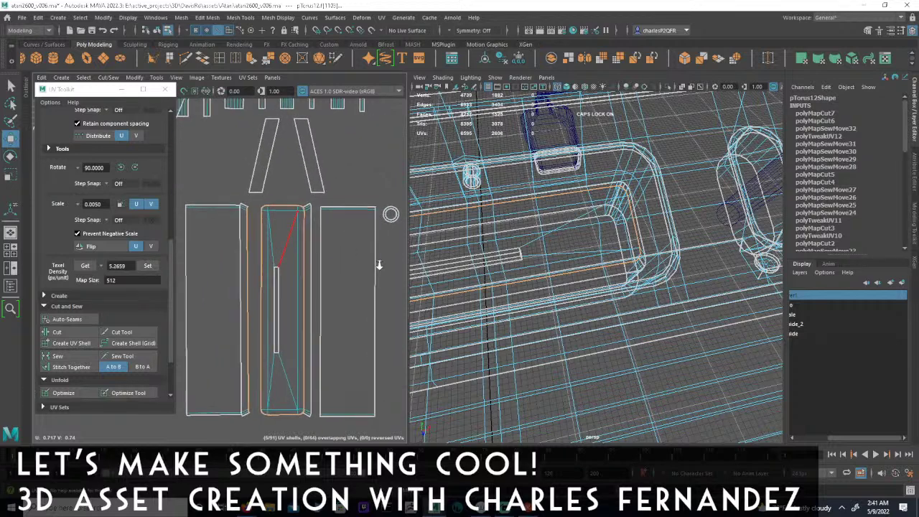
# - Add the long edges of the side strips on both sides of the recess floor, and move and sew all selected edges
pyautogui.keyDown('shift'); pyautogui.click(317, 269); pyautogui.keyUp('shift')
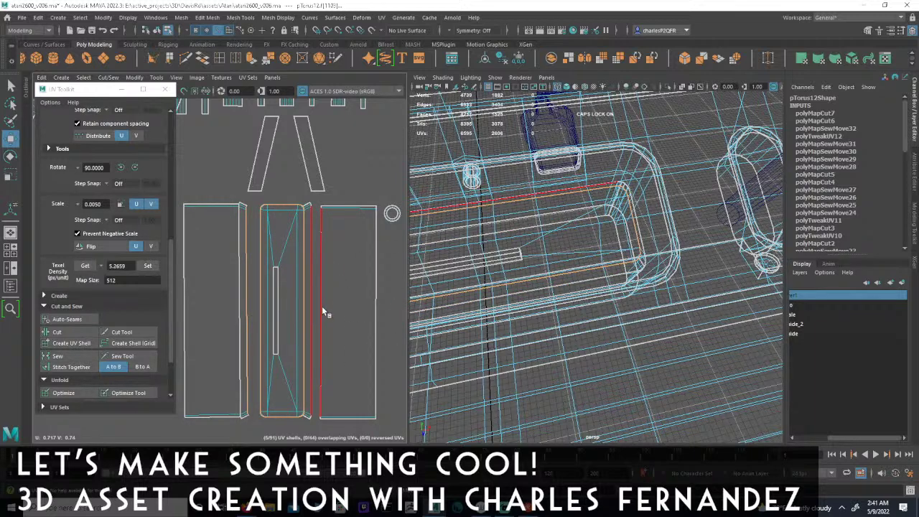
pyautogui.keyDown('shift'); pyautogui.click(240, 332); pyautogui.keyUp('shift')
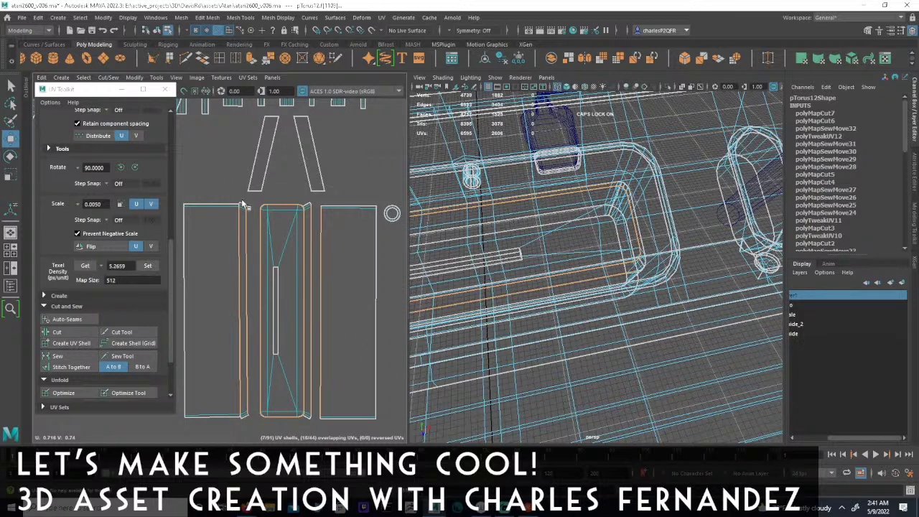
pyautogui.scroll(-4, 304, 275)
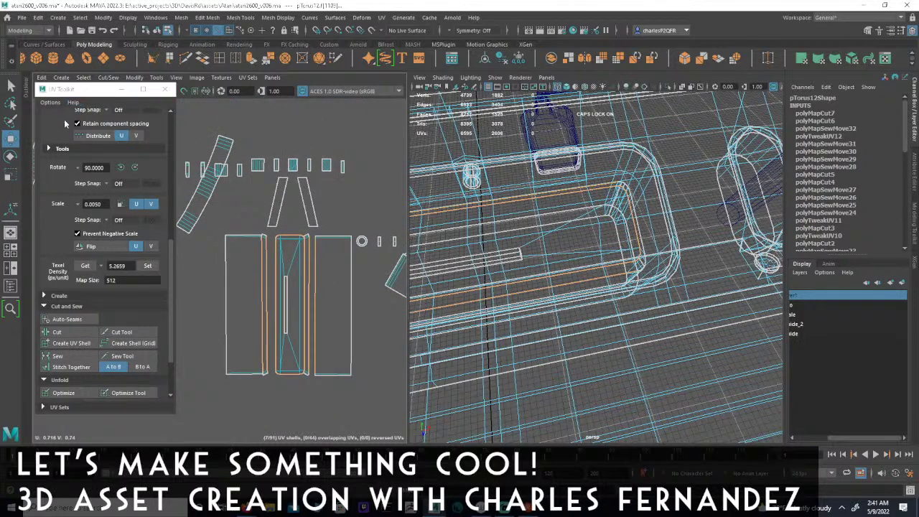
pyautogui.click(107, 77)
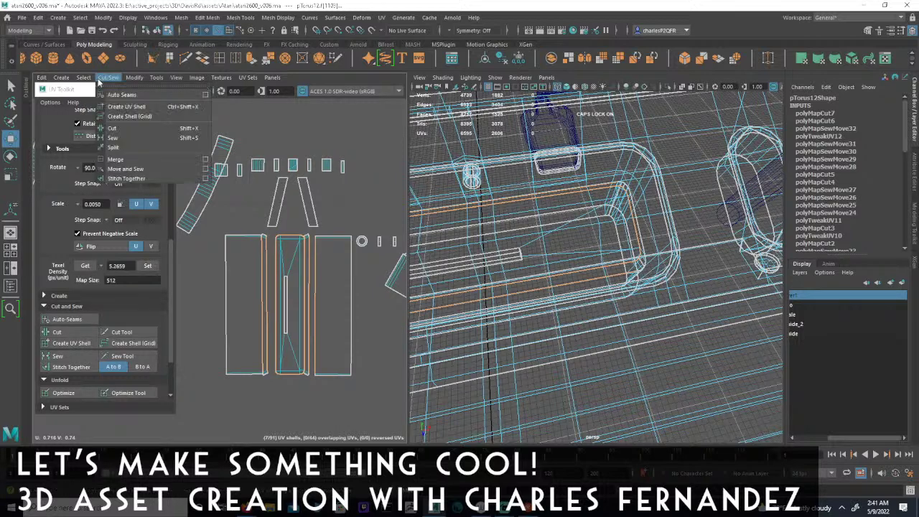
pyautogui.click(126, 170)
# - Select the outer edges at both short ends of the sewn recess shell, and move and sew them
pyautogui.scroll(3, 314, 301)
pyautogui.click(276, 183)
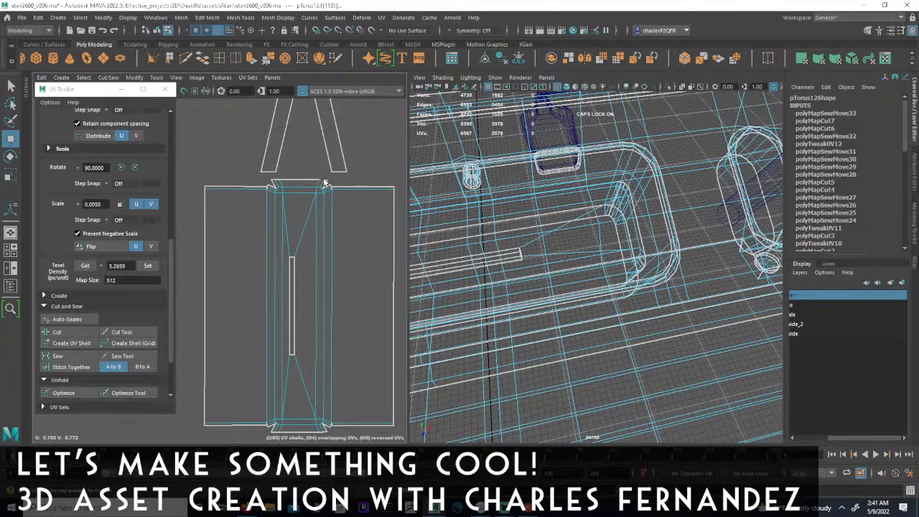
pyautogui.click(293, 269)
pyautogui.click(275, 438)
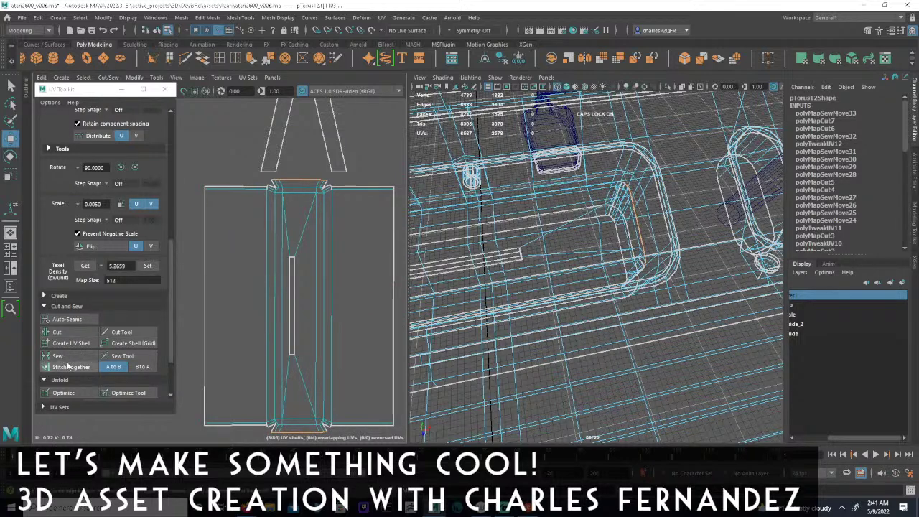
pyautogui.click(108, 77)
pyautogui.click(122, 170)
# - Switch to face selection, select the small corner faces at both ends of the recess shell, and split them off
pyautogui.keyDown('alt'); pyautogui.moveTo(338, 248); pyautogui.dragTo(199, 240, button='right'); pyautogui.keyUp('alt')
pyautogui.keyDown('alt'); pyautogui.moveTo(320, 258); pyautogui.dragTo(309, 248, button='middle'); pyautogui.keyUp('alt')
pyautogui.keyDown('alt'); pyautogui.moveTo(308, 248); pyautogui.dragTo(489, 261, button='right'); pyautogui.keyUp('alt')
pyautogui.keyDown('alt'); pyautogui.moveTo(328, 294); pyautogui.dragTo(275, 180, button='middle'); pyautogui.keyUp('alt')
pyautogui.keyDown('alt'); pyautogui.moveTo(275, 179); pyautogui.dragTo(417, 216, button='right'); pyautogui.keyUp('alt')
pyautogui.keyDown('alt'); pyautogui.moveTo(358, 372); pyautogui.dragTo(348, 310, button='middle'); pyautogui.keyUp('alt')
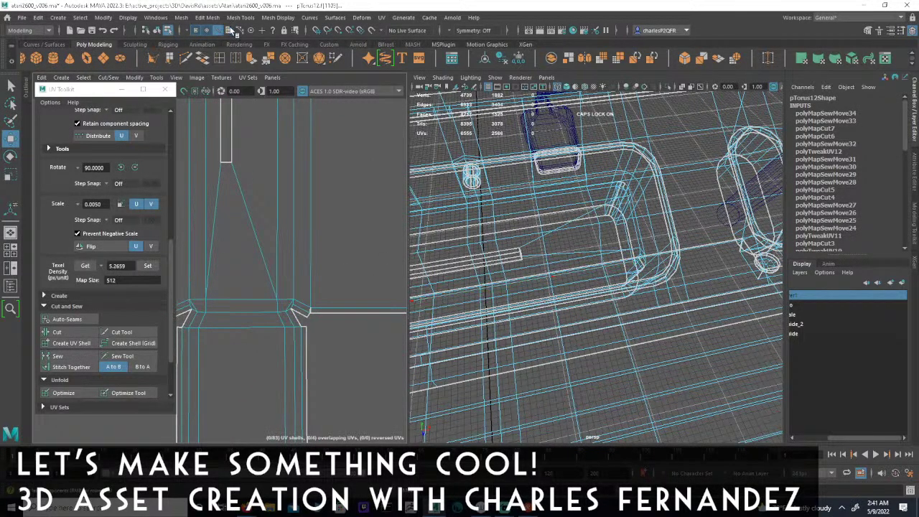
pyautogui.click(230, 30)
pyautogui.click(305, 316)
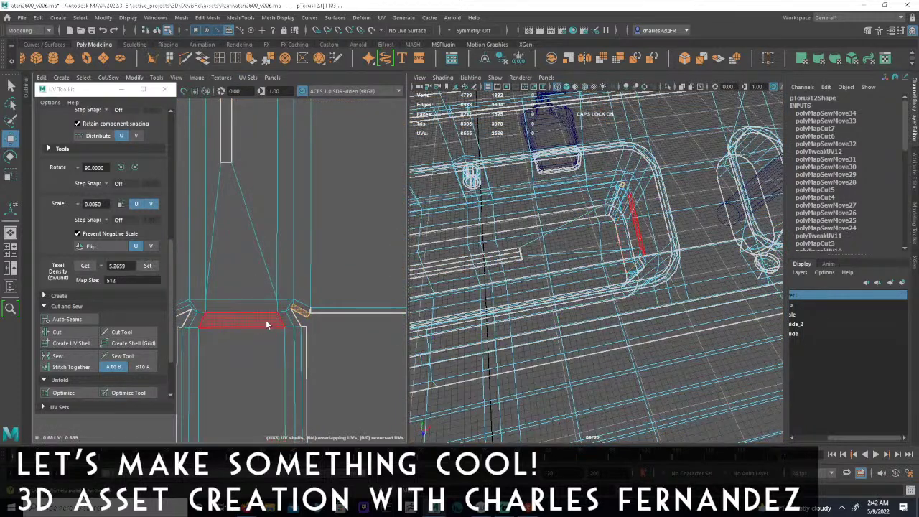
pyautogui.keyDown('alt'); pyautogui.moveTo(258, 321); pyautogui.dragTo(295, 313, button='middle'); pyautogui.keyUp('alt')
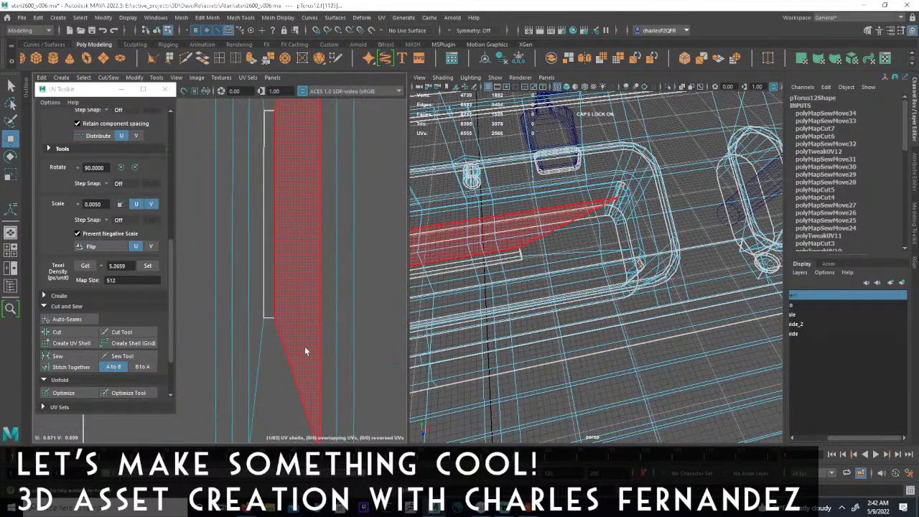
pyautogui.keyDown('alt'); pyautogui.moveTo(293, 395); pyautogui.dragTo(292, 275, button='middle'); pyautogui.keyUp('alt')
pyautogui.click(317, 197)
pyautogui.keyDown('shift'); pyautogui.click(194, 195); pyautogui.keyUp('shift')
pyautogui.click(109, 78)
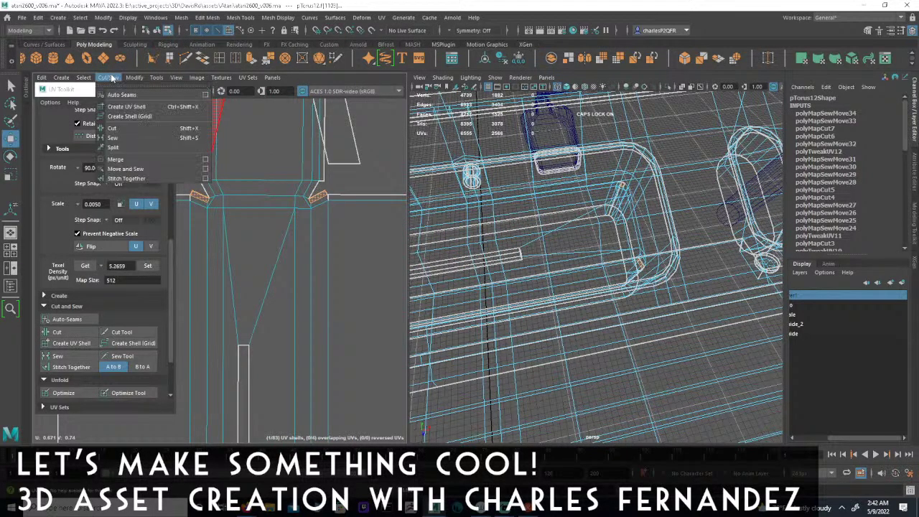
pyautogui.click(114, 148)
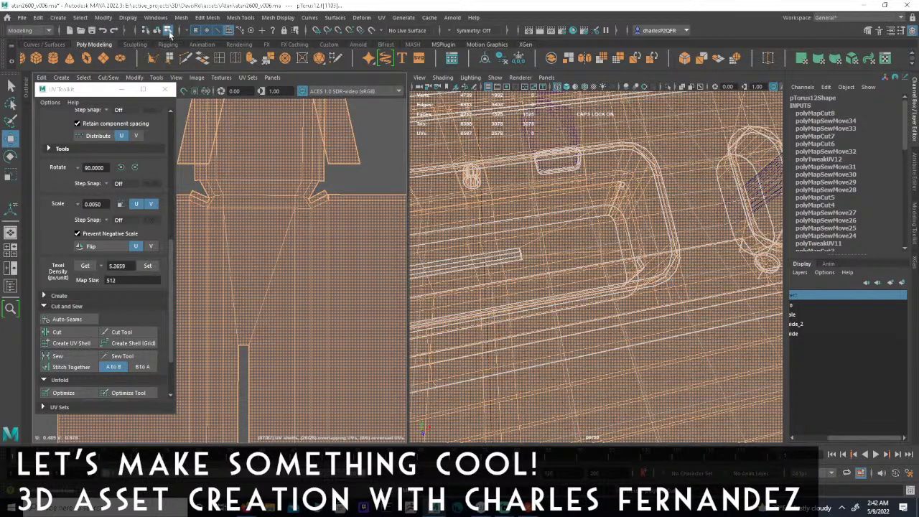
# - Switch to edge selection, select the corner faces' edges that meet the end strips, and move and sew them
pyautogui.click(218, 30)
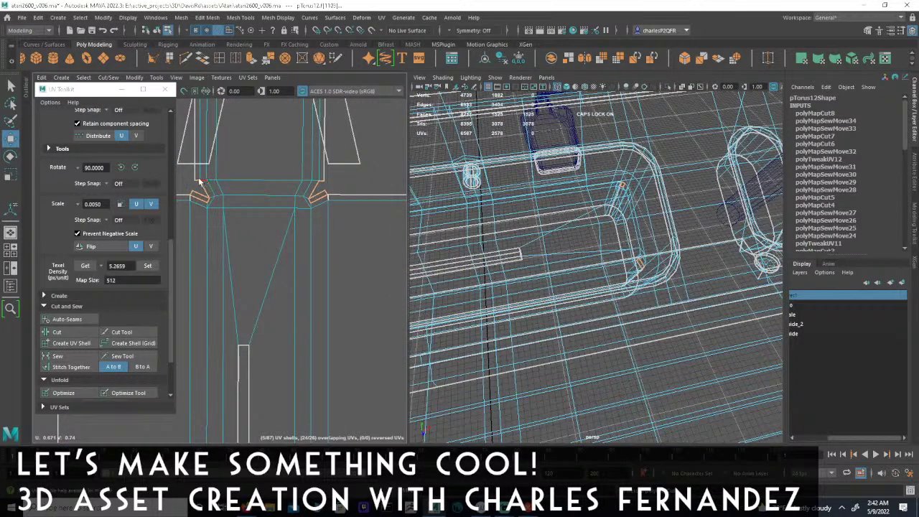
pyautogui.click(306, 224)
pyautogui.keyDown('shift'); pyautogui.click(317, 193); pyautogui.keyUp('shift')
pyautogui.keyDown('alt'); pyautogui.moveTo(321, 287); pyautogui.dragTo(269, 318, button='right'); pyautogui.keyUp('alt')
pyautogui.keyDown('alt'); pyautogui.moveTo(269, 318); pyautogui.dragTo(281, 274, button='middle'); pyautogui.keyUp('alt')
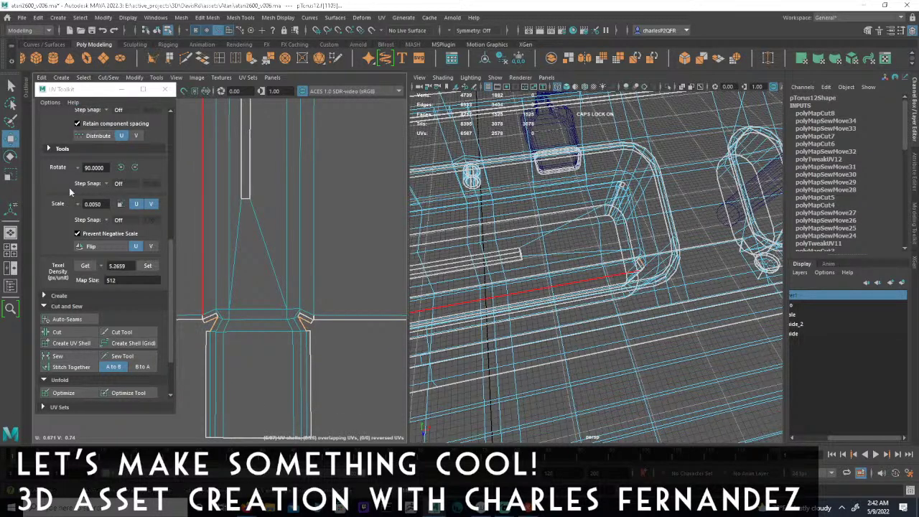
pyautogui.click(107, 81)
pyautogui.click(128, 171)
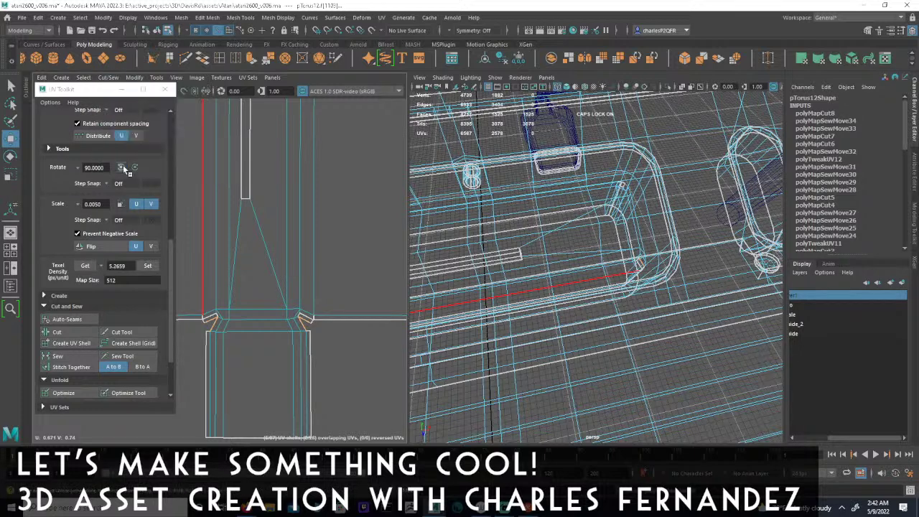
# - Select the short edges bordering the corner notches at one end of the recess shell
pyautogui.keyDown('alt'); pyautogui.moveTo(228, 322); pyautogui.dragTo(254, 306, button='middle'); pyautogui.keyUp('alt')
pyautogui.keyDown('alt'); pyautogui.moveTo(254, 306); pyautogui.dragTo(336, 309, button='right'); pyautogui.keyUp('alt')
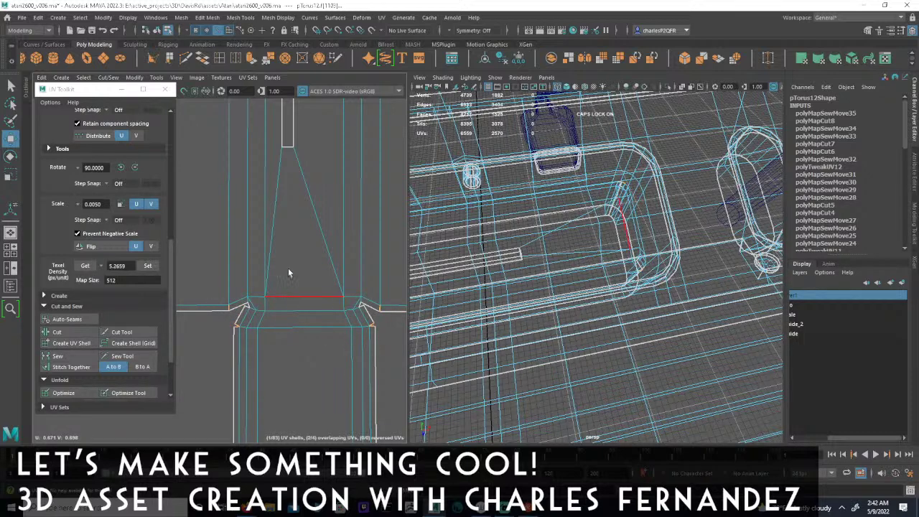
pyautogui.keyDown('alt'); pyautogui.moveTo(257, 180); pyautogui.dragTo(305, 246, button='middle'); pyautogui.keyUp('alt')
pyautogui.keyDown('alt'); pyautogui.moveTo(305, 246); pyautogui.dragTo(148, 230, button='right'); pyautogui.keyUp('alt')
pyautogui.keyDown('alt'); pyautogui.moveTo(306, 136); pyautogui.dragTo(287, 323, button='middle'); pyautogui.keyUp('alt')
pyautogui.keyDown('alt'); pyautogui.moveTo(287, 323); pyautogui.dragTo(431, 327, button='right'); pyautogui.keyUp('alt')
pyautogui.keyDown('alt'); pyautogui.moveTo(320, 268); pyautogui.dragTo(370, 255, button='middle'); pyautogui.keyUp('alt')
pyautogui.keyDown('alt'); pyautogui.moveTo(369, 255); pyautogui.dragTo(253, 263, button='right'); pyautogui.keyUp('alt')
pyautogui.keyDown('alt'); pyautogui.moveTo(314, 265); pyautogui.dragTo(318, 310, button='middle'); pyautogui.keyUp('alt')
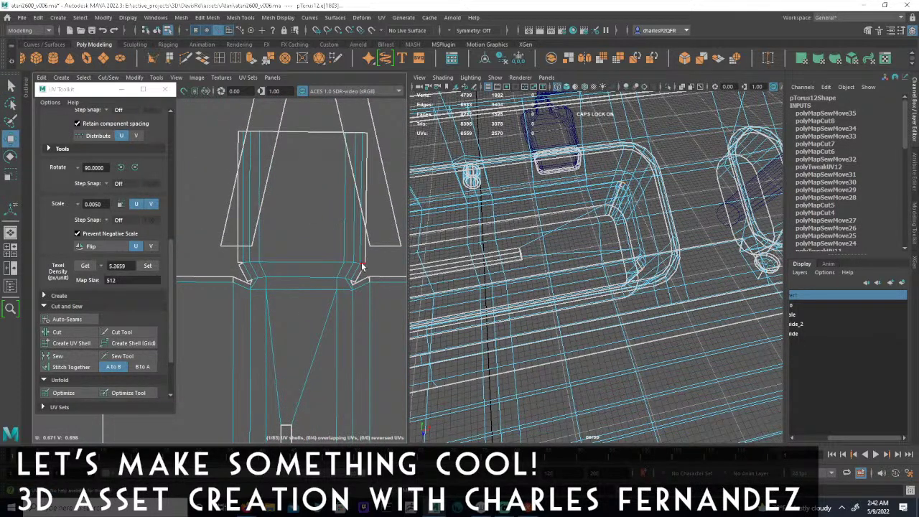
pyautogui.click(241, 266)
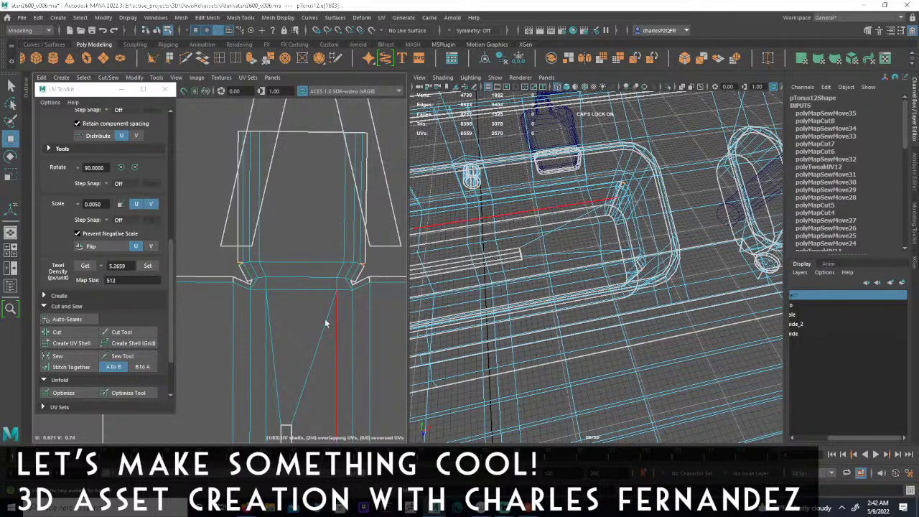
pyautogui.keyDown('shift'); pyautogui.click(250, 283); pyautogui.keyUp('shift')
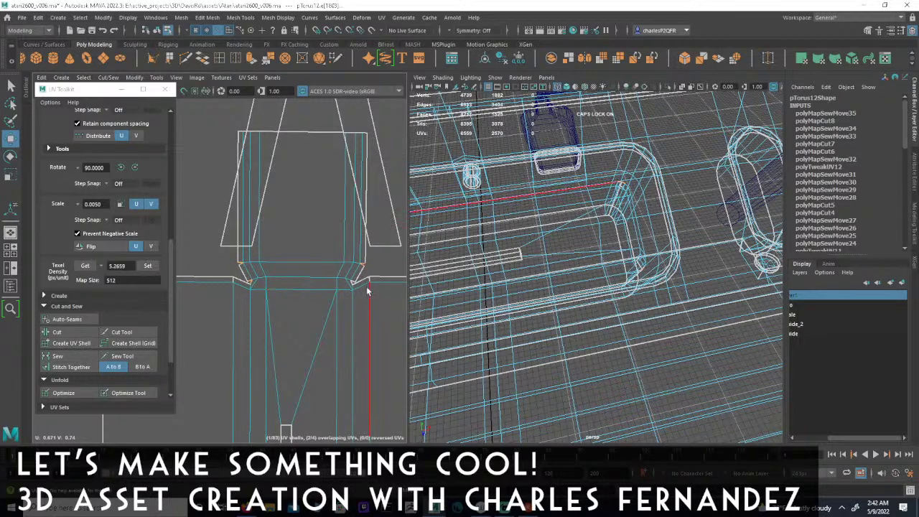
# - Add the matching corner-notch edges at the opposite end of the recess shell, and move and sew all selected edges
pyautogui.keyDown('alt'); pyautogui.moveTo(310, 346); pyautogui.dragTo(262, 355, button='right'); pyautogui.keyUp('alt')
pyautogui.keyDown('alt'); pyautogui.moveTo(262, 356); pyautogui.dragTo(227, 212, button='middle'); pyautogui.keyUp('alt')
pyautogui.keyDown('alt'); pyautogui.moveTo(293, 338); pyautogui.dragTo(300, 314, button='middle'); pyautogui.keyUp('alt')
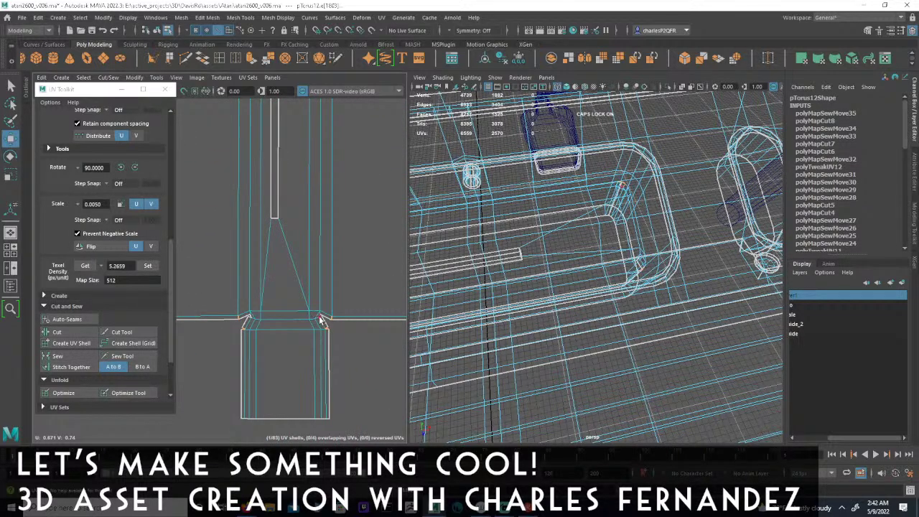
pyautogui.keyDown('alt'); pyautogui.moveTo(333, 210); pyautogui.dragTo(312, 322, button='middle'); pyautogui.keyUp('alt')
pyautogui.moveTo(312, 322)
pyautogui.keyDown('alt'); pyautogui.mouseDown(button='right')
pyautogui.moveTo(388, 338)
pyautogui.moveTo(307, 324)
pyautogui.mouseUp(button='right'); pyautogui.keyUp('alt')
pyautogui.scroll(1, 308, 324)
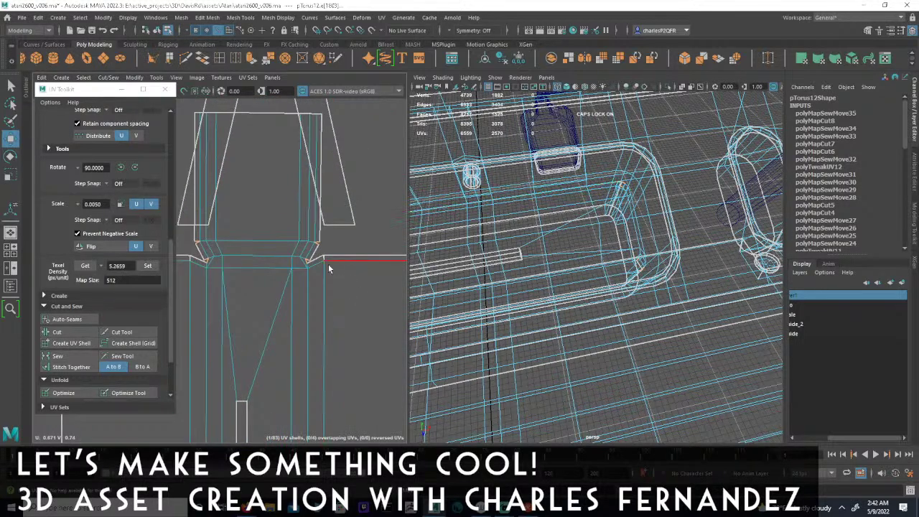
pyautogui.keyDown('alt'); pyautogui.moveTo(249, 328); pyautogui.dragTo(218, 141, button='middle'); pyautogui.keyUp('alt')
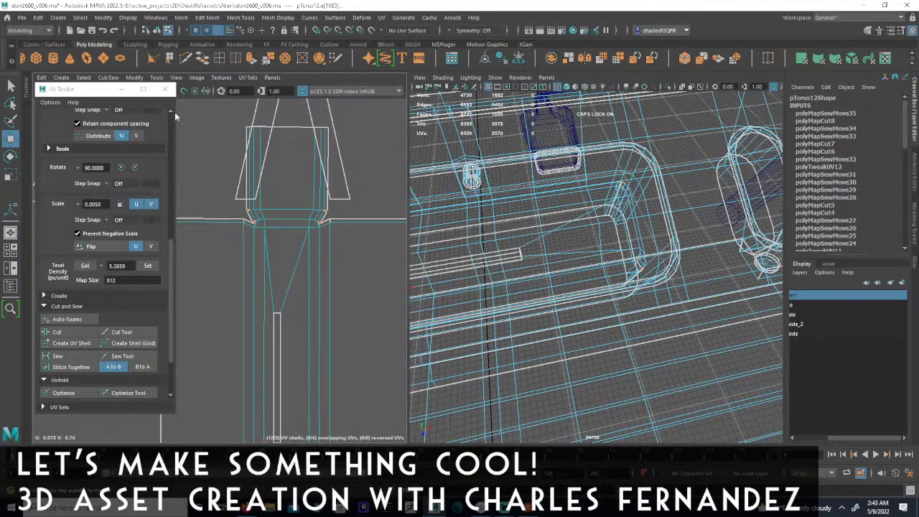
pyautogui.click(106, 78)
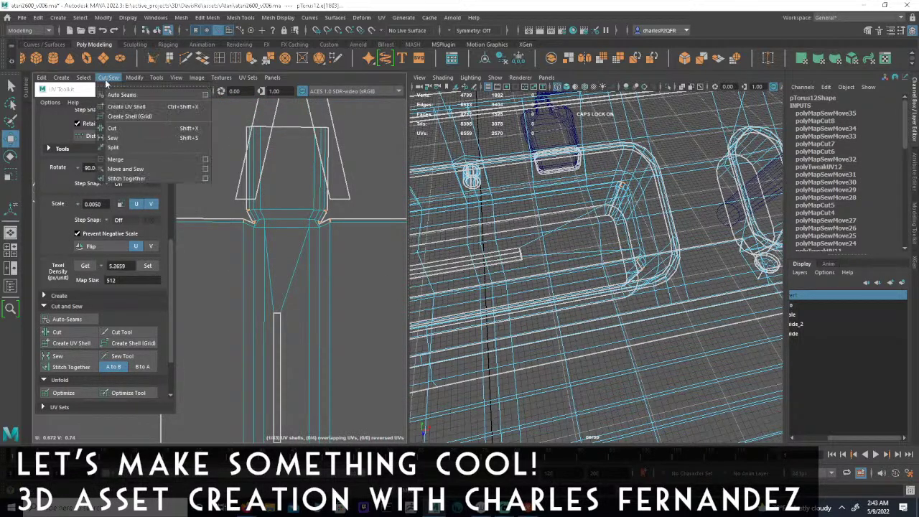
pyautogui.click(144, 179)
# - Examine the loose UV shells around the recess shell and the matching front corner of the case
pyautogui.keyDown('alt'); pyautogui.moveTo(267, 239); pyautogui.dragTo(294, 155, button='middle'); pyautogui.keyUp('alt')
pyautogui.scroll(-3, 295, 271)
pyautogui.scroll(-3, 301, 265)
pyautogui.keyDown('alt'); pyautogui.moveTo(320, 293); pyautogui.dragTo(327, 368, button='middle'); pyautogui.keyUp('alt')
pyautogui.scroll(-2, 327, 367)
pyautogui.keyDown('alt'); pyautogui.moveTo(283, 293); pyautogui.dragTo(319, 343, button='middle'); pyautogui.keyUp('alt')
pyautogui.scroll(1, 318, 343)
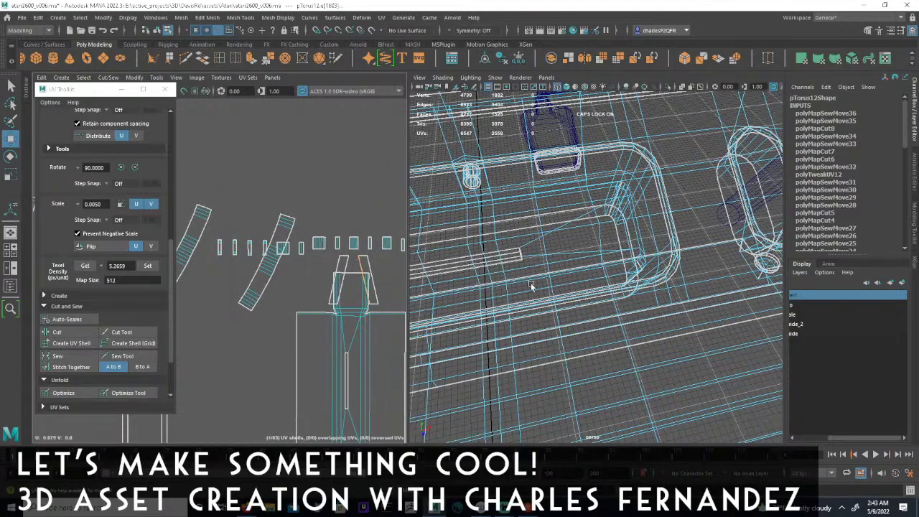
pyautogui.press('f')
pyautogui.keyDown('alt'); pyautogui.moveTo(639, 261); pyautogui.dragTo(493, 252, button='right'); pyautogui.keyUp('alt')
pyautogui.keyDown('alt'); pyautogui.moveTo(493, 252); pyautogui.dragTo(566, 320); pyautogui.keyUp('alt')
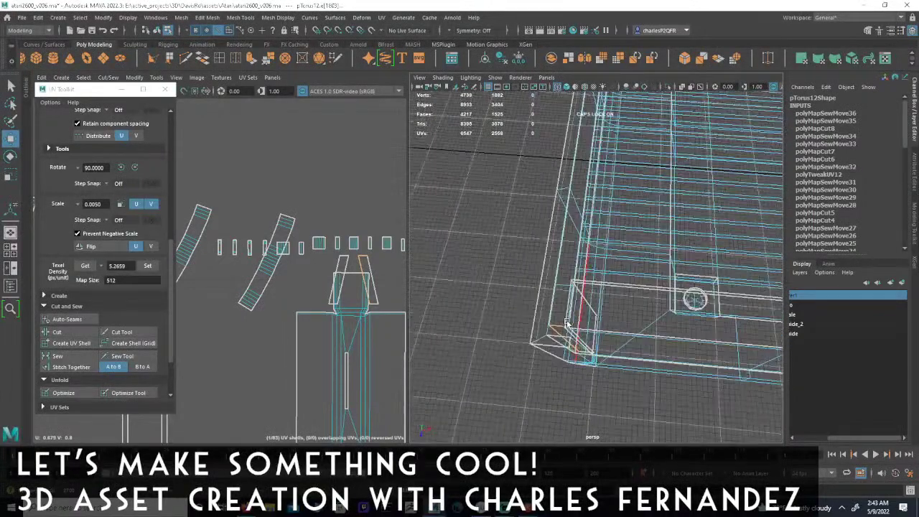
pyautogui.keyDown('alt'); pyautogui.moveTo(321, 314); pyautogui.dragTo(261, 329, button='right'); pyautogui.keyUp('alt')
pyautogui.keyDown('alt'); pyautogui.moveTo(372, 308); pyautogui.dragTo(120, 296, button='right'); pyautogui.keyUp('alt')
pyautogui.keyDown('alt'); pyautogui.moveTo(289, 307); pyautogui.dragTo(191, 314, button='right'); pyautogui.keyUp('alt')
pyautogui.keyDown('alt'); pyautogui.moveTo(251, 271); pyautogui.dragTo(306, 372, button='middle'); pyautogui.keyUp('alt')
pyautogui.keyDown('alt'); pyautogui.moveTo(379, 215); pyautogui.dragTo(230, 335, button='middle'); pyautogui.keyUp('alt')
pyautogui.keyDown('alt'); pyautogui.moveTo(230, 334); pyautogui.dragTo(268, 317, button='right'); pyautogui.keyUp('alt')
pyautogui.keyDown('alt'); pyautogui.moveTo(269, 317); pyautogui.dragTo(346, 360, button='middle'); pyautogui.keyUp('alt')
pyautogui.keyDown('alt'); pyautogui.moveTo(346, 361); pyautogui.dragTo(430, 366, button='right'); pyautogui.keyUp('alt')
pyautogui.keyDown('alt'); pyautogui.moveTo(274, 325); pyautogui.dragTo(446, 337, button='right'); pyautogui.keyUp('alt')
pyautogui.scroll(-4, 335, 352)
pyautogui.scroll(4, 301, 280)
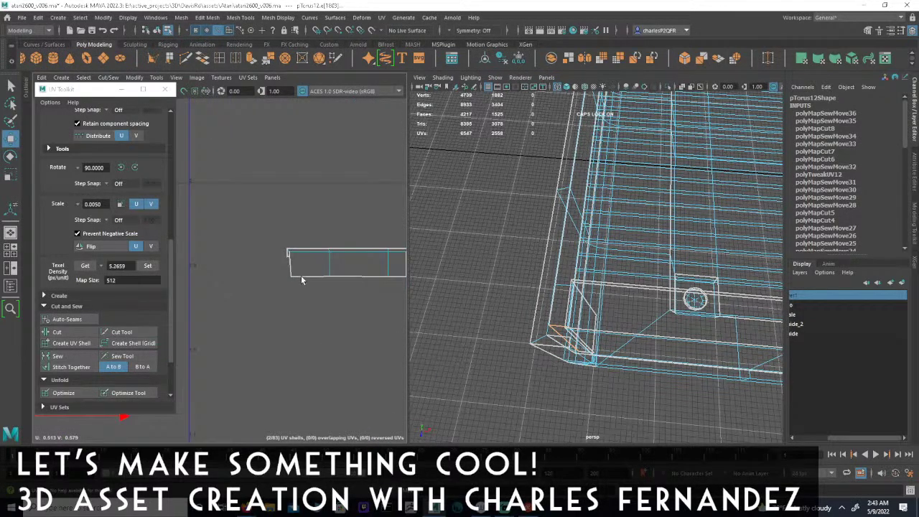
# - Switch to face selection, select the narrow rim strip faces around the case's corner, and check them in shaded display
pyautogui.keyDown('alt'); pyautogui.moveTo(559, 352); pyautogui.dragTo(531, 291); pyautogui.keyUp('alt')
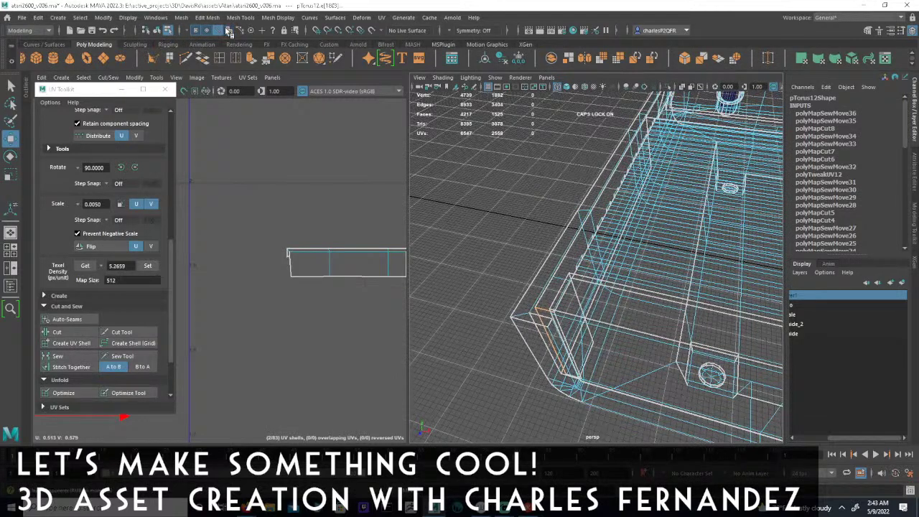
pyautogui.click(228, 31)
pyautogui.click(564, 266)
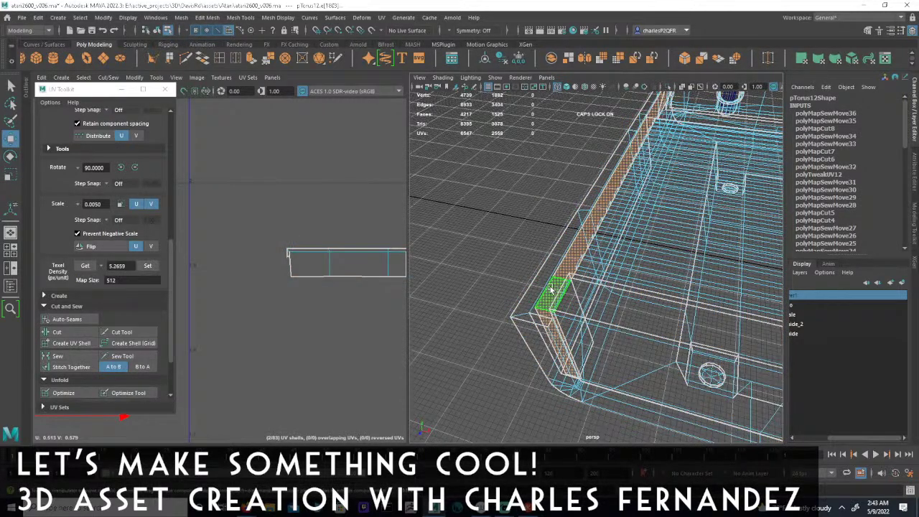
pyautogui.keyDown('alt'); pyautogui.moveTo(625, 194); pyautogui.dragTo(328, 195); pyautogui.keyUp('alt')
pyautogui.keyDown('alt'); pyautogui.moveTo(586, 252); pyautogui.dragTo(481, 227); pyautogui.keyUp('alt')
pyautogui.keyDown('alt'); pyautogui.moveTo(650, 262); pyautogui.dragTo(405, 249, button='middle'); pyautogui.keyUp('alt')
pyautogui.keyDown('alt'); pyautogui.moveTo(405, 248); pyautogui.dragTo(534, 274, button='right'); pyautogui.keyUp('alt')
pyautogui.keyDown('alt'); pyautogui.moveTo(496, 276); pyautogui.dragTo(610, 255); pyautogui.keyUp('alt')
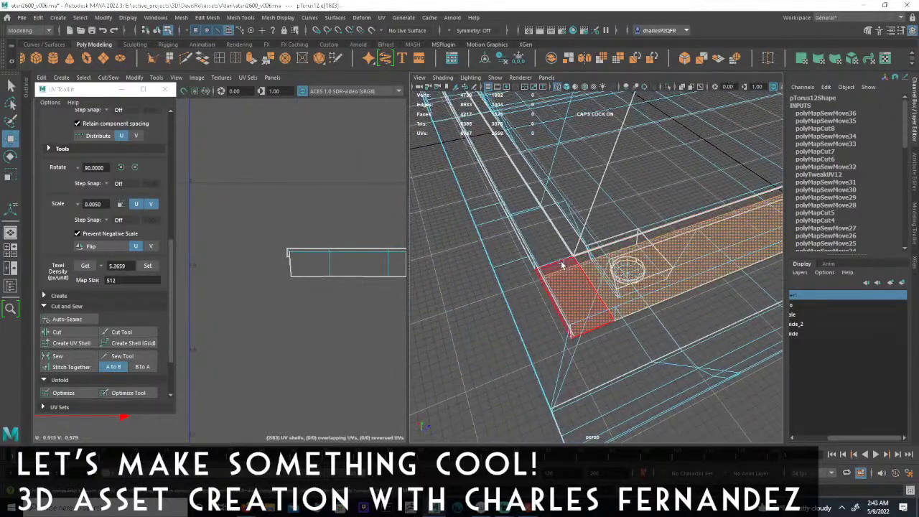
pyautogui.click(672, 260)
pyautogui.keyDown('alt'); pyautogui.moveTo(671, 260); pyautogui.dragTo(649, 262); pyautogui.keyUp('alt')
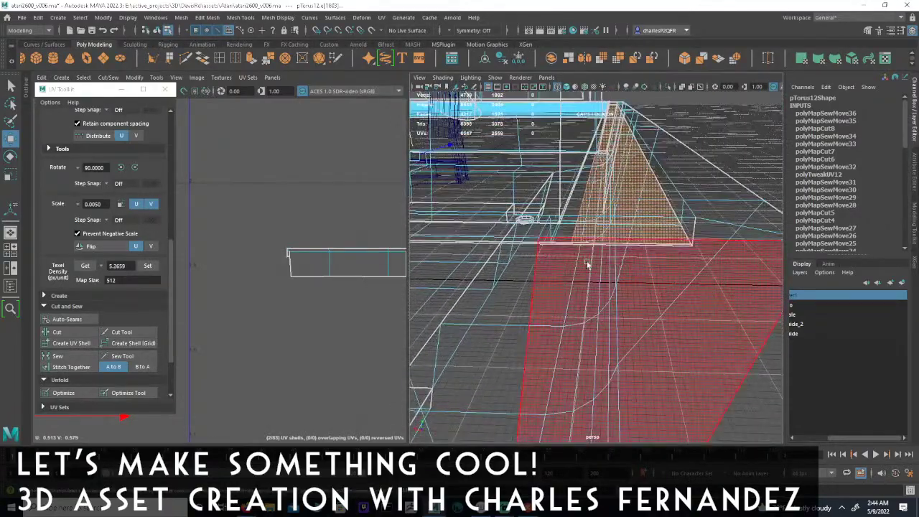
pyautogui.press('5')
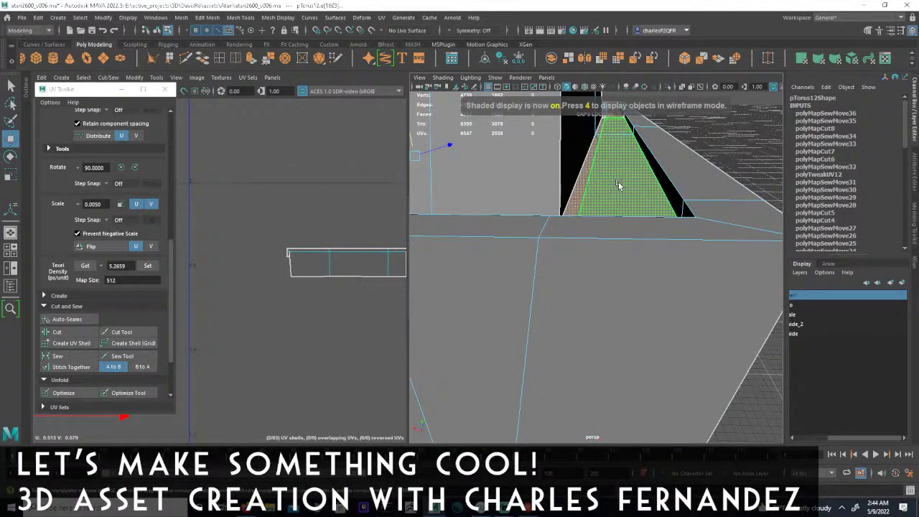
pyautogui.keyDown('alt'); pyautogui.moveTo(637, 166); pyautogui.dragTo(617, 270); pyautogui.keyUp('alt')
# - Enlarge the UV editor and move the selected C-shaped rim shell into the empty space left of the 0–1 tile
pyautogui.keyDown('alt'); pyautogui.moveTo(336, 306); pyautogui.dragTo(386, 298, button='middle'); pyautogui.keyUp('alt')
pyautogui.keyDown('alt'); pyautogui.moveTo(391, 296); pyautogui.dragTo(323, 293, button='right'); pyautogui.keyUp('alt')
pyautogui.press('space')
pyautogui.keyDown('alt'); pyautogui.moveTo(405, 319); pyautogui.dragTo(681, 279, button='middle'); pyautogui.keyUp('alt')
pyautogui.keyDown('alt'); pyautogui.moveTo(680, 279); pyautogui.dragTo(634, 279, button='right'); pyautogui.keyUp('alt')
pyautogui.keyDown('alt'); pyautogui.moveTo(635, 279); pyautogui.dragTo(747, 281, button='middle'); pyautogui.keyUp('alt')
pyautogui.keyDown('alt'); pyautogui.moveTo(747, 281); pyautogui.dragTo(704, 281, button='right'); pyautogui.keyUp('alt')
pyautogui.press('f')
pyautogui.keyDown('alt'); pyautogui.moveTo(481, 295); pyautogui.dragTo(488, 297, button='middle'); pyautogui.keyUp('alt')
pyautogui.keyDown('alt'); pyautogui.moveTo(487, 296); pyautogui.dragTo(417, 290, button='right'); pyautogui.keyUp('alt')
pyautogui.keyDown('alt'); pyautogui.moveTo(416, 290); pyautogui.dragTo(452, 315, button='middle'); pyautogui.keyUp('alt')
pyautogui.keyDown('alt'); pyautogui.moveTo(452, 316); pyautogui.dragTo(673, 377, button='right'); pyautogui.keyUp('alt')
pyautogui.keyDown('alt'); pyautogui.moveTo(492, 391); pyautogui.dragTo(448, 301, button='middle'); pyautogui.keyUp('alt')
pyautogui.keyDown('alt'); pyautogui.moveTo(448, 301); pyautogui.dragTo(231, 233, button='right'); pyautogui.keyUp('alt')
pyautogui.keyDown('alt'); pyautogui.moveTo(231, 232); pyautogui.dragTo(259, 390, button='middle'); pyautogui.keyUp('alt')
pyautogui.keyDown('alt'); pyautogui.moveTo(259, 389); pyautogui.dragTo(280, 310, button='right'); pyautogui.keyUp('alt')
pyautogui.keyDown('alt'); pyautogui.moveTo(280, 309); pyautogui.dragTo(378, 302, button='middle'); pyautogui.keyUp('alt')
pyautogui.keyDown('alt'); pyautogui.moveTo(377, 301); pyautogui.dragTo(380, 297, button='right'); pyautogui.keyUp('alt')
pyautogui.keyDown('alt'); pyautogui.moveTo(380, 298); pyautogui.dragTo(491, 322, button='middle'); pyautogui.keyUp('alt')
pyautogui.keyDown('alt'); pyautogui.moveTo(490, 323); pyautogui.dragTo(456, 292, button='right'); pyautogui.keyUp('alt')
pyautogui.moveTo(456, 292)
pyautogui.keyDown('alt'); pyautogui.mouseDown(button='middle')
pyautogui.moveTo(480, 309)
pyautogui.moveTo(452, 305)
pyautogui.mouseUp(button='middle'); pyautogui.keyUp('alt')
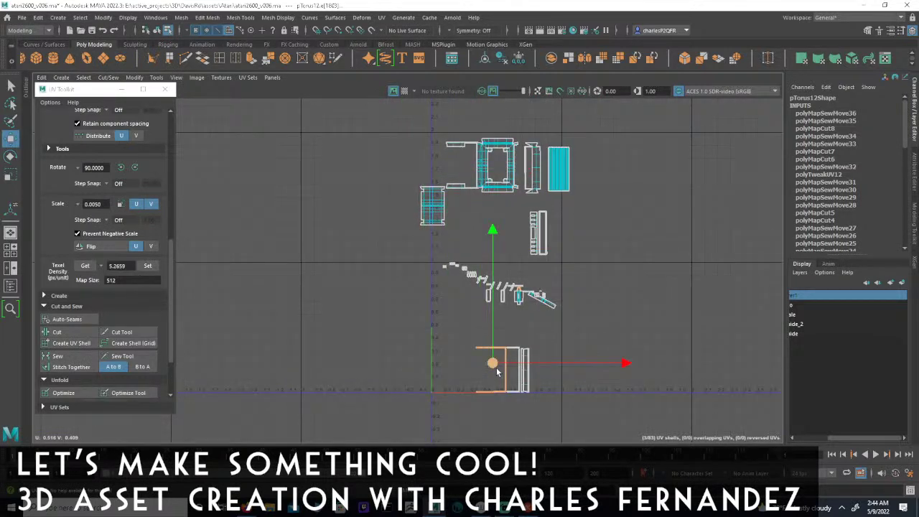
pyautogui.moveTo(492, 362); pyautogui.dragTo(368, 288)
# - Switch to edge selection, select the short end edges on both arms of the C-shaped rim shell, and move and sew them
pyautogui.keyDown('alt'); pyautogui.moveTo(369, 288); pyautogui.dragTo(458, 293, button='right'); pyautogui.keyUp('alt')
pyautogui.keyDown('alt'); pyautogui.moveTo(457, 293); pyautogui.dragTo(435, 311, button='middle'); pyautogui.keyUp('alt')
pyautogui.keyDown('alt'); pyautogui.moveTo(434, 311); pyautogui.dragTo(510, 309, button='right'); pyautogui.keyUp('alt')
pyautogui.keyDown('alt'); pyautogui.moveTo(510, 309); pyautogui.dragTo(567, 320, button='middle'); pyautogui.keyUp('alt')
pyautogui.keyDown('alt'); pyautogui.moveTo(567, 319); pyautogui.dragTo(611, 299, button='right'); pyautogui.keyUp('alt')
pyautogui.keyDown('alt'); pyautogui.moveTo(388, 252); pyautogui.dragTo(425, 394, button='middle'); pyautogui.keyUp('alt')
pyautogui.keyDown('alt'); pyautogui.moveTo(425, 395); pyautogui.dragTo(303, 356, button='right'); pyautogui.keyUp('alt')
pyautogui.keyDown('alt'); pyautogui.moveTo(303, 355); pyautogui.dragTo(408, 196, button='middle'); pyautogui.keyUp('alt')
pyautogui.keyDown('alt'); pyautogui.moveTo(331, 309); pyautogui.dragTo(616, 313, button='right'); pyautogui.keyUp('alt')
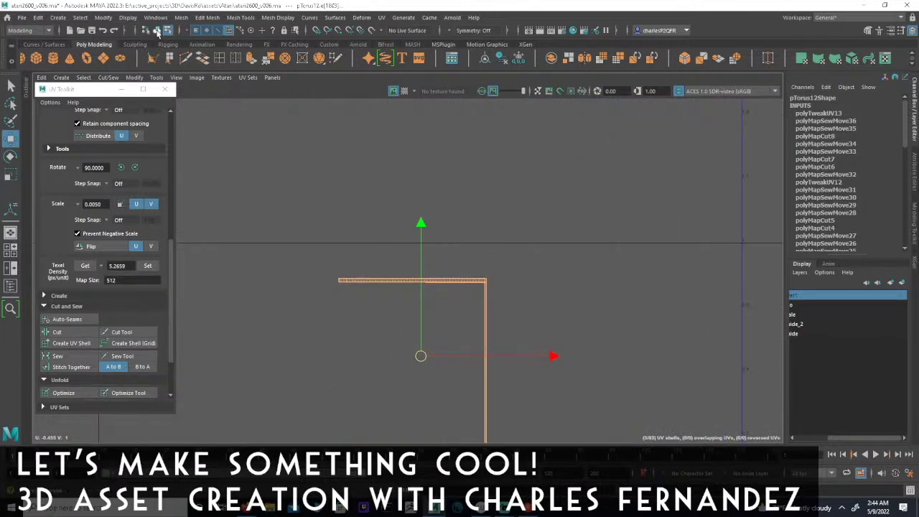
pyautogui.click(157, 31)
pyautogui.press('F8')
pyautogui.click(341, 287)
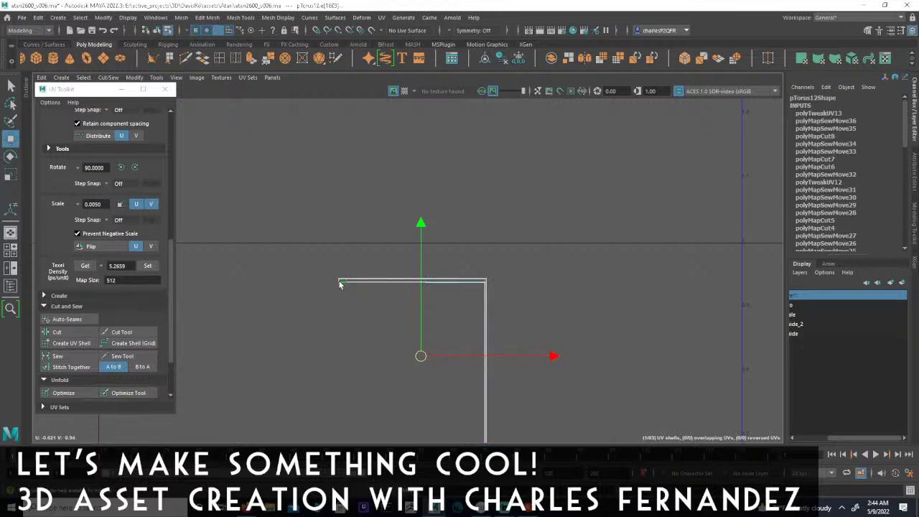
pyautogui.keyDown('alt'); pyautogui.moveTo(352, 354); pyautogui.dragTo(407, 279, button='middle'); pyautogui.keyUp('alt')
pyautogui.scroll(-1, 407, 279)
pyautogui.keyDown('alt'); pyautogui.moveTo(378, 344); pyautogui.dragTo(381, 260, button='middle'); pyautogui.keyUp('alt')
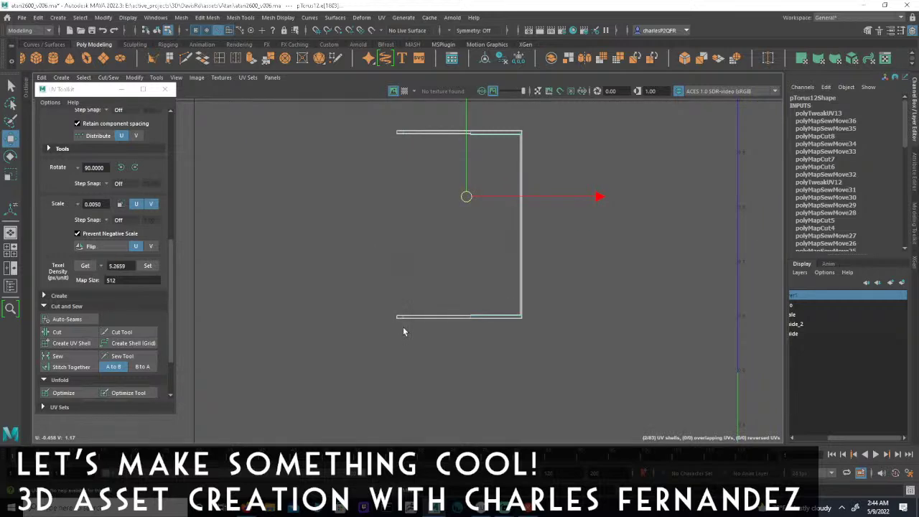
pyautogui.scroll(-3, 572, 272)
pyautogui.keyDown('alt'); pyautogui.moveTo(627, 206); pyautogui.dragTo(437, 267, button='middle'); pyautogui.keyUp('alt')
pyautogui.scroll(-1, 436, 266)
pyautogui.keyDown('alt'); pyautogui.moveTo(352, 240); pyautogui.dragTo(265, 325, button='middle'); pyautogui.keyUp('alt')
pyautogui.scroll(-1, 480, 291)
pyautogui.keyDown('alt'); pyautogui.moveTo(480, 290); pyautogui.dragTo(462, 302, button='middle'); pyautogui.keyUp('alt')
pyautogui.keyDown('alt'); pyautogui.moveTo(266, 306); pyautogui.dragTo(237, 309, button='right'); pyautogui.keyUp('alt')
pyautogui.keyDown('alt'); pyautogui.moveTo(433, 329); pyautogui.dragTo(410, 166, button='middle'); pyautogui.keyUp('alt')
pyautogui.keyDown('alt'); pyautogui.moveTo(388, 176); pyautogui.dragTo(497, 189, button='right'); pyautogui.keyUp('alt')
pyautogui.keyDown('alt'); pyautogui.moveTo(393, 180); pyautogui.dragTo(418, 375, button='middle'); pyautogui.keyUp('alt')
pyautogui.keyDown('alt'); pyautogui.moveTo(366, 237); pyautogui.dragTo(381, 129, button='middle'); pyautogui.keyUp('alt')
pyautogui.keyDown('alt'); pyautogui.moveTo(388, 307); pyautogui.dragTo(390, 232, button='middle'); pyautogui.keyUp('alt')
pyautogui.keyDown('alt'); pyautogui.moveTo(261, 216); pyautogui.dragTo(273, 216, button='right'); pyautogui.keyUp('alt')
pyautogui.keyDown('alt'); pyautogui.moveTo(273, 216); pyautogui.dragTo(419, 237, button='middle'); pyautogui.keyUp('alt')
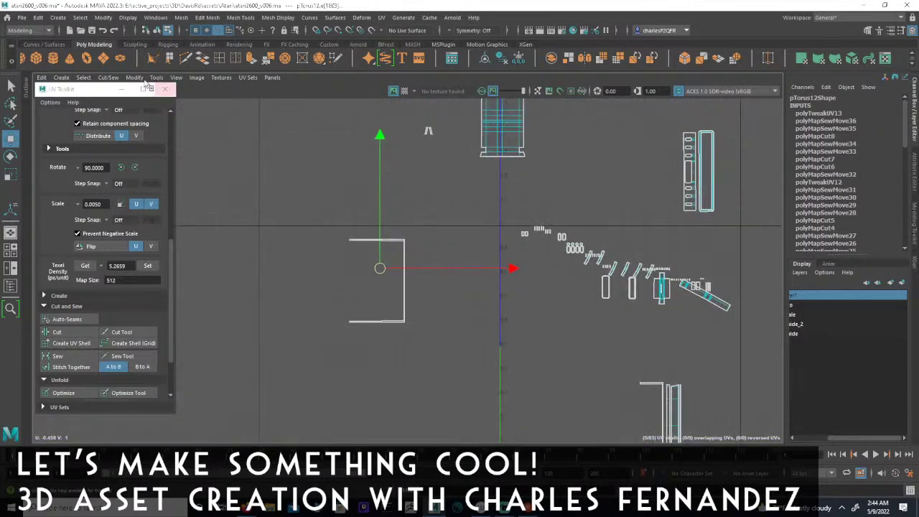
pyautogui.click(115, 77)
pyautogui.click(120, 171)
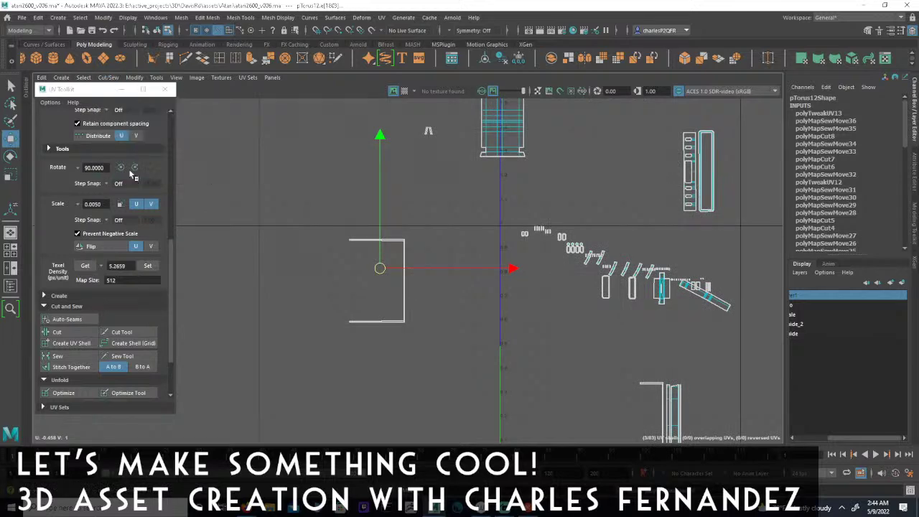
# - Inspect the sewn rim shell and the rest of the UV layout for pieces that still need joining
pyautogui.keyDown('alt'); pyautogui.moveTo(409, 275); pyautogui.dragTo(380, 277, button='middle'); pyautogui.keyUp('alt')
pyautogui.keyDown('alt'); pyautogui.moveTo(380, 277); pyautogui.dragTo(82, 257, button='right'); pyautogui.keyUp('alt')
pyautogui.keyDown('alt'); pyautogui.moveTo(345, 252); pyautogui.dragTo(332, 318, button='middle'); pyautogui.keyUp('alt')
pyautogui.keyDown('alt'); pyautogui.moveTo(333, 319); pyautogui.dragTo(273, 316, button='right'); pyautogui.keyUp('alt')
pyautogui.keyDown('alt'); pyautogui.moveTo(438, 288); pyautogui.dragTo(362, 275, button='middle'); pyautogui.keyUp('alt')
pyautogui.keyDown('alt'); pyautogui.moveTo(362, 275); pyautogui.dragTo(412, 291, button='right'); pyautogui.keyUp('alt')
pyautogui.scroll(3, 411, 290)
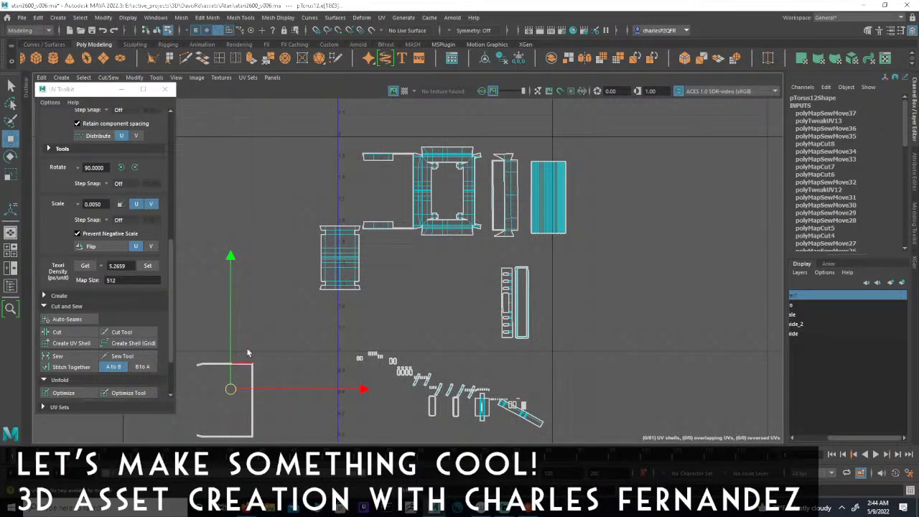
pyautogui.keyDown('alt'); pyautogui.moveTo(352, 306); pyautogui.dragTo(436, 246, button='middle'); pyautogui.keyUp('alt')
pyautogui.keyDown('alt'); pyautogui.moveTo(435, 246); pyautogui.dragTo(528, 253, button='right'); pyautogui.keyUp('alt')
pyautogui.keyDown('alt'); pyautogui.moveTo(379, 273); pyautogui.dragTo(461, 218, button='middle'); pyautogui.keyUp('alt')
pyautogui.keyDown('alt'); pyautogui.moveTo(461, 217); pyautogui.dragTo(563, 240, button='right'); pyautogui.keyUp('alt')
pyautogui.keyDown('alt'); pyautogui.moveTo(421, 256); pyautogui.dragTo(519, 208, button='middle'); pyautogui.keyUp('alt')
pyautogui.keyDown('alt'); pyautogui.moveTo(518, 208); pyautogui.dragTo(886, 201, button='right'); pyautogui.keyUp('alt')
pyautogui.keyDown('alt'); pyautogui.moveTo(352, 261); pyautogui.dragTo(582, 261, button='middle'); pyautogui.keyUp('alt')
pyautogui.keyDown('alt'); pyautogui.moveTo(583, 261); pyautogui.dragTo(345, 263, button='right'); pyautogui.keyUp('alt')
pyautogui.keyDown('alt'); pyautogui.moveTo(439, 258); pyautogui.dragTo(821, 264, button='right'); pyautogui.keyUp('alt')
pyautogui.keyDown('alt'); pyautogui.moveTo(586, 267); pyautogui.dragTo(552, 273, button='middle'); pyautogui.keyUp('alt')
pyautogui.keyDown('alt'); pyautogui.moveTo(552, 273); pyautogui.dragTo(296, 283, button='right'); pyautogui.keyUp('alt')
pyautogui.click(583, 264)
pyautogui.keyDown('alt'); pyautogui.moveTo(600, 310); pyautogui.dragTo(205, 297, button='right'); pyautogui.keyUp('alt')
pyautogui.keyDown('alt'); pyautogui.moveTo(480, 228); pyautogui.dragTo(503, 381, button='middle'); pyautogui.keyUp('alt')
pyautogui.keyDown('alt'); pyautogui.moveTo(503, 381); pyautogui.dragTo(309, 377, button='right'); pyautogui.keyUp('alt')
pyautogui.keyDown('alt'); pyautogui.moveTo(543, 281); pyautogui.dragTo(564, 378, button='middle'); pyautogui.keyUp('alt')
pyautogui.keyDown('alt'); pyautogui.moveTo(565, 377); pyautogui.dragTo(366, 373, button='right'); pyautogui.keyUp('alt')
pyautogui.keyDown('alt'); pyautogui.moveTo(657, 392); pyautogui.dragTo(400, 333, button='middle'); pyautogui.keyUp('alt')
pyautogui.keyDown('alt'); pyautogui.moveTo(502, 382); pyautogui.dragTo(497, 349, button='middle'); pyautogui.keyUp('alt')
pyautogui.keyDown('alt'); pyautogui.moveTo(498, 349); pyautogui.dragTo(200, 341, button='right'); pyautogui.keyUp('alt')
pyautogui.keyDown('alt'); pyautogui.moveTo(434, 378); pyautogui.dragTo(421, 271, button='middle'); pyautogui.keyUp('alt')
pyautogui.keyDown('alt'); pyautogui.moveTo(477, 224); pyautogui.dragTo(451, 265, button='middle'); pyautogui.keyUp('alt')
pyautogui.keyDown('alt'); pyautogui.moveTo(484, 348); pyautogui.dragTo(338, 203, button='middle'); pyautogui.keyUp('alt')
# - Select the C-shaped shell and long strip shells inside the 0–1 tile, and locate them on the front of the case
pyautogui.moveTo(386, 246); pyautogui.dragTo(483, 368)
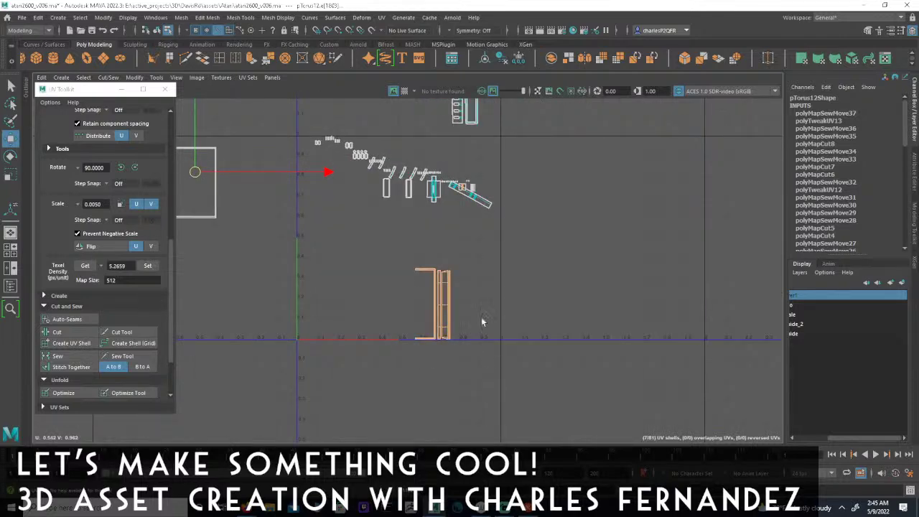
pyautogui.press('space')
pyautogui.keyDown('alt'); pyautogui.moveTo(602, 267); pyautogui.dragTo(493, 262); pyautogui.keyUp('alt')
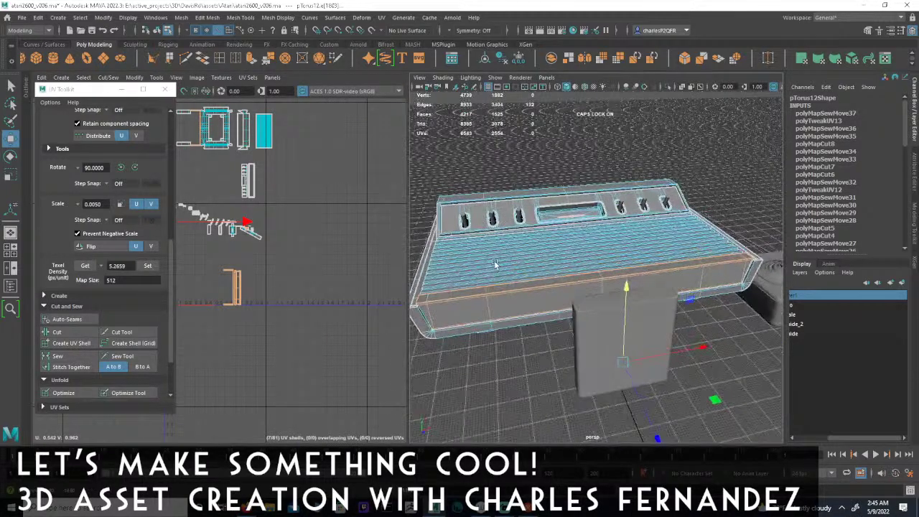
pyautogui.keyDown('alt'); pyautogui.moveTo(332, 296); pyautogui.dragTo(562, 293, button='right'); pyautogui.keyUp('alt')
pyautogui.keyDown('alt'); pyautogui.moveTo(259, 278); pyautogui.dragTo(390, 276, button='middle'); pyautogui.keyUp('alt')
pyautogui.keyDown('alt'); pyautogui.moveTo(240, 252); pyautogui.dragTo(318, 247, button='right'); pyautogui.keyUp('alt')
pyautogui.keyDown('alt'); pyautogui.moveTo(319, 247); pyautogui.dragTo(303, 269, button='middle'); pyautogui.keyUp('alt')
pyautogui.keyDown('alt'); pyautogui.moveTo(302, 269); pyautogui.dragTo(503, 260, button='right'); pyautogui.keyUp('alt')
pyautogui.keyDown('alt'); pyautogui.moveTo(292, 280); pyautogui.dragTo(294, 221, button='middle'); pyautogui.keyUp('alt')
pyautogui.keyDown('alt'); pyautogui.moveTo(294, 221); pyautogui.dragTo(454, 250, button='right'); pyautogui.keyUp('alt')
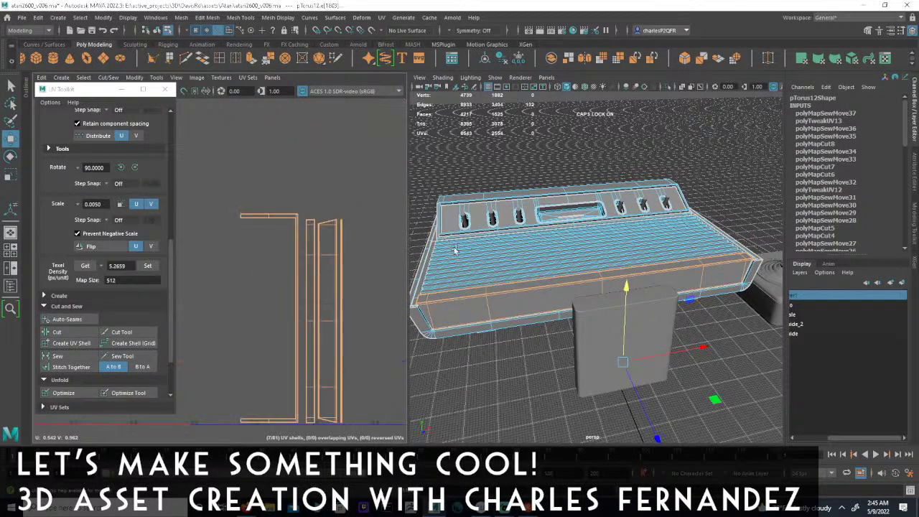
pyautogui.keyDown('alt'); pyautogui.moveTo(470, 292); pyautogui.dragTo(446, 293); pyautogui.keyUp('alt')
pyautogui.keyDown('alt'); pyautogui.moveTo(445, 293); pyautogui.dragTo(535, 295, button='middle'); pyautogui.keyUp('alt')
pyautogui.keyDown('alt'); pyautogui.moveTo(535, 295); pyautogui.dragTo(629, 295, button='right'); pyautogui.keyUp('alt')
pyautogui.keyDown('alt'); pyautogui.moveTo(539, 291); pyautogui.dragTo(613, 329); pyautogui.keyUp('alt')
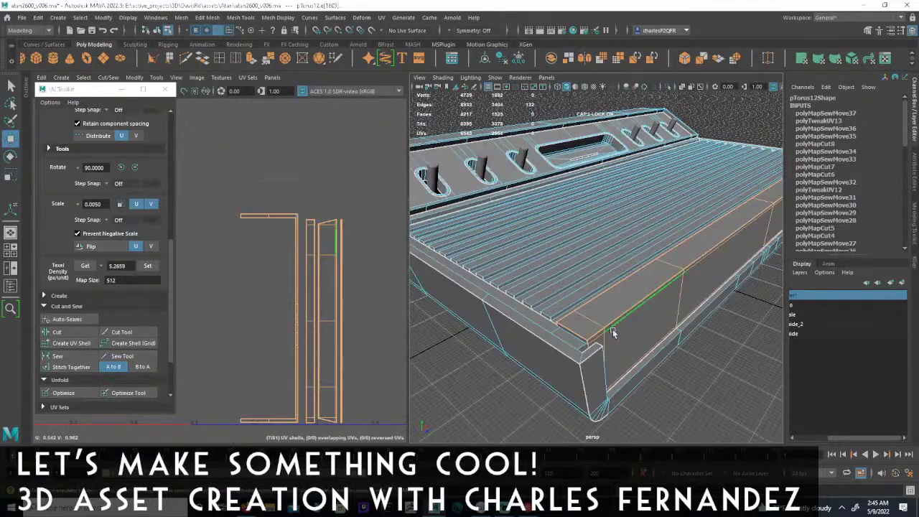
# - Select the long border edge shared by the two strip shells along the case's front and move and sew it
pyautogui.click(590, 335)
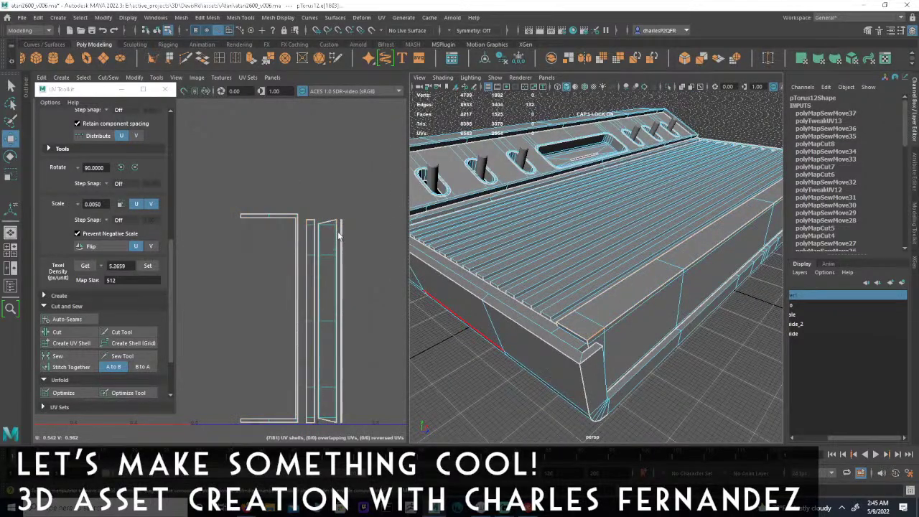
pyautogui.click(342, 280)
pyautogui.click(335, 230)
pyautogui.doubleClick(338, 224)
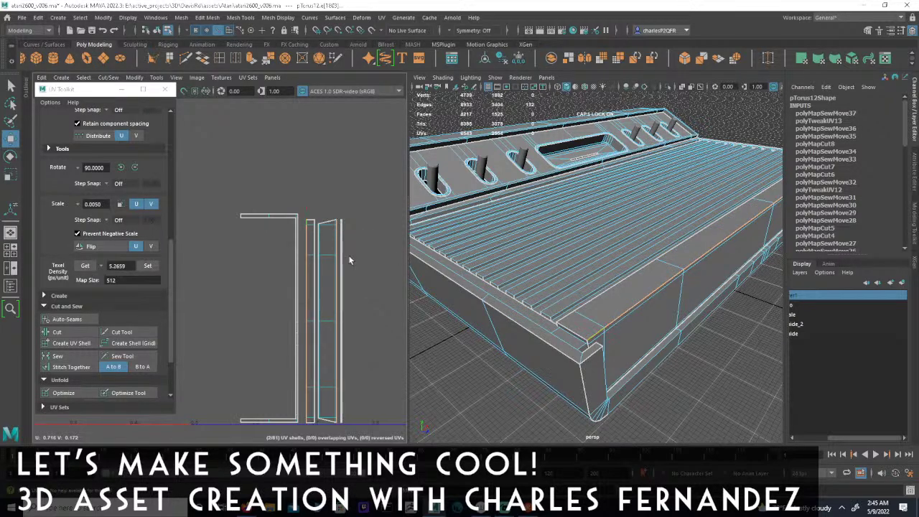
pyautogui.click(107, 77)
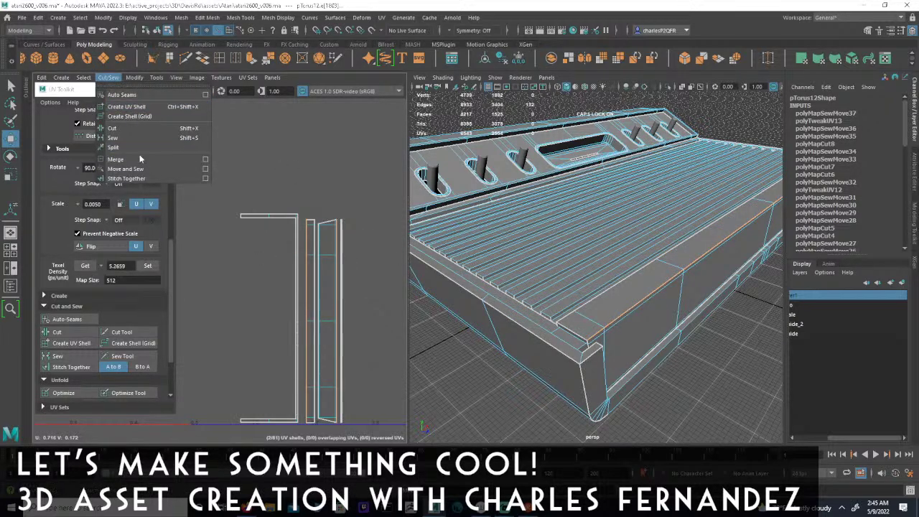
pyautogui.click(125, 169)
# - Select the long inner edge loop of the raised front strip and move and sew it to the combined front shell
pyautogui.scroll(3, 326, 242)
pyautogui.keyDown('alt'); pyautogui.moveTo(367, 216); pyautogui.dragTo(386, 253, button='middle'); pyautogui.keyUp('alt')
pyautogui.scroll(2, 386, 253)
pyautogui.keyDown('alt'); pyautogui.moveTo(632, 304); pyautogui.dragTo(624, 301); pyautogui.keyUp('alt')
pyautogui.keyDown('alt'); pyautogui.moveTo(544, 320); pyautogui.dragTo(711, 277); pyautogui.keyUp('alt')
pyautogui.doubleClick(525, 320)
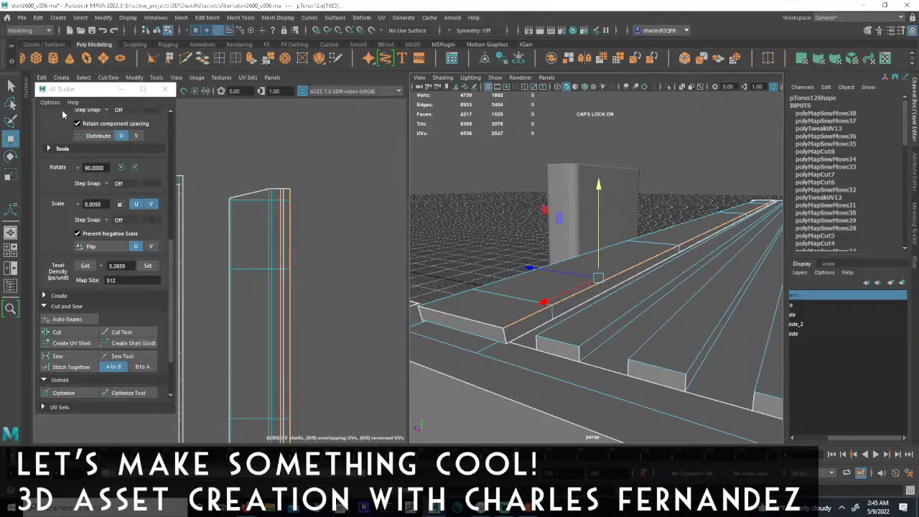
pyautogui.click(107, 77)
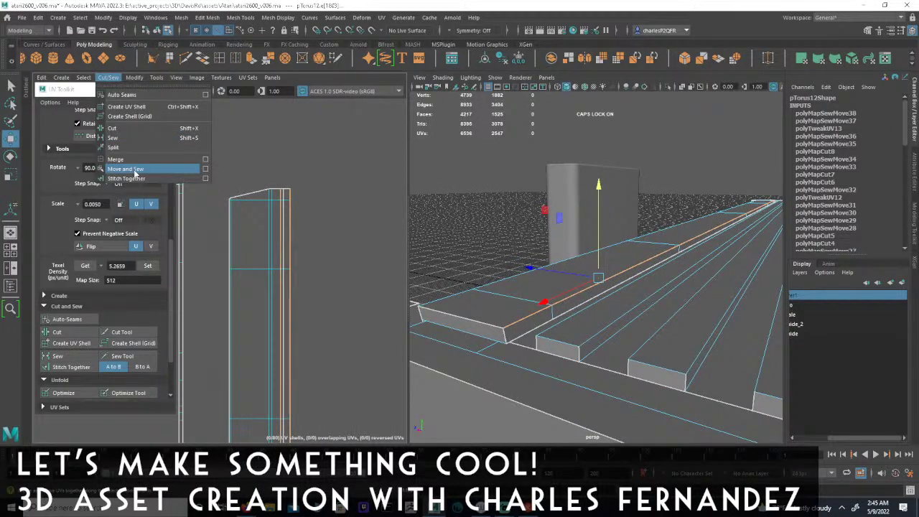
pyautogui.click(134, 168)
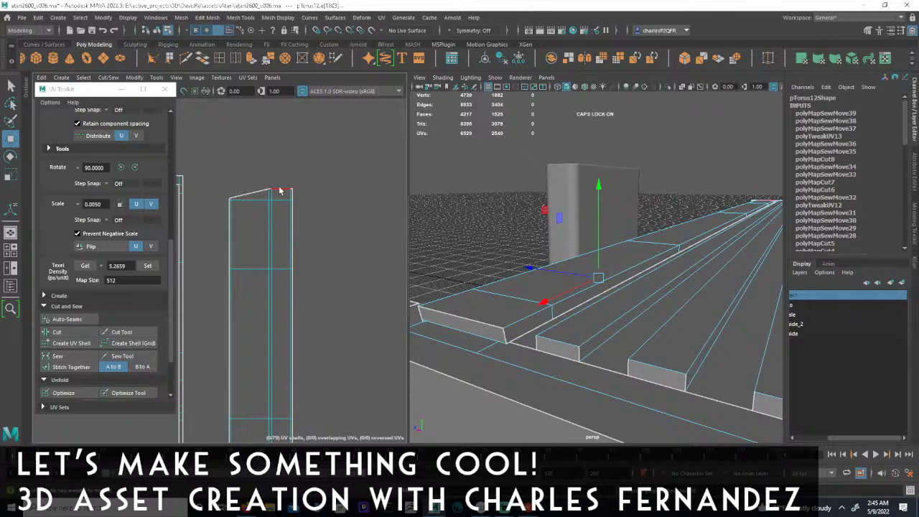
# - Select the short straight end edges at both ends of the front strip shell and locate them on the case's front corners
pyautogui.keyDown('alt'); pyautogui.moveTo(552, 339); pyautogui.dragTo(572, 340); pyautogui.keyUp('alt')
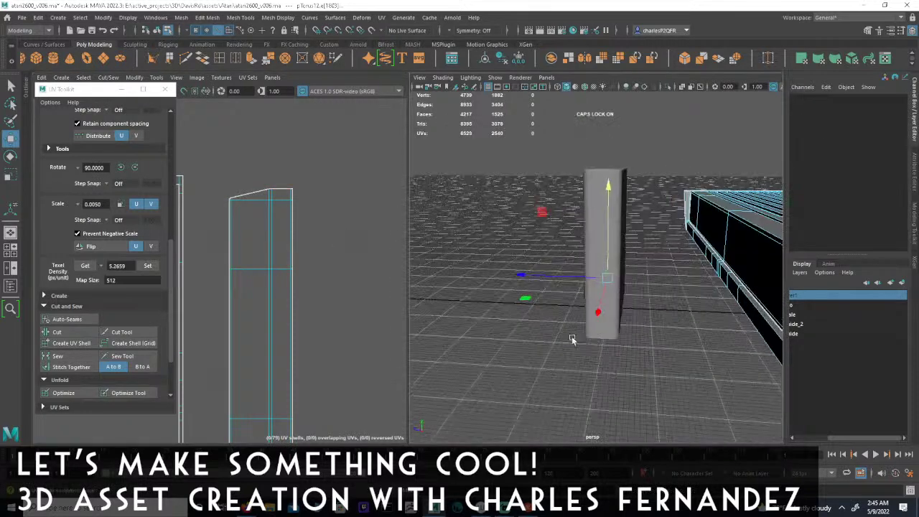
pyautogui.click(284, 191)
pyautogui.keyDown('alt'); pyautogui.moveTo(351, 292); pyautogui.dragTo(361, 289, button='middle'); pyautogui.keyUp('alt')
pyautogui.scroll(-3, 361, 289)
pyautogui.keyDown('alt'); pyautogui.moveTo(373, 431); pyautogui.dragTo(327, 279, button='middle'); pyautogui.keyUp('alt')
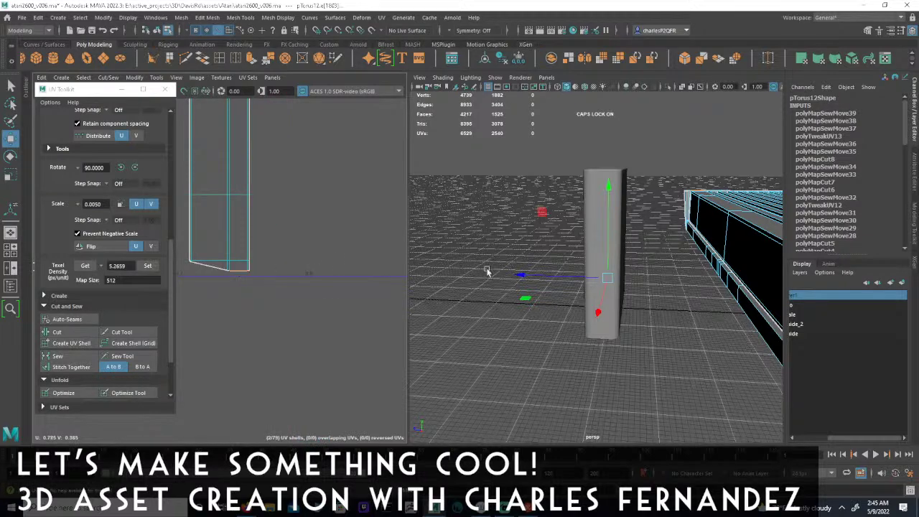
pyautogui.keyDown('alt'); pyautogui.moveTo(697, 277); pyautogui.dragTo(663, 283); pyautogui.keyUp('alt')
pyautogui.keyDown('alt'); pyautogui.moveTo(577, 328); pyautogui.dragTo(645, 367); pyautogui.keyUp('alt')
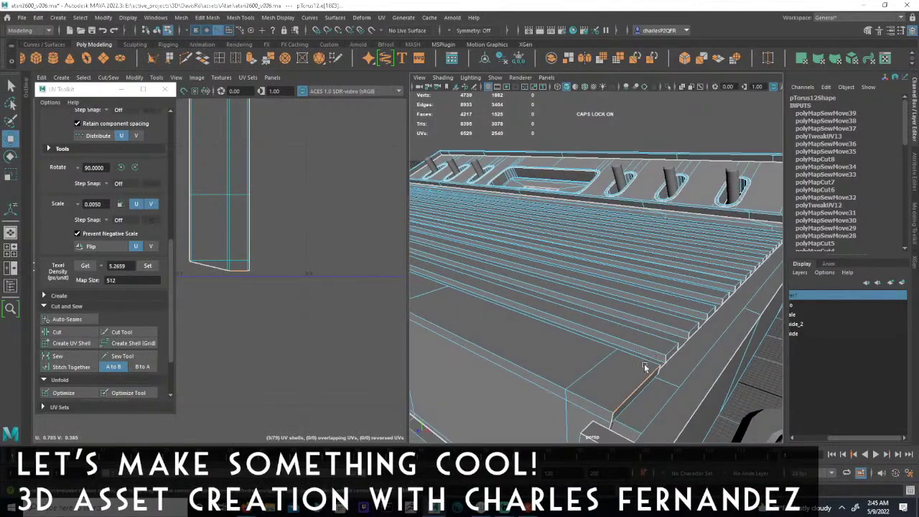
pyautogui.click(610, 427)
# - Compare the sloped and straight end edges on the model, and move and sew the short straight end edges of the front strip shell
pyautogui.keyDown('alt'); pyautogui.moveTo(241, 280); pyautogui.dragTo(287, 332, button='middle'); pyautogui.keyUp('alt')
pyautogui.scroll(-2, 287, 333)
pyautogui.keyDown('alt'); pyautogui.moveTo(313, 215); pyautogui.dragTo(322, 360, button='middle'); pyautogui.keyUp('alt')
pyautogui.keyDown('alt'); pyautogui.moveTo(309, 183); pyautogui.dragTo(312, 287, button='middle'); pyautogui.keyUp('alt')
pyautogui.scroll(4, 310, 281)
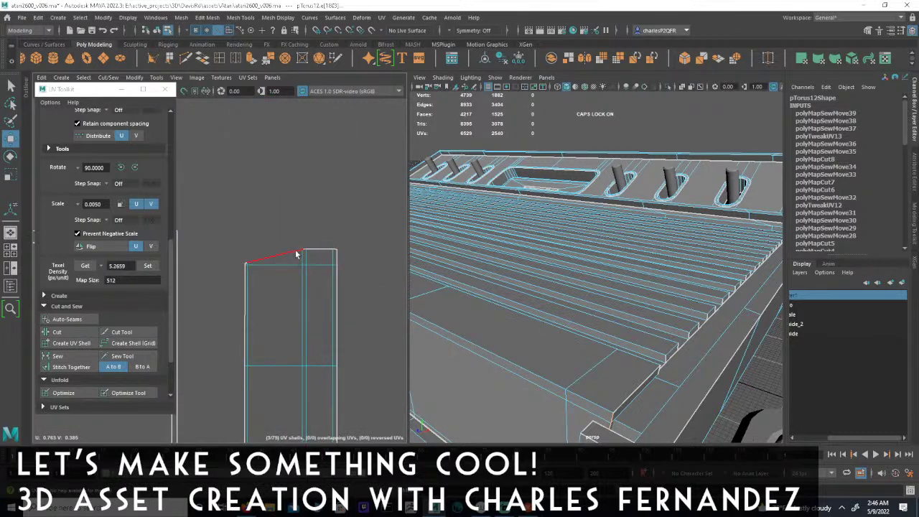
pyautogui.keyDown('alt'); pyautogui.moveTo(532, 347); pyautogui.dragTo(391, 229); pyautogui.keyUp('alt')
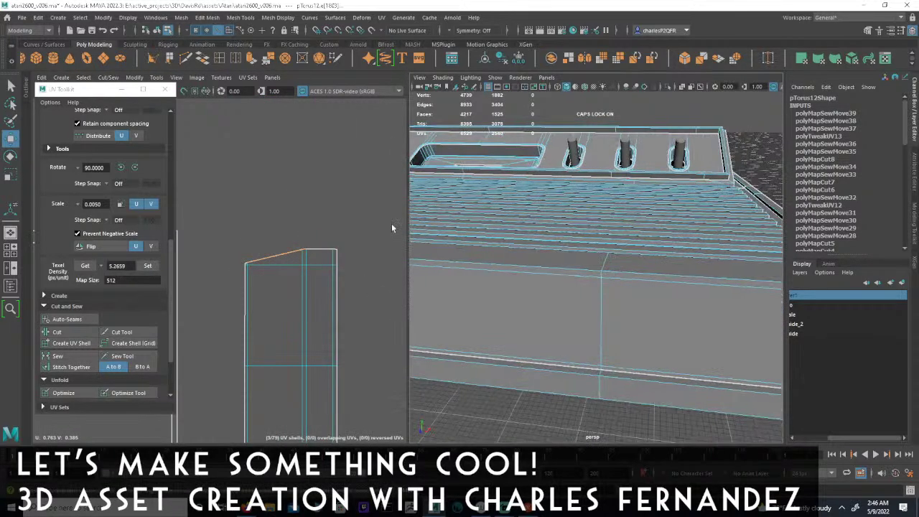
pyautogui.keyDown('alt'); pyautogui.moveTo(629, 293); pyautogui.dragTo(596, 300); pyautogui.keyUp('alt')
pyautogui.click(604, 318)
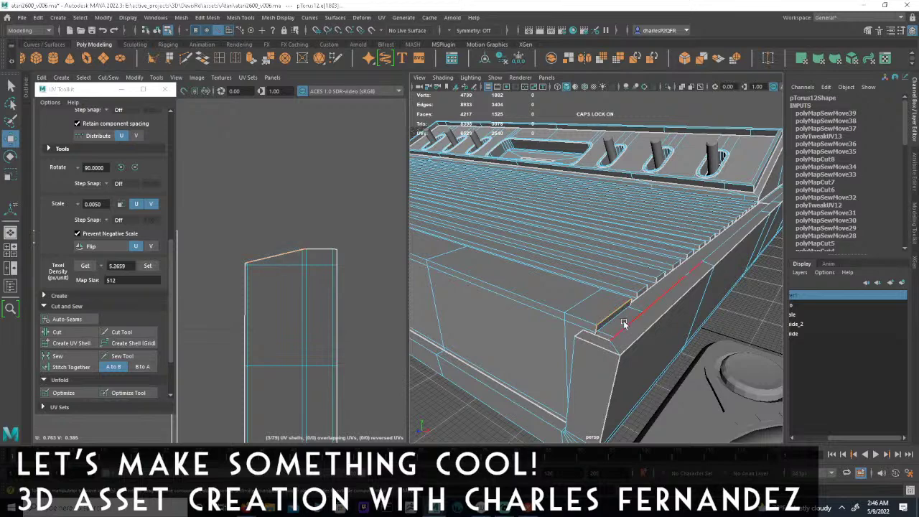
pyautogui.keyDown('alt'); pyautogui.moveTo(642, 321); pyautogui.dragTo(469, 302); pyautogui.keyUp('alt')
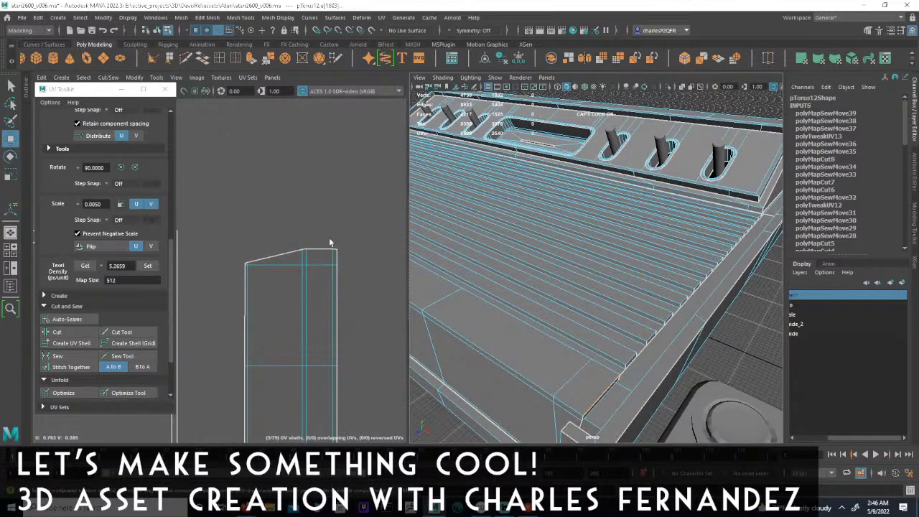
pyautogui.keyDown('alt'); pyautogui.moveTo(623, 364); pyautogui.dragTo(621, 340); pyautogui.keyUp('alt')
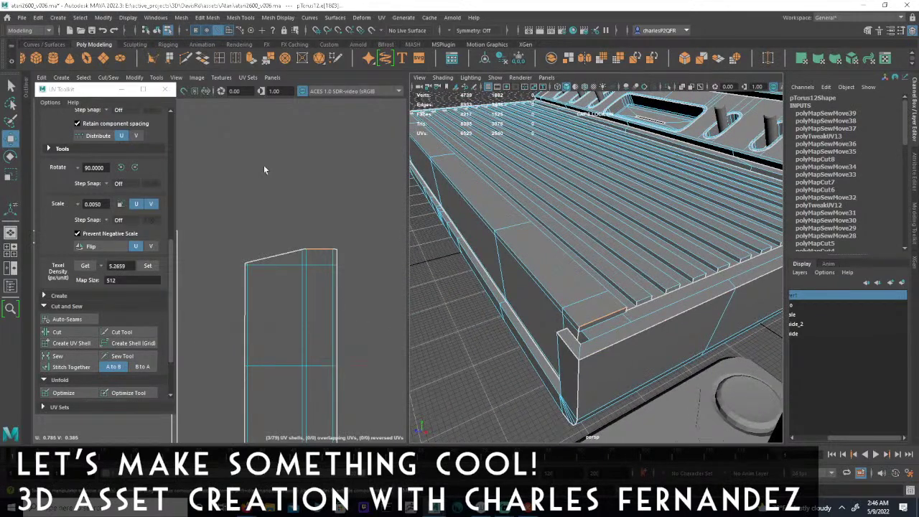
pyautogui.click(96, 81)
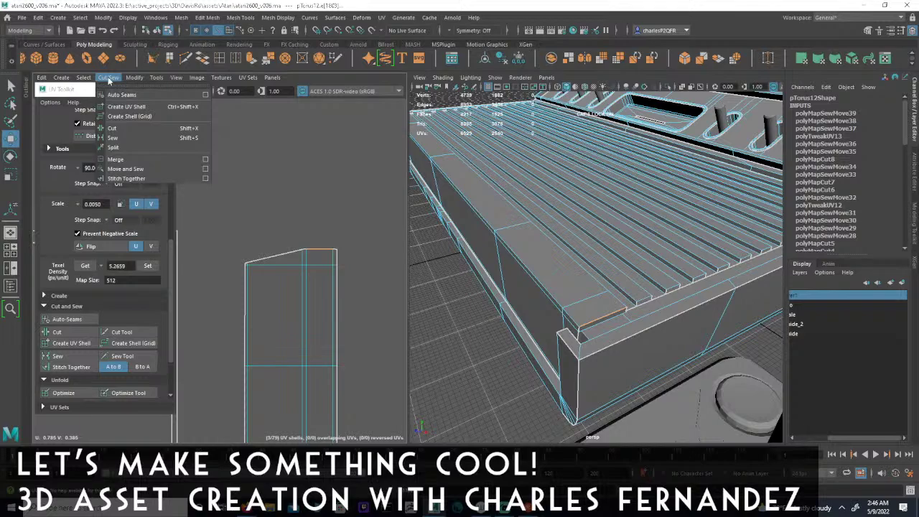
pyautogui.click(125, 171)
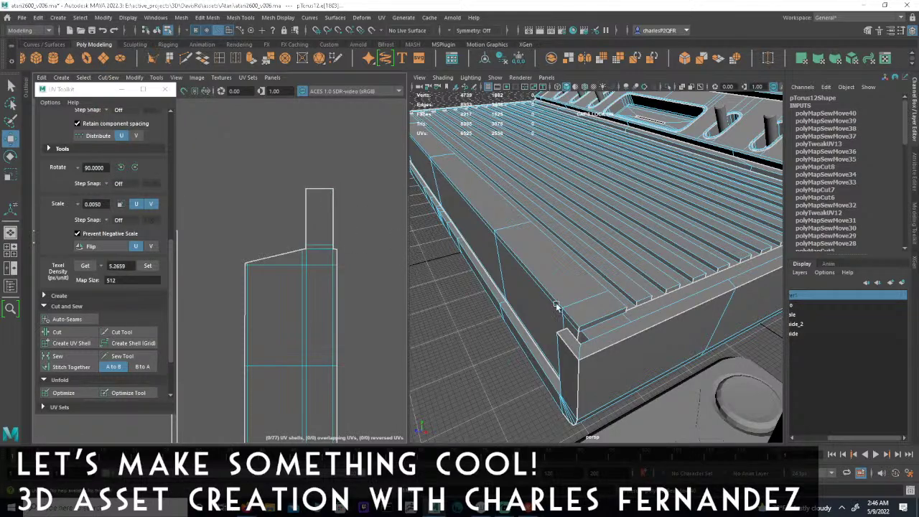
pyautogui.scroll(-5, 557, 305)
pyautogui.keyDown('alt'); pyautogui.moveTo(548, 290); pyautogui.dragTo(674, 283); pyautogui.keyUp('alt')
pyautogui.keyDown('alt'); pyautogui.moveTo(584, 283); pyautogui.dragTo(475, 291); pyautogui.keyUp('alt')
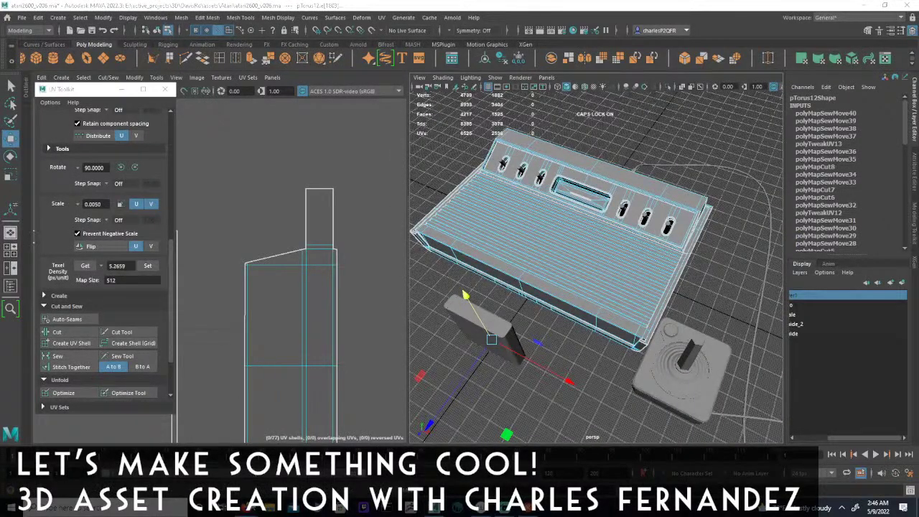
pyautogui.moveTo(246, 507)
pyautogui.moveTo(804, 508)
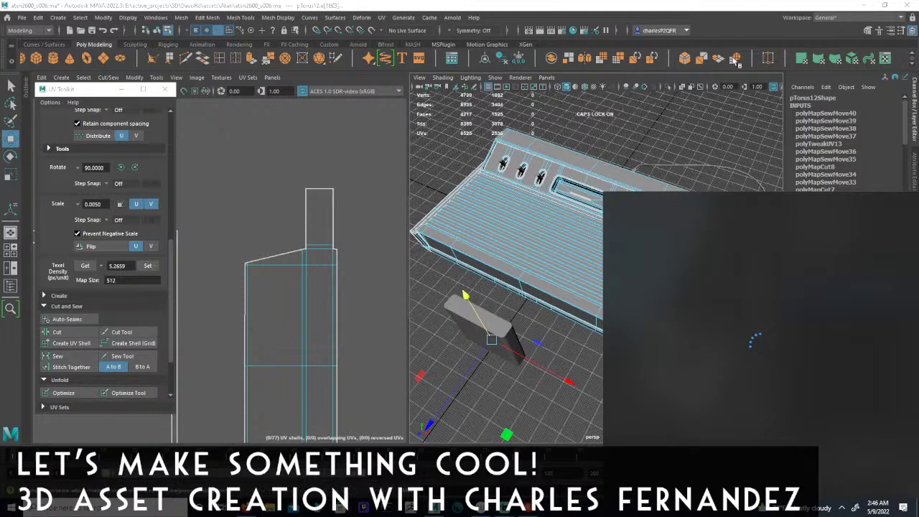
pyautogui.doubleClick(727, 8)
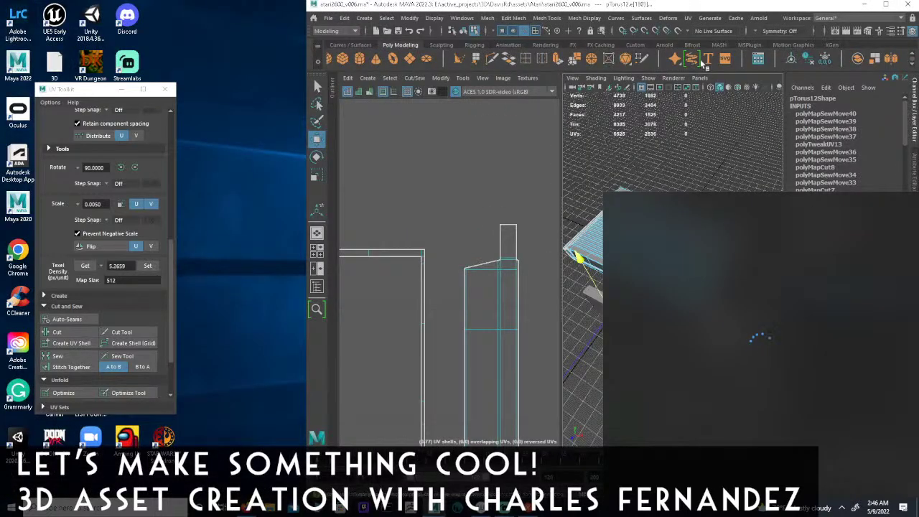
pyautogui.click(885, 4)
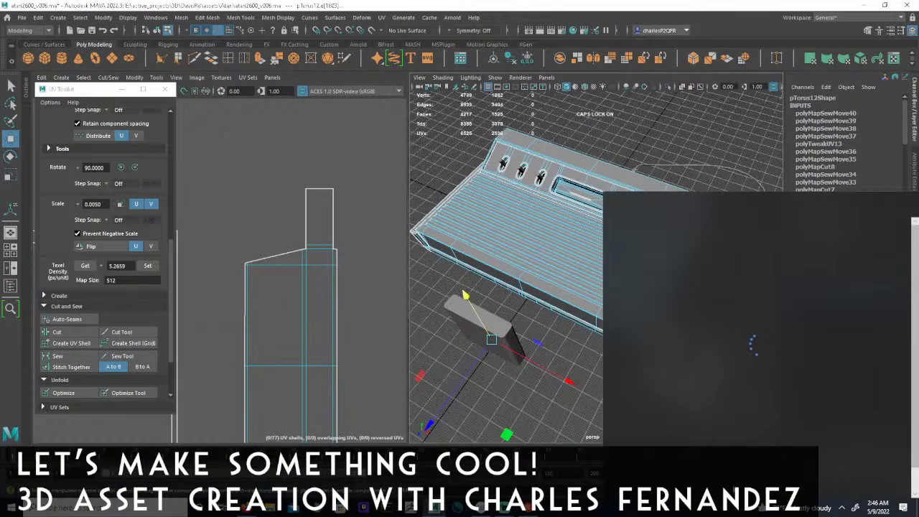
pyautogui.click(843, 508)
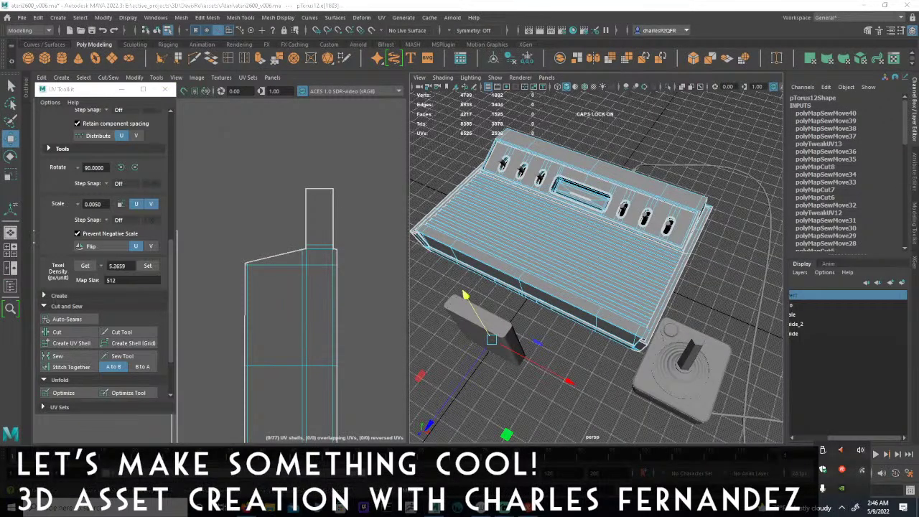
pyautogui.click(586, 9)
# - Inspect the sewn front strip shell, the remaining UV layout and the case's rim around the switch panel for pieces to join
pyautogui.moveTo(643, 234)
pyautogui.keyDown('alt'); pyautogui.mouseDown()
pyautogui.moveTo(589, 223)
pyautogui.moveTo(630, 228)
pyautogui.mouseUp(); pyautogui.keyUp('alt')
pyautogui.keyDown('alt'); pyautogui.moveTo(308, 285); pyautogui.dragTo(377, 247, button='middle'); pyautogui.keyUp('alt')
pyautogui.keyDown('alt'); pyautogui.moveTo(377, 247); pyautogui.dragTo(276, 280, button='right'); pyautogui.keyUp('alt')
pyautogui.keyDown('alt'); pyautogui.moveTo(275, 281); pyautogui.dragTo(382, 226, button='middle'); pyautogui.keyUp('alt')
pyautogui.keyDown('alt'); pyautogui.moveTo(382, 226); pyautogui.dragTo(248, 294, button='right'); pyautogui.keyUp('alt')
pyautogui.keyDown('alt'); pyautogui.moveTo(248, 294); pyautogui.dragTo(326, 277, button='middle'); pyautogui.keyUp('alt')
pyautogui.keyDown('alt'); pyautogui.moveTo(326, 277); pyautogui.dragTo(176, 264, button='right'); pyautogui.keyUp('alt')
pyautogui.keyDown('alt'); pyautogui.moveTo(176, 264); pyautogui.dragTo(191, 232, button='middle'); pyautogui.keyUp('alt')
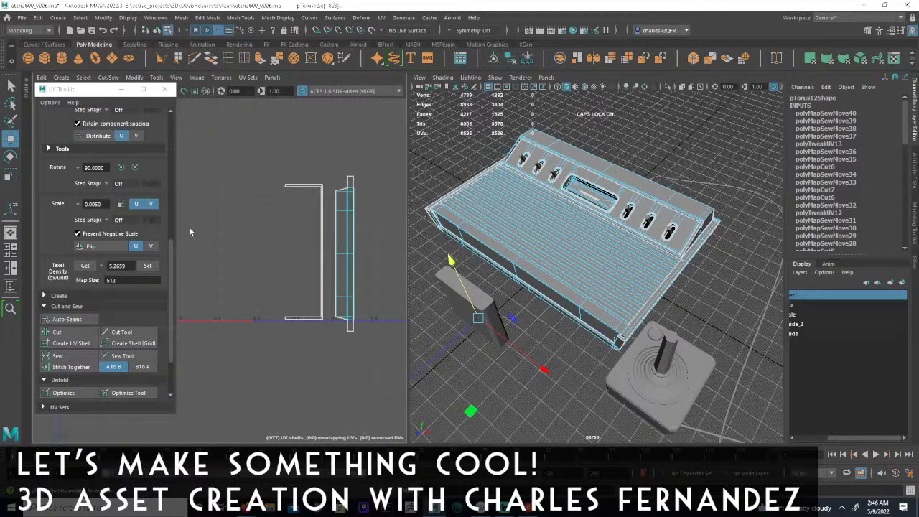
pyautogui.keyDown('alt'); pyautogui.moveTo(328, 211); pyautogui.dragTo(290, 250, button='right'); pyautogui.keyUp('alt')
pyautogui.moveTo(290, 250)
pyautogui.keyDown('alt'); pyautogui.mouseDown(button='middle')
pyautogui.moveTo(307, 248)
pyautogui.moveTo(281, 249)
pyautogui.mouseUp(button='middle'); pyautogui.keyUp('alt')
pyautogui.keyDown('alt'); pyautogui.moveTo(547, 266); pyautogui.dragTo(492, 251); pyautogui.keyUp('alt')
pyautogui.keyDown('alt'); pyautogui.moveTo(550, 259); pyautogui.dragTo(556, 273, button='middle'); pyautogui.keyUp('alt')
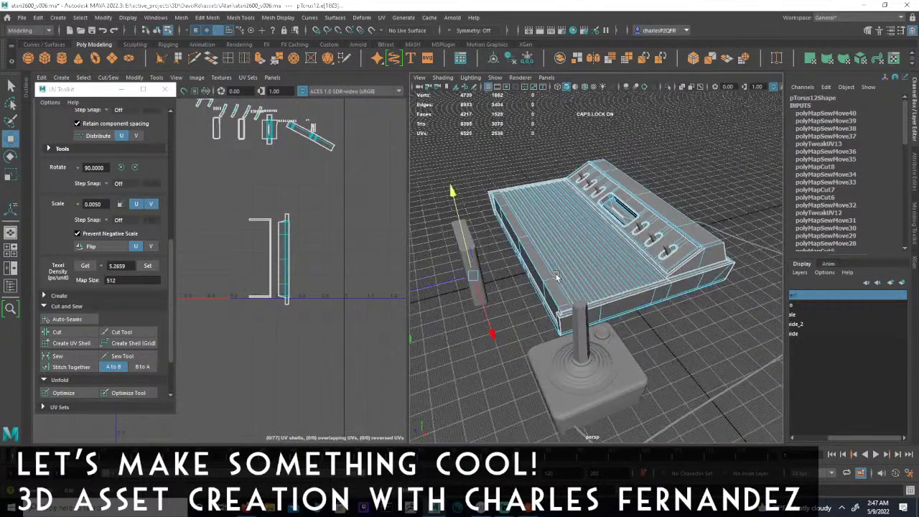
pyautogui.keyDown('alt'); pyautogui.moveTo(556, 274); pyautogui.dragTo(615, 287, button='right'); pyautogui.keyUp('alt')
pyautogui.keyDown('alt'); pyautogui.moveTo(614, 286); pyautogui.dragTo(709, 257); pyautogui.keyUp('alt')
pyautogui.keyDown('alt'); pyautogui.moveTo(716, 209); pyautogui.dragTo(703, 215); pyautogui.keyUp('alt')
pyautogui.keyDown('alt'); pyautogui.moveTo(652, 241); pyautogui.dragTo(635, 285); pyautogui.keyUp('alt')
pyautogui.keyDown('alt'); pyautogui.moveTo(631, 307); pyautogui.dragTo(585, 290, button='middle'); pyautogui.keyUp('alt')
pyautogui.keyDown('alt'); pyautogui.moveTo(584, 290); pyautogui.dragTo(654, 298, button='right'); pyautogui.keyUp('alt')
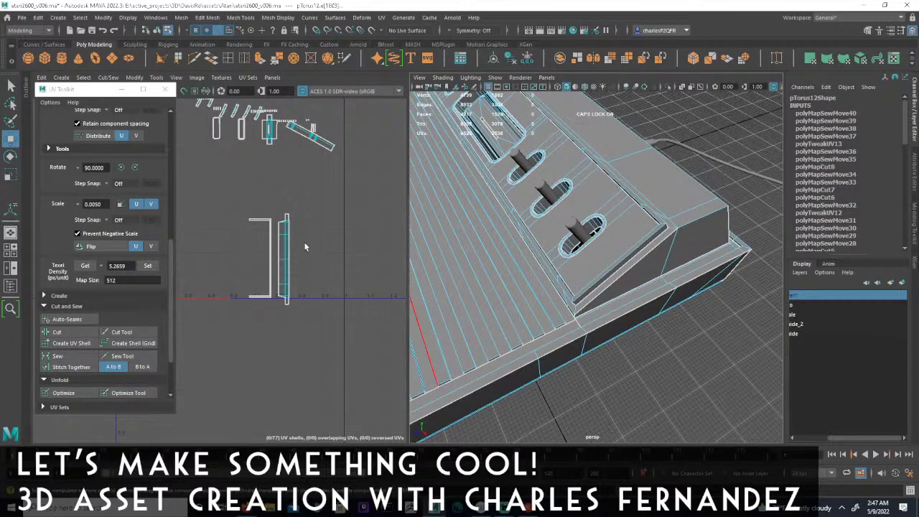
# - Select the short rim edge beside the switch panel's lower front corner and move and sew it
pyautogui.keyDown('alt'); pyautogui.moveTo(305, 247); pyautogui.dragTo(330, 338, button='middle'); pyautogui.keyUp('alt')
pyautogui.keyDown('alt'); pyautogui.moveTo(330, 337); pyautogui.dragTo(257, 302, button='right'); pyautogui.keyUp('alt')
pyautogui.keyDown('alt'); pyautogui.moveTo(256, 302); pyautogui.dragTo(365, 265, button='middle'); pyautogui.keyUp('alt')
pyautogui.keyDown('alt'); pyautogui.moveTo(381, 268); pyautogui.dragTo(517, 254, button='right'); pyautogui.keyUp('alt')
pyautogui.keyDown('alt'); pyautogui.moveTo(187, 392); pyautogui.dragTo(256, 241, button='middle'); pyautogui.keyUp('alt')
pyautogui.scroll(3, 328, 269)
pyautogui.keyDown('alt'); pyautogui.moveTo(257, 241); pyautogui.dragTo(470, 226, button='right'); pyautogui.keyUp('alt')
pyautogui.keyDown('alt'); pyautogui.moveTo(345, 179); pyautogui.dragTo(328, 365, button='middle'); pyautogui.keyUp('alt')
pyautogui.keyDown('alt'); pyautogui.moveTo(331, 223); pyautogui.dragTo(320, 340, button='middle'); pyautogui.keyUp('alt')
pyautogui.keyDown('alt'); pyautogui.moveTo(316, 256); pyautogui.dragTo(308, 260, button='middle'); pyautogui.keyUp('alt')
pyautogui.keyDown('alt'); pyautogui.moveTo(308, 261); pyautogui.dragTo(458, 271, button='right'); pyautogui.keyUp('alt')
pyautogui.keyDown('alt'); pyautogui.moveTo(643, 309); pyautogui.dragTo(683, 300); pyautogui.keyUp('alt')
pyautogui.keyDown('alt'); pyautogui.moveTo(683, 299); pyautogui.dragTo(755, 308, button='right'); pyautogui.keyUp('alt')
pyautogui.keyDown('alt'); pyautogui.moveTo(754, 307); pyautogui.dragTo(771, 328); pyautogui.keyUp('alt')
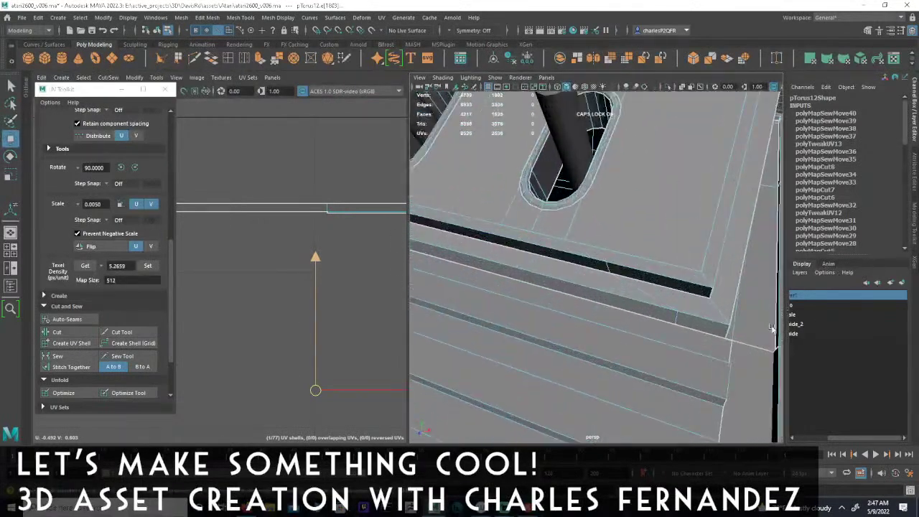
pyautogui.click(747, 351)
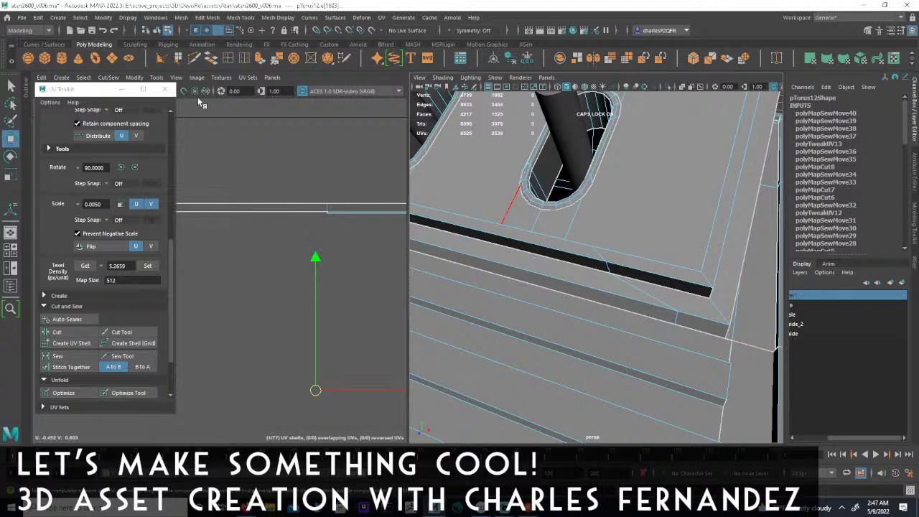
pyautogui.click(109, 78)
pyautogui.click(127, 170)
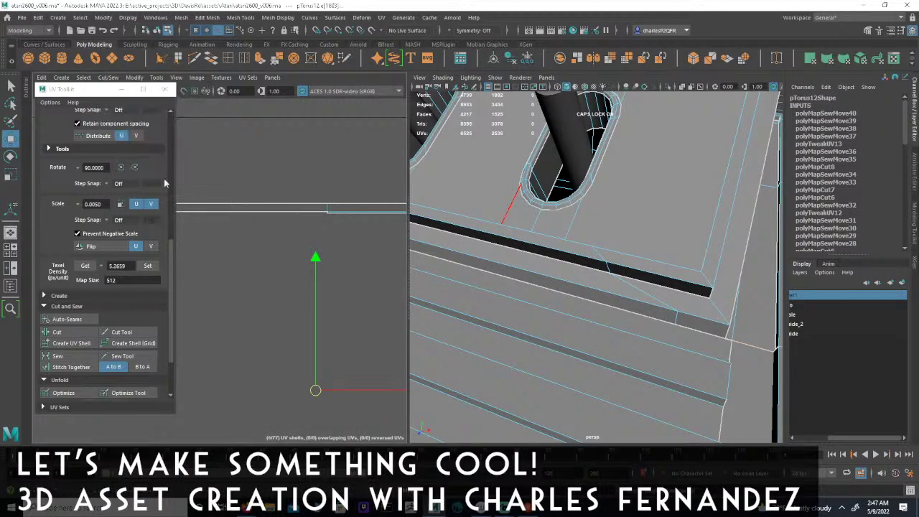
# - Examine the short rim edge close up in the UV layout and clear the selection
pyautogui.click(749, 345)
pyautogui.keyDown('alt'); pyautogui.moveTo(324, 337); pyautogui.dragTo(326, 311, button='middle'); pyautogui.keyUp('alt')
pyautogui.keyDown('alt'); pyautogui.moveTo(326, 312); pyautogui.dragTo(288, 307, button='right'); pyautogui.keyUp('alt')
pyautogui.press('f')
pyautogui.keyDown('alt'); pyautogui.moveTo(307, 336); pyautogui.dragTo(328, 314, button='middle'); pyautogui.keyUp('alt')
pyautogui.keyDown('alt'); pyautogui.moveTo(329, 314); pyautogui.dragTo(160, 309, button='right'); pyautogui.keyUp('alt')
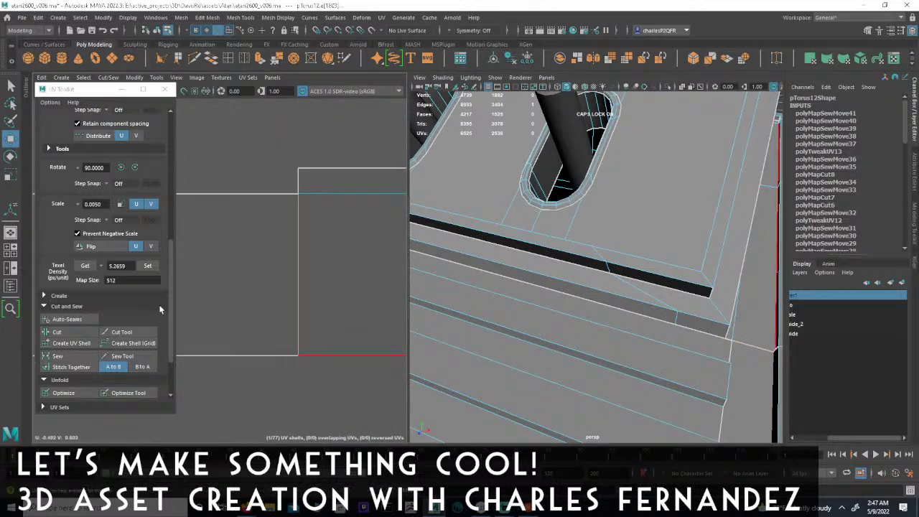
pyautogui.click(281, 407)
pyautogui.keyDown('alt'); pyautogui.moveTo(344, 278); pyautogui.dragTo(151, 281, button='right'); pyautogui.keyUp('alt')
pyautogui.keyDown('alt'); pyautogui.moveTo(227, 281); pyautogui.dragTo(359, 320, button='middle'); pyautogui.keyUp('alt')
pyautogui.keyDown('alt'); pyautogui.moveTo(359, 321); pyautogui.dragTo(144, 322, button='right'); pyautogui.keyUp('alt')
pyautogui.keyDown('alt'); pyautogui.moveTo(327, 311); pyautogui.dragTo(331, 349, button='middle'); pyautogui.keyUp('alt')
pyautogui.keyDown('alt'); pyautogui.moveTo(331, 349); pyautogui.dragTo(201, 336, button='right'); pyautogui.keyUp('alt')
pyautogui.click(266, 332)
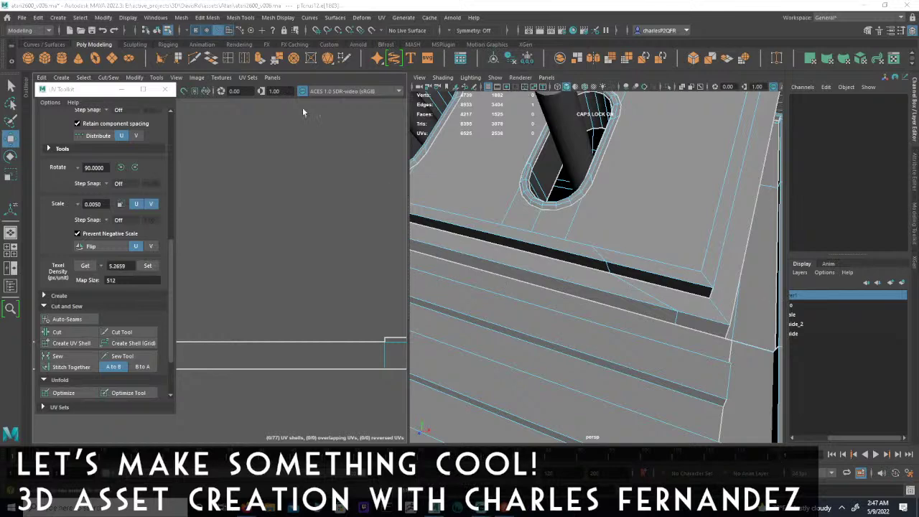
# - Select the short end edge of the thin slot in the central recess and locate its strip pieces in the UV layout
pyautogui.keyDown('alt'); pyautogui.moveTo(577, 211); pyautogui.dragTo(522, 219, button='right'); pyautogui.keyUp('alt')
pyautogui.keyDown('alt'); pyautogui.moveTo(577, 247); pyautogui.dragTo(558, 227); pyautogui.keyUp('alt')
pyautogui.moveTo(598, 246)
pyautogui.keyDown('alt'); pyautogui.mouseDown()
pyautogui.moveTo(672, 242)
pyautogui.moveTo(630, 250)
pyautogui.moveTo(670, 251)
pyautogui.moveTo(498, 267)
pyautogui.moveTo(596, 269)
pyautogui.mouseUp(); pyautogui.keyUp('alt')
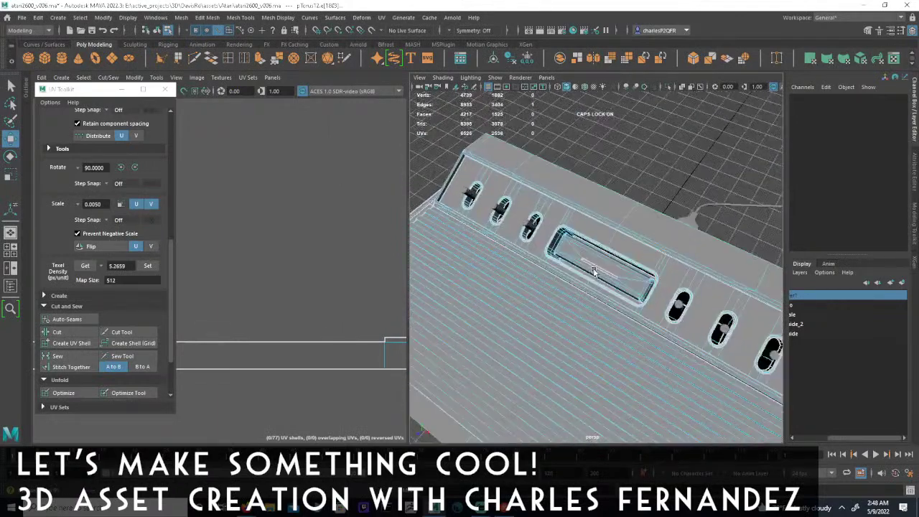
pyautogui.keyDown('alt'); pyautogui.moveTo(596, 268); pyautogui.dragTo(665, 257, button='right'); pyautogui.keyUp('alt')
pyautogui.keyDown('alt'); pyautogui.moveTo(666, 257); pyautogui.dragTo(660, 247); pyautogui.keyUp('alt')
pyautogui.keyDown('alt'); pyautogui.moveTo(589, 201); pyautogui.dragTo(563, 222); pyautogui.keyUp('alt')
pyautogui.scroll(-1, 564, 225)
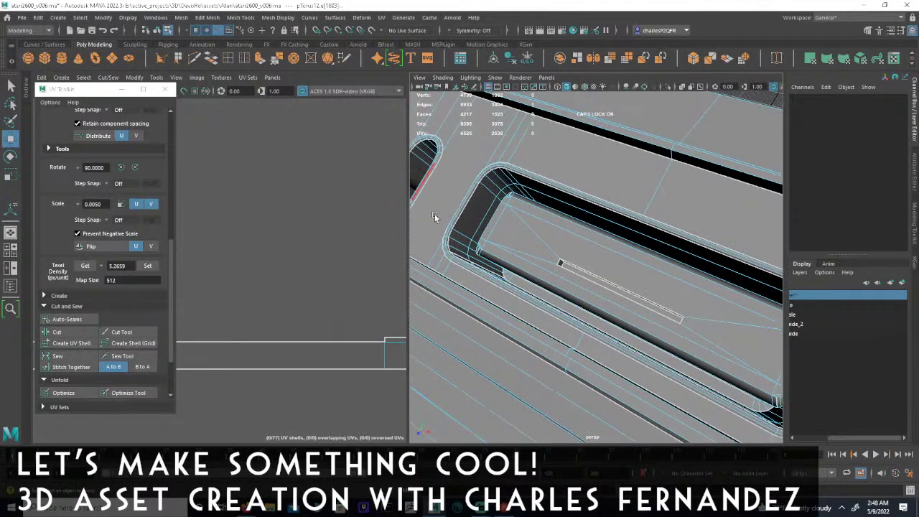
pyautogui.click(562, 263)
pyautogui.scroll(3, 277, 276)
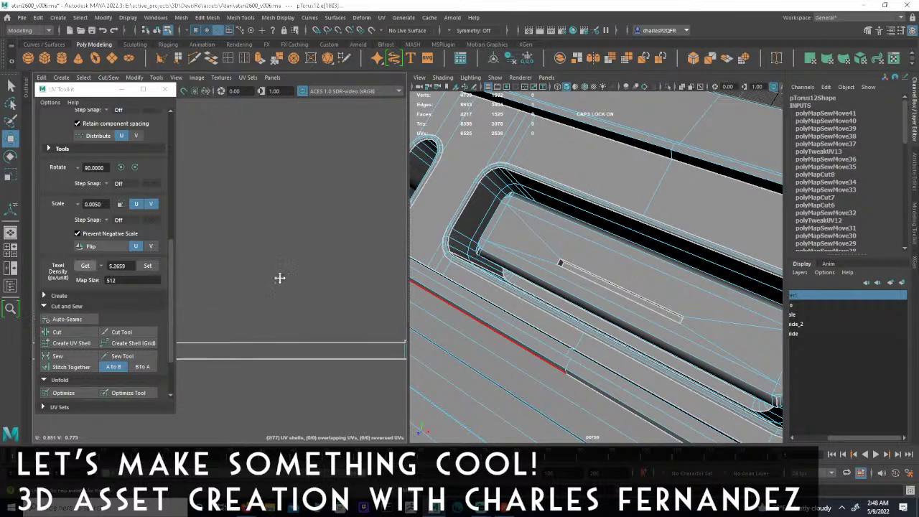
pyautogui.scroll(-6, 281, 273)
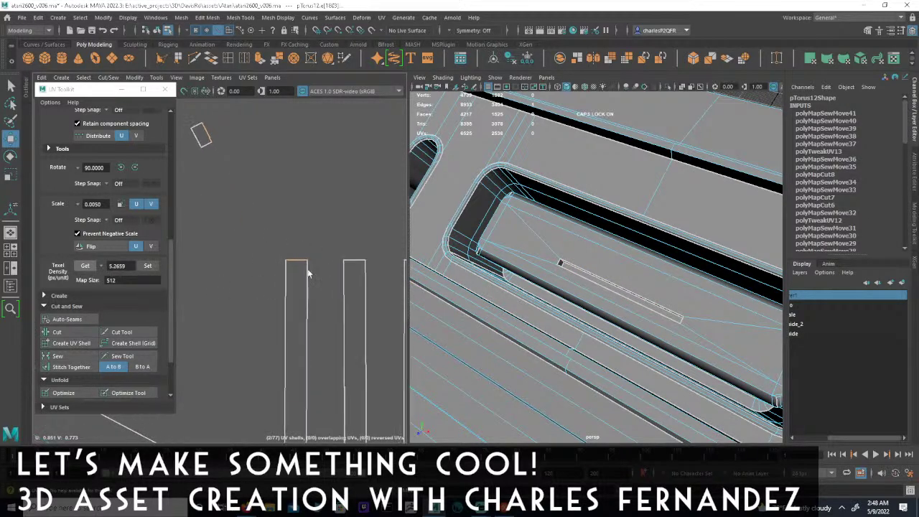
pyautogui.keyDown('alt'); pyautogui.moveTo(294, 278); pyautogui.dragTo(327, 247, button='middle'); pyautogui.keyUp('alt')
pyautogui.keyDown('alt'); pyautogui.moveTo(327, 247); pyautogui.dragTo(376, 253, button='right'); pyautogui.keyUp('alt')
pyautogui.keyDown('alt'); pyautogui.moveTo(376, 253); pyautogui.dragTo(345, 244, button='middle'); pyautogui.keyUp('alt')
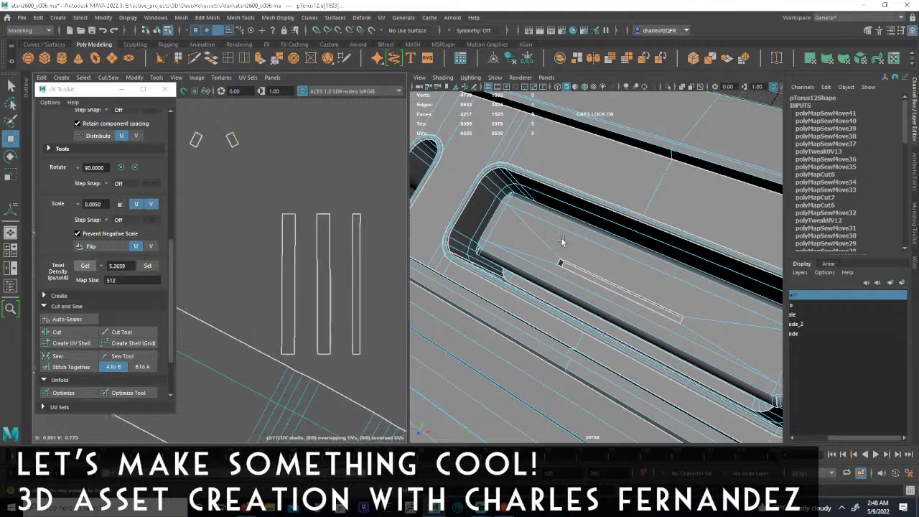
# - Select the long side edges and short end edges of the thin slot's pieces and move and sew them into one shell
pyautogui.keyDown('alt'); pyautogui.moveTo(562, 242); pyautogui.dragTo(574, 237); pyautogui.keyUp('alt')
pyautogui.click(608, 252)
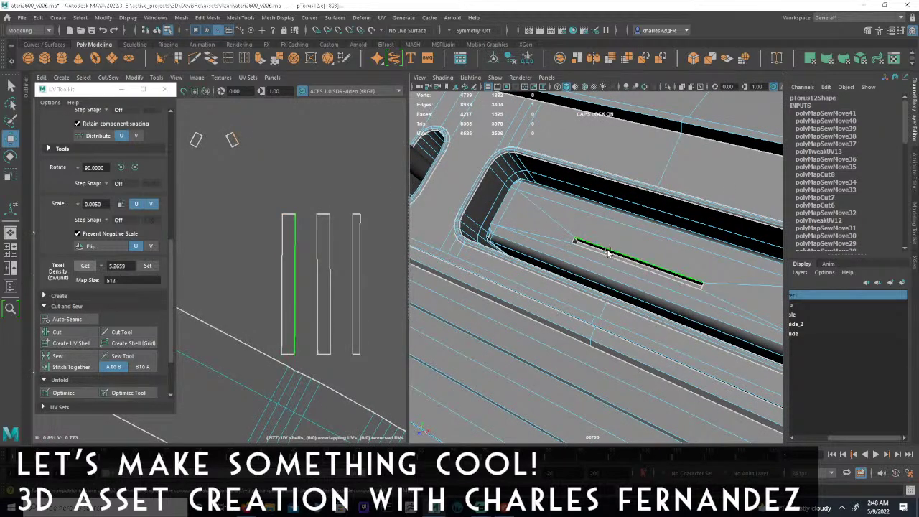
pyautogui.press('F11')
pyautogui.click(653, 267)
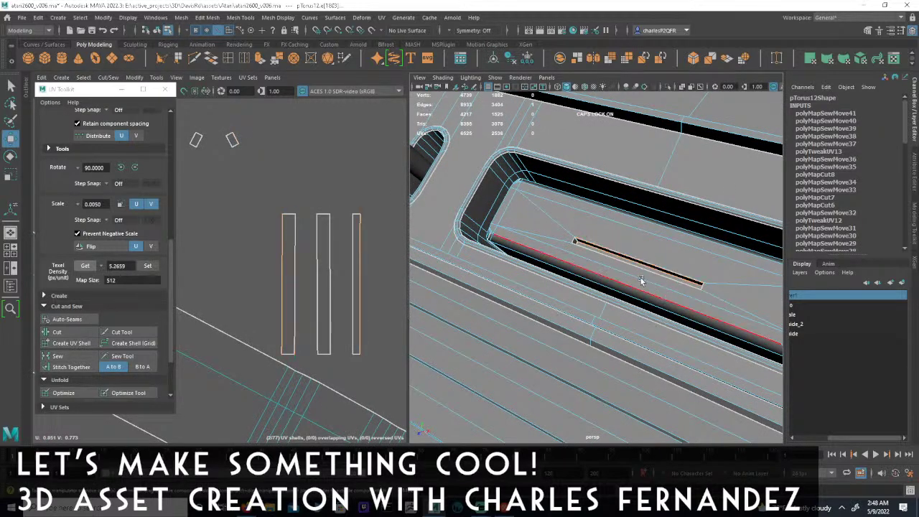
pyautogui.keyDown('alt'); pyautogui.moveTo(641, 278); pyautogui.dragTo(593, 280); pyautogui.keyUp('alt')
pyautogui.press('F10')
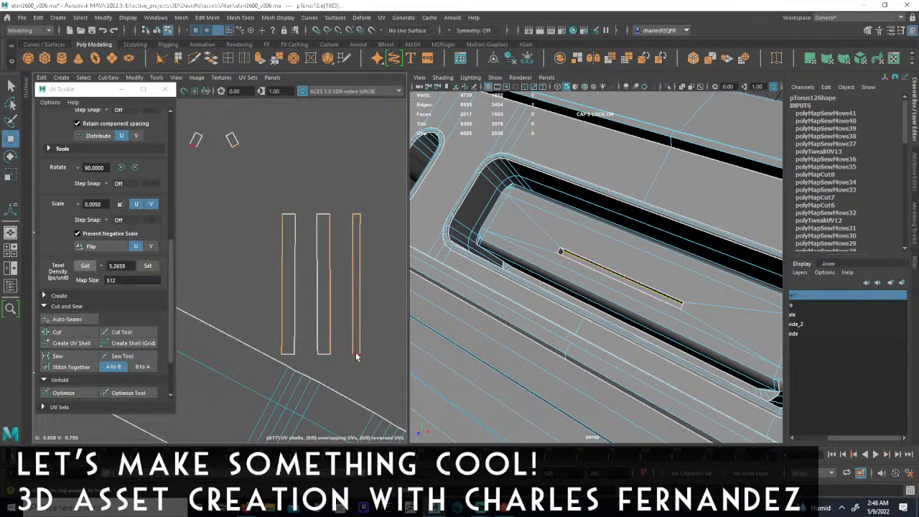
pyautogui.click(106, 78)
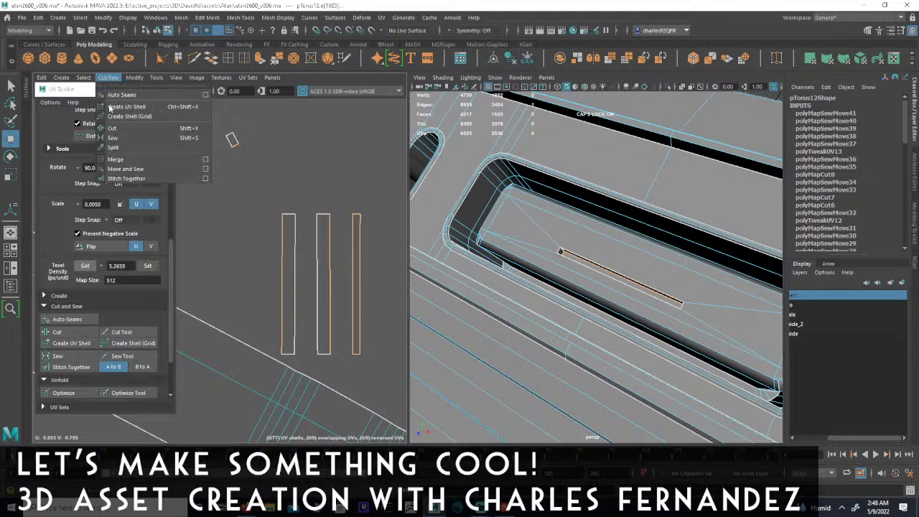
pyautogui.click(118, 169)
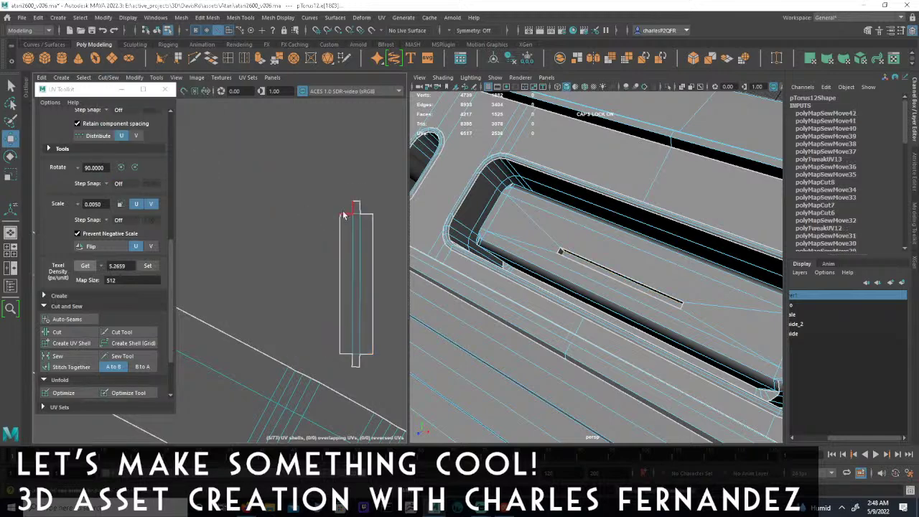
# - Examine the remaining loose pieces in the UV layout and select the edges of the small ring shell
pyautogui.keyDown('alt'); pyautogui.moveTo(343, 287); pyautogui.dragTo(364, 240, button='middle'); pyautogui.keyUp('alt')
pyautogui.keyDown('alt'); pyautogui.moveTo(364, 240); pyautogui.dragTo(232, 242, button='right'); pyautogui.keyUp('alt')
pyautogui.keyDown('alt'); pyautogui.moveTo(329, 246); pyautogui.dragTo(216, 241, button='right'); pyautogui.keyUp('alt')
pyautogui.keyDown('alt'); pyautogui.moveTo(272, 225); pyautogui.dragTo(309, 242, button='middle'); pyautogui.keyUp('alt')
pyautogui.keyDown('alt'); pyautogui.moveTo(309, 242); pyautogui.dragTo(324, 244, button='right'); pyautogui.keyUp('alt')
pyautogui.keyDown('alt'); pyautogui.moveTo(324, 244); pyautogui.dragTo(431, 258, button='middle'); pyautogui.keyUp('alt')
pyautogui.keyDown('alt'); pyautogui.moveTo(431, 258); pyautogui.dragTo(444, 258, button='right'); pyautogui.keyUp('alt')
pyautogui.keyDown('alt'); pyautogui.moveTo(314, 223); pyautogui.dragTo(289, 221, button='middle'); pyautogui.keyUp('alt')
pyautogui.keyDown('alt'); pyautogui.moveTo(289, 222); pyautogui.dragTo(265, 205, button='right'); pyautogui.keyUp('alt')
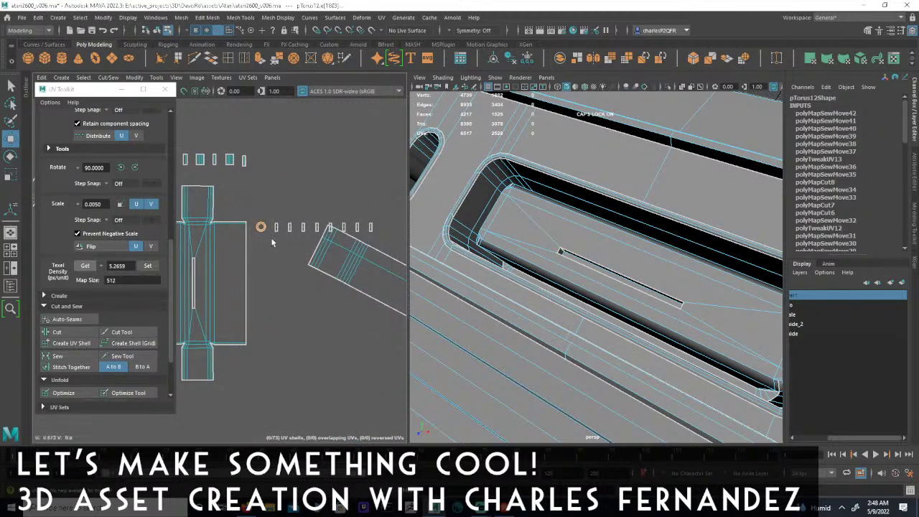
# - Locate the selected ring on the case's back and compare it with its shell in the UV layout
pyautogui.keyDown('alt'); pyautogui.moveTo(715, 291); pyautogui.dragTo(710, 288); pyautogui.keyUp('alt')
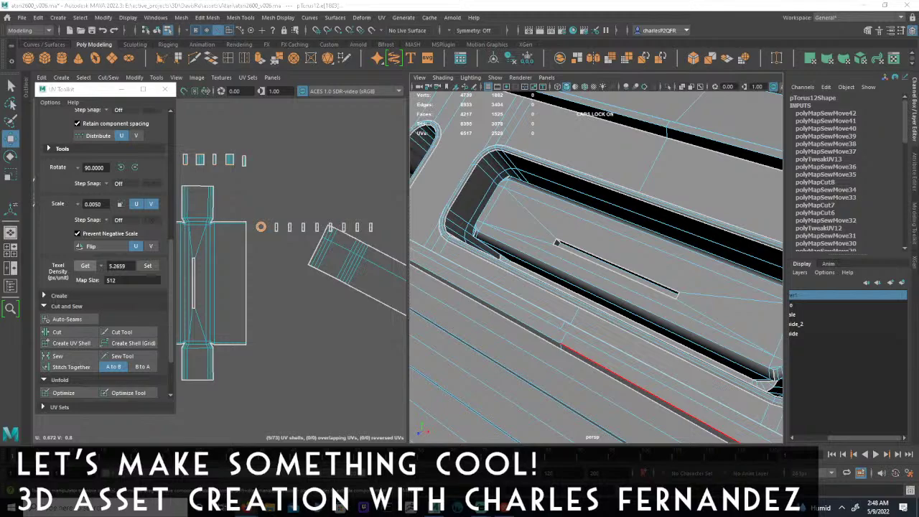
pyautogui.keyDown('alt'); pyautogui.moveTo(610, 291); pyautogui.dragTo(260, 242, button='right'); pyautogui.keyUp('alt')
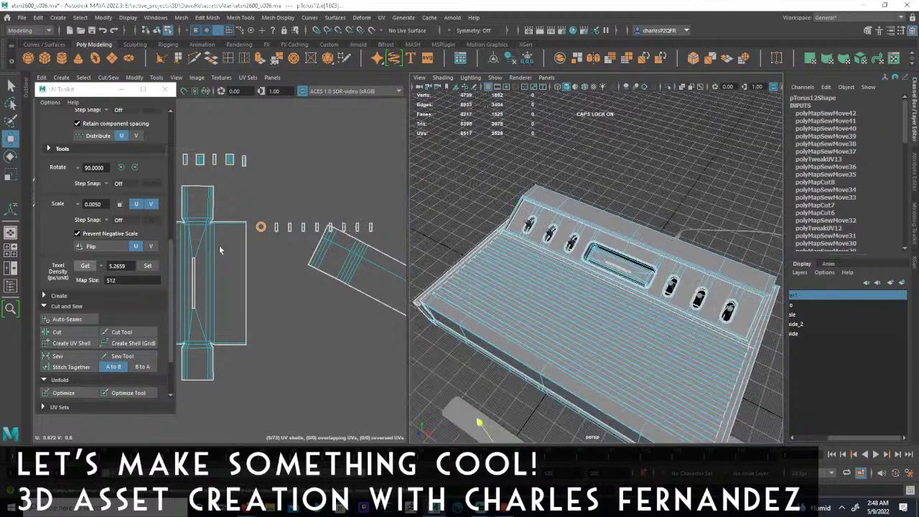
pyautogui.keyDown('alt'); pyautogui.moveTo(221, 251); pyautogui.dragTo(283, 262, button='middle'); pyautogui.keyUp('alt')
pyautogui.scroll(-2, 282, 263)
pyautogui.keyDown('alt'); pyautogui.moveTo(647, 276); pyautogui.dragTo(525, 244); pyautogui.keyUp('alt')
pyautogui.keyDown('alt'); pyautogui.moveTo(588, 245); pyautogui.dragTo(617, 274); pyautogui.keyUp('alt')
pyautogui.keyDown('alt'); pyautogui.moveTo(617, 275); pyautogui.dragTo(758, 284, button='right'); pyautogui.keyUp('alt')
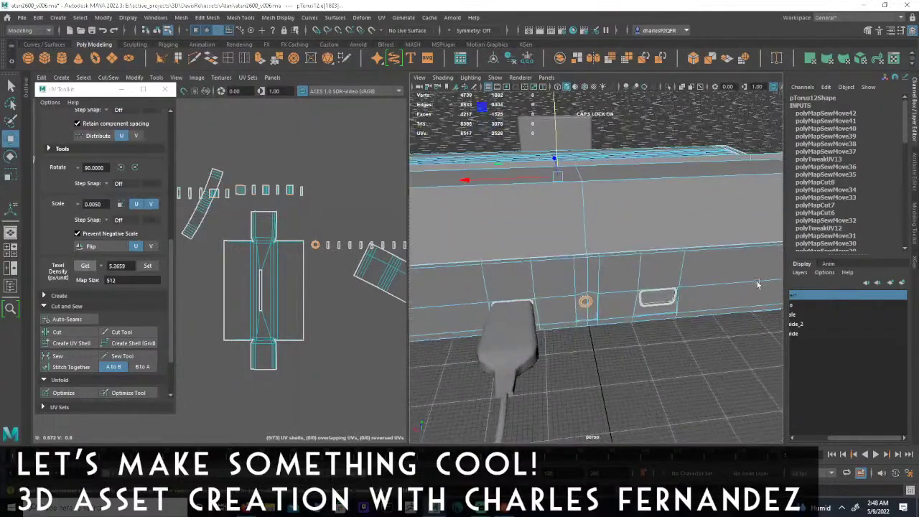
pyautogui.scroll(6, 757, 284)
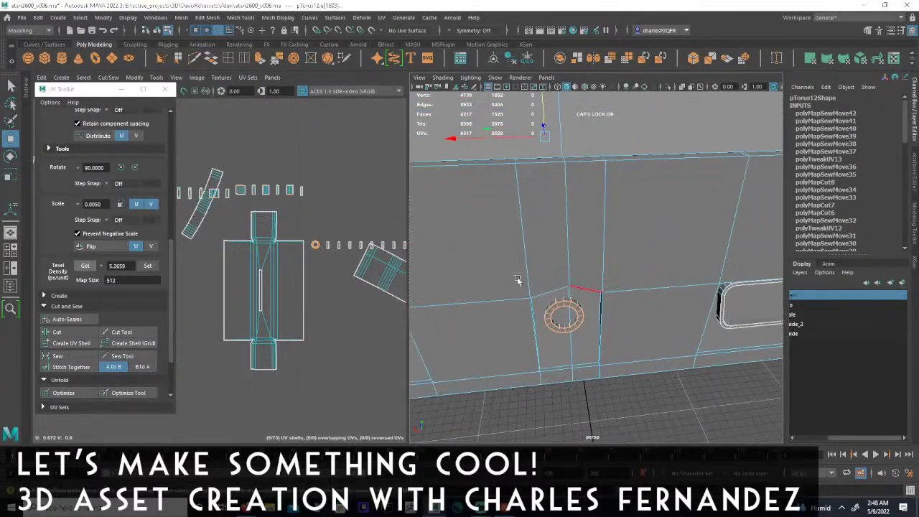
pyautogui.scroll(8, 317, 265)
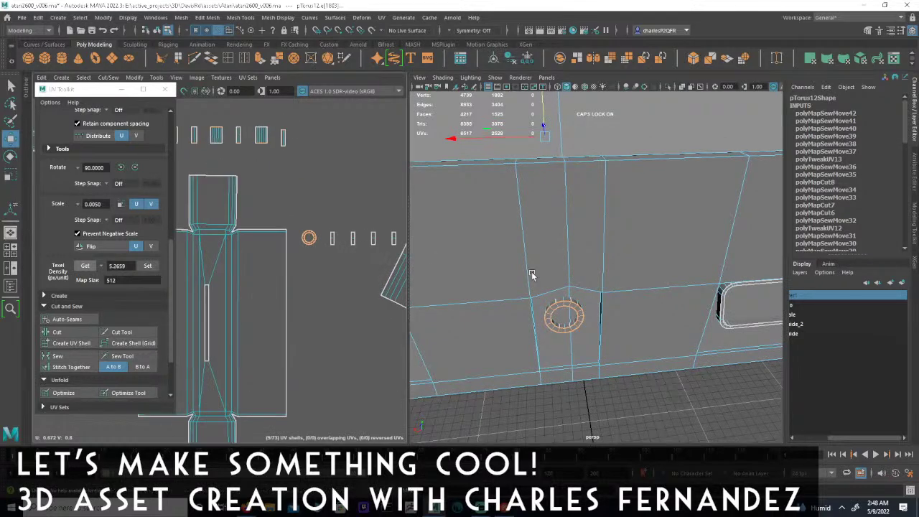
# - Try to move and sew all edges of the ring shell at once, and undo the operation
pyautogui.click(106, 77)
pyautogui.click(137, 174)
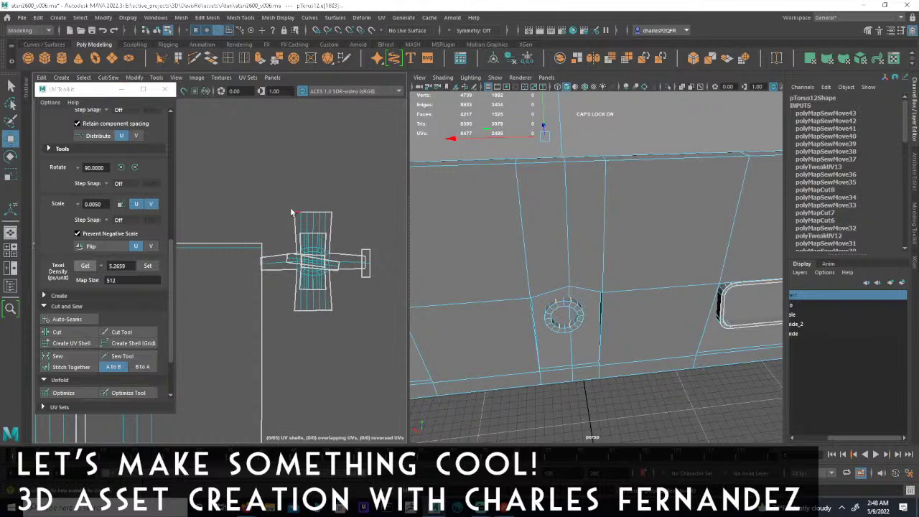
pyautogui.hotkey('ctrl', 'z')
pyautogui.moveTo(289, 218); pyautogui.dragTo(333, 291)
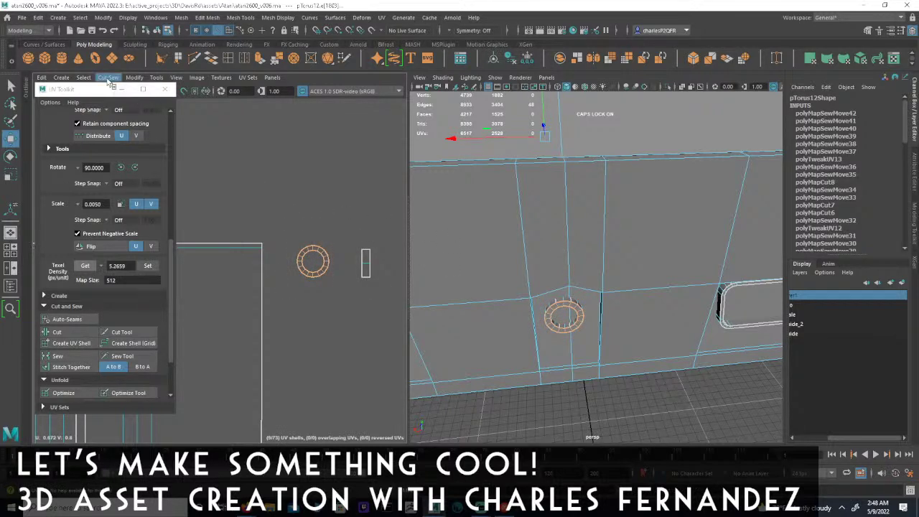
pyautogui.click(108, 79)
pyautogui.click(137, 170)
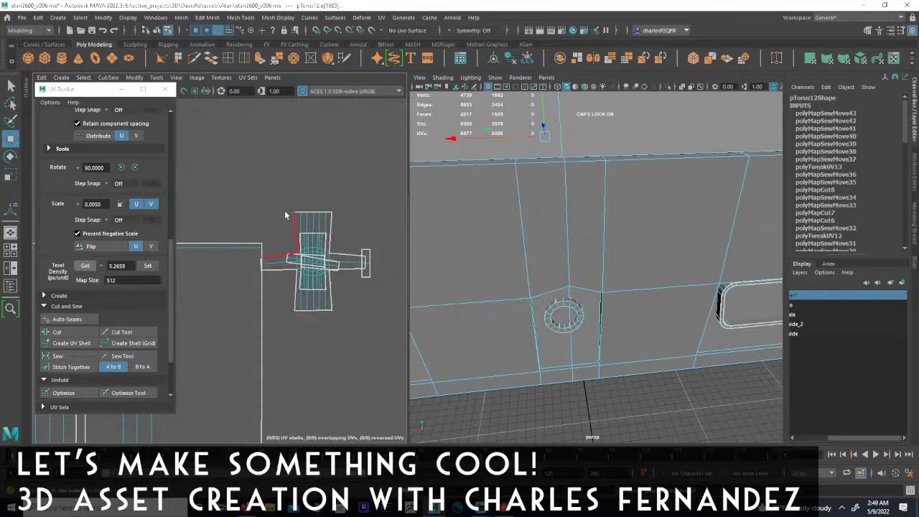
pyautogui.moveTo(341, 296); pyautogui.dragTo(273, 196)
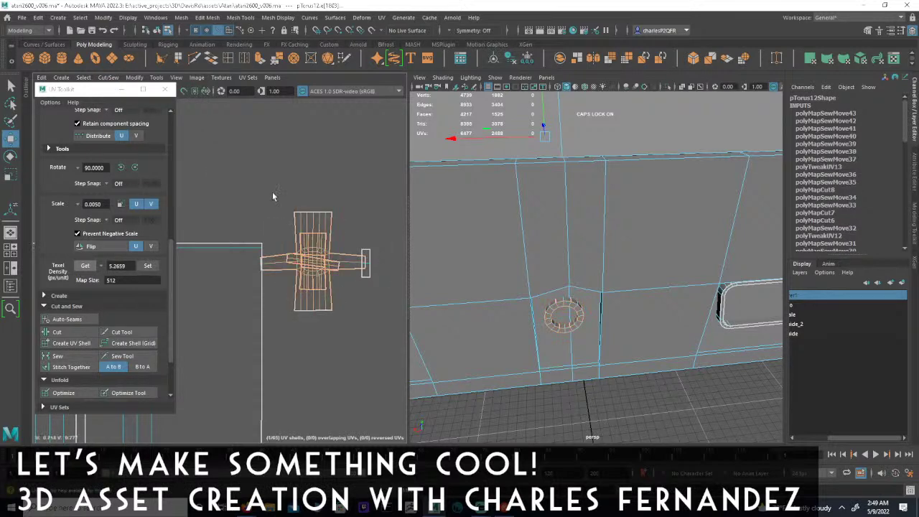
pyautogui.moveTo(655, 307)
pyautogui.keyDown('alt'); pyautogui.mouseDown()
pyautogui.moveTo(697, 298)
pyautogui.moveTo(766, 302)
pyautogui.moveTo(472, 282)
pyautogui.mouseUp(); pyautogui.keyUp('alt')
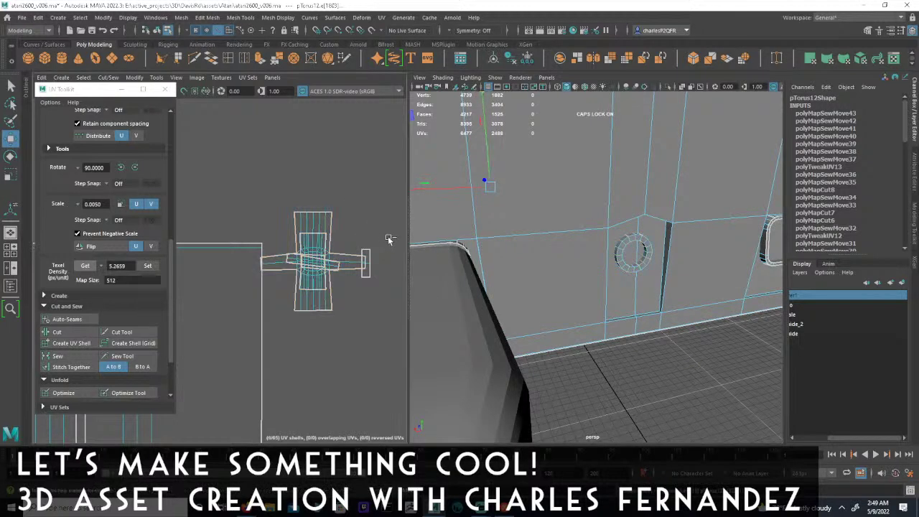
pyautogui.hotkey('ctrl', 'z')
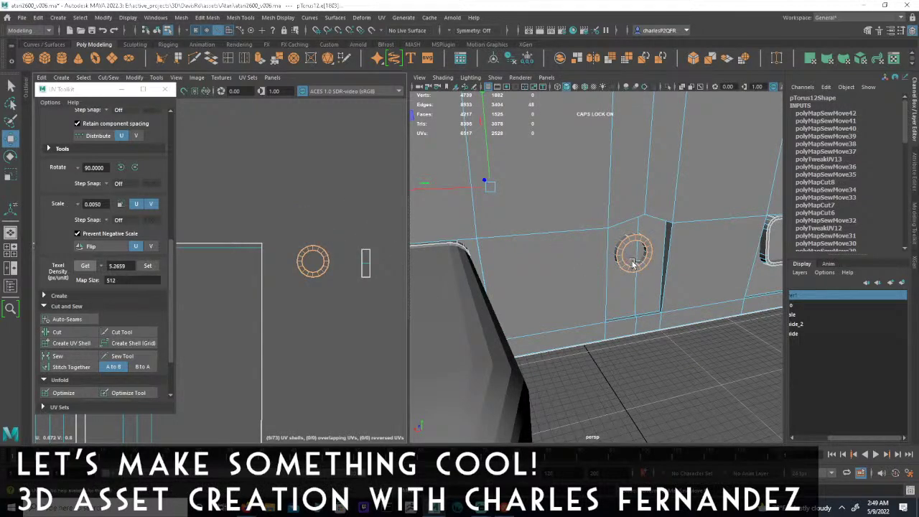
# - Examine the ring on the case's back and its side walls close up in an enlarged perspective view
pyautogui.press('space')
pyautogui.moveTo(589, 247)
pyautogui.keyDown('alt'); pyautogui.mouseDown()
pyautogui.moveTo(643, 247)
pyautogui.moveTo(673, 234)
pyautogui.moveTo(611, 234)
pyautogui.moveTo(642, 246)
pyautogui.moveTo(671, 242)
pyautogui.moveTo(629, 230)
pyautogui.moveTo(571, 237)
pyautogui.mouseUp(); pyautogui.keyUp('alt')
pyautogui.keyDown('alt'); pyautogui.moveTo(454, 219); pyautogui.dragTo(477, 210); pyautogui.keyUp('alt')
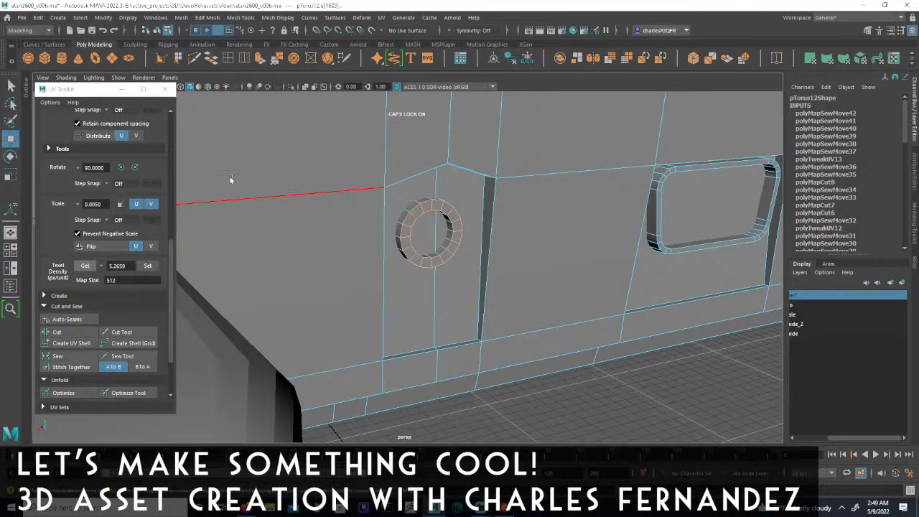
pyautogui.keyDown('alt'); pyautogui.moveTo(483, 198); pyautogui.dragTo(567, 219); pyautogui.keyUp('alt')
pyautogui.keyDown('alt'); pyautogui.moveTo(566, 219); pyautogui.dragTo(489, 217, button='right'); pyautogui.keyUp('alt')
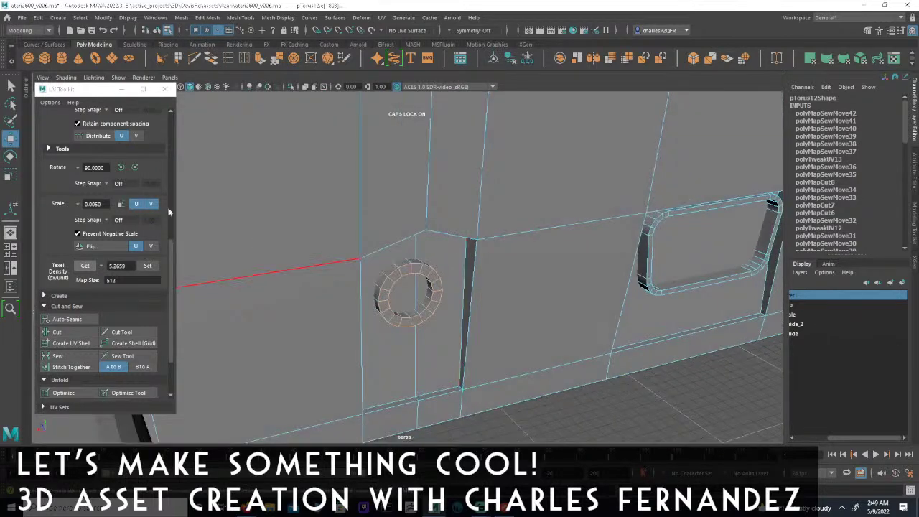
pyautogui.click(481, 244)
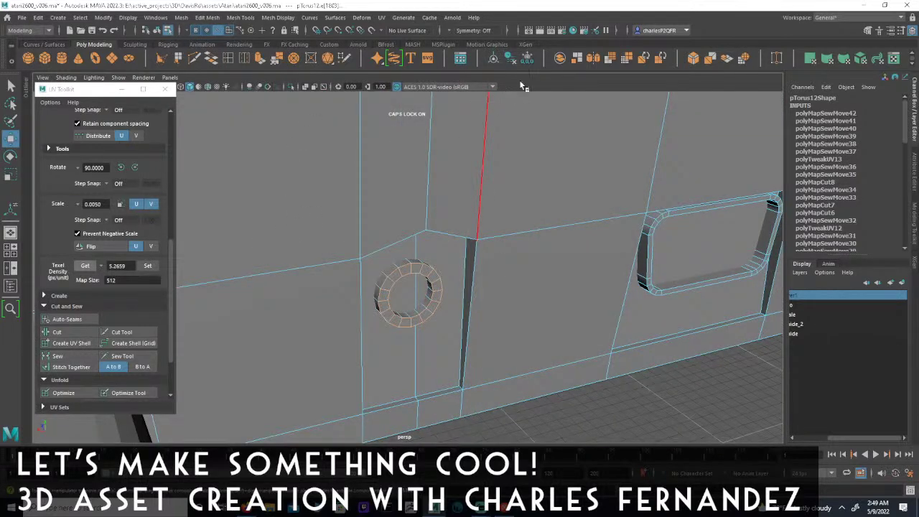
pyautogui.press('space')
# - Select the short edges between the ring's inner wall pieces and move and sew them into one strip
pyautogui.keyDown('alt'); pyautogui.moveTo(314, 277); pyautogui.dragTo(280, 266, button='right'); pyautogui.keyUp('alt')
pyautogui.moveTo(273, 176)
pyautogui.keyDown('alt'); pyautogui.mouseDown(button='middle')
pyautogui.moveTo(339, 248)
pyautogui.moveTo(331, 238)
pyautogui.mouseUp(button='middle'); pyautogui.keyUp('alt')
pyautogui.moveTo(275, 224)
pyautogui.keyDown('alt'); pyautogui.mouseDown(button='middle')
pyautogui.moveTo(311, 239)
pyautogui.moveTo(297, 230)
pyautogui.mouseUp(button='middle'); pyautogui.keyUp('alt')
pyautogui.keyDown('alt'); pyautogui.moveTo(297, 229); pyautogui.dragTo(264, 228, button='right'); pyautogui.keyUp('alt')
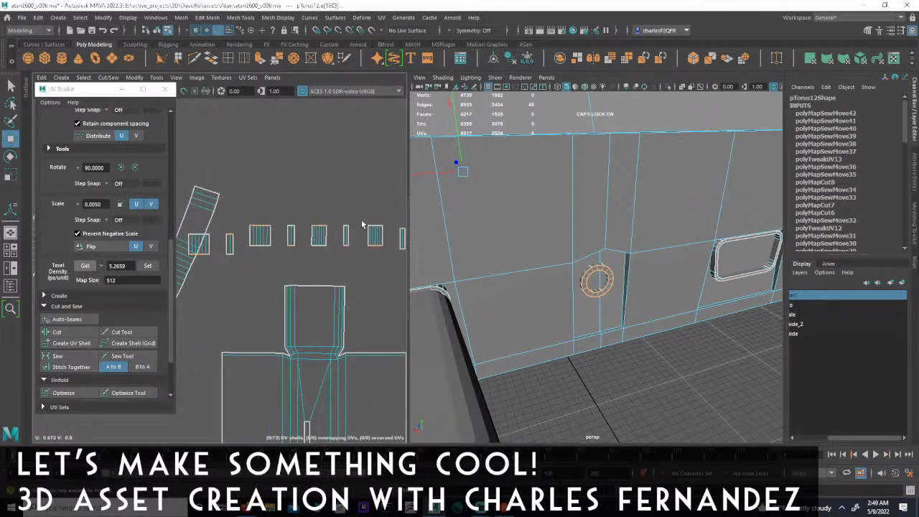
pyautogui.keyDown('alt'); pyautogui.moveTo(332, 239); pyautogui.dragTo(248, 232, button='right'); pyautogui.keyUp('alt')
pyautogui.keyDown('alt'); pyautogui.moveTo(313, 247); pyautogui.dragTo(287, 259, button='middle'); pyautogui.keyUp('alt')
pyautogui.keyDown('alt'); pyautogui.moveTo(270, 259); pyautogui.dragTo(316, 260, button='right'); pyautogui.keyUp('alt')
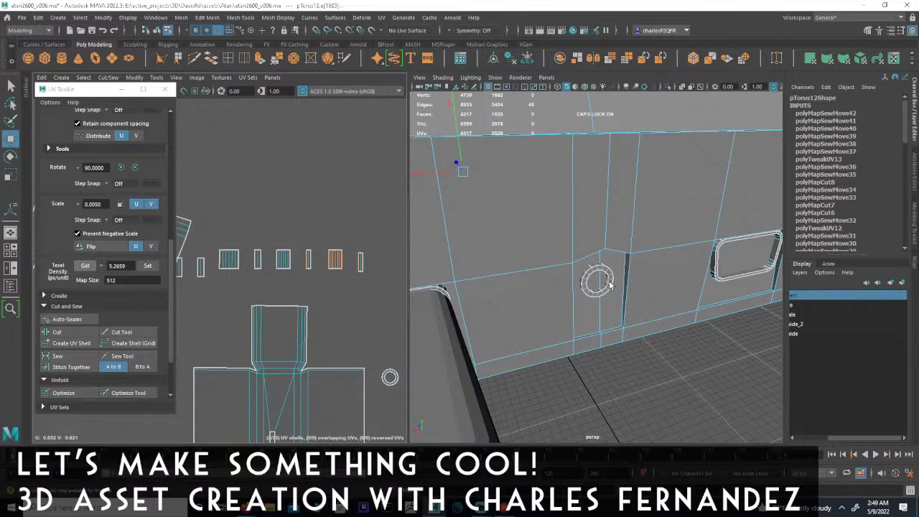
pyautogui.scroll(5, 587, 286)
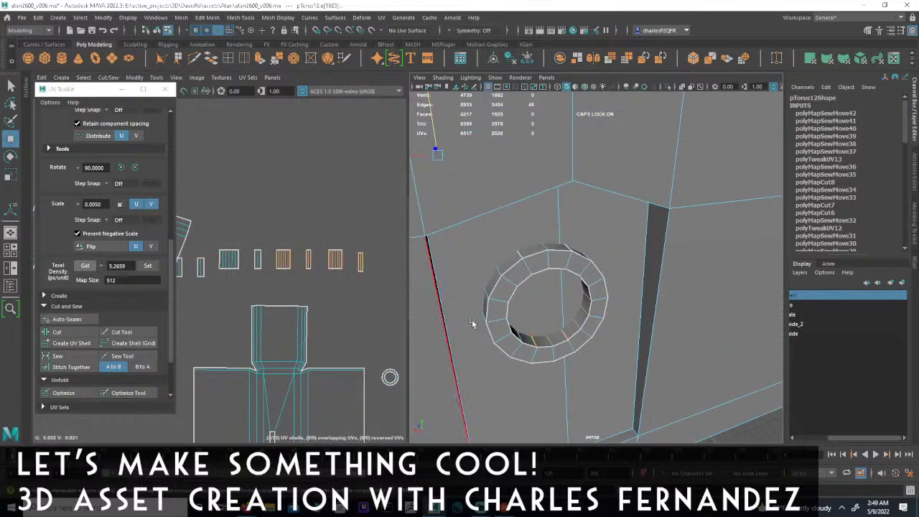
pyautogui.keyDown('alt'); pyautogui.moveTo(556, 286); pyautogui.dragTo(537, 231); pyautogui.keyUp('alt')
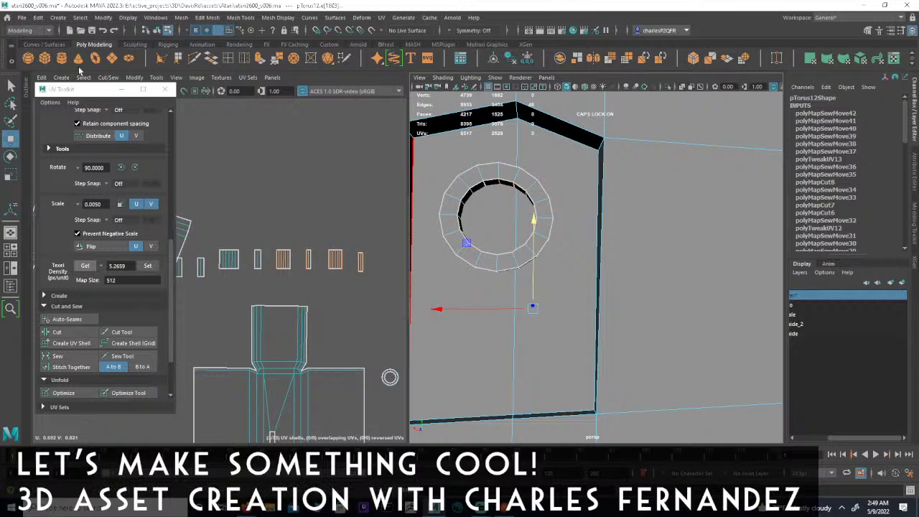
pyautogui.click(109, 78)
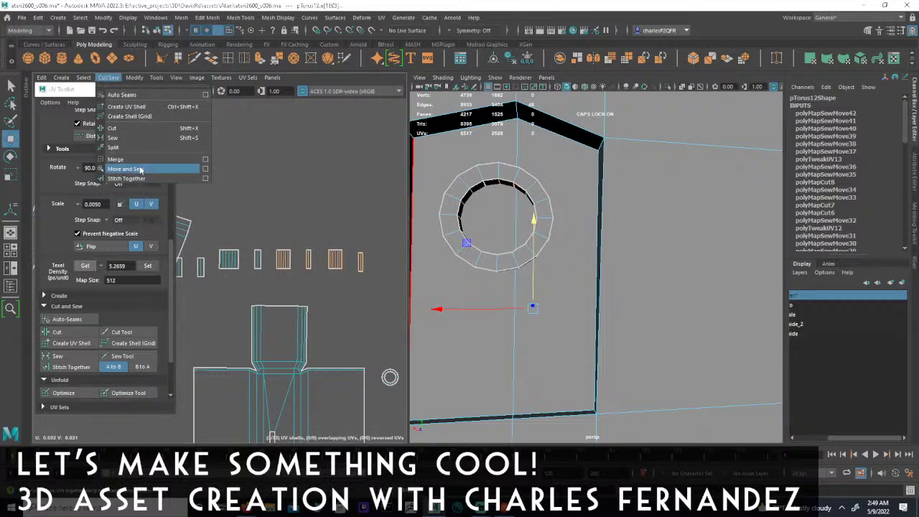
pyautogui.click(141, 170)
# - Select the short edges between the ring's outer wall pieces and move and sew them into one strip
pyautogui.keyDown('alt'); pyautogui.moveTo(281, 247); pyautogui.dragTo(352, 245, button='middle'); pyautogui.keyUp('alt')
pyautogui.scroll(-1, 352, 246)
pyautogui.keyDown('alt'); pyautogui.moveTo(454, 211); pyautogui.dragTo(570, 211); pyautogui.keyUp('alt')
pyautogui.scroll(2, 570, 211)
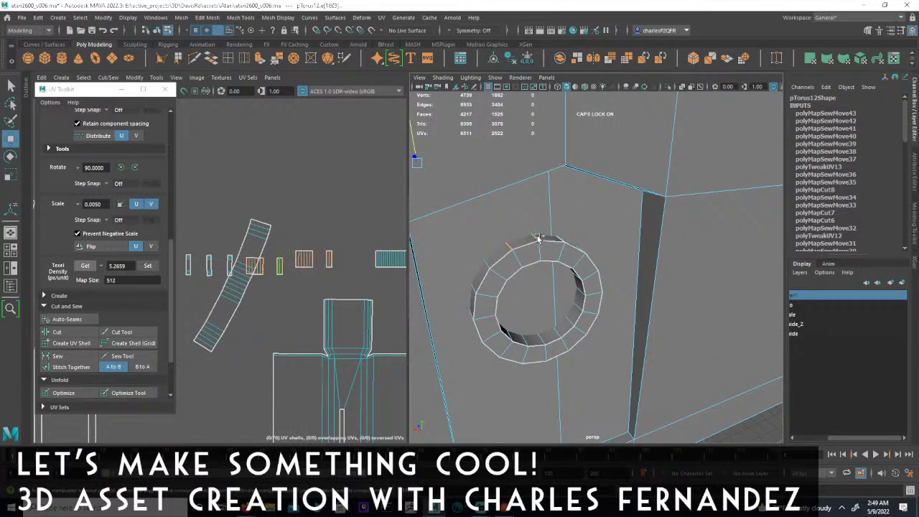
pyautogui.keyDown('alt'); pyautogui.moveTo(534, 283); pyautogui.dragTo(517, 243); pyautogui.keyUp('alt')
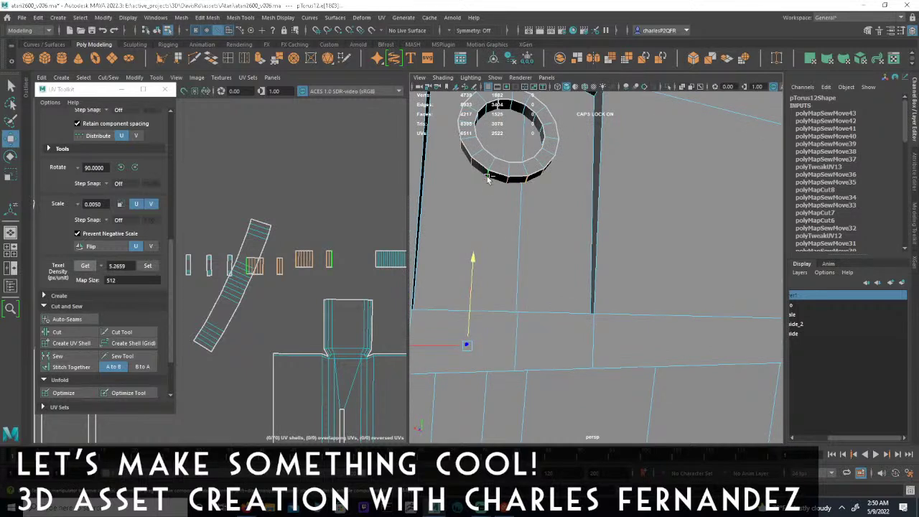
pyautogui.click(110, 78)
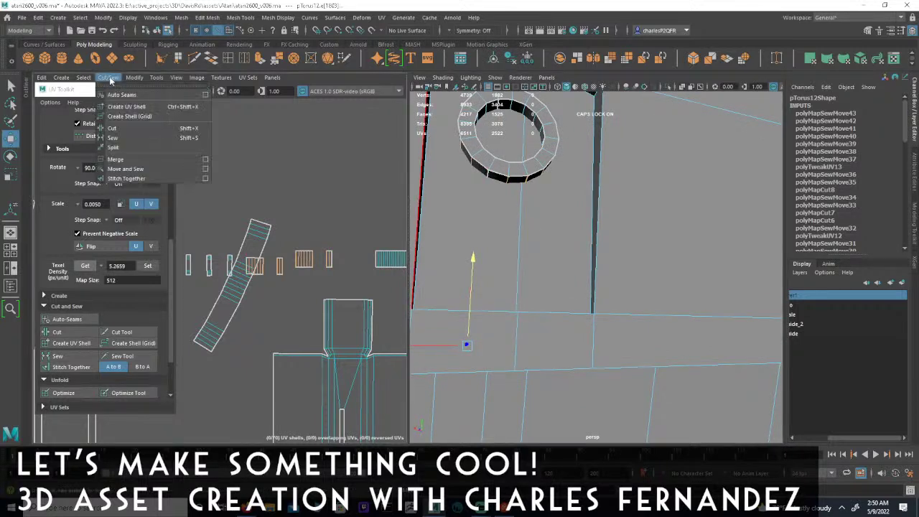
pyautogui.click(143, 171)
# - Examine the sewn ring wall strips and the remaining small pieces in the UV layout, and compare them with the ring
pyautogui.scroll(-3, 352, 260)
pyautogui.keyDown('alt'); pyautogui.moveTo(351, 260); pyautogui.dragTo(158, 258, button='right'); pyautogui.keyUp('alt')
pyautogui.keyDown('alt'); pyautogui.moveTo(305, 246); pyautogui.dragTo(313, 268, button='right'); pyautogui.keyUp('alt')
pyautogui.keyDown('alt'); pyautogui.moveTo(314, 268); pyautogui.dragTo(333, 259, button='middle'); pyautogui.keyUp('alt')
pyautogui.keyDown('alt'); pyautogui.moveTo(333, 259); pyautogui.dragTo(265, 248, button='right'); pyautogui.keyUp('alt')
pyautogui.keyDown('alt'); pyautogui.moveTo(326, 242); pyautogui.dragTo(294, 236, button='middle'); pyautogui.keyUp('alt')
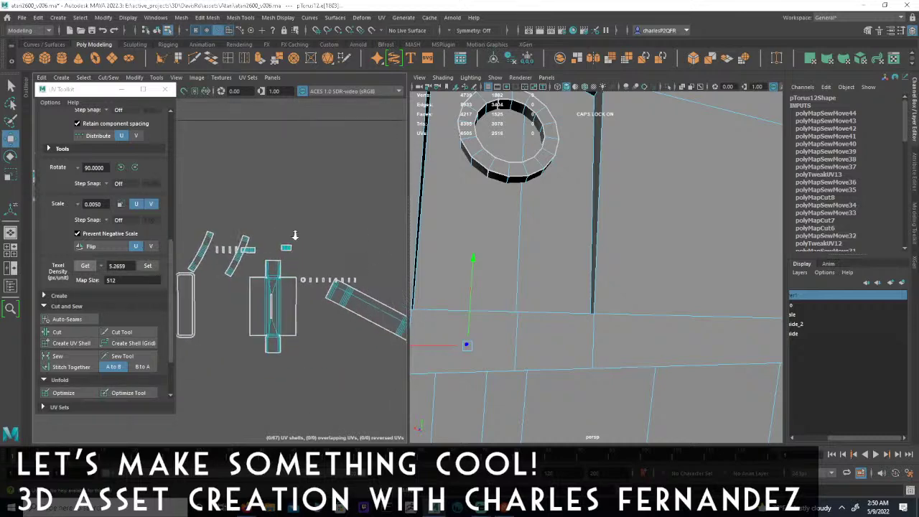
pyautogui.keyDown('alt'); pyautogui.moveTo(294, 237); pyautogui.dragTo(359, 226, button='right'); pyautogui.keyUp('alt')
pyautogui.keyDown('alt'); pyautogui.moveTo(520, 130); pyautogui.dragTo(525, 209); pyautogui.keyUp('alt')
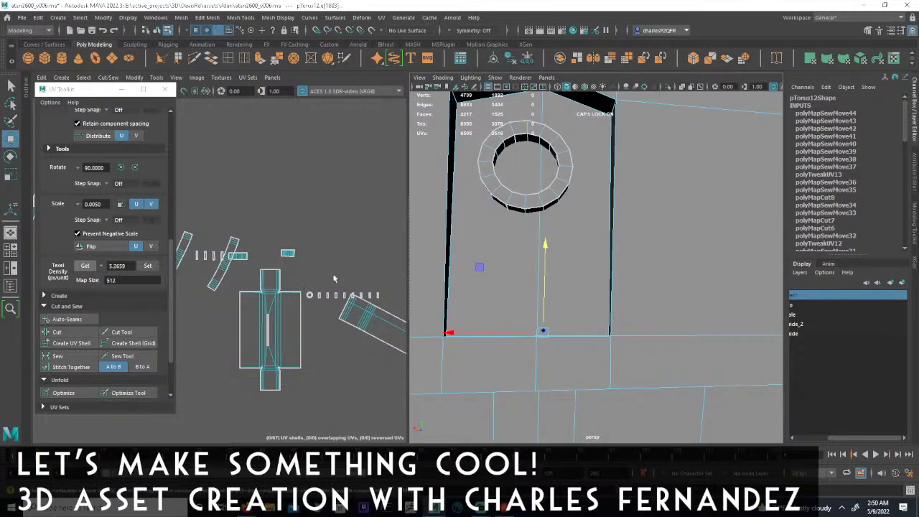
# - Examine the round shell and the row of short pieces beside it in the UV layout at several magnifications
pyautogui.keyDown('alt'); pyautogui.moveTo(310, 313); pyautogui.dragTo(195, 300, button='right'); pyautogui.keyUp('alt')
pyautogui.keyDown('alt'); pyautogui.moveTo(297, 298); pyautogui.dragTo(348, 283, button='middle'); pyautogui.keyUp('alt')
pyautogui.keyDown('alt'); pyautogui.moveTo(347, 283); pyautogui.dragTo(180, 283, button='right'); pyautogui.keyUp('alt')
pyautogui.keyDown('alt'); pyautogui.moveTo(282, 283); pyautogui.dragTo(254, 290, button='middle'); pyautogui.keyUp('alt')
pyautogui.keyDown('alt'); pyautogui.moveTo(254, 289); pyautogui.dragTo(430, 293, button='right'); pyautogui.keyUp('alt')
pyautogui.keyDown('alt'); pyautogui.moveTo(313, 293); pyautogui.dragTo(188, 288, button='middle'); pyautogui.keyUp('alt')
pyautogui.keyDown('alt'); pyautogui.moveTo(188, 287); pyautogui.dragTo(362, 287, button='right'); pyautogui.keyUp('alt')
pyautogui.keyDown('alt'); pyautogui.moveTo(315, 278); pyautogui.dragTo(218, 261, button='middle'); pyautogui.keyUp('alt')
pyautogui.keyDown('alt'); pyautogui.moveTo(217, 261); pyautogui.dragTo(341, 264, button='right'); pyautogui.keyUp('alt')
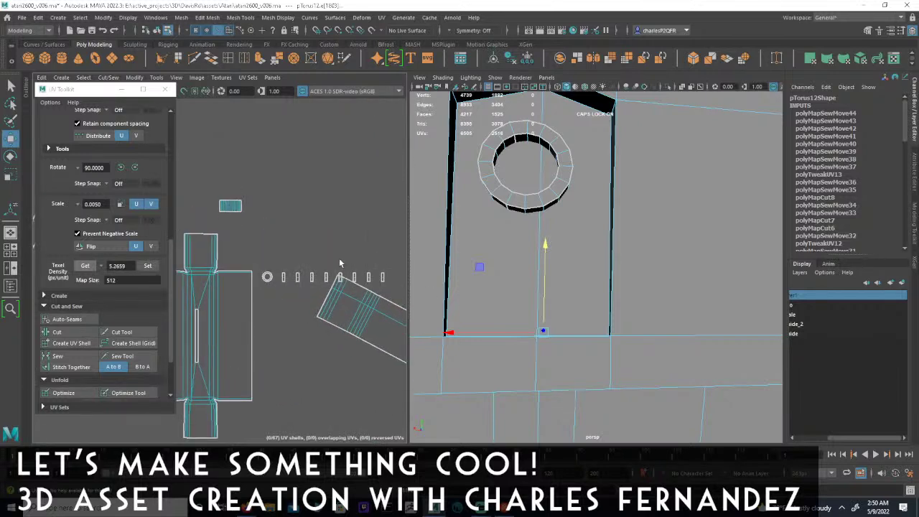
# - Select the short pieces beside the small round shell and locate them on the foot under the case
pyautogui.moveTo(314, 290); pyautogui.dragTo(314, 291)
pyautogui.press('f')
pyautogui.keyDown('alt'); pyautogui.moveTo(687, 228); pyautogui.dragTo(659, 201); pyautogui.keyUp('alt')
pyautogui.keyDown('alt'); pyautogui.moveTo(603, 189); pyautogui.dragTo(570, 219, button='right'); pyautogui.keyUp('alt')
pyautogui.keyDown('alt'); pyautogui.moveTo(571, 220); pyautogui.dragTo(581, 175); pyautogui.keyUp('alt')
pyautogui.keyDown('alt'); pyautogui.moveTo(581, 174); pyautogui.dragTo(625, 220, button='middle'); pyautogui.keyUp('alt')
pyautogui.keyDown('alt'); pyautogui.moveTo(626, 220); pyautogui.dragTo(635, 221, button='right'); pyautogui.keyUp('alt')
pyautogui.keyDown('alt'); pyautogui.moveTo(290, 291); pyautogui.dragTo(359, 290, button='middle'); pyautogui.keyUp('alt')
pyautogui.keyDown('alt'); pyautogui.moveTo(360, 289); pyautogui.dragTo(280, 178, button='right'); pyautogui.keyUp('alt')
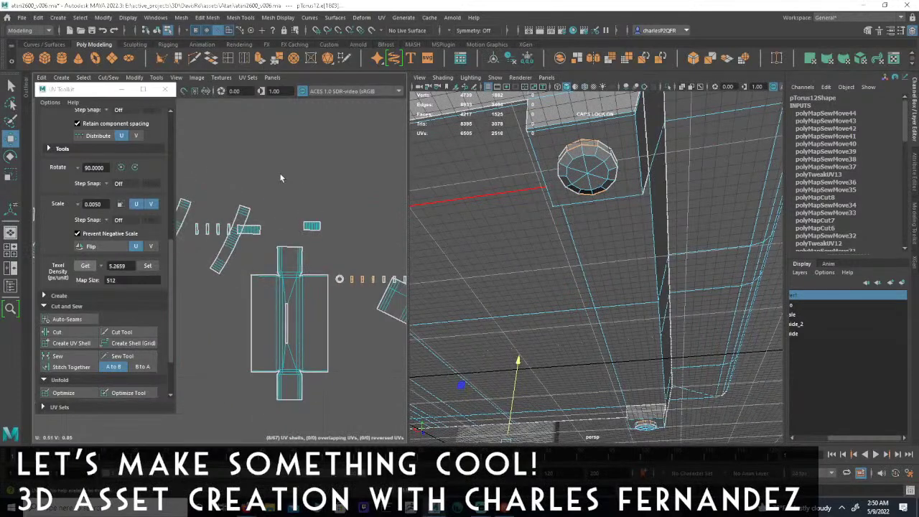
# - Move the selected foot pieces out of the crowded row into the empty area beside the main UV shells
pyautogui.click(229, 30)
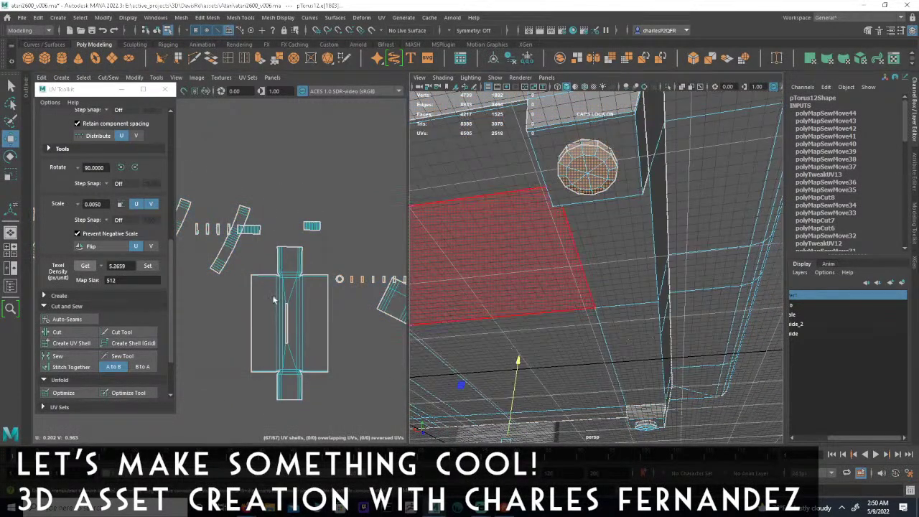
pyautogui.keyDown('alt'); pyautogui.moveTo(337, 303); pyautogui.dragTo(132, 291, button='right'); pyautogui.keyUp('alt')
pyautogui.keyDown('alt'); pyautogui.moveTo(285, 276); pyautogui.dragTo(374, 274, button='middle'); pyautogui.keyUp('alt')
pyautogui.keyDown('alt'); pyautogui.moveTo(374, 274); pyautogui.dragTo(168, 273, button='right'); pyautogui.keyUp('alt')
pyautogui.keyDown('alt'); pyautogui.moveTo(168, 273); pyautogui.dragTo(295, 275, button='middle'); pyautogui.keyUp('alt')
pyautogui.keyDown('alt'); pyautogui.moveTo(295, 275); pyautogui.dragTo(111, 295, button='right'); pyautogui.keyUp('alt')
pyautogui.keyDown('alt'); pyautogui.moveTo(216, 288); pyautogui.dragTo(283, 291, button='middle'); pyautogui.keyUp('alt')
pyautogui.keyDown('alt'); pyautogui.moveTo(374, 291); pyautogui.dragTo(276, 289, button='right'); pyautogui.keyUp('alt')
pyautogui.keyDown('alt'); pyautogui.moveTo(275, 290); pyautogui.dragTo(341, 291, button='middle'); pyautogui.keyUp('alt')
pyautogui.scroll(-1, 343, 290)
pyautogui.moveTo(258, 303); pyautogui.dragTo(250, 354)
pyautogui.hotkey('ctrl', 'z')
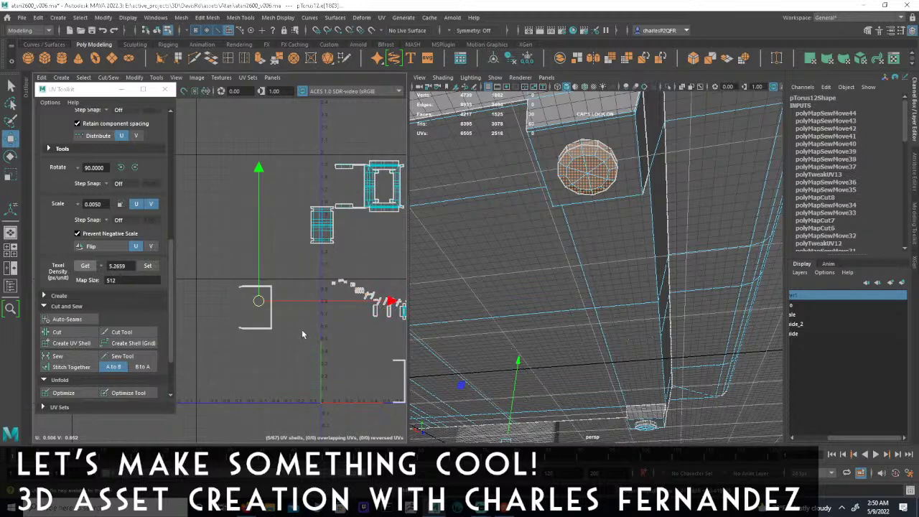
pyautogui.moveTo(258, 300); pyautogui.dragTo(196, 267)
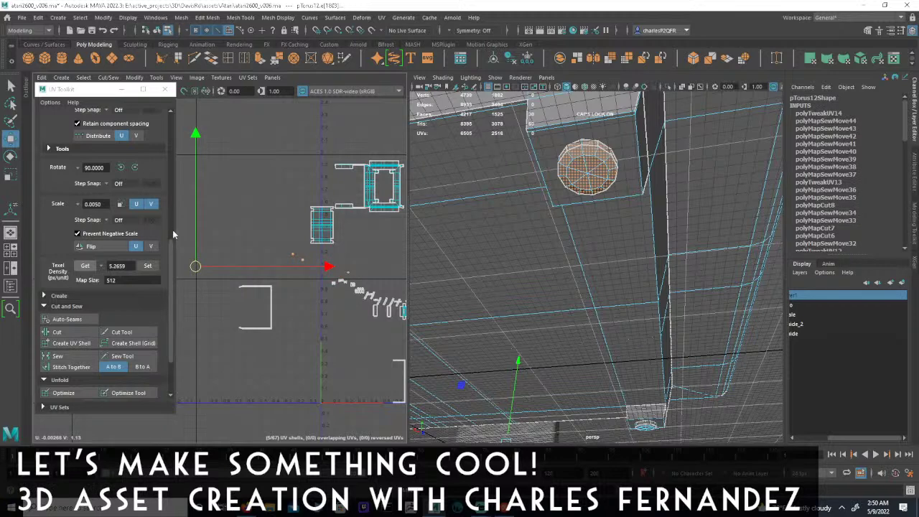
# - Reset the transform pivot and move the foot pieces farther out, to about U -0.39, V 1.14
pyautogui.scroll(6, 170, 241)
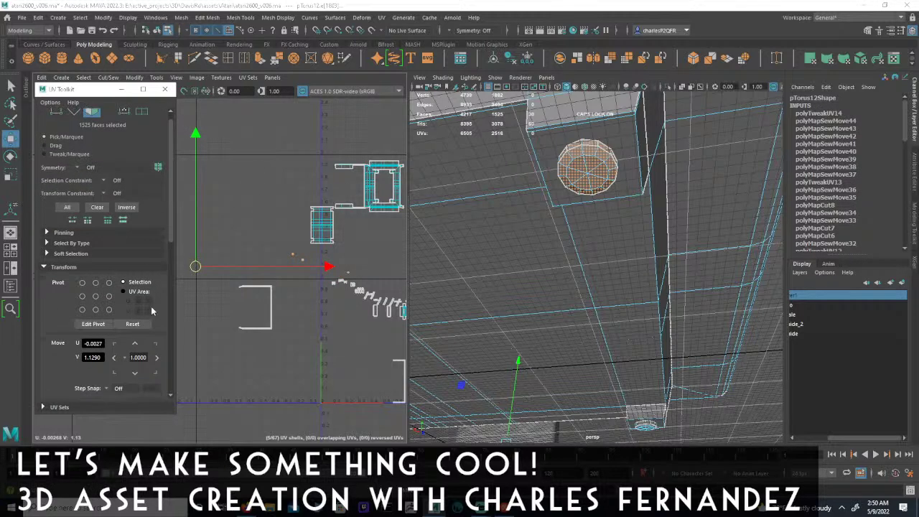
pyautogui.click(133, 323)
pyautogui.moveTo(316, 262); pyautogui.dragTo(272, 261)
pyautogui.scroll(5, 285, 273)
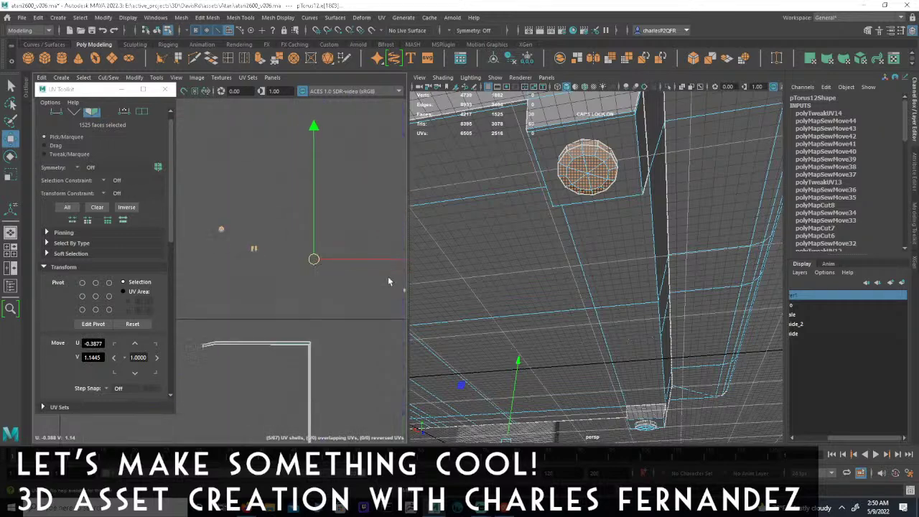
# - Check the other feet under the case and move their round and short UV pieces out beside the first foot's pieces
pyautogui.scroll(-3, 277, 313)
pyautogui.keyDown('alt'); pyautogui.moveTo(311, 286); pyautogui.dragTo(197, 243, button='middle'); pyautogui.keyUp('alt')
pyautogui.keyDown('alt'); pyautogui.moveTo(306, 273); pyautogui.dragTo(391, 318, button='right'); pyautogui.keyUp('alt')
pyautogui.keyDown('alt'); pyautogui.moveTo(352, 305); pyautogui.dragTo(367, 306, button='middle'); pyautogui.keyUp('alt')
pyautogui.keyDown('alt'); pyautogui.moveTo(611, 293); pyautogui.dragTo(606, 252, button='middle'); pyautogui.keyUp('alt')
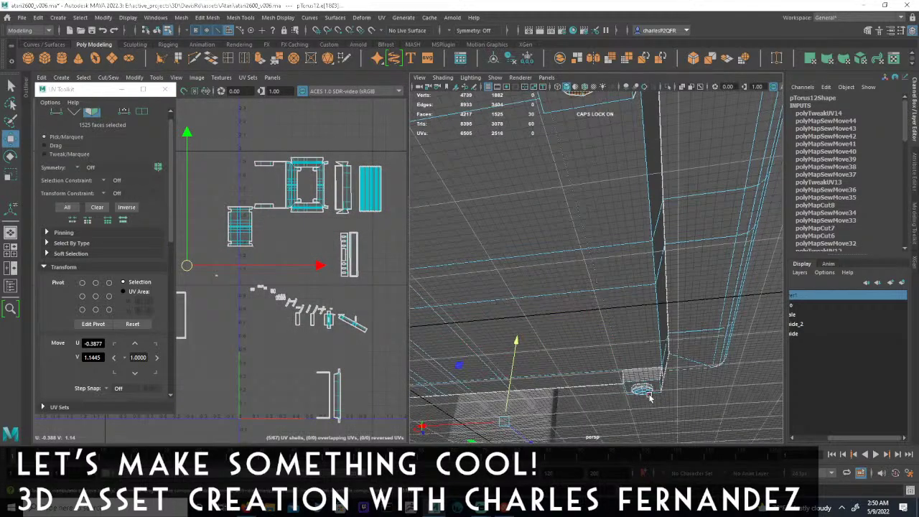
pyautogui.keyDown('alt'); pyautogui.moveTo(581, 319); pyautogui.dragTo(534, 303); pyautogui.keyUp('alt')
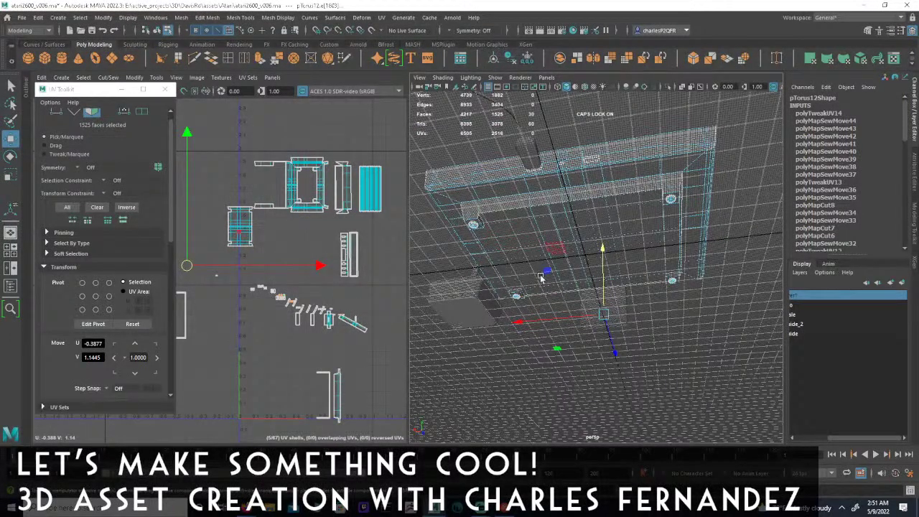
pyautogui.keyDown('alt'); pyautogui.moveTo(273, 301); pyautogui.dragTo(193, 285, button='right'); pyautogui.keyUp('alt')
pyautogui.keyDown('alt'); pyautogui.moveTo(193, 284); pyautogui.dragTo(301, 307, button='middle'); pyautogui.keyUp('alt')
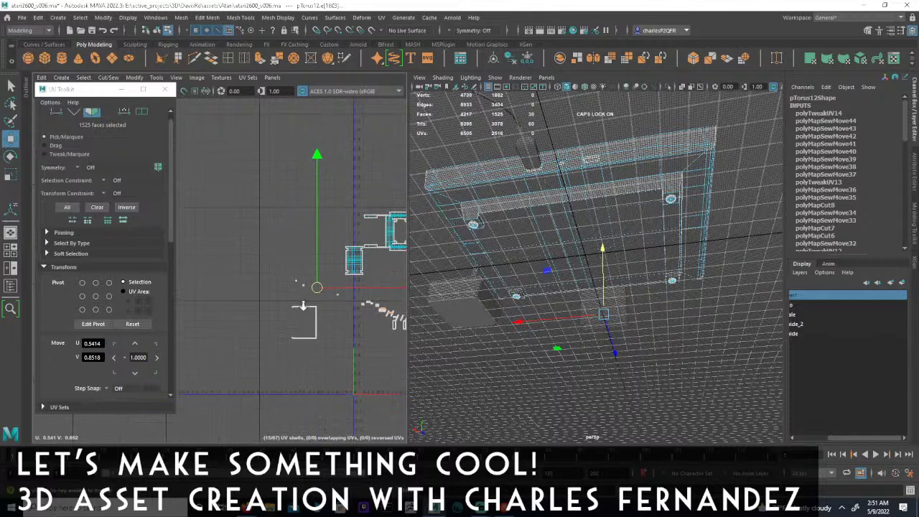
pyautogui.moveTo(281, 287); pyautogui.dragTo(233, 256)
pyautogui.keyDown('alt'); pyautogui.moveTo(273, 279); pyautogui.dragTo(270, 283, button='middle'); pyautogui.keyUp('alt')
pyautogui.keyDown('alt'); pyautogui.moveTo(270, 283); pyautogui.dragTo(424, 304, button='right'); pyautogui.keyUp('alt')
pyautogui.keyDown('alt'); pyautogui.moveTo(424, 305); pyautogui.dragTo(364, 305, button='middle'); pyautogui.keyUp('alt')
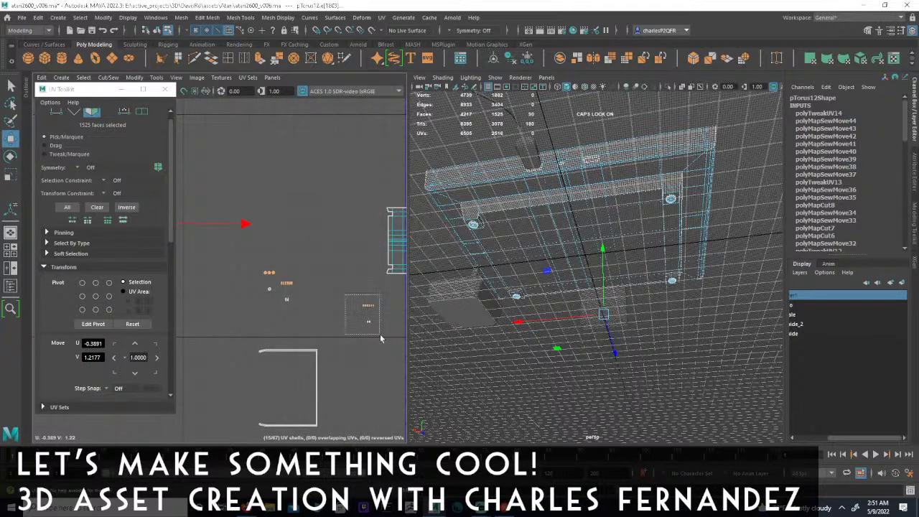
# - Reset the pivot and move the last stray foot pieces outward to join the other foot pieces
pyautogui.press('f')
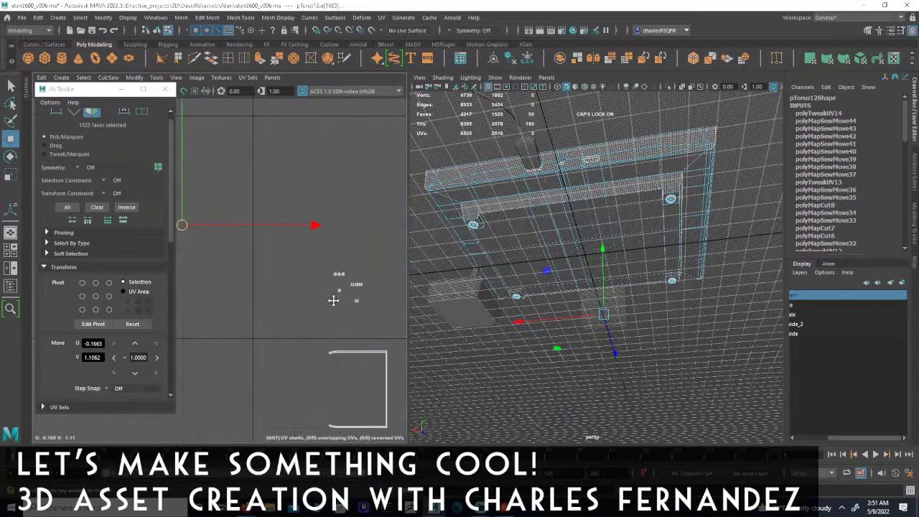
pyautogui.click(131, 322)
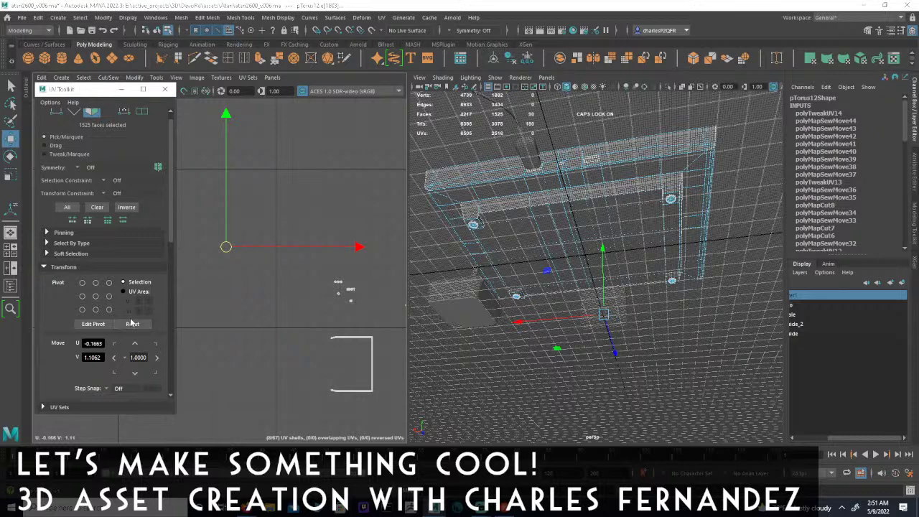
pyautogui.keyDown('alt'); pyautogui.moveTo(287, 309); pyautogui.dragTo(200, 309, button='middle'); pyautogui.keyUp('alt')
pyautogui.click(133, 323)
pyautogui.moveTo(311, 309); pyautogui.dragTo(266, 292)
# - Select all the small rectangular wall pieces beside the four round foot shells and split their UVs
pyautogui.keyDown('alt'); pyautogui.moveTo(266, 292); pyautogui.dragTo(337, 315, button='right'); pyautogui.keyUp('alt')
pyautogui.scroll(5, 338, 314)
pyautogui.keyDown('alt'); pyautogui.moveTo(275, 257); pyautogui.dragTo(304, 262, button='middle'); pyautogui.keyUp('alt')
pyautogui.keyDown('alt'); pyautogui.moveTo(306, 271); pyautogui.dragTo(303, 267, button='right'); pyautogui.keyUp('alt')
pyautogui.keyDown('alt'); pyautogui.moveTo(334, 264); pyautogui.dragTo(304, 255, button='middle'); pyautogui.keyUp('alt')
pyautogui.keyDown('shift'); pyautogui.moveTo(247, 241); pyautogui.dragTo(405, 395); pyautogui.keyUp('shift')
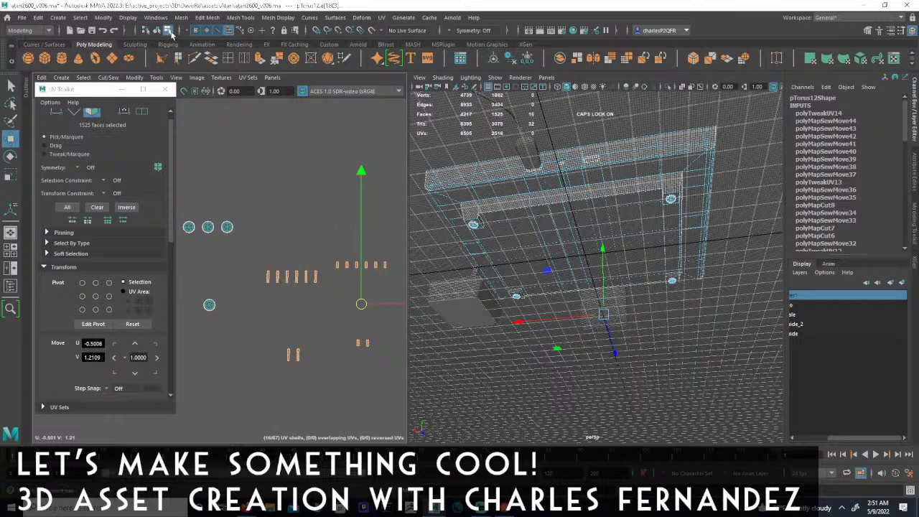
pyautogui.click(227, 32)
pyautogui.moveTo(248, 242); pyautogui.dragTo(393, 387)
pyautogui.keyDown('alt'); pyautogui.moveTo(269, 215); pyautogui.dragTo(323, 217, button='middle'); pyautogui.keyUp('alt')
pyautogui.keyDown('alt'); pyautogui.moveTo(324, 216); pyautogui.dragTo(308, 208, button='right'); pyautogui.keyUp('alt')
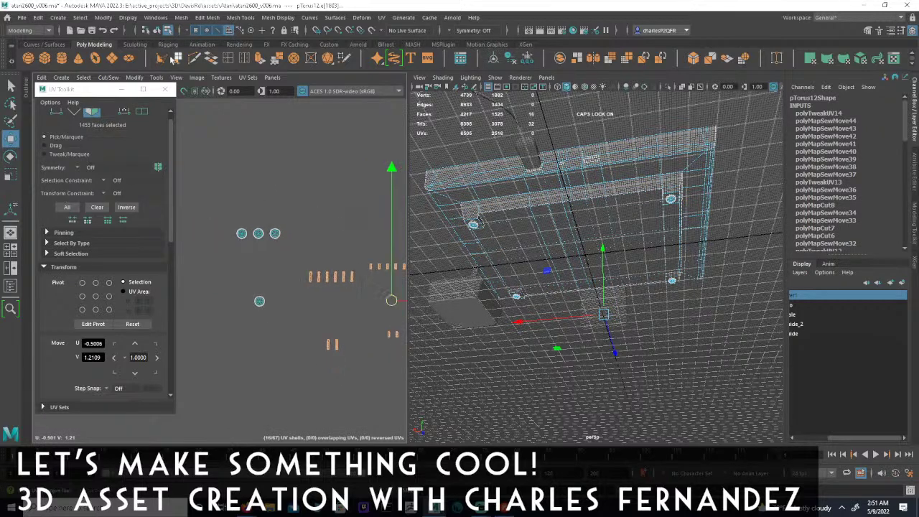
pyautogui.click(102, 77)
pyautogui.click(129, 148)
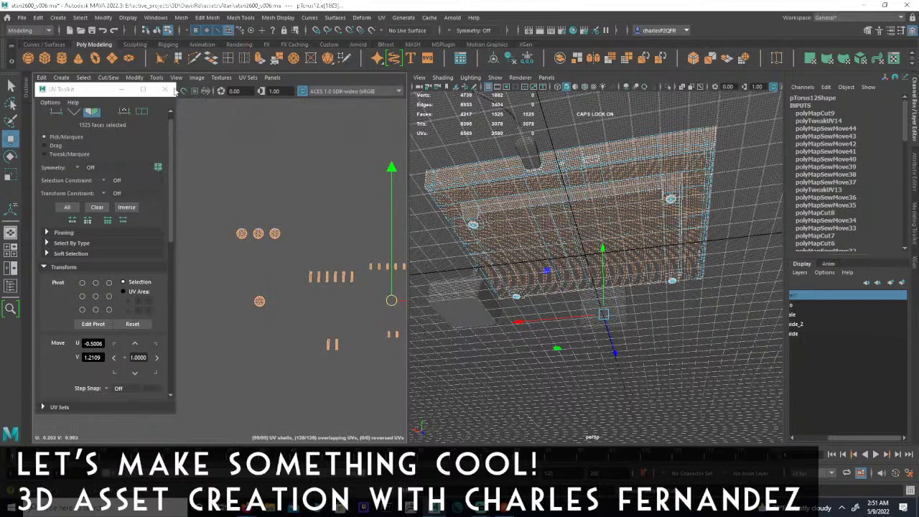
# - Select the edges of the four round foot shells and move and sew them to their wall pieces
pyautogui.press('F10')
pyautogui.moveTo(215, 181); pyautogui.dragTo(291, 322)
pyautogui.click(108, 77)
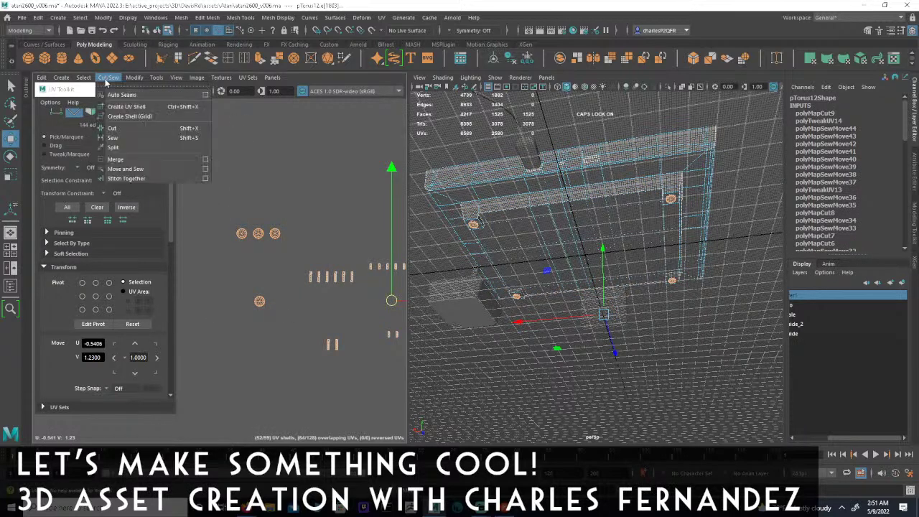
pyautogui.click(217, 30)
pyautogui.moveTo(220, 165); pyautogui.dragTo(287, 327)
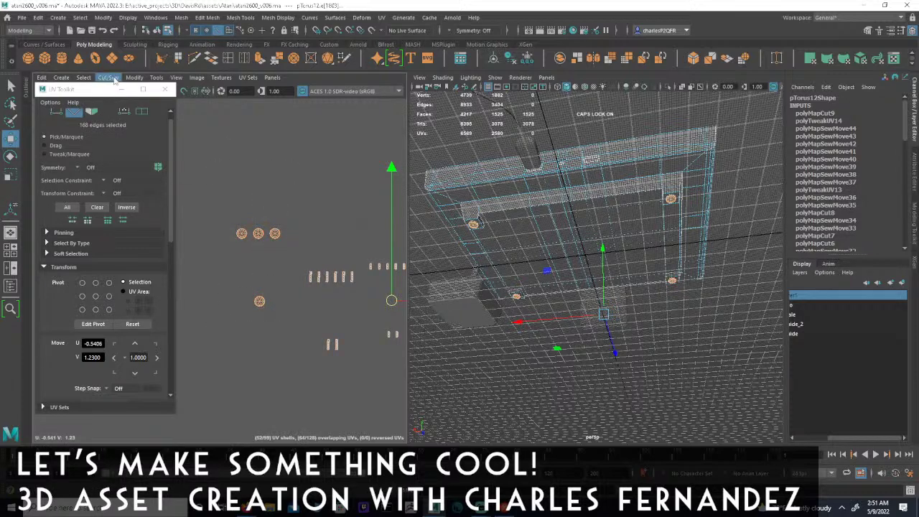
pyautogui.click(113, 78)
pyautogui.click(129, 168)
# - Reselect all edges of the four foot shells, move and sew them once more, and check the feet on the model
pyautogui.moveTo(210, 205); pyautogui.dragTo(311, 332)
pyautogui.click(107, 77)
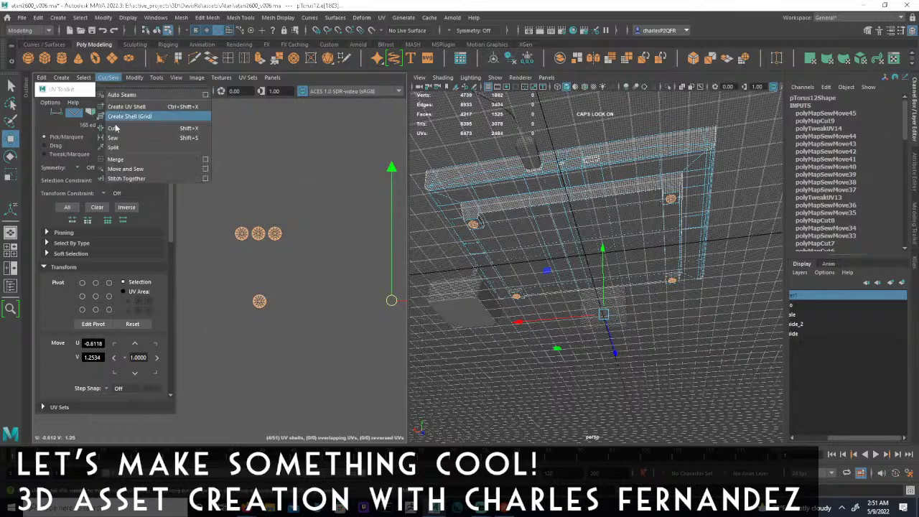
pyautogui.click(122, 168)
pyautogui.keyDown('alt'); pyautogui.moveTo(271, 251); pyautogui.dragTo(620, 265, button='right'); pyautogui.keyUp('alt')
pyautogui.keyDown('alt'); pyautogui.moveTo(306, 266); pyautogui.dragTo(241, 269, button='right'); pyautogui.keyUp('alt')
pyautogui.moveTo(544, 235)
pyautogui.keyDown('alt'); pyautogui.mouseDown()
pyautogui.moveTo(593, 232)
pyautogui.moveTo(546, 228)
pyautogui.mouseUp(); pyautogui.keyUp('alt')
pyautogui.keyDown('alt'); pyautogui.moveTo(546, 228); pyautogui.dragTo(573, 243, button='right'); pyautogui.keyUp('alt')
pyautogui.keyDown('alt'); pyautogui.moveTo(573, 243); pyautogui.dragTo(566, 227); pyautogui.keyUp('alt')
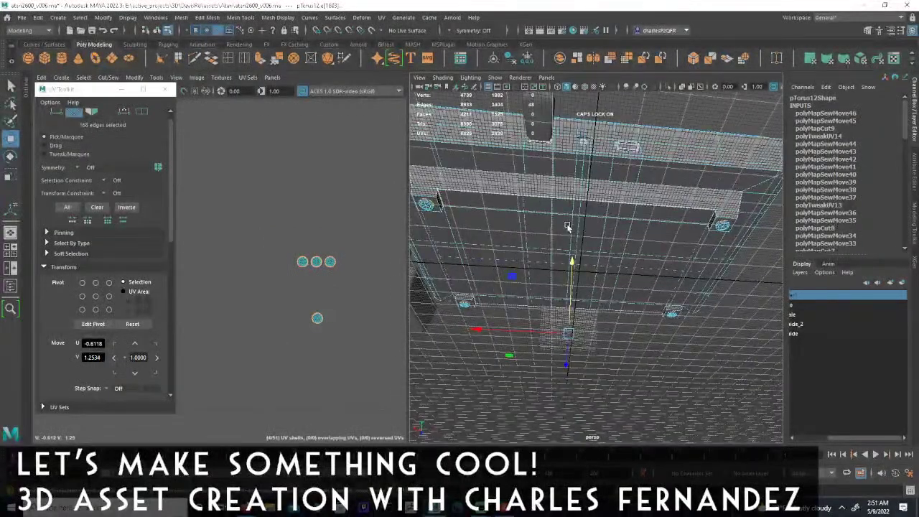
# - Try to unfold the four sewn foot shells, and undo the attempt
pyautogui.keyDown('alt'); pyautogui.moveTo(291, 286); pyautogui.dragTo(309, 294, button='middle'); pyautogui.keyUp('alt')
pyautogui.keyDown('alt'); pyautogui.moveTo(310, 294); pyautogui.dragTo(135, 275, button='right'); pyautogui.keyUp('alt')
pyautogui.keyDown('alt'); pyautogui.moveTo(339, 309); pyautogui.dragTo(144, 296, button='right'); pyautogui.keyUp('alt')
pyautogui.keyDown('alt'); pyautogui.moveTo(336, 358); pyautogui.dragTo(279, 288, button='middle'); pyautogui.keyUp('alt')
pyautogui.keyDown('alt'); pyautogui.moveTo(279, 287); pyautogui.dragTo(118, 272, button='right'); pyautogui.keyUp('alt')
pyautogui.keyDown('alt'); pyautogui.moveTo(301, 310); pyautogui.dragTo(272, 304, button='middle'); pyautogui.keyUp('alt')
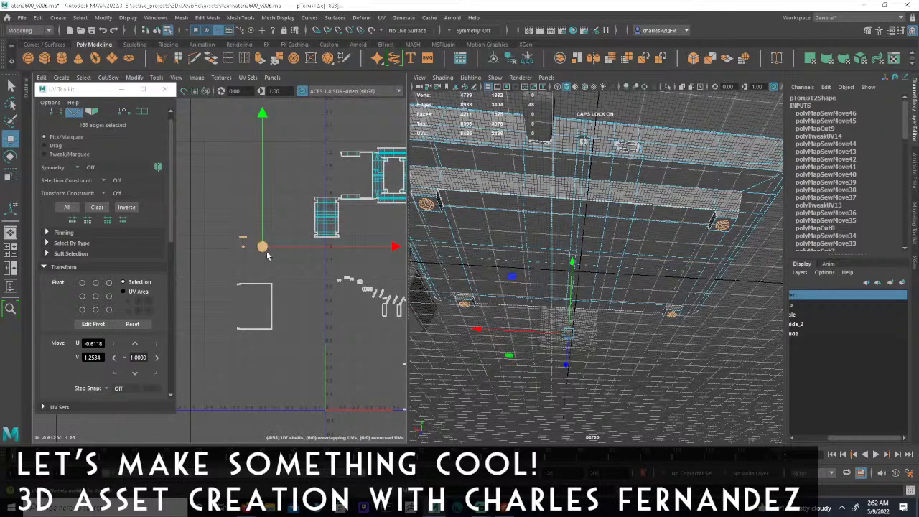
pyautogui.hotkey('ctrl', 'u')
pyautogui.hotkey('ctrl', 'z')
pyautogui.keyDown('alt'); pyautogui.moveTo(227, 261); pyautogui.dragTo(226, 273, button='middle'); pyautogui.keyUp('alt')
pyautogui.keyDown('alt'); pyautogui.moveTo(226, 273); pyautogui.dragTo(515, 290, button='right'); pyautogui.keyUp('alt')
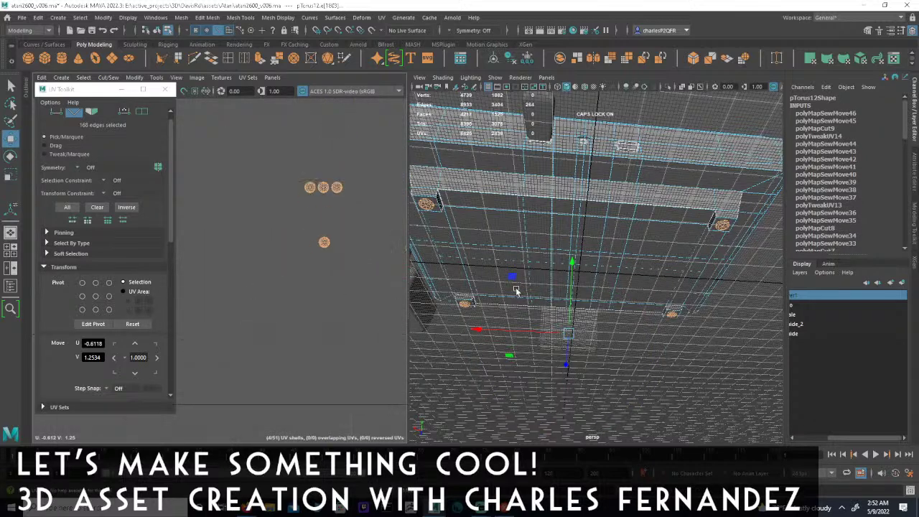
pyautogui.keyDown('alt'); pyautogui.moveTo(402, 284); pyautogui.dragTo(393, 340, button='middle'); pyautogui.keyUp('alt')
pyautogui.keyDown('alt'); pyautogui.moveTo(393, 340); pyautogui.dragTo(392, 345, button='right'); pyautogui.keyUp('alt')
pyautogui.scroll(-3, 94, 354)
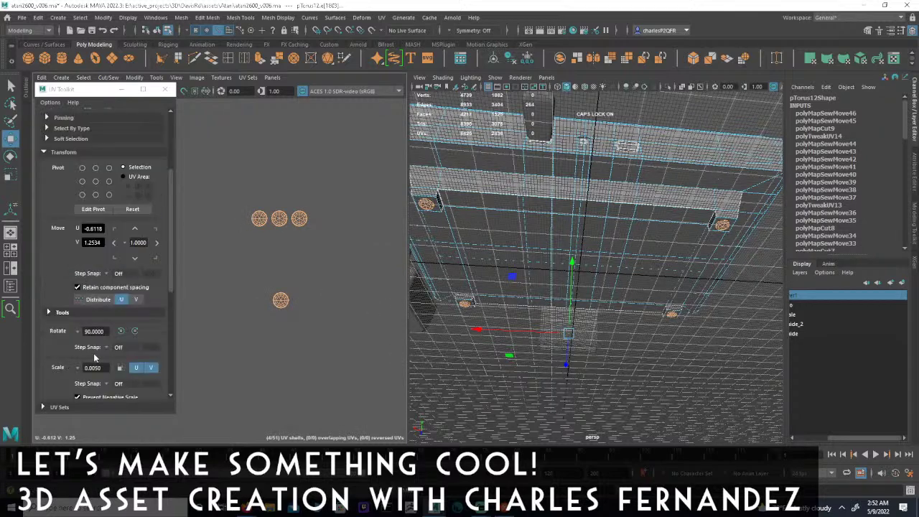
# - Select the four sewn foot shells, inspect them enlarged in the UV layout, and clear the selection
pyautogui.click(229, 31)
pyautogui.moveTo(221, 155); pyautogui.dragTo(370, 363)
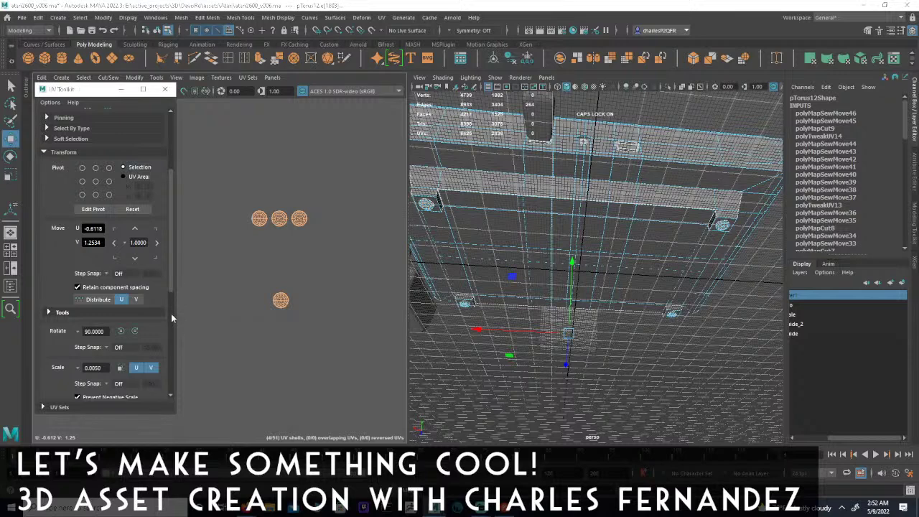
pyautogui.scroll(-5, 173, 284)
pyautogui.scroll(-2, 180, 355)
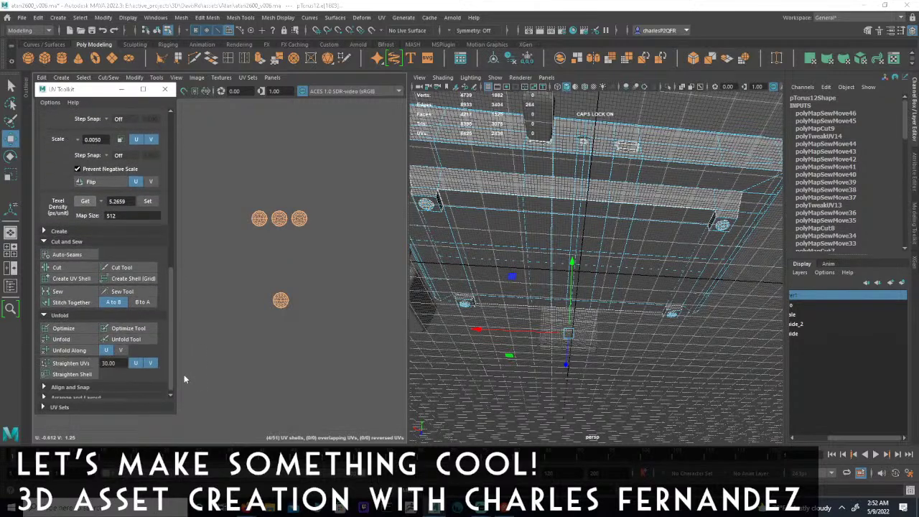
pyautogui.keyDown('alt'); pyautogui.moveTo(262, 254); pyautogui.dragTo(253, 297, button='middle'); pyautogui.keyUp('alt')
pyautogui.keyDown('alt'); pyautogui.moveTo(252, 298); pyautogui.dragTo(441, 294, button='right'); pyautogui.keyUp('alt')
pyautogui.click(329, 283)
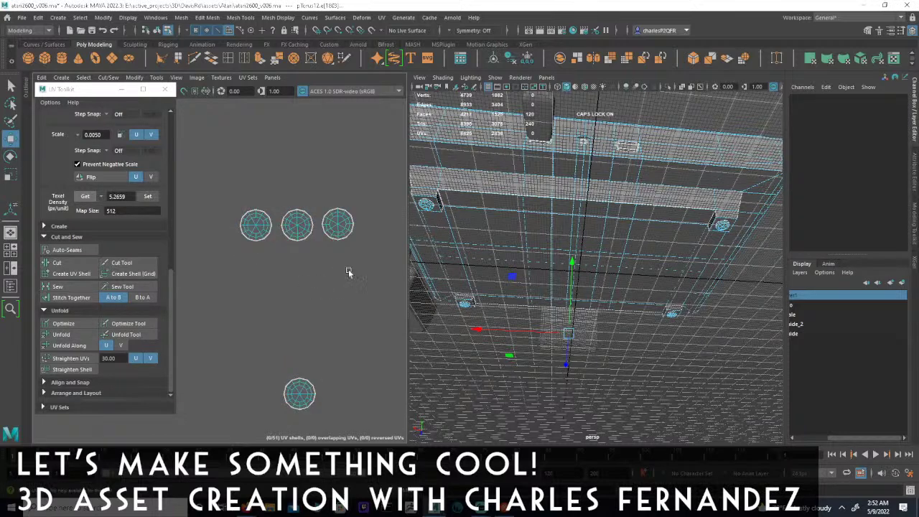